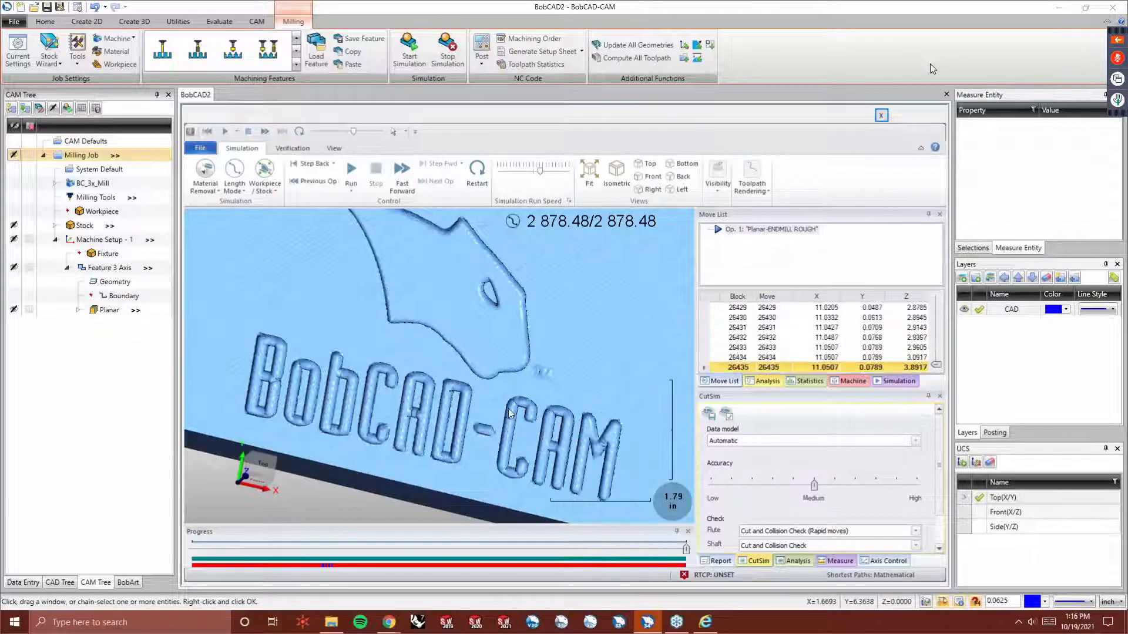
Close the toolpath simulation and turn off posting for the existing Feature 3 Axis, collapsing it in the job.
mouse_move(515, 401)
middle_down()
mouse_move(515, 416)
mouse_move(487, 418)
mouse_move(473, 389)
mouse_move(462, 414)
mouse_move(508, 384)
mouse_move(532, 393)
middle_up()
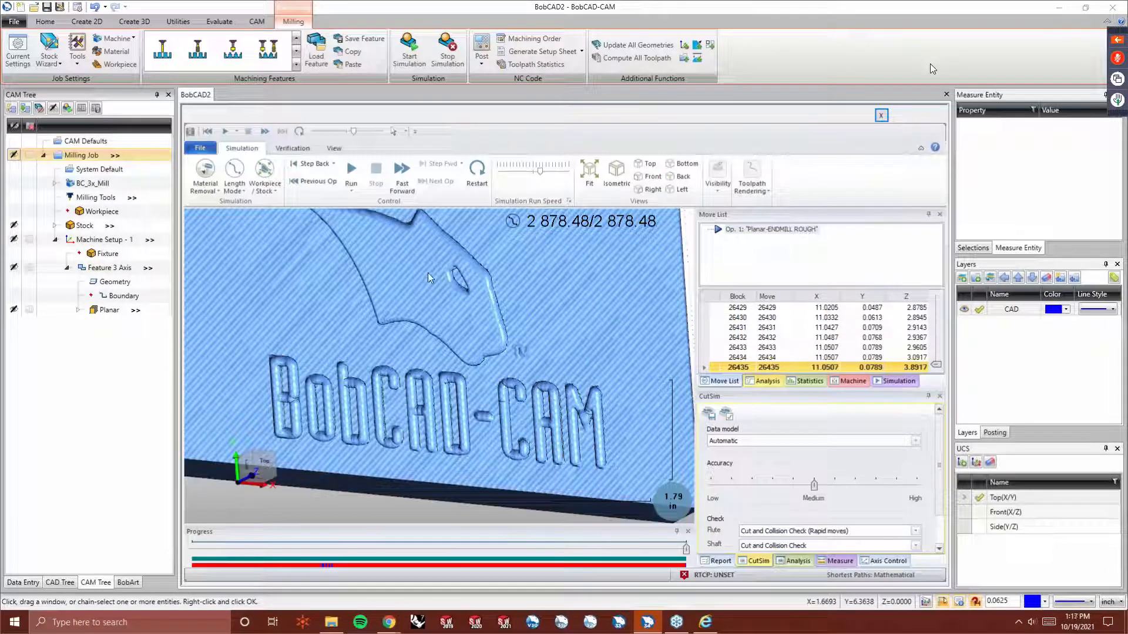
click(881, 115)
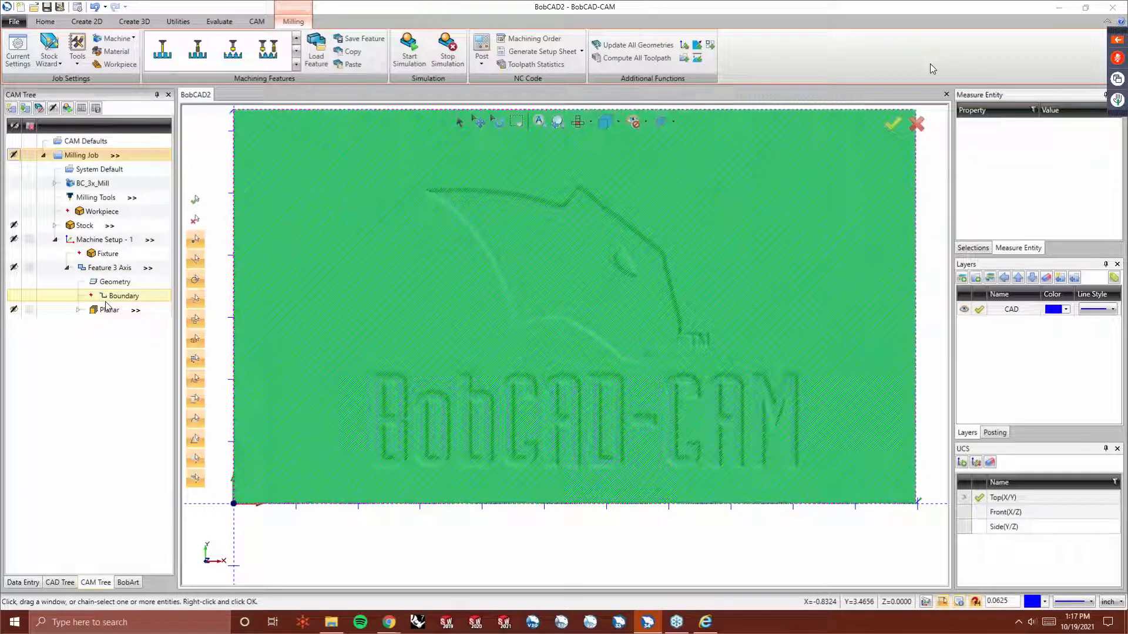
right_click(101, 277)
right_click(101, 270)
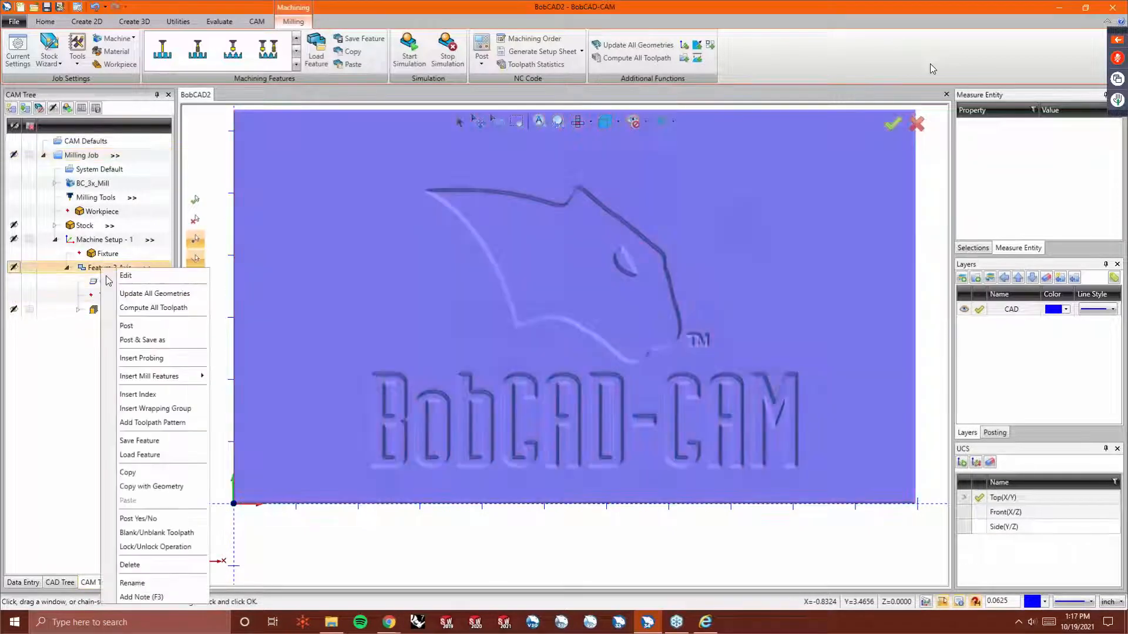
click(147, 517)
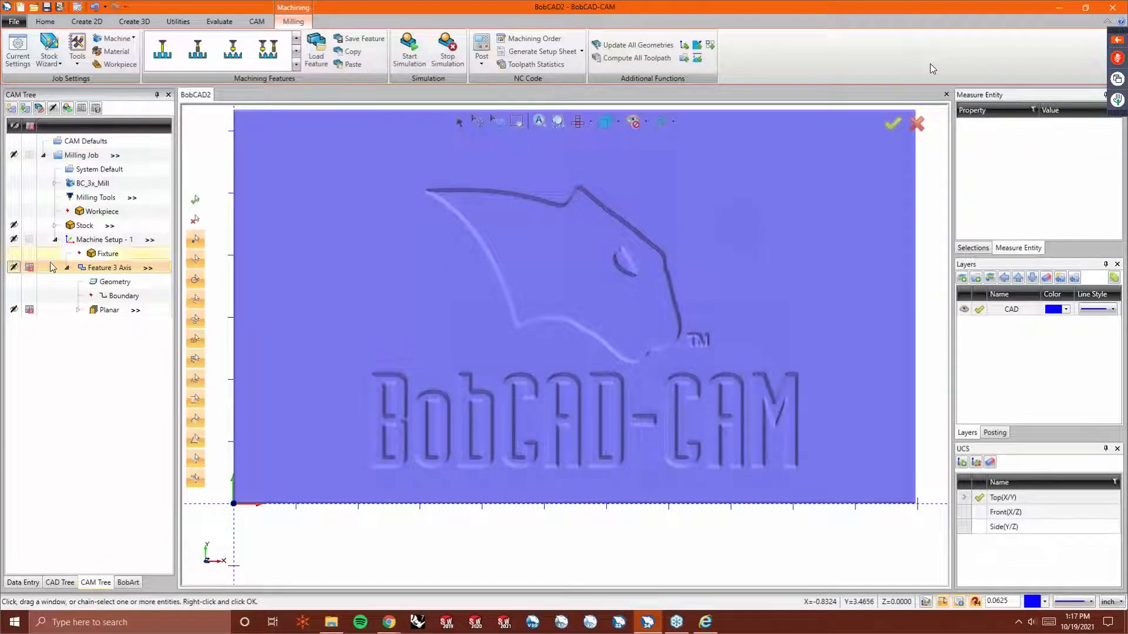
click(67, 267)
Insert a new Mill 3 Axis feature with the BobCAD-CAM art model as its geometry, and proceed to its machining strategy.
right_click(95, 268)
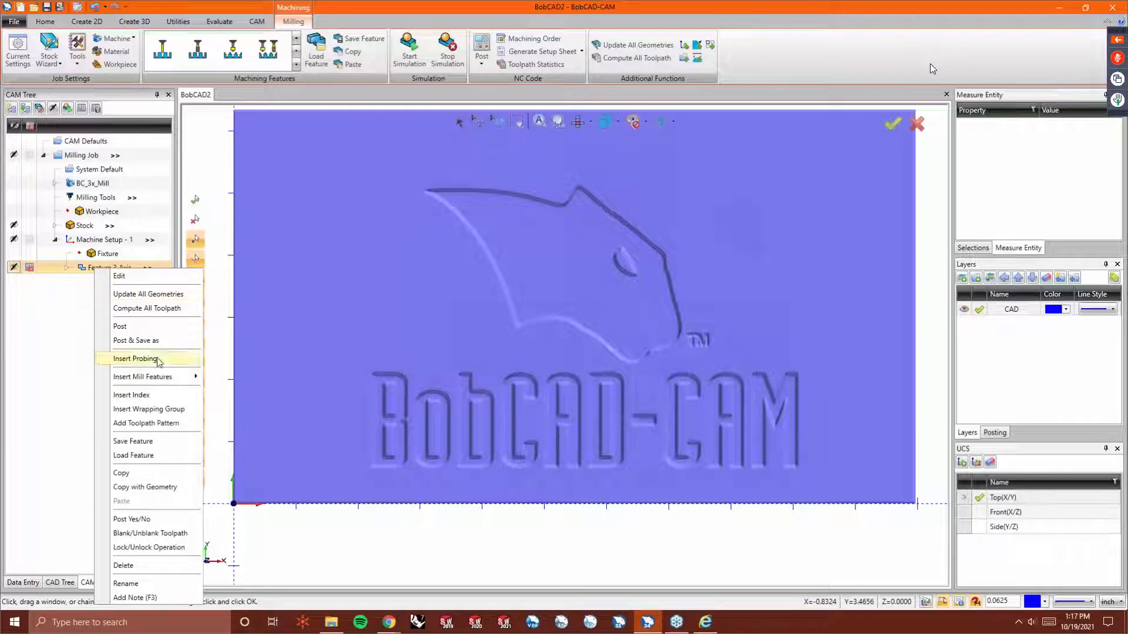
mouse_move(159, 376)
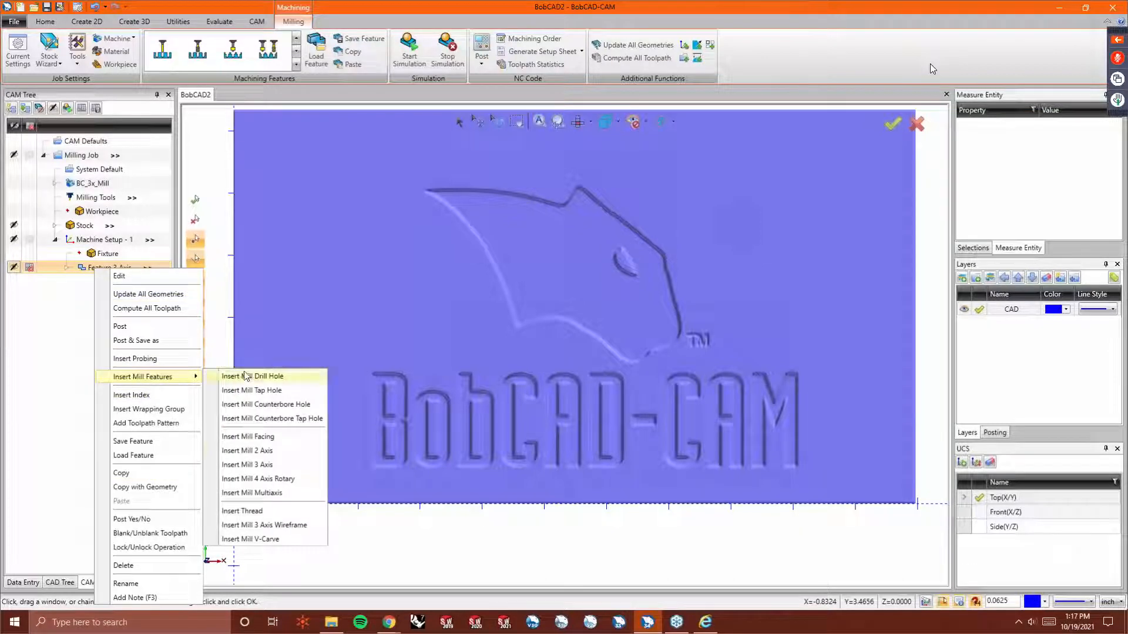
click(281, 466)
click(488, 192)
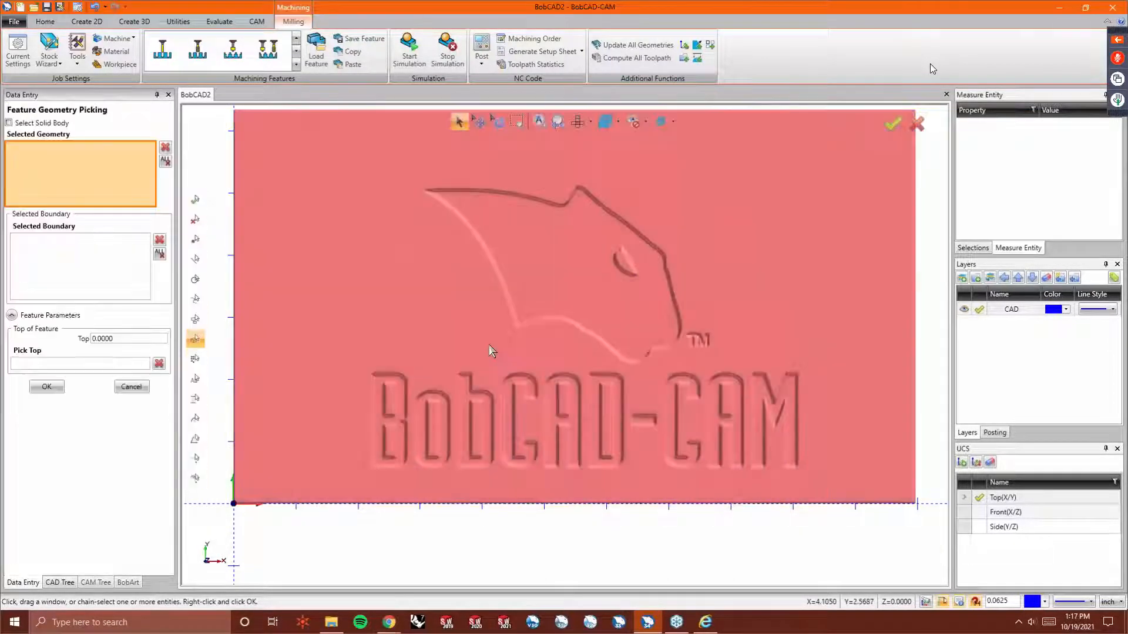
click(489, 344)
right_click(209, 165)
click(226, 172)
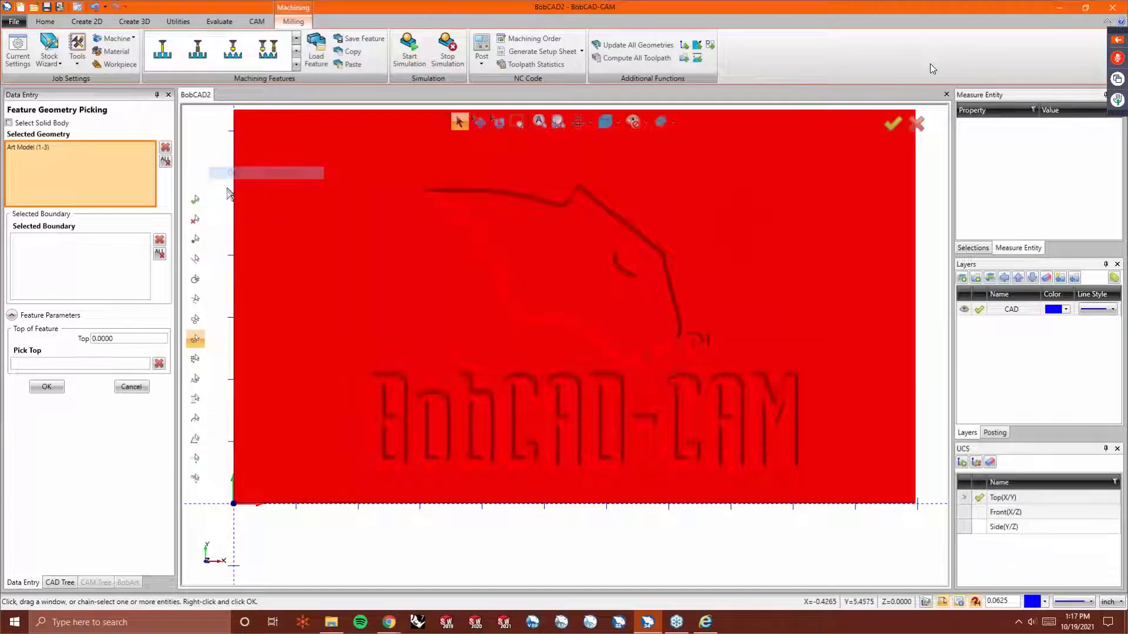
click(644, 487)
click(644, 487)
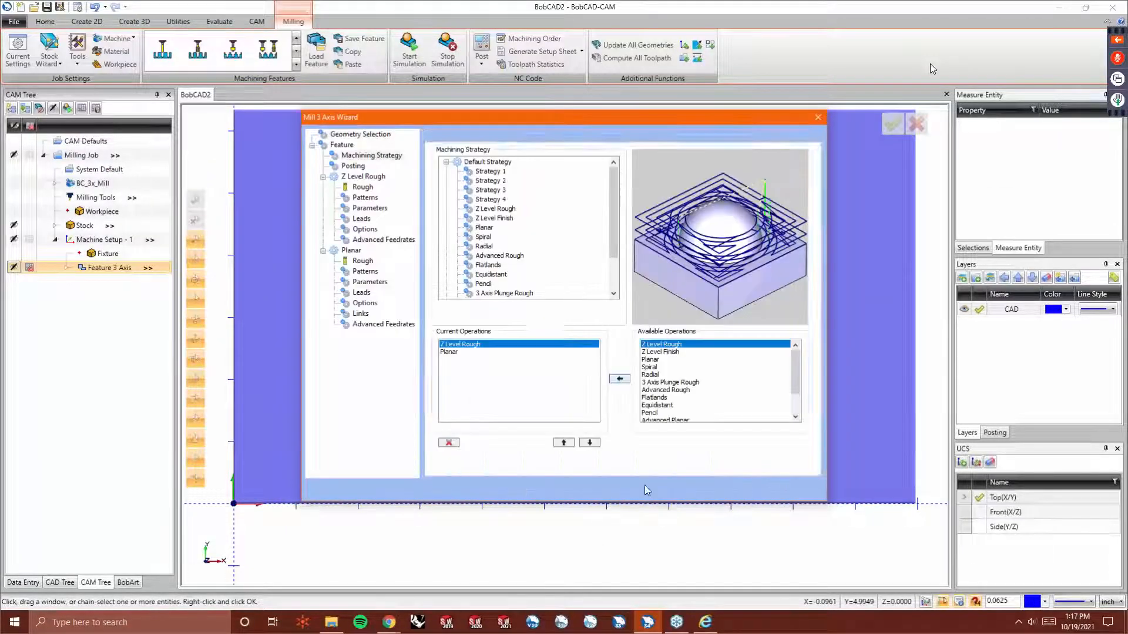
Choose Advanced Rough as the machining strategy and add Advanced Z Level Finish as the second operation.
scroll(537, 259, down, 2)
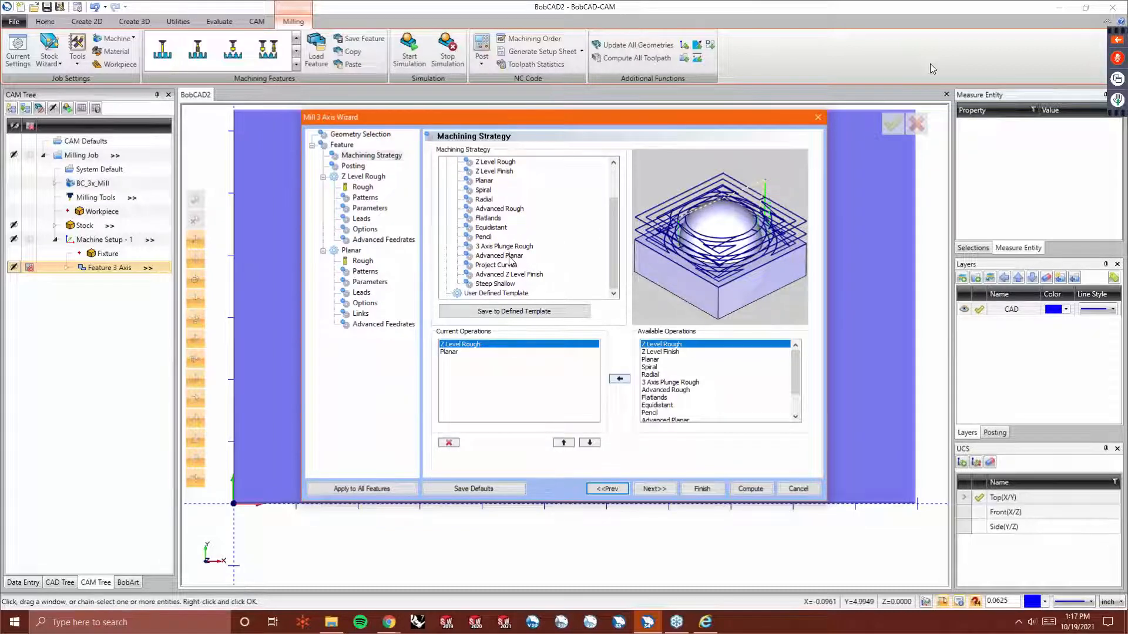
click(509, 209)
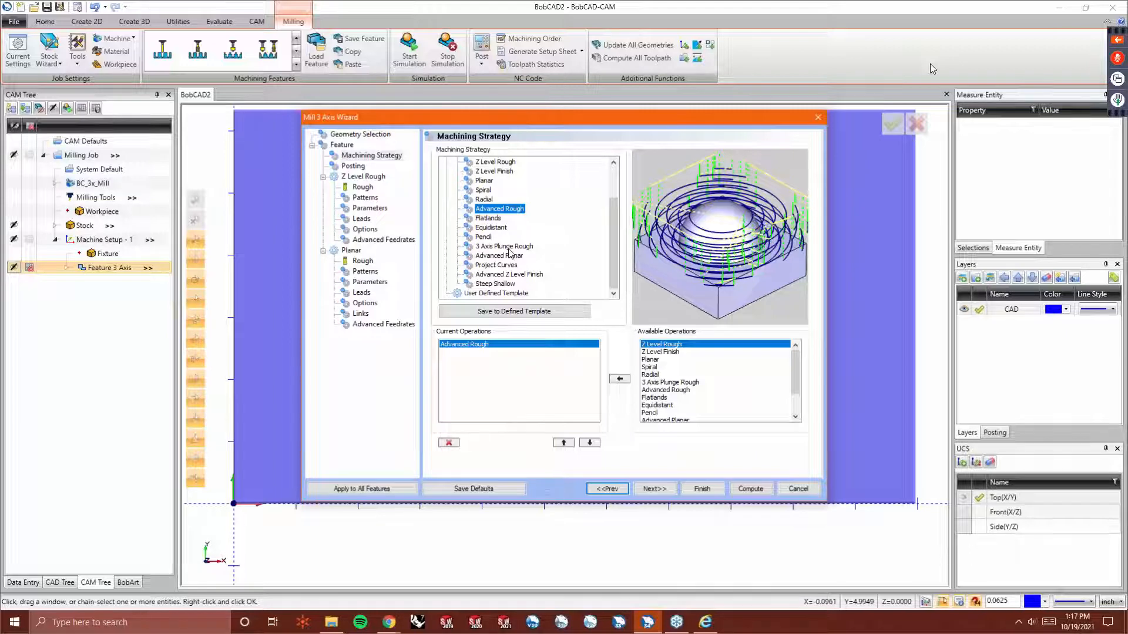
click(510, 274)
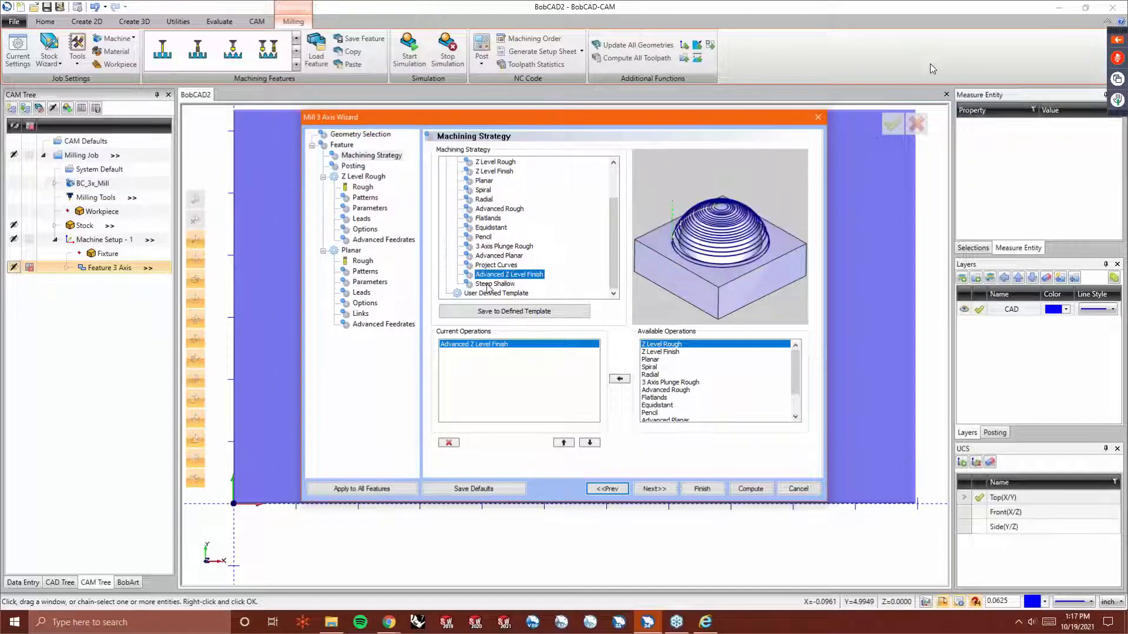
click(497, 210)
scroll(689, 378, down, 3)
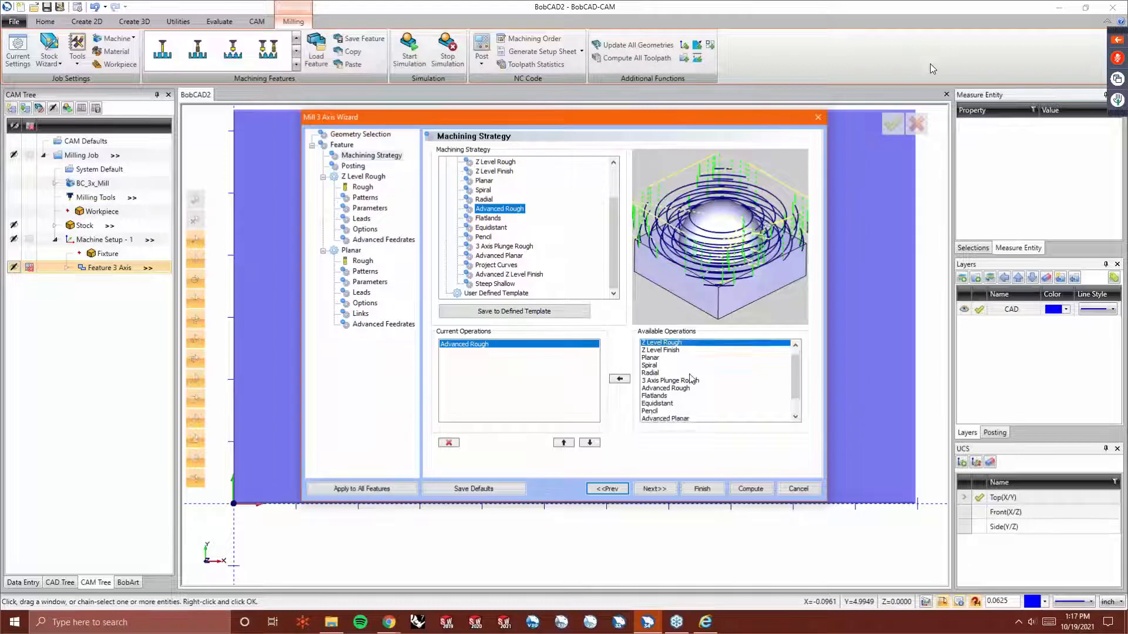
click(682, 407)
click(623, 380)
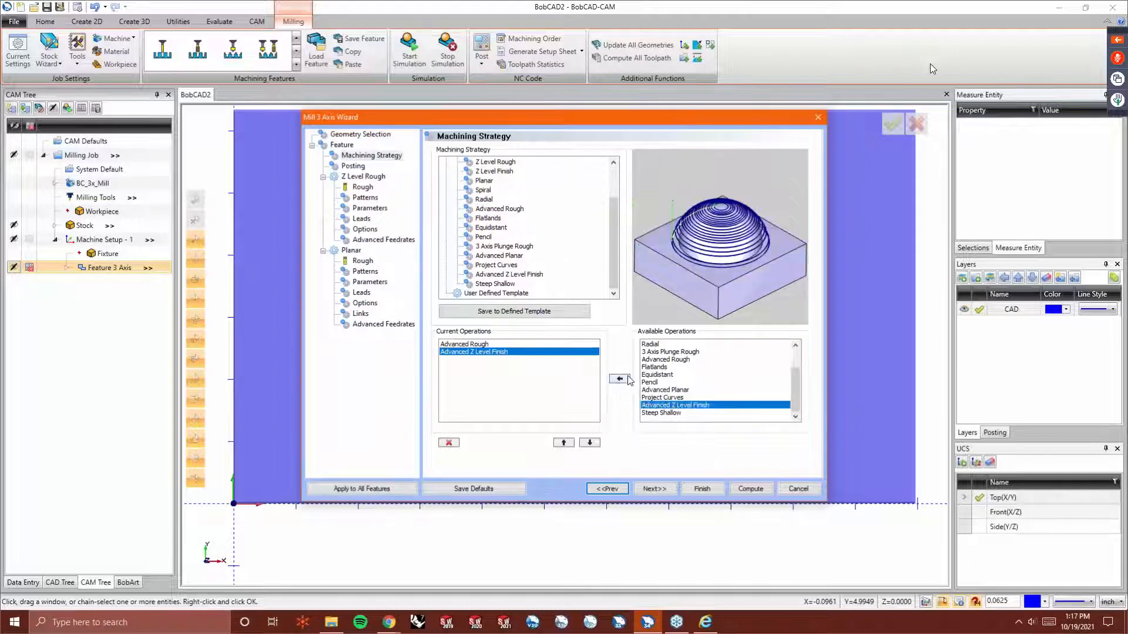
Set the depth of cut of the Advanced Rough operation to 0.125 in.
click(653, 490)
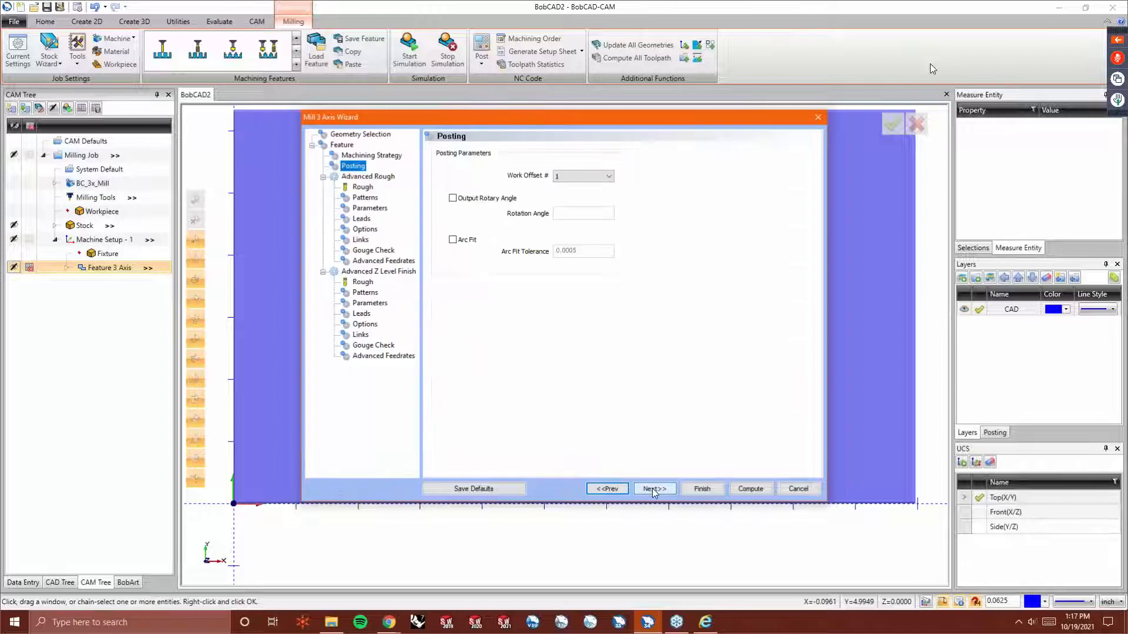
click(653, 489)
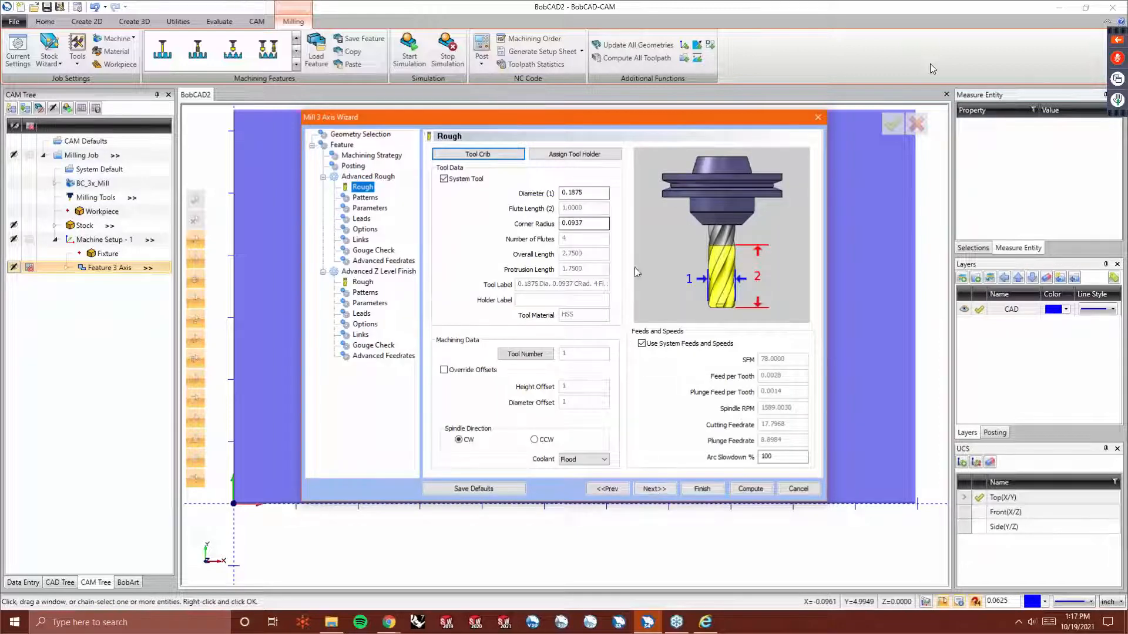
click(665, 491)
click(664, 492)
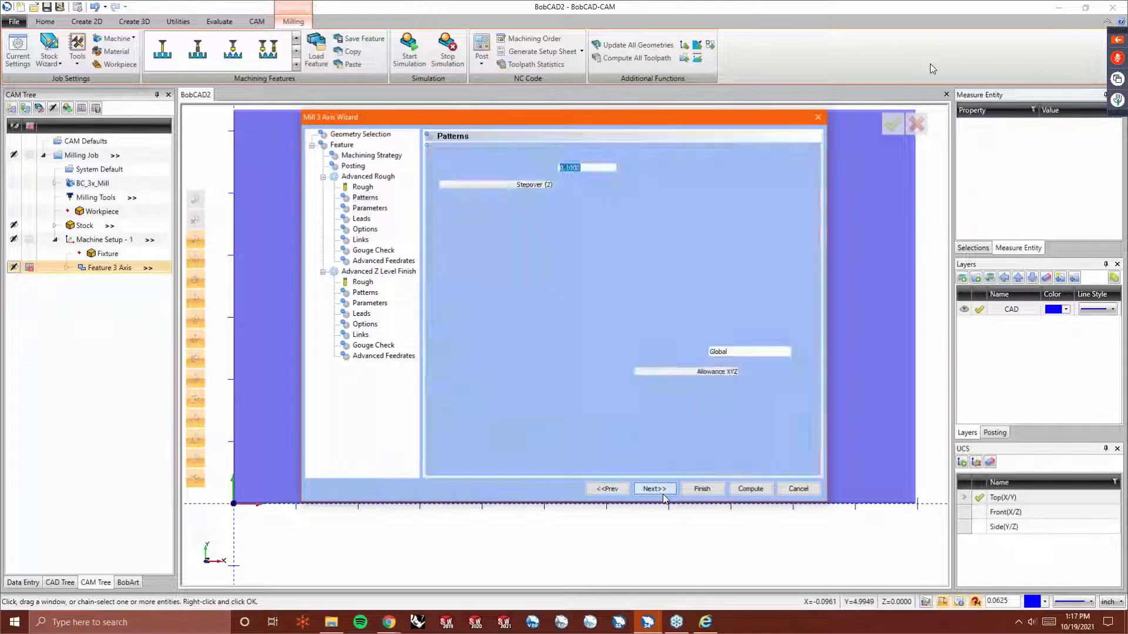
double_click(587, 169)
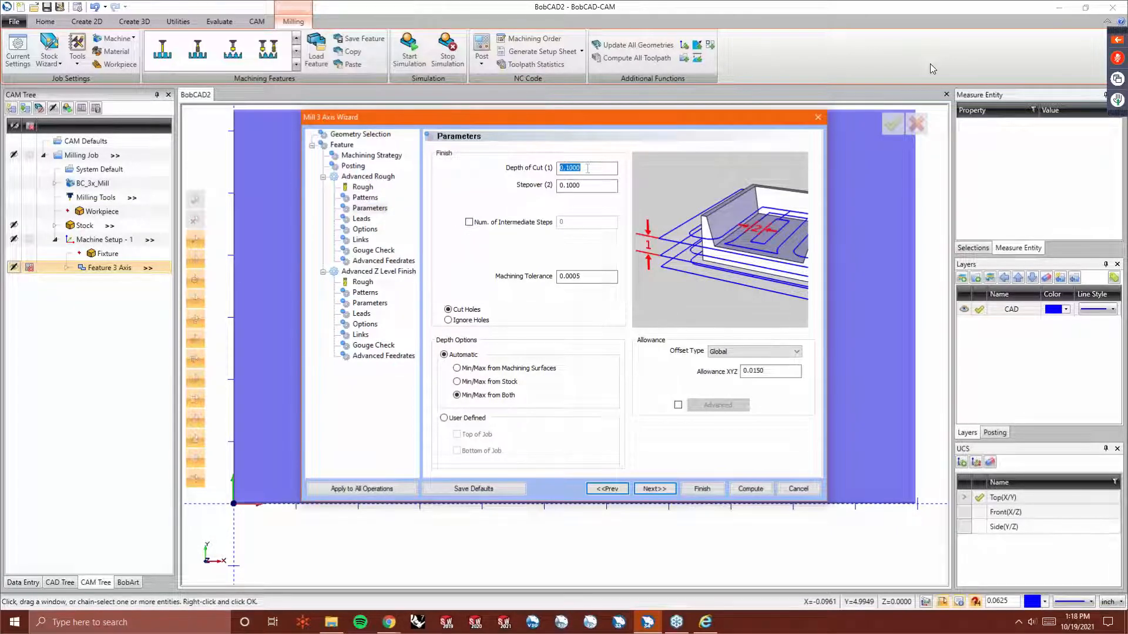
text(0.125)
key(Tab)
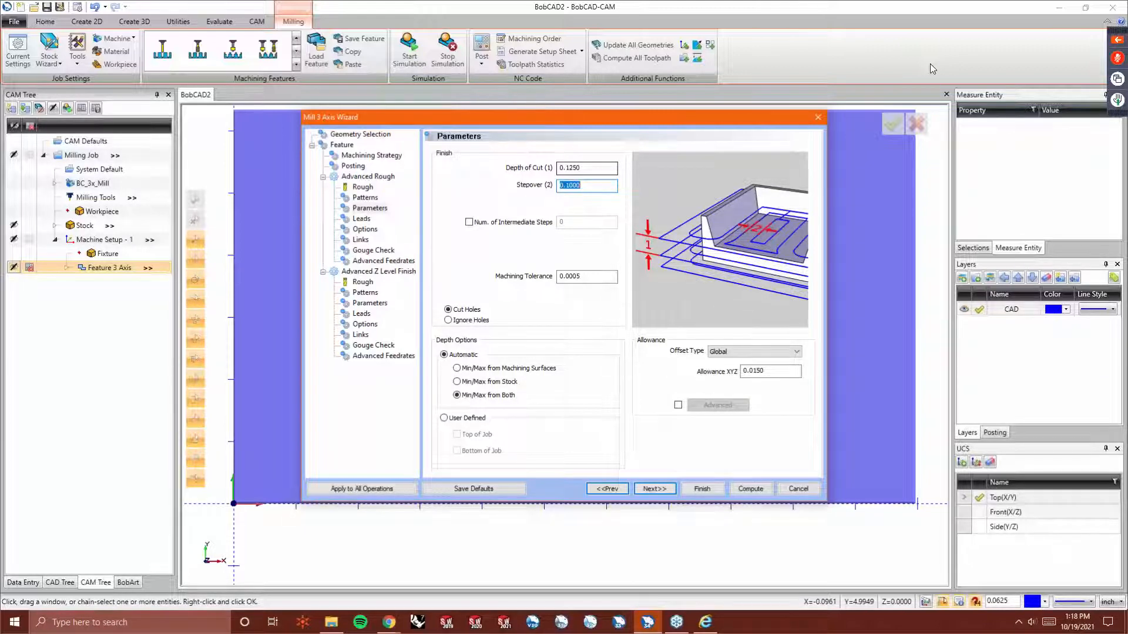
Change the Advanced Rough tool to a 3/16 flat endmill with a corner radius of 0.
click(608, 489)
click(607, 489)
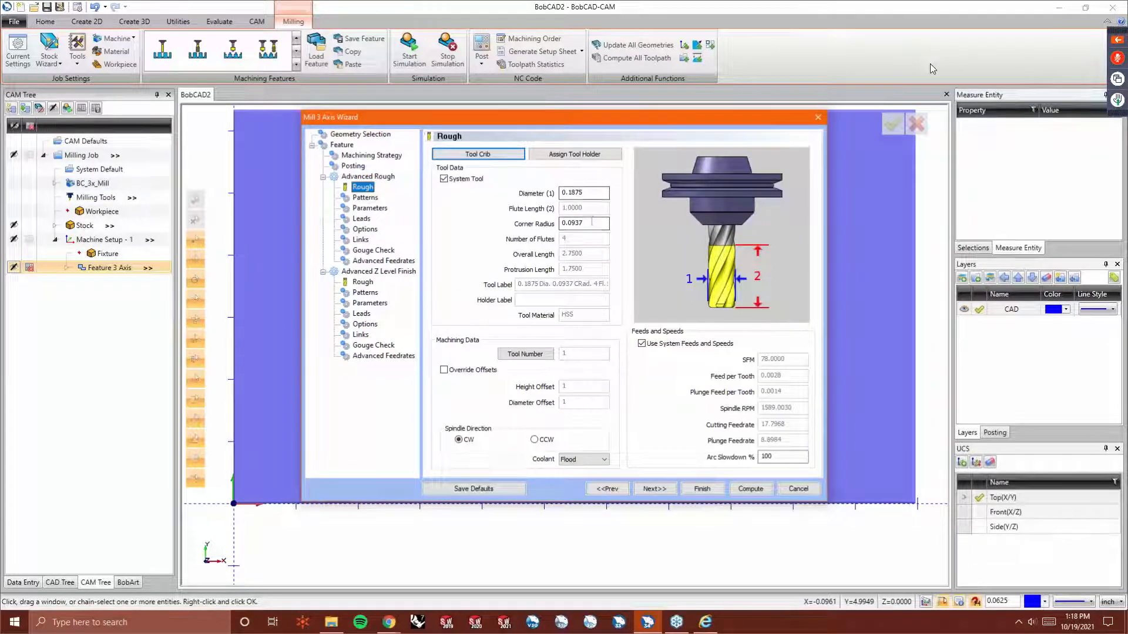
double_click(591, 222)
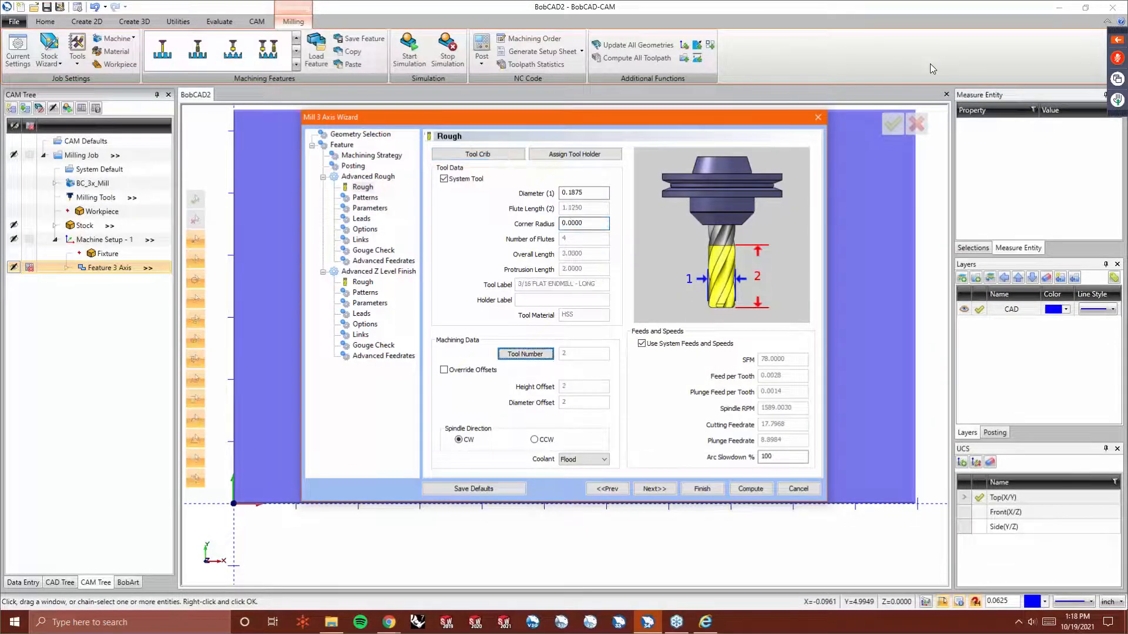
Set the stepover of the Advanced Rough operation to 0.075 in.
click(654, 489)
click(654, 488)
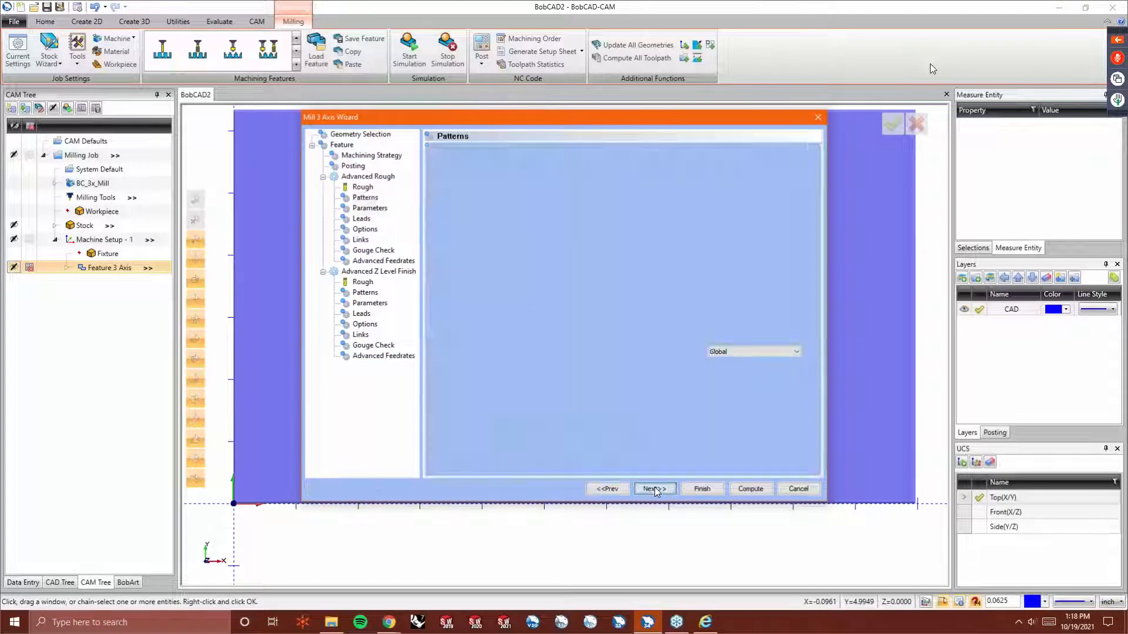
click(602, 187)
double_click(601, 189)
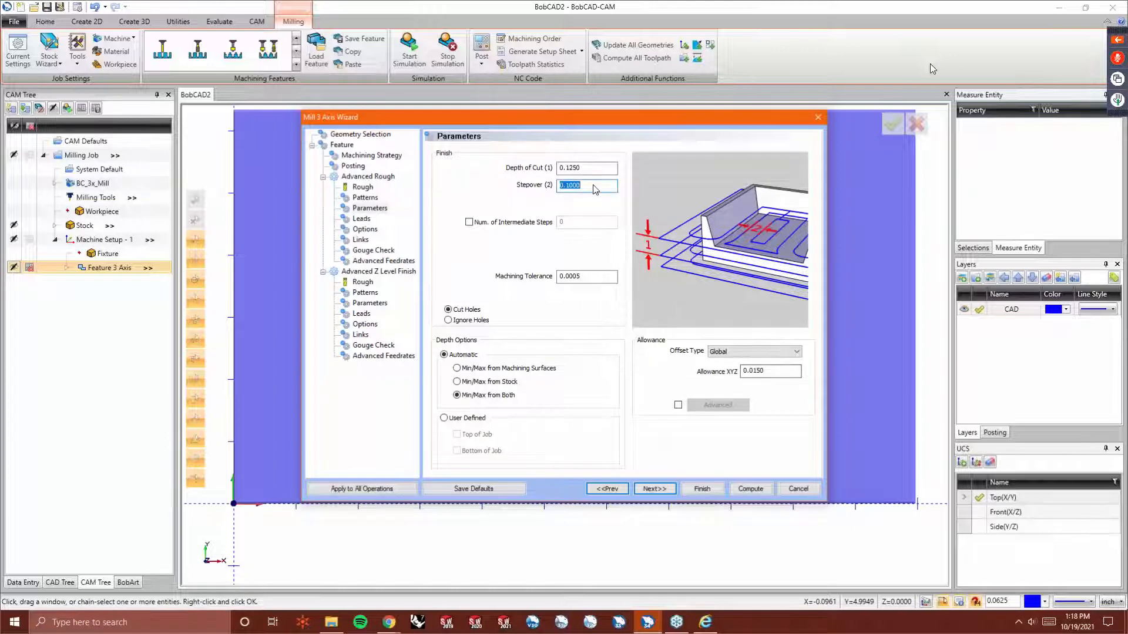
text(.075)
key(Tab)
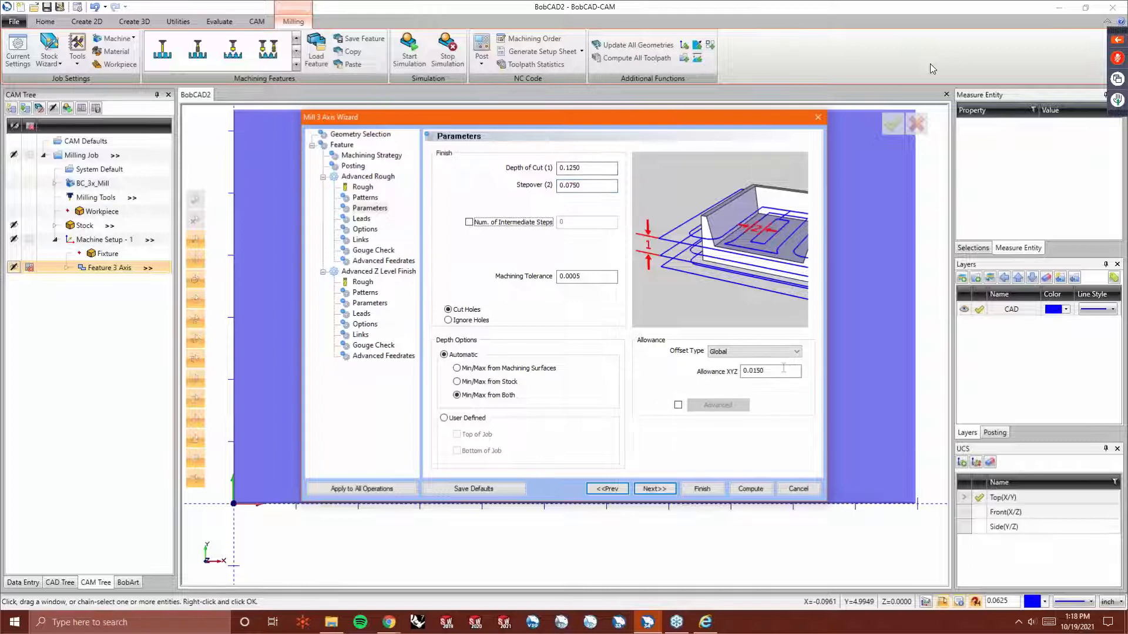
Set the roughing allowance's offset type to Side and Bottom, and enable Machine Flatlands for the Advanced Rough operation.
click(779, 351)
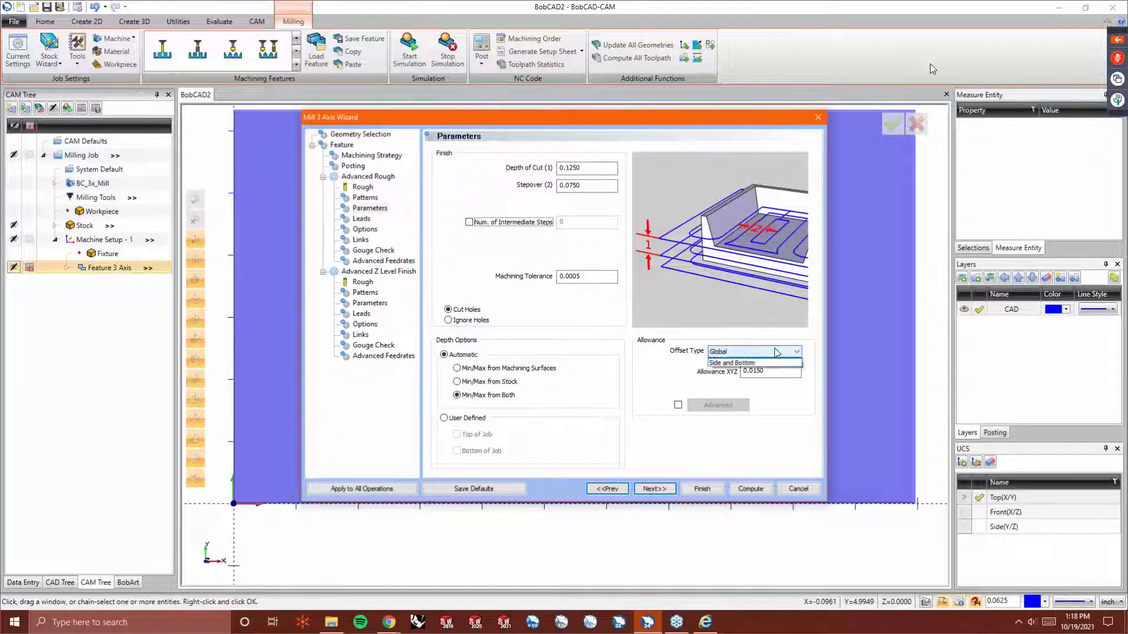
click(717, 366)
key(Tab)
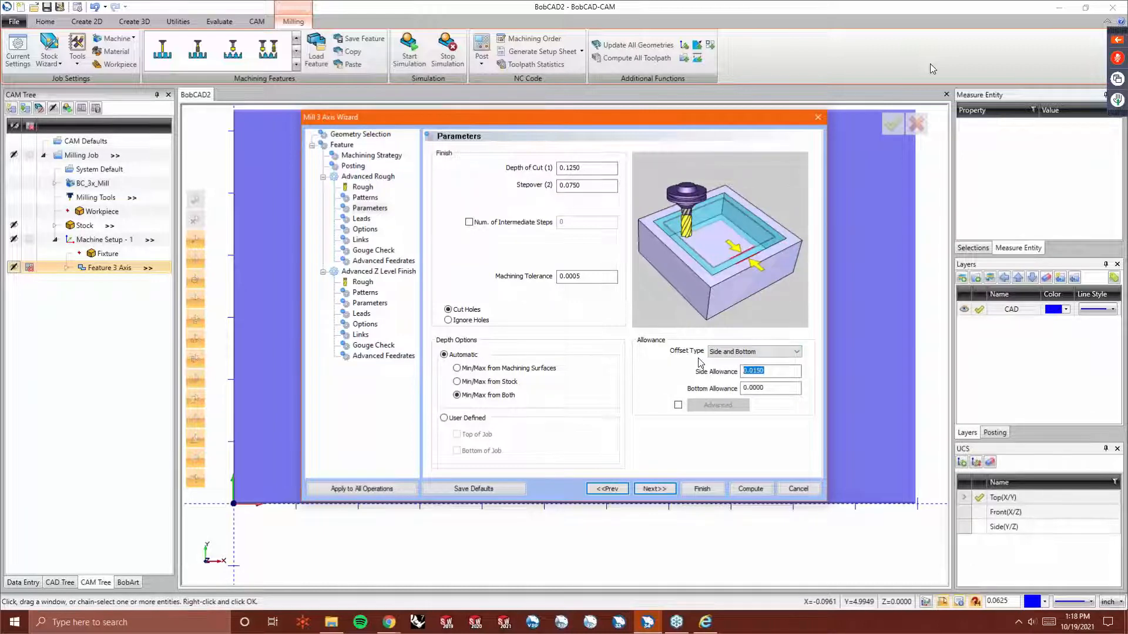
click(648, 489)
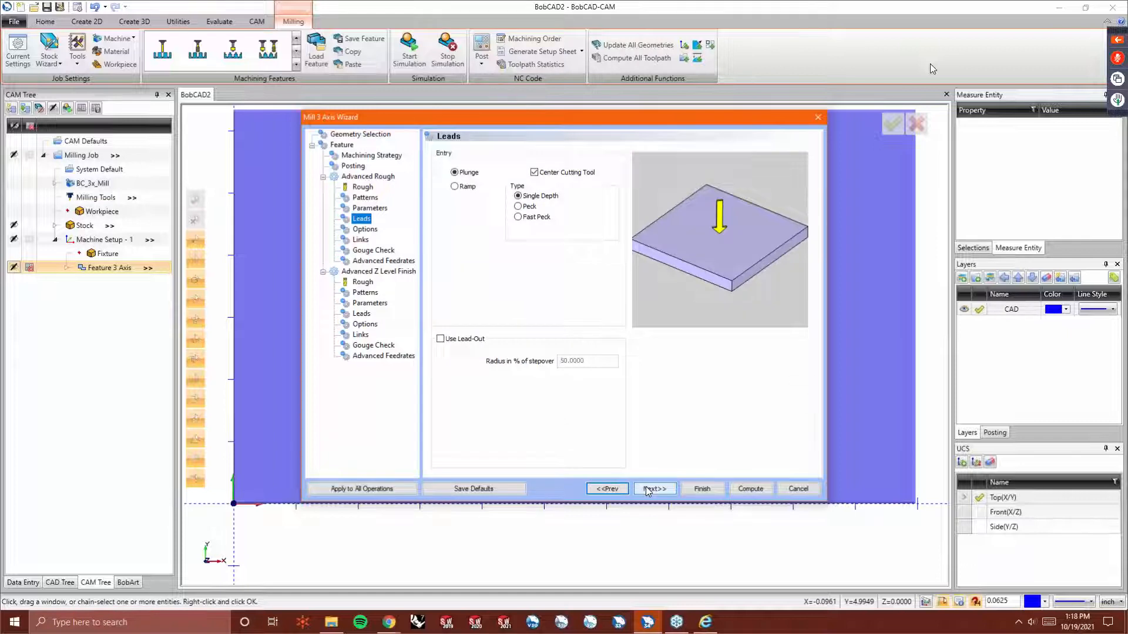
click(648, 489)
click(446, 287)
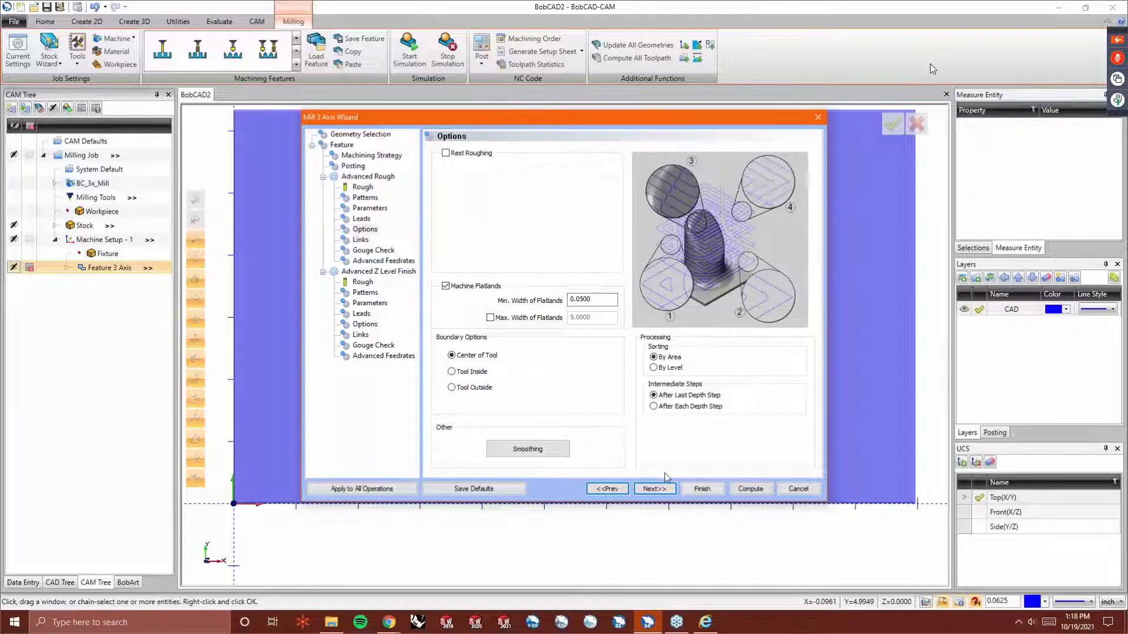
Set the Advanced Z Level Finish depth of cut to 0.025 in and enable Machine Flatlands for it.
click(655, 489)
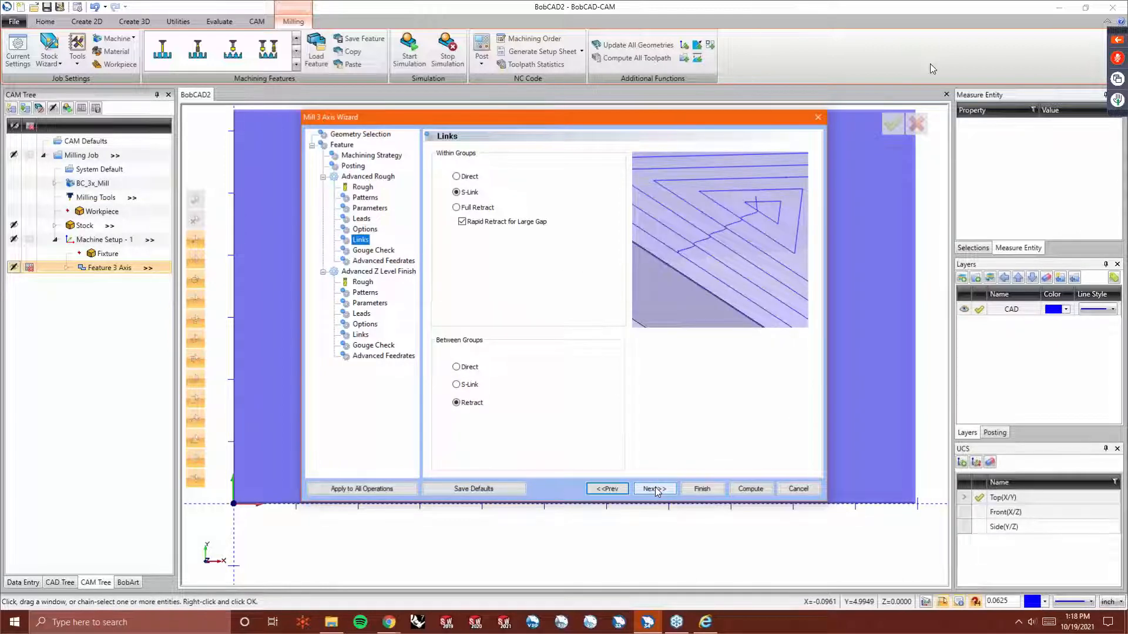
click(654, 488)
click(655, 488)
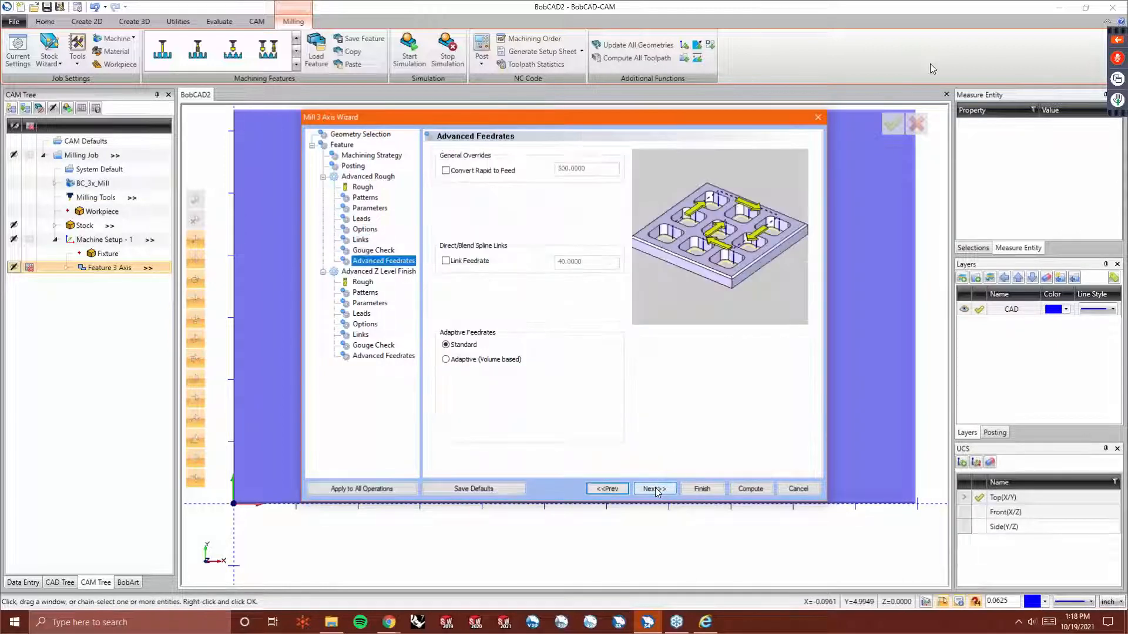
click(654, 488)
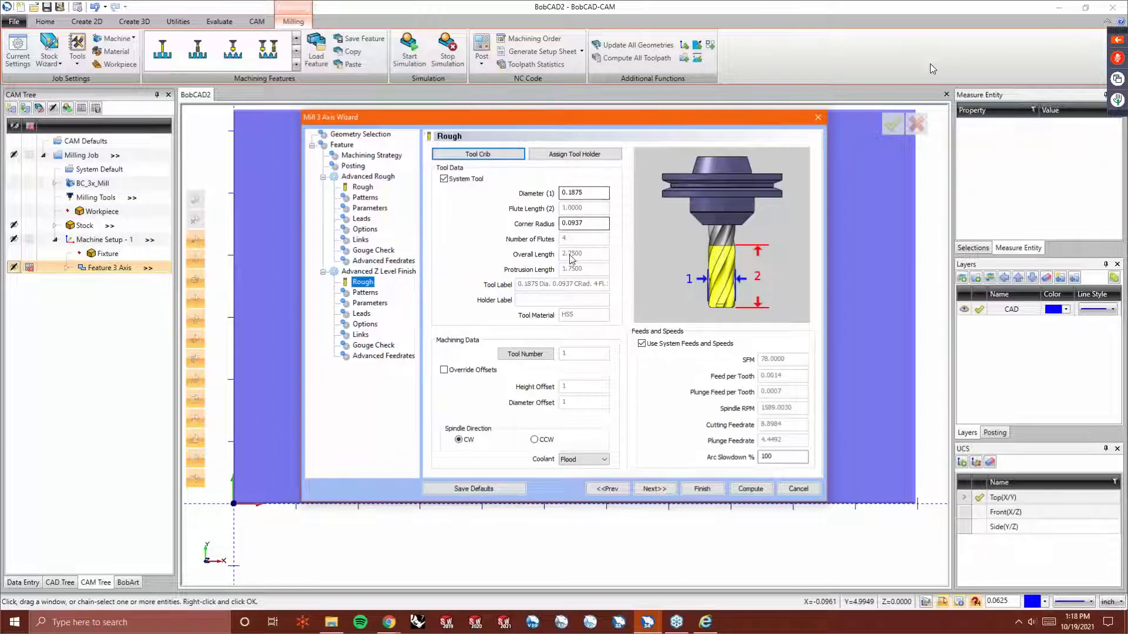
click(654, 489)
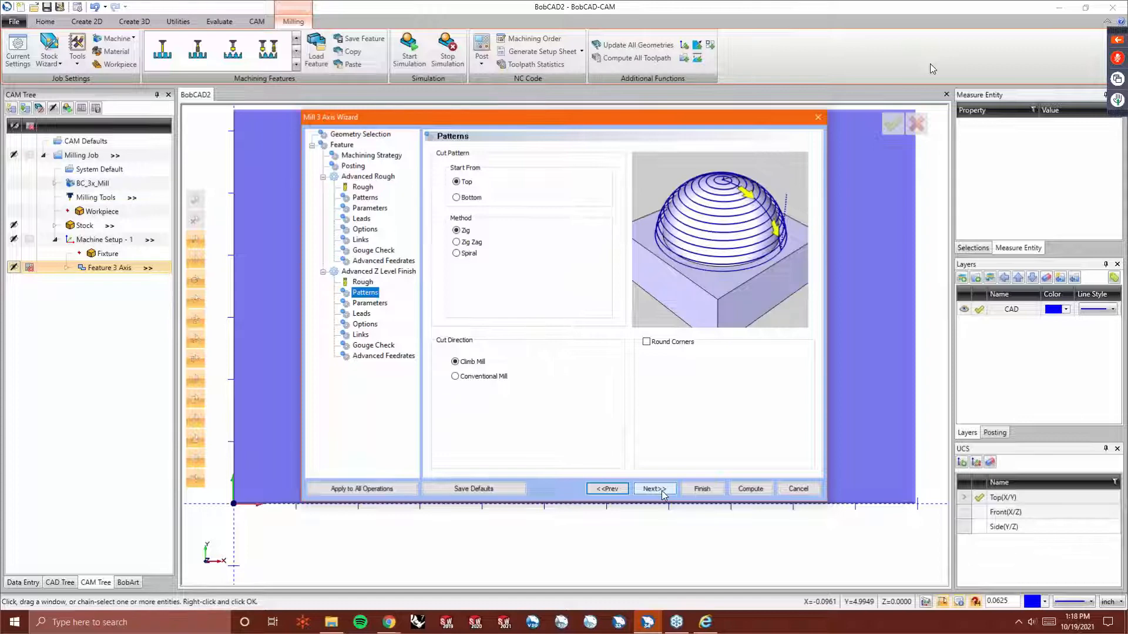
click(661, 490)
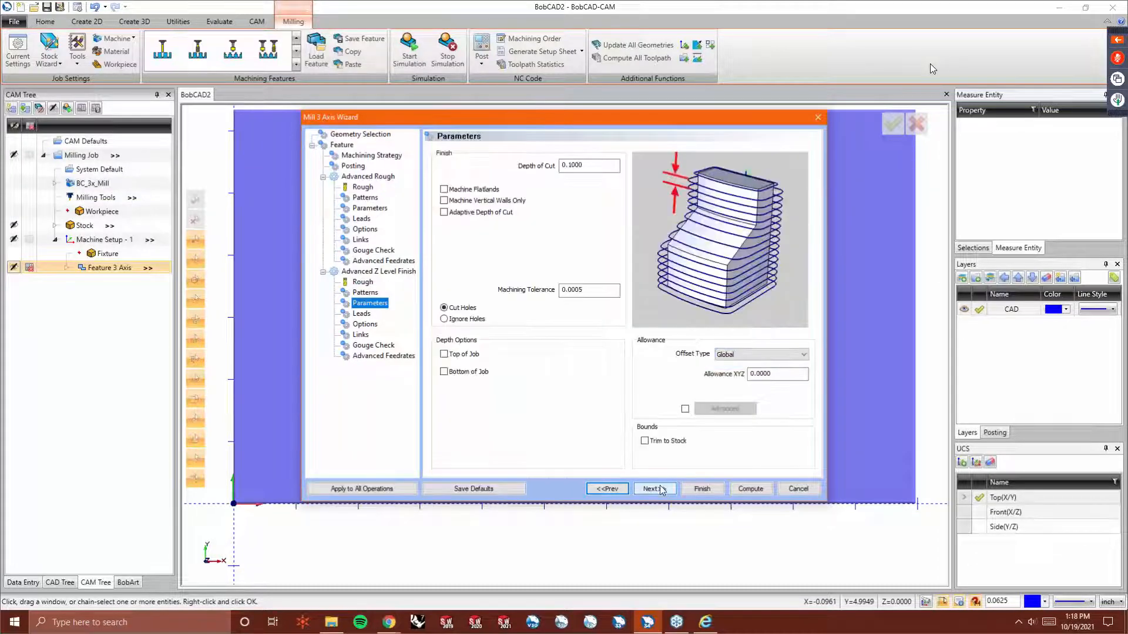
key(Tab)
text(.0)
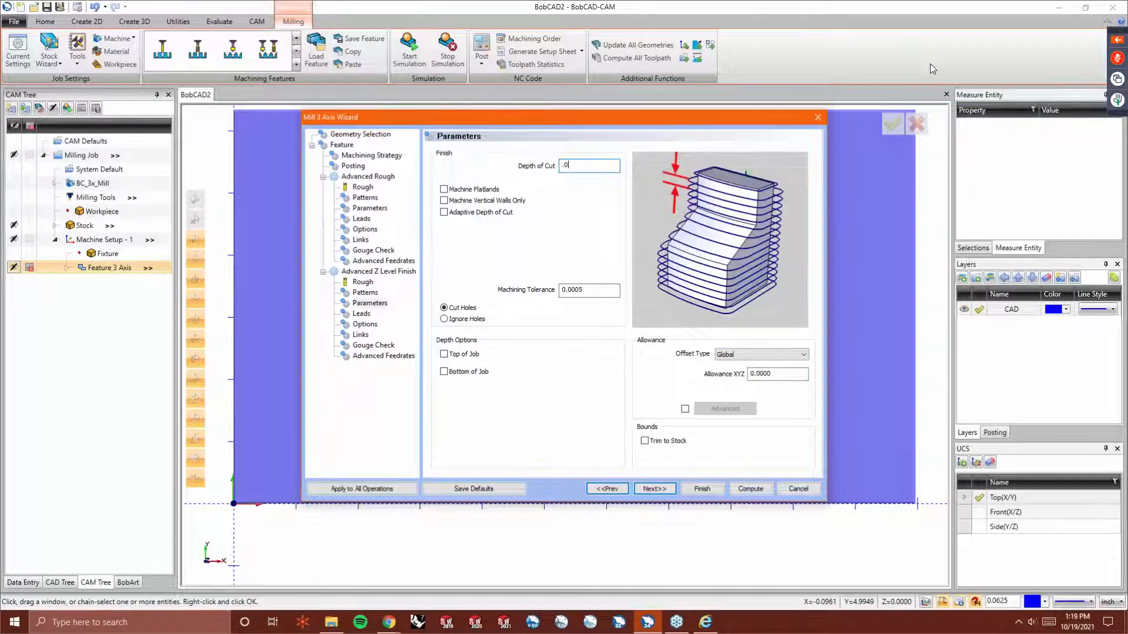
text(25)
key(Tab)
click(445, 190)
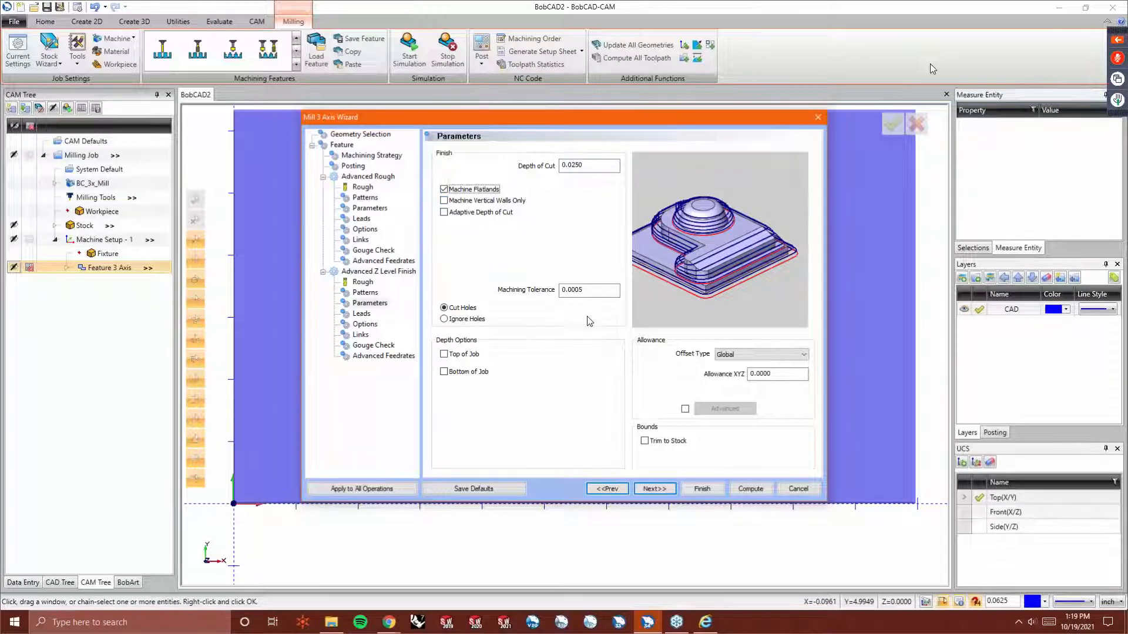
Keep the remaining Advanced Z Level Finish settings and compute the toolpaths of the new 3-axis feature.
click(663, 489)
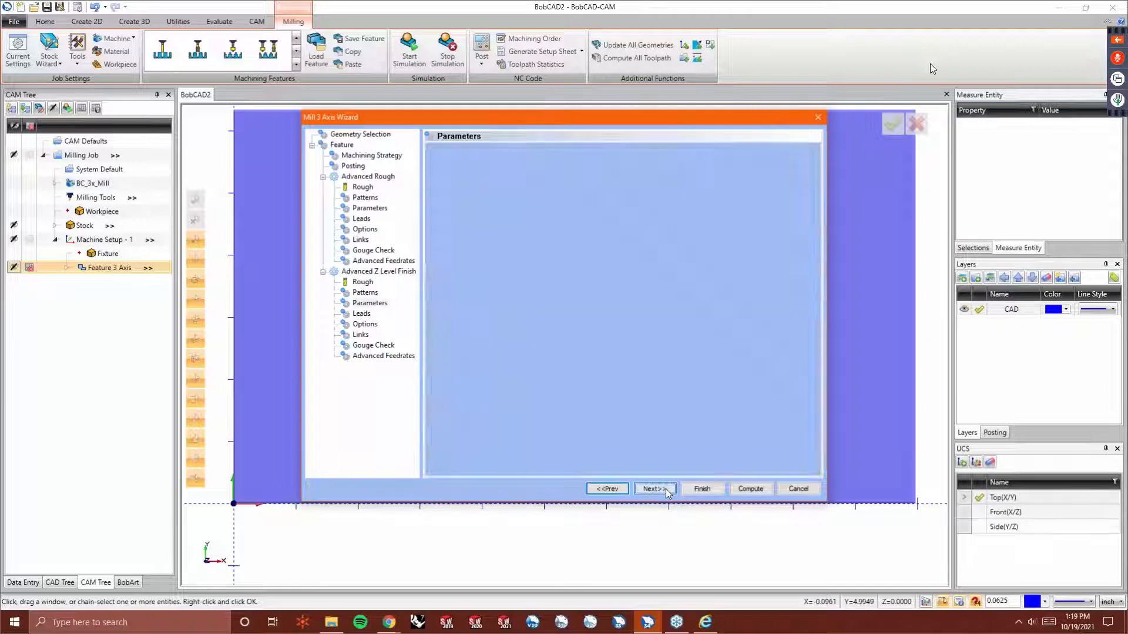
click(665, 489)
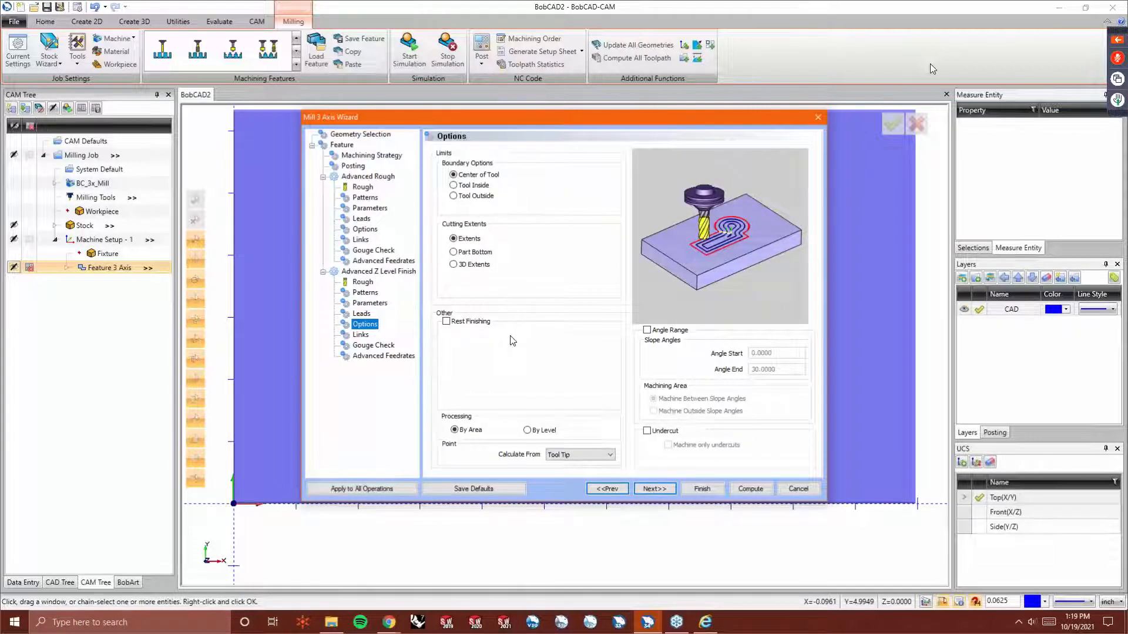
click(645, 489)
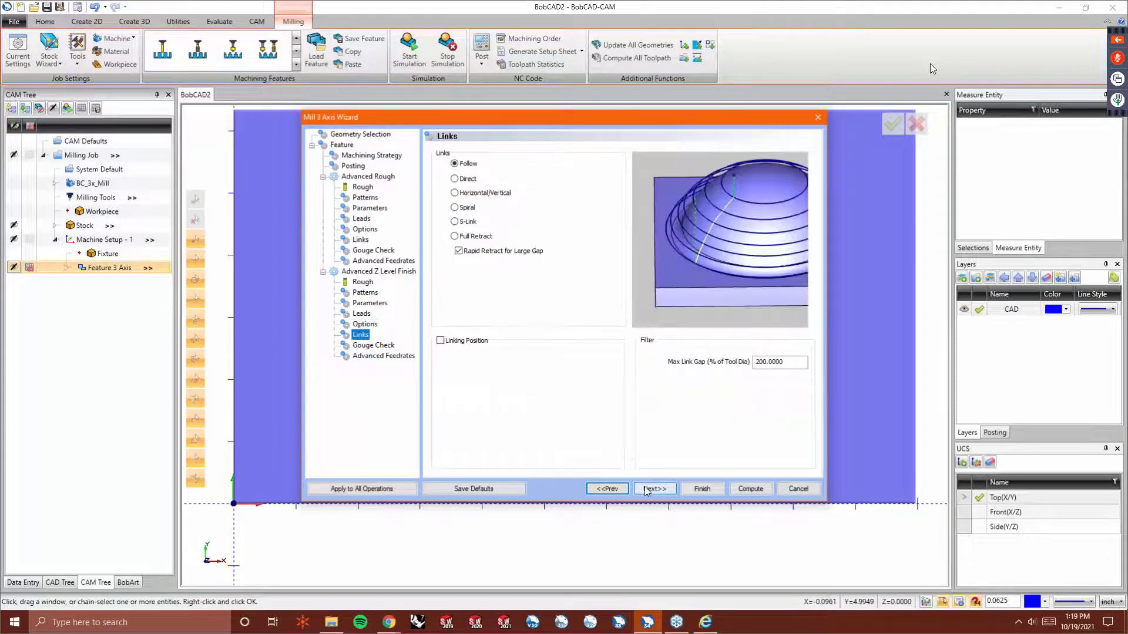
click(651, 489)
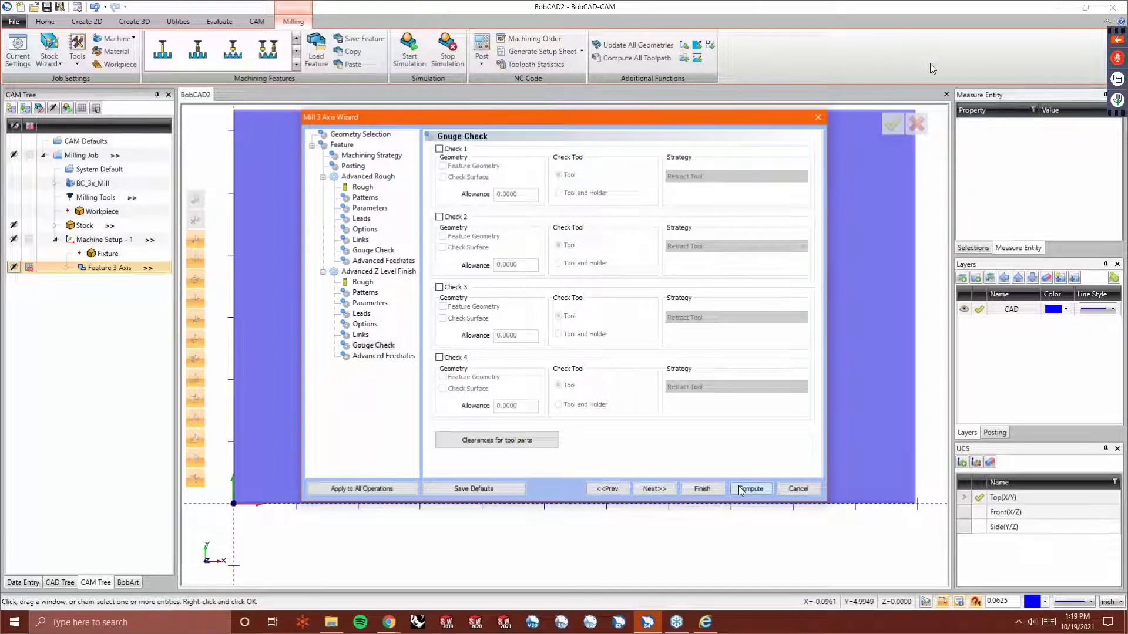
click(751, 488)
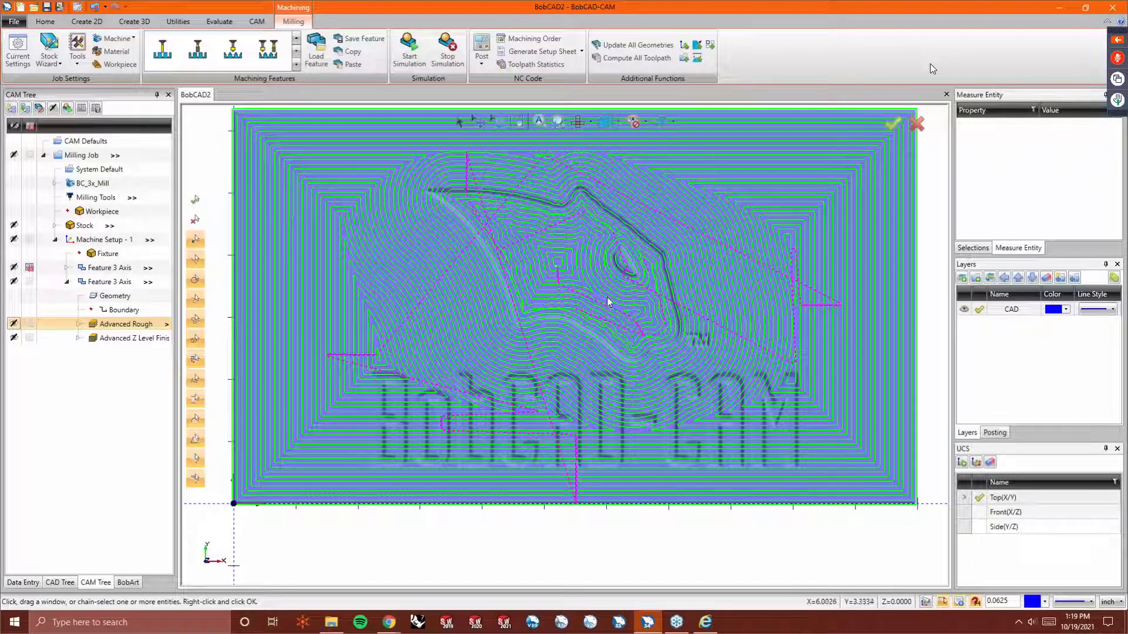
Compare the computed toolpaths of the Advanced Rough and Advanced Z Level Finish operations on the model.
click(141, 338)
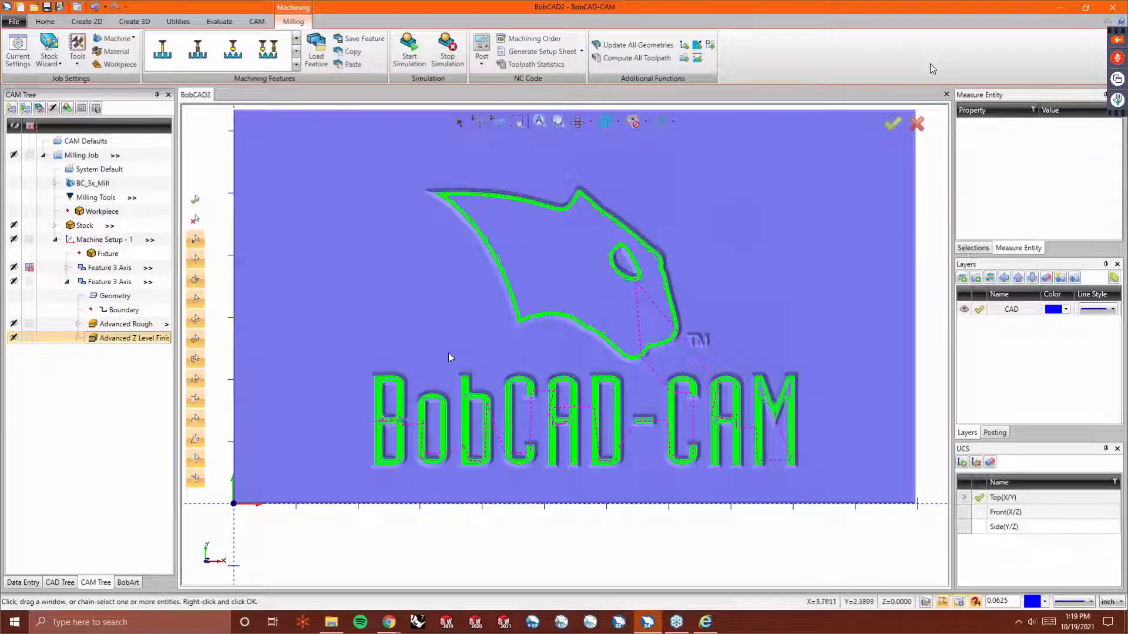
click(137, 324)
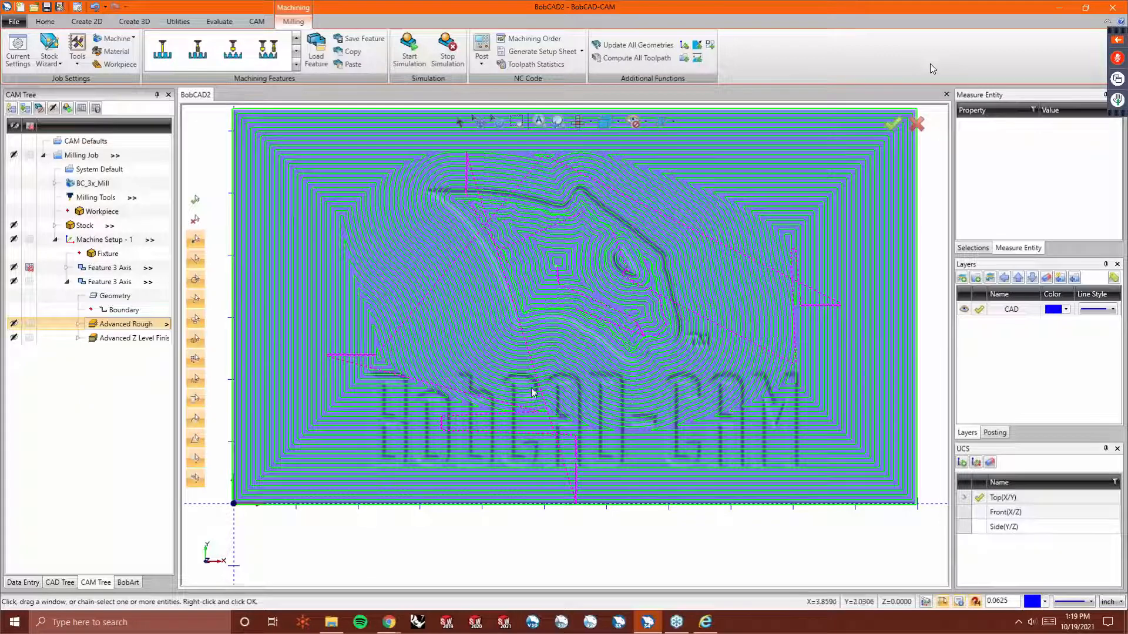
click(140, 339)
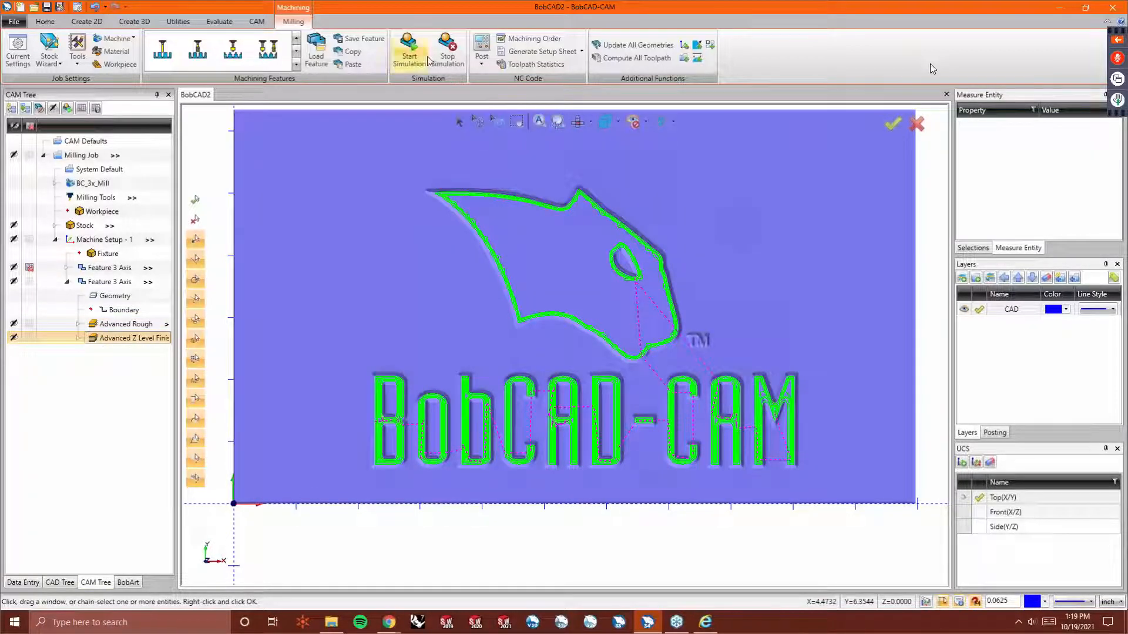
Simulate the machining of both operations and examine the cut lettering and logo edges up close.
click(409, 52)
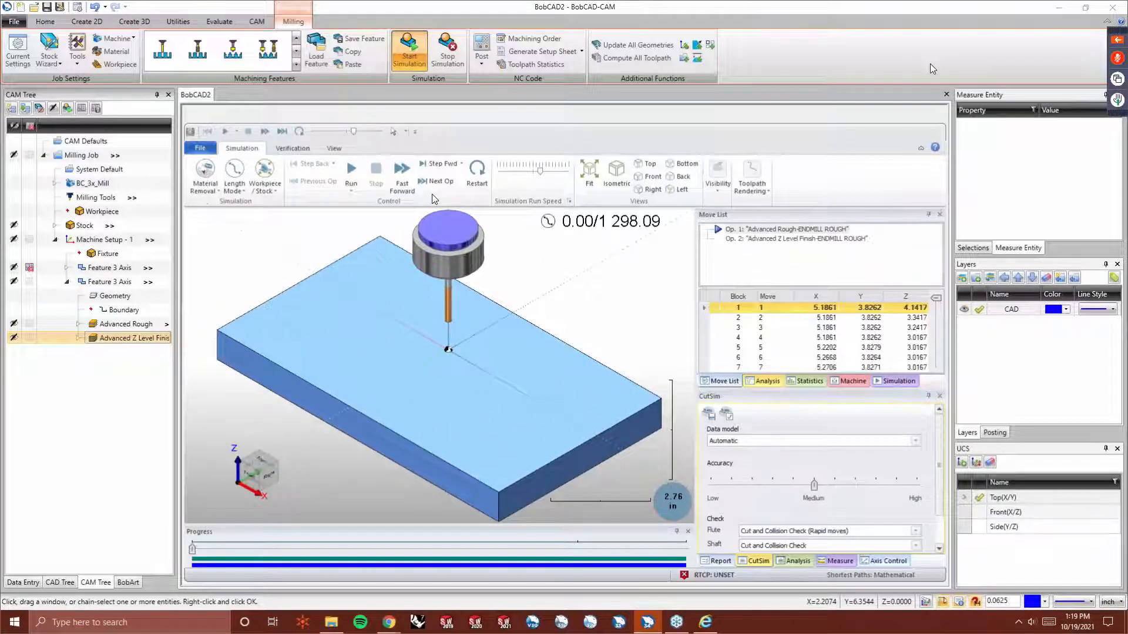
click(352, 170)
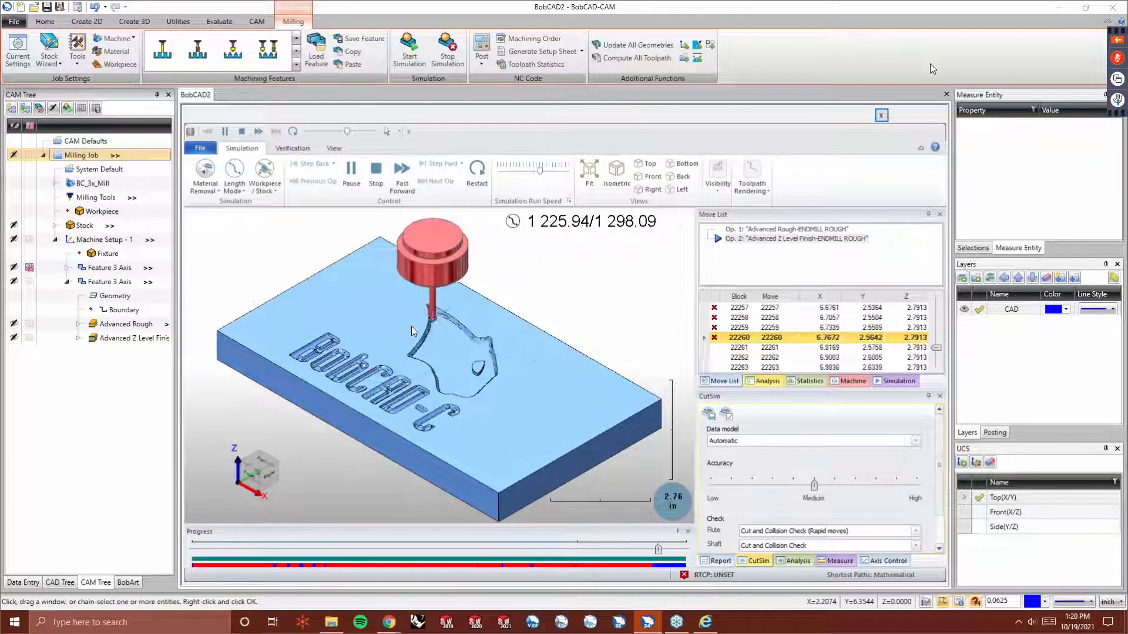
drag(396, 365, 431, 414)
scroll(444, 412, up, 3)
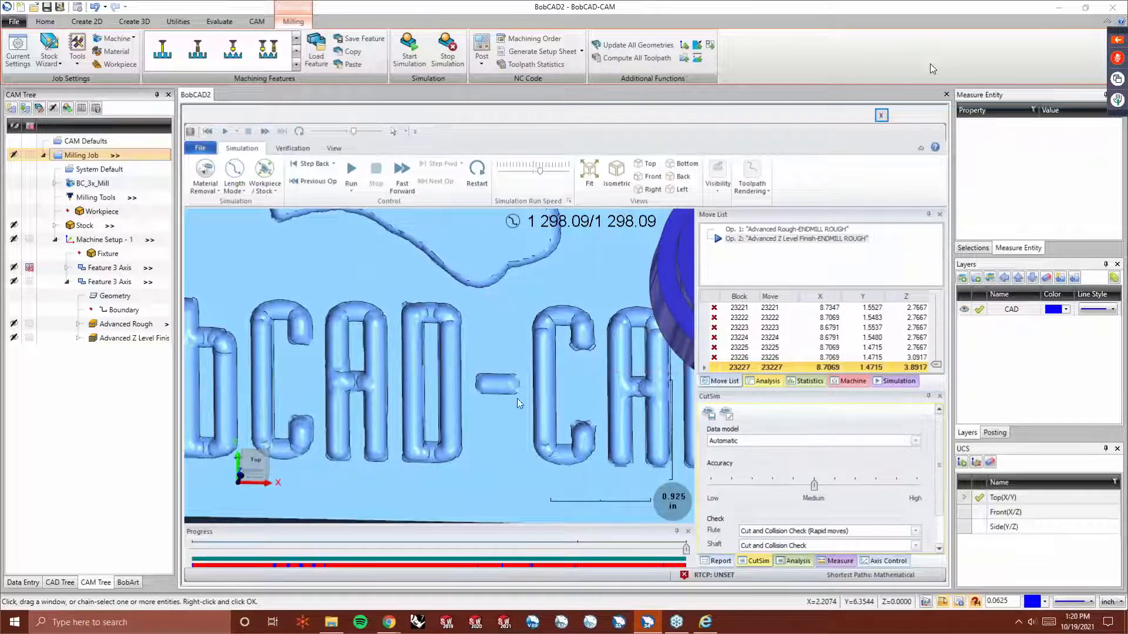
middle_drag(570, 401, 611, 400)
scroll(563, 392, down, 3)
scroll(553, 305, up, 4)
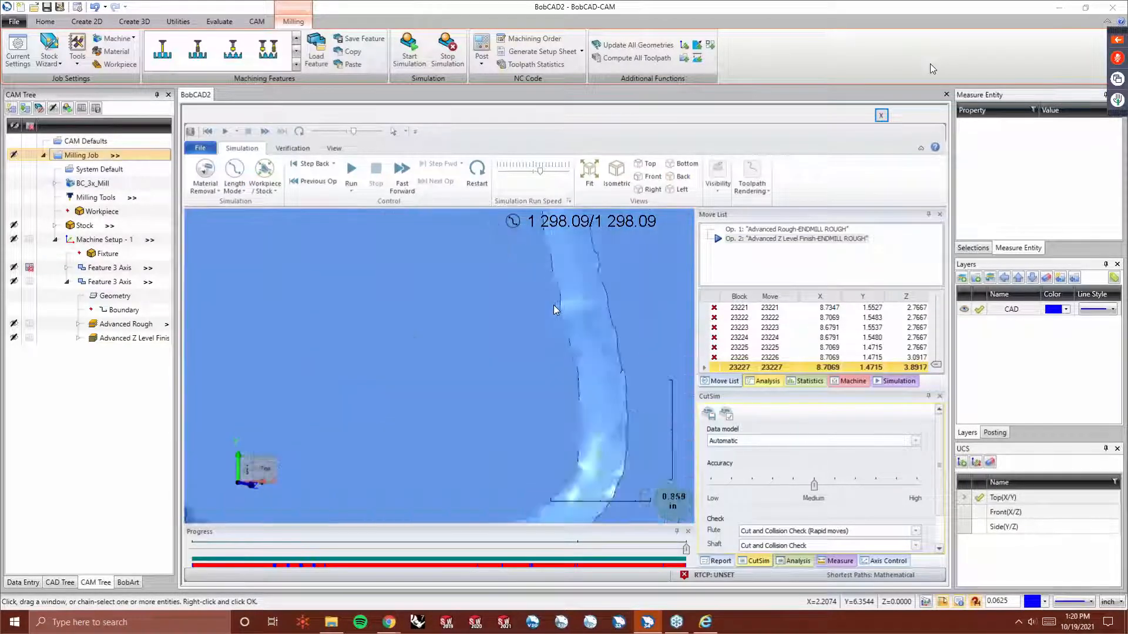
scroll(553, 305, up, 2)
middle_drag(553, 304, 541, 302)
scroll(539, 301, down, 4)
middle_drag(566, 341, 561, 336)
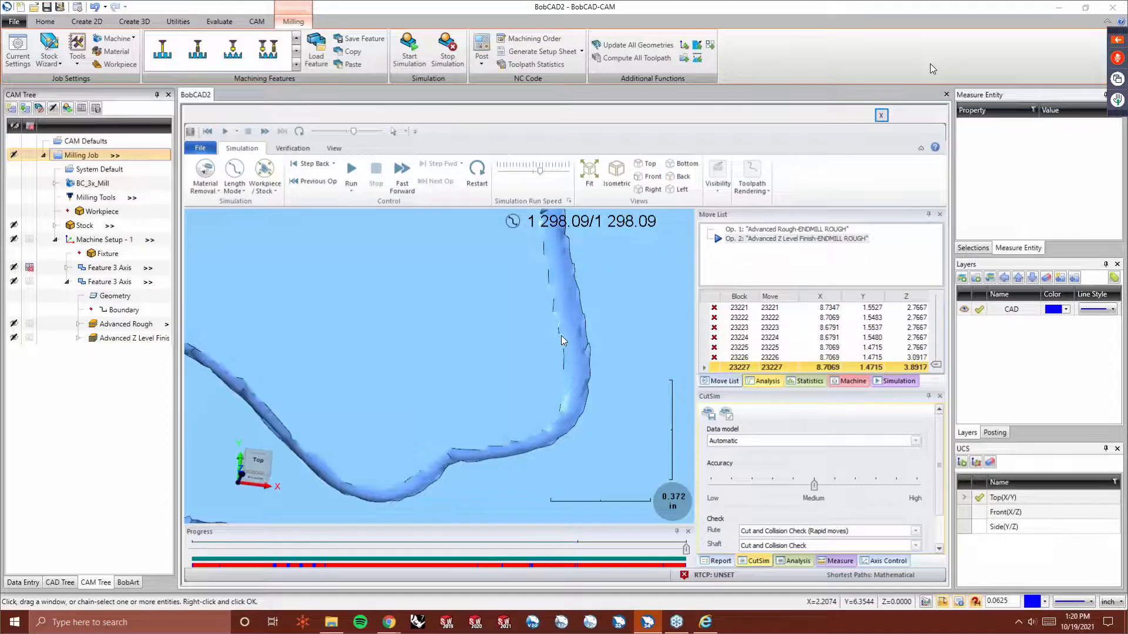
scroll(563, 341, down, 3)
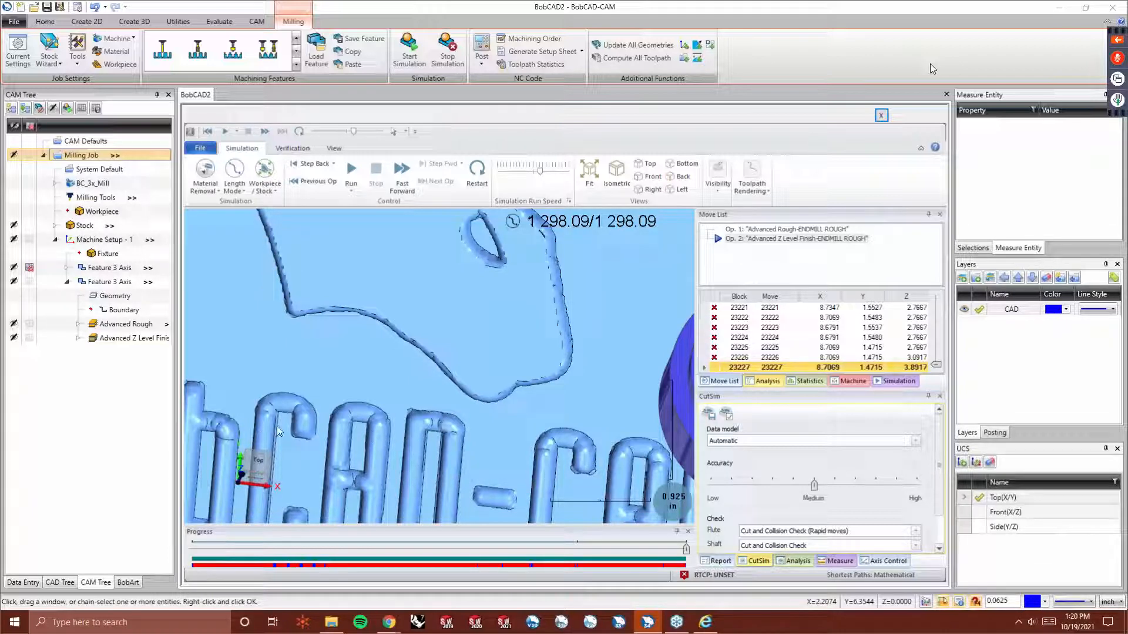
click(881, 114)
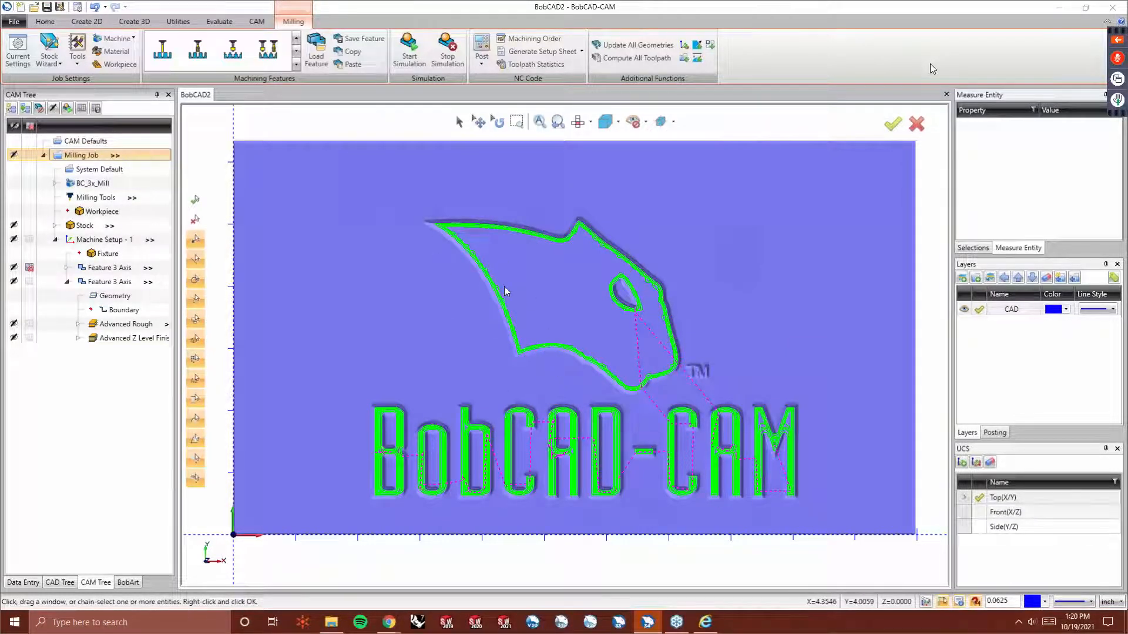
Hide the embossed solid in the graphics area and bring up the BobArt manager.
click(348, 271)
key(alt+s)
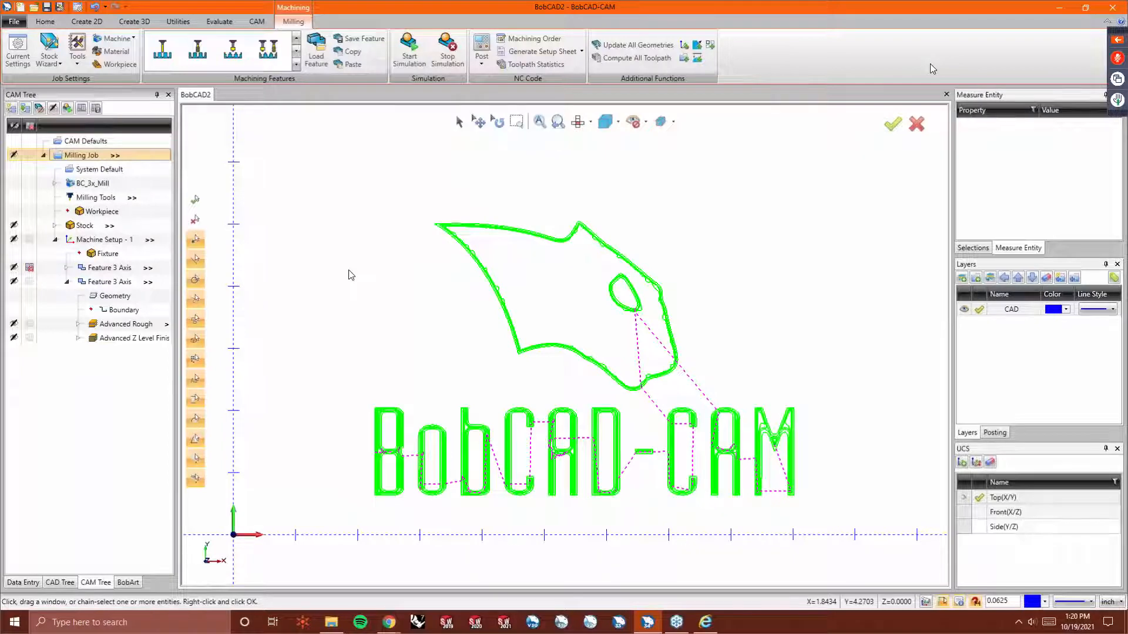
click(128, 582)
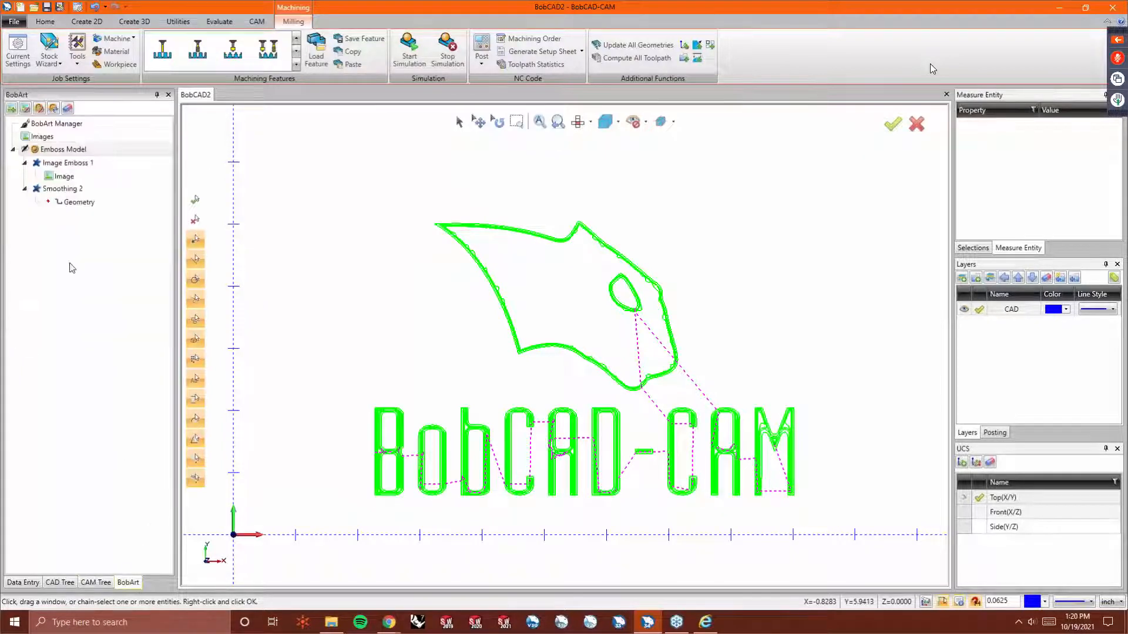
right_click(63, 177)
click(106, 186)
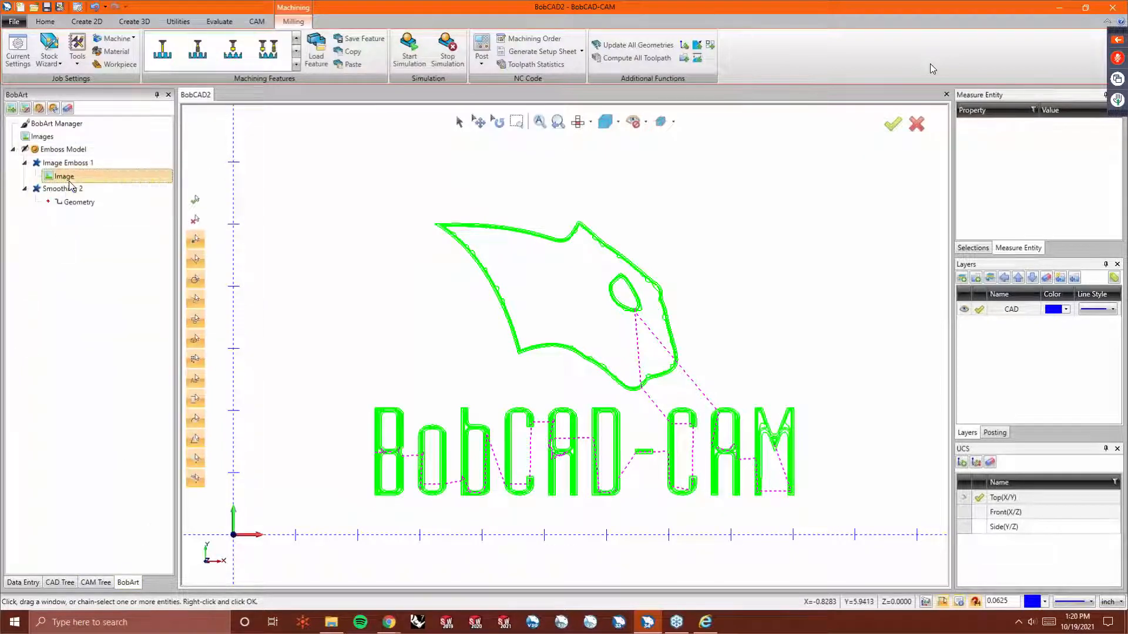
click(726, 421)
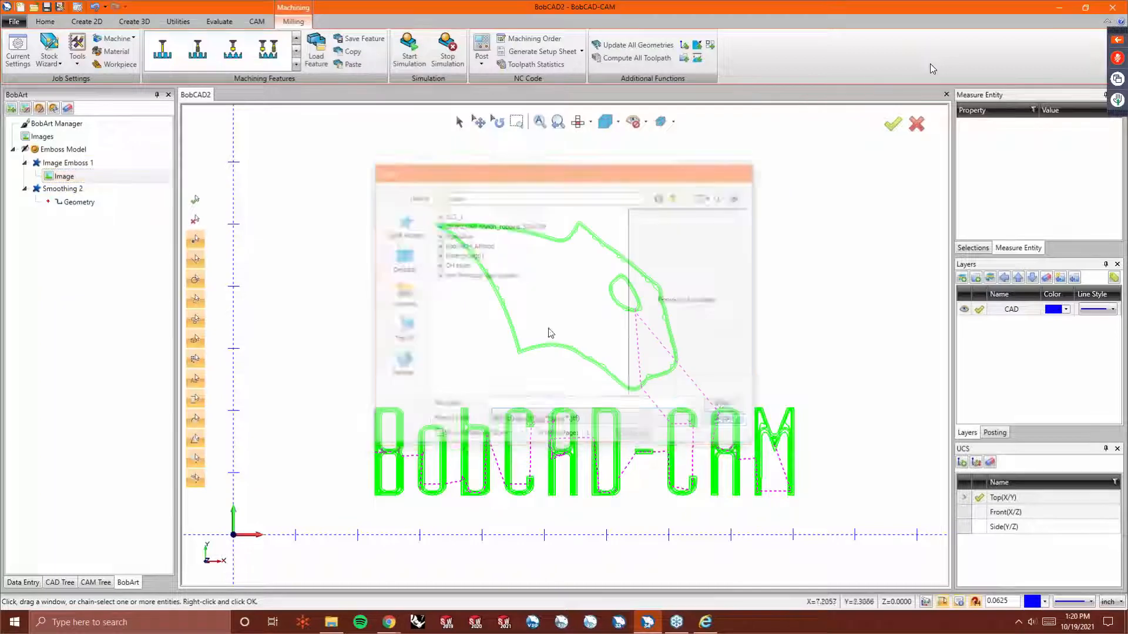
Load the BobCAD-CAMlogo JPEG from the Logos folder as a new BobArt image.
right_click(56, 136)
click(82, 145)
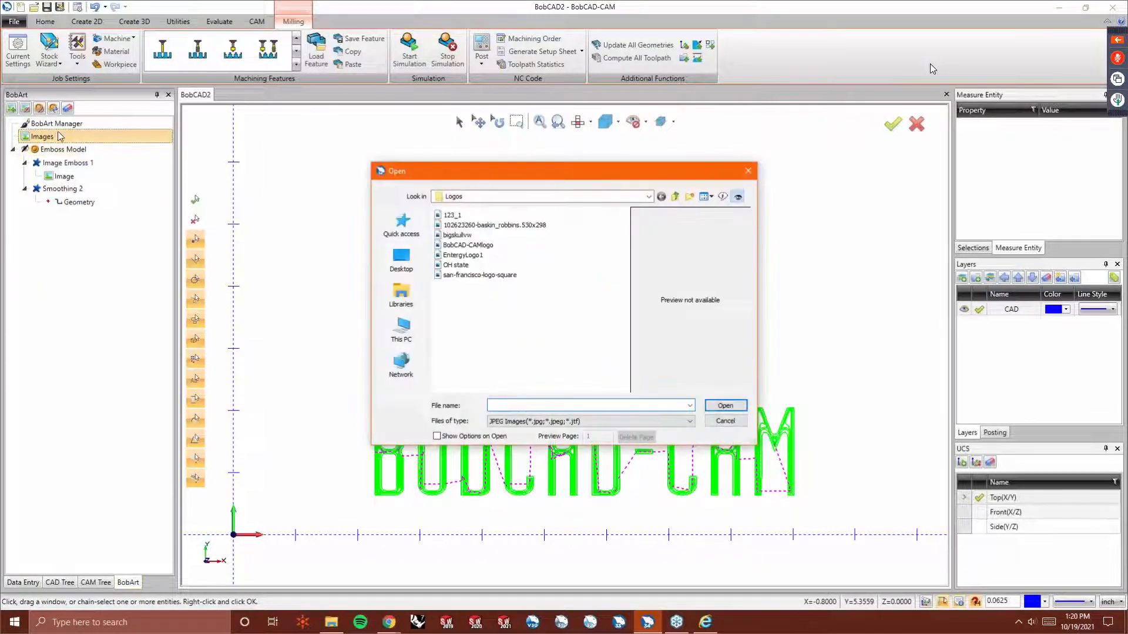
double_click(468, 245)
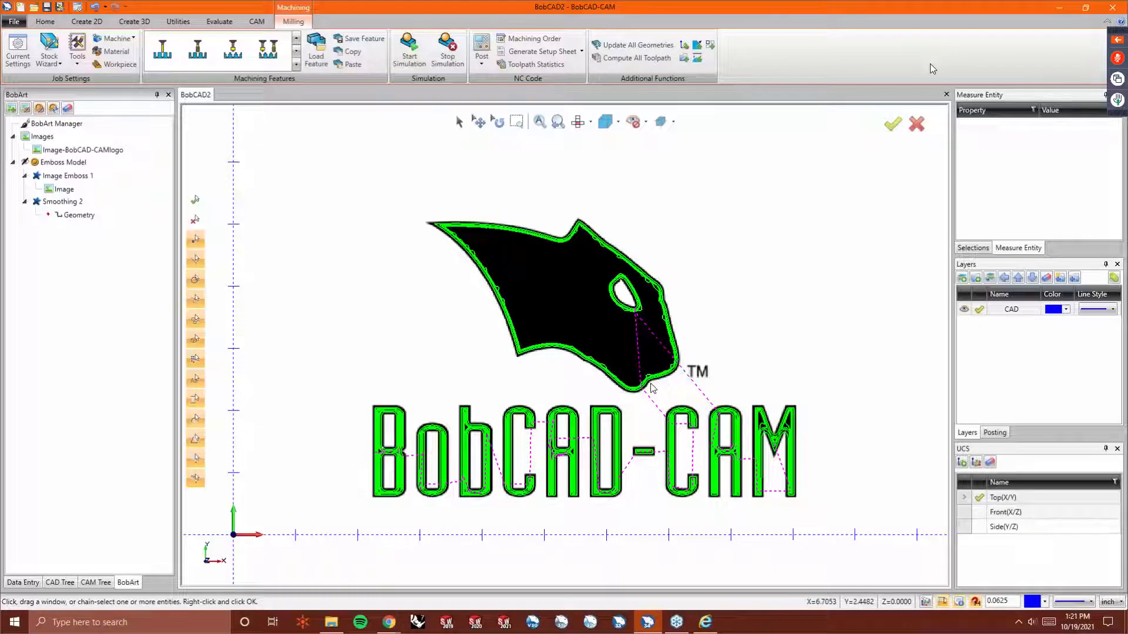
Vectorize the BobCAD-CAMlogo image with the 2-Level (Black/White) strategy at a threshold value of about 178.
right_click(47, 148)
click(82, 168)
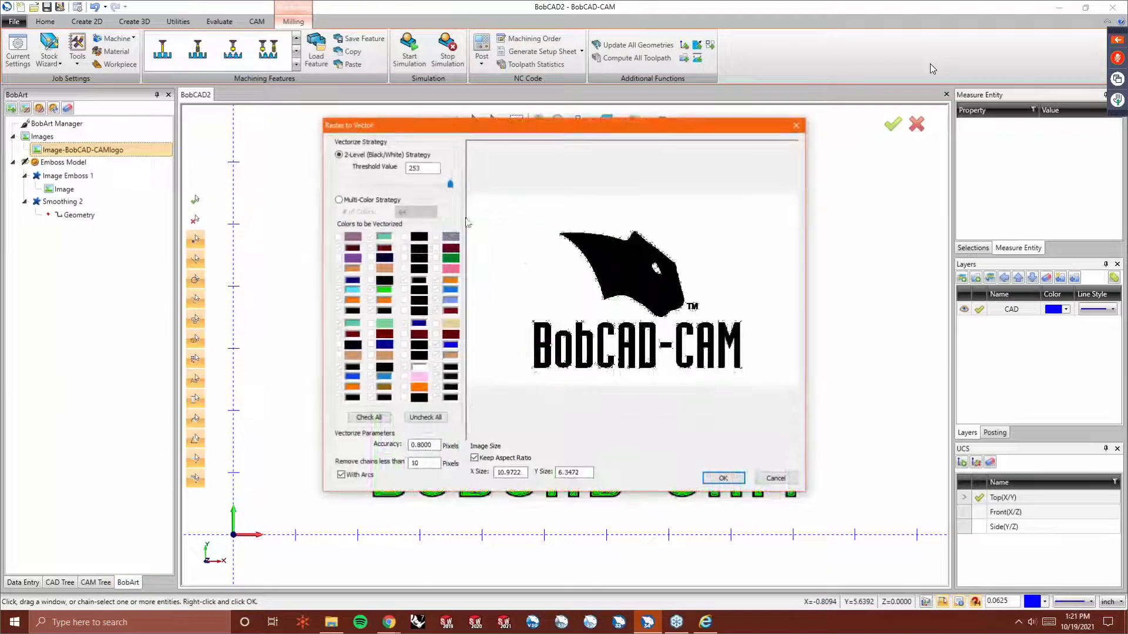
drag(450, 184, 411, 187)
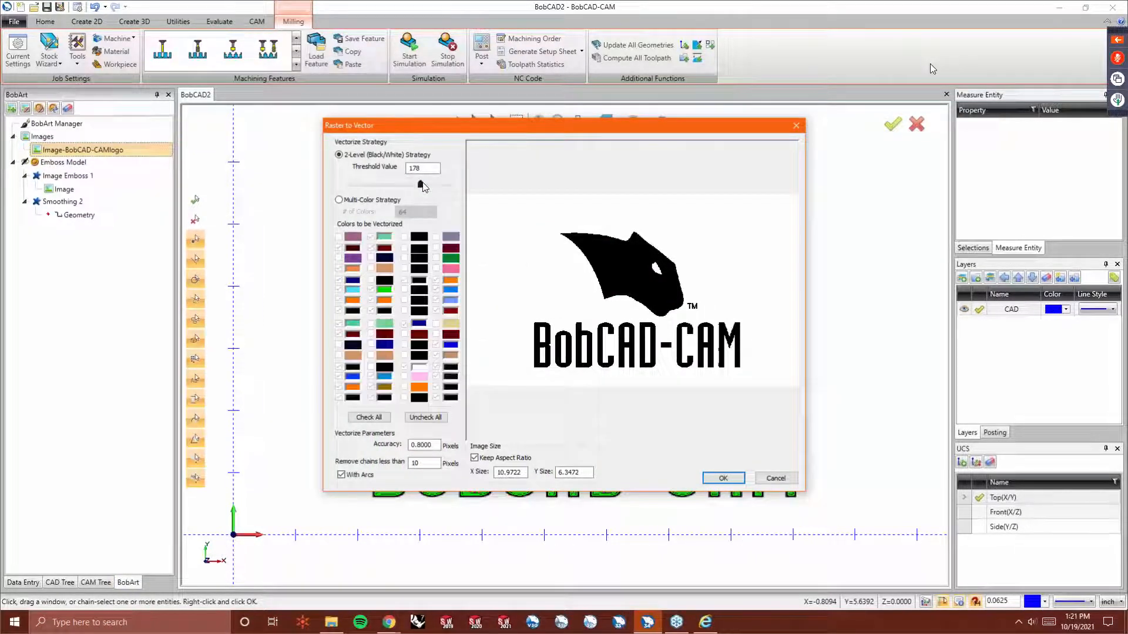
click(726, 478)
Reselect the Advanced Rough boundary as the outer outline of the logo's animal head and recompute that operation's toolpath.
click(96, 582)
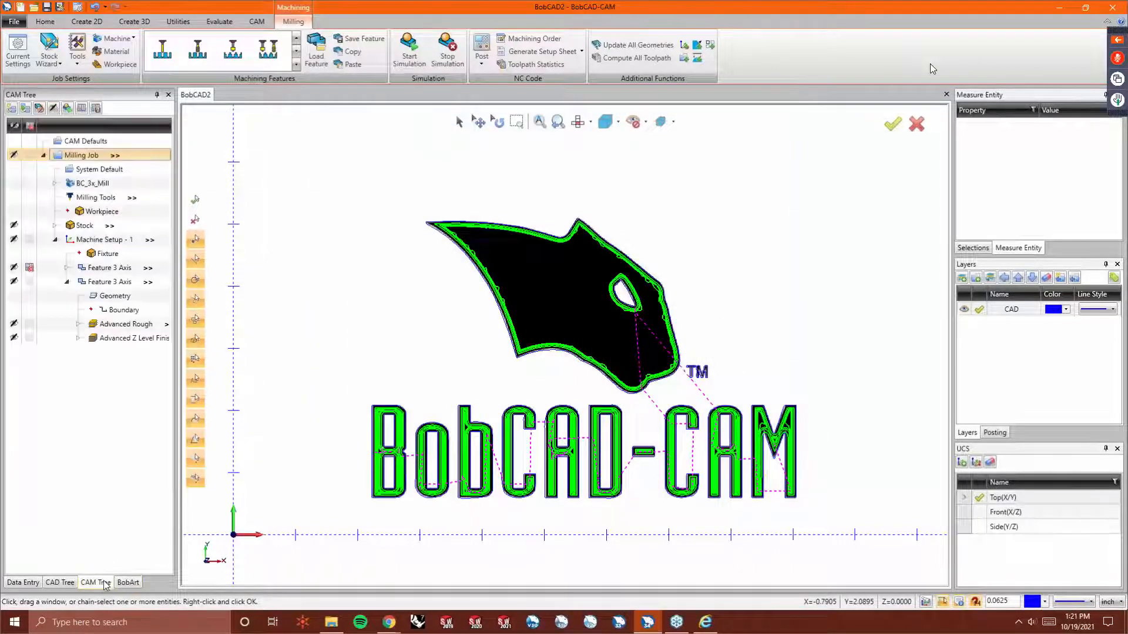
right_click(79, 312)
click(110, 326)
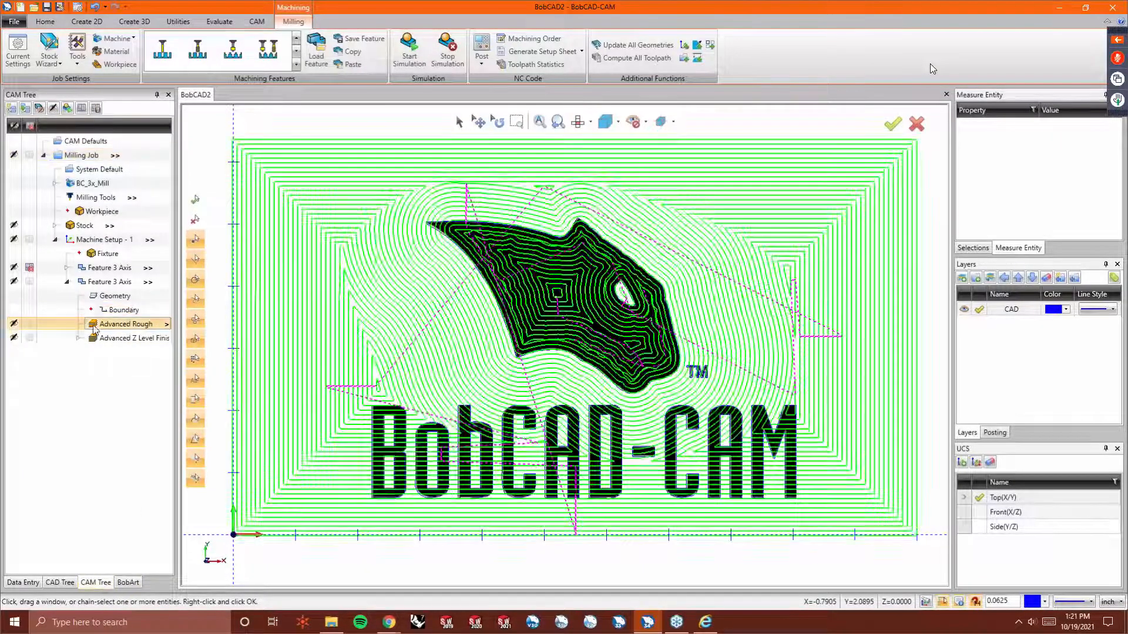
click(78, 324)
right_click(123, 341)
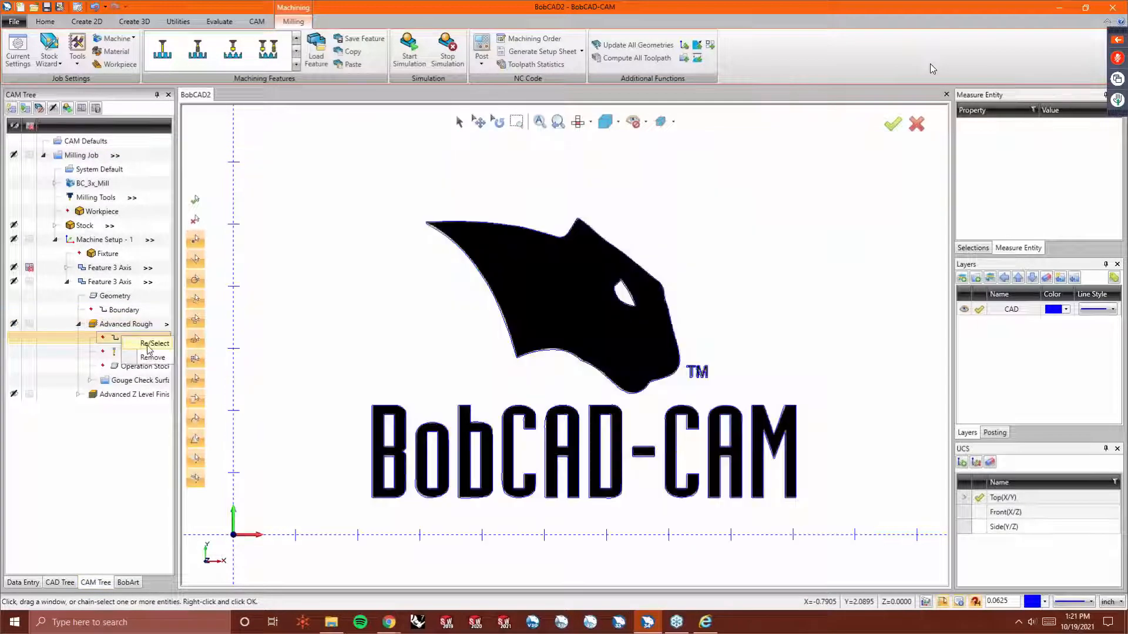
click(141, 347)
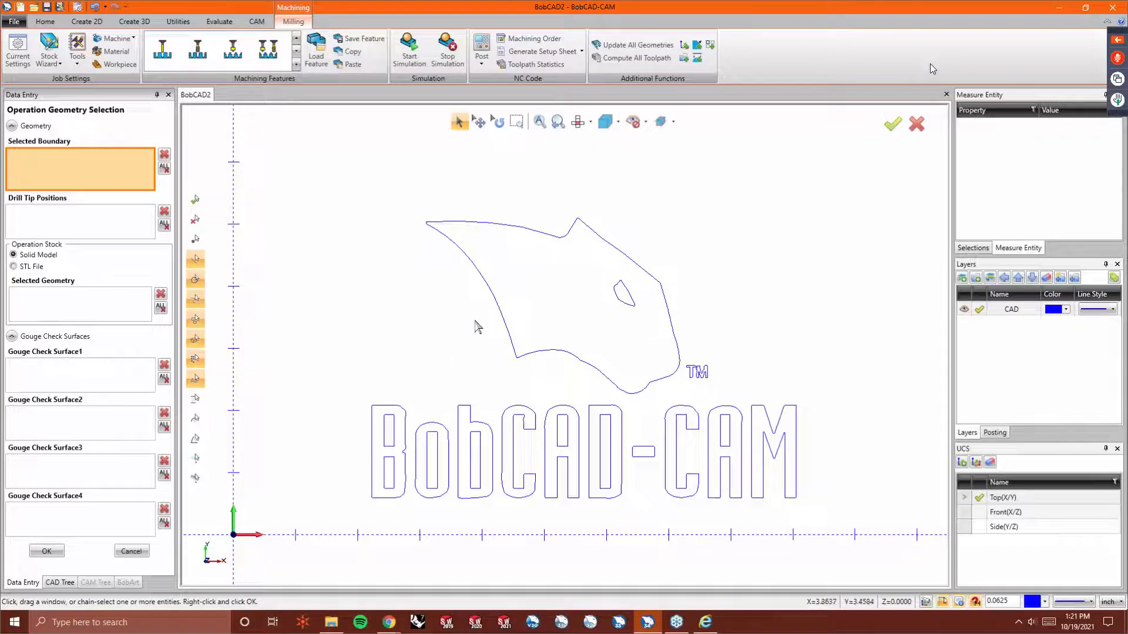
click(513, 343)
right_click(338, 245)
click(358, 254)
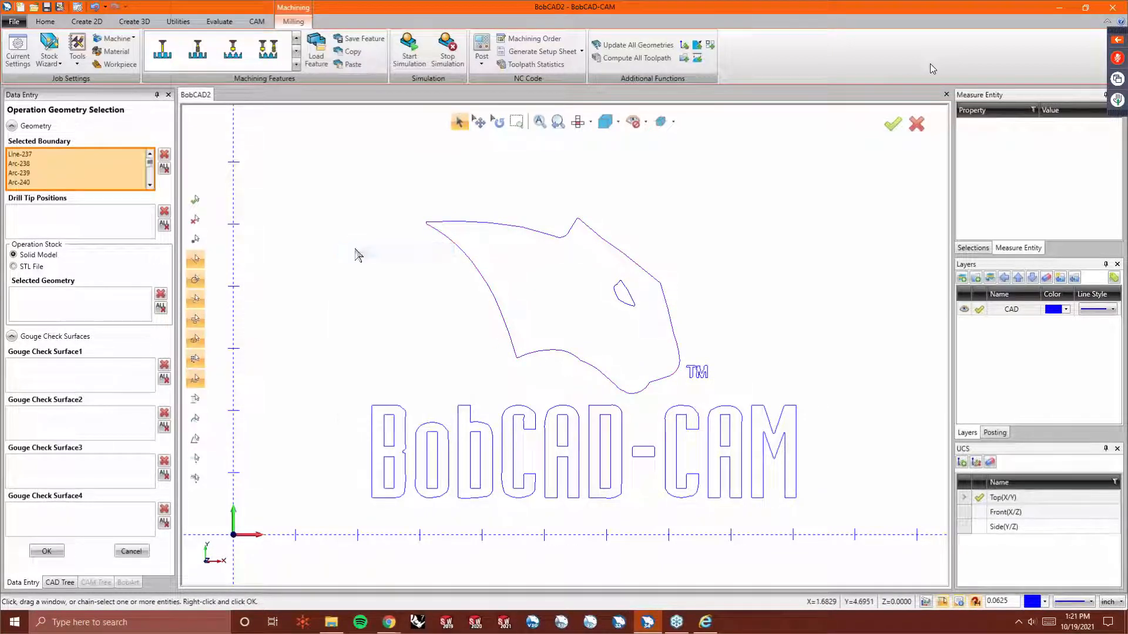
right_click(116, 323)
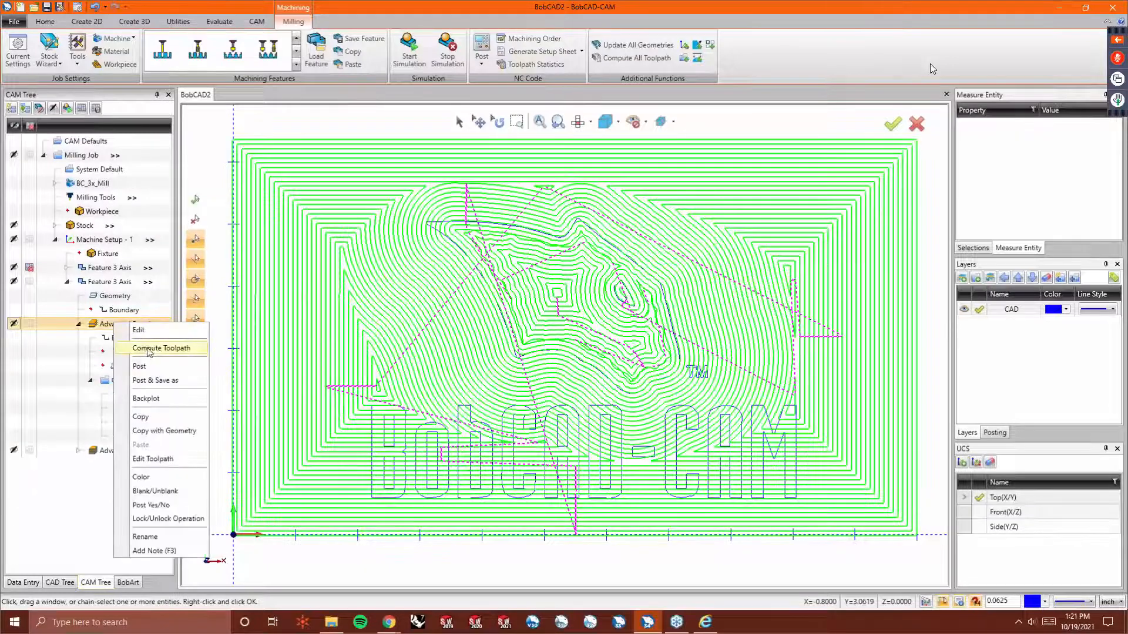
click(150, 349)
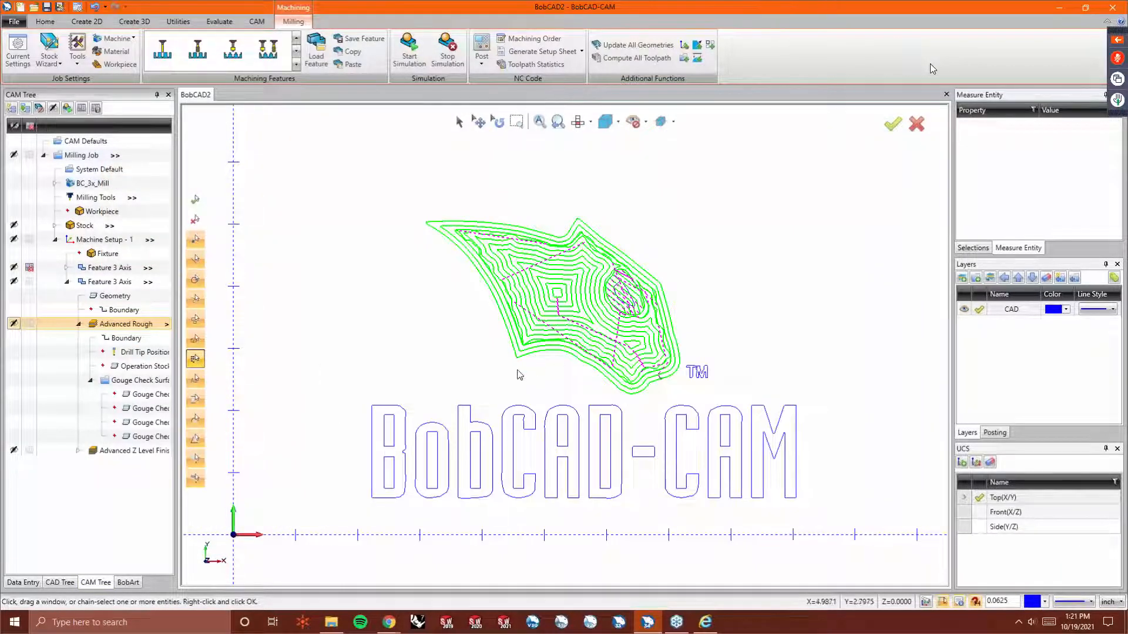
Edit the Advanced Z Level Finish tool to a 0.0625 in diameter with a corner radius of about 0.03 in.
click(129, 450)
click(128, 453)
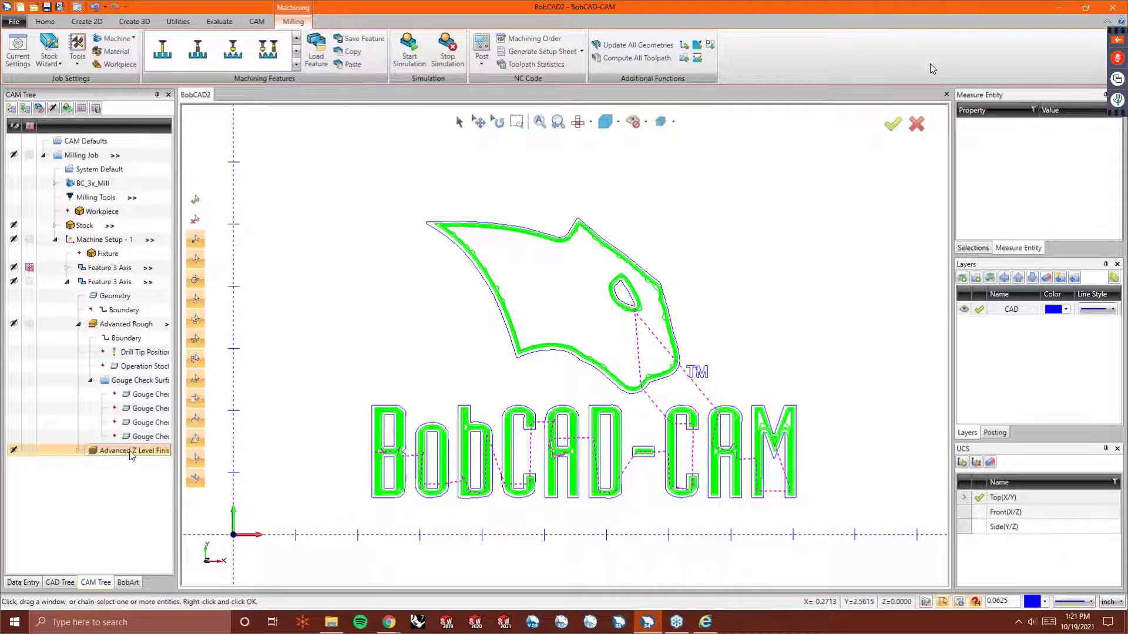
right_click(130, 452)
click(214, 222)
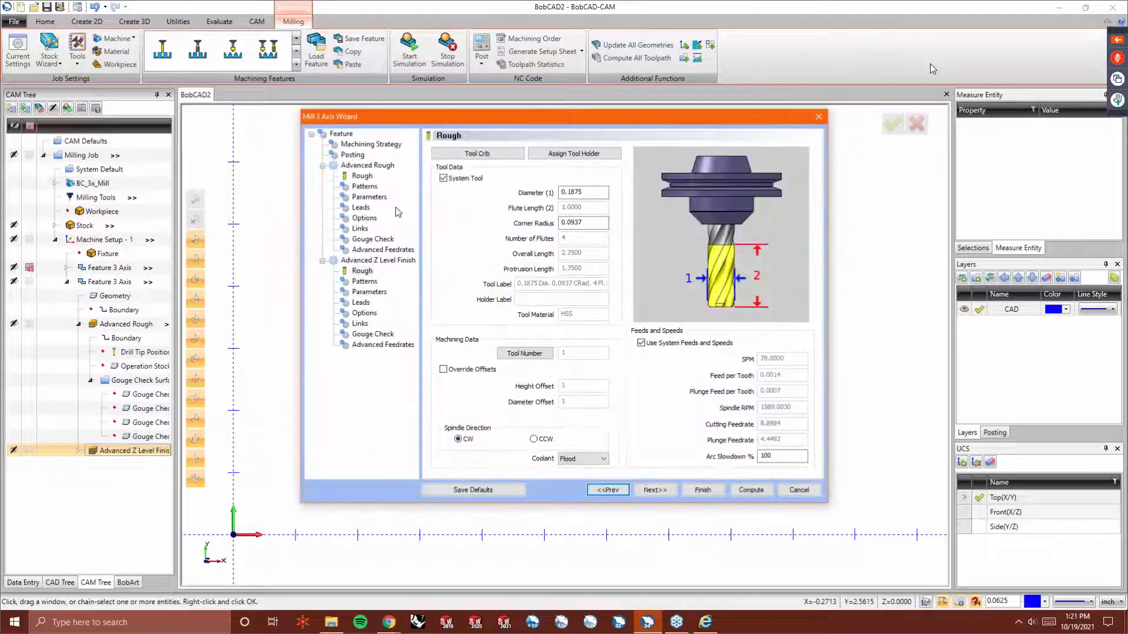
double_click(598, 192)
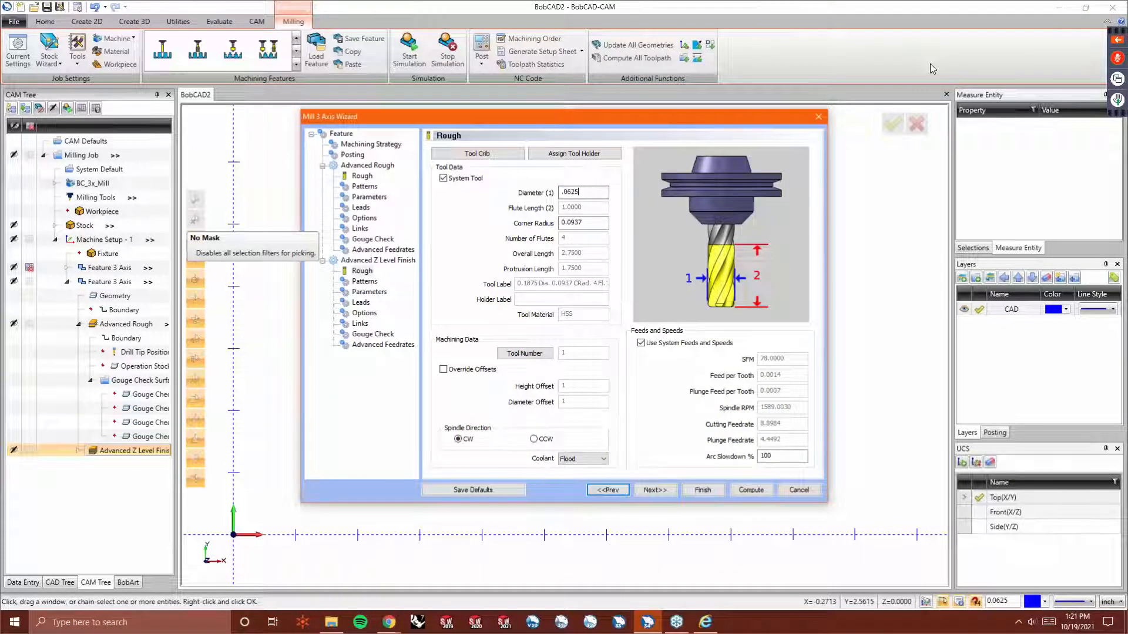
key(Tab)
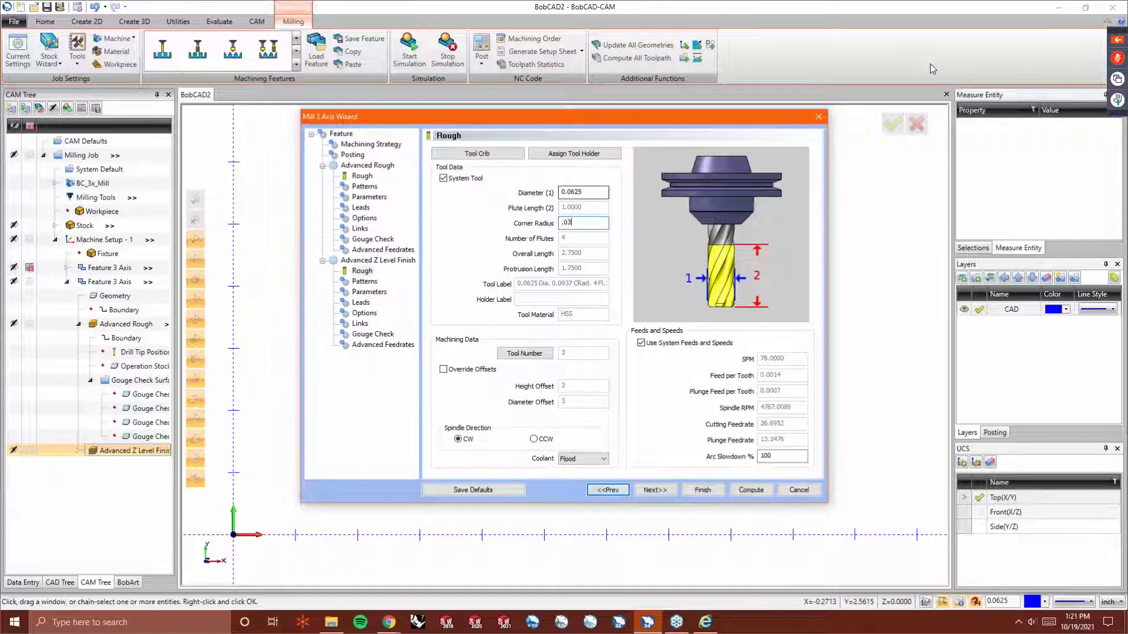
Set the Advanced Z Level Finish depth of cut to 0.01 in and compute that operation's toolpath.
click(649, 491)
double_click(582, 165)
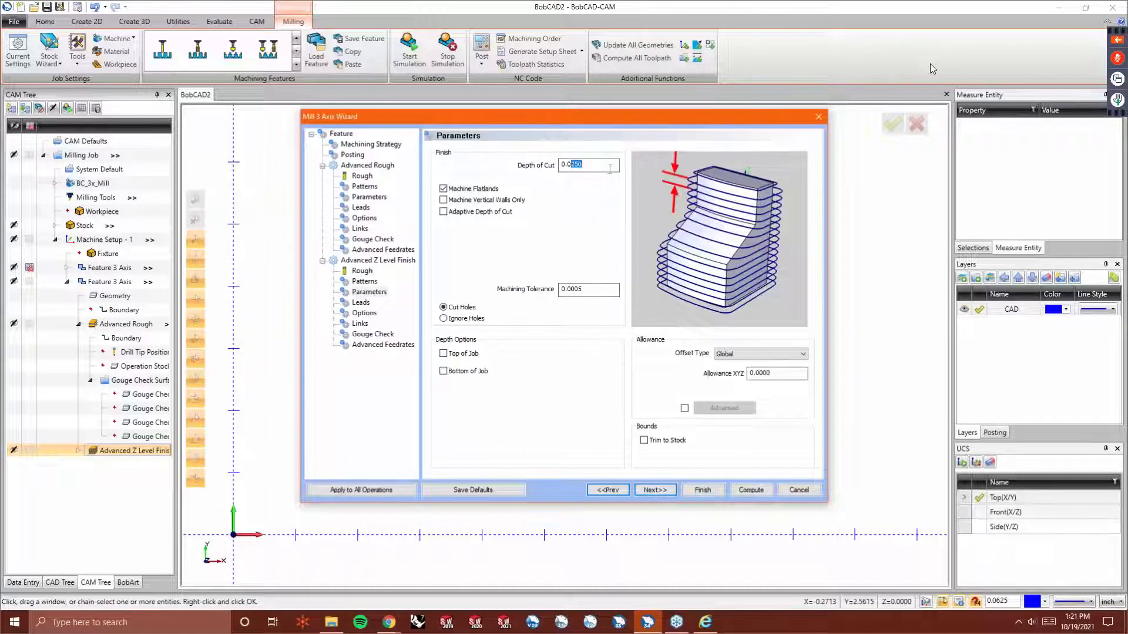
text(0.01)
key(Tab)
click(700, 489)
right_click(136, 450)
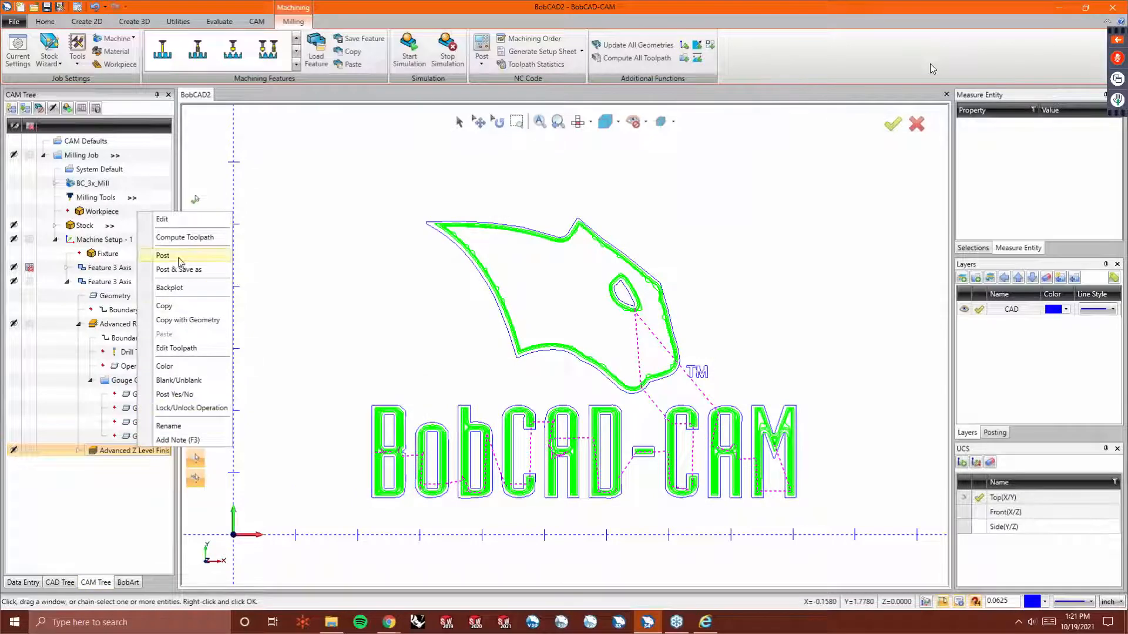
click(185, 239)
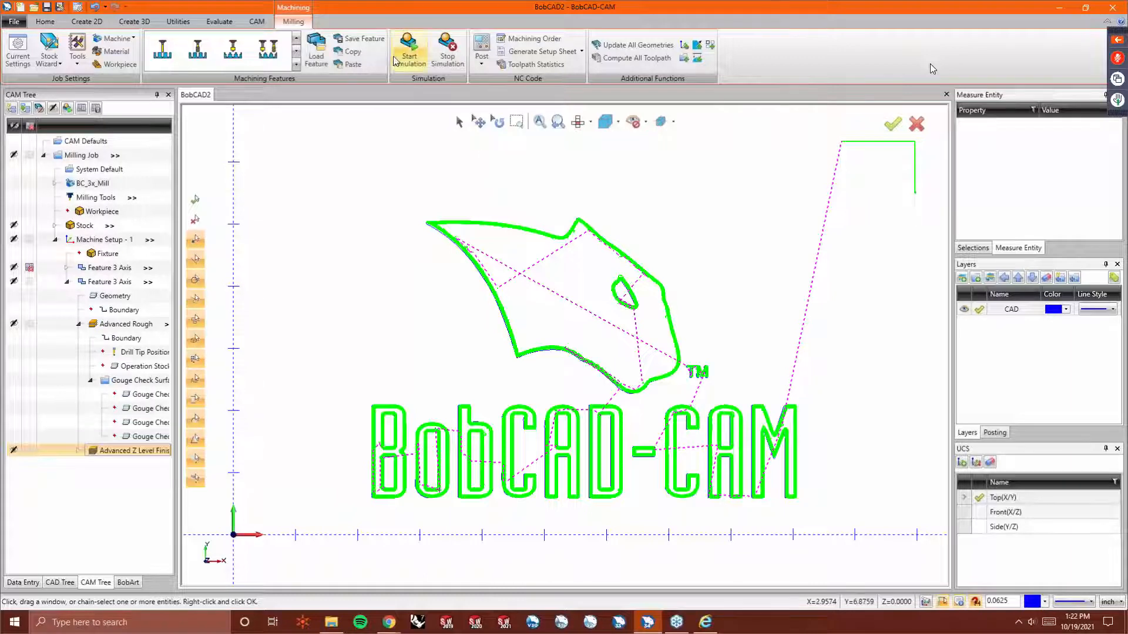
Simulate both machining operations, examine the engraved lettering up close, and exit the simulation.
click(410, 60)
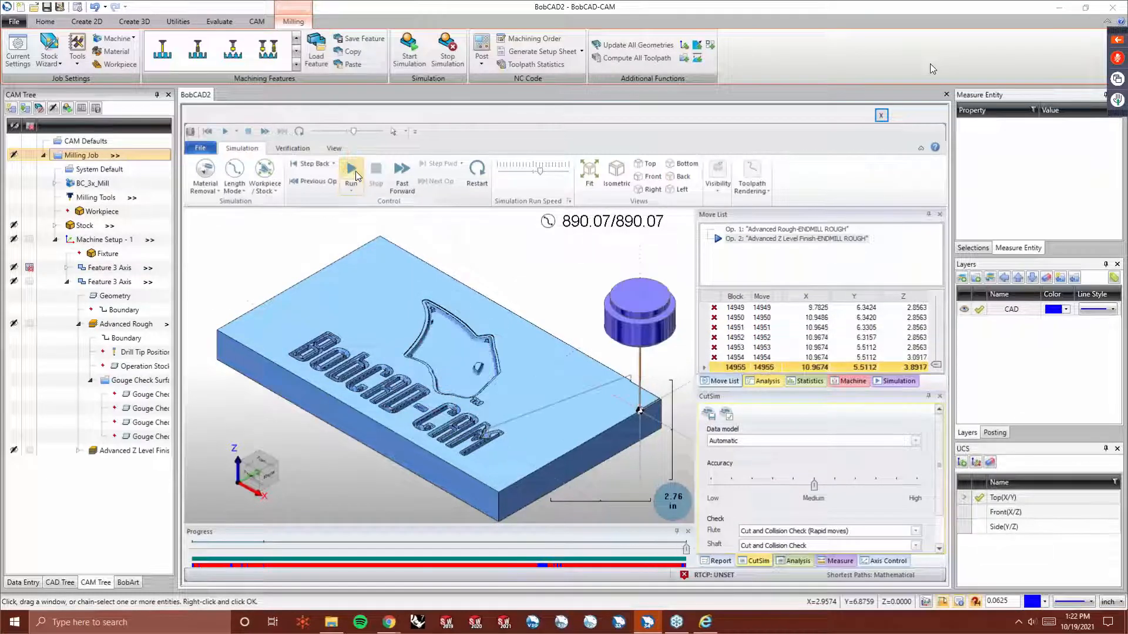
scroll(432, 458, up, 5)
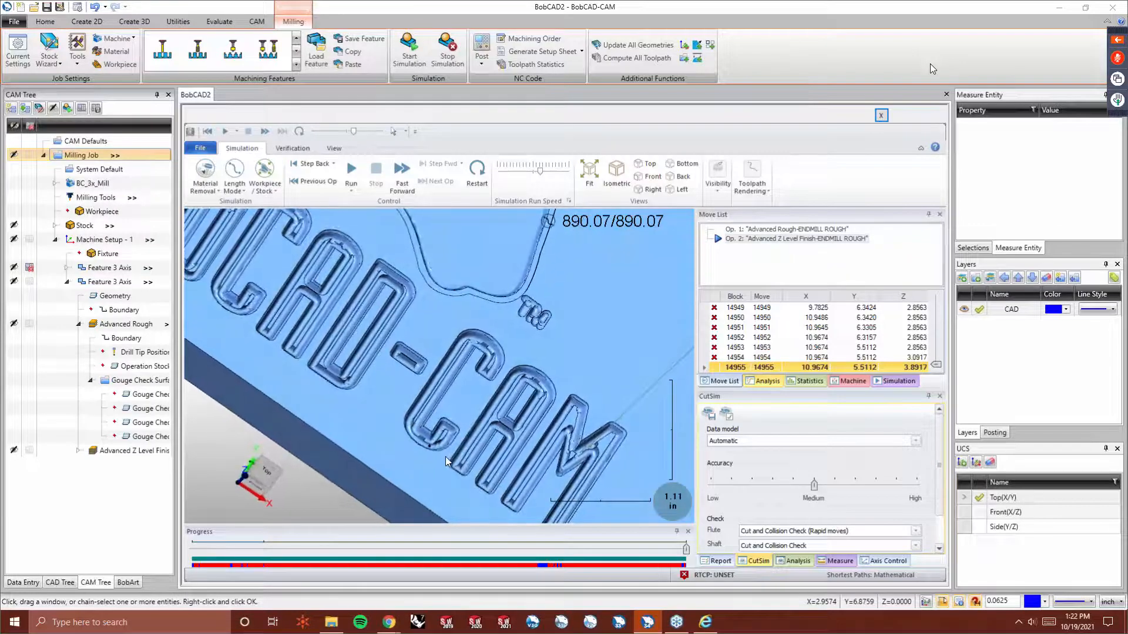
middle_drag(429, 442, 434, 427)
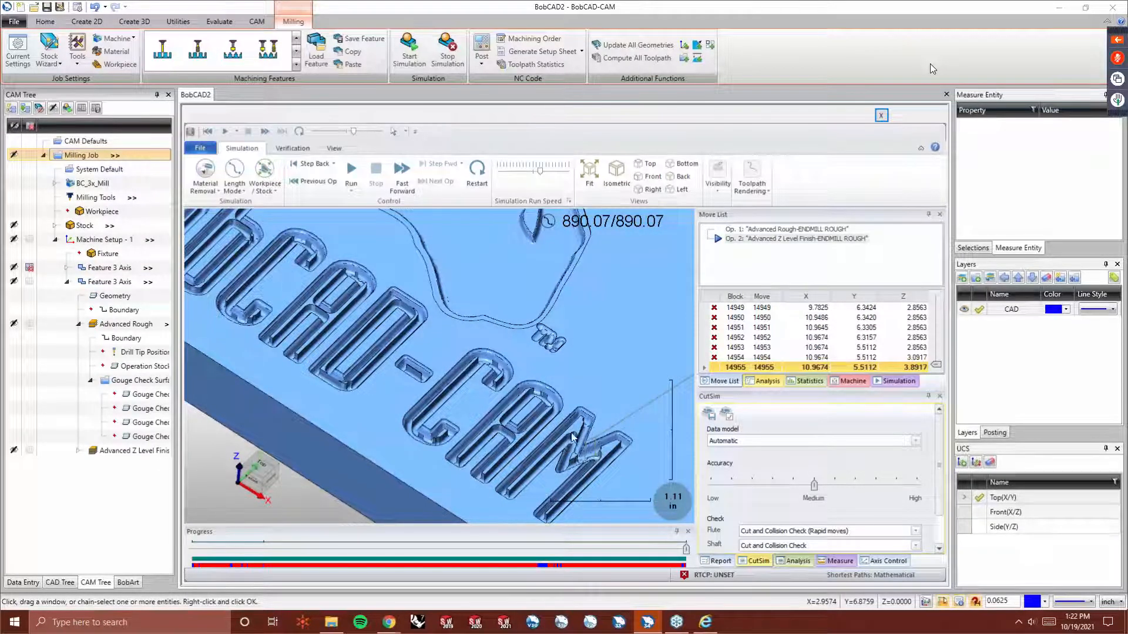
click(881, 116)
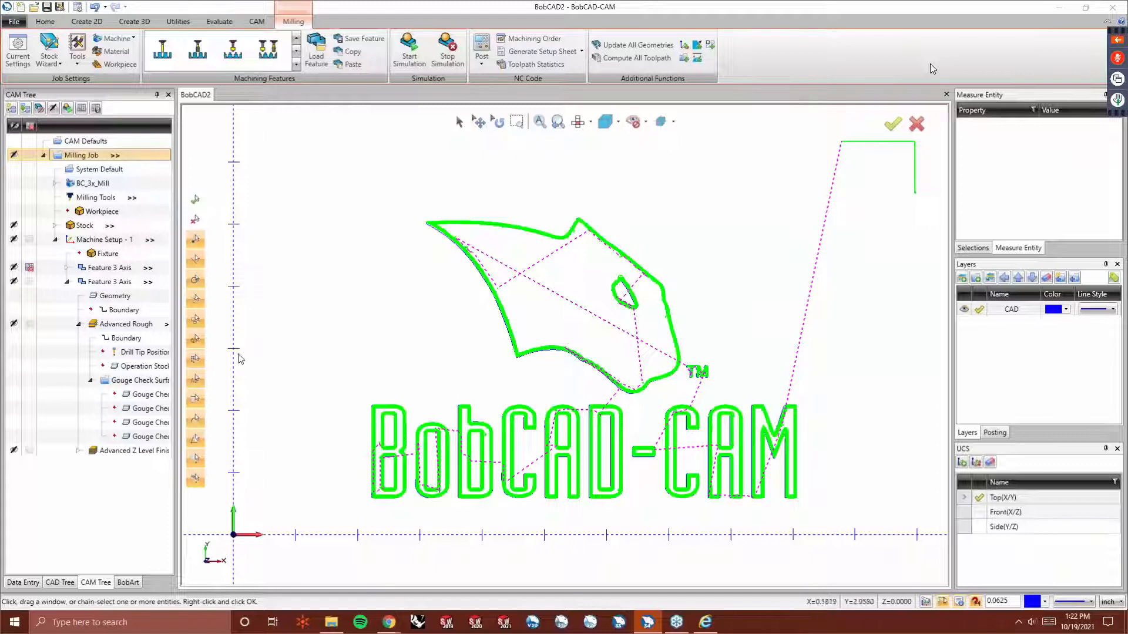
Collapse the second 3 Axis feature in the CAM tree and unblank the embossed logo model.
click(79, 324)
click(67, 283)
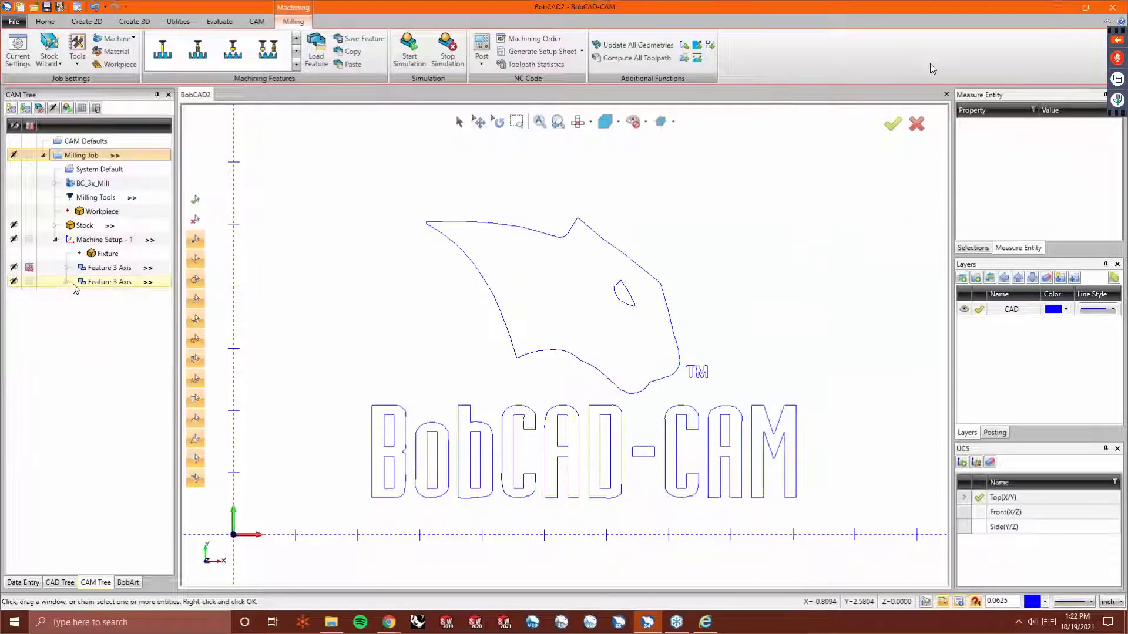
right_click(313, 263)
click(331, 282)
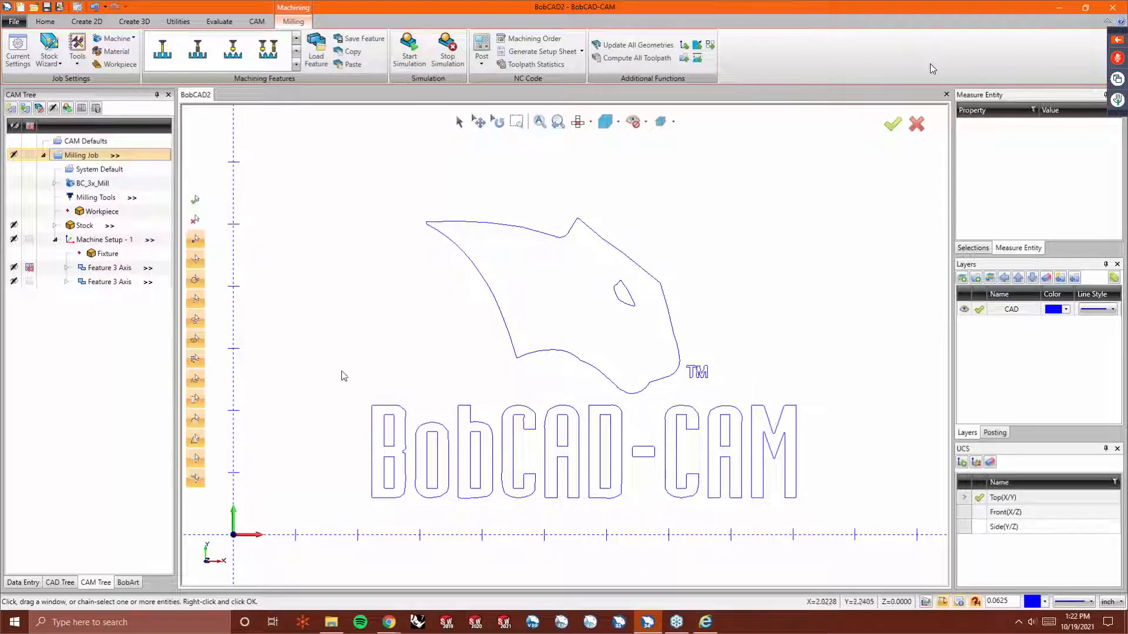
key(ctrl+u)
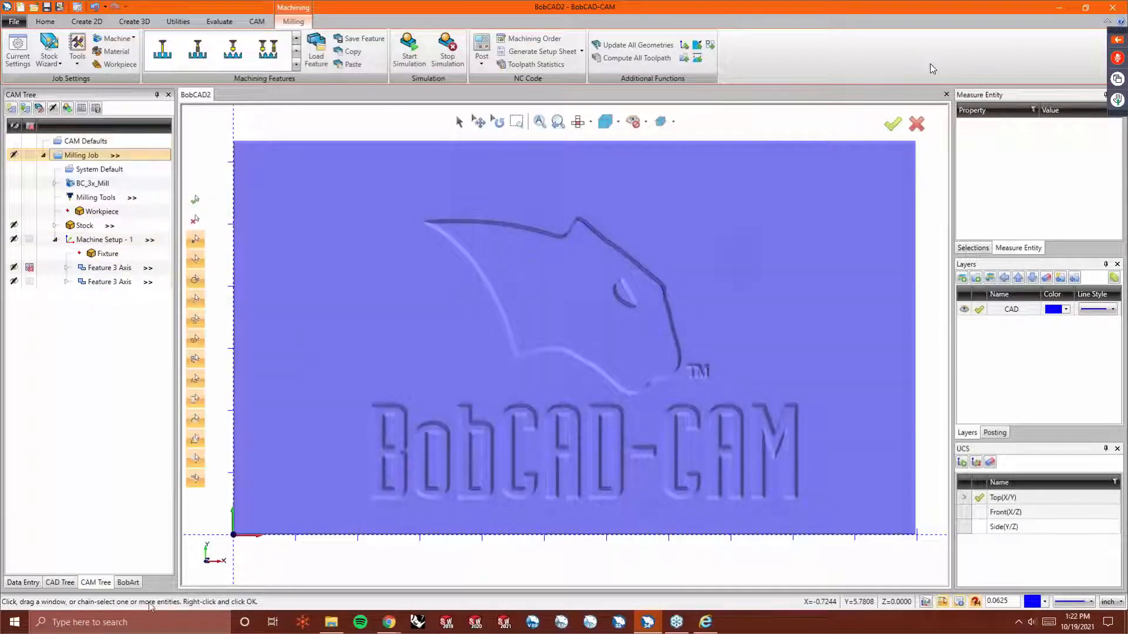
Change the application type of Image Emboss 1 to Subtract.
click(128, 582)
right_click(67, 192)
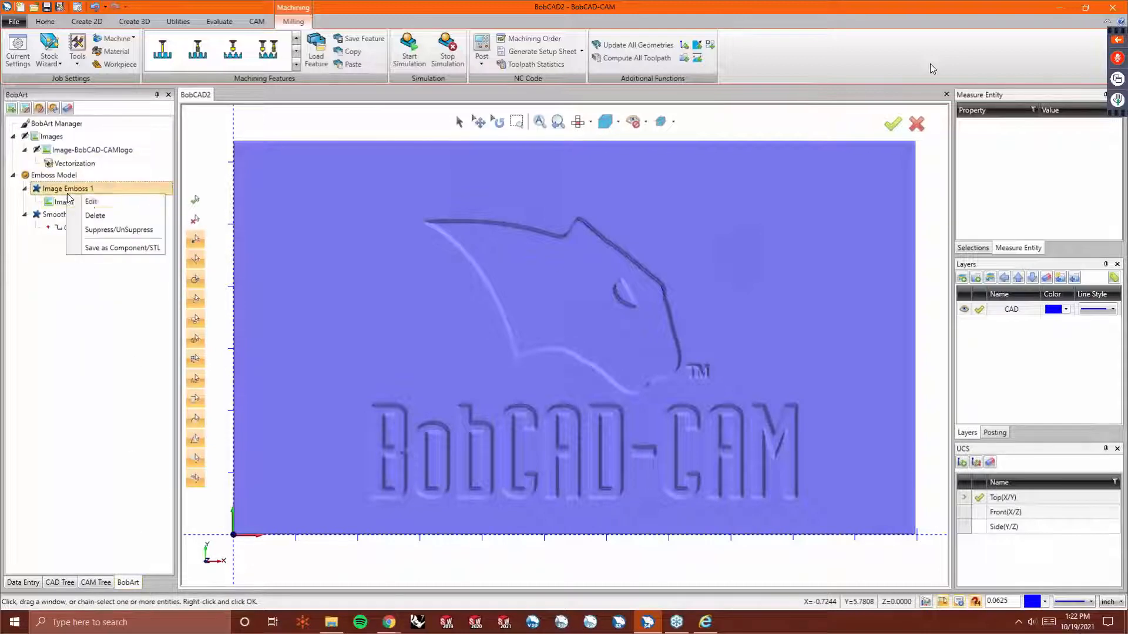
click(91, 202)
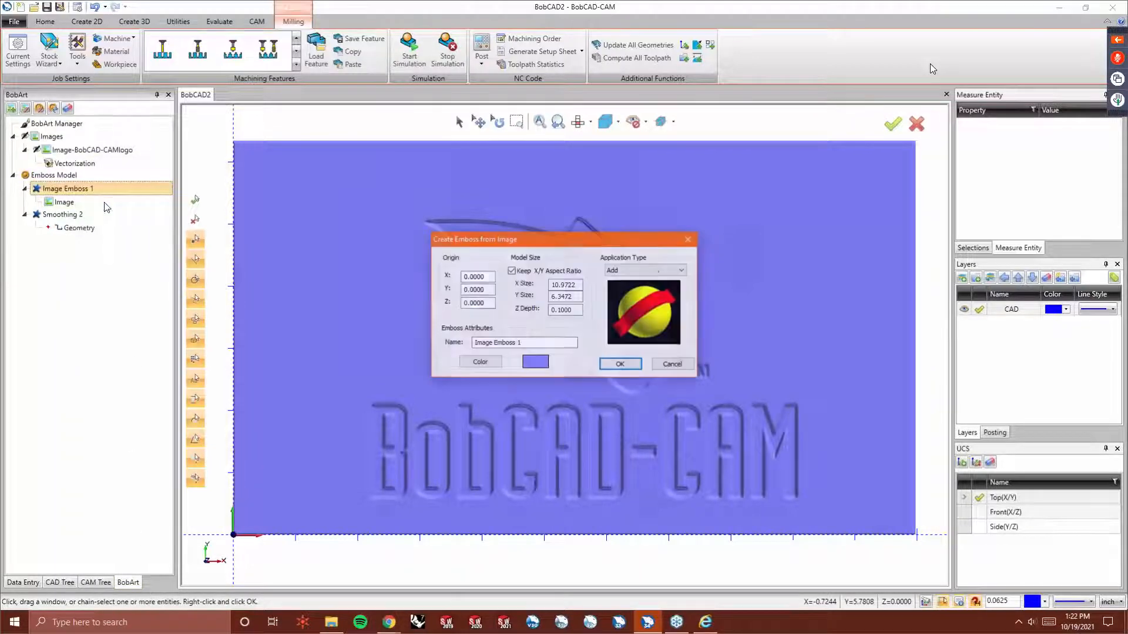
click(656, 272)
click(645, 290)
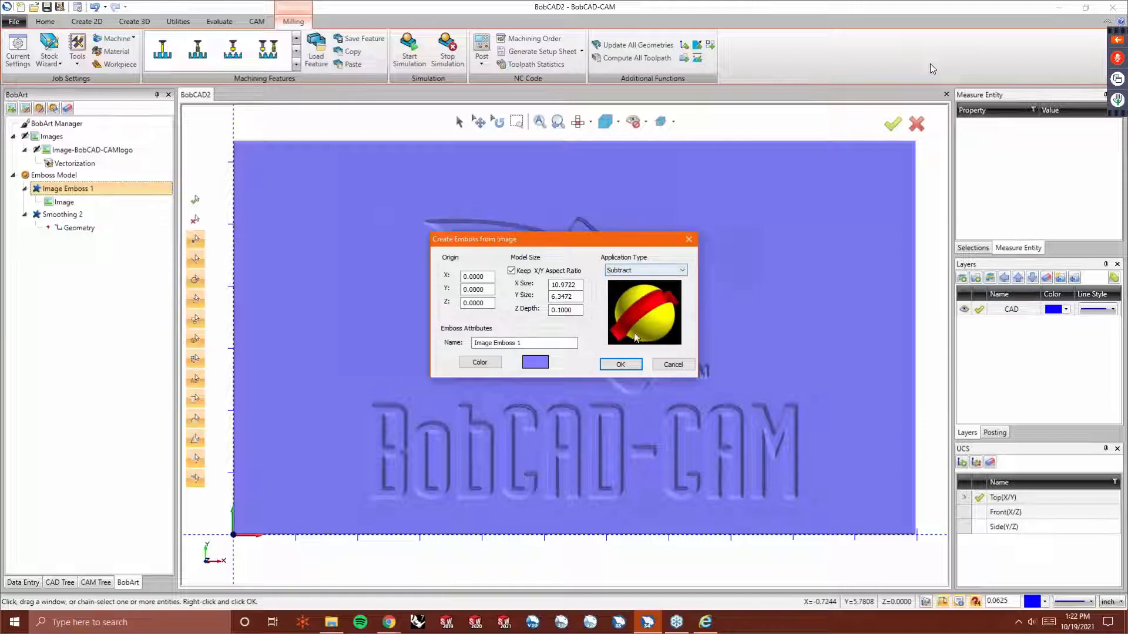
click(630, 365)
Regenerate the emboss model and inspect the logo relief from an angled close-up view.
click(82, 175)
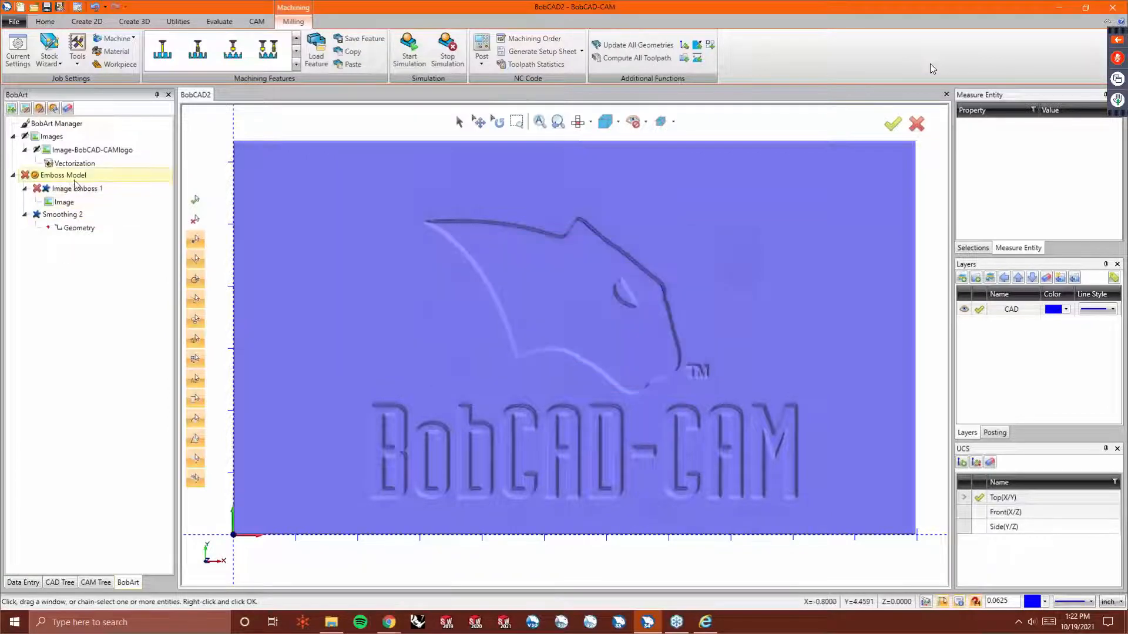
right_click(82, 175)
click(97, 187)
middle_drag(521, 431, 595, 379)
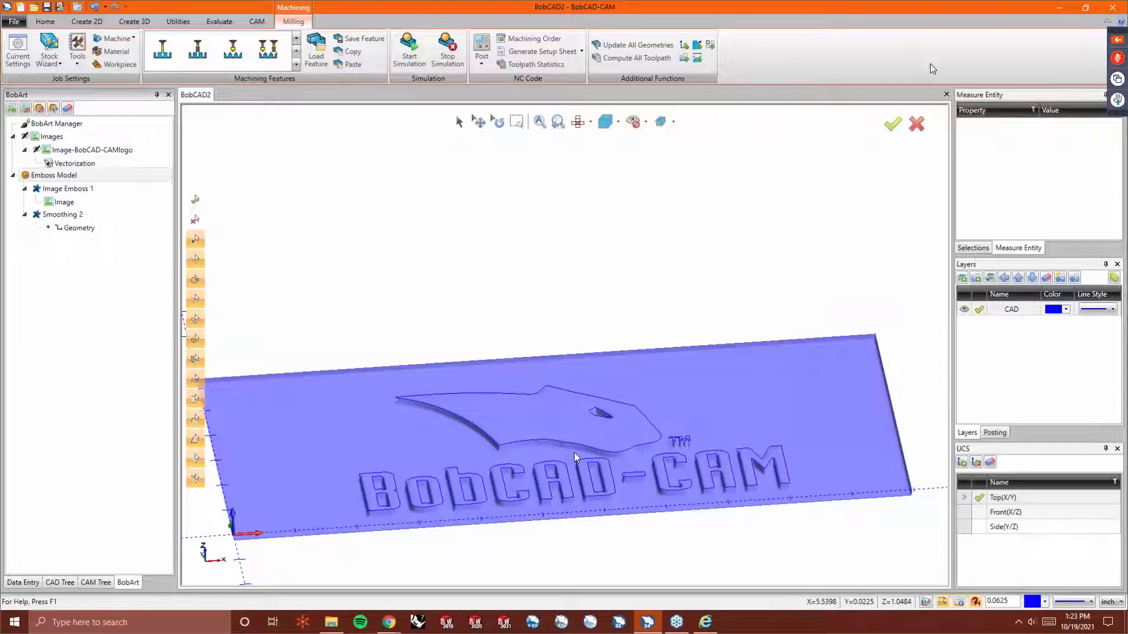
middle_drag(573, 452, 715, 372)
scroll(350, 386, up, 5)
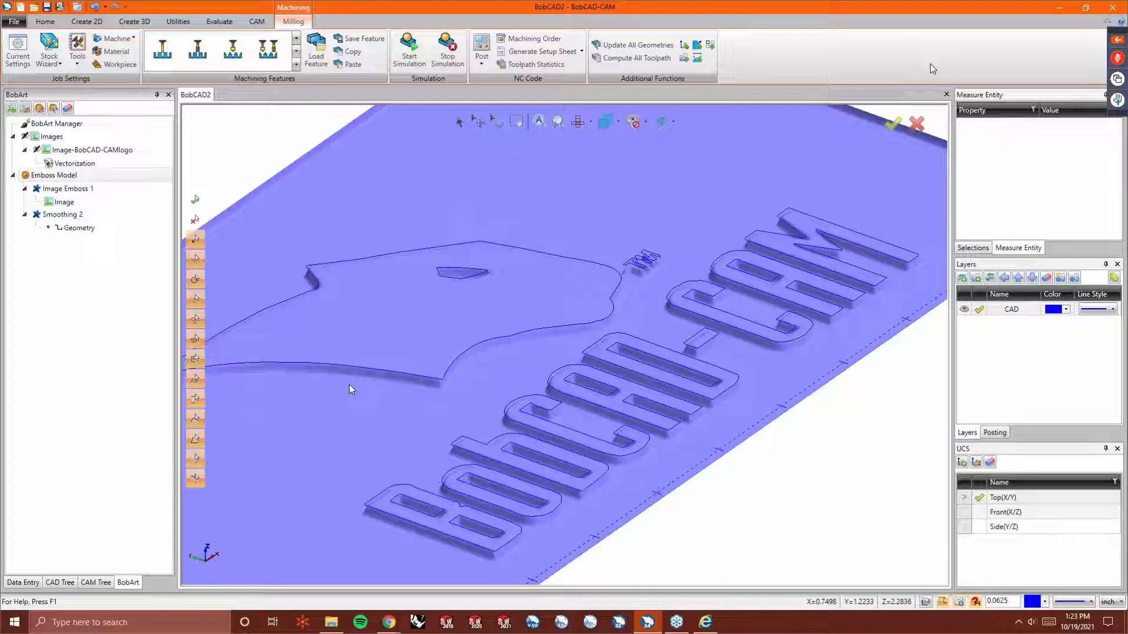
Switch to Chrome and search Google for "grayscale".
click(392, 621)
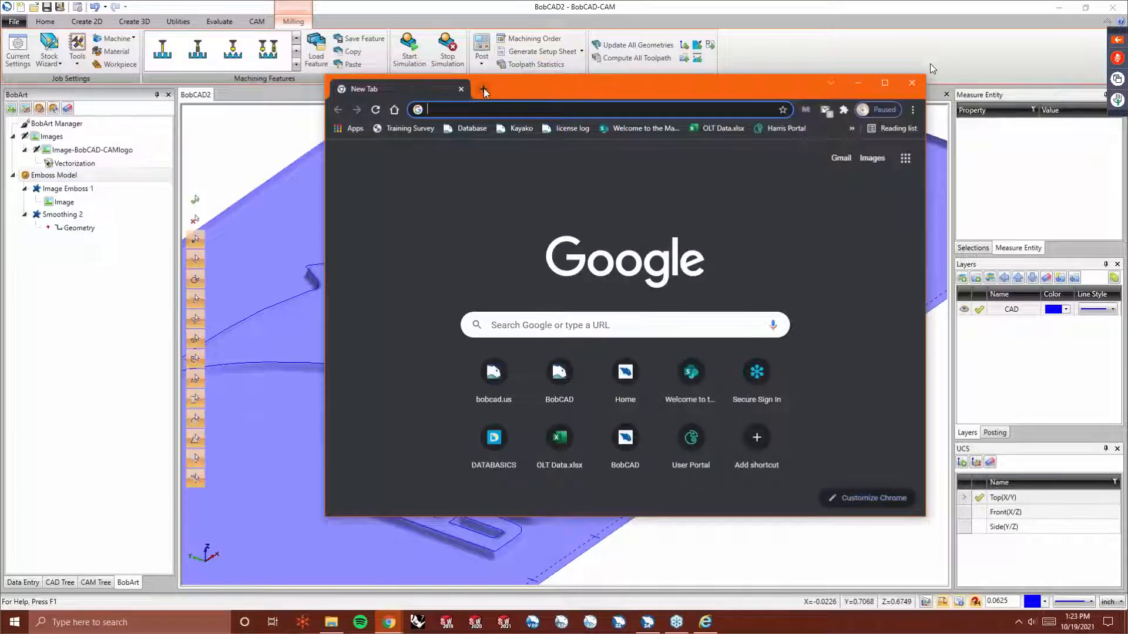
click(484, 89)
drag(512, 90, 1127, 176)
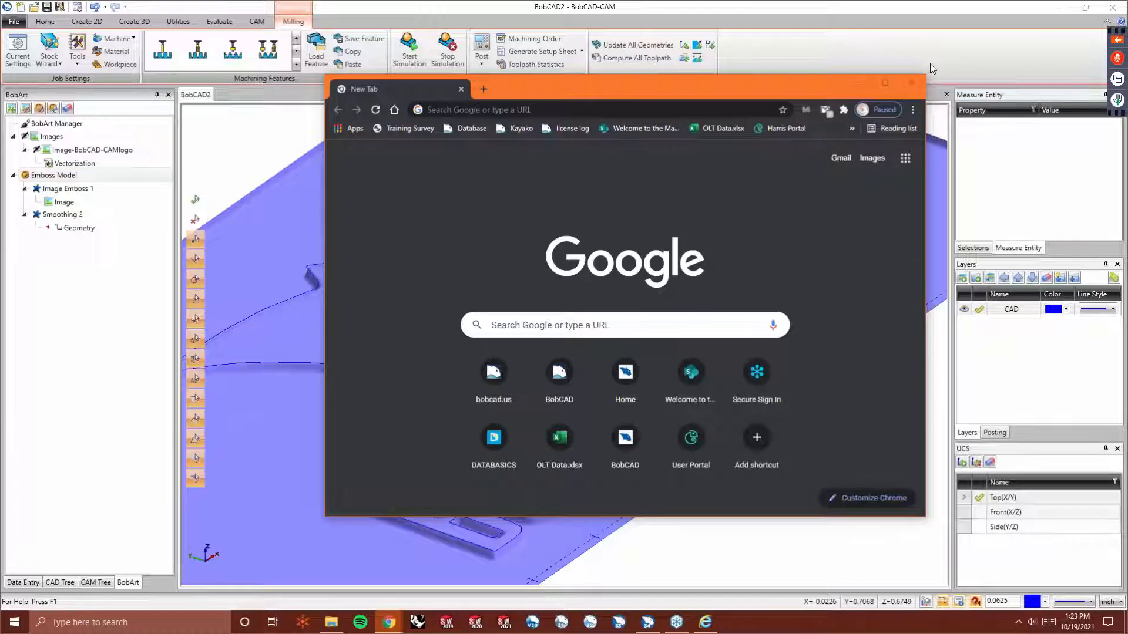
click(566, 111)
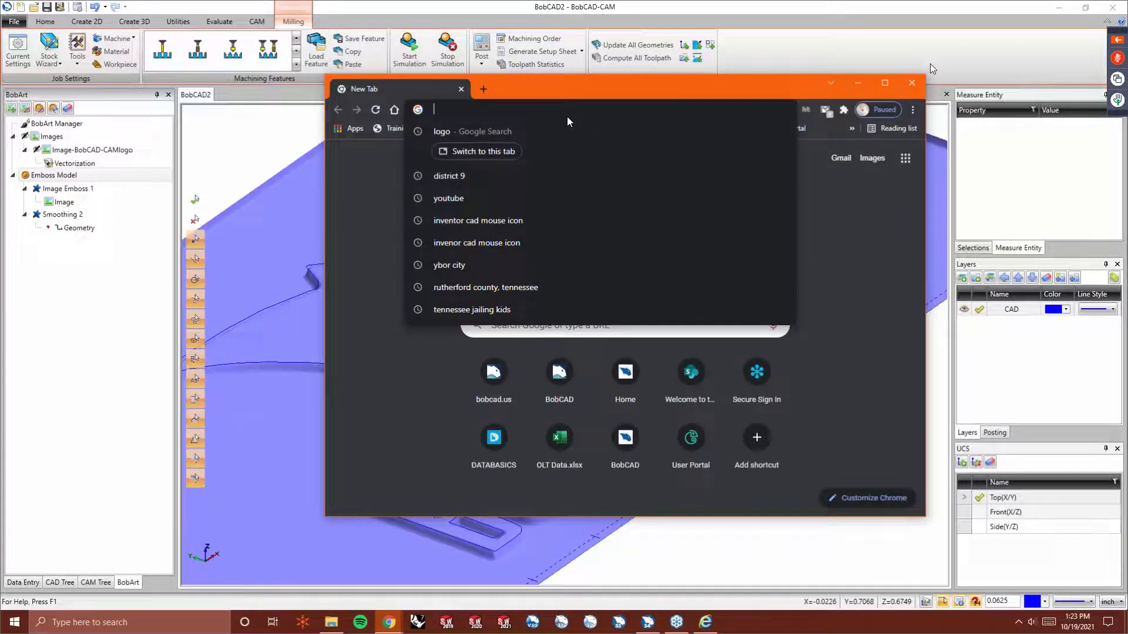
text(gray)
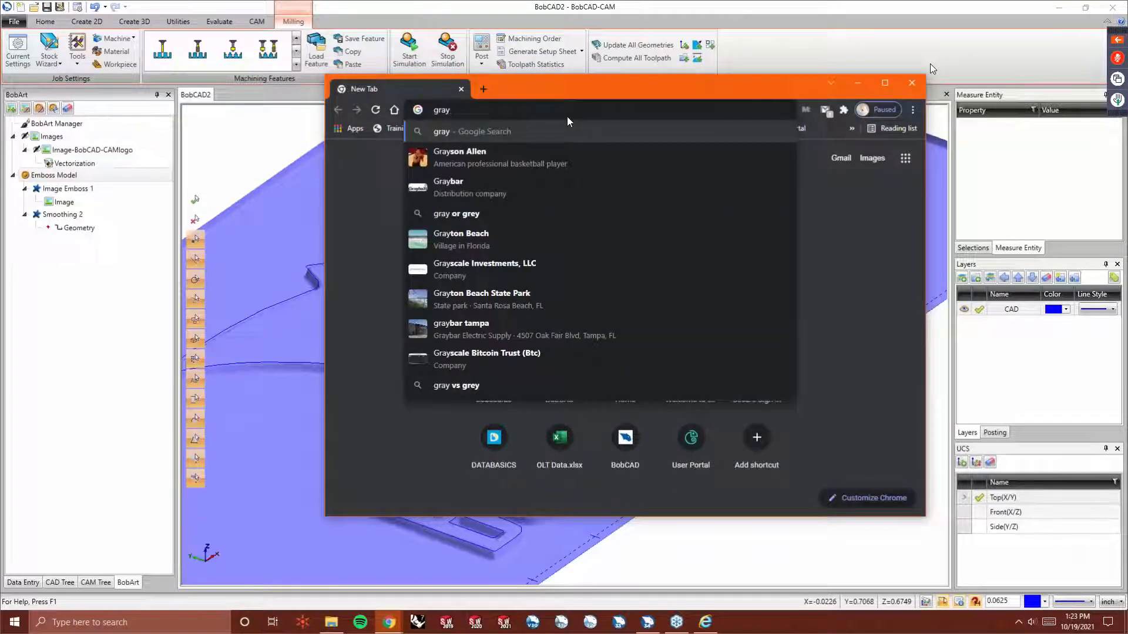
text(scale)
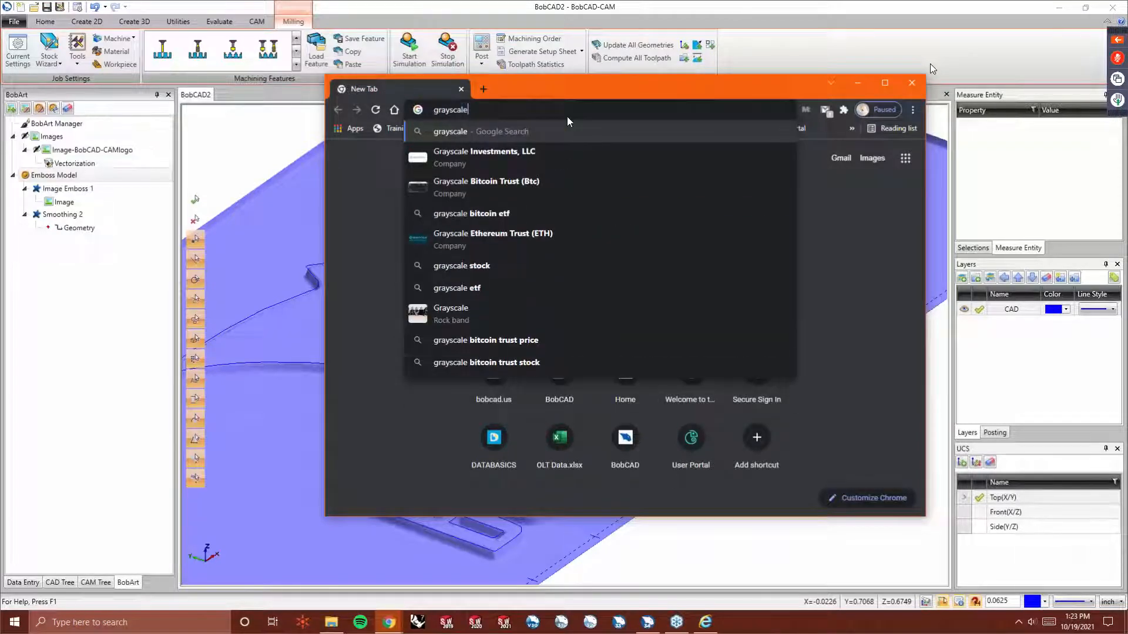
key(Return)
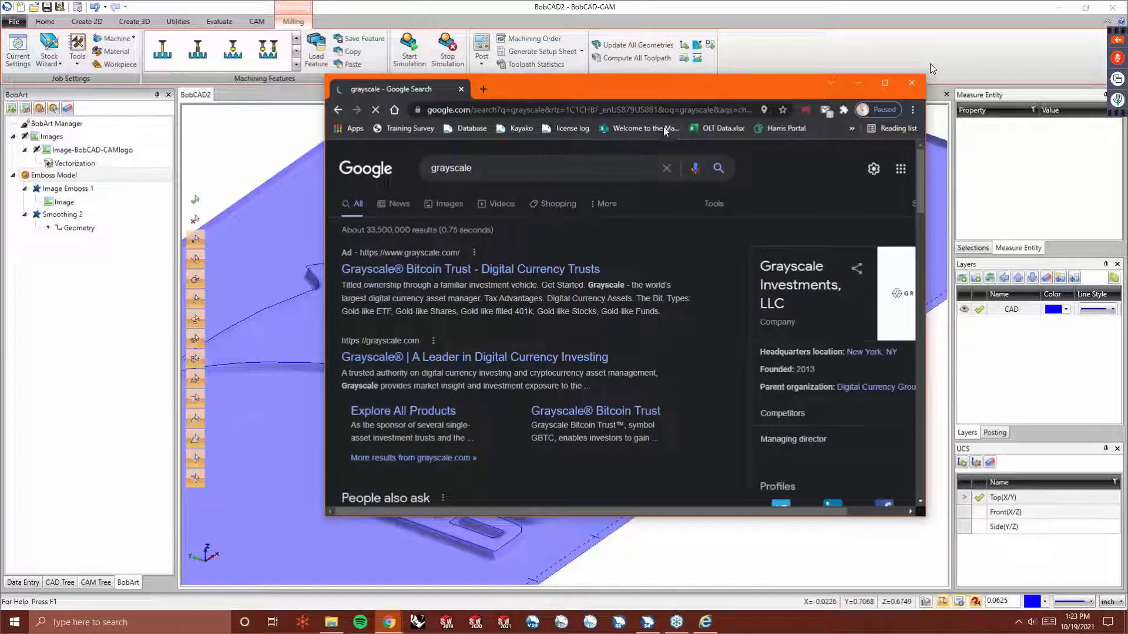
Maximize the browser window and look through the image results for grayscale pictures suited to embossing.
click(890, 83)
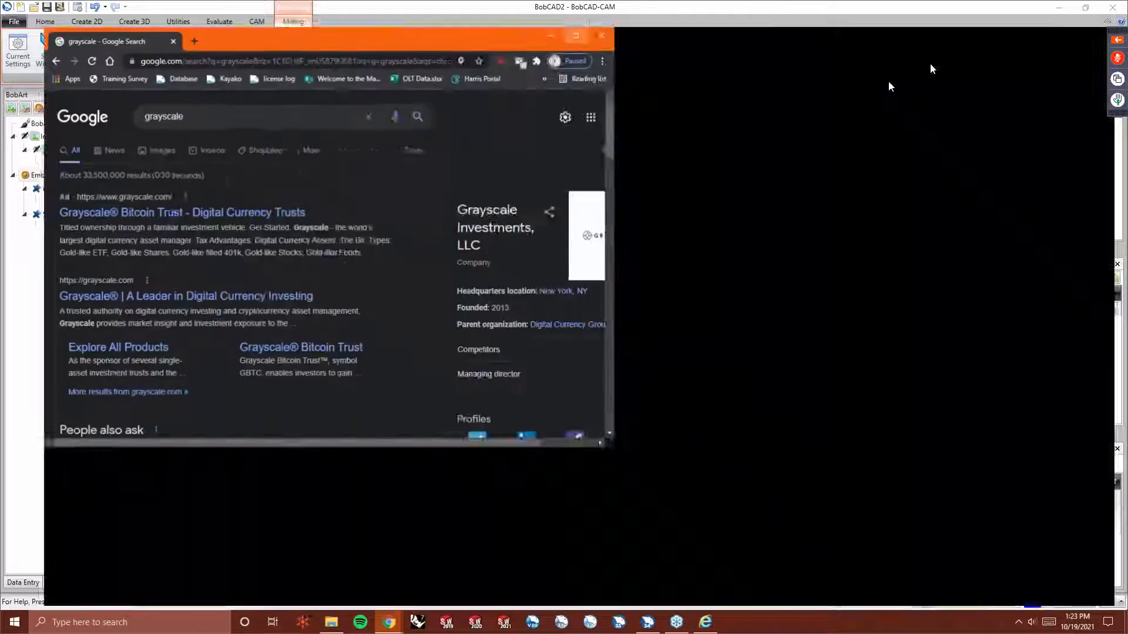
click(182, 127)
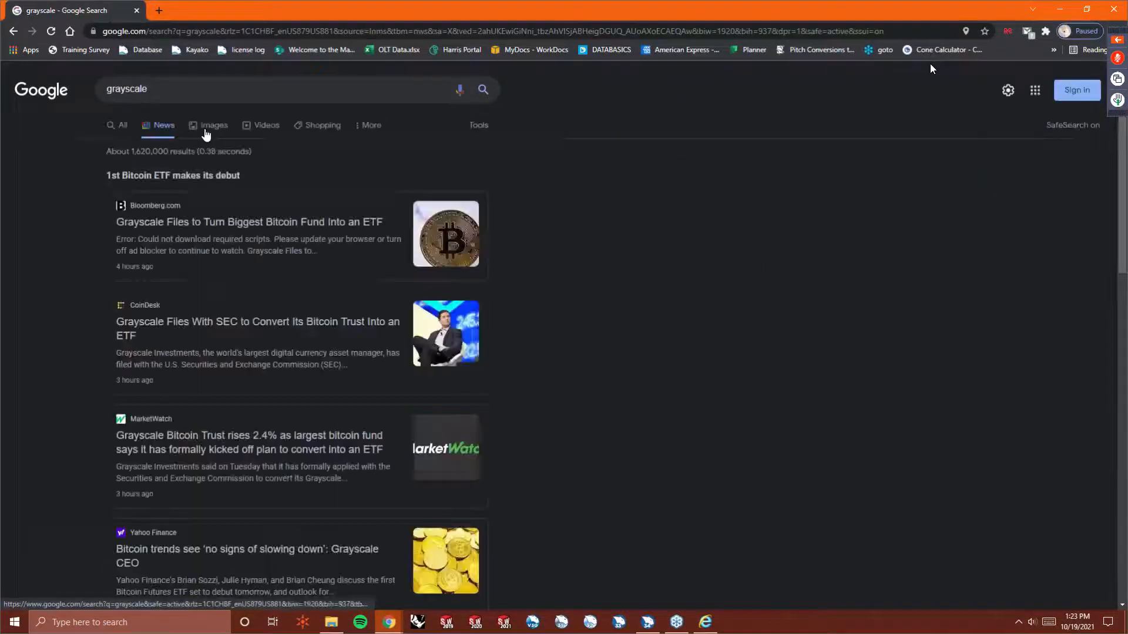
click(209, 121)
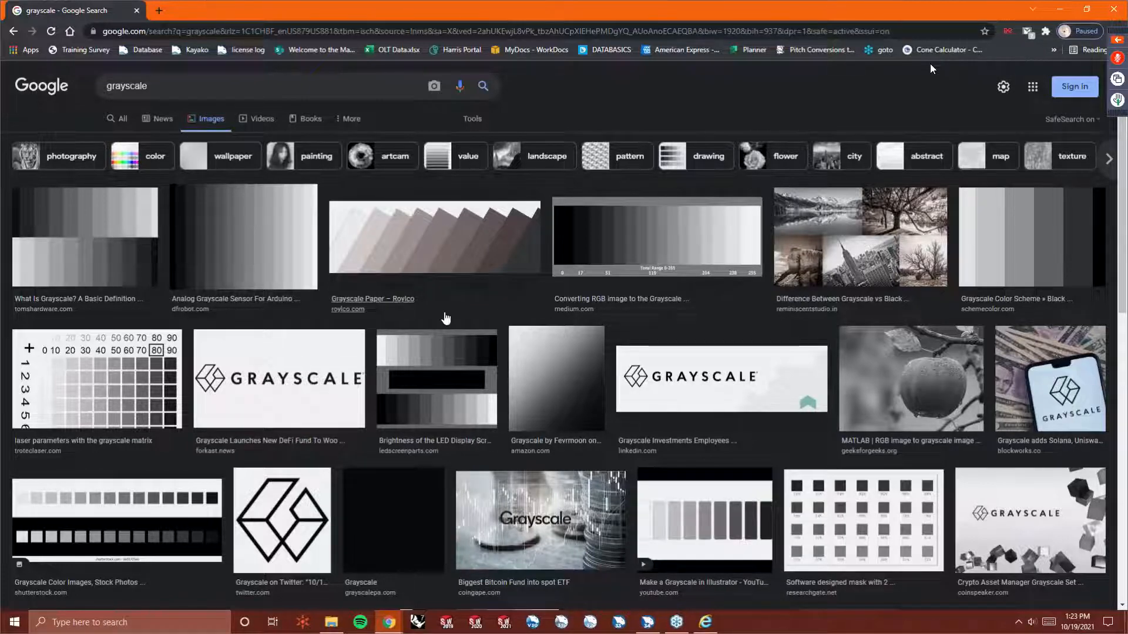
scroll(446, 318, down, 7)
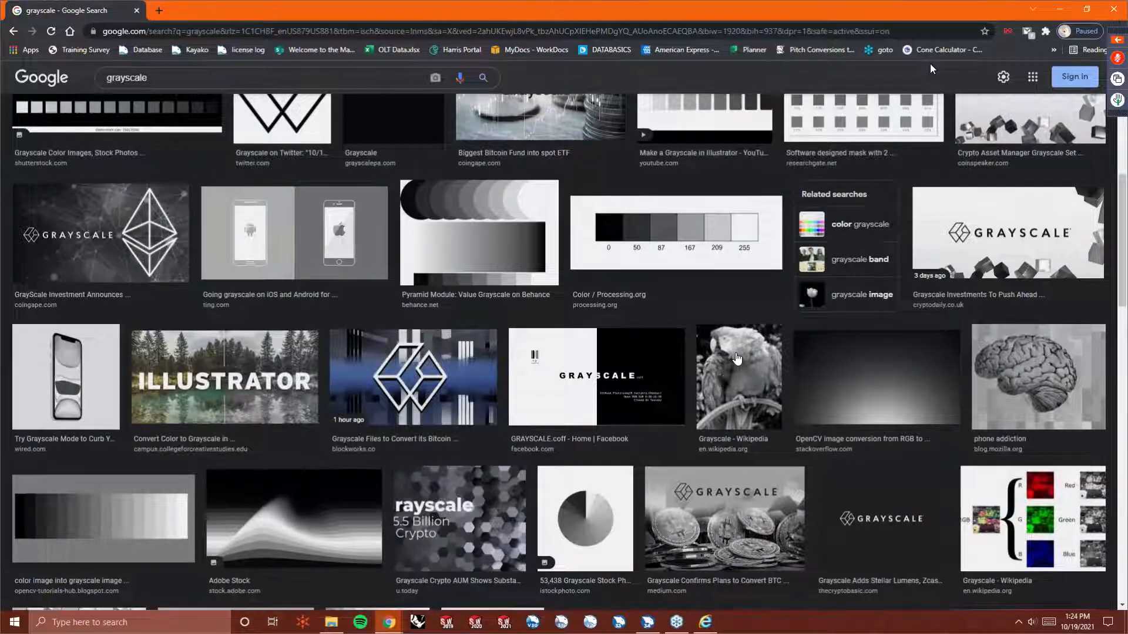
scroll(737, 359, down, 1)
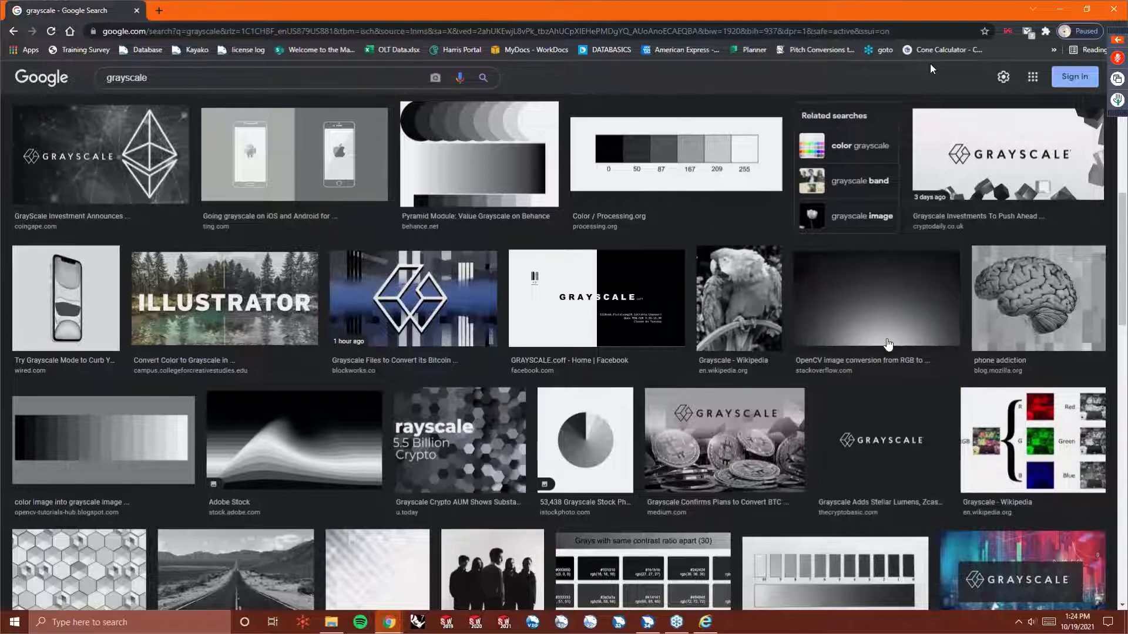
scroll(888, 344, down, 5)
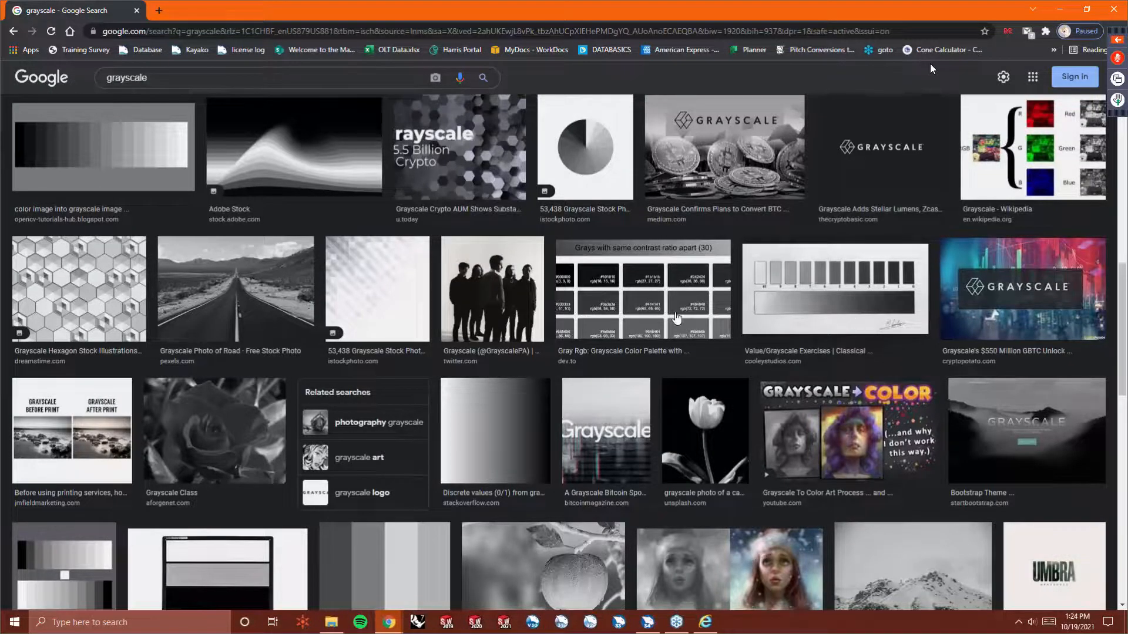
scroll(640, 332, up, 4)
scroll(510, 325, up, 10)
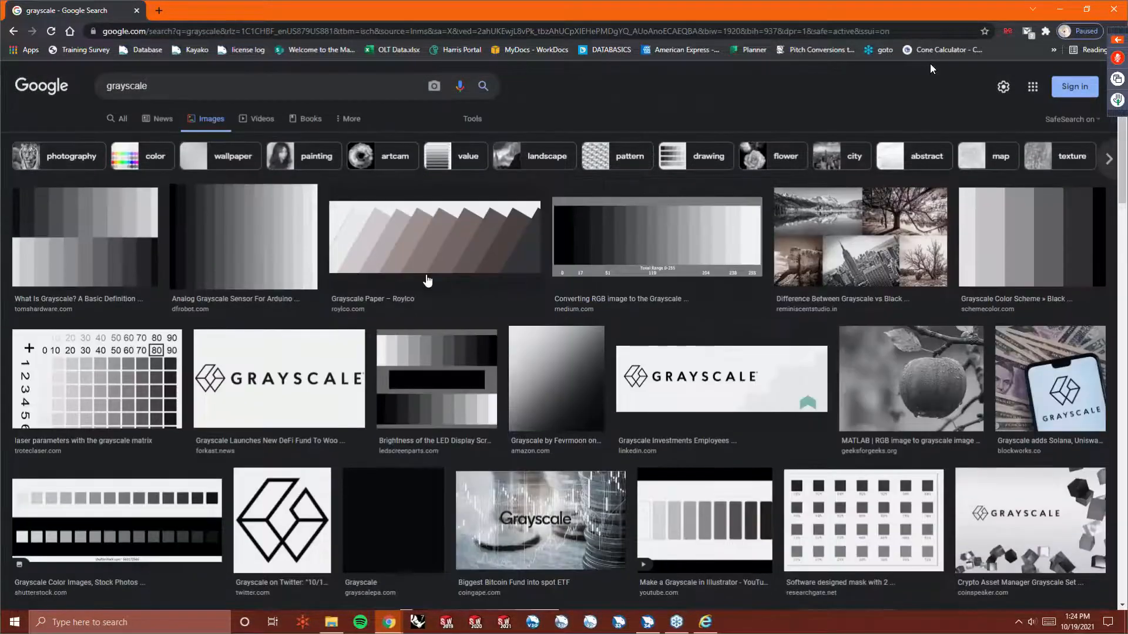
Search Google Images for "grayscale hightmaps" and look through the results.
click(197, 90)
text(highl)
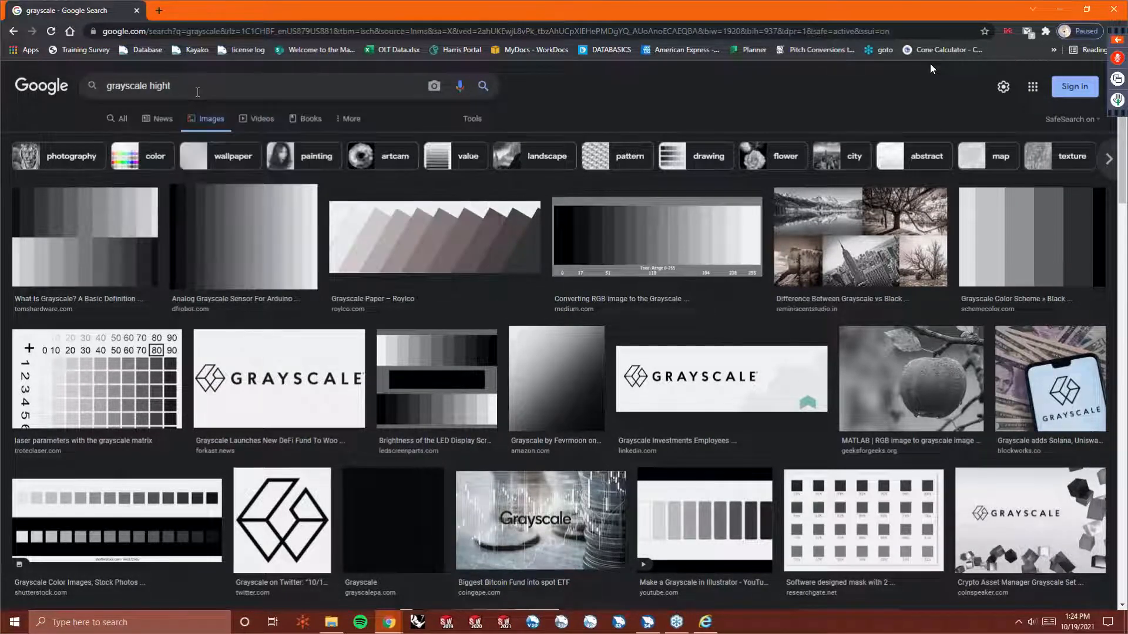
key(BackSpace)
key(BackSpace)
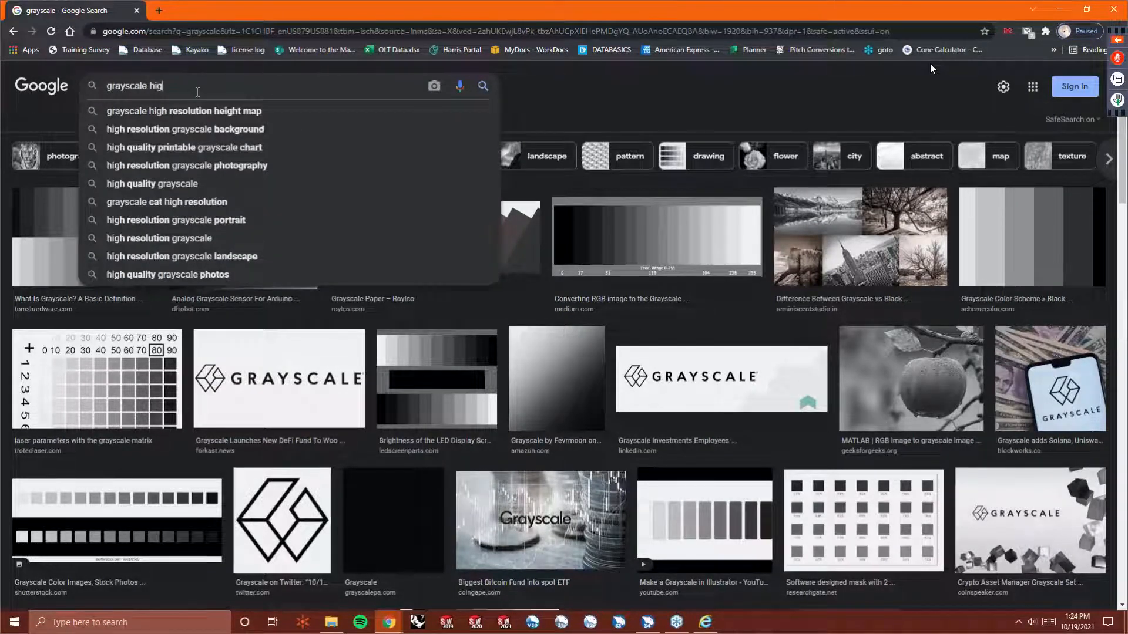
text(ht)
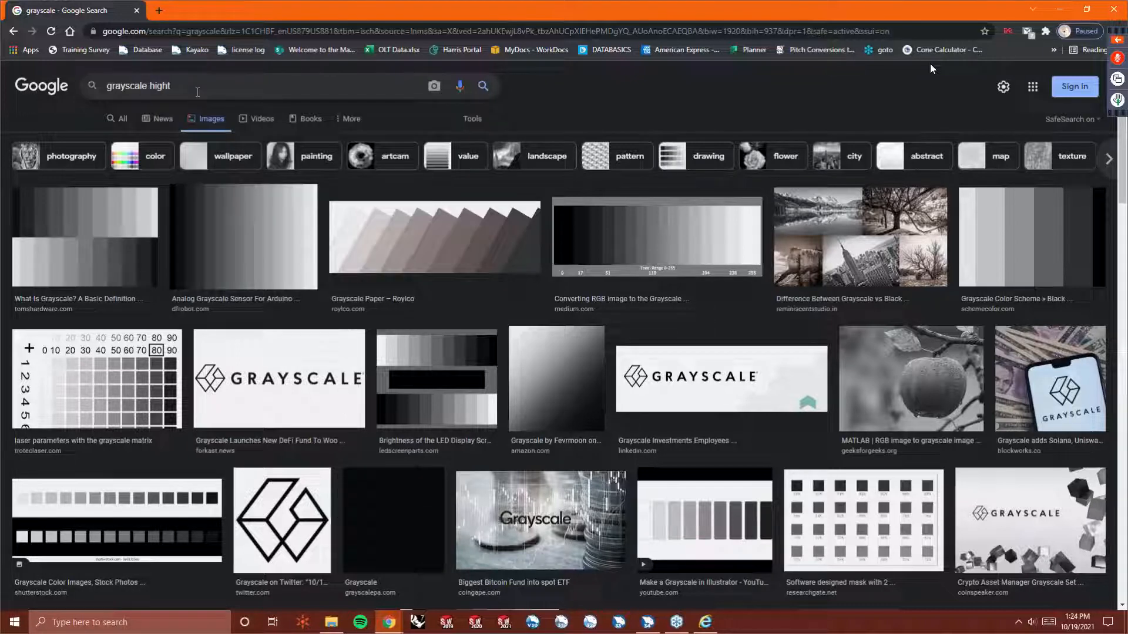
text(maps)
key(Return)
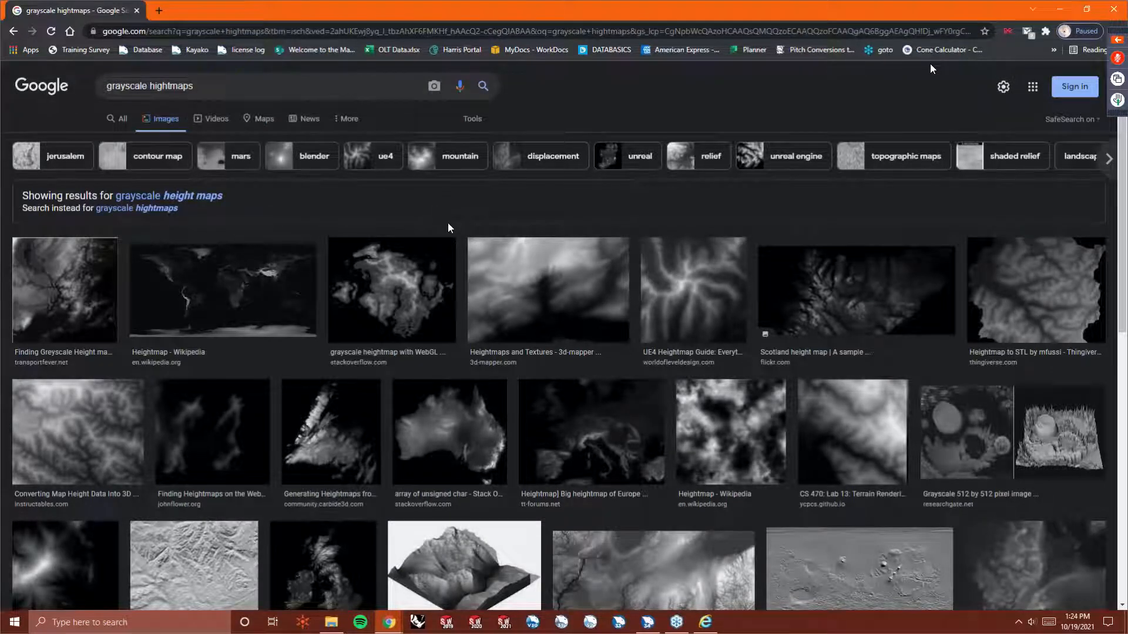
scroll(463, 338, down, 3)
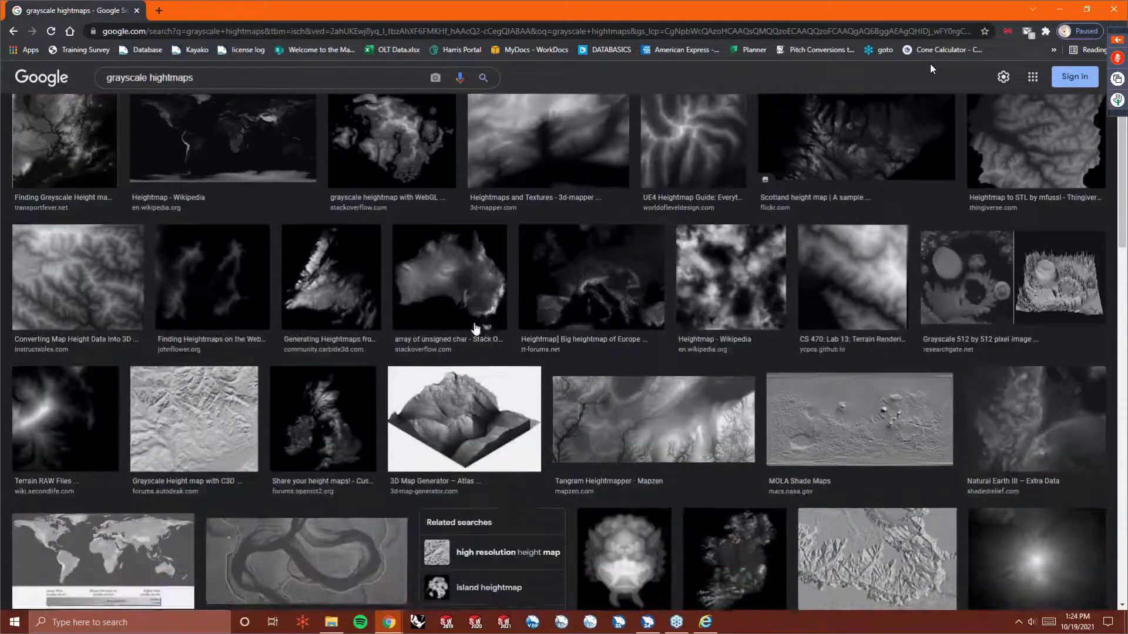
scroll(476, 328, down, 2)
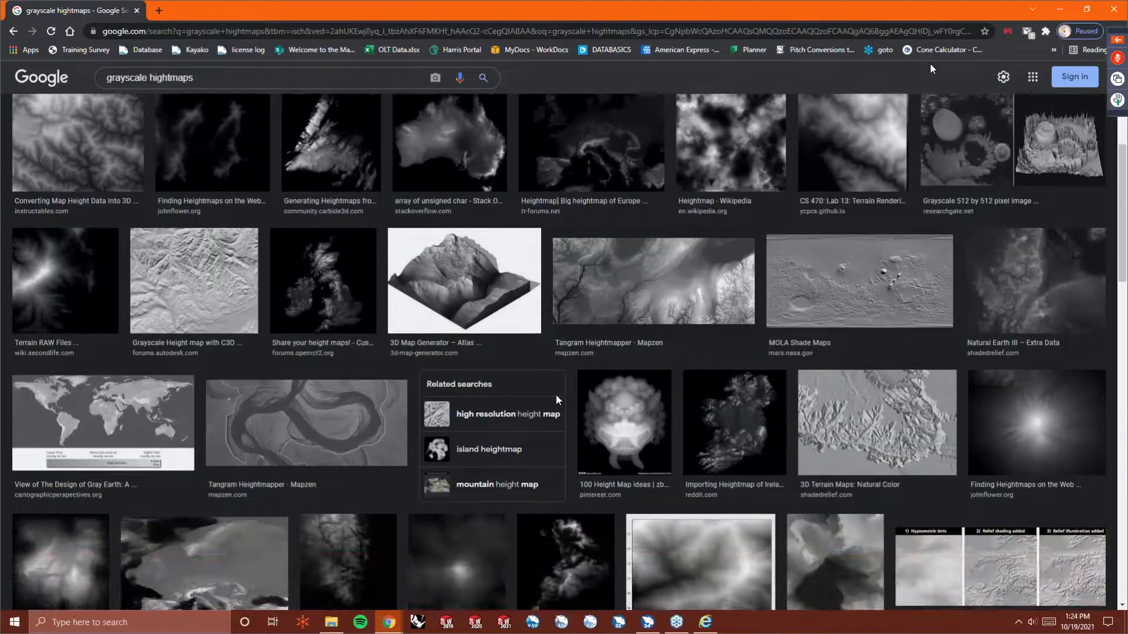
Look further through the height map image results and open the large preview of the eagle, globe and anchor picture.
scroll(554, 388, down, 1)
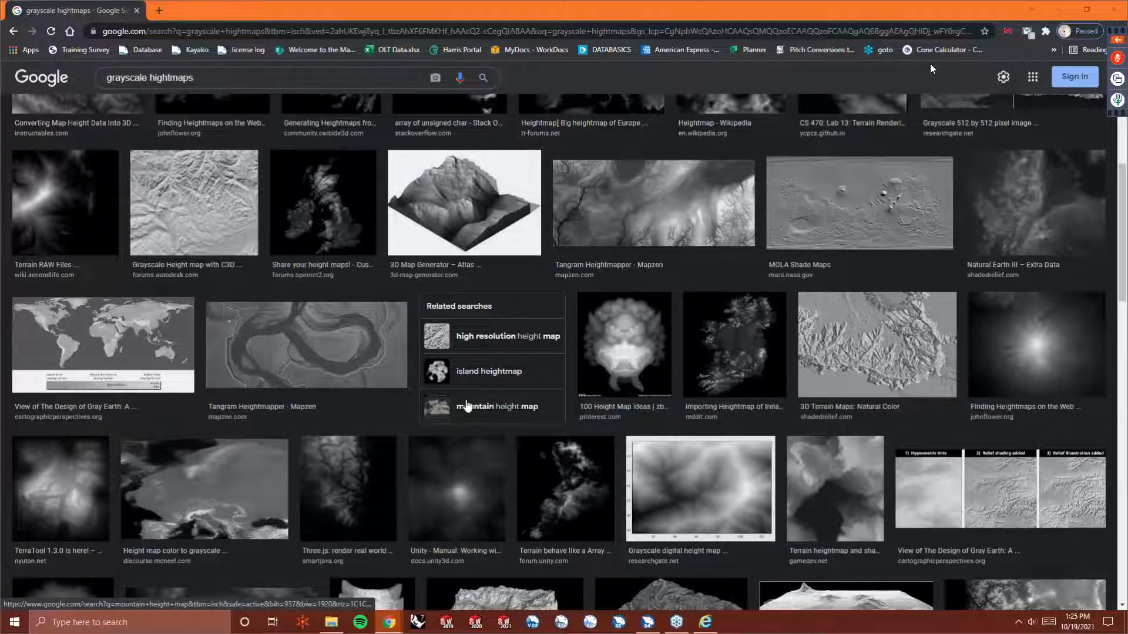
scroll(467, 410, down, 4)
scroll(461, 408, down, 2)
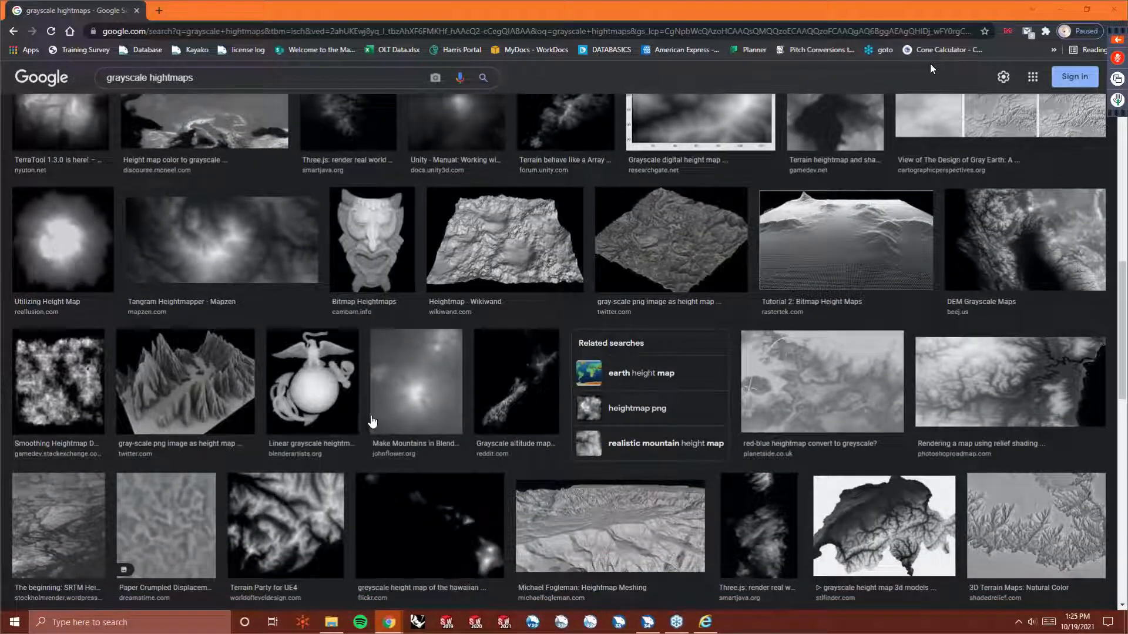
click(341, 412)
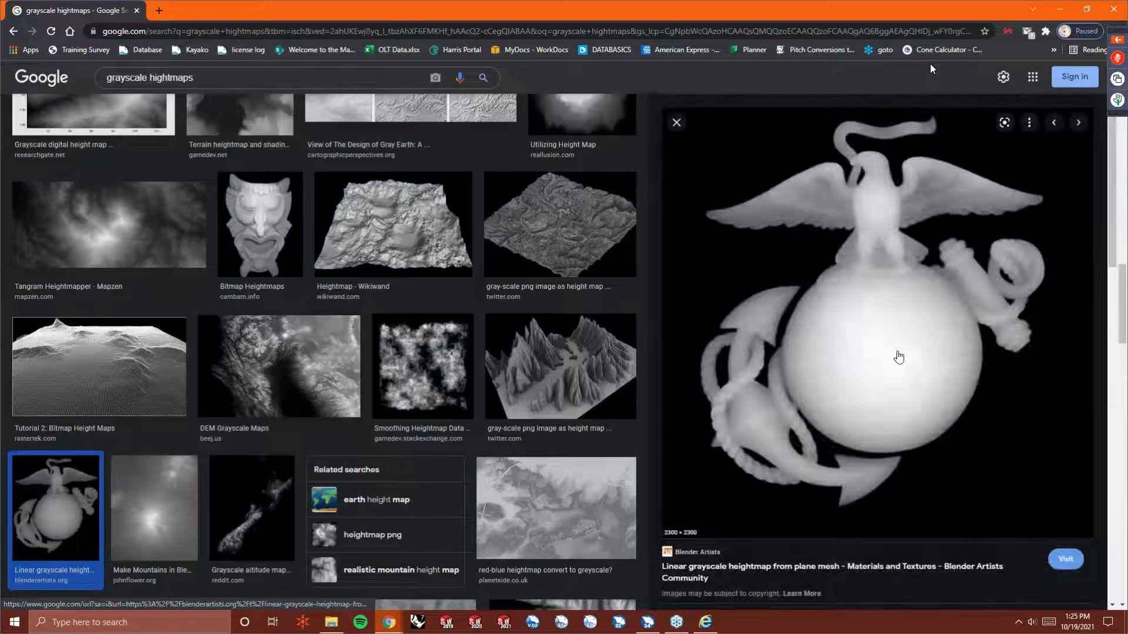
Save the eagle, globe and anchor height map as a JPEG named USMC in the bobcad pictures folder.
right_click(888, 289)
click(911, 426)
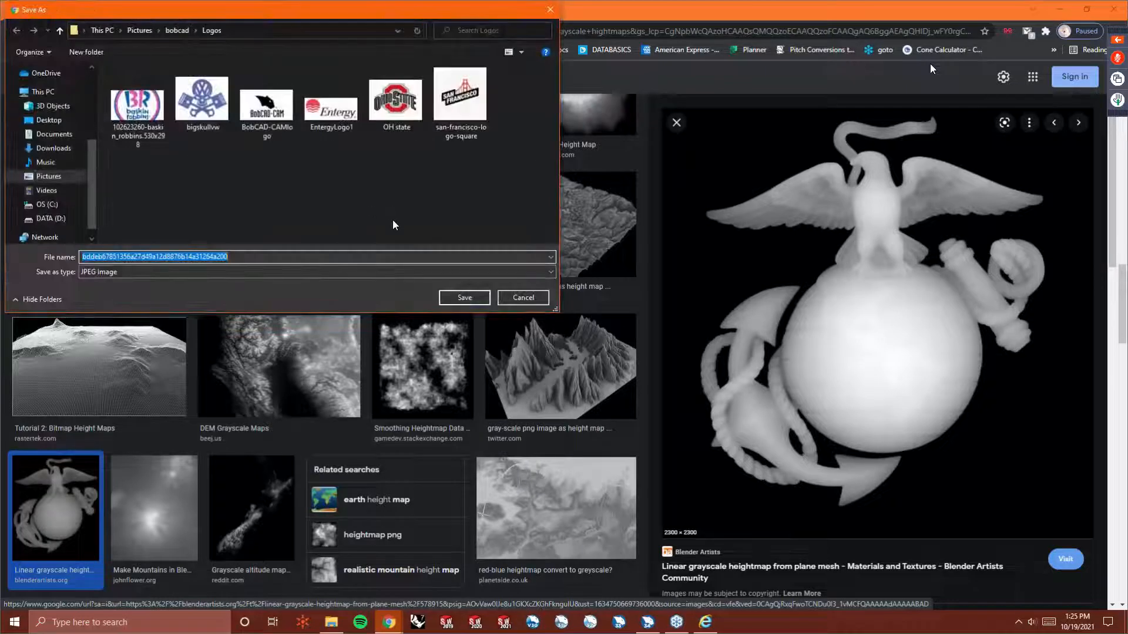
click(172, 31)
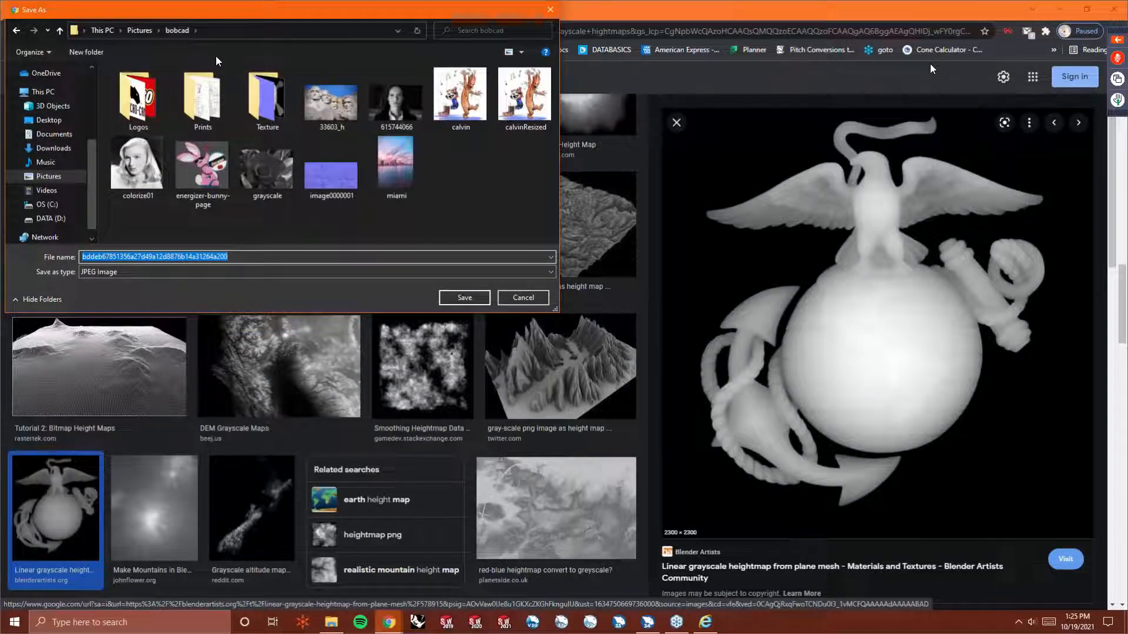
click(314, 256)
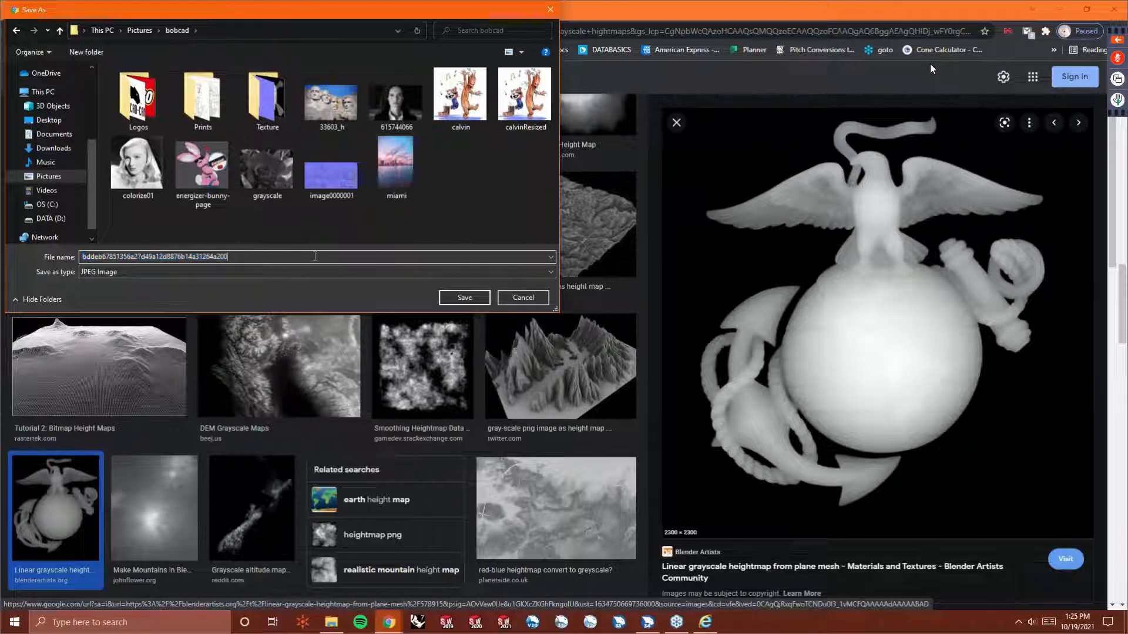
double_click(306, 253)
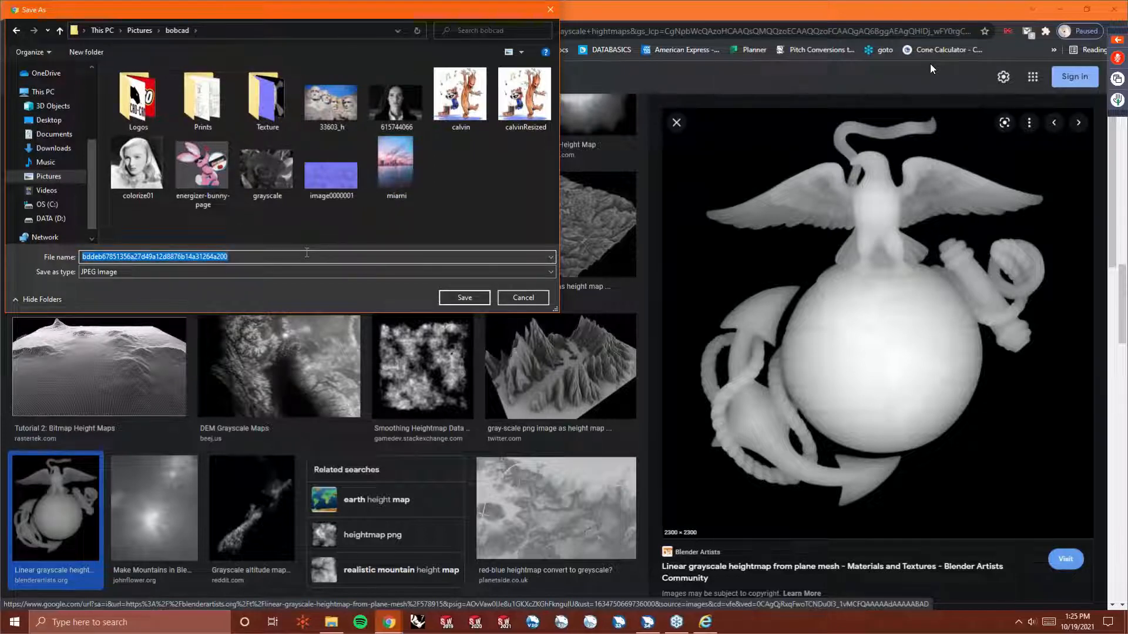
text(USM)
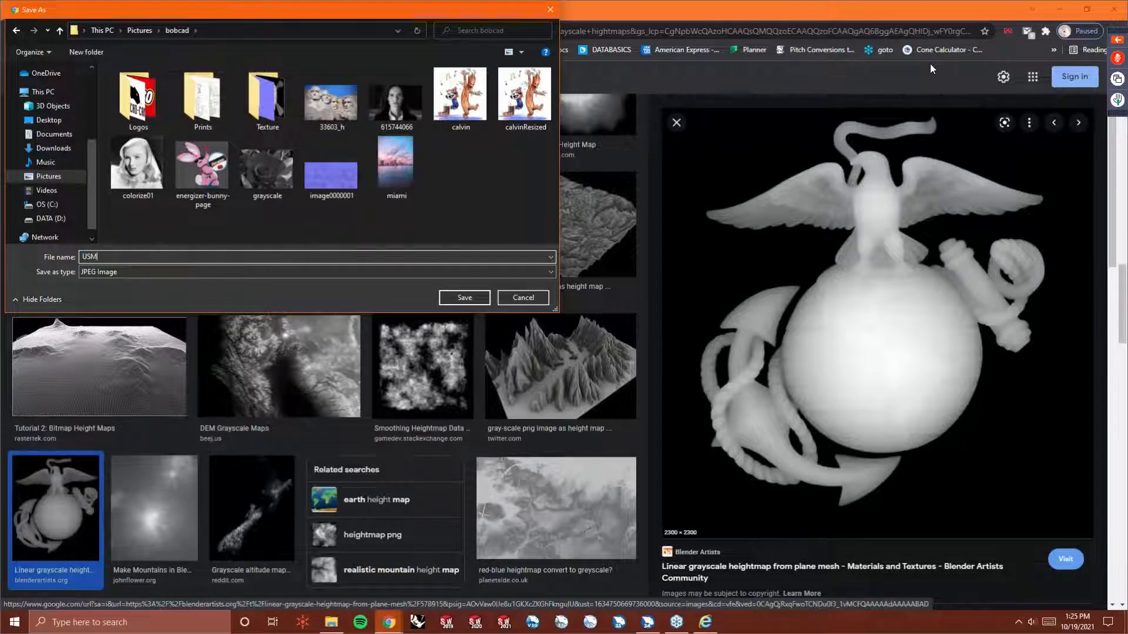
text(C)
key(Return)
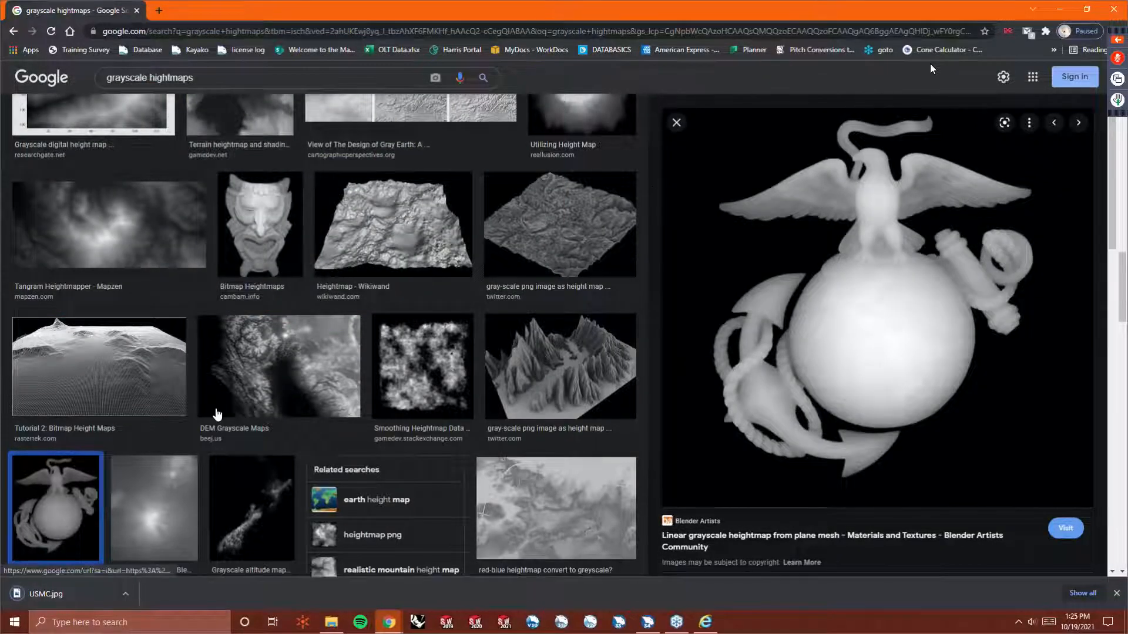
click(1117, 593)
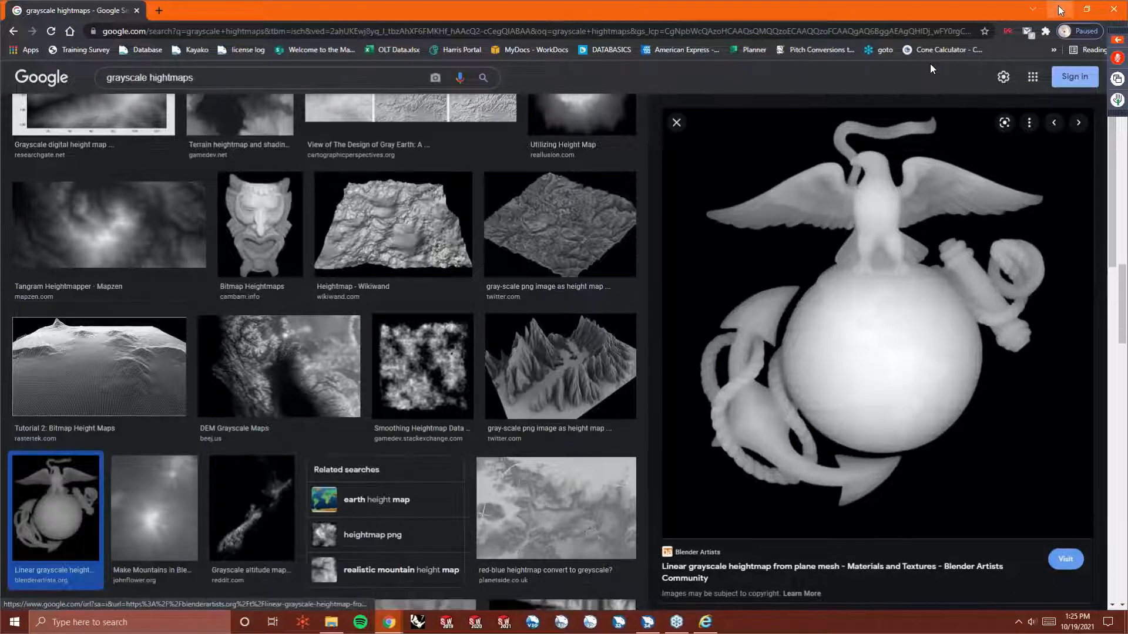
Switch back to BobCAD-CAM, create a new file and start an emboss from the USMC image in the bobcad folder.
click(1059, 9)
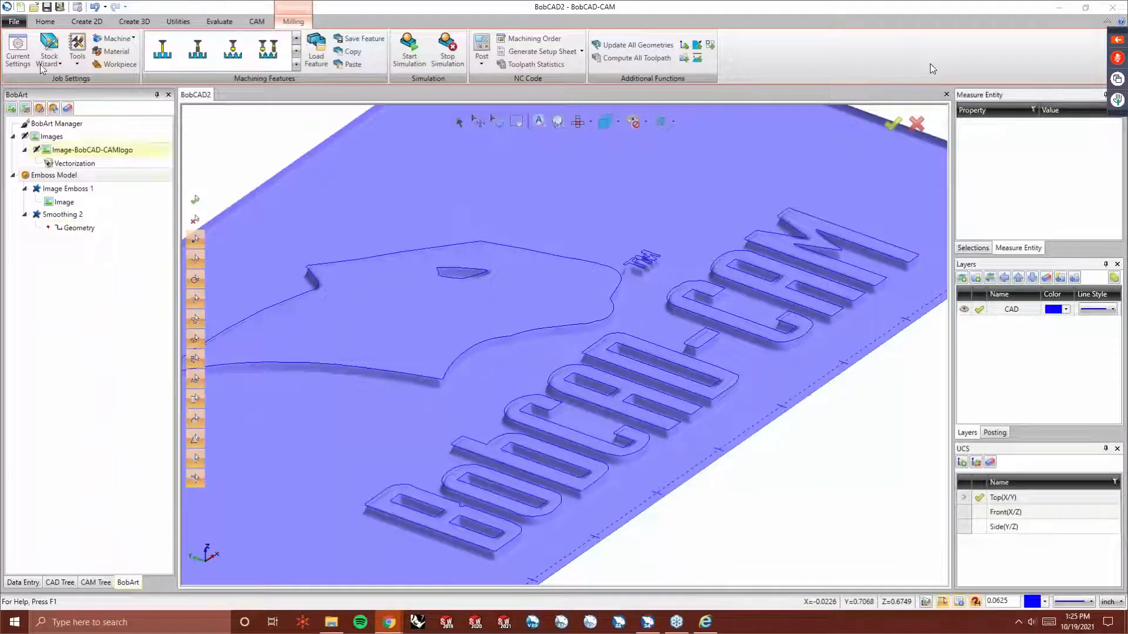
click(21, 8)
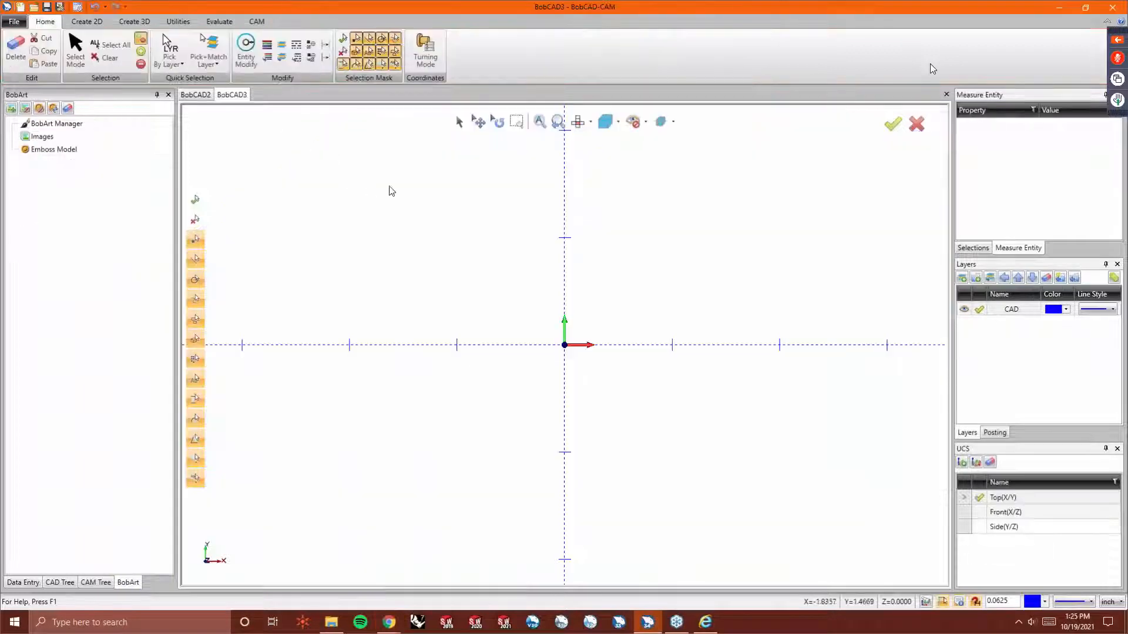
right_click(43, 151)
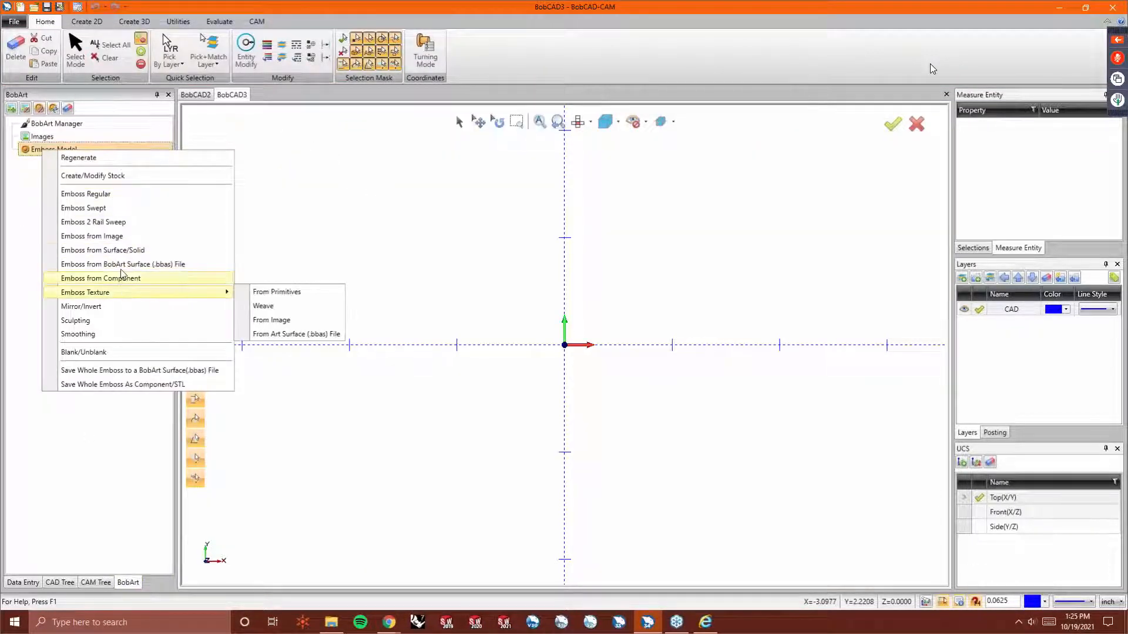
click(119, 237)
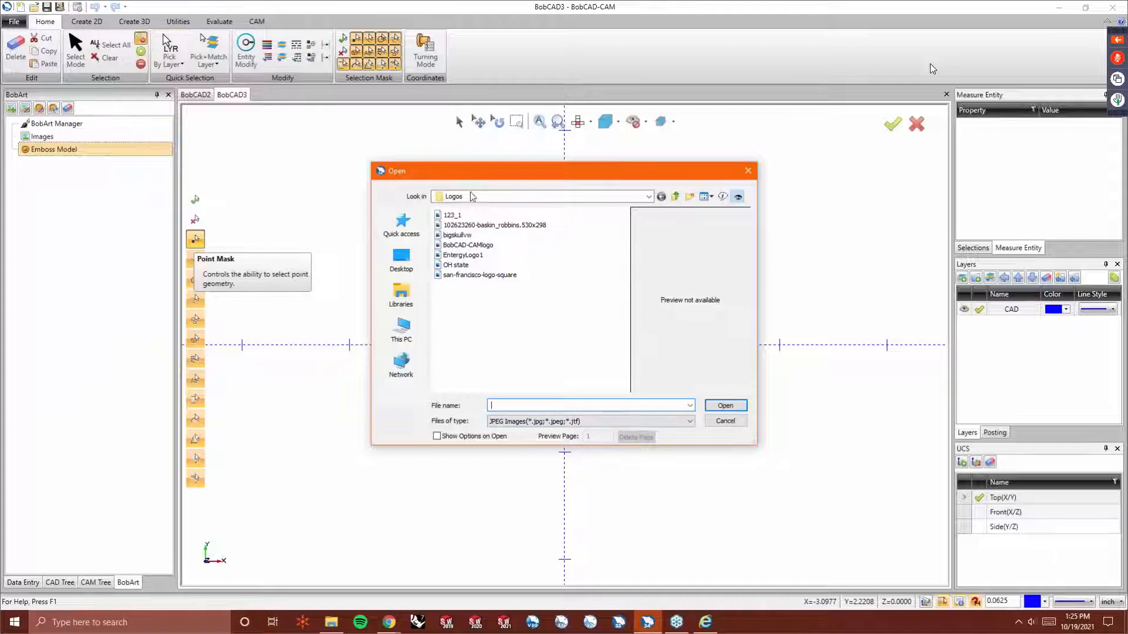
click(676, 197)
click(470, 316)
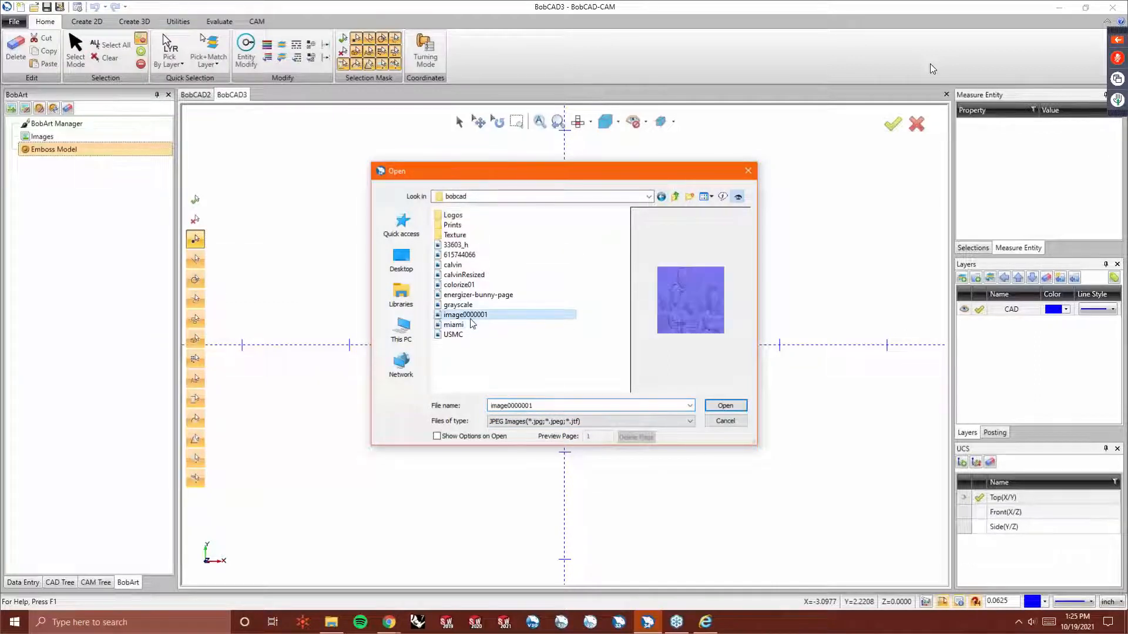
click(467, 334)
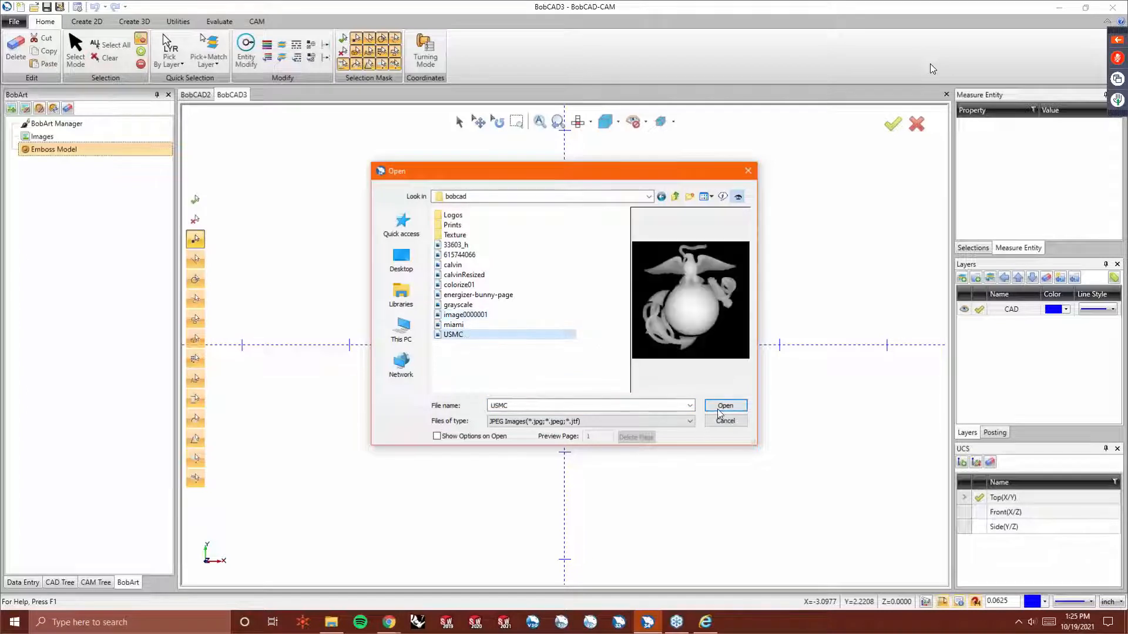
click(720, 408)
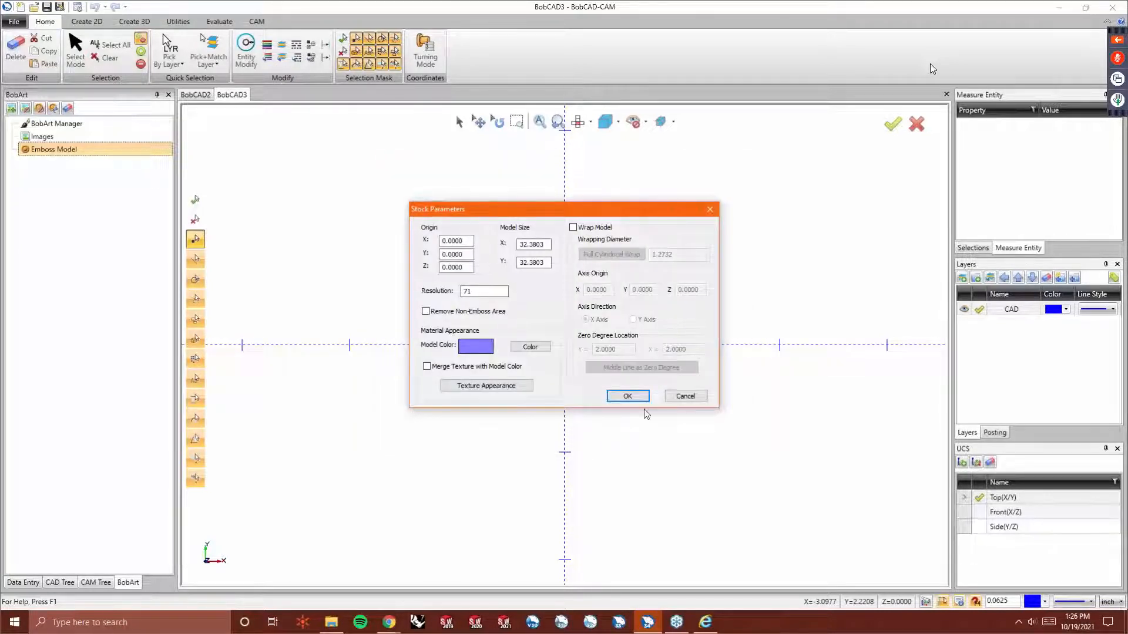
Accept the 32.3803 x 32.3803 stock, create the additive image emboss with 0.1 Z depth, and inspect the relief.
click(628, 395)
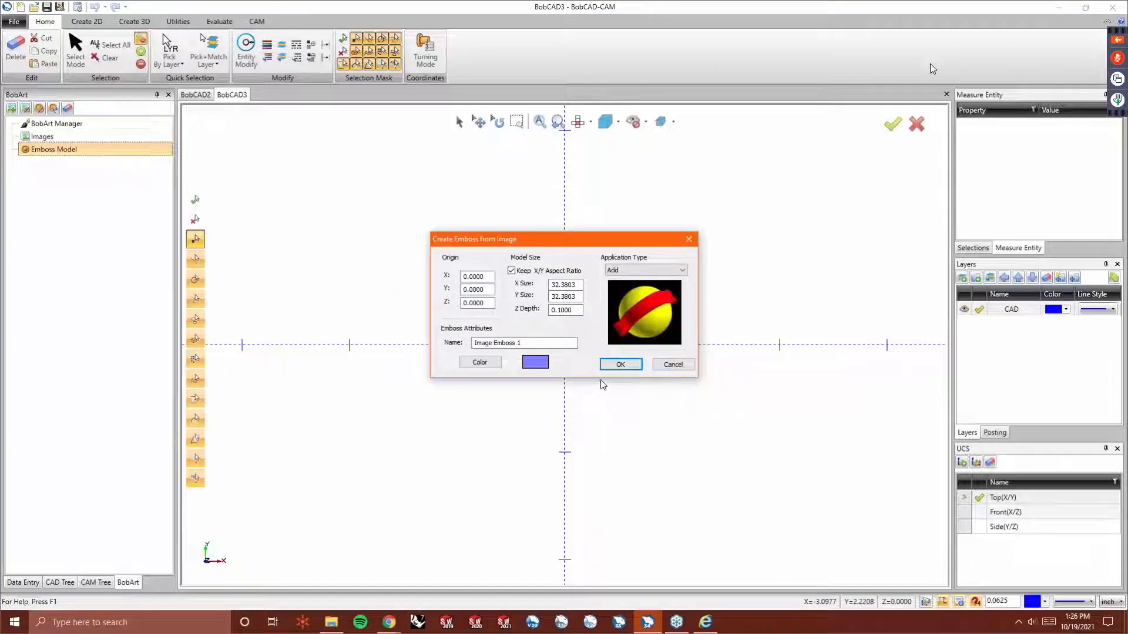
click(632, 361)
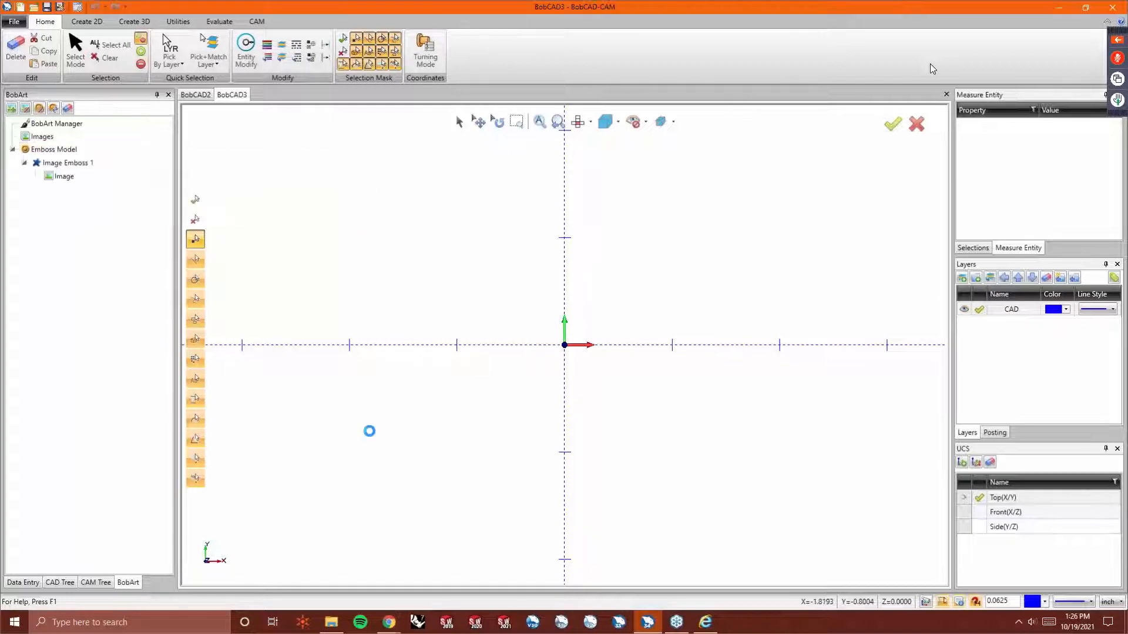
scroll(494, 434, down, 10)
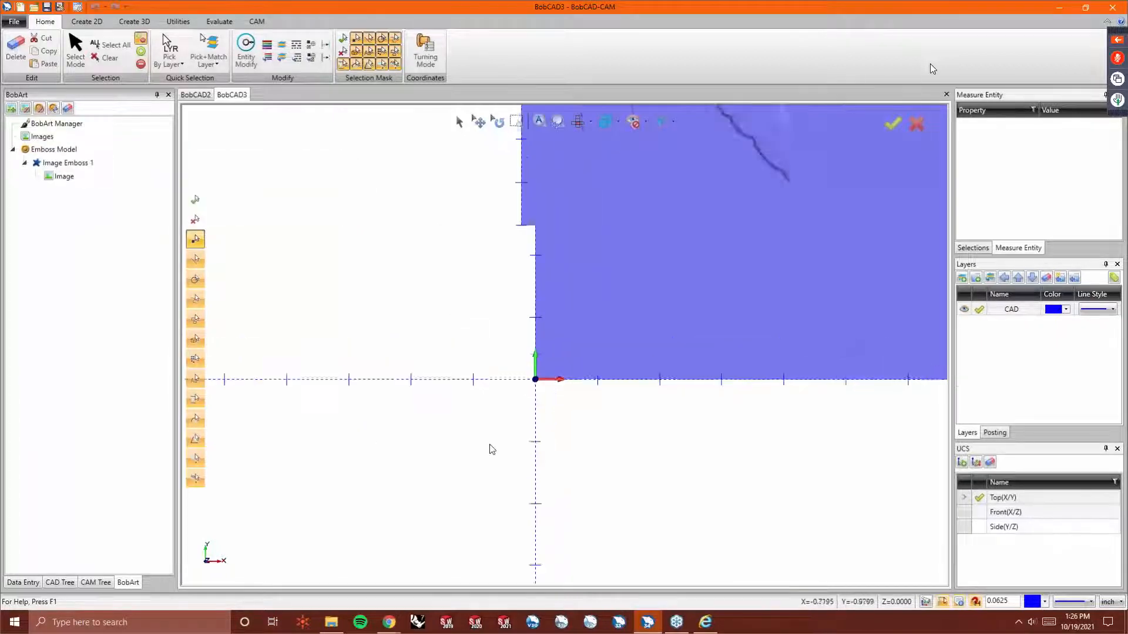
scroll(674, 235, up, 3)
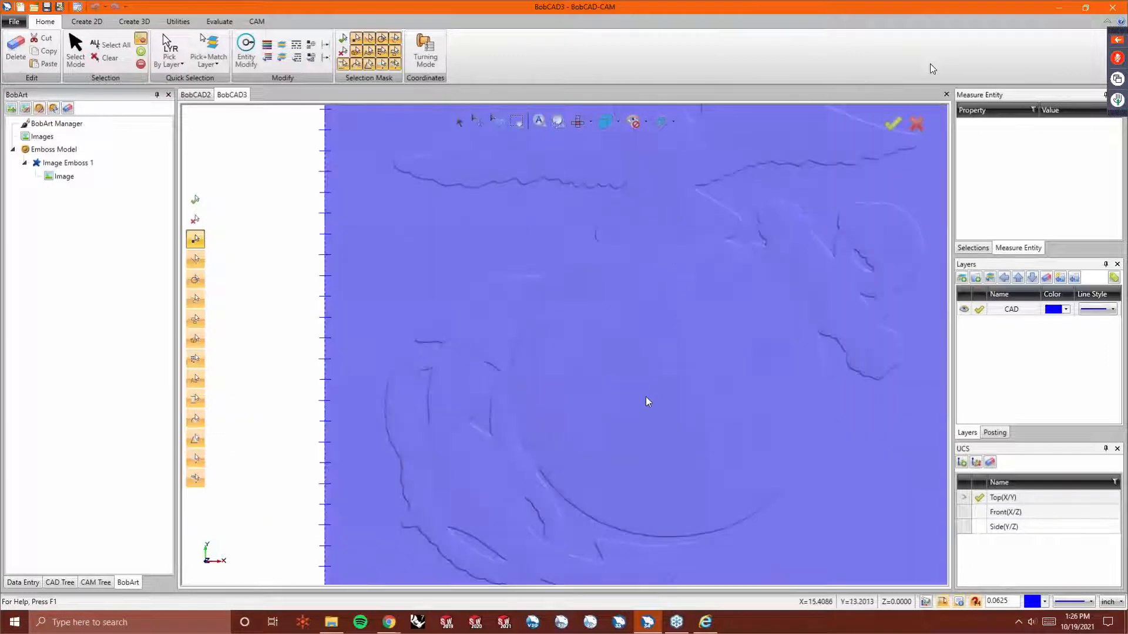
scroll(647, 398, down, 4)
middle_drag(647, 401, 654, 361)
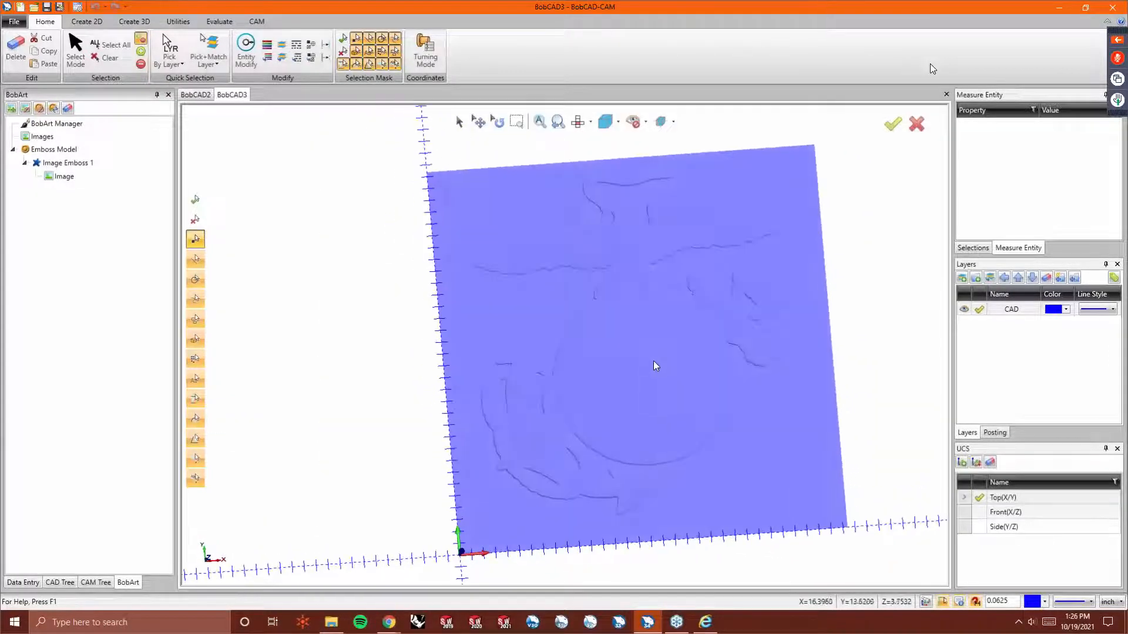
scroll(654, 359, up, 2)
scroll(697, 247, up, 3)
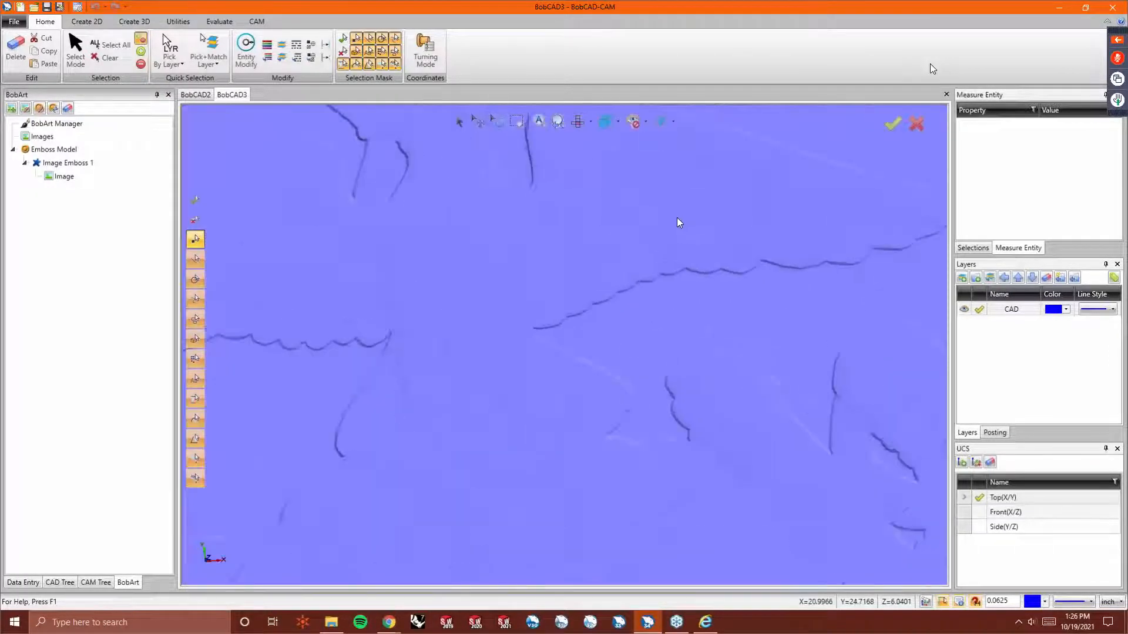
middle_drag(797, 261, 774, 265)
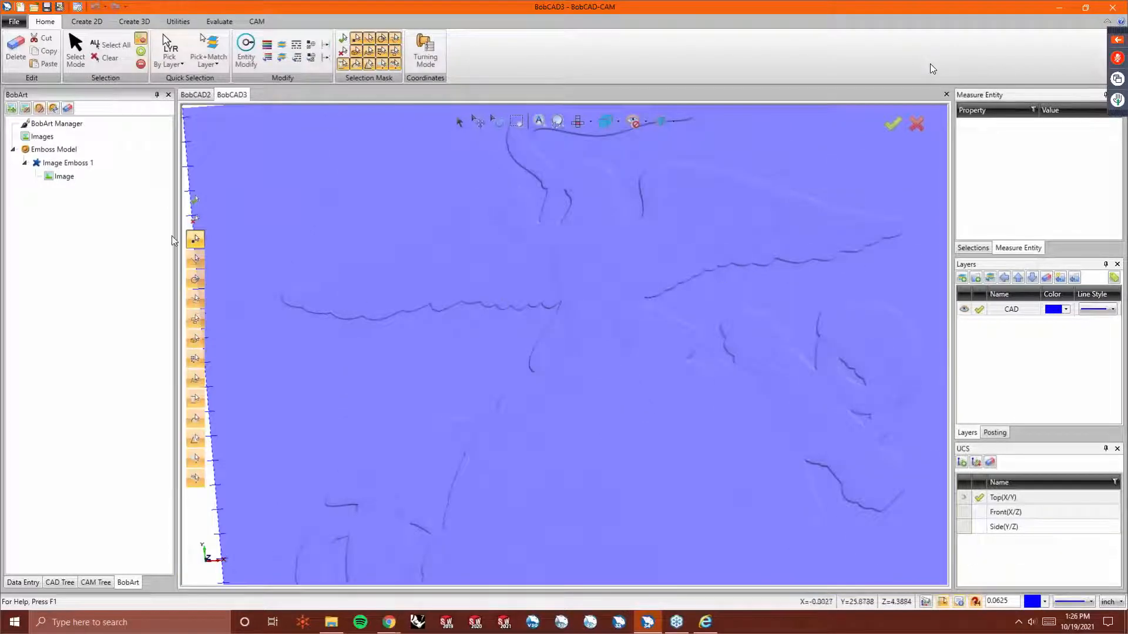
Set the image emboss's Z depth to 0.25, regenerate the emboss model and inspect the relief.
right_click(80, 163)
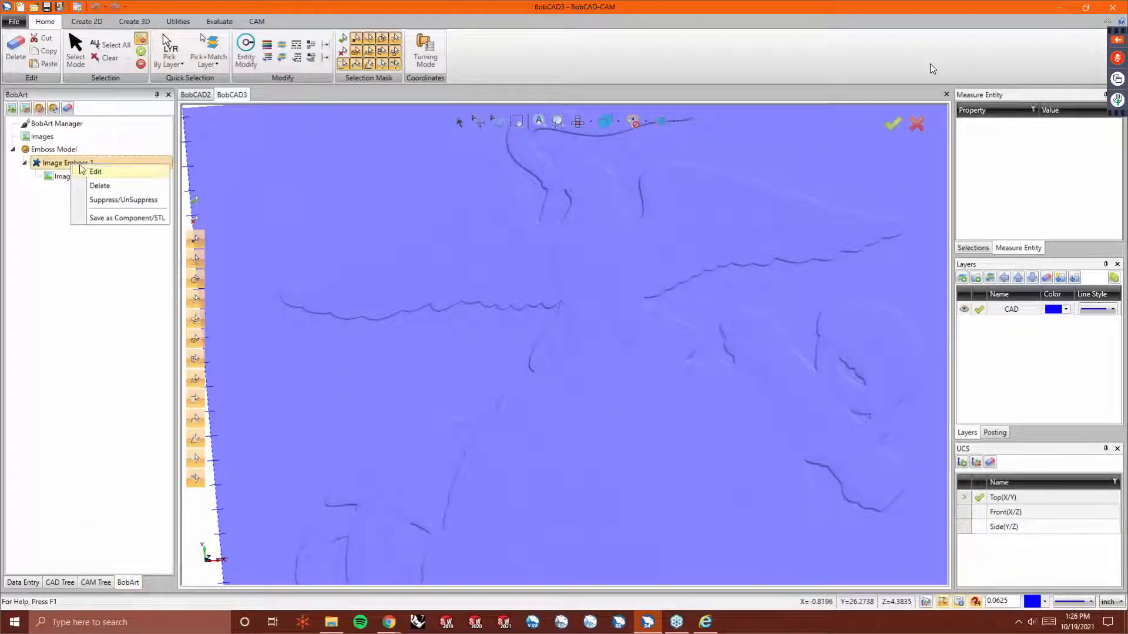
click(89, 170)
double_click(563, 310)
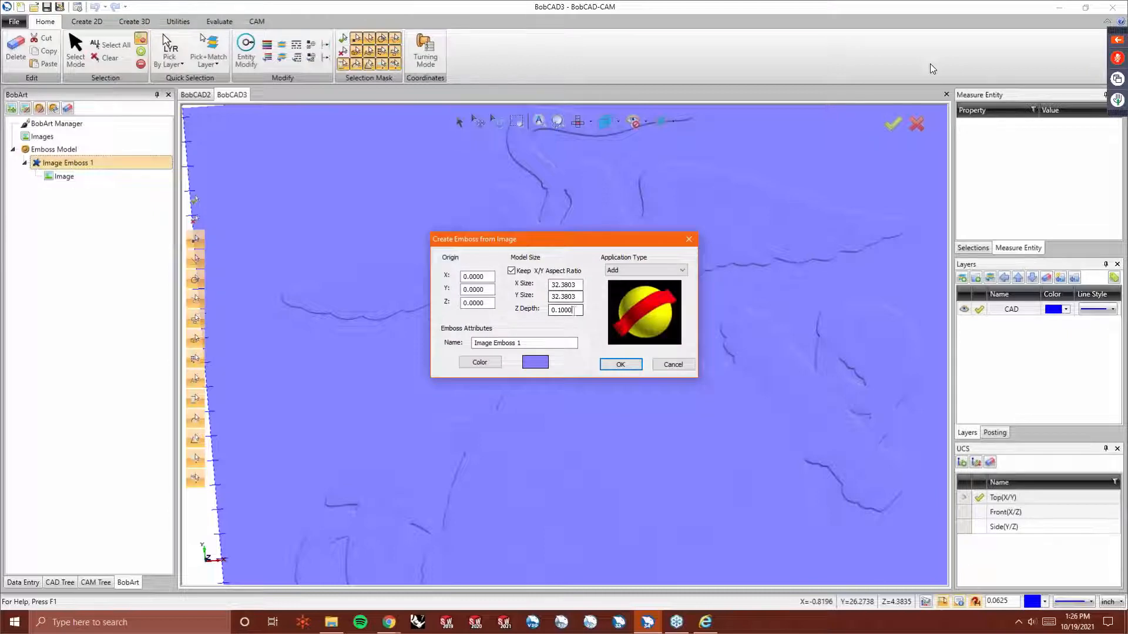
text(.25)
key(Return)
right_click(63, 150)
click(94, 157)
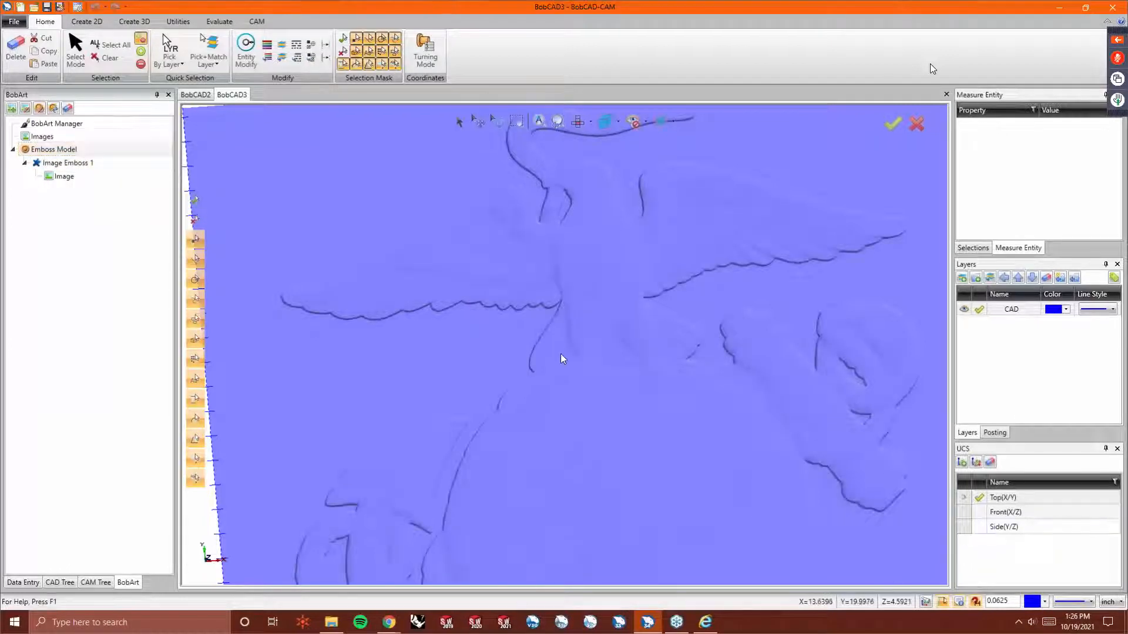
scroll(560, 354, down, 2)
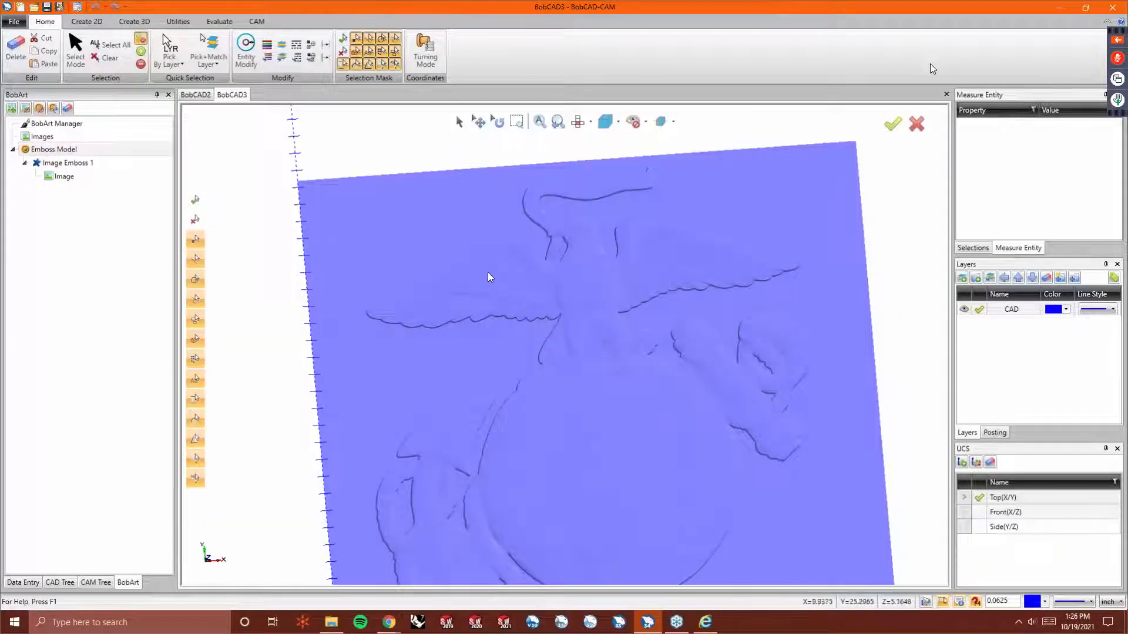
scroll(604, 290, down, 1)
scroll(604, 291, up, 3)
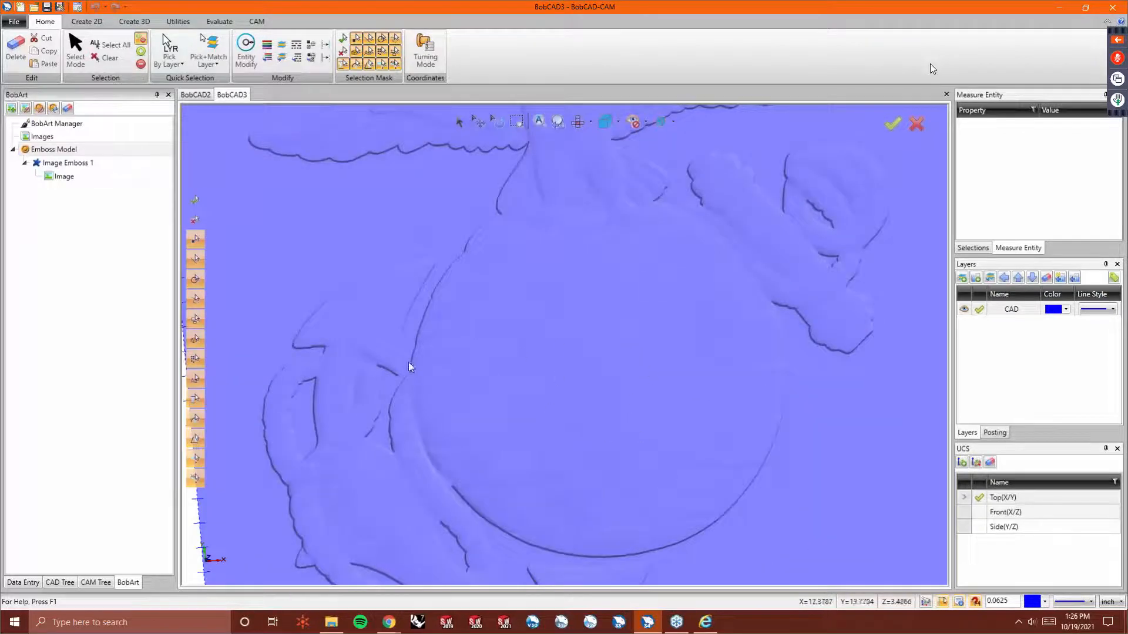
Increase the image emboss's Z depth further, regenerate the emboss model and inspect the relief from an angled view.
click(67, 163)
right_click(68, 163)
click(75, 165)
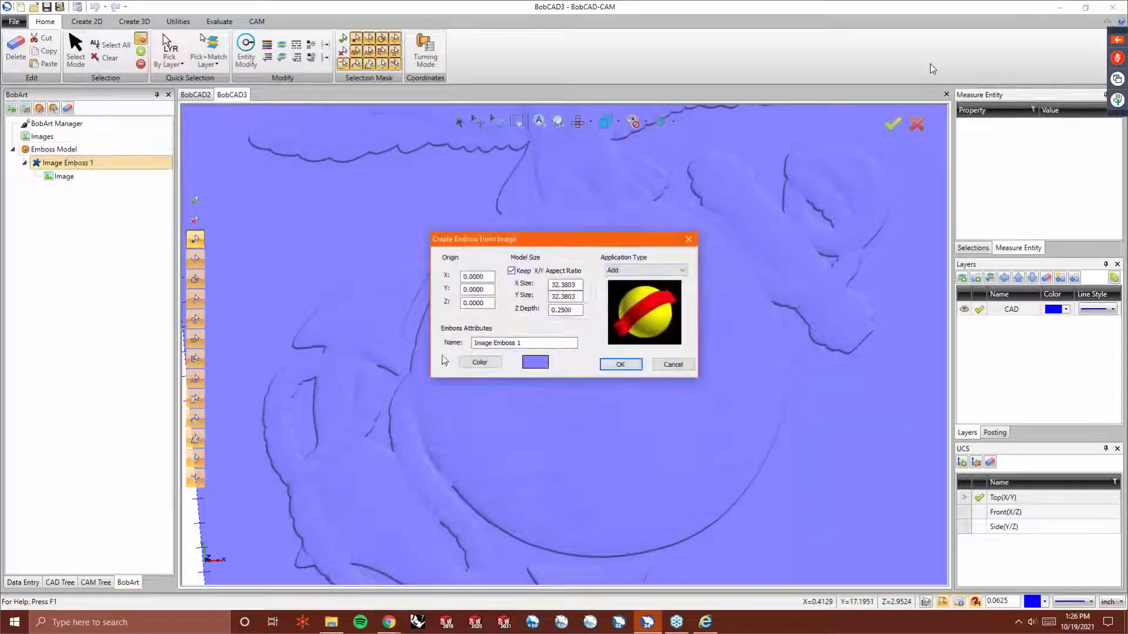
double_click(576, 310)
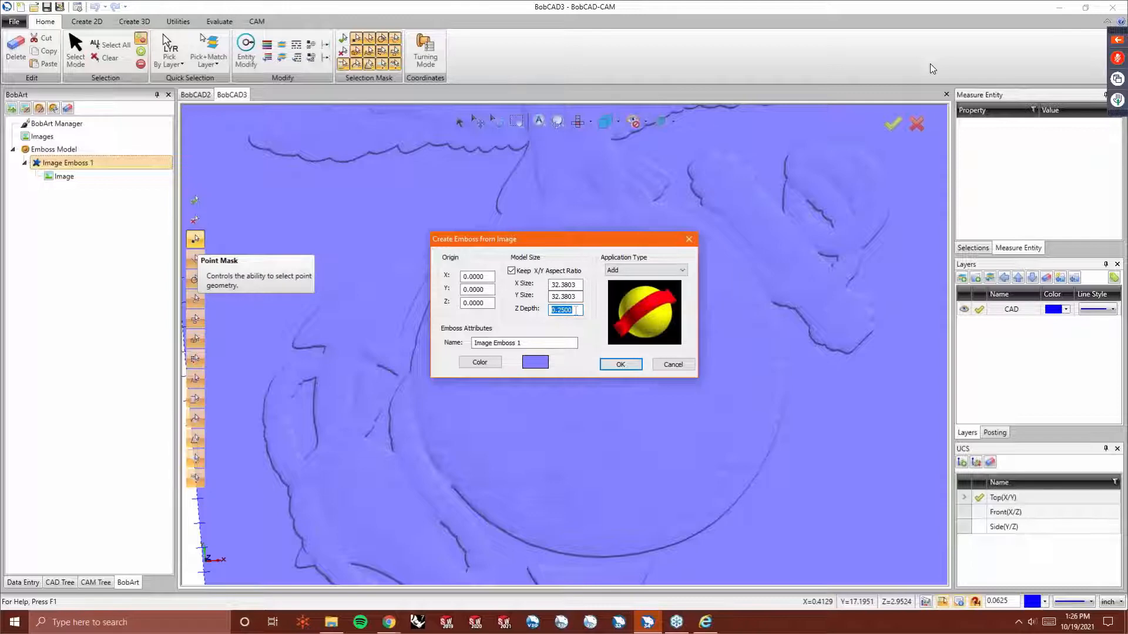
text(12)
key(Return)
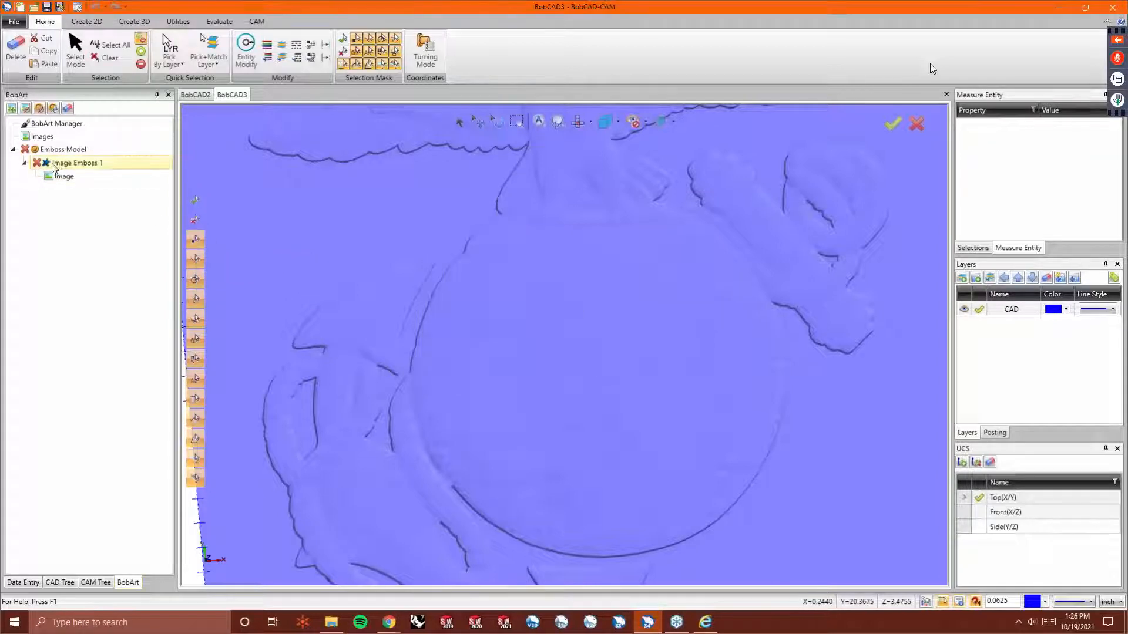
right_click(88, 149)
click(165, 156)
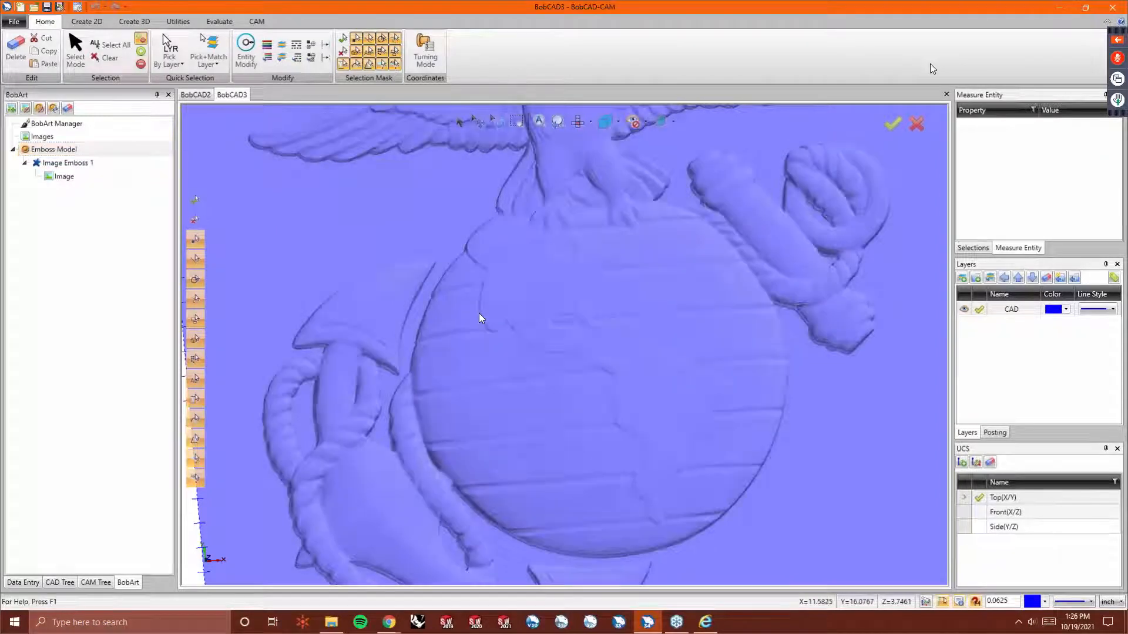
scroll(583, 290, down, 2)
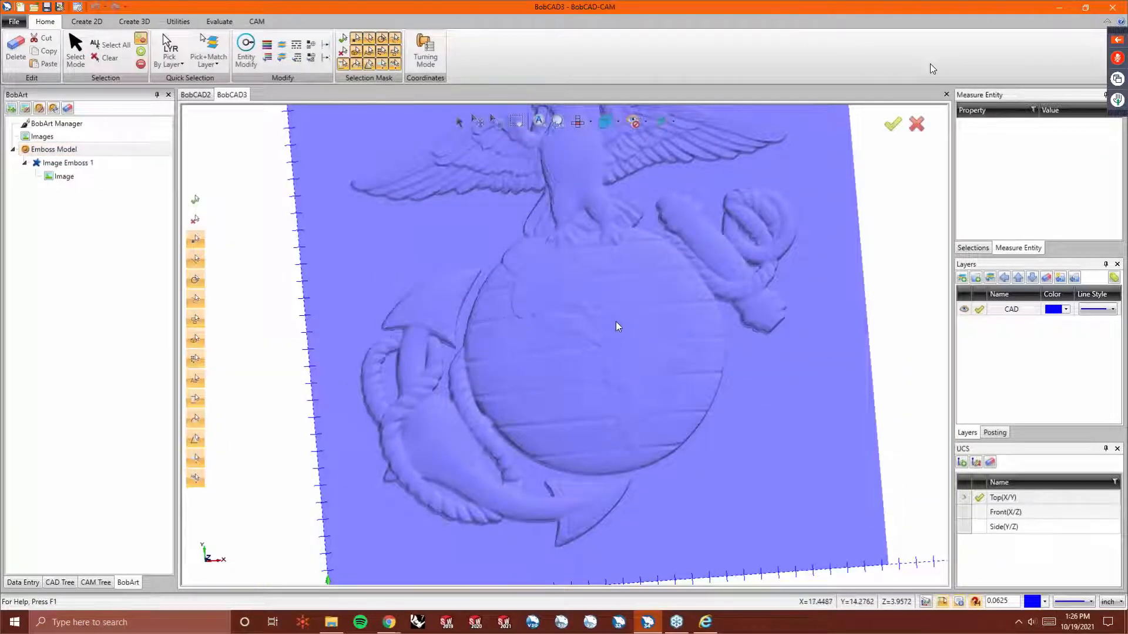
middle_drag(642, 342, 651, 308)
scroll(535, 339, down, 2)
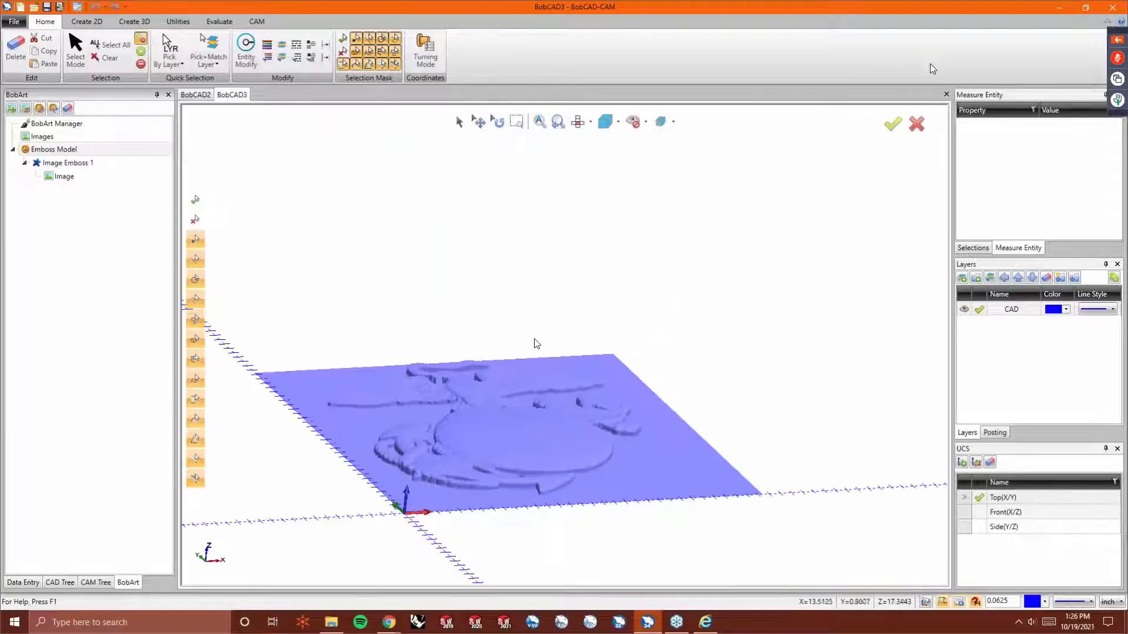
Examine the relief up close, from the whole emblem down to the rope and anchor detail.
scroll(423, 436, up, 3)
scroll(470, 247, up, 1)
middle_drag(566, 272, 578, 297)
scroll(581, 292, down, 3)
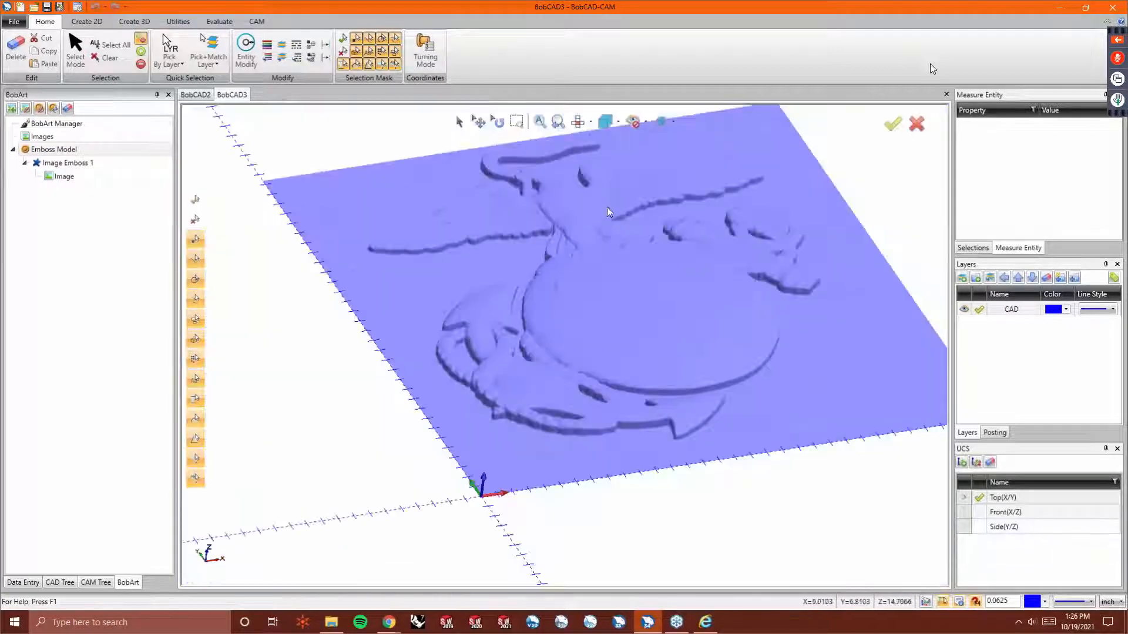
middle_drag(607, 206, 607, 239)
scroll(541, 363, up, 5)
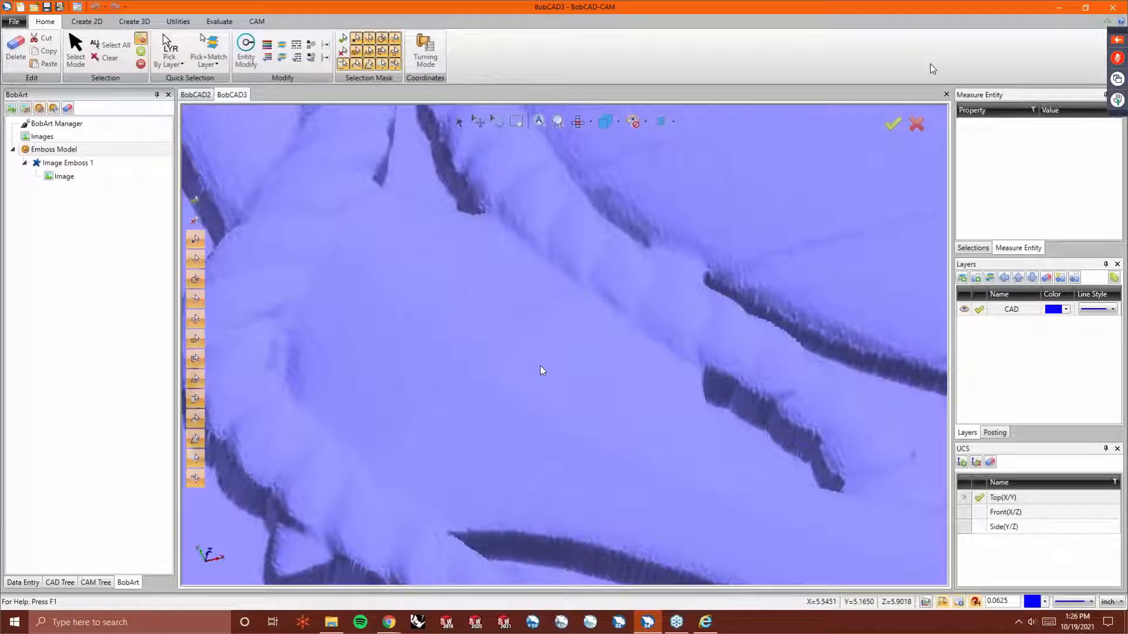
scroll(540, 365, down, 5)
middle_drag(678, 277, 677, 286)
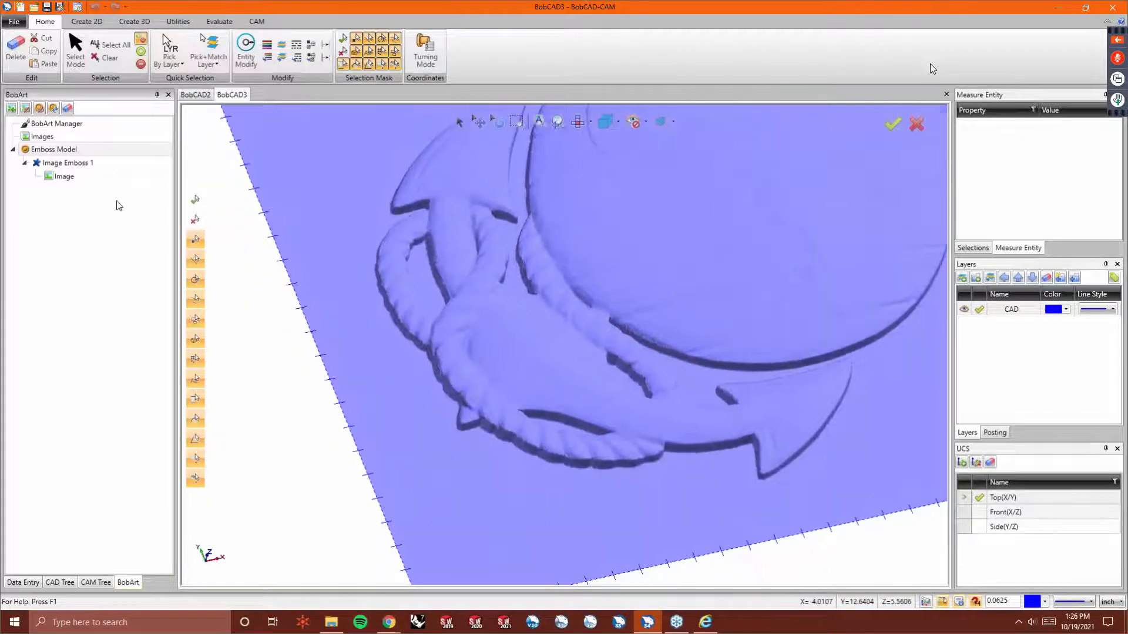
Add a Smoothing feature to the emboss model, regenerate it and inspect the globe and eagle surfaces.
right_click(71, 149)
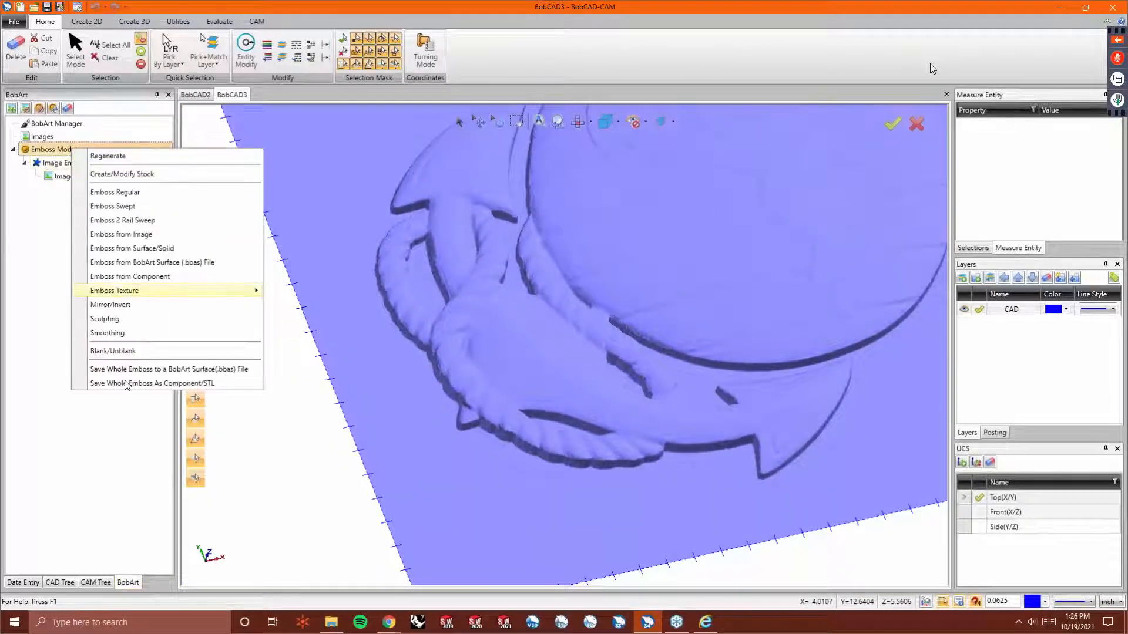
click(136, 337)
click(524, 360)
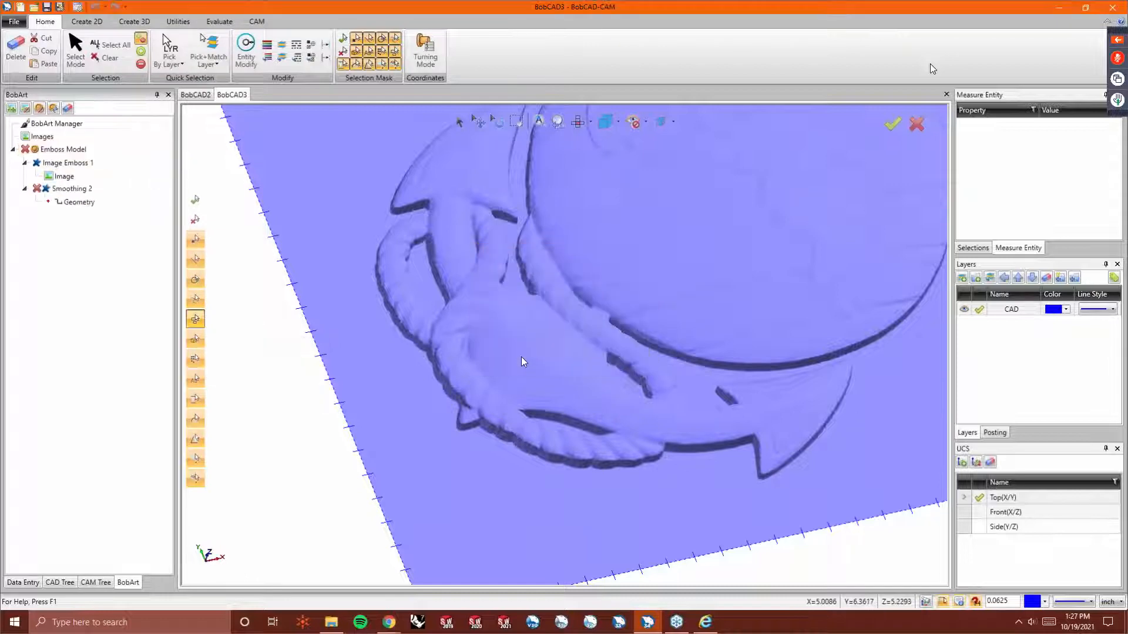
right_click(43, 149)
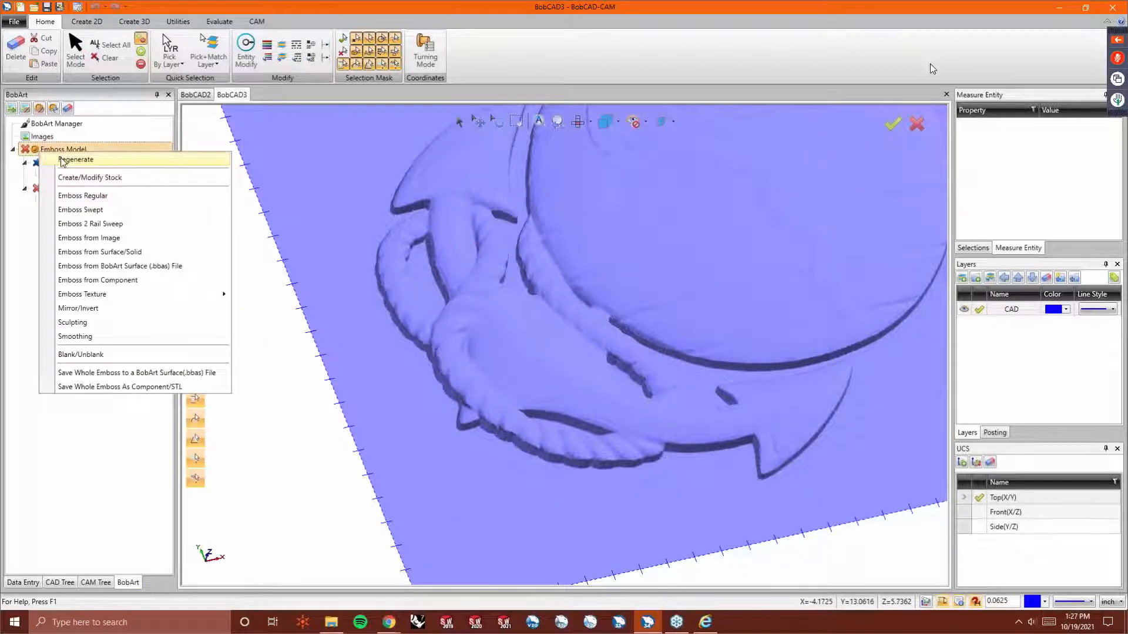
click(62, 160)
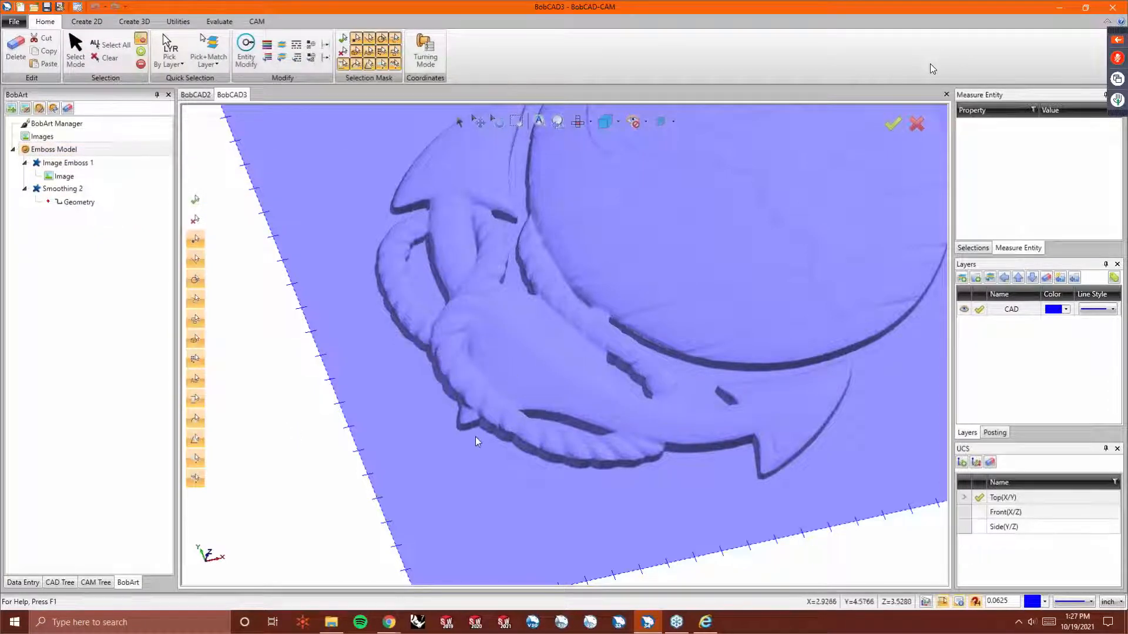
scroll(654, 187, down, 3)
scroll(660, 255, up, 5)
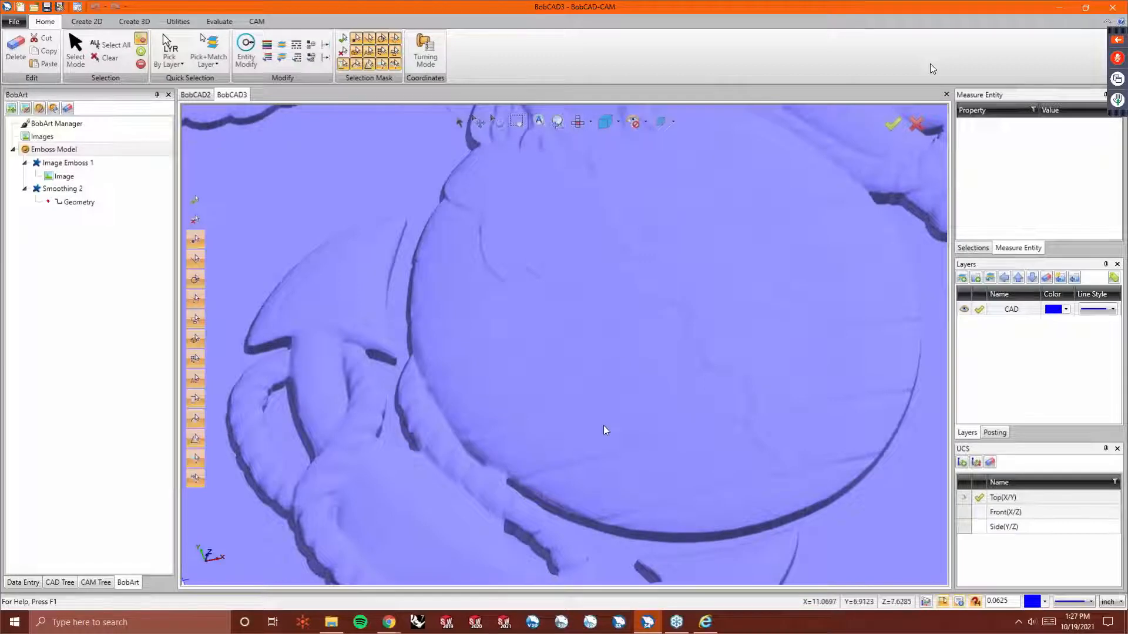
scroll(604, 425, down, 3)
scroll(619, 192, up, 6)
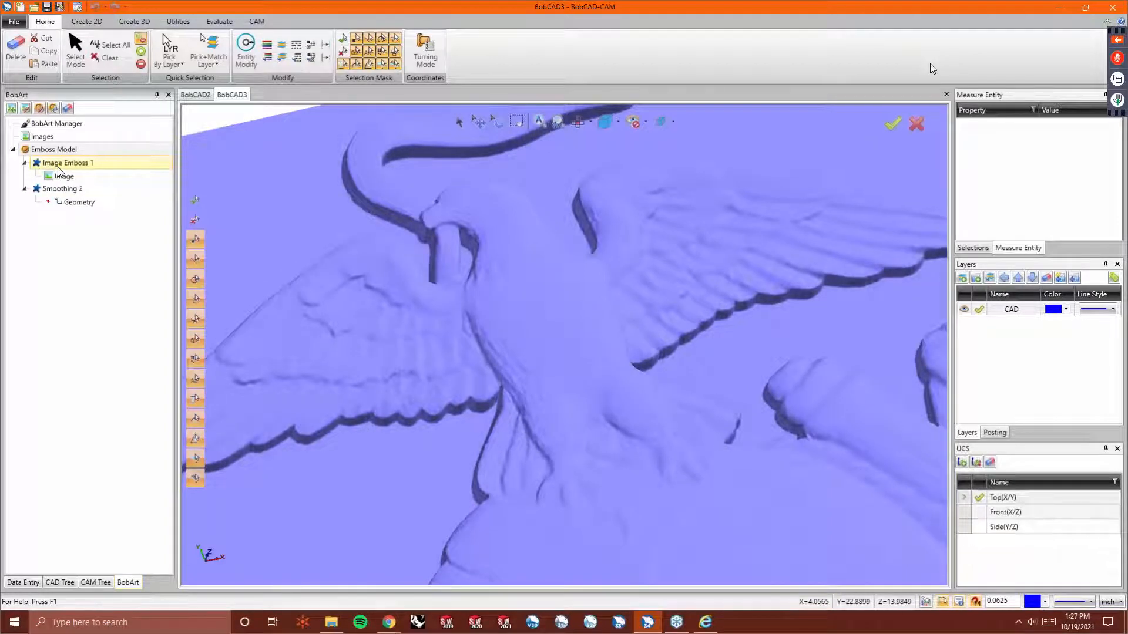
Set the emboss stock's resolution to 200 and regenerate the emboss model.
right_click(66, 151)
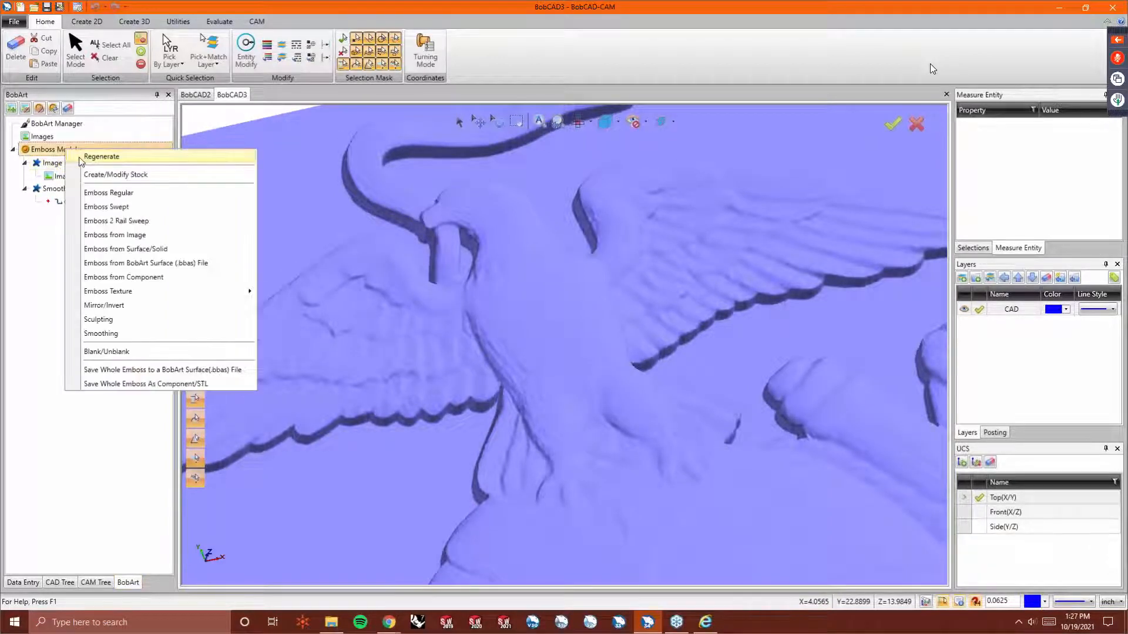
click(106, 176)
double_click(475, 293)
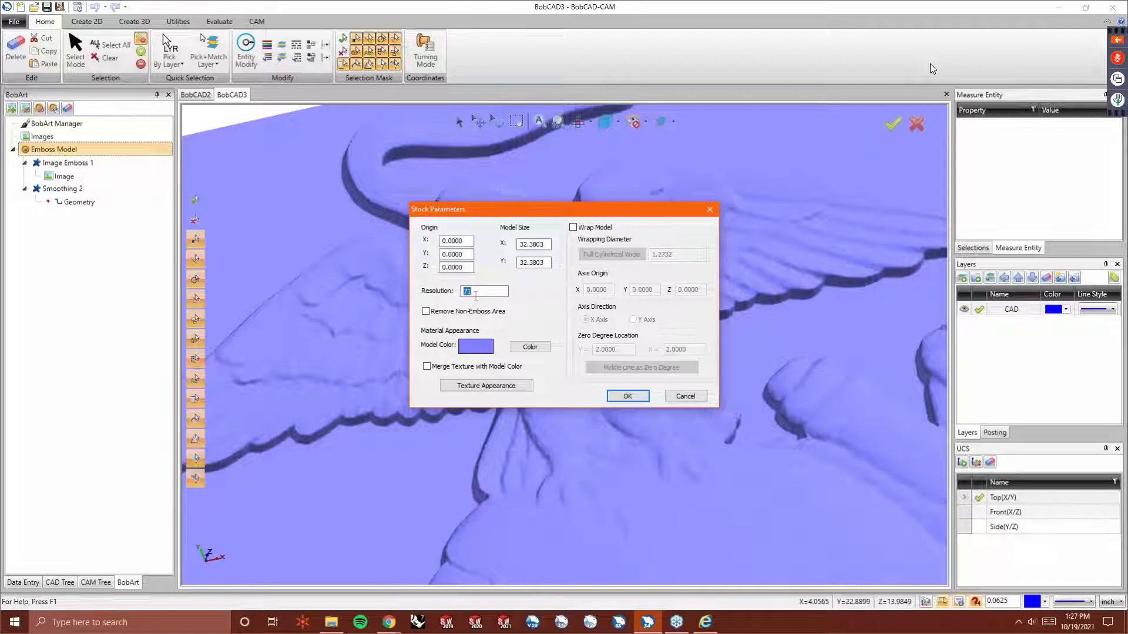
text(200)
click(626, 397)
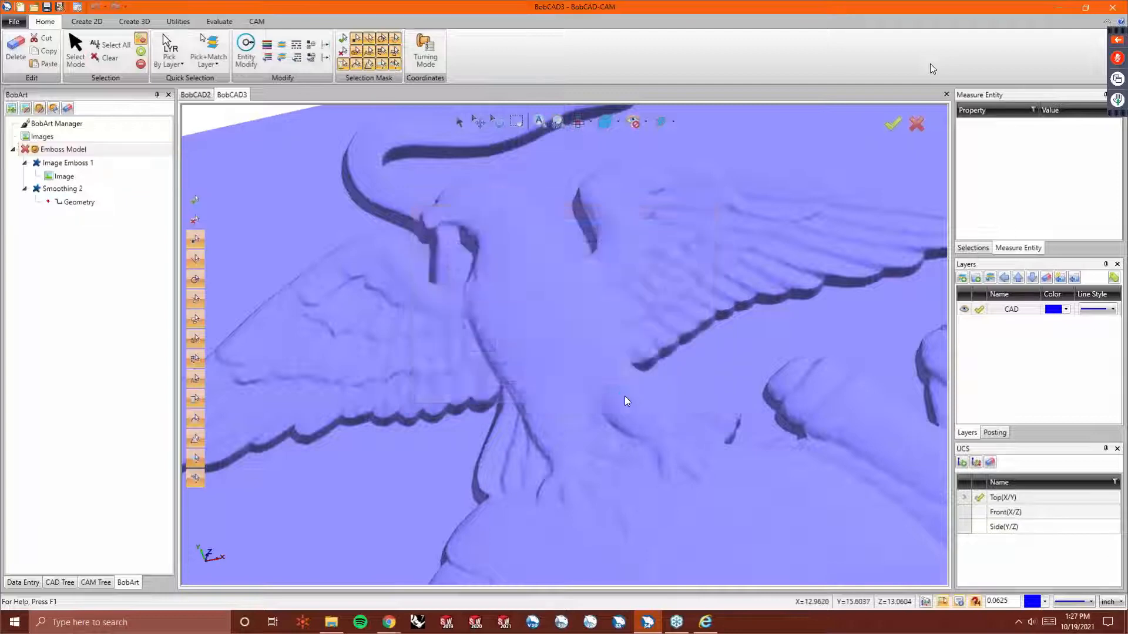
right_click(57, 149)
click(72, 158)
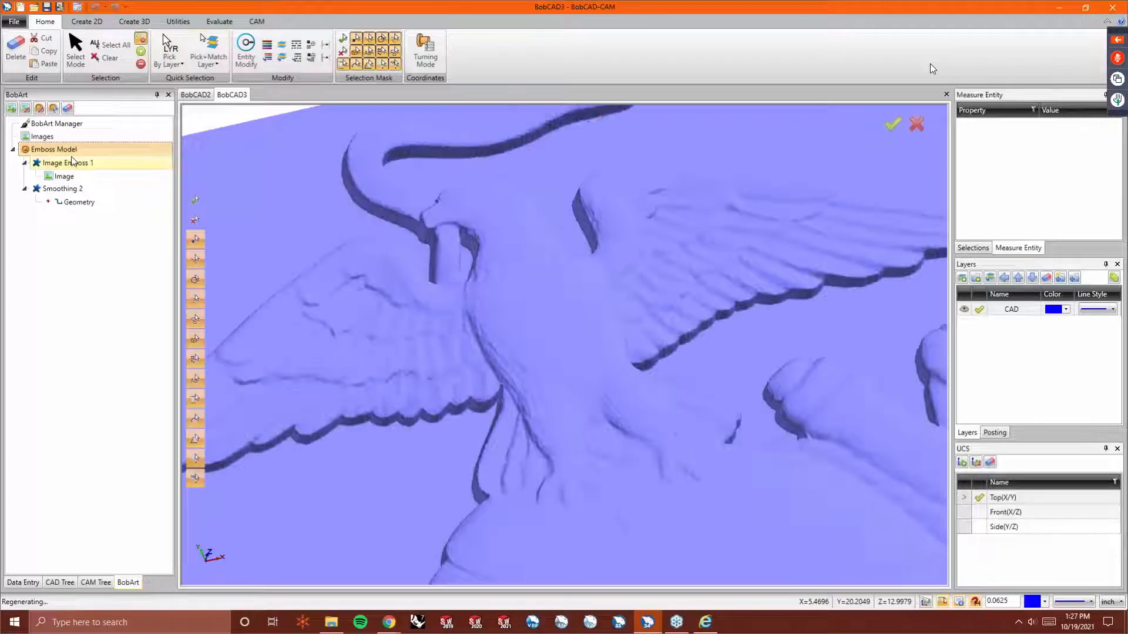
Examine the regenerated relief's globe, eagle and anchor up close and from the top view.
scroll(431, 270, down, 6)
scroll(420, 284, up, 5)
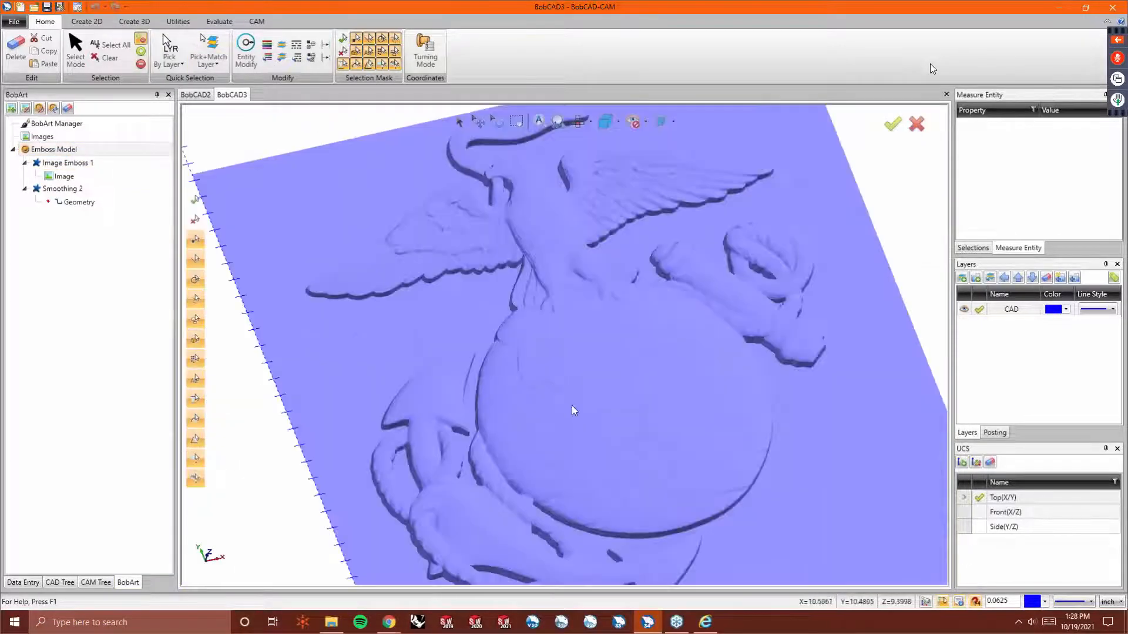
scroll(574, 454, up, 2)
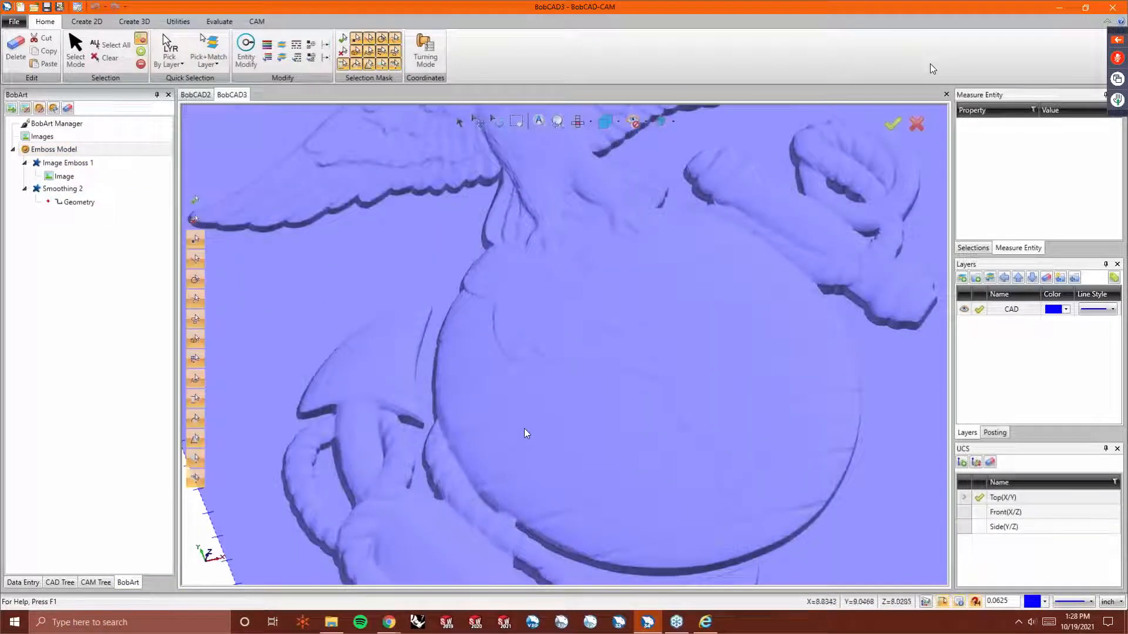
middle_drag(594, 380, 662, 453)
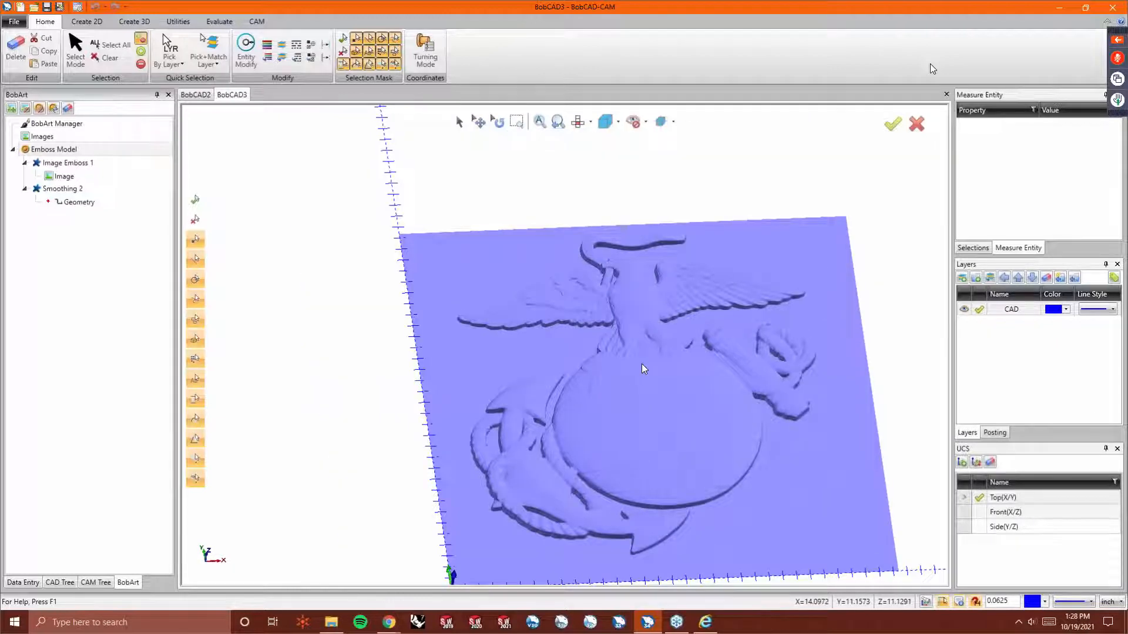
key(t)
scroll(767, 346, up, 2)
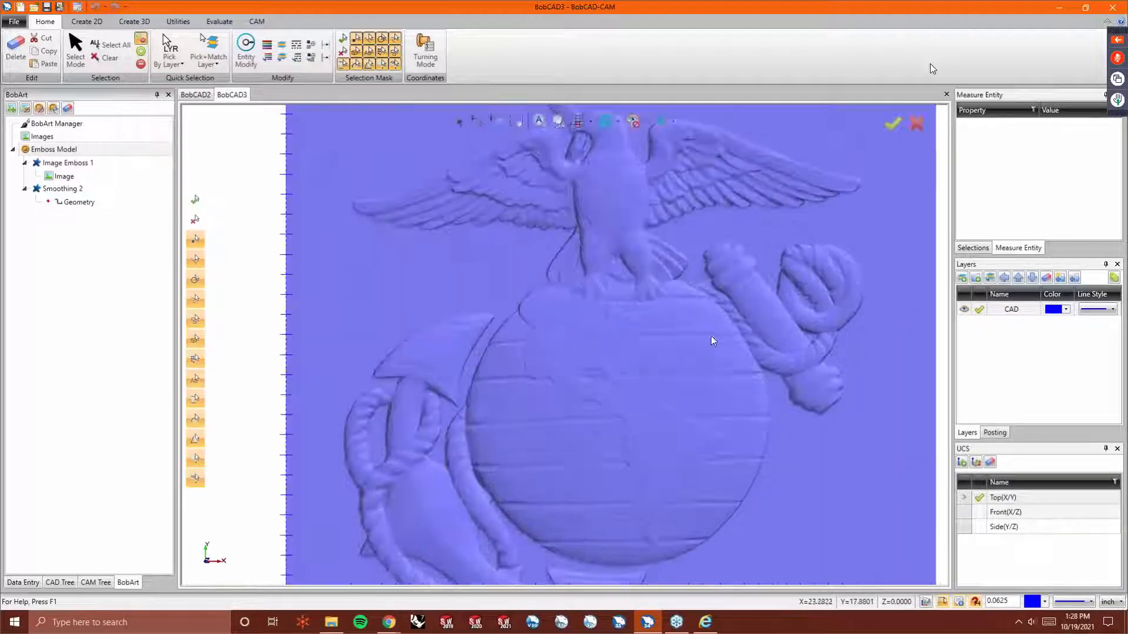
scroll(535, 346, down, 2)
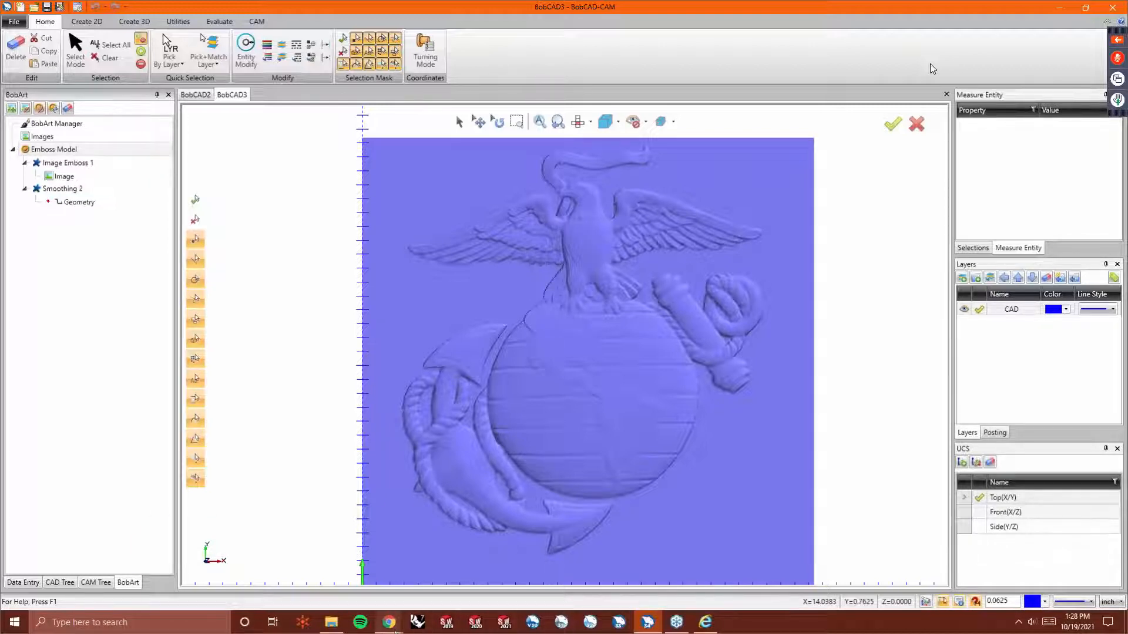
Switch to Chrome, bring up the normal maps image search and filter it to seamless.
mouse_move(389, 622)
click(491, 561)
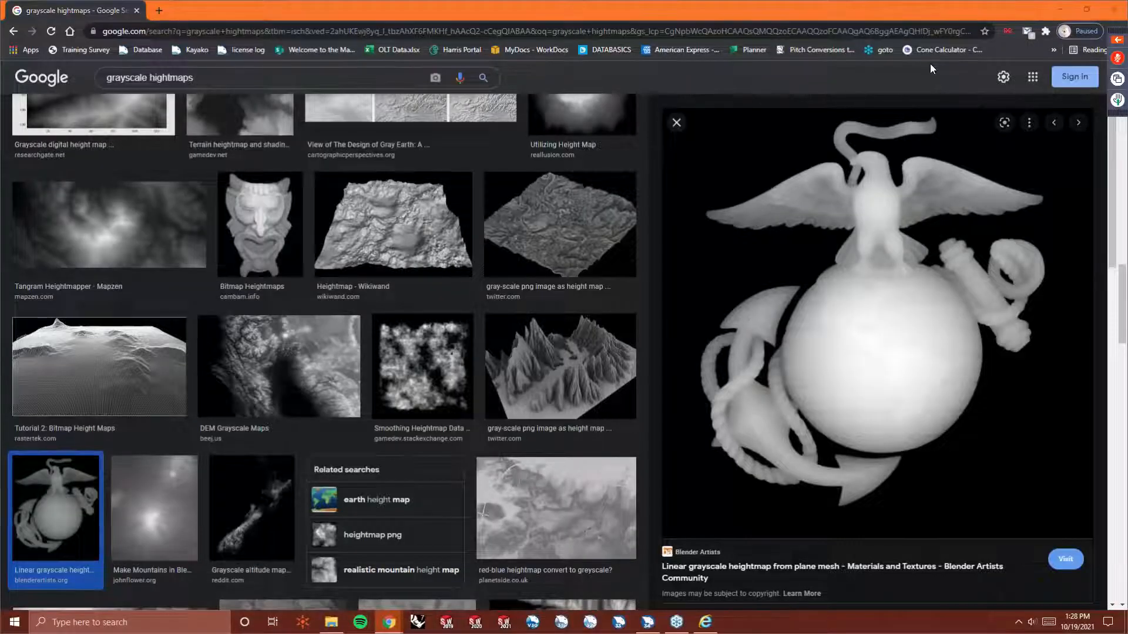
drag(1127, 332, 214, 11)
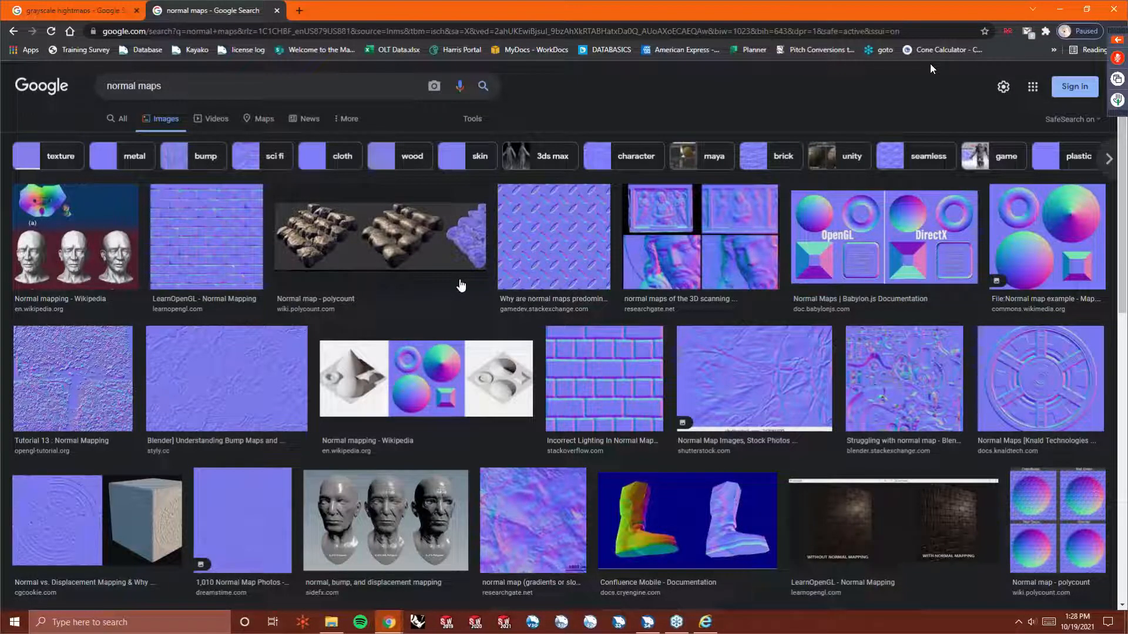
click(896, 164)
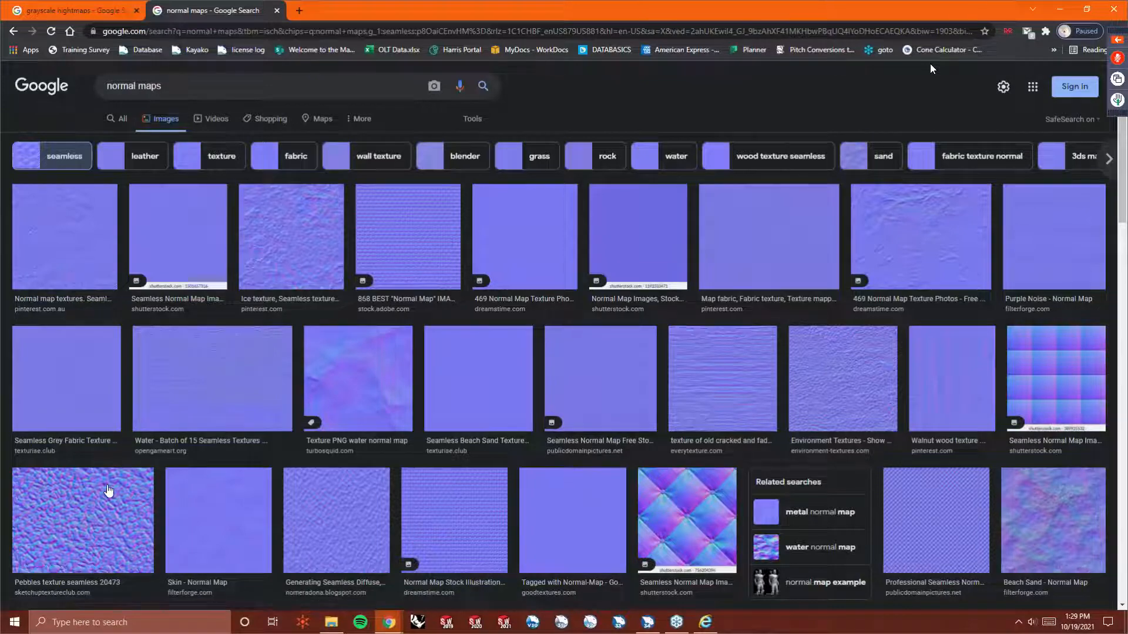
Browse the seamless normal maps and open the Path of Exile stone texture map preview.
scroll(141, 492, down, 1)
scroll(164, 481, down, 4)
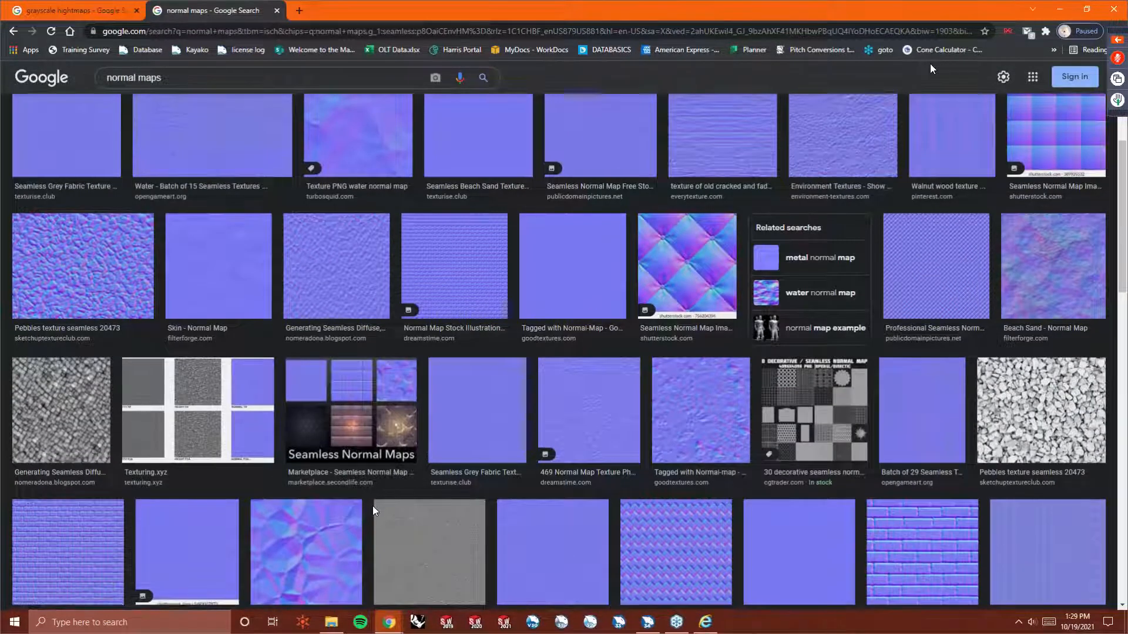
scroll(372, 506, down, 2)
scroll(361, 536, down, 2)
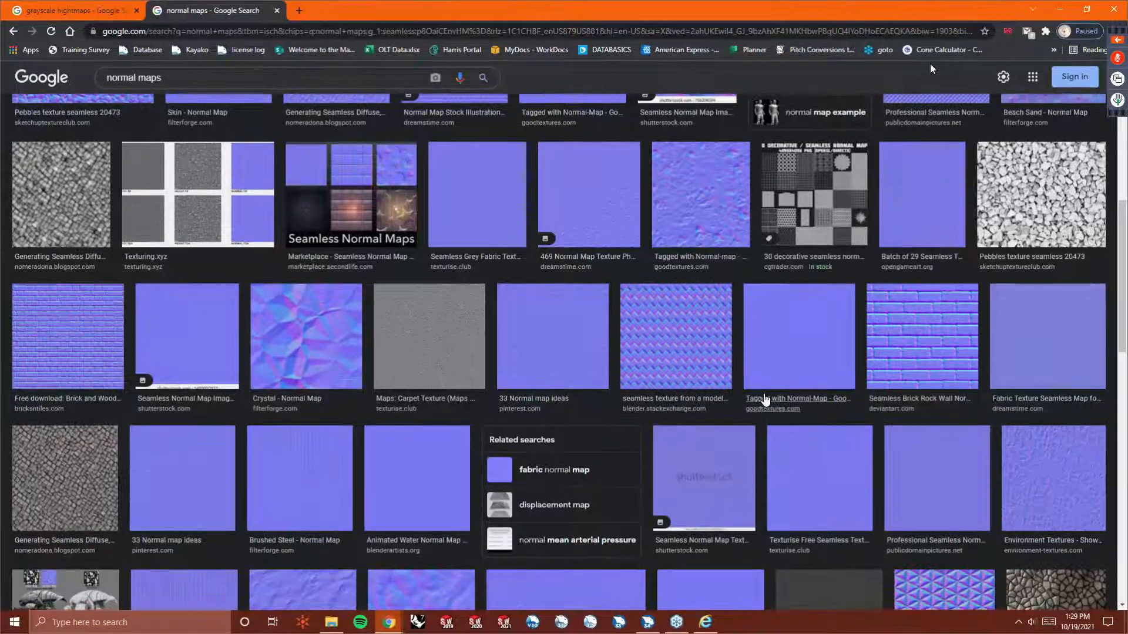
scroll(760, 397, down, 2)
scroll(759, 397, down, 2)
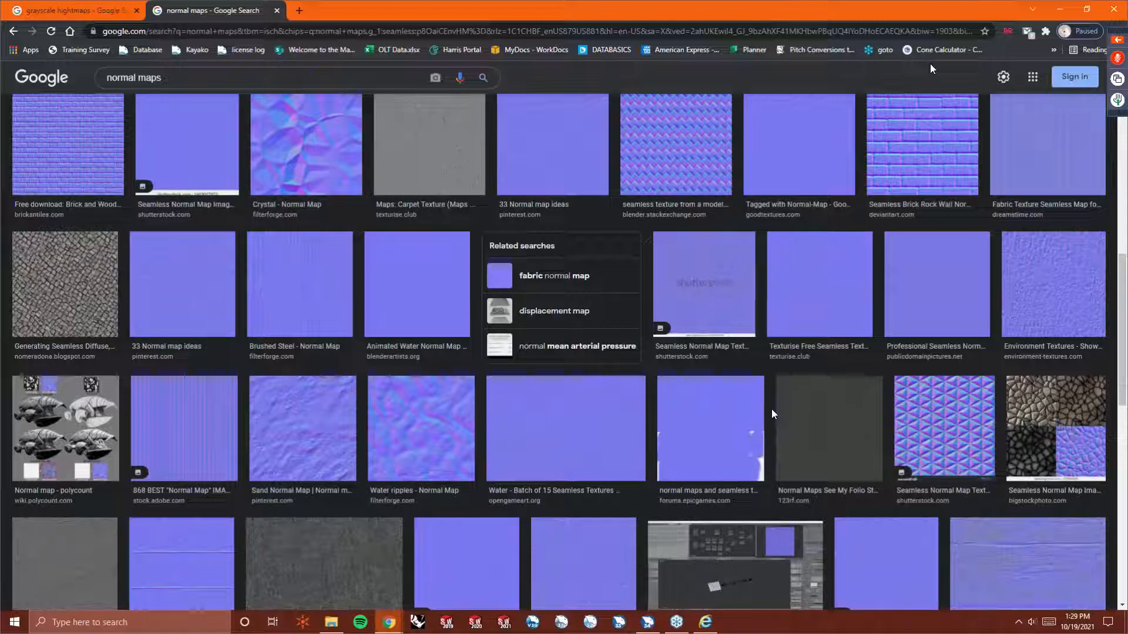
scroll(772, 407, down, 4)
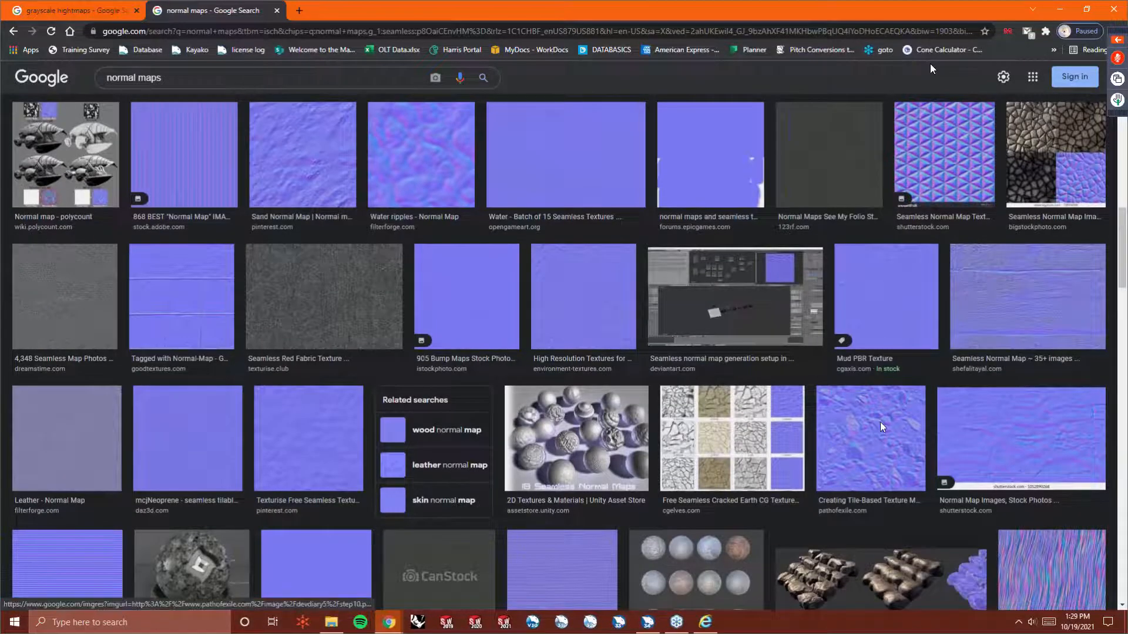
click(880, 421)
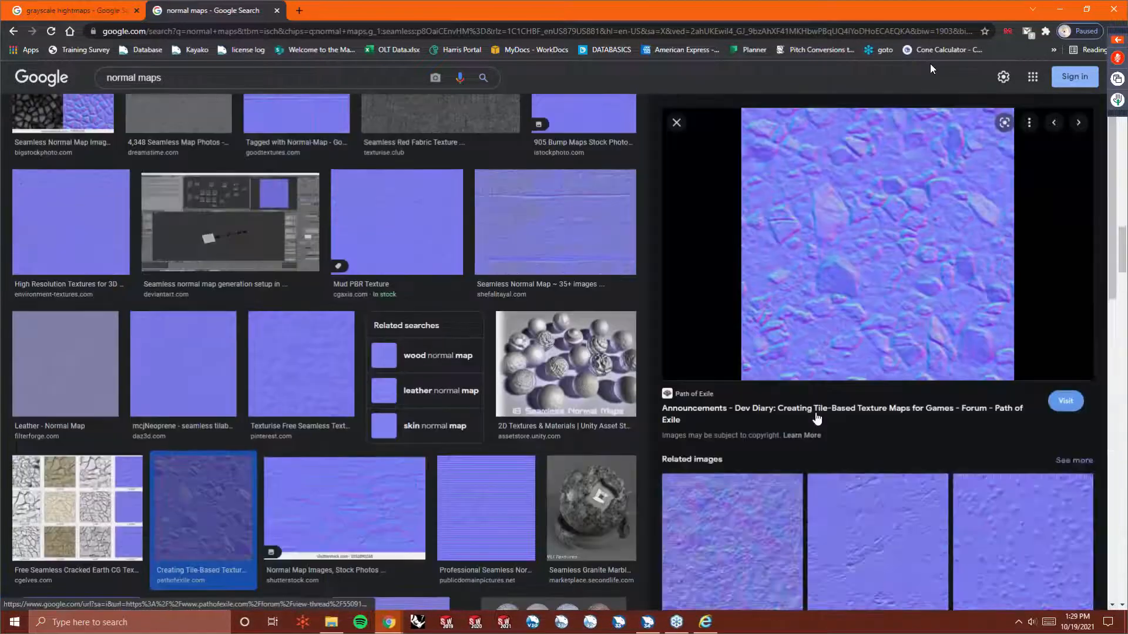
Try to save the stone normal map as step10 PNG in the bobcad Texture folder, and check Chrome's blocked-download help page.
right_click(872, 301)
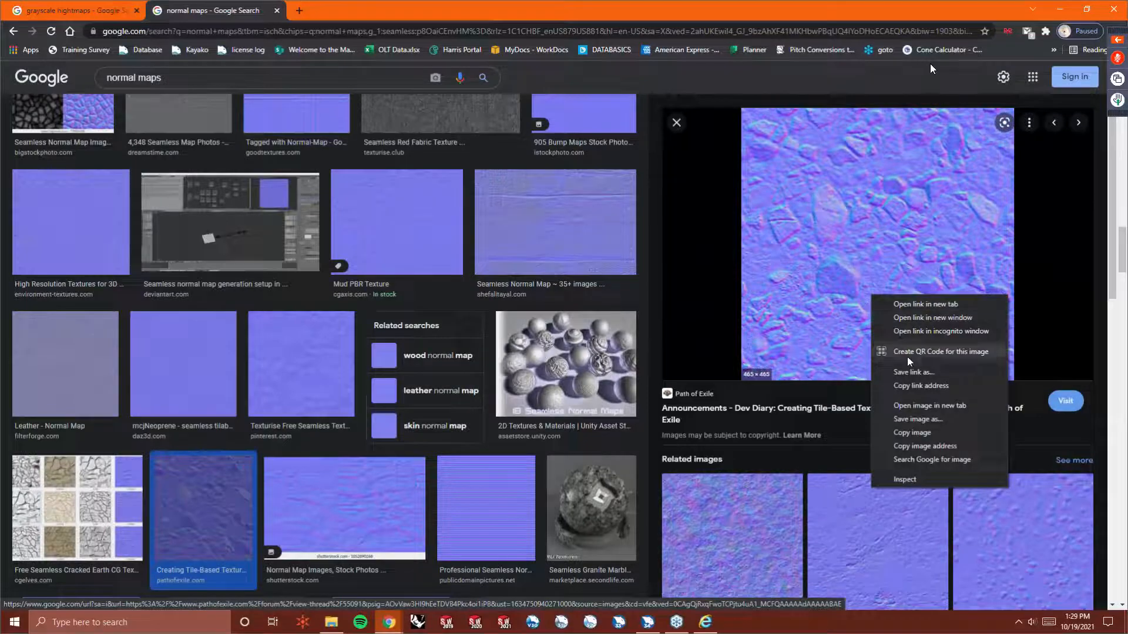
click(925, 419)
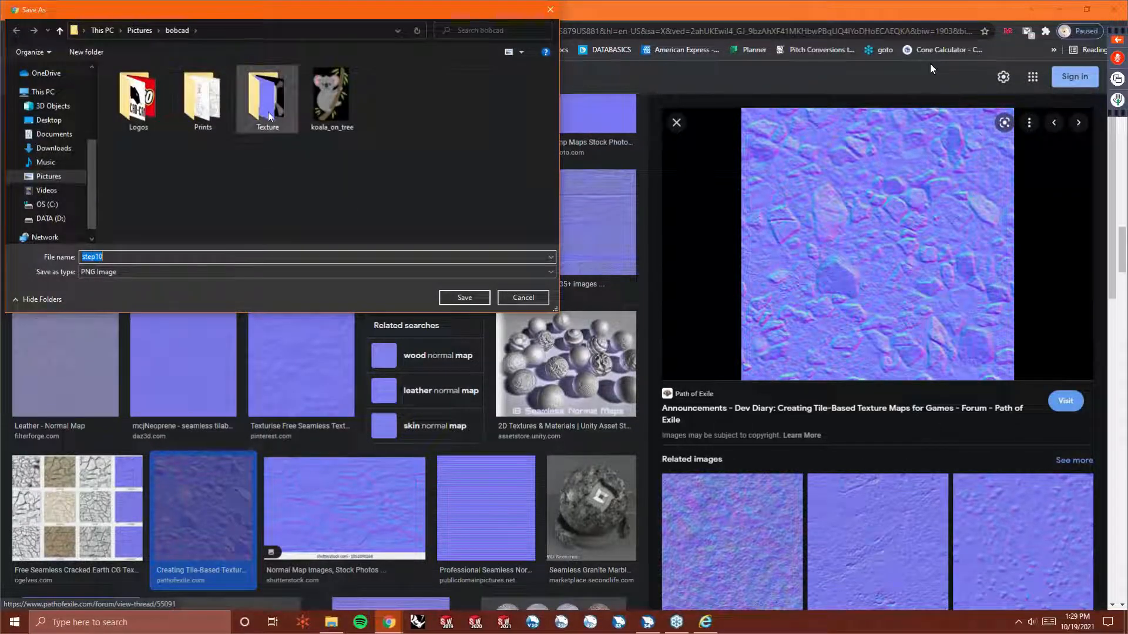
double_click(269, 112)
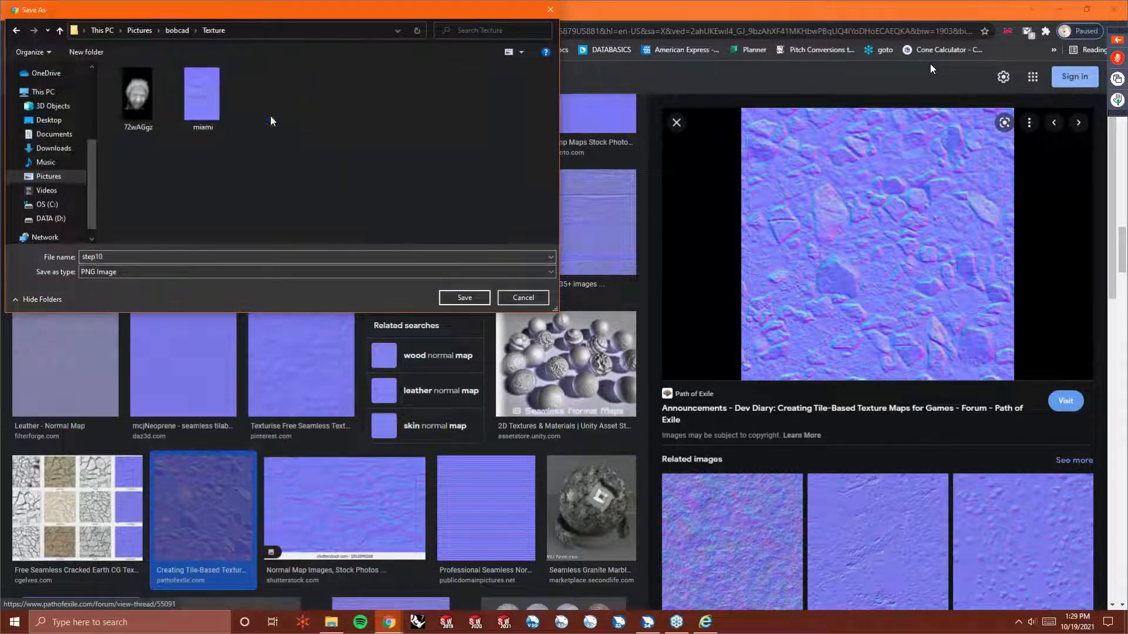
click(473, 301)
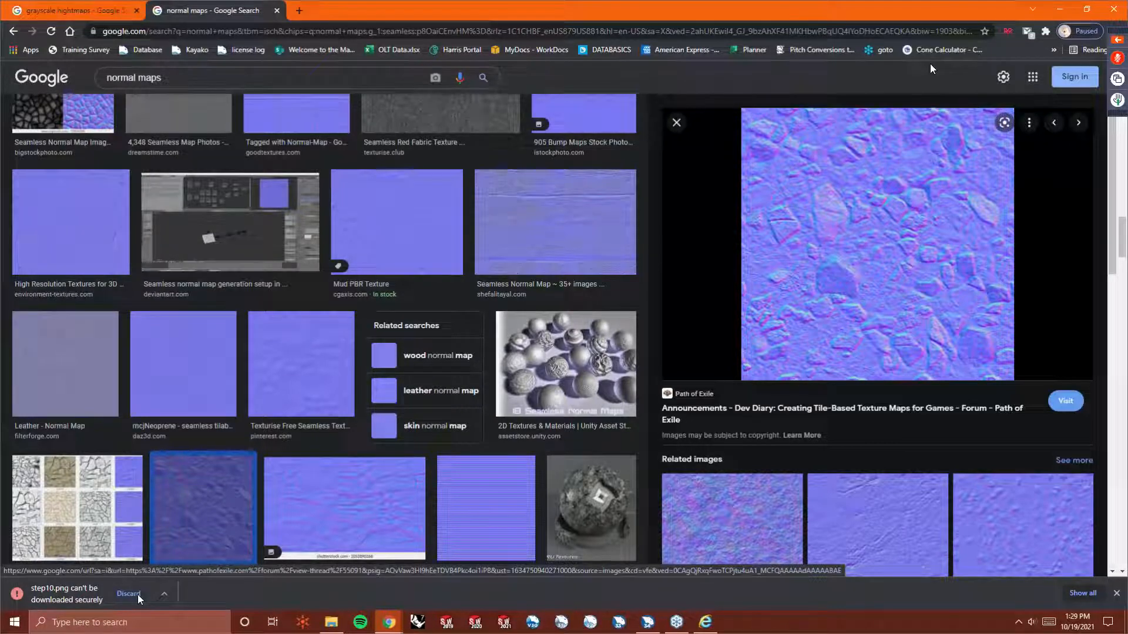
click(166, 594)
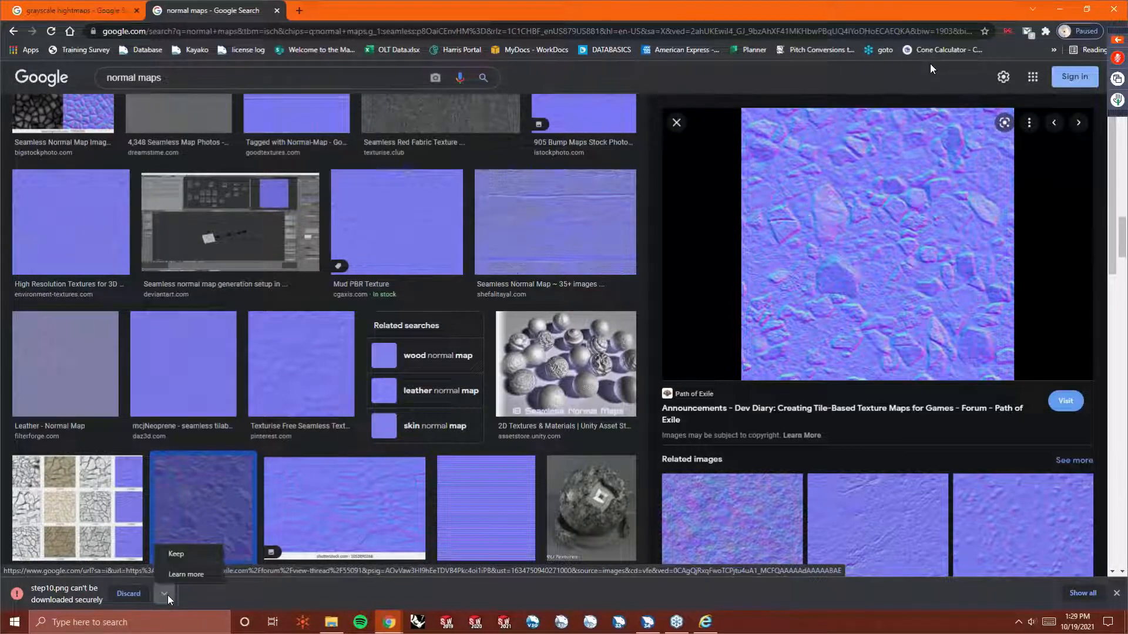
click(176, 573)
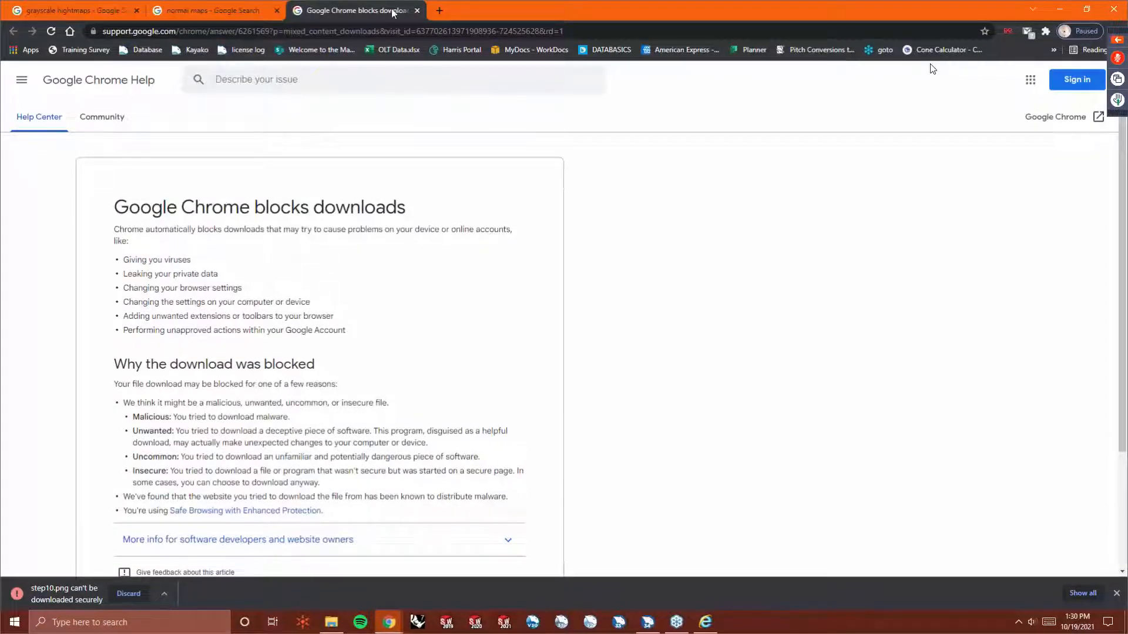
click(417, 10)
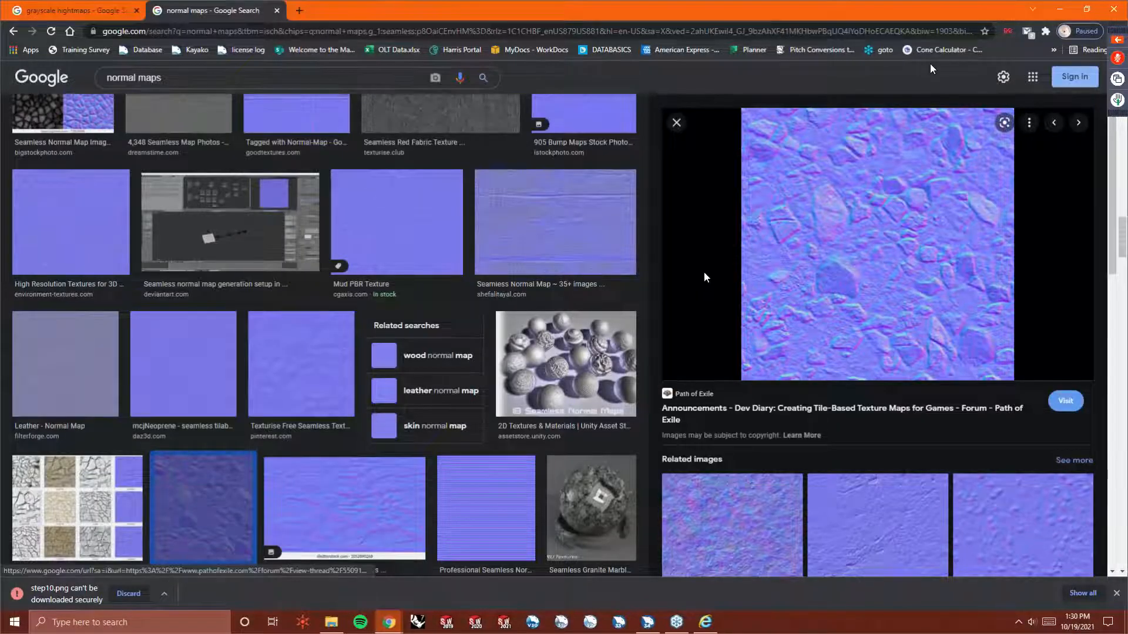
Try to save the Shefalitayal weathered wood normal map as WeatheredWood2_N JPEG in the Texture folder.
scroll(844, 369, down, 2)
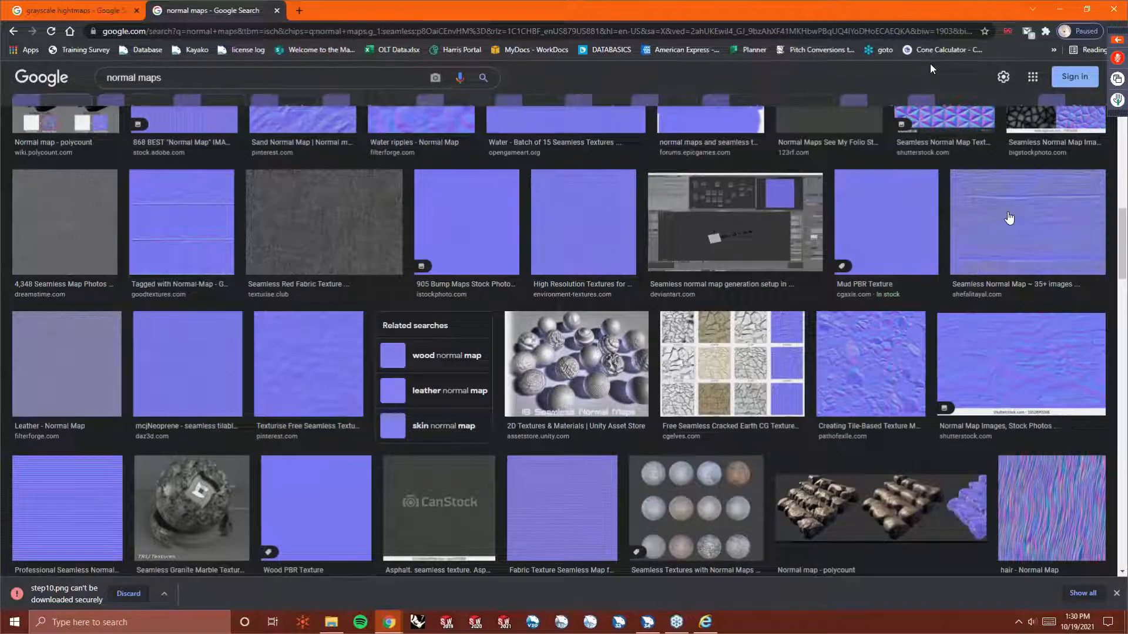
click(1008, 218)
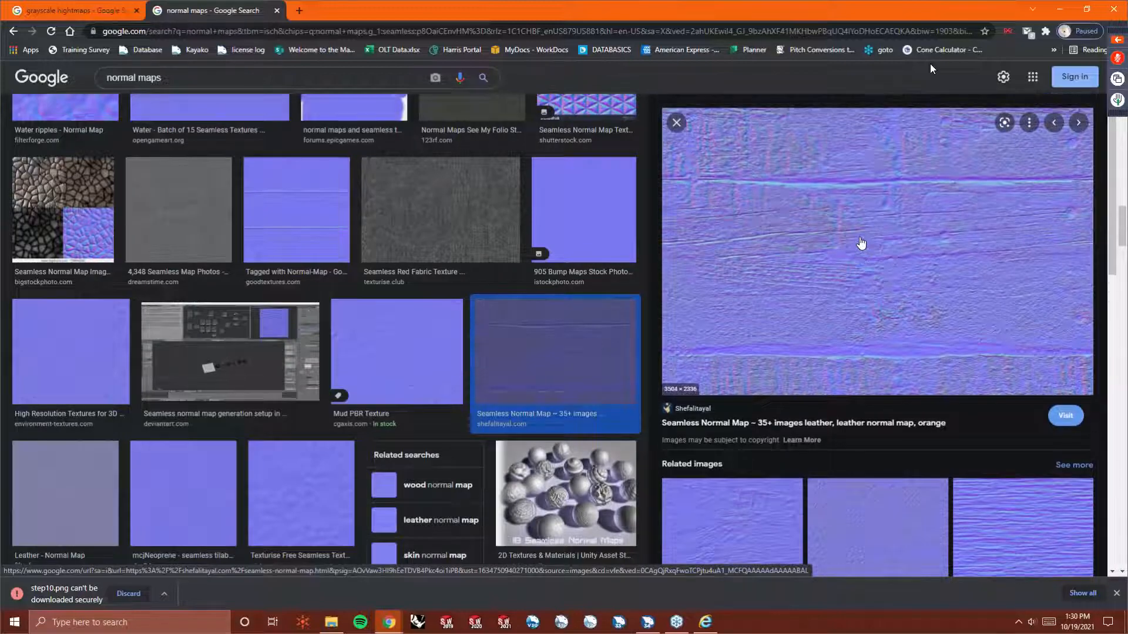
right_click(860, 238)
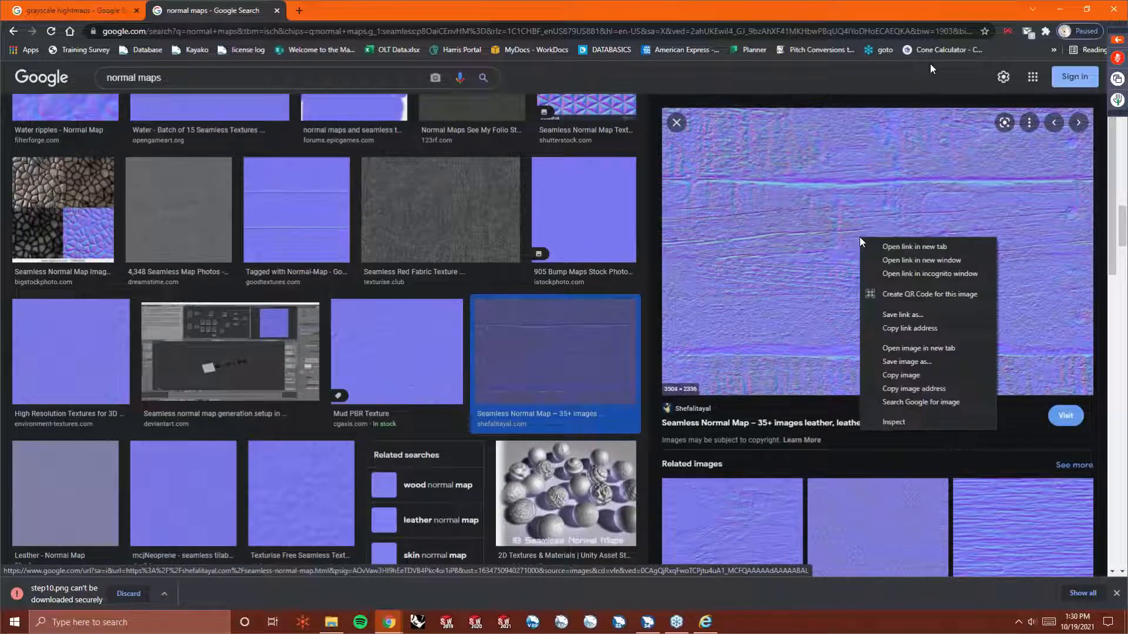
click(903, 361)
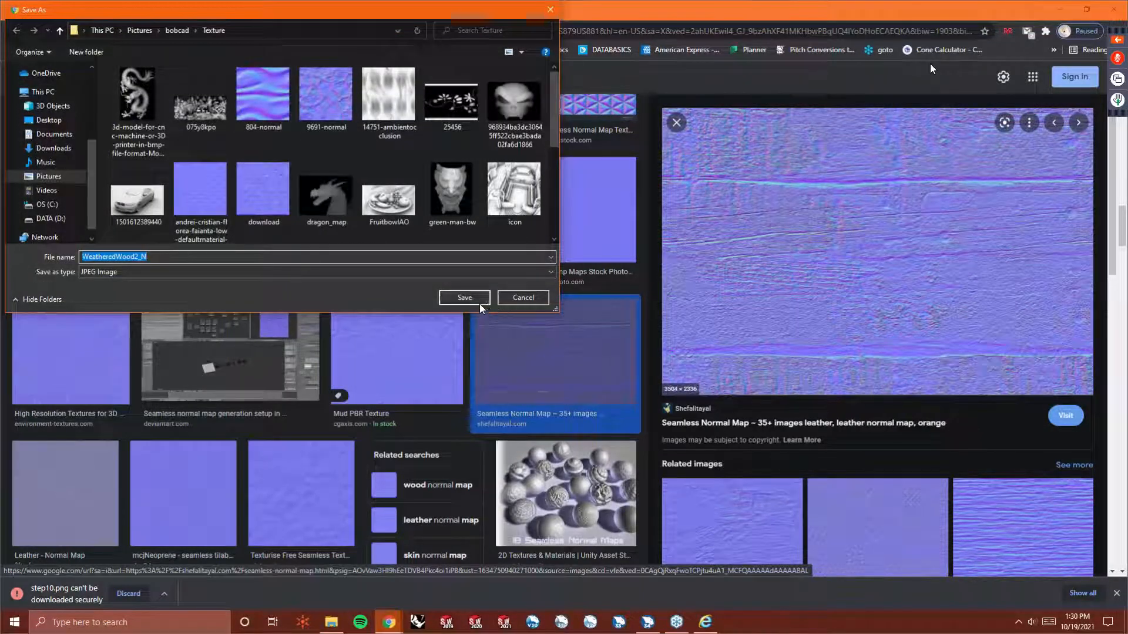
click(480, 297)
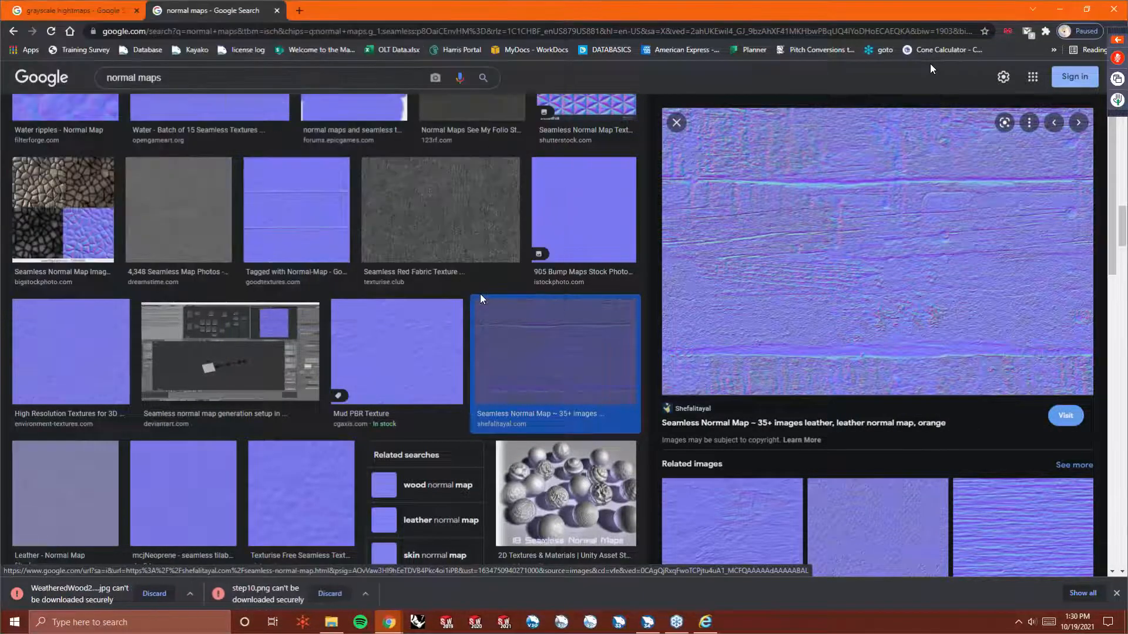
click(1116, 593)
Browse the related wood normal maps, close the preview and return to the unfiltered normal maps image results.
scroll(784, 388, down, 3)
scroll(777, 388, down, 3)
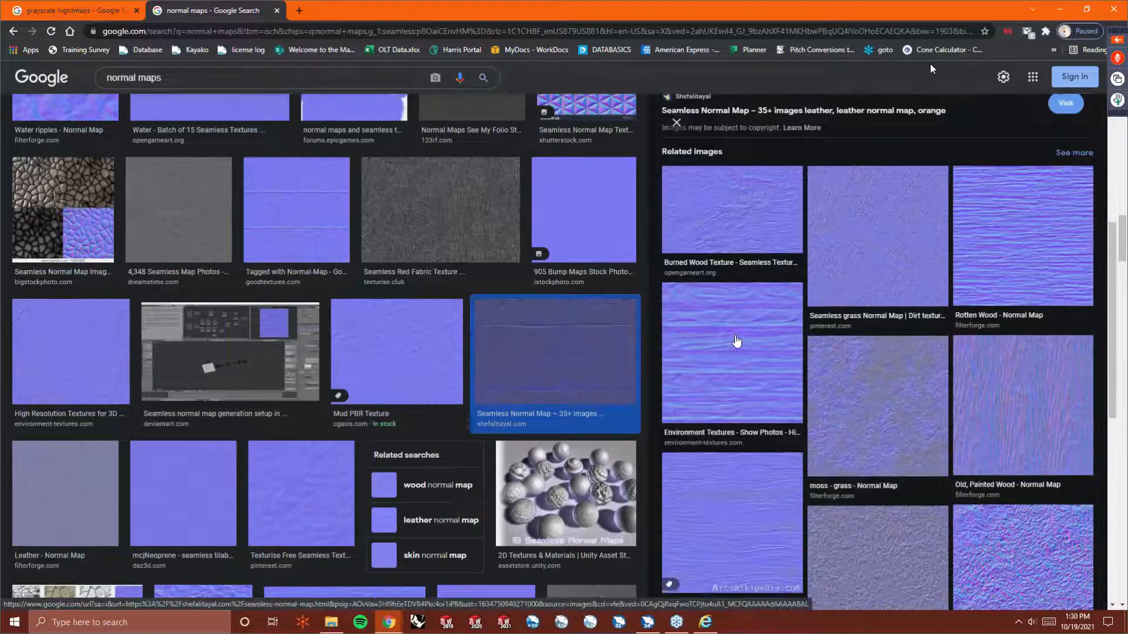
scroll(742, 349, up, 5)
scroll(742, 349, up, 1)
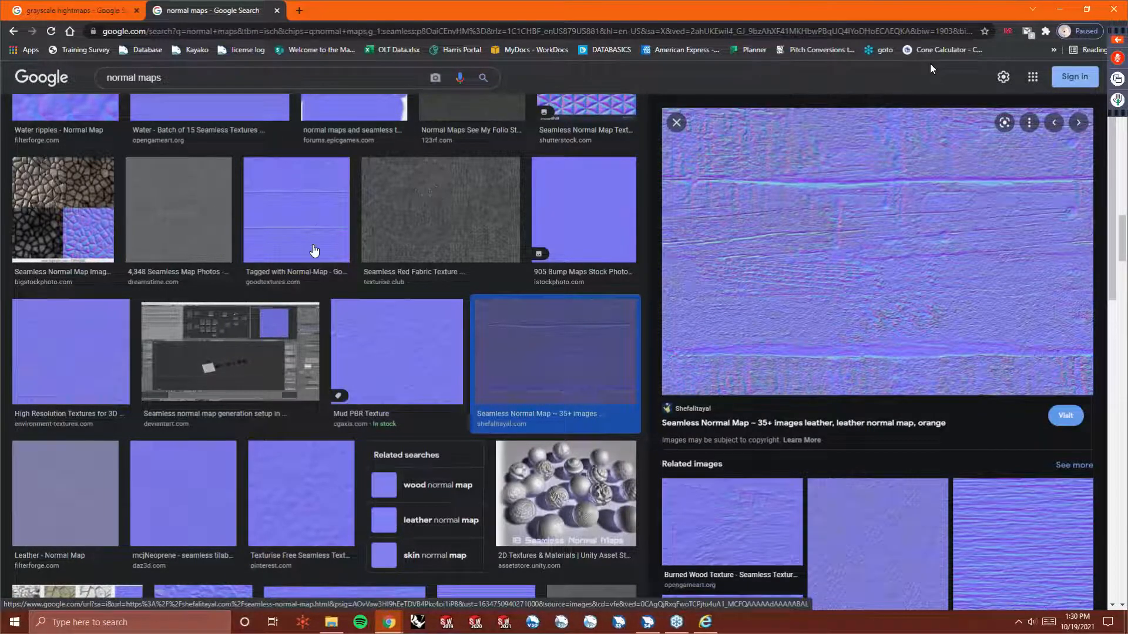
scroll(319, 213, up, 10)
scroll(636, 108, up, 2)
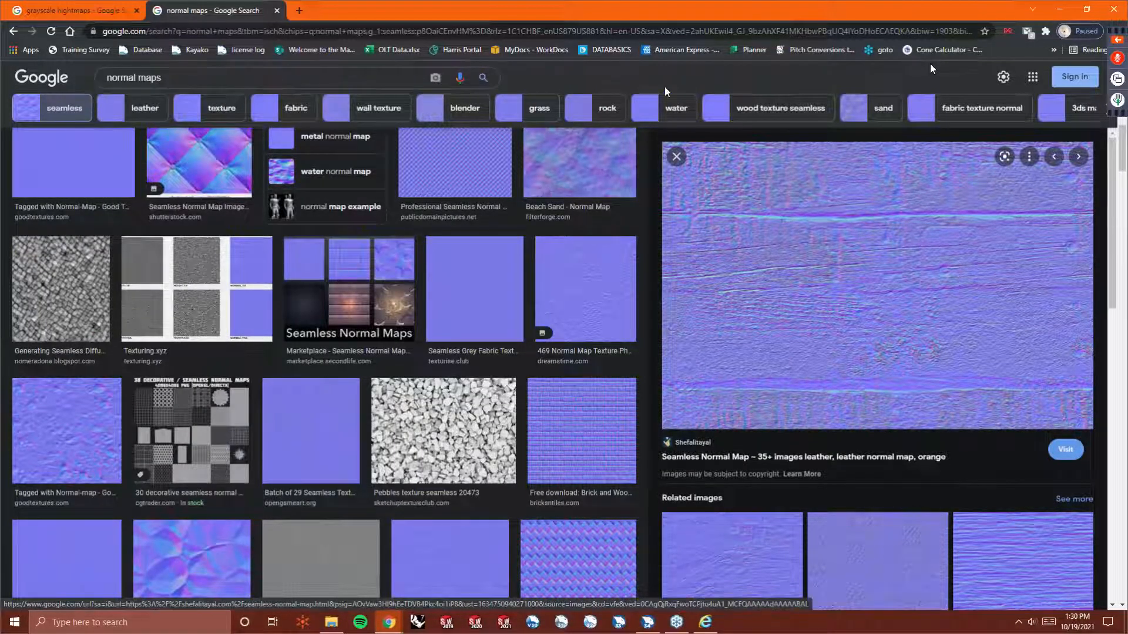
key(Escape)
click(414, 160)
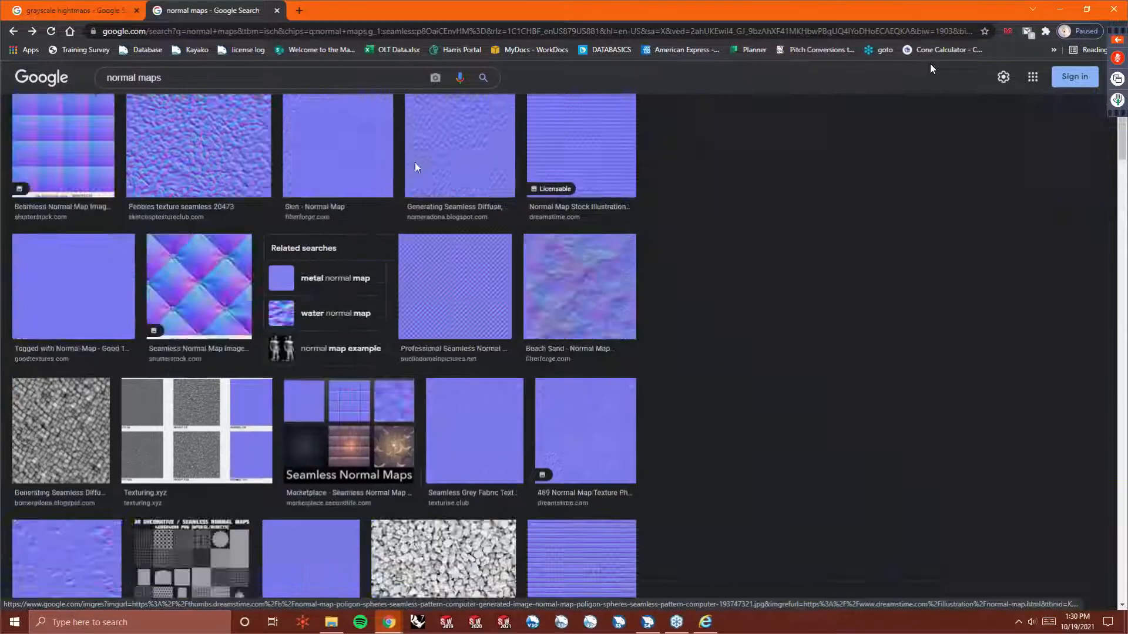
key(Escape)
key(alt+Left)
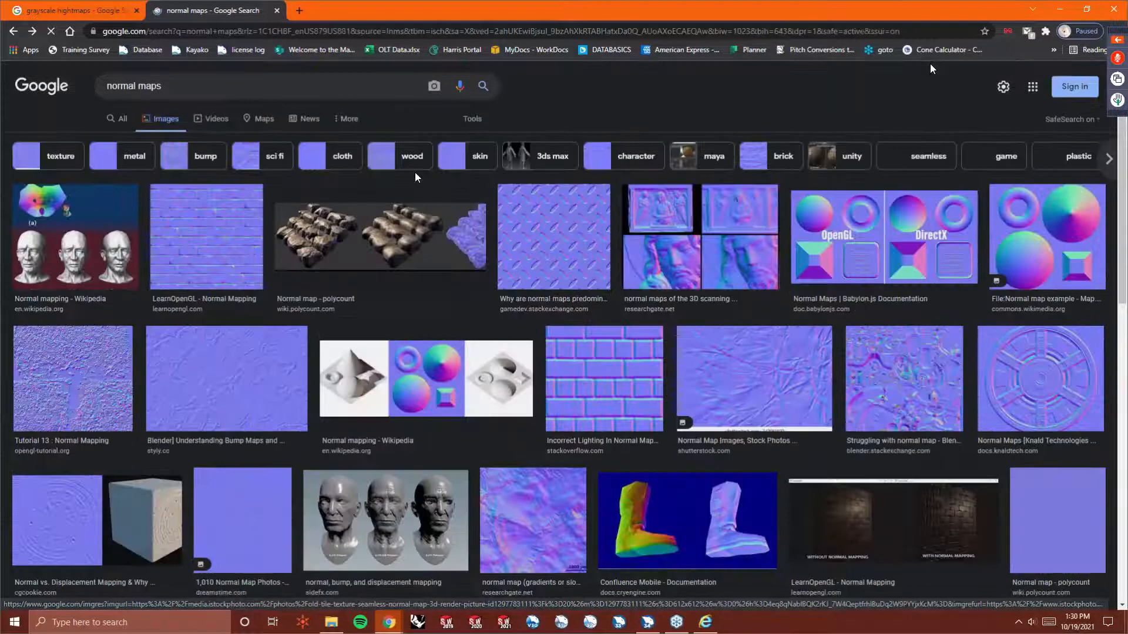
Save the LearnOpenGL brick normal map as normal_mapping_normal_map PNG in the bobcad Texture folder.
click(170, 246)
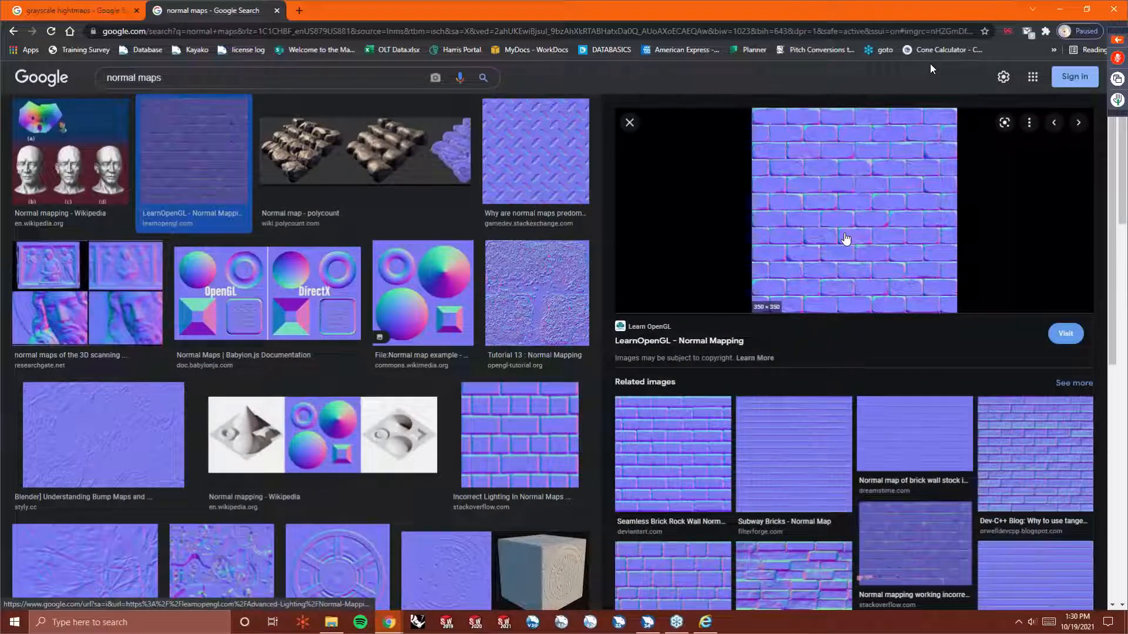
right_click(844, 233)
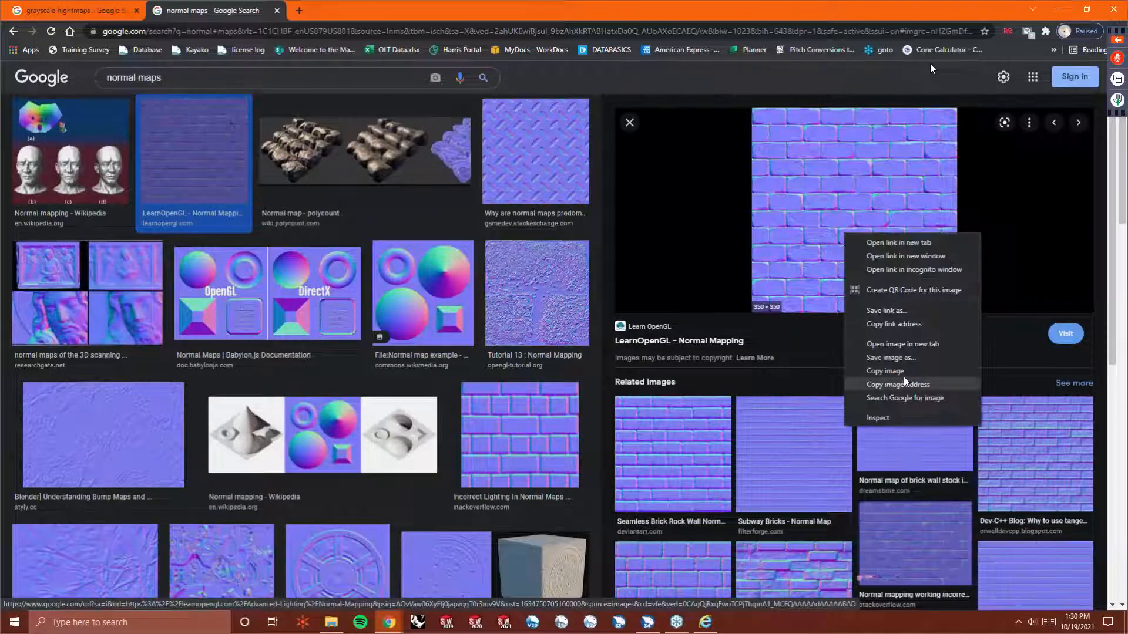
click(905, 357)
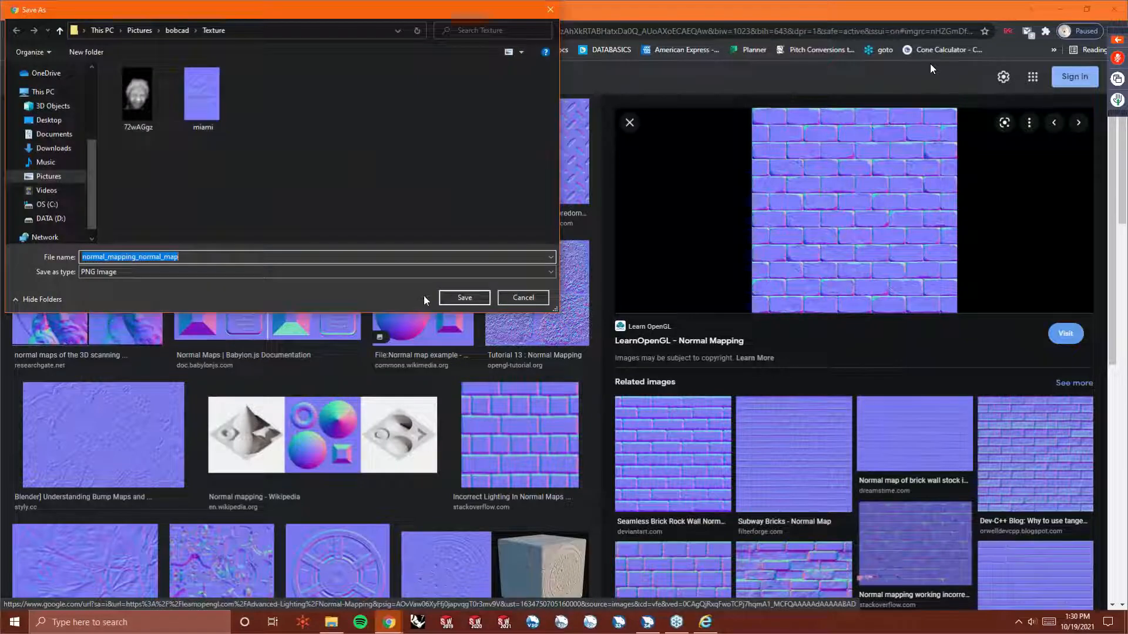
click(478, 297)
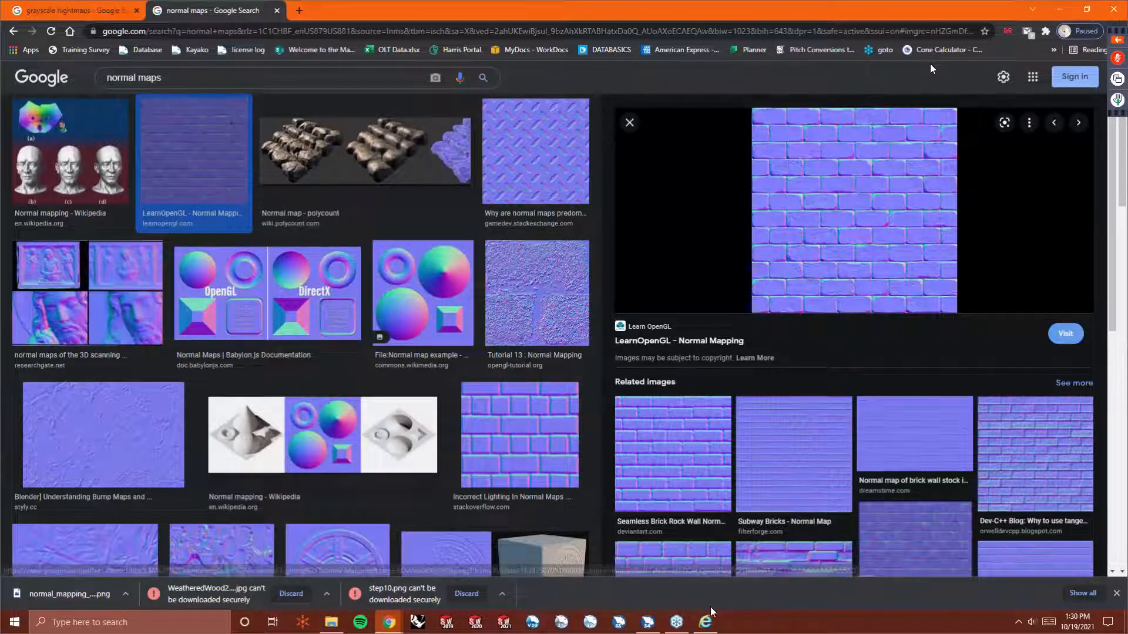
click(1117, 593)
Switch to BobCAD-CAM, create a new document and start an Emboss from Image on its emboss model.
click(1059, 9)
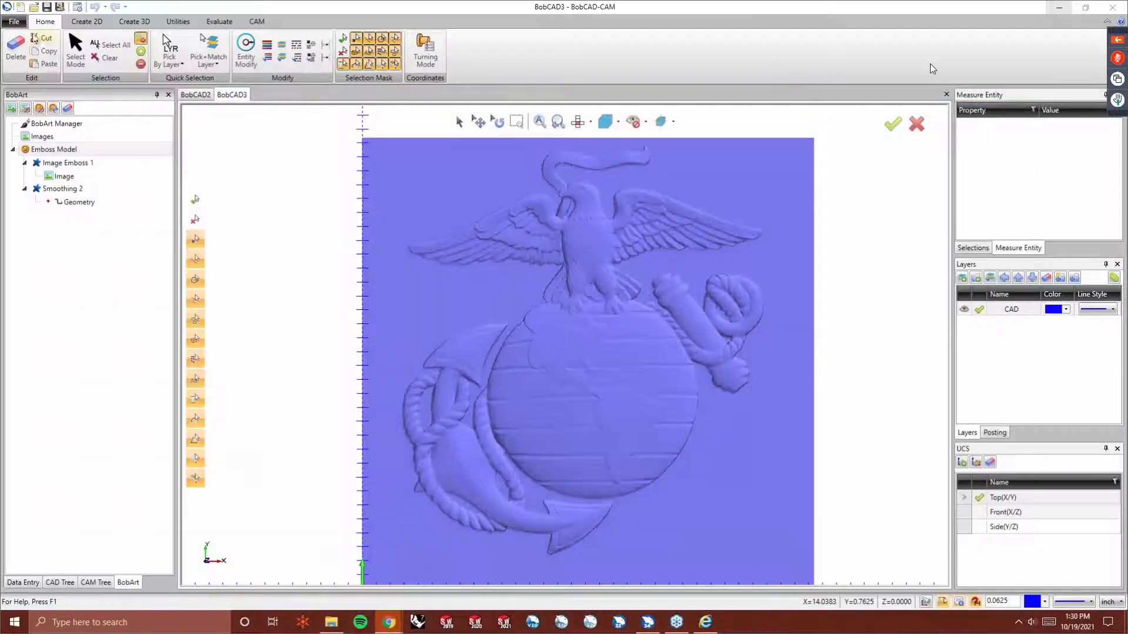
click(20, 7)
right_click(71, 149)
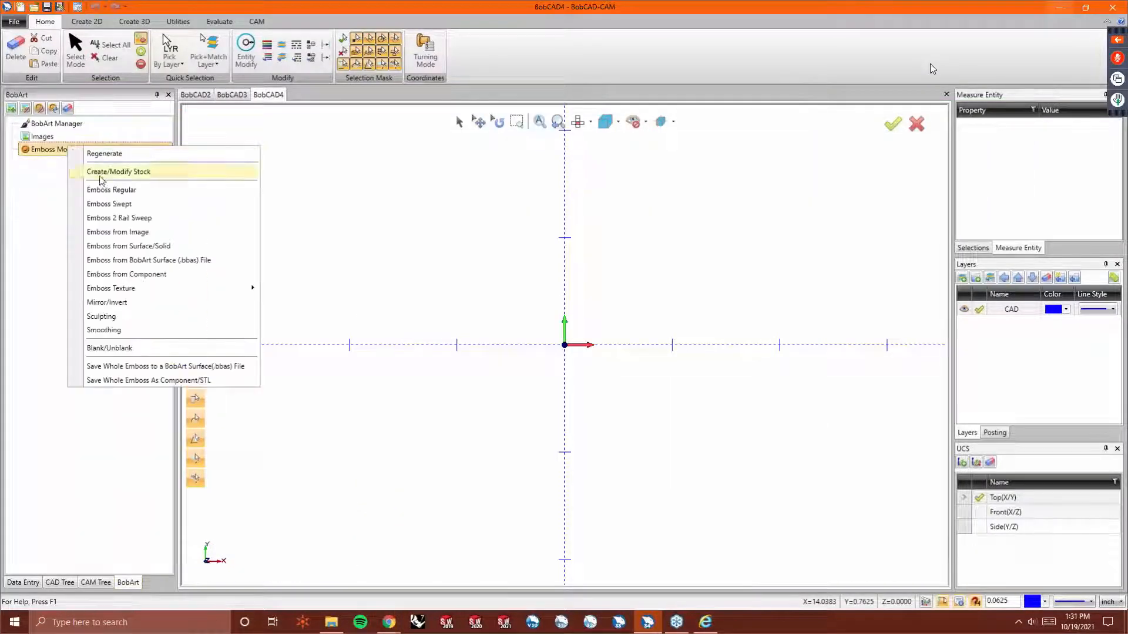
click(138, 233)
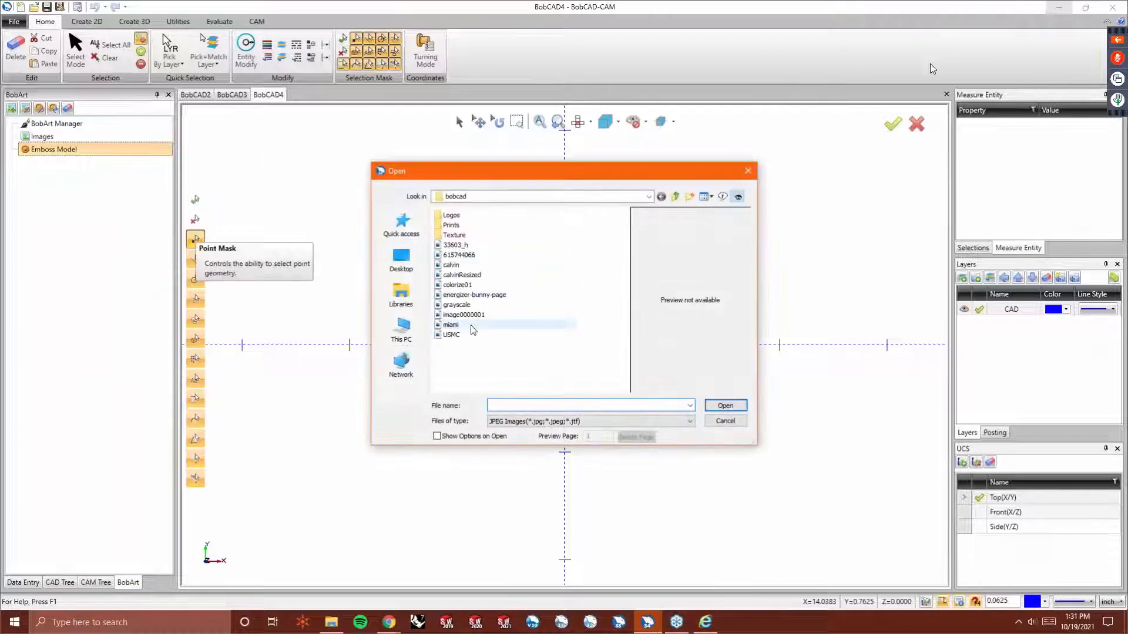
Show all file types in the Texture folder, load normal_mapping_normal_map and create the emboss with the default stock and emboss settings.
double_click(464, 235)
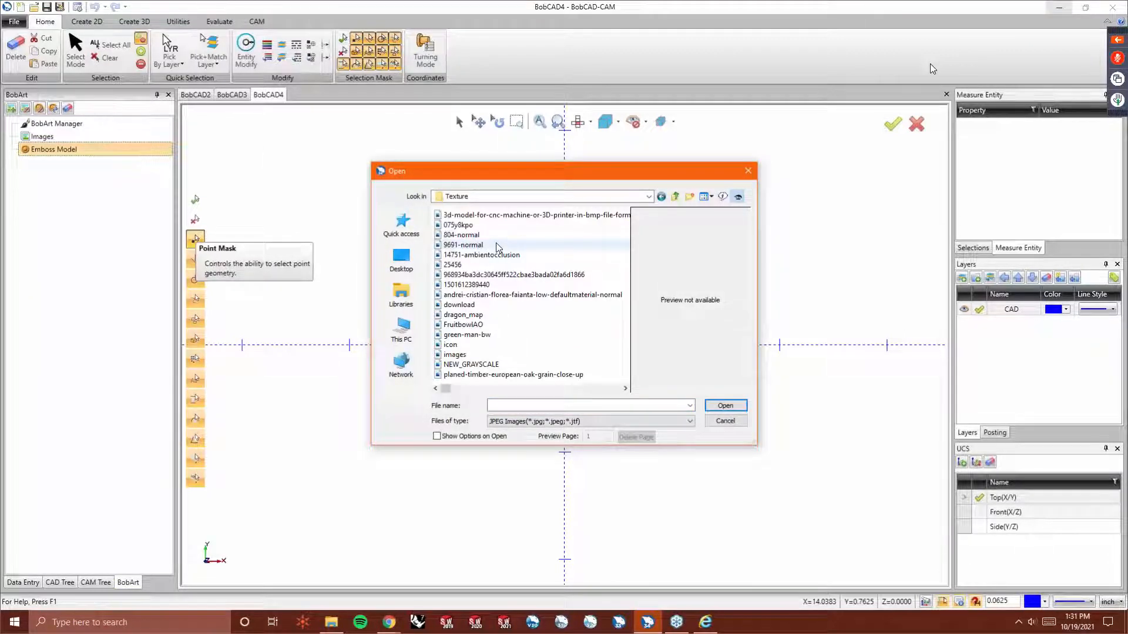
scroll(543, 322, down, 5)
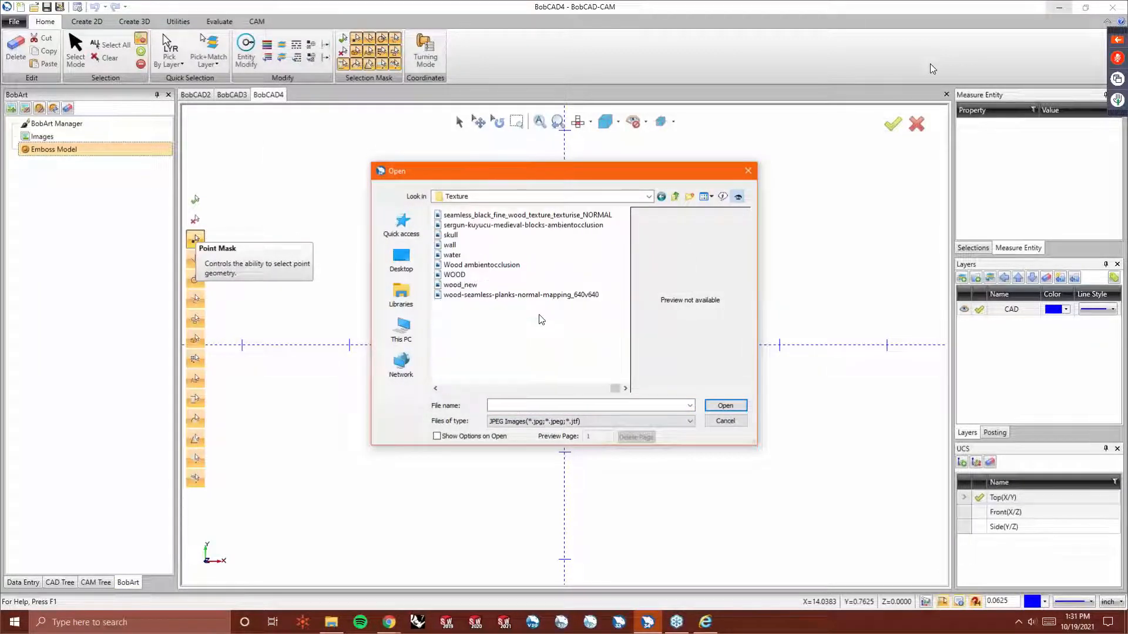
scroll(505, 306, up, 5)
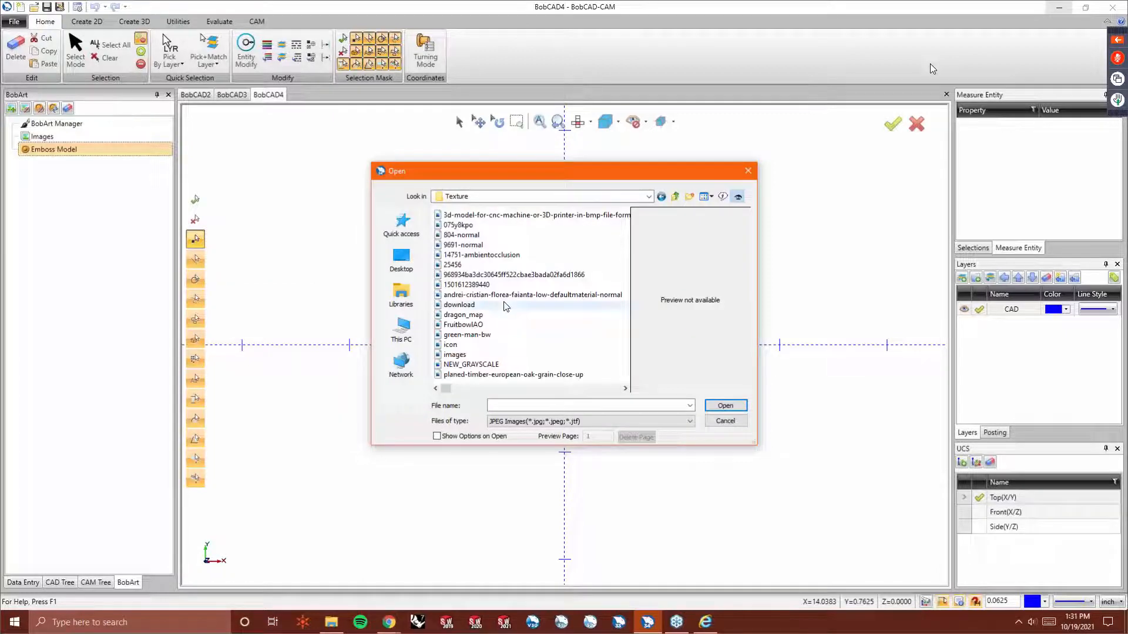
click(689, 421)
scroll(683, 421, down, 3)
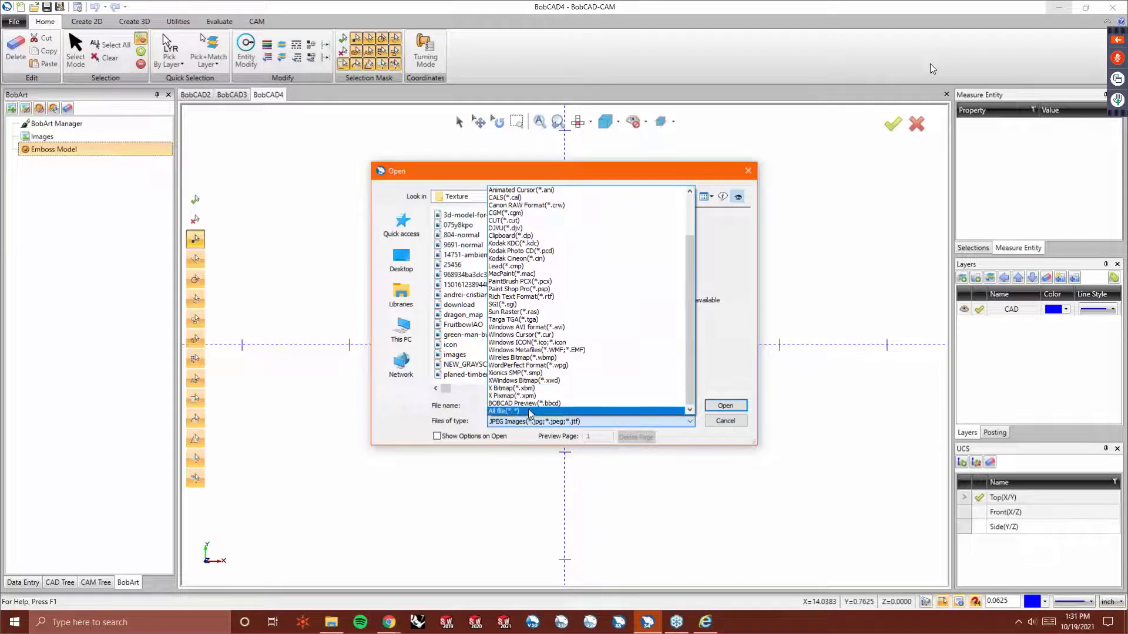
click(530, 415)
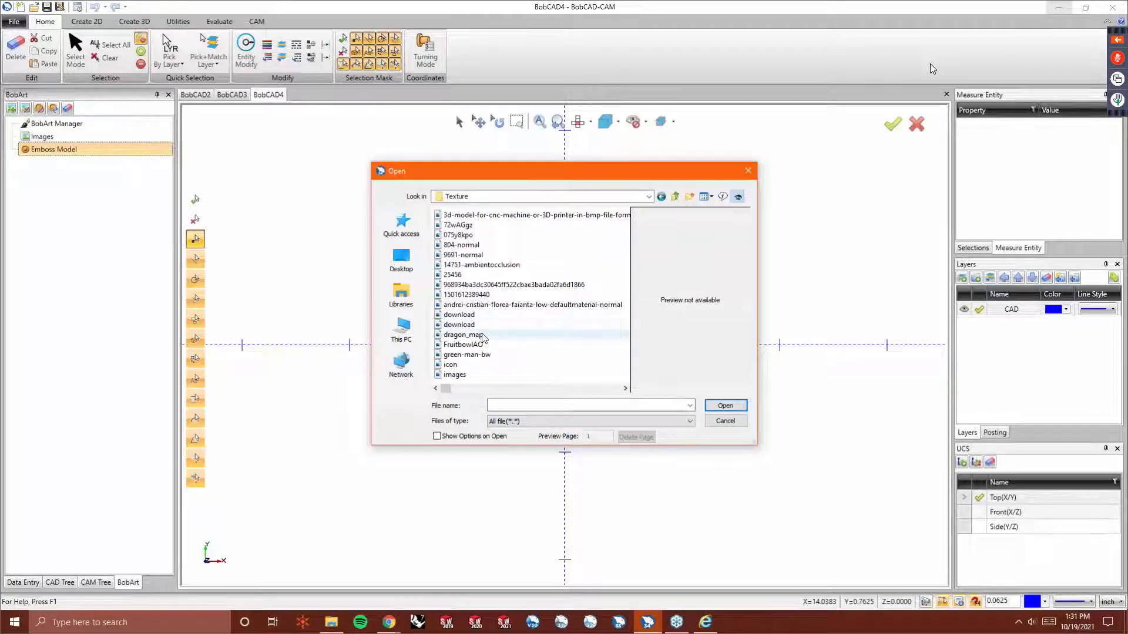
scroll(482, 337, down, 5)
click(491, 235)
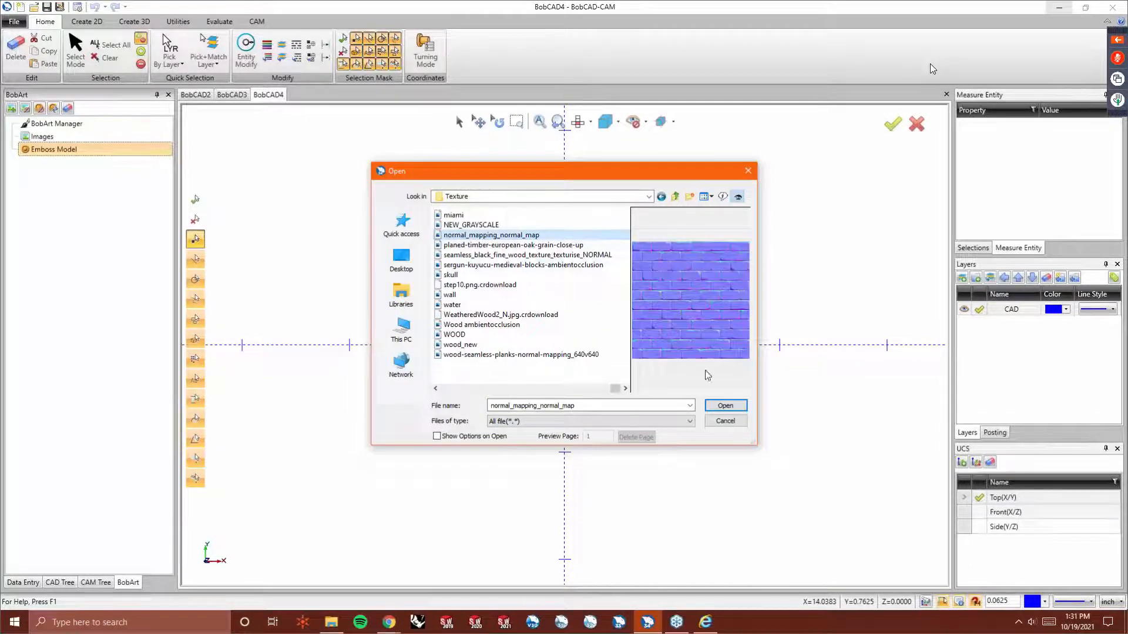
click(720, 406)
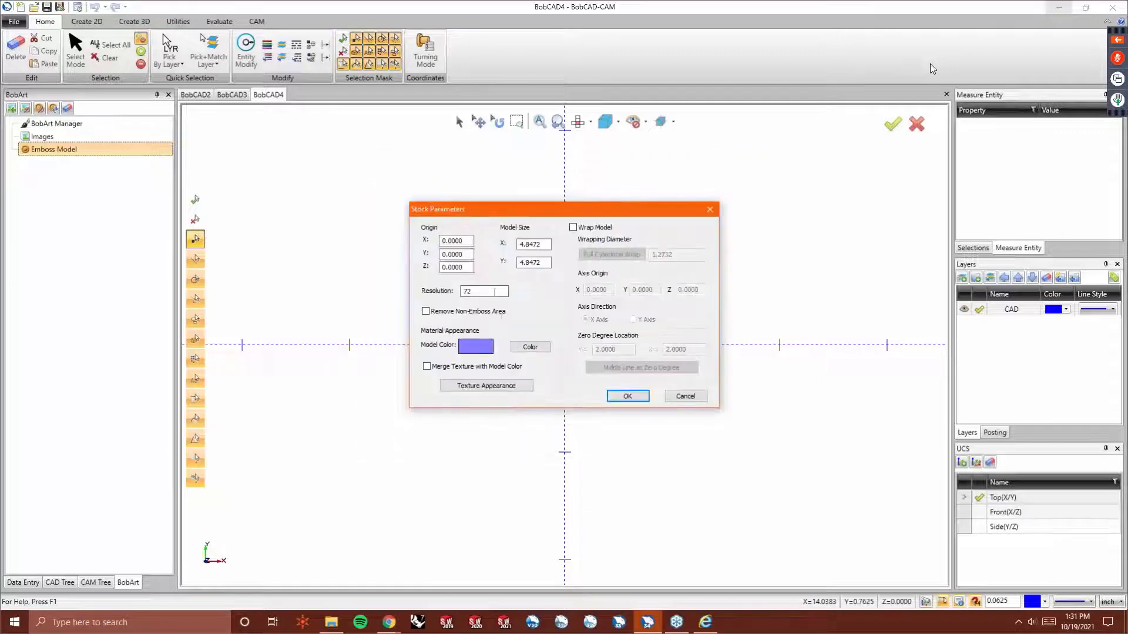
click(628, 394)
click(621, 365)
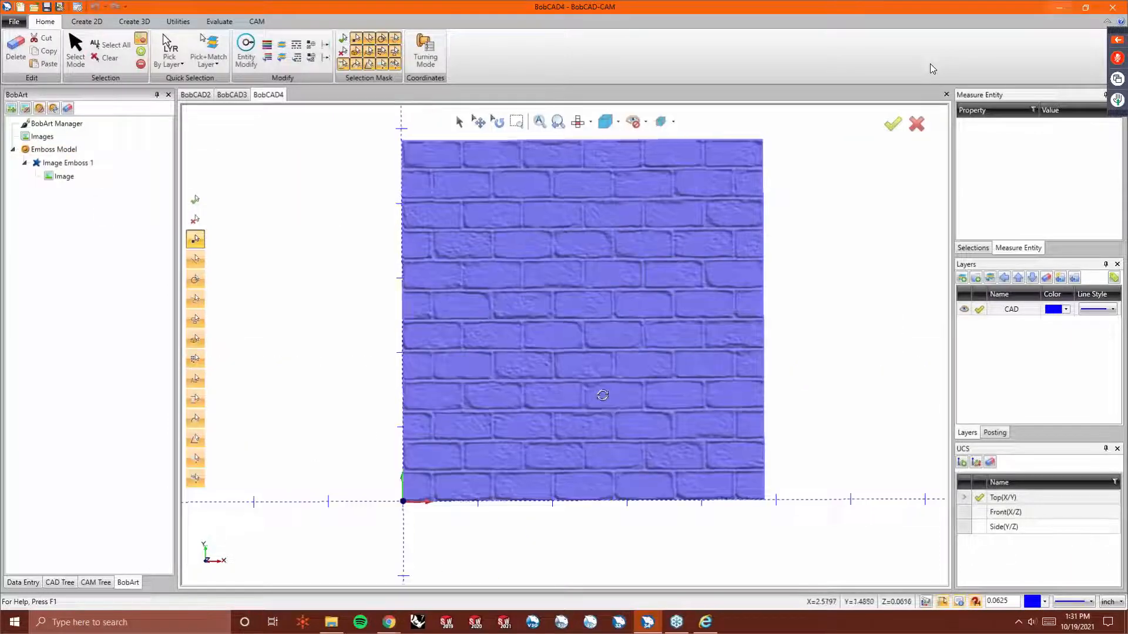
Examine the brick relief from the top and isometric views and up close along its edge.
middle_drag(601, 390, 625, 358)
key(ctrl+t)
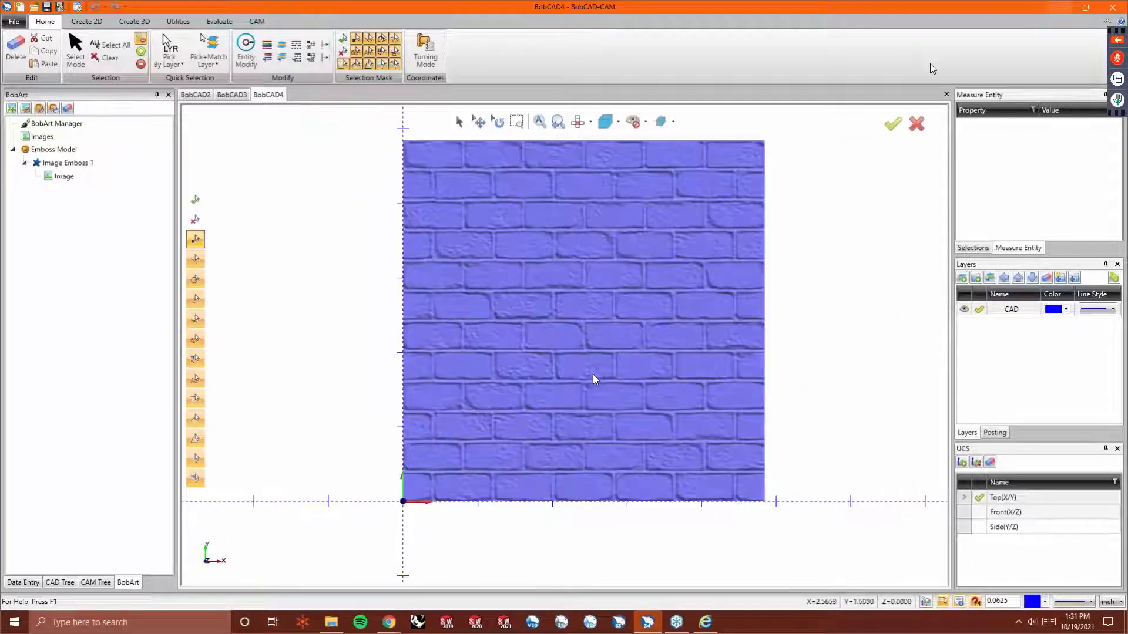
middle_drag(616, 419, 626, 358)
key(ctrl+i)
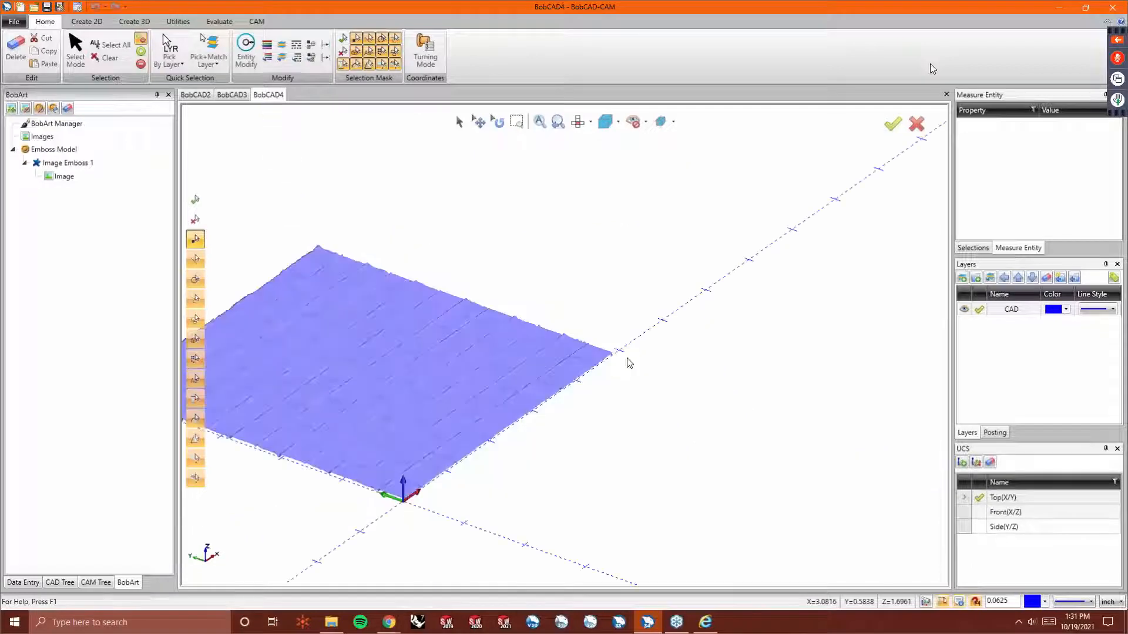
scroll(533, 320, up, 10)
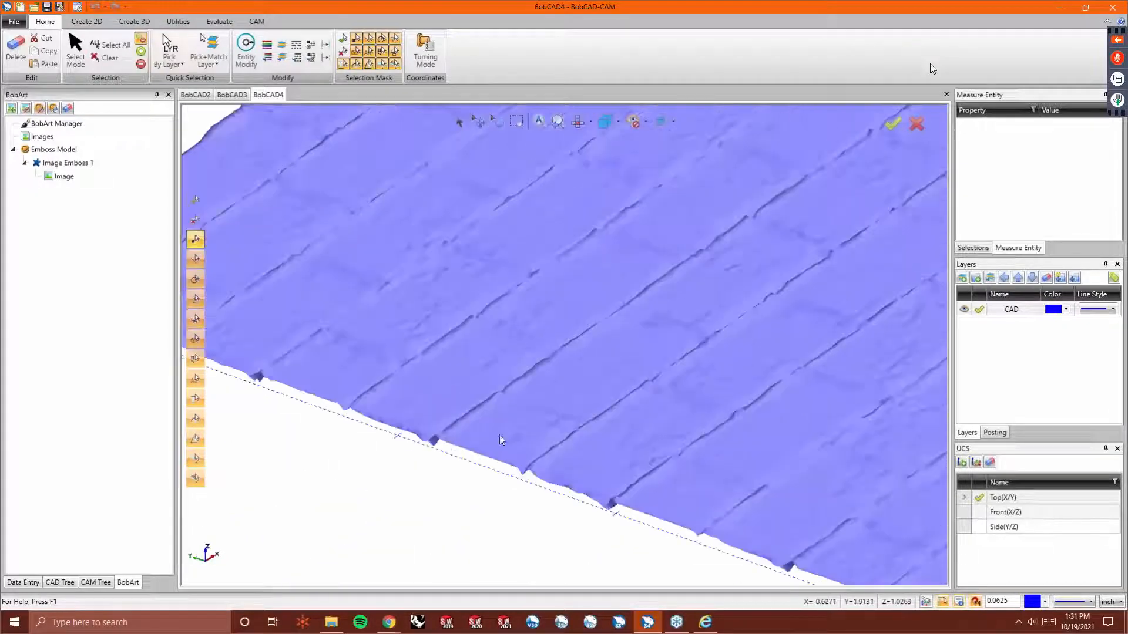
middle_drag(506, 466, 533, 453)
key(ctrl+t)
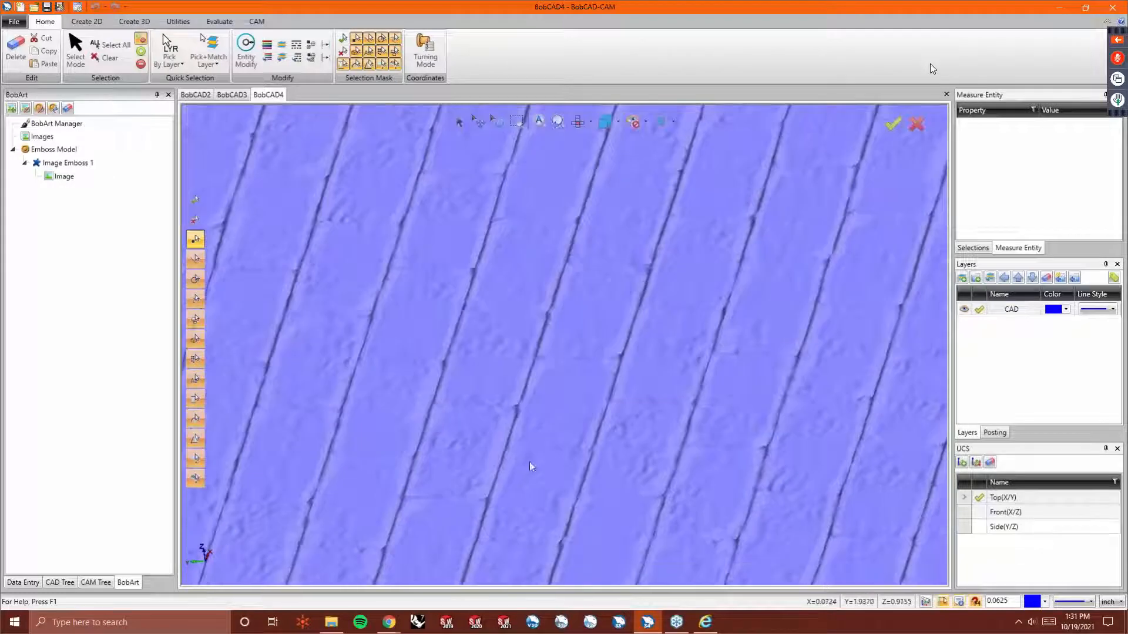
Increase the Z depth of the brick image emboss and regenerate the emboss model.
right_click(53, 165)
click(94, 175)
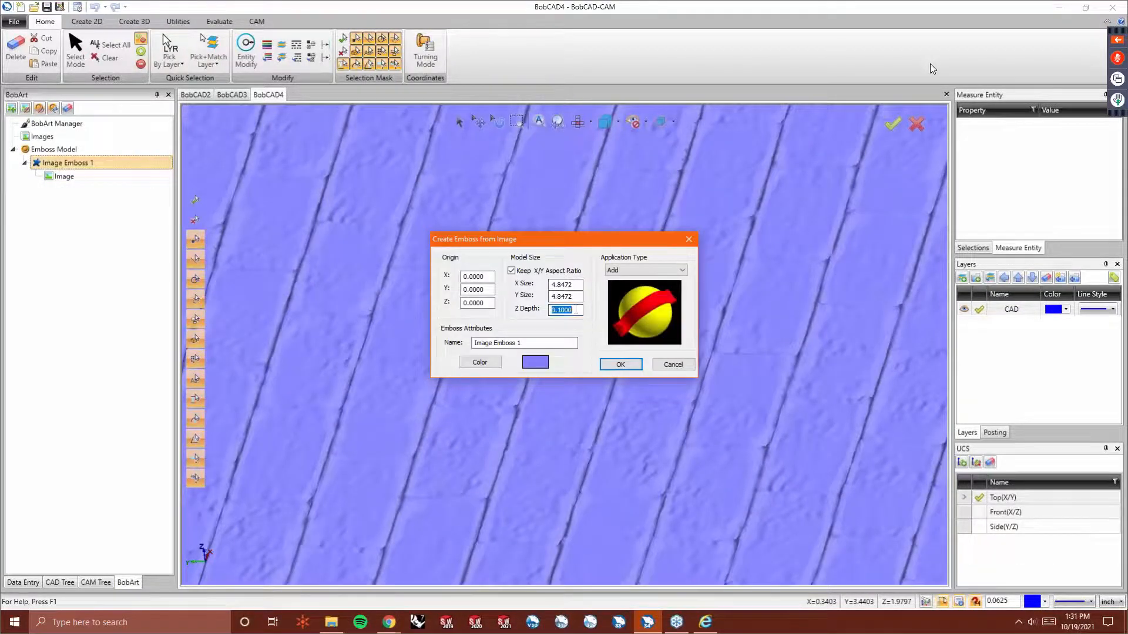
key(Return)
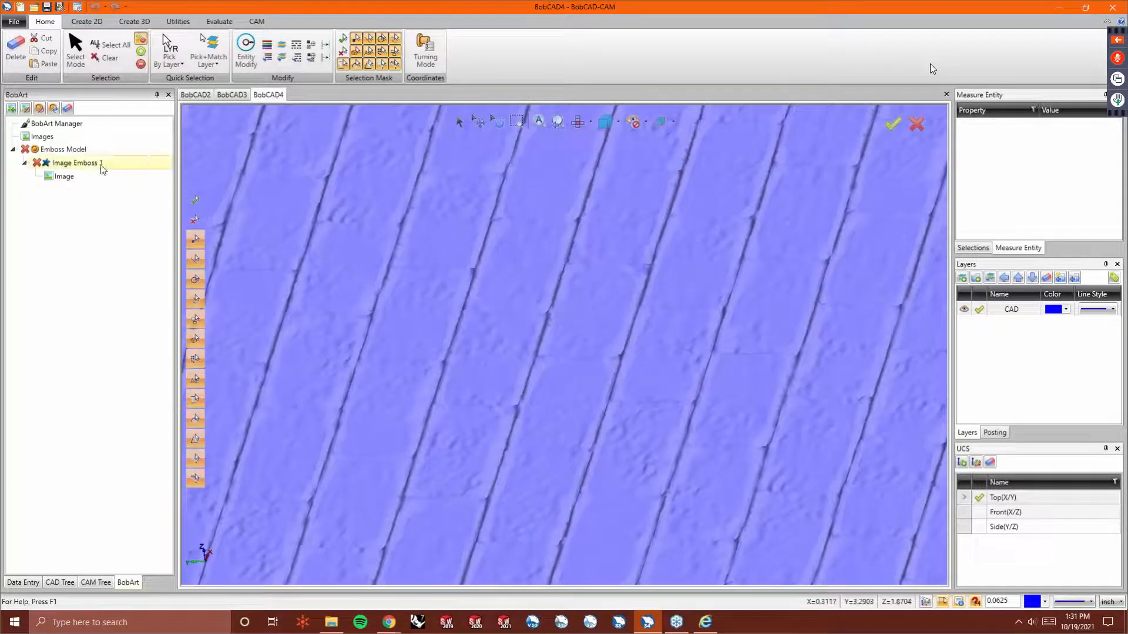
right_click(62, 149)
click(88, 160)
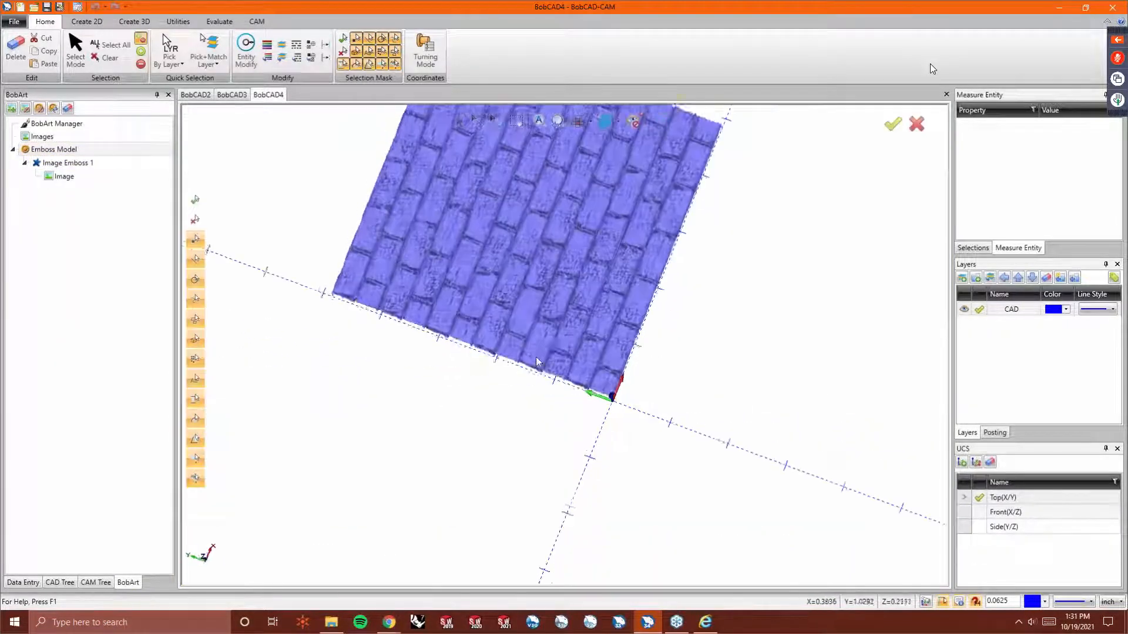
Examine the depth and surface detail of the regenerated brick relief from several angles.
middle_drag(535, 357, 588, 339)
middle_drag(826, 278, 830, 289)
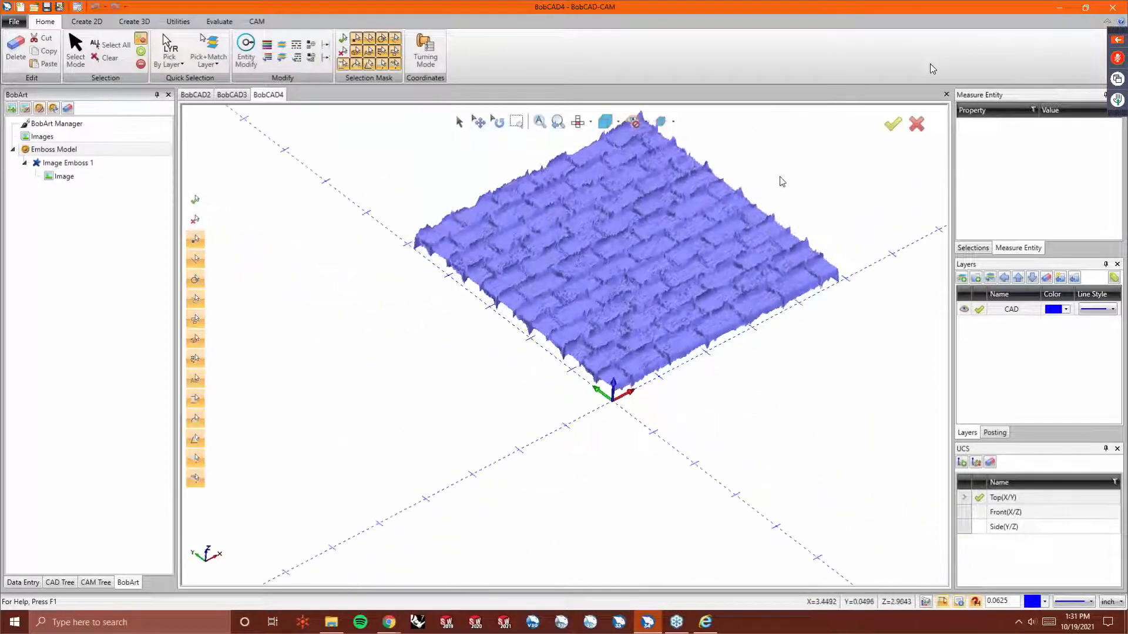
scroll(782, 181, up, 4)
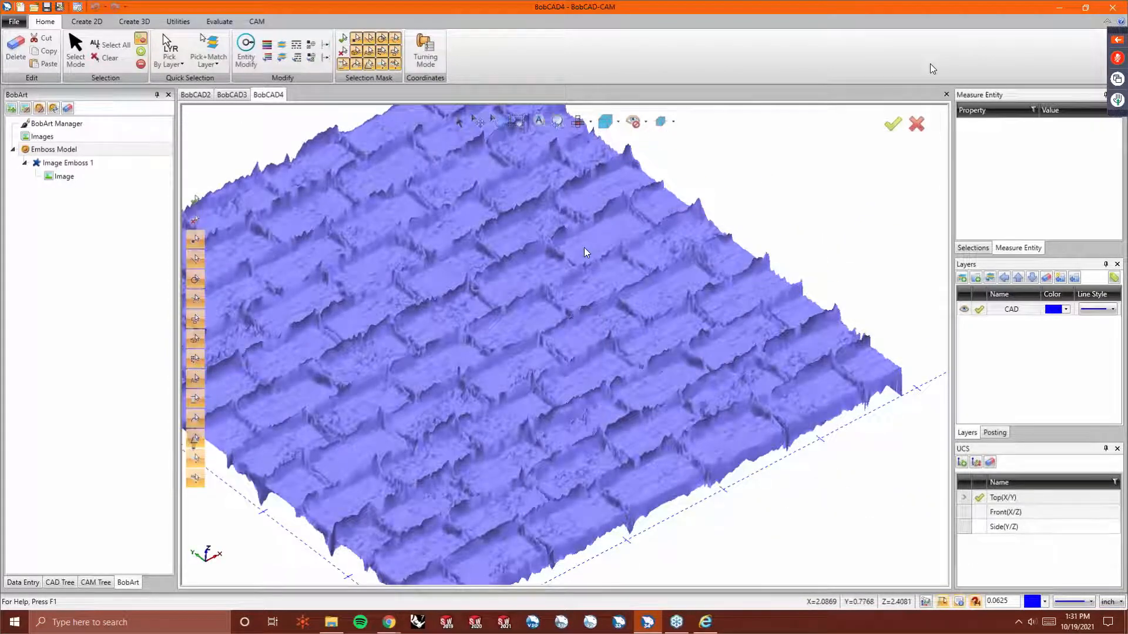
scroll(522, 244, down, 3)
middle_drag(522, 244, 640, 247)
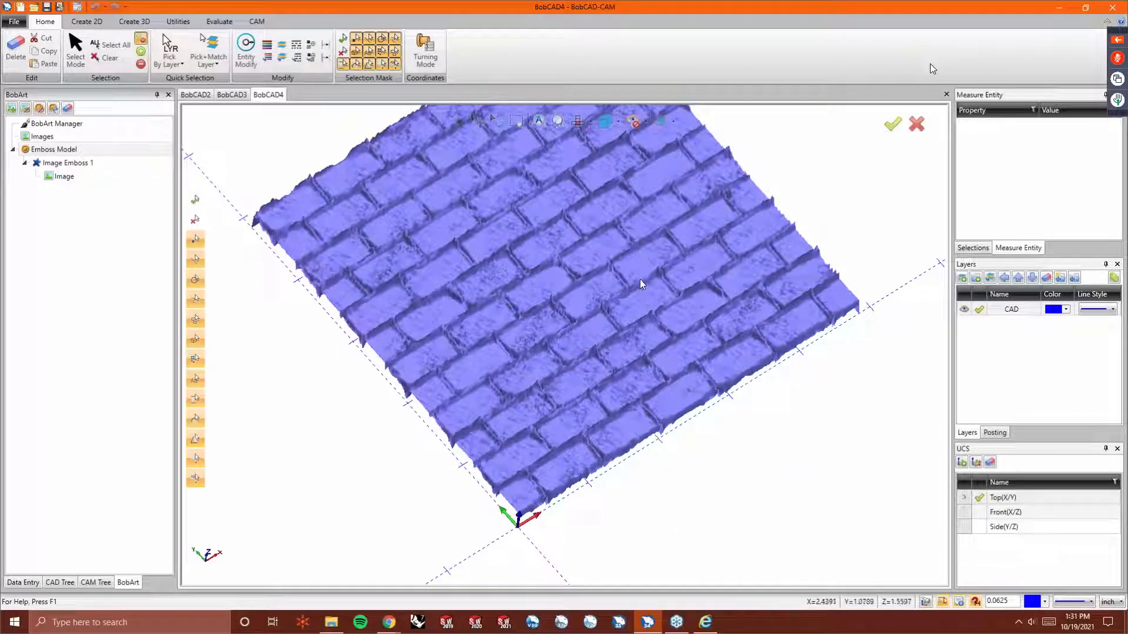
Reduce the Z depth of the brick image emboss, regenerate the emboss model and inspect the shallower relief up close.
right_click(80, 161)
click(97, 165)
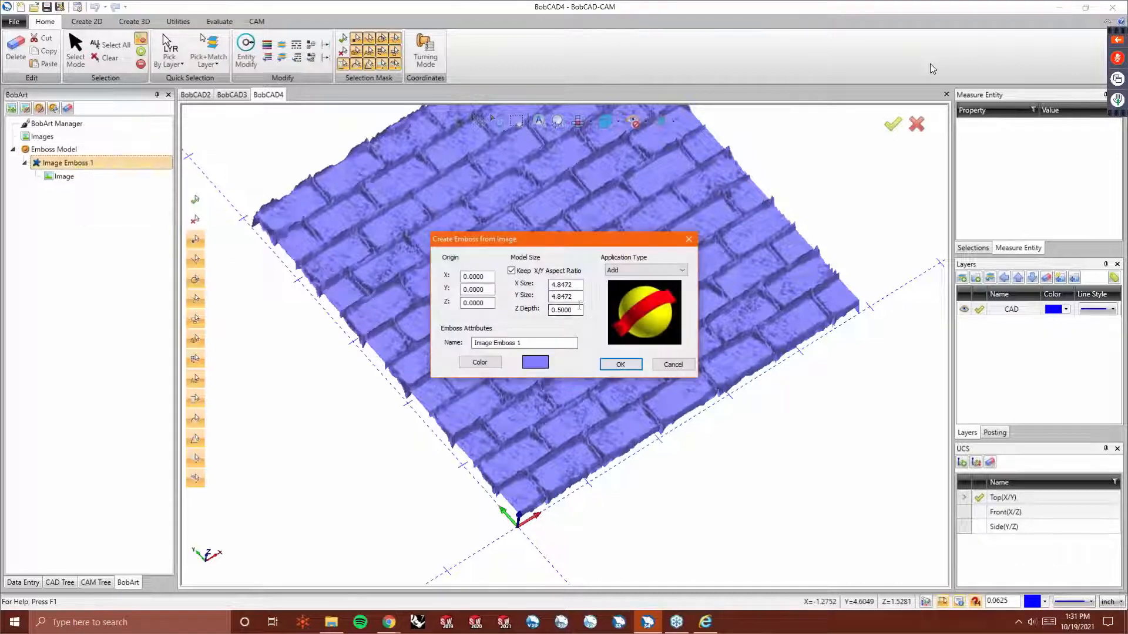
double_click(579, 310)
key(Return)
right_click(62, 139)
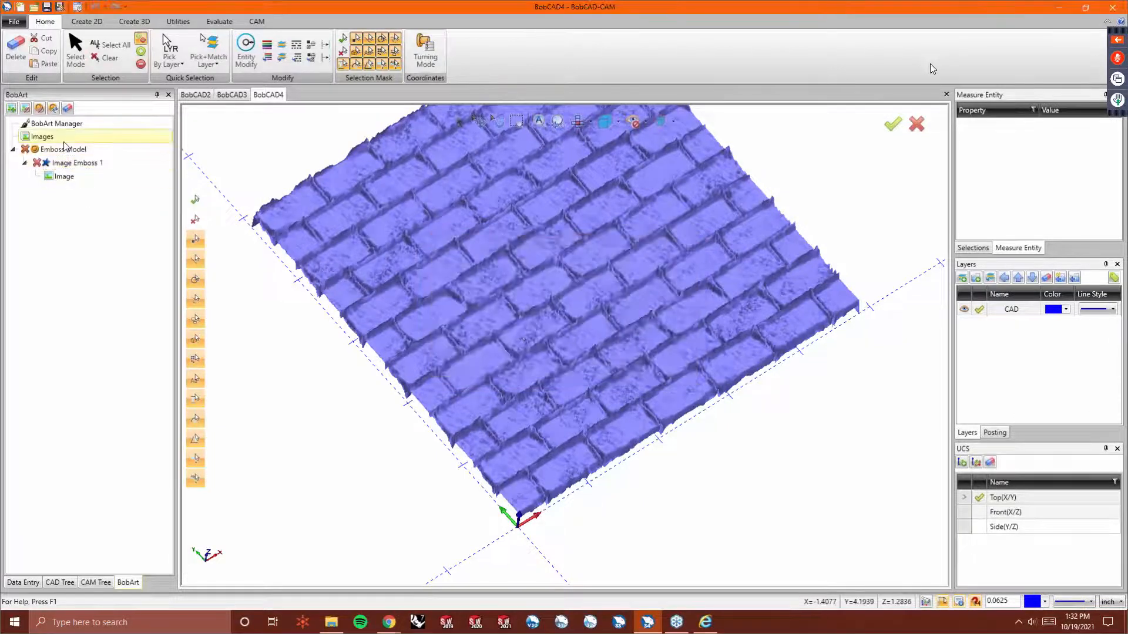
right_click(52, 152)
click(66, 157)
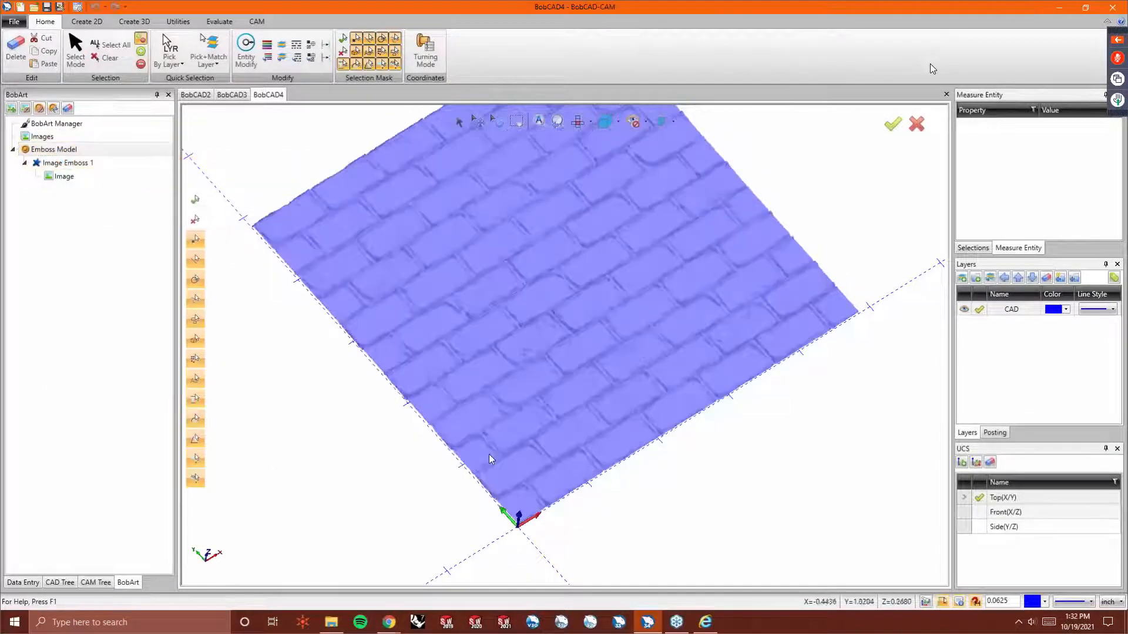
middle_drag(564, 446, 456, 439)
scroll(447, 464, up, 5)
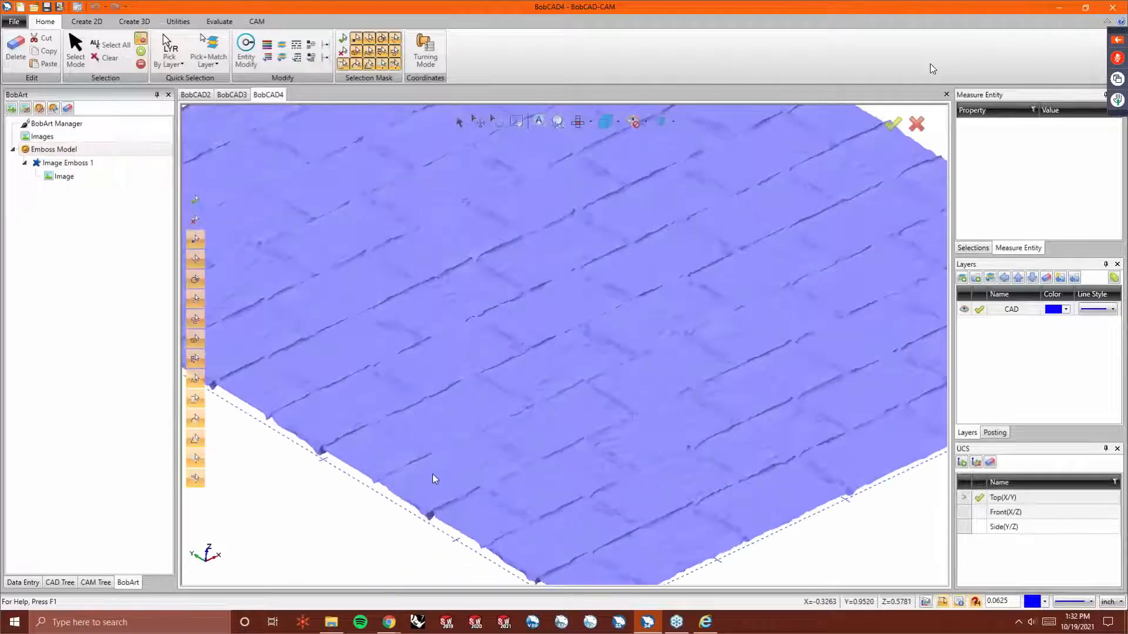
middle_drag(449, 481, 582, 428)
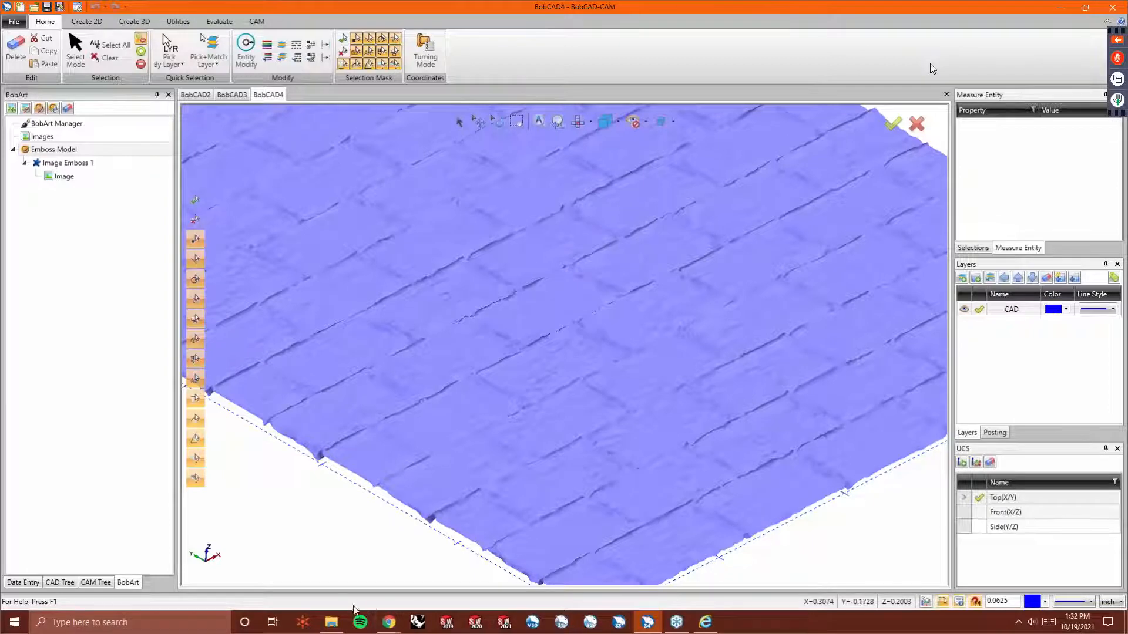
Switch to the ambient occlusion image results in Chrome and open the grayscale ambient occlusion painting of a woman's face.
mouse_move(389, 622)
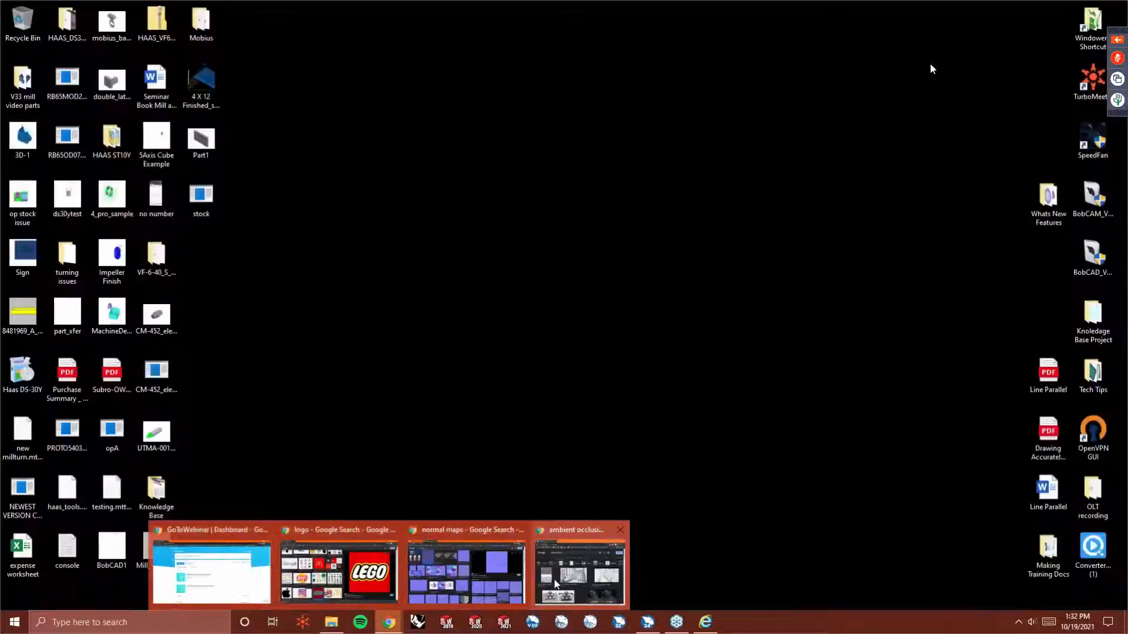
mouse_move(511, 575)
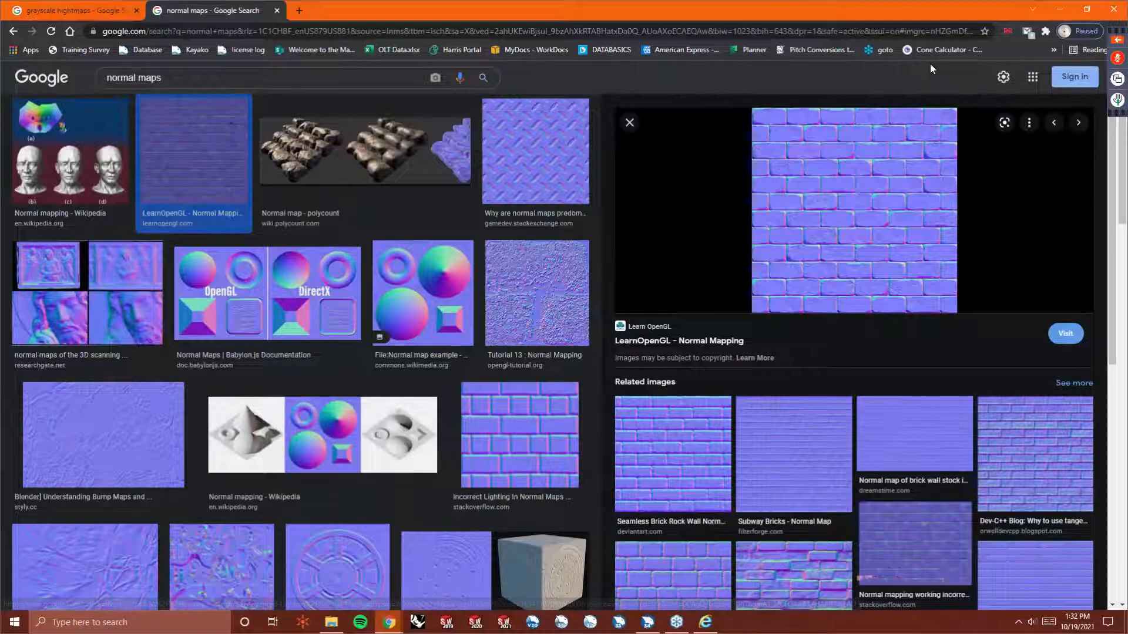
drag(1127, 311, 435, 13)
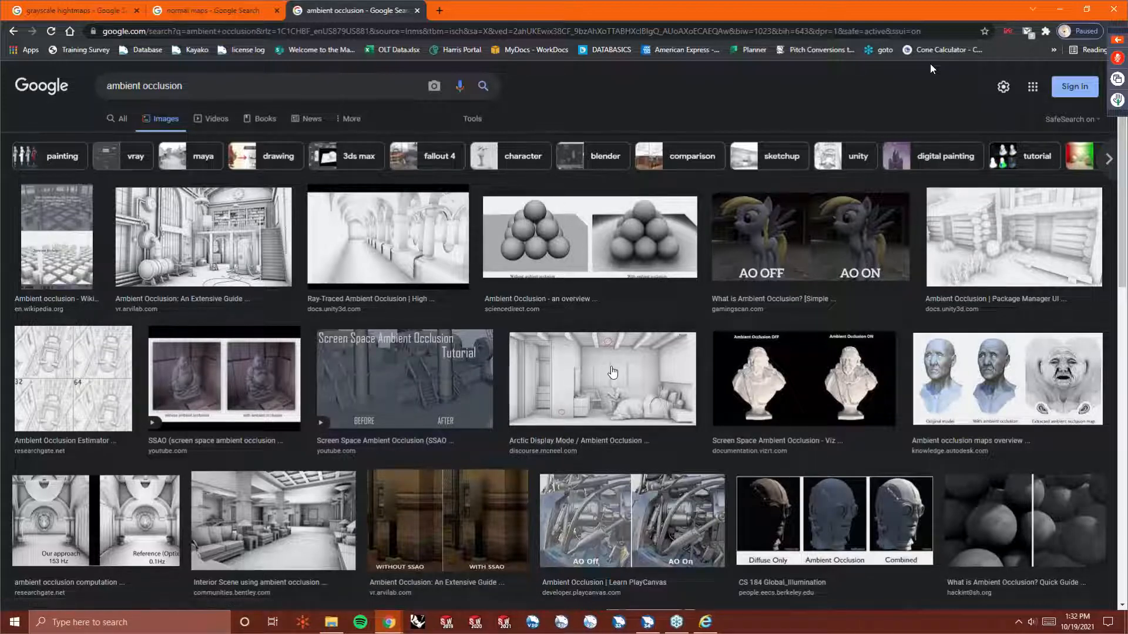
scroll(613, 372, down, 3)
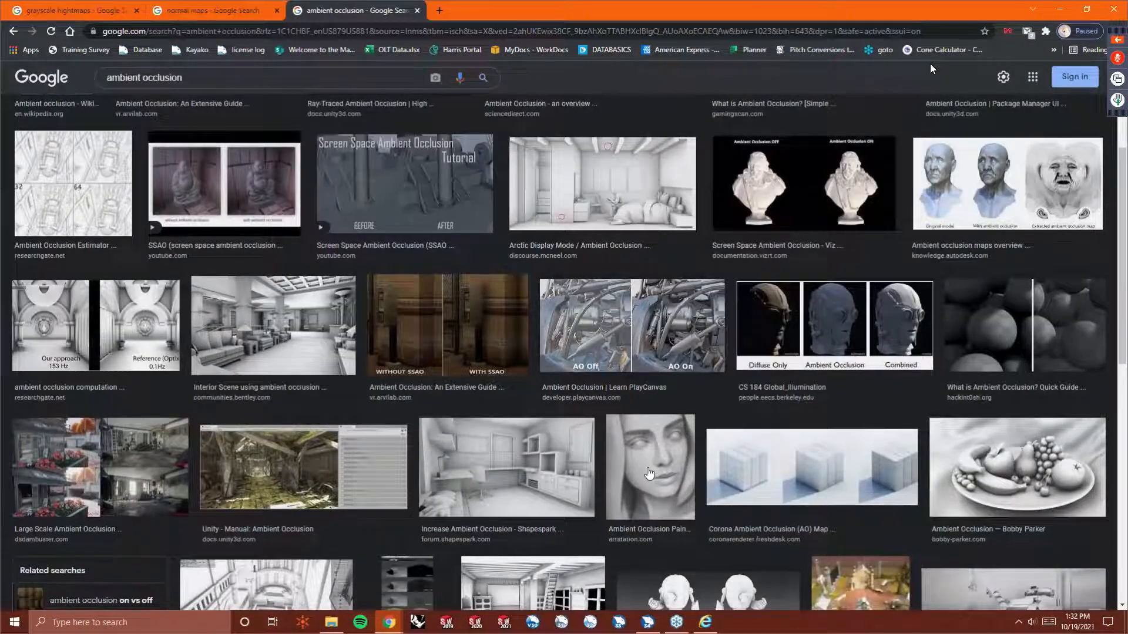
click(649, 473)
Save the portrait painting as a JPEG image in the Texture folder and return to BobCAD-CAM.
right_click(862, 432)
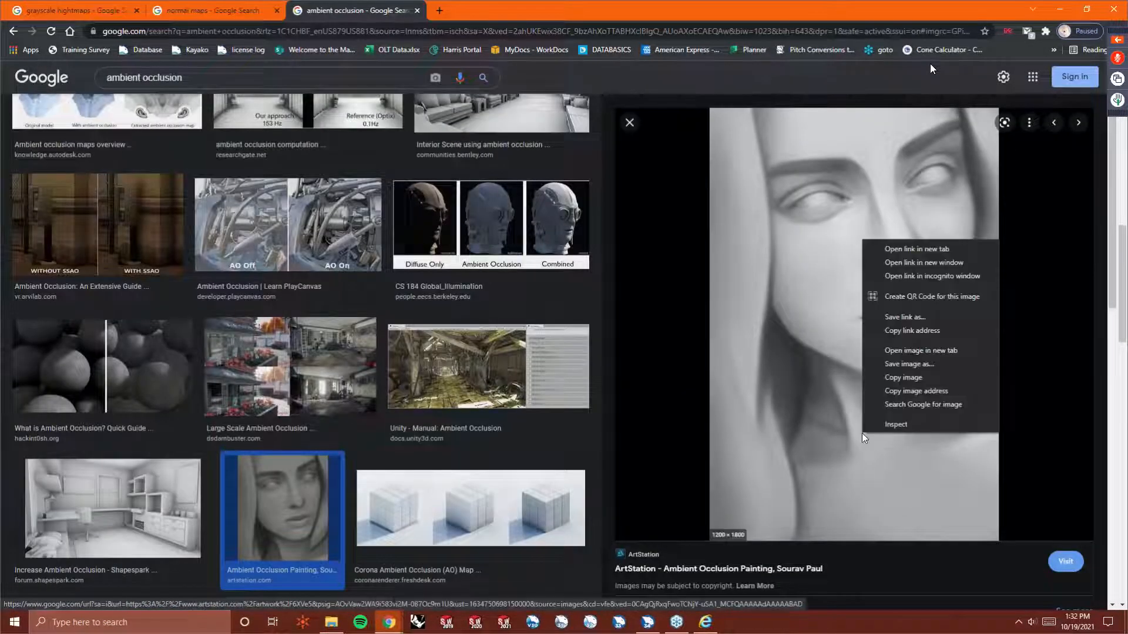
click(908, 375)
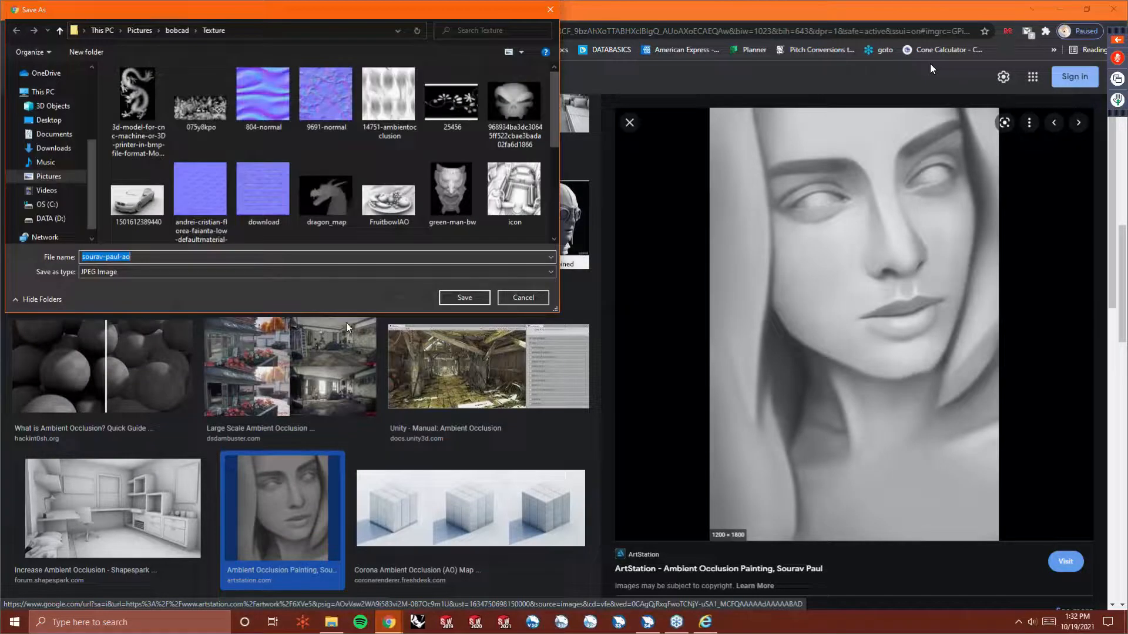
click(483, 301)
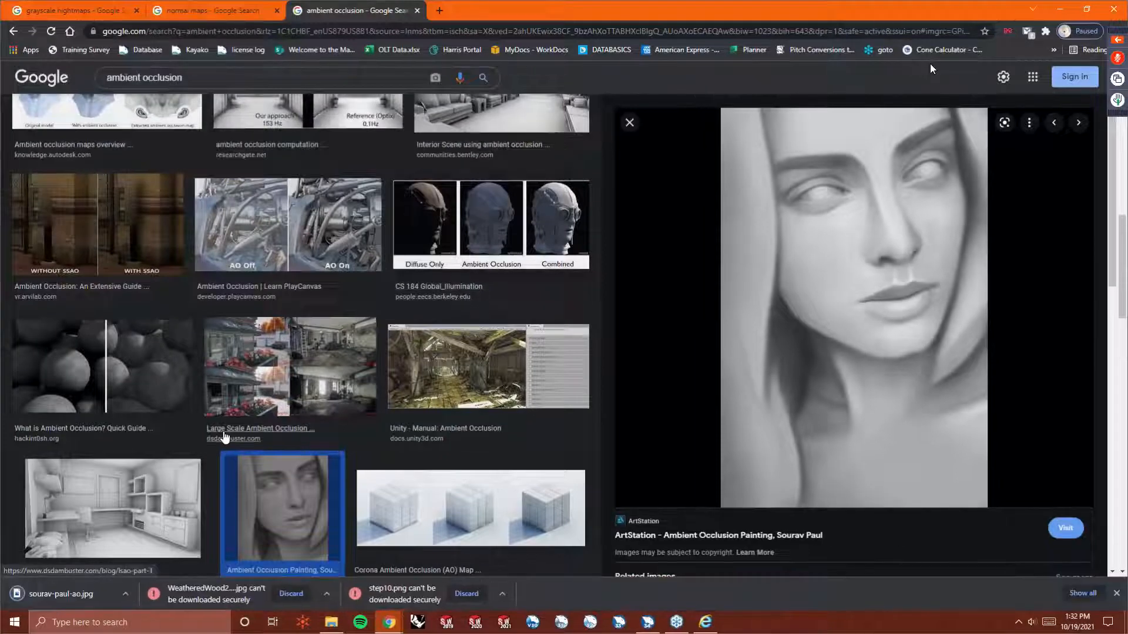
click(1058, 9)
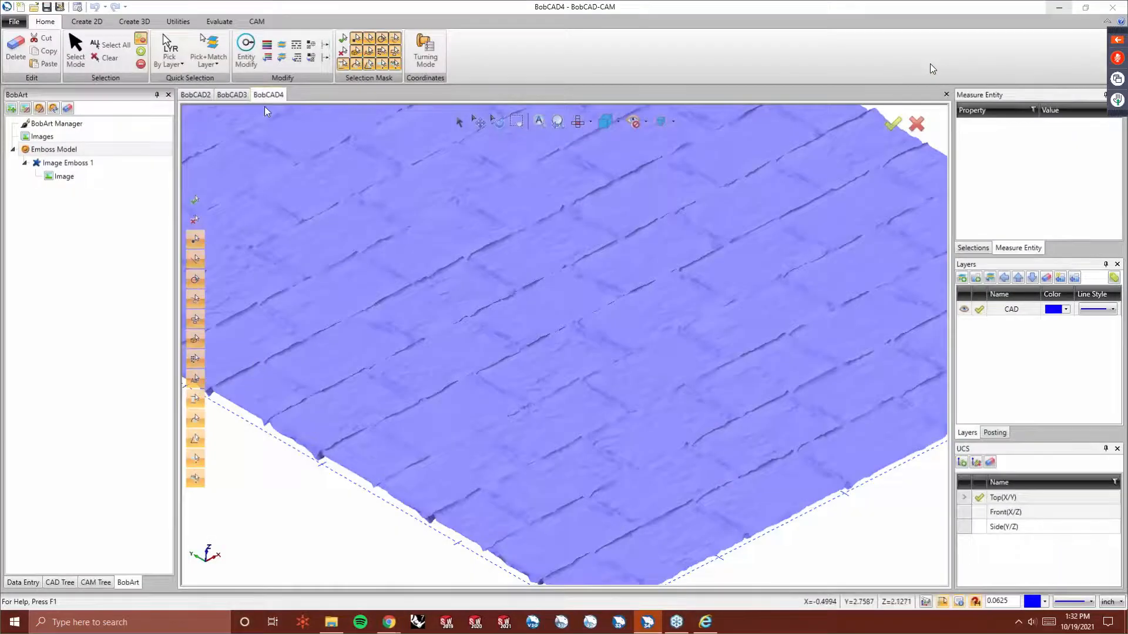
Close the brick relief drawing without saving it and start a new drawing.
scroll(471, 285, down, 2)
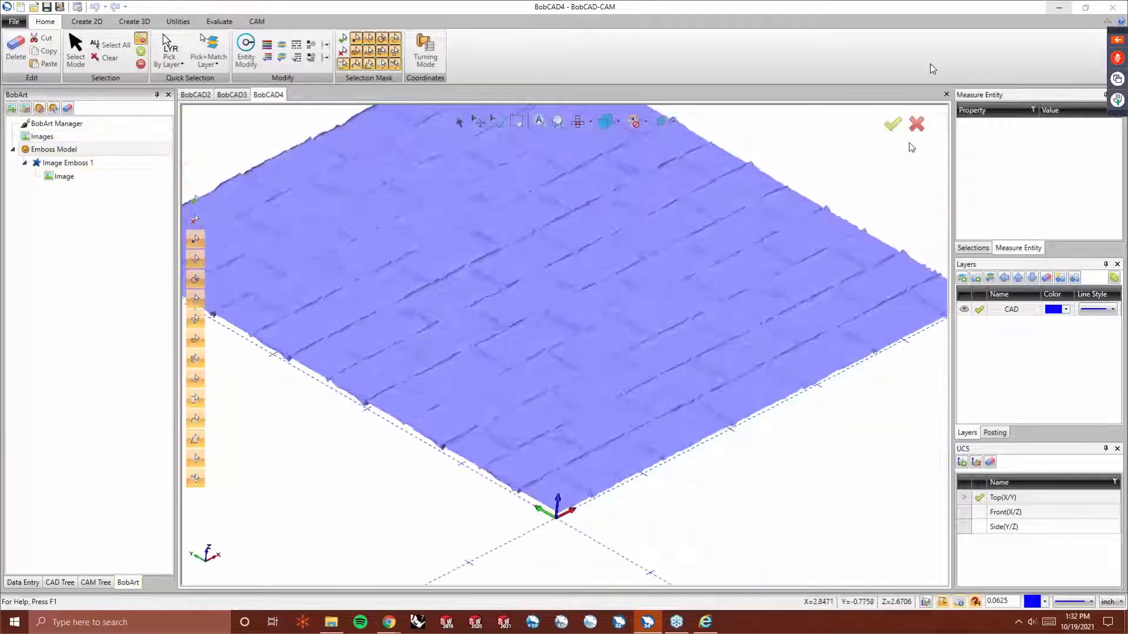
click(945, 95)
click(582, 332)
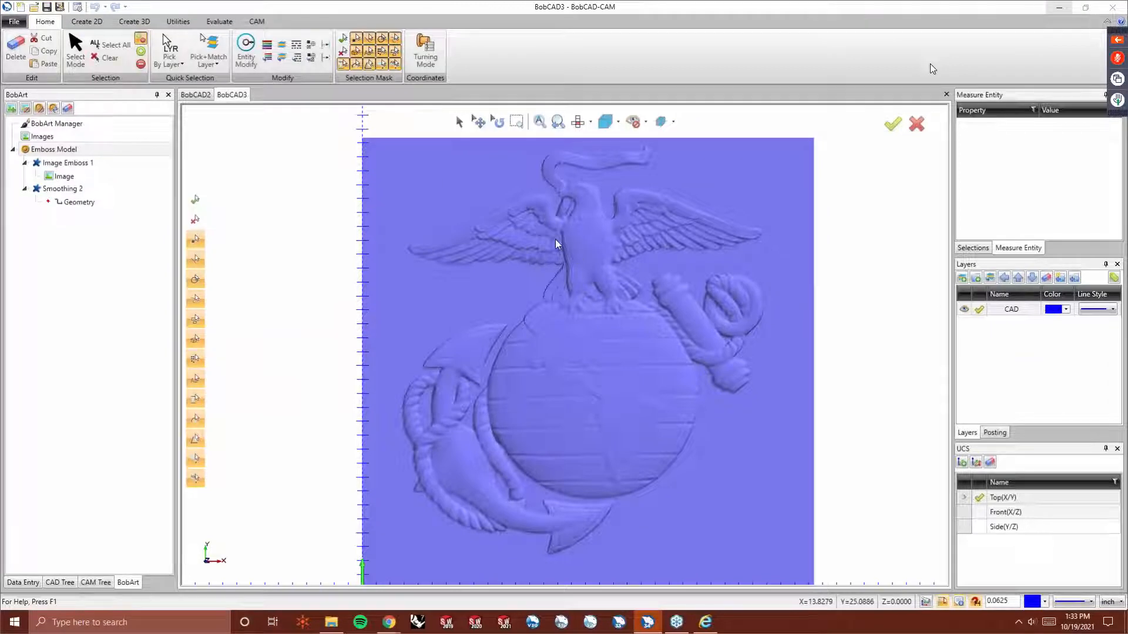
click(22, 9)
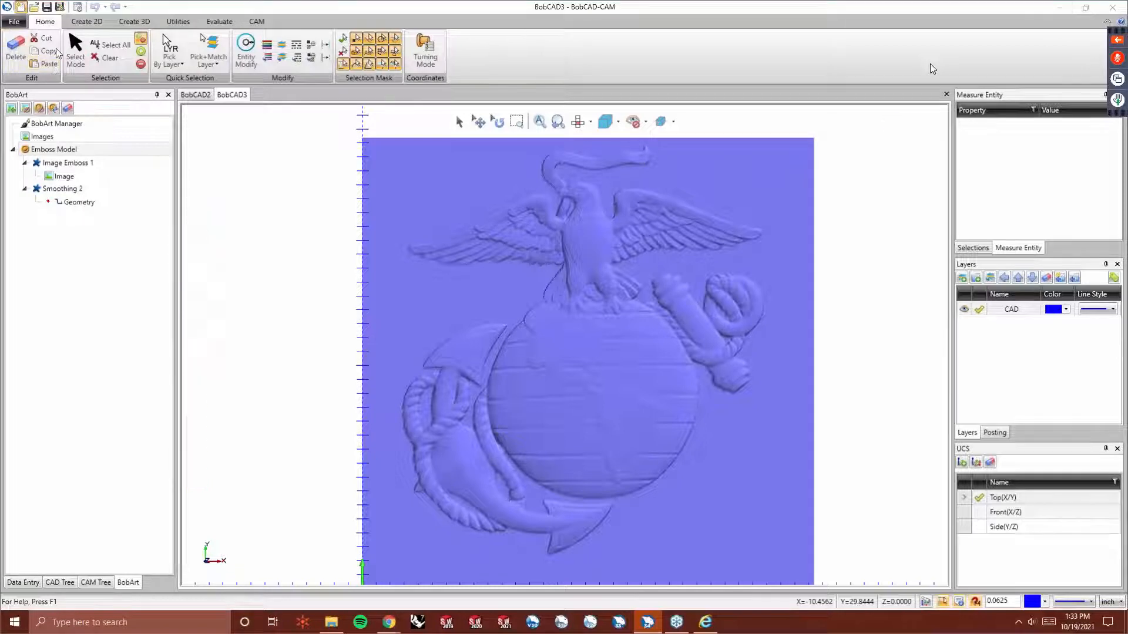
Create an emboss from the saved ambient occlusion portrait in the Texture folder, using the default stock and emboss settings.
right_click(66, 152)
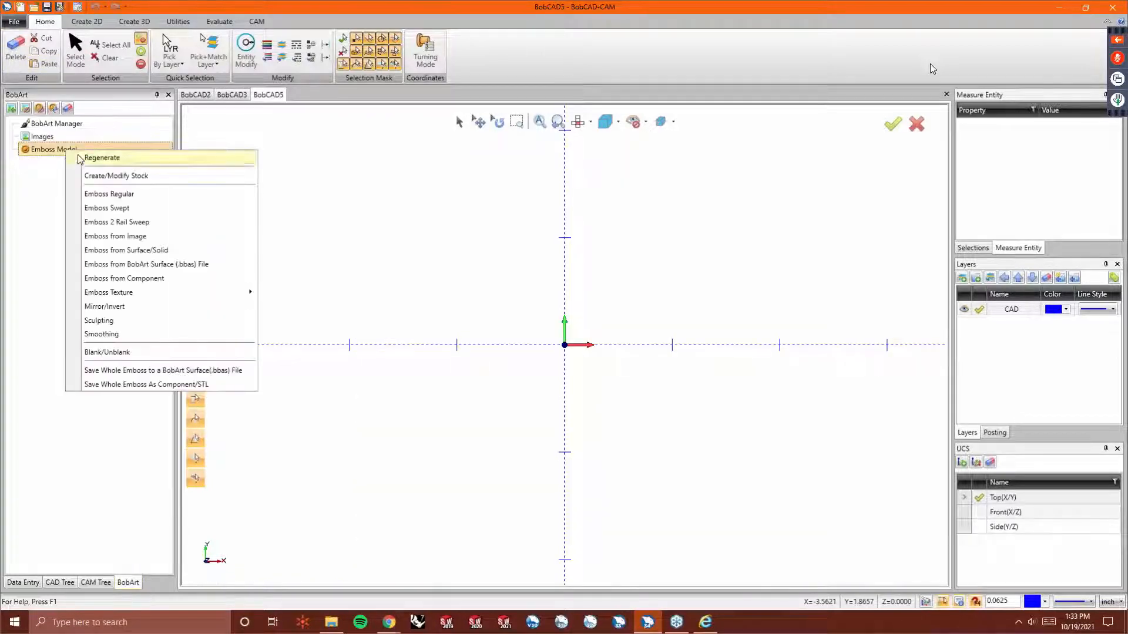
click(139, 237)
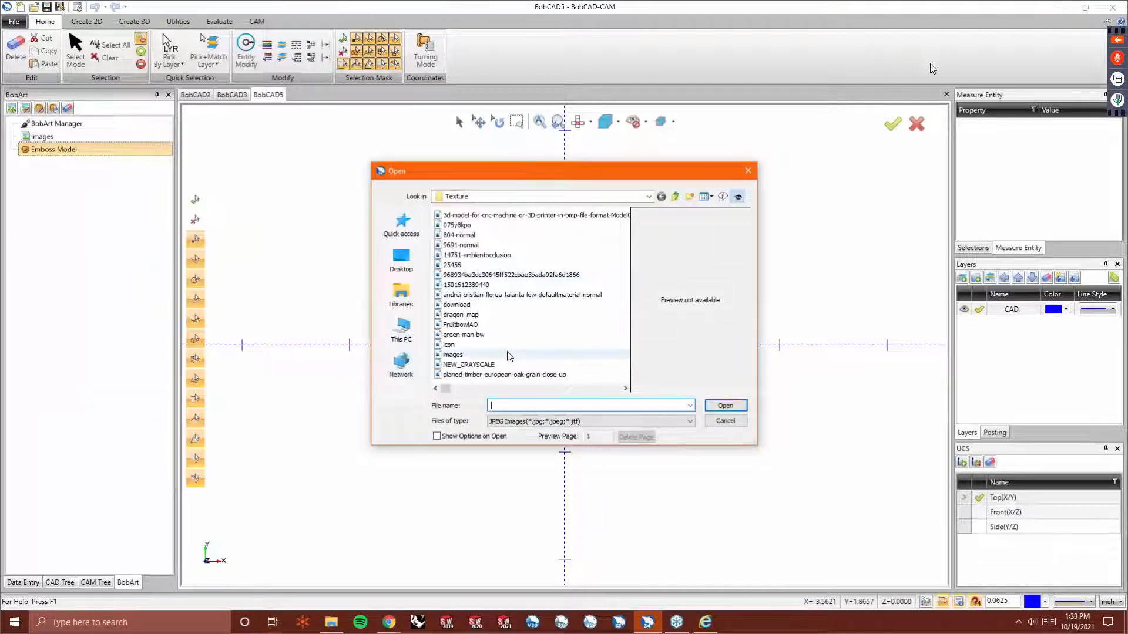
scroll(494, 391, down, 3)
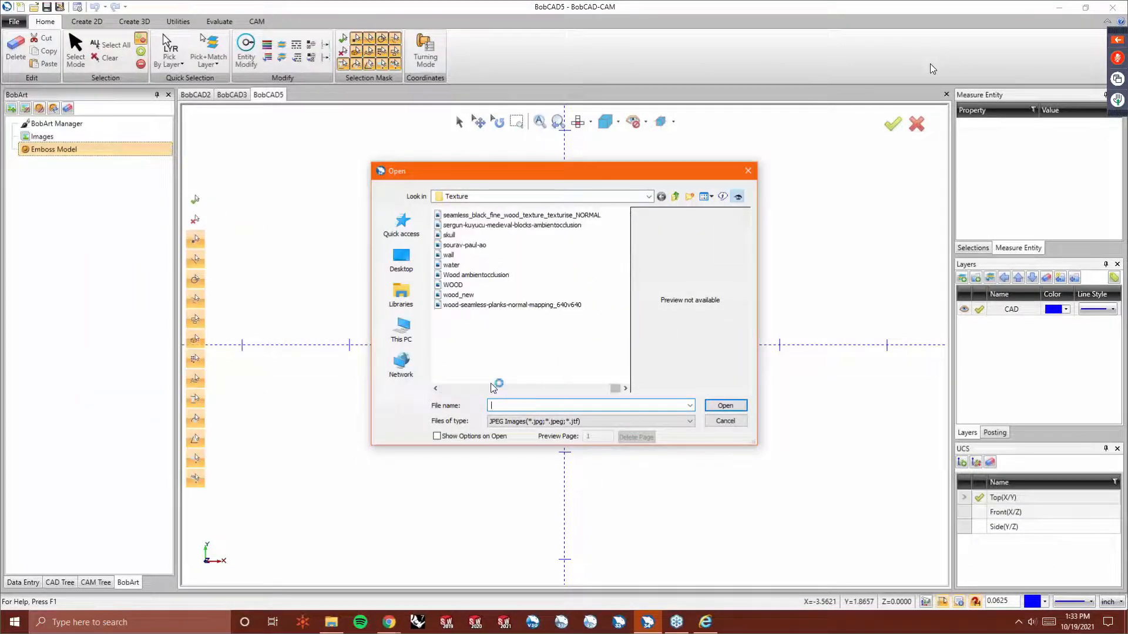
click(464, 245)
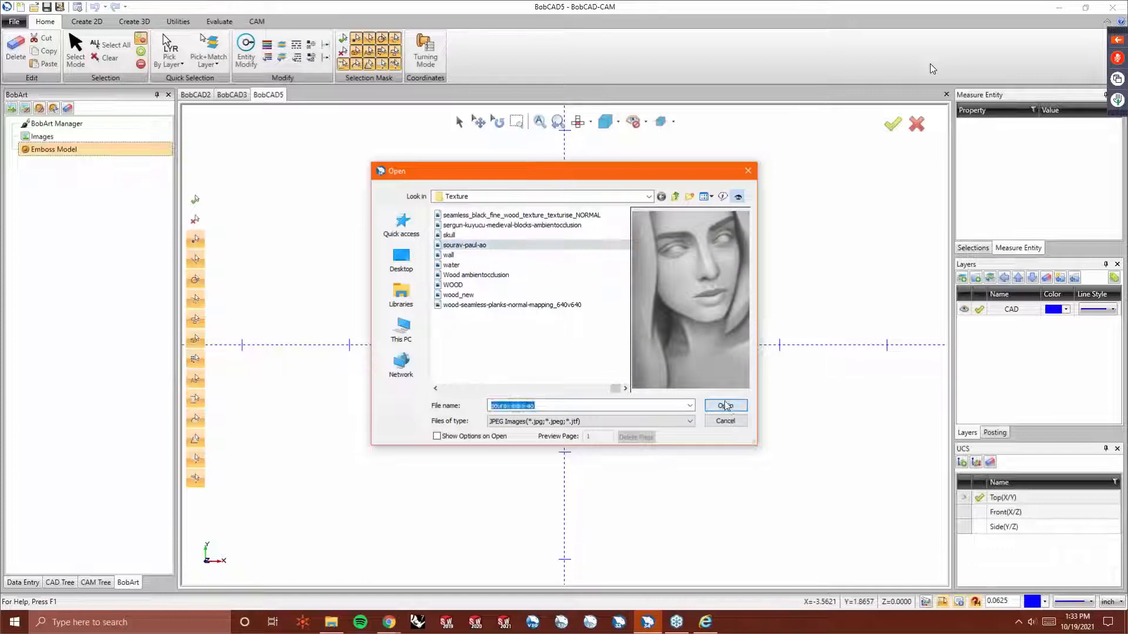
click(725, 406)
click(611, 396)
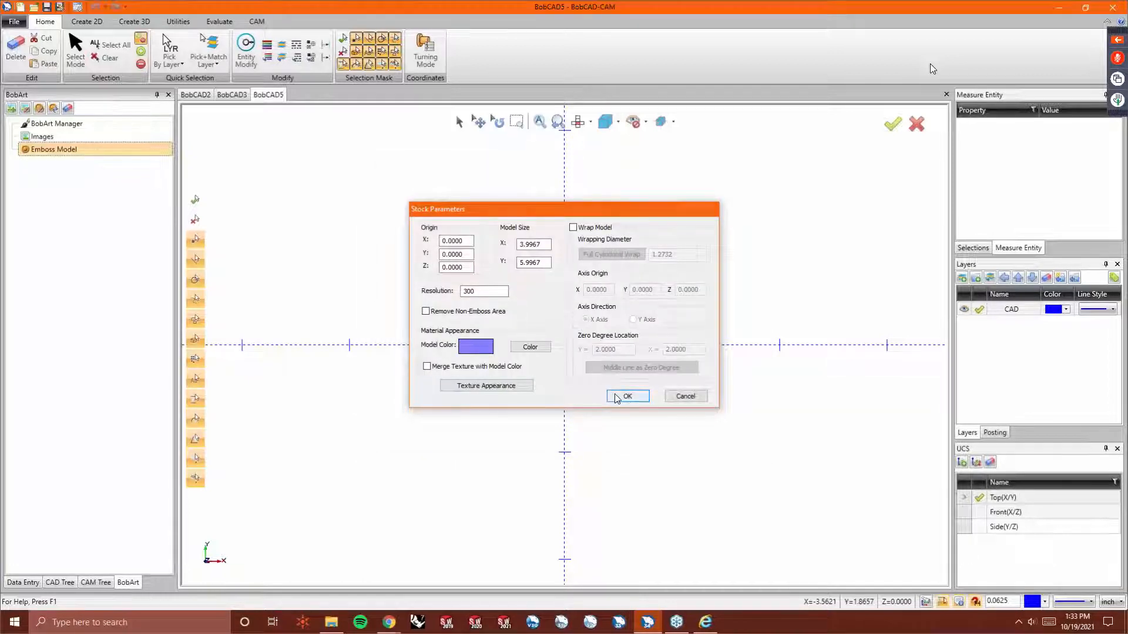
click(620, 365)
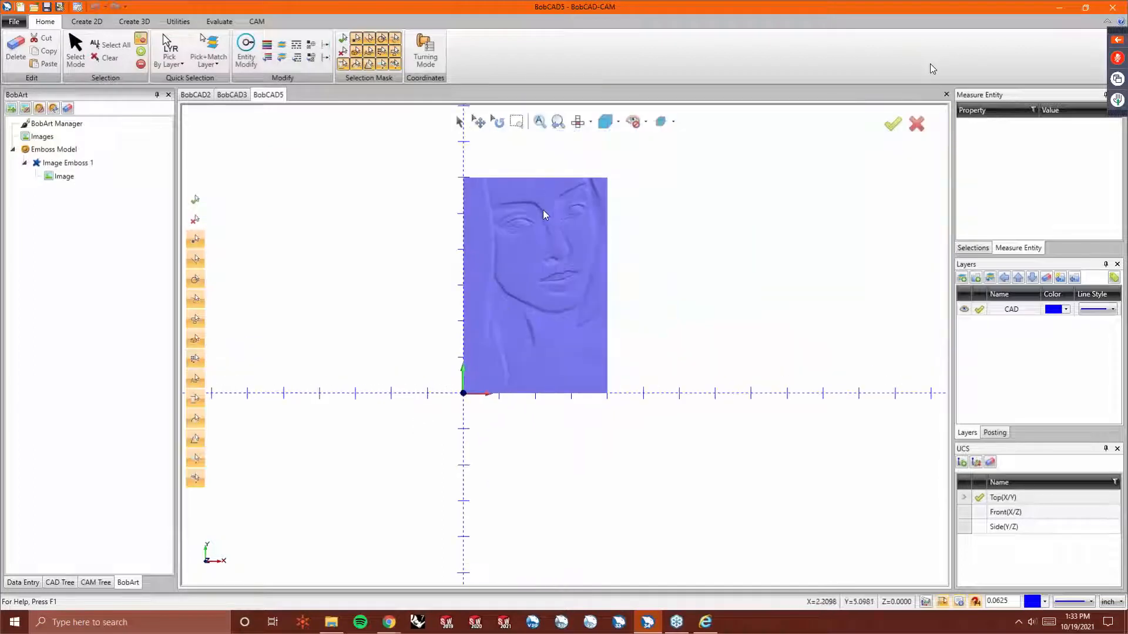
Increase the Z depth of the portrait image emboss, regenerate the emboss model and inspect the face relief from several angles.
scroll(544, 216, up, 4)
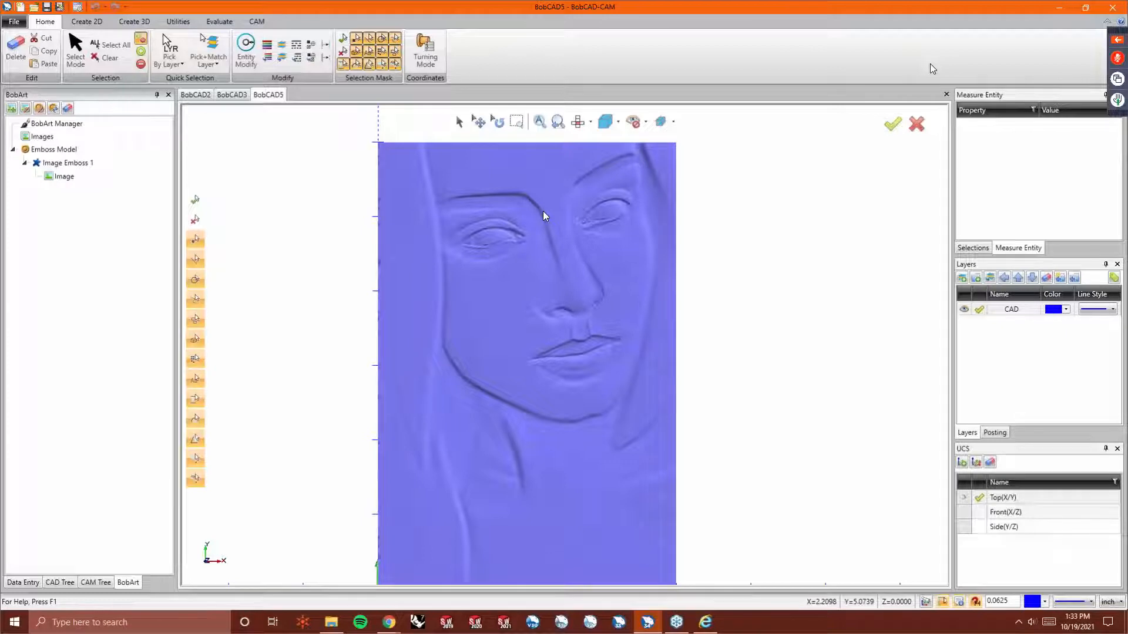
right_click(76, 163)
click(97, 166)
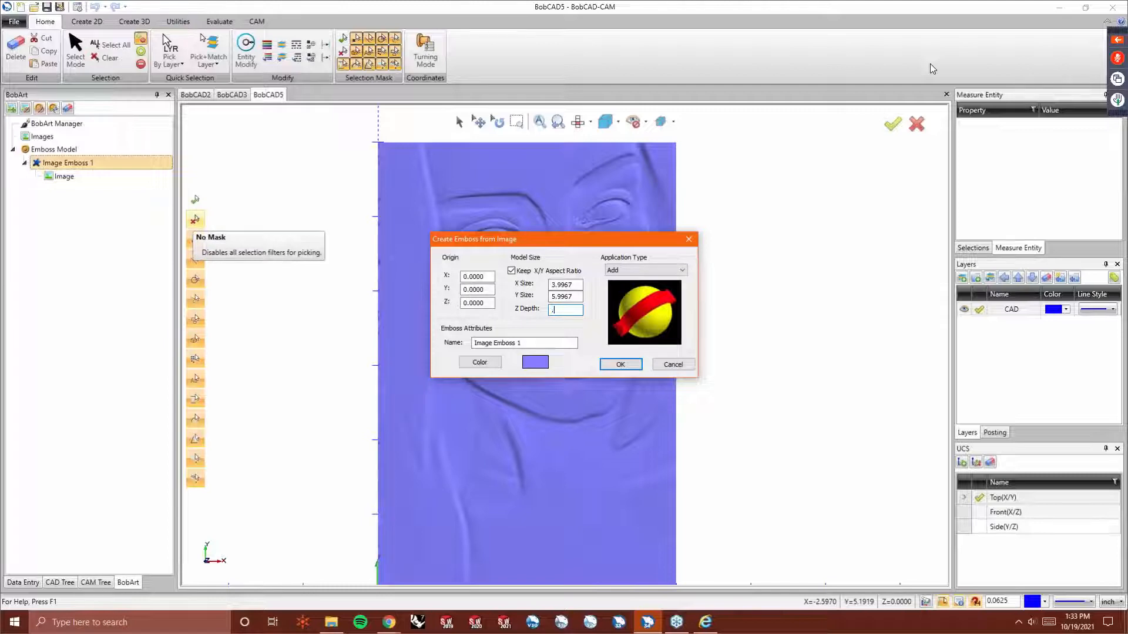
key(Return)
click(59, 149)
right_click(48, 147)
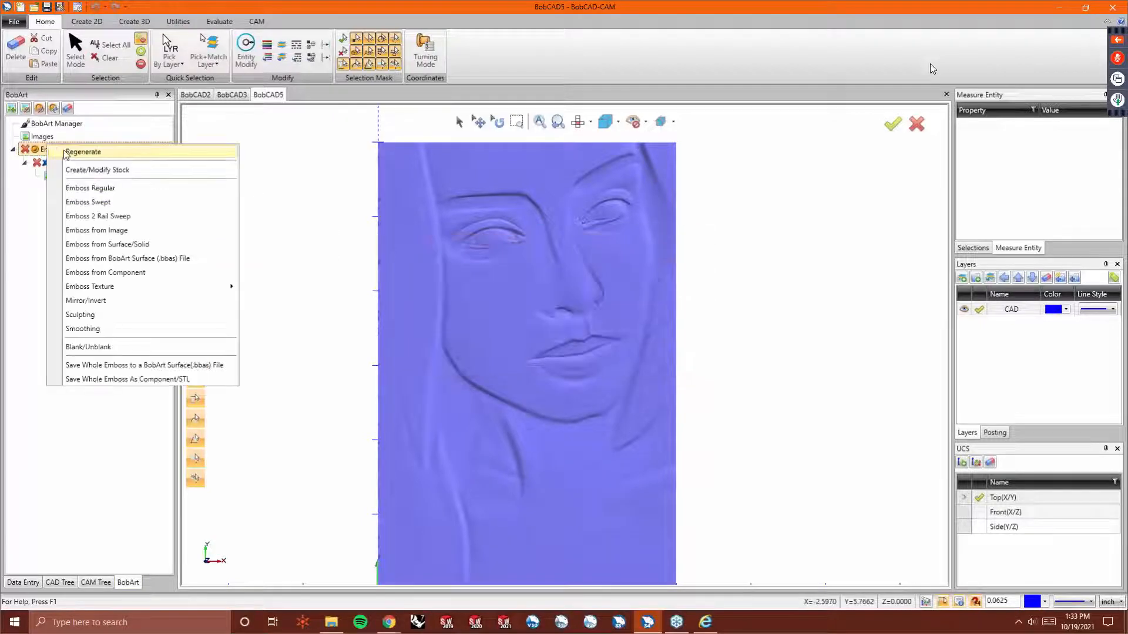
click(77, 151)
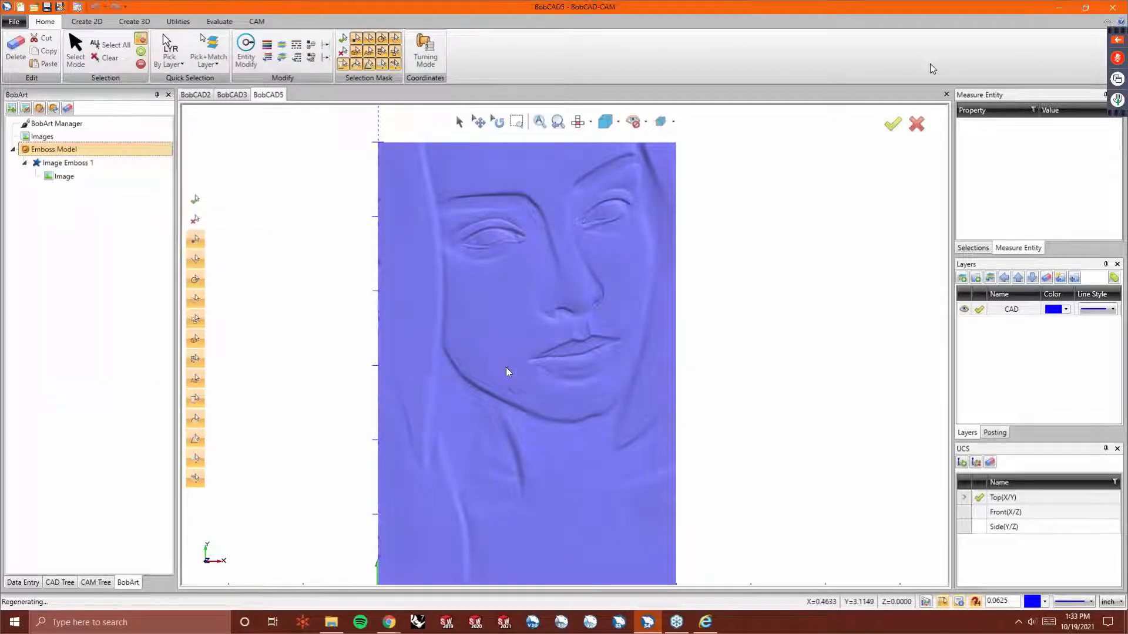
middle_drag(549, 421, 485, 316)
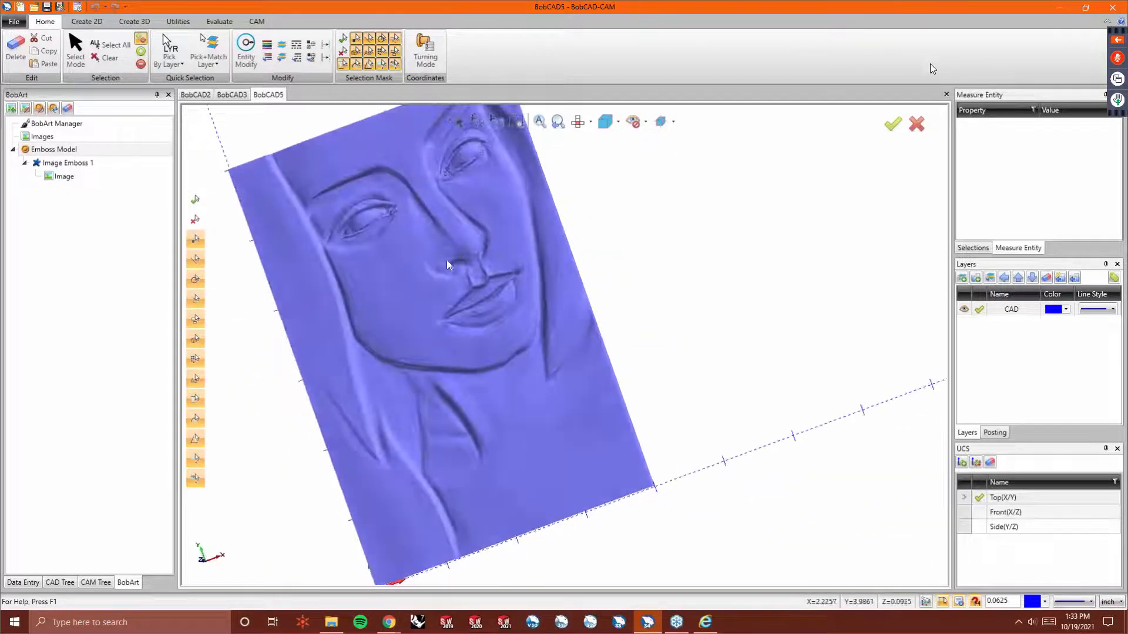
mouse_move(533, 244)
middle_down()
mouse_move(604, 252)
mouse_move(625, 297)
mouse_move(639, 274)
middle_up()
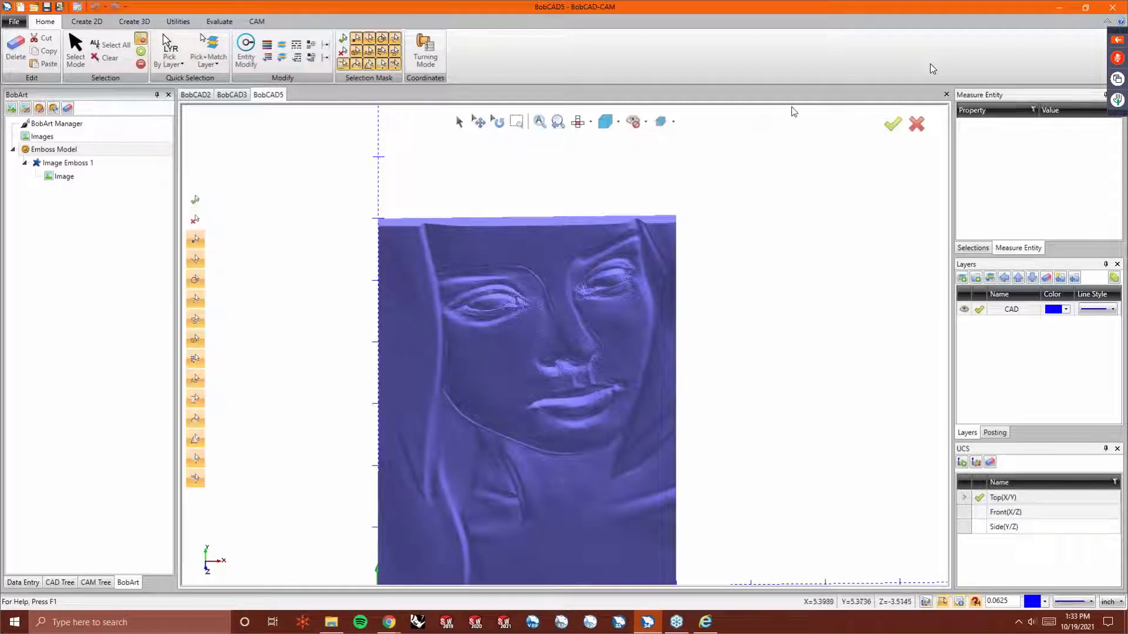
Discard the portrait relief drawing without saving and open another blank drawing.
click(947, 94)
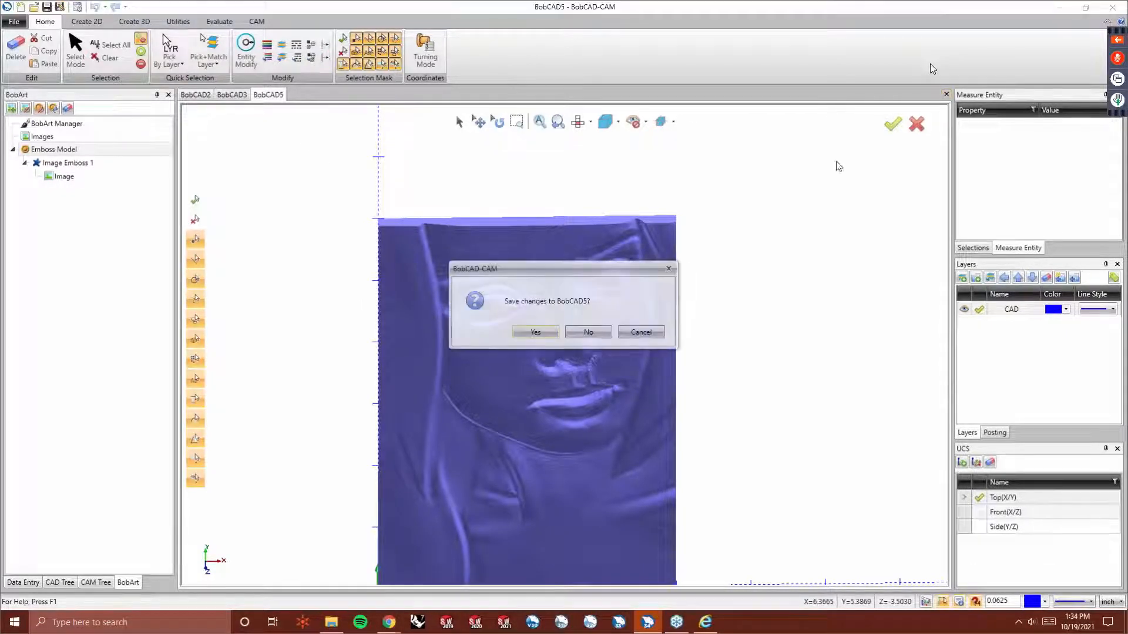
click(588, 333)
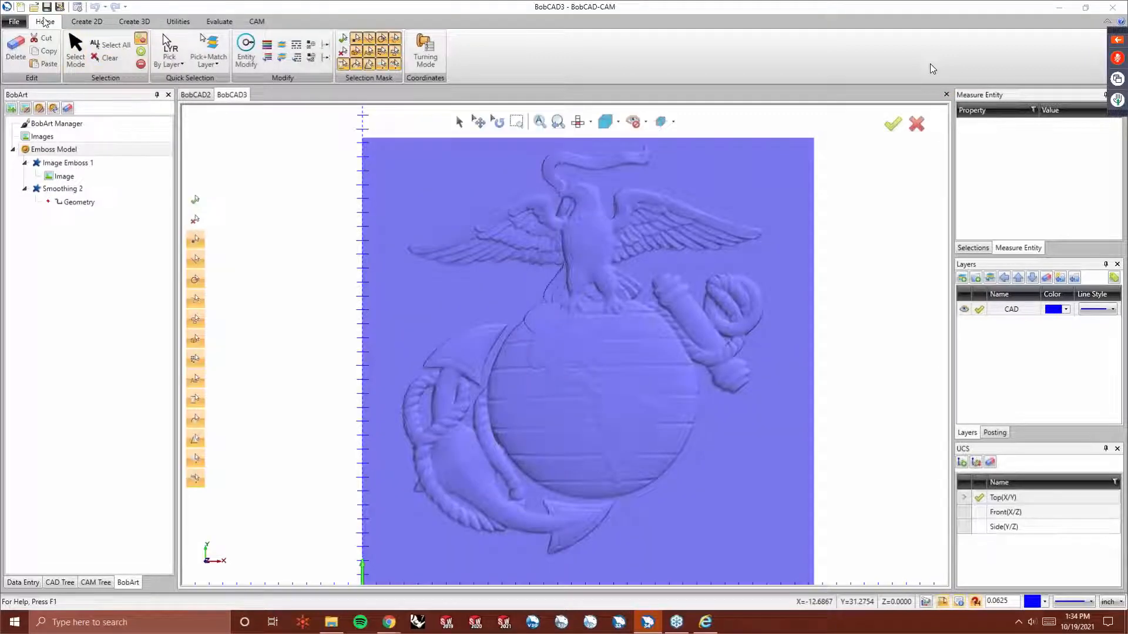
click(20, 7)
Start an emboss from an image and show all file types in the Texture folder as medium icons.
click(50, 149)
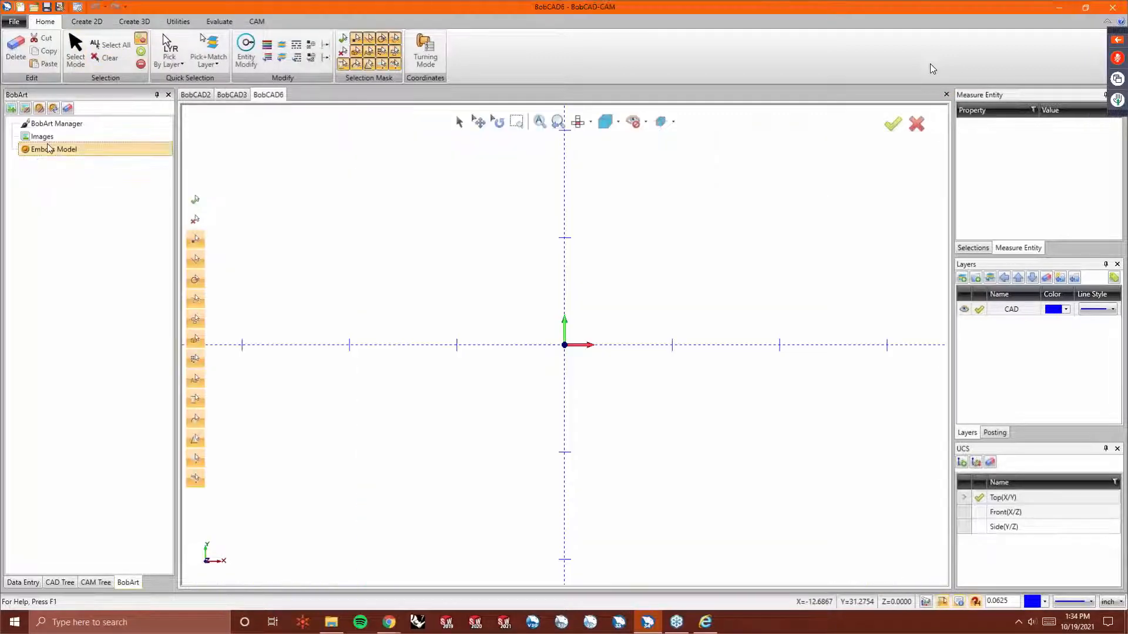
right_click(50, 149)
click(106, 230)
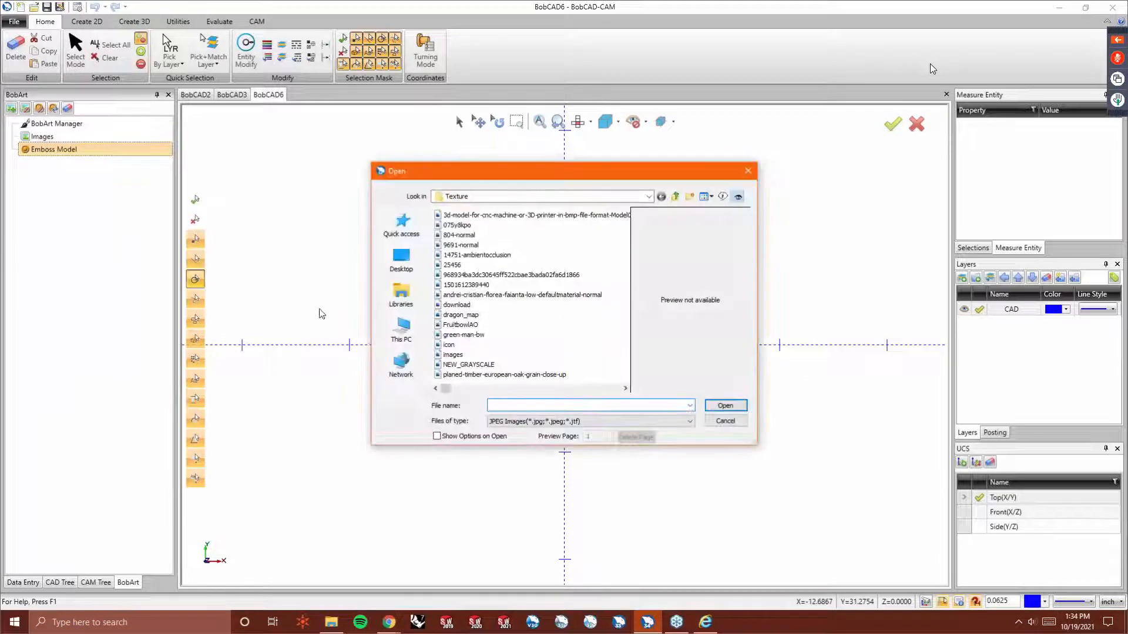
click(527, 420)
scroll(530, 415, down, 5)
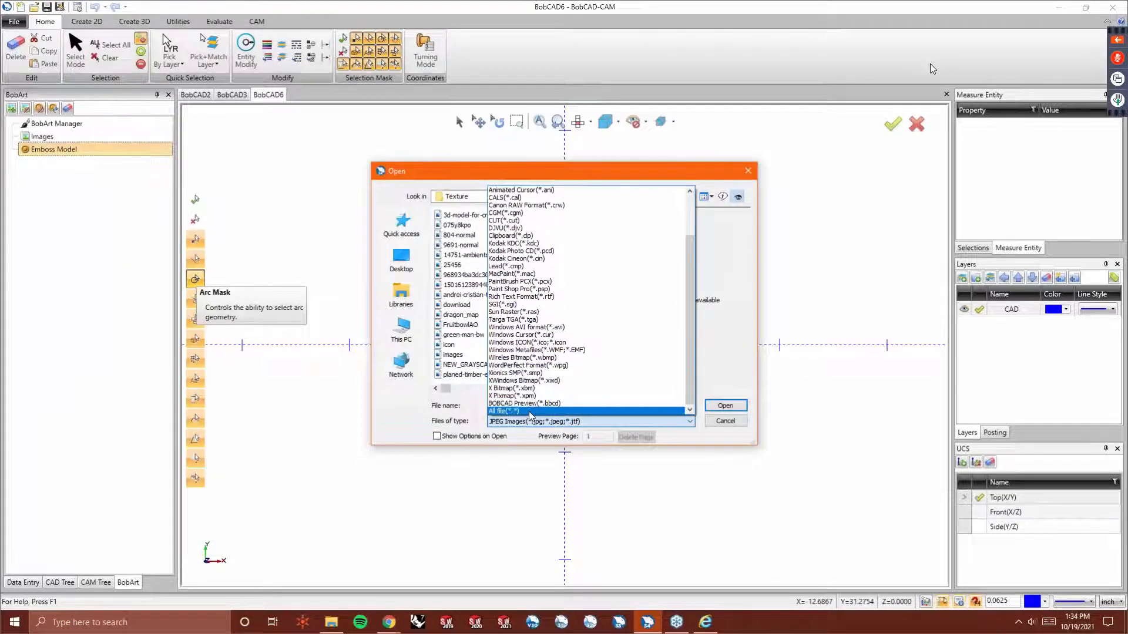
click(529, 411)
click(707, 196)
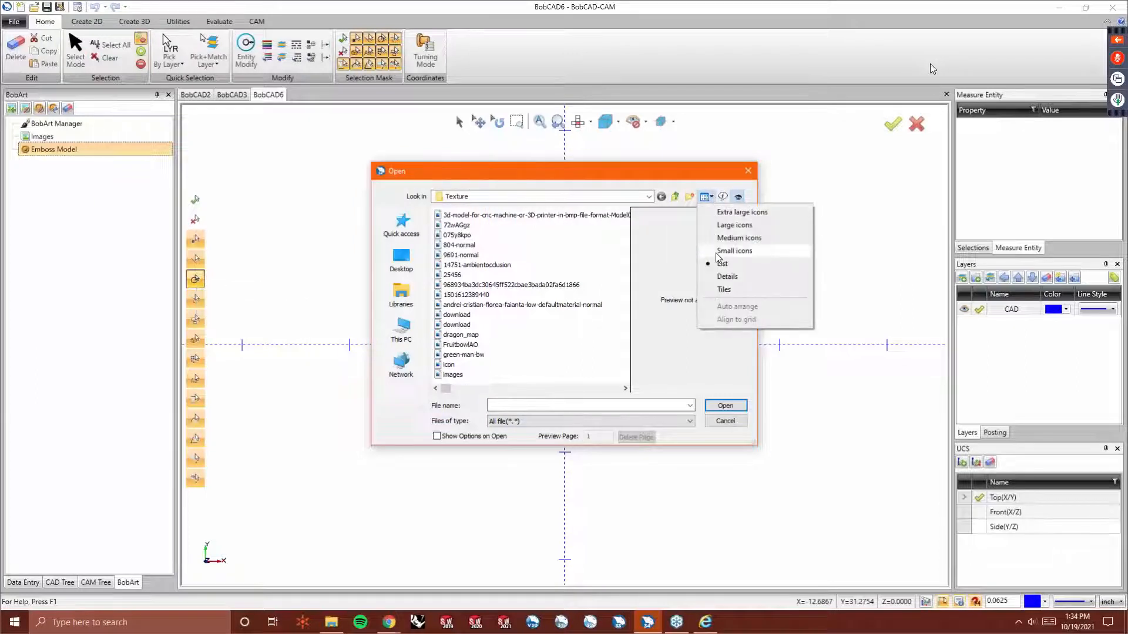
click(731, 238)
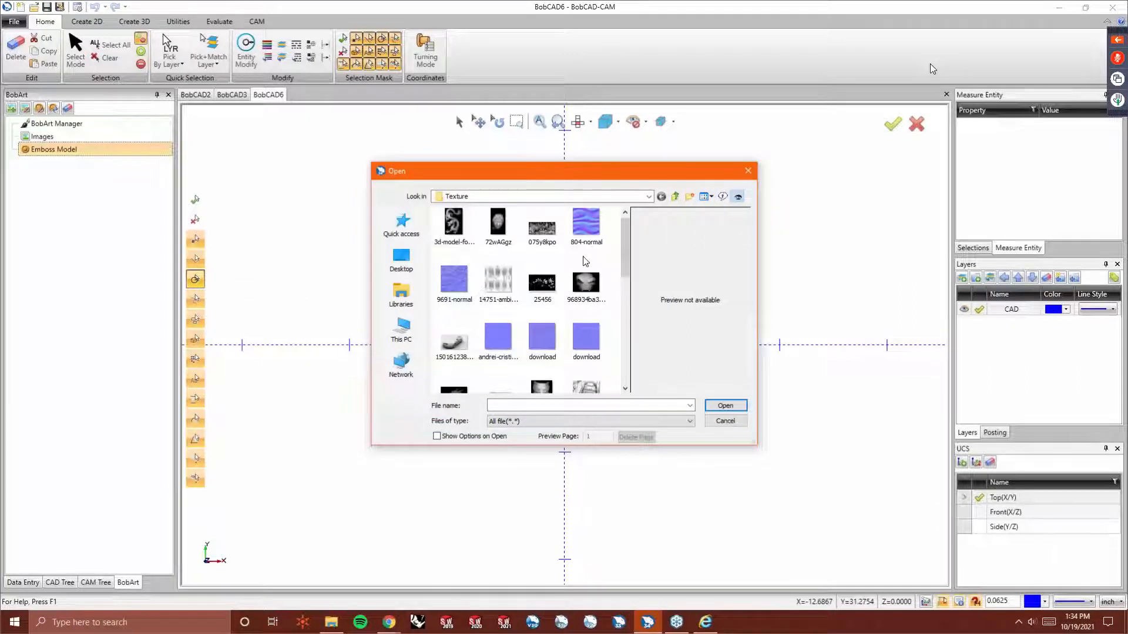
Create an emboss from the FruitbowlAO image in the Texture folder, using the default stock and emboss settings.
scroll(581, 258, down, 1)
click(504, 343)
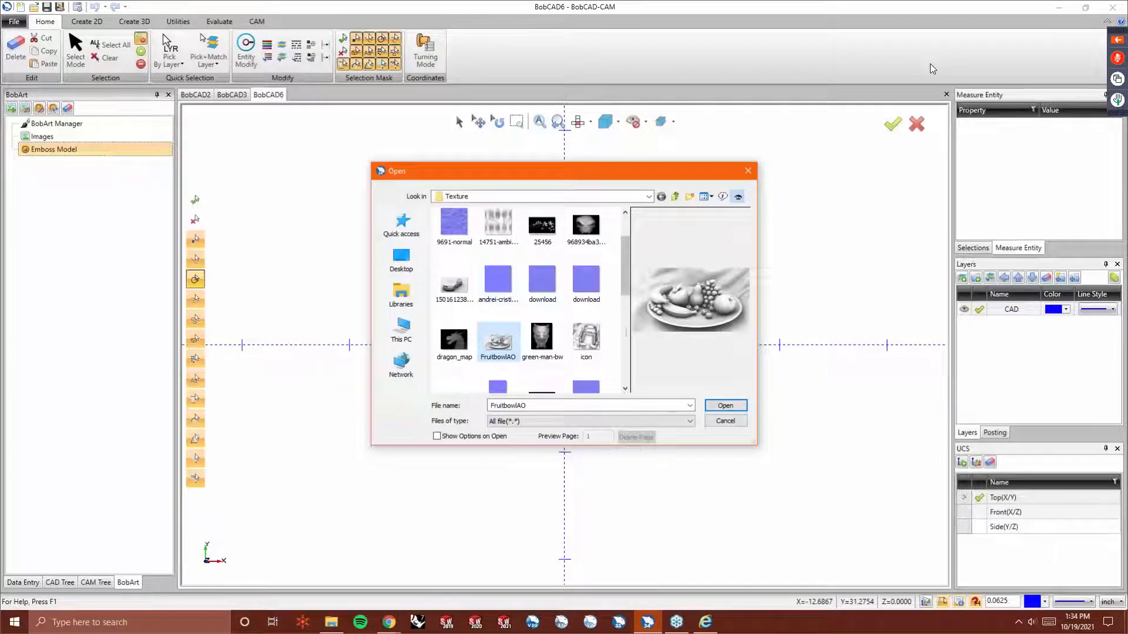
click(727, 406)
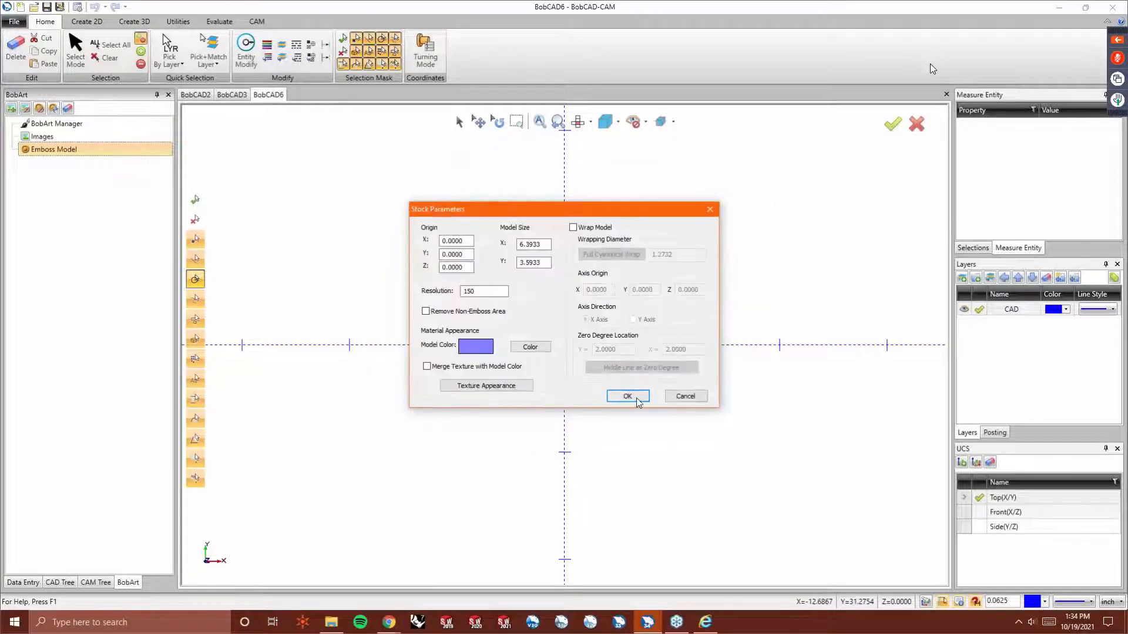
click(627, 396)
click(619, 362)
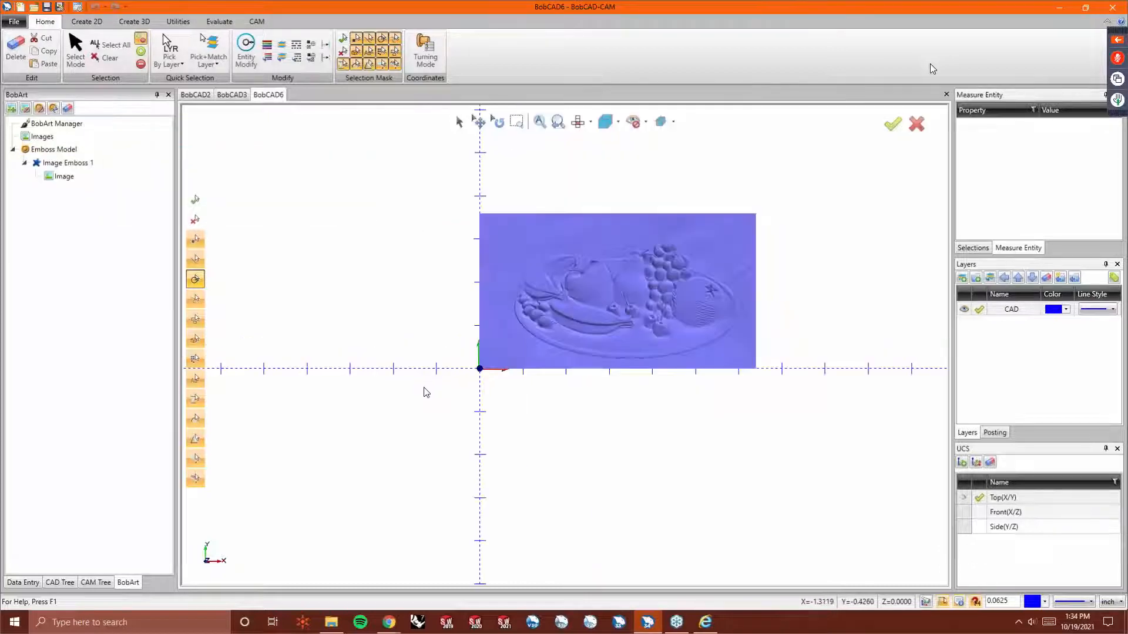
Examine the fruit bowl relief up close, from an angle and from the top.
scroll(613, 268, up, 4)
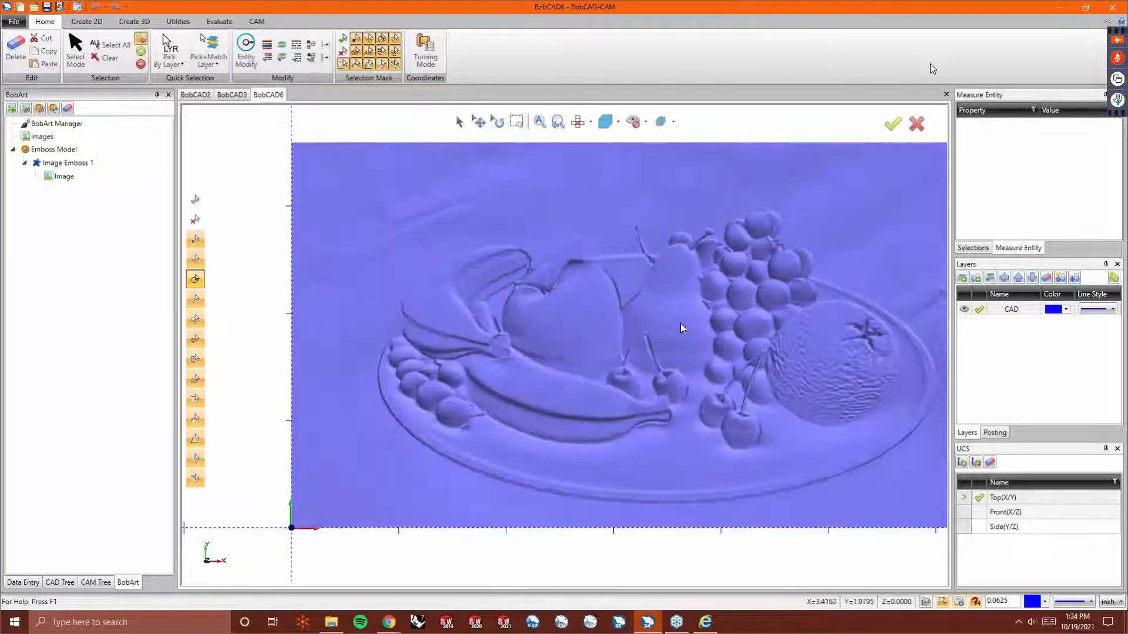
middle_drag(681, 326, 728, 297)
scroll(729, 297, up, 2)
scroll(657, 318, down, 3)
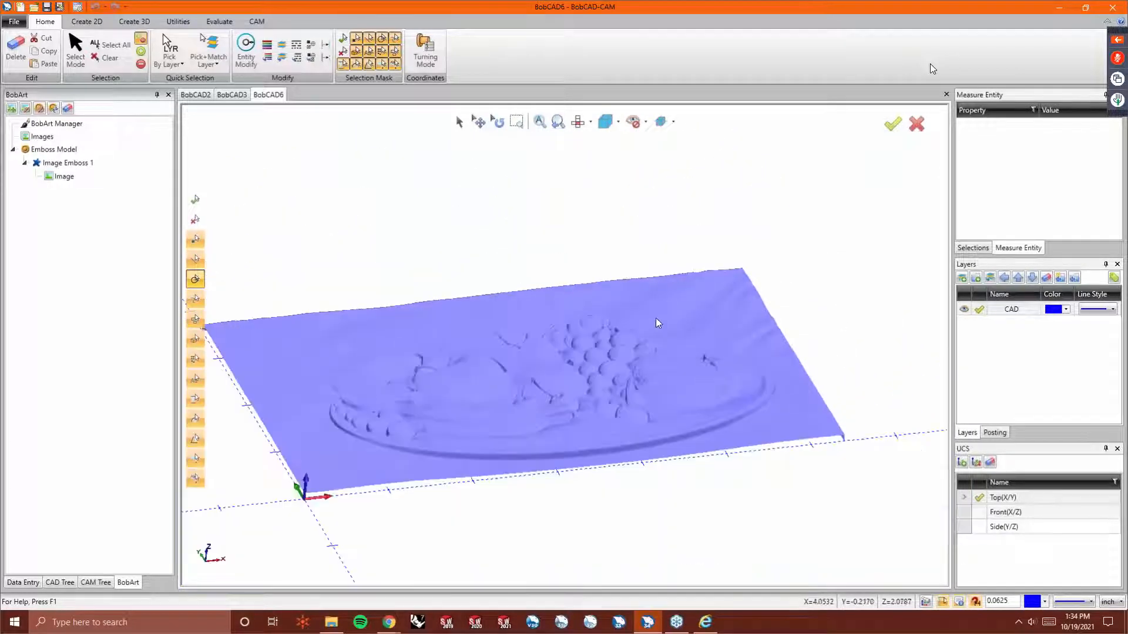
scroll(602, 351, up, 2)
key(t)
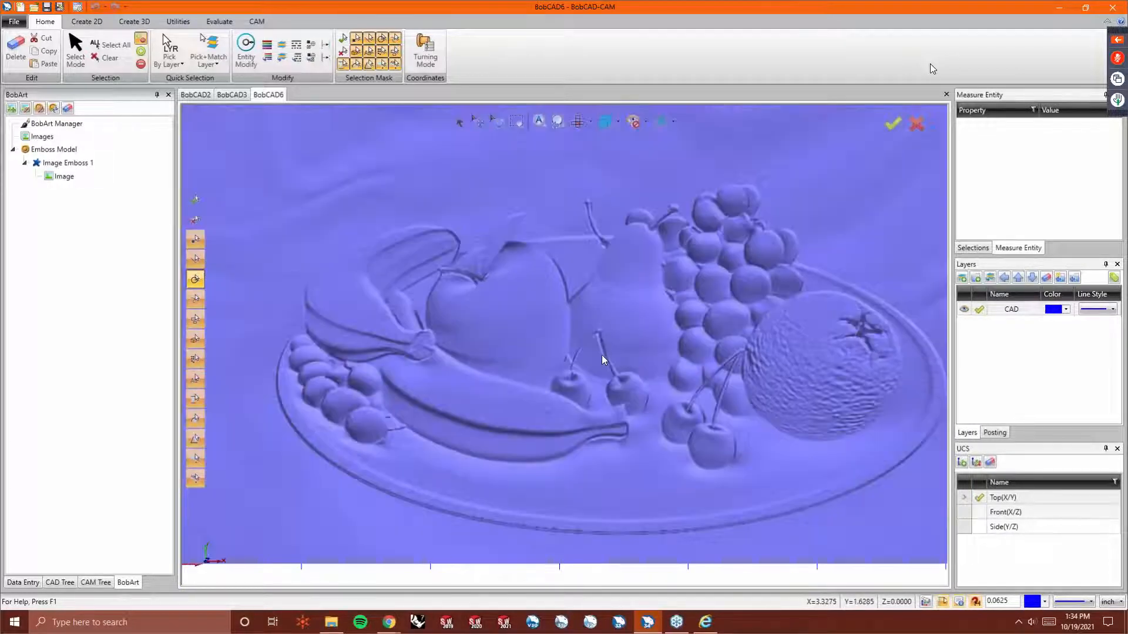
scroll(602, 355, down, 3)
Create a milling job for the BC_3x_Mill machine with the System Default template and calculate rectangular stock from the graphics area.
click(104, 583)
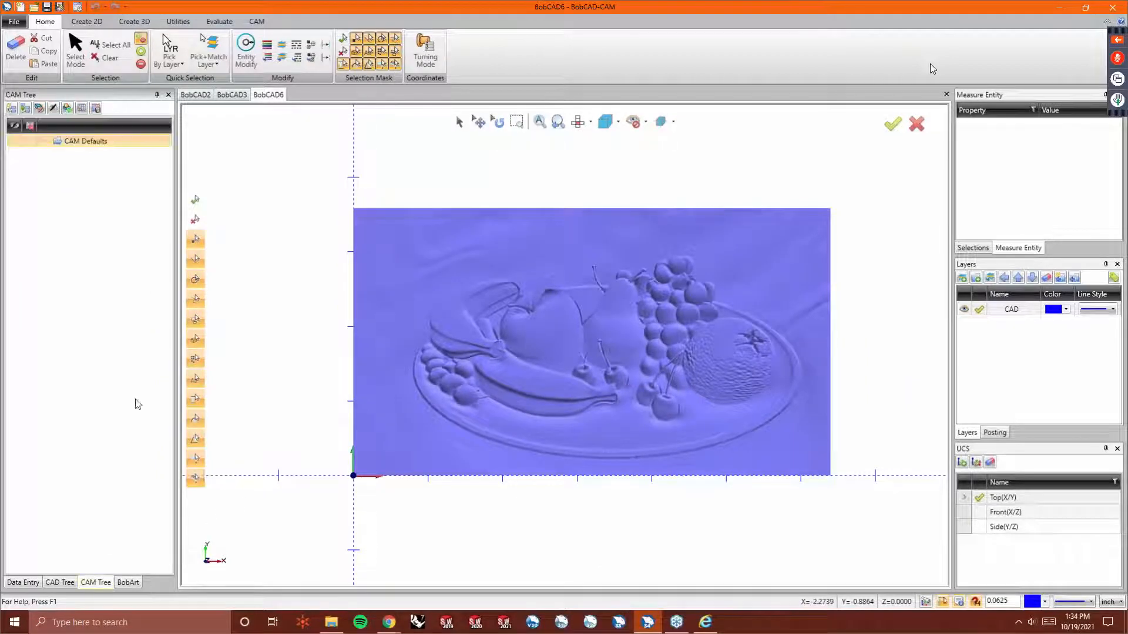
right_click(101, 142)
click(129, 148)
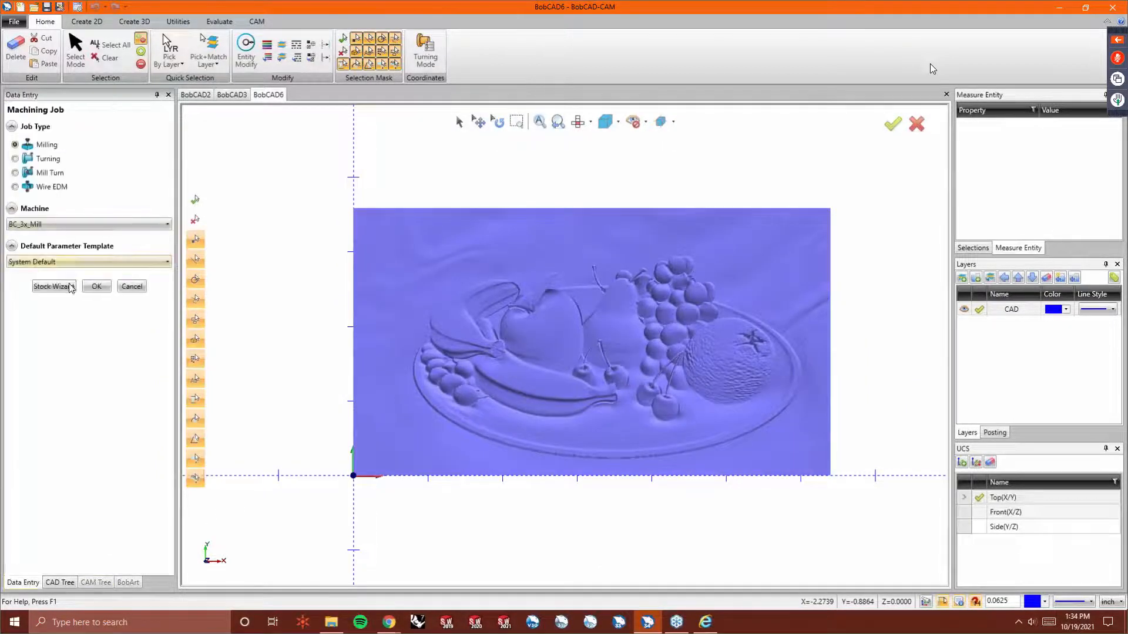
click(95, 286)
click(67, 212)
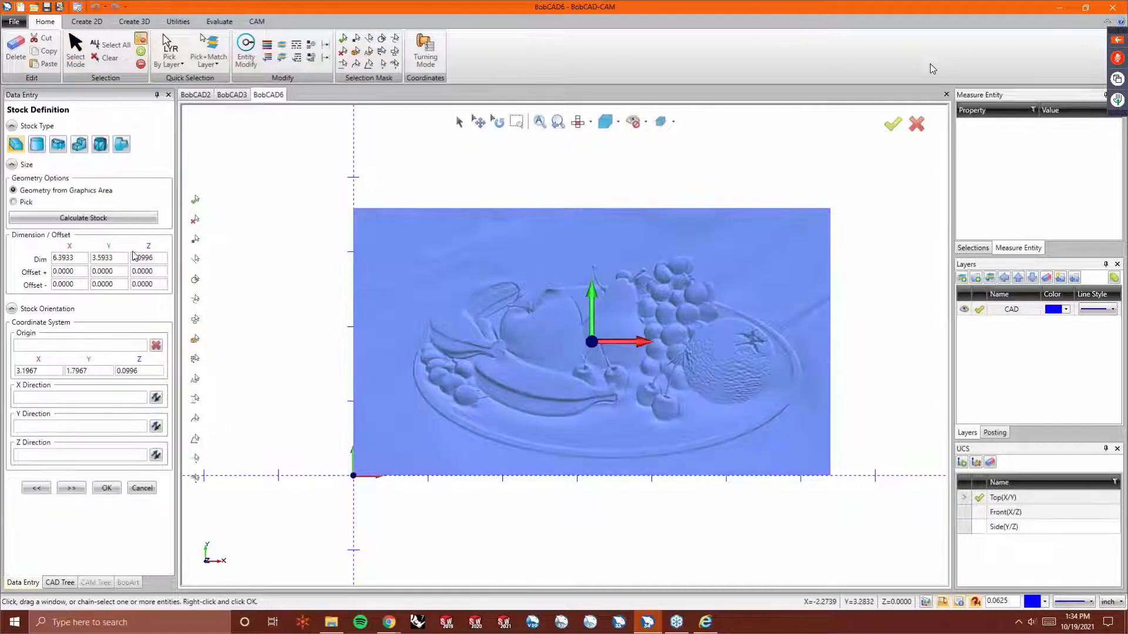
Set the stock's Z origin to 0.125 and its Z dimension to 1, and continue to the machine setup.
double_click(152, 371)
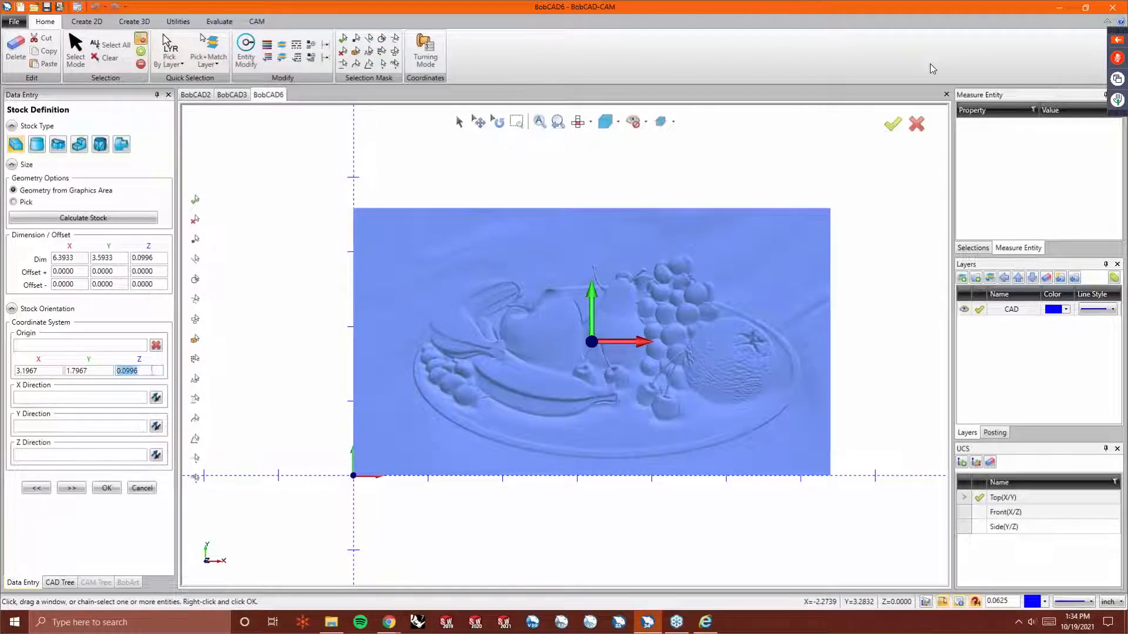
text(.125)
key(Tab)
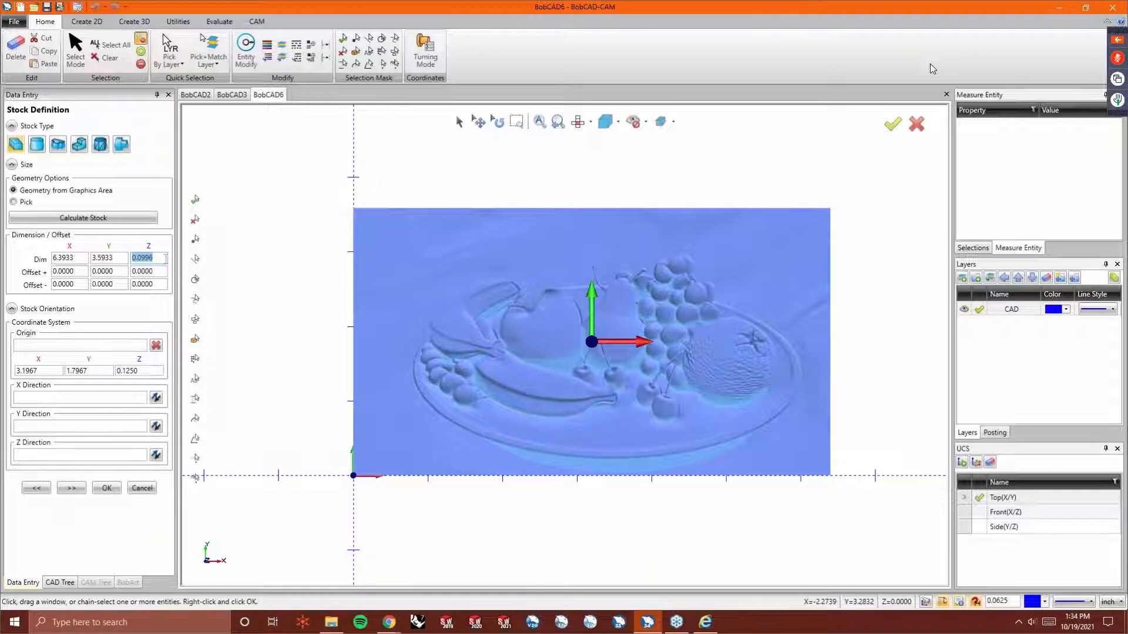
key(Tab)
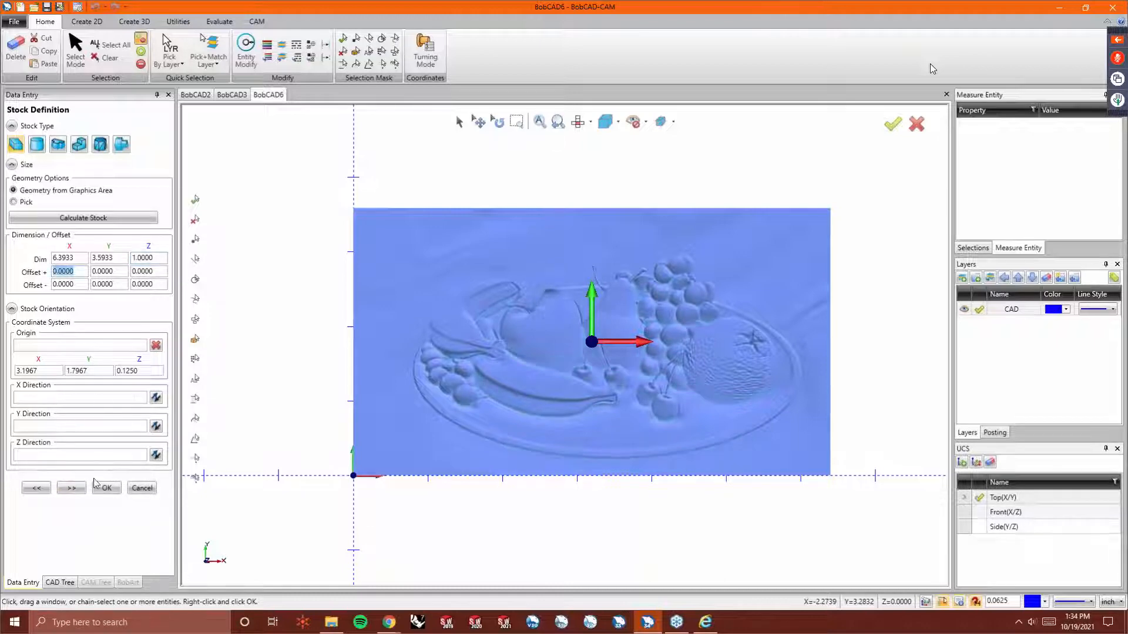
click(71, 488)
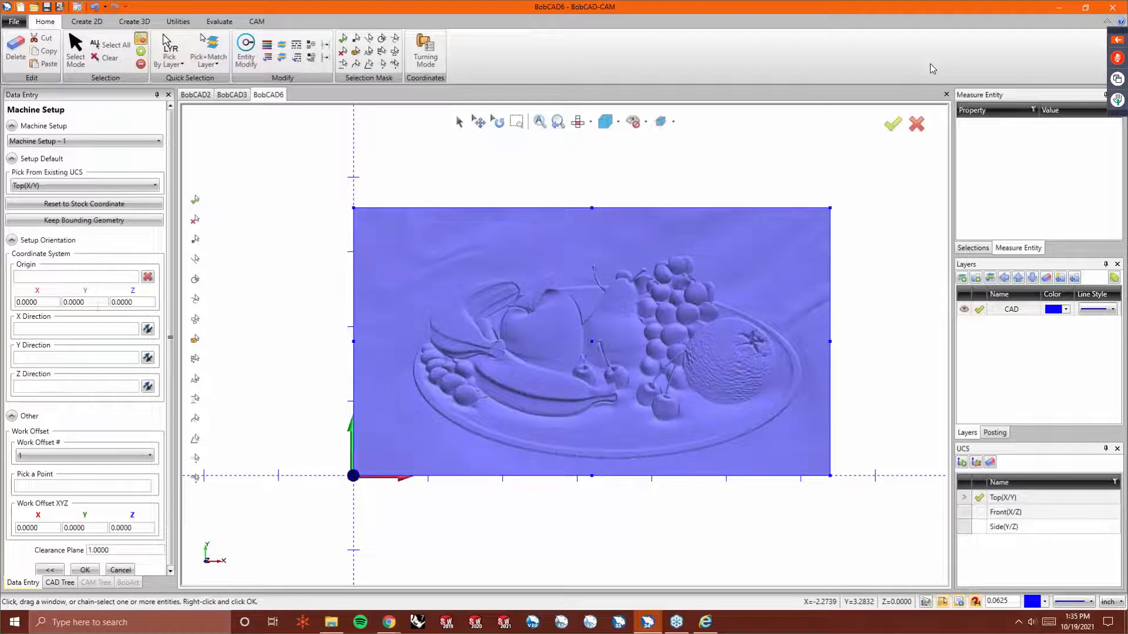
Place the machine setup origin on the stock's top corner at X 0, Y 0, Z 0.125 and finish the setup.
click(80, 278)
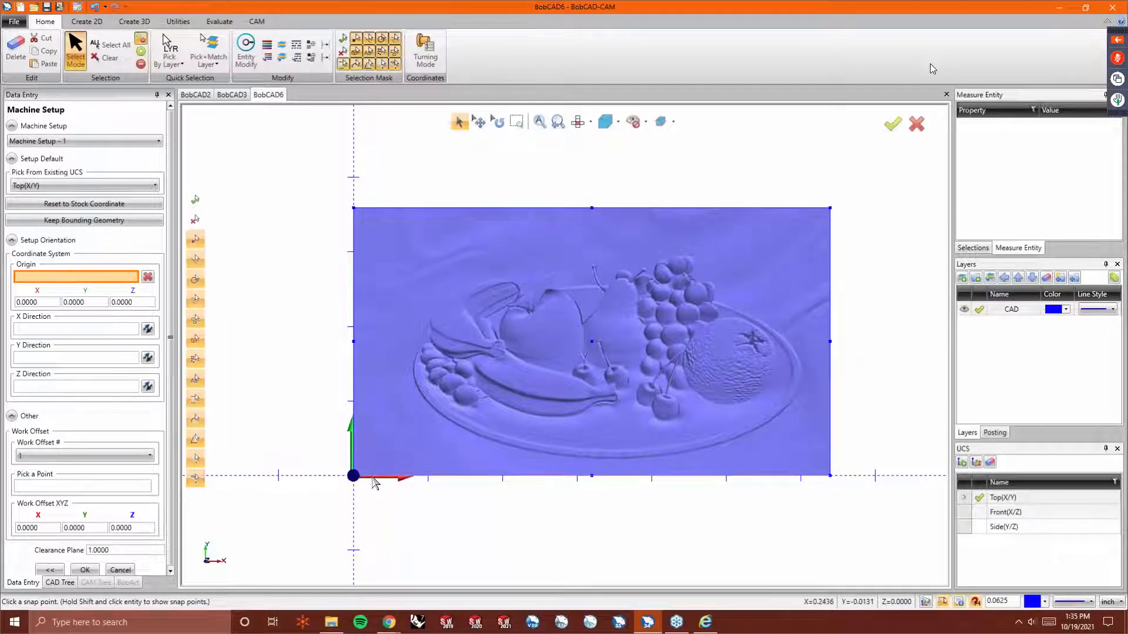
click(374, 482)
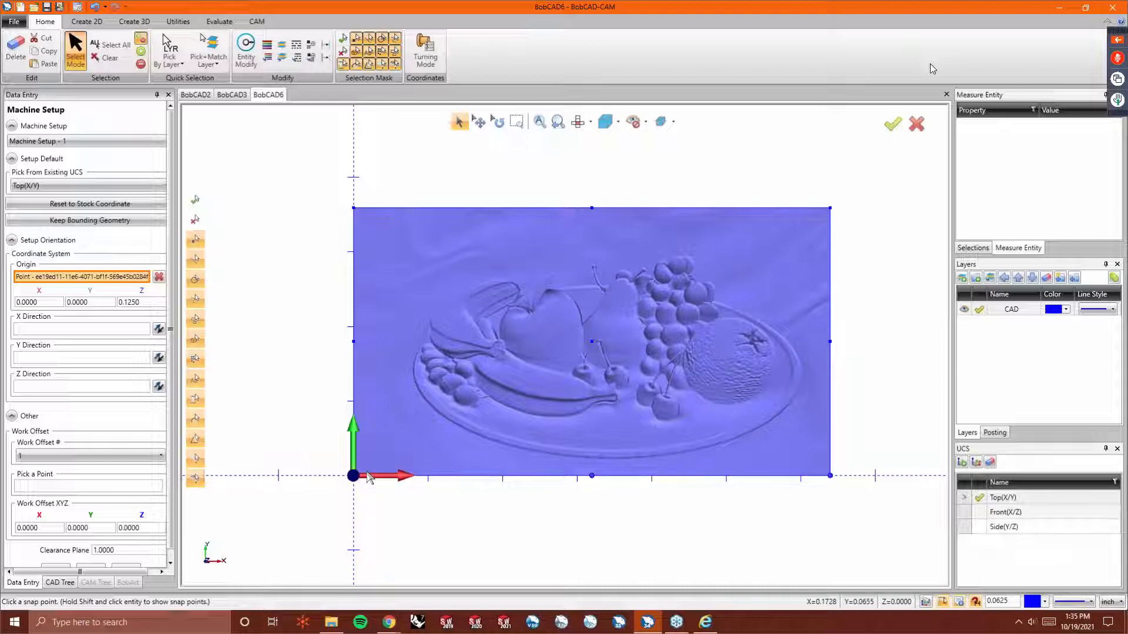
scroll(97, 516, down, 1)
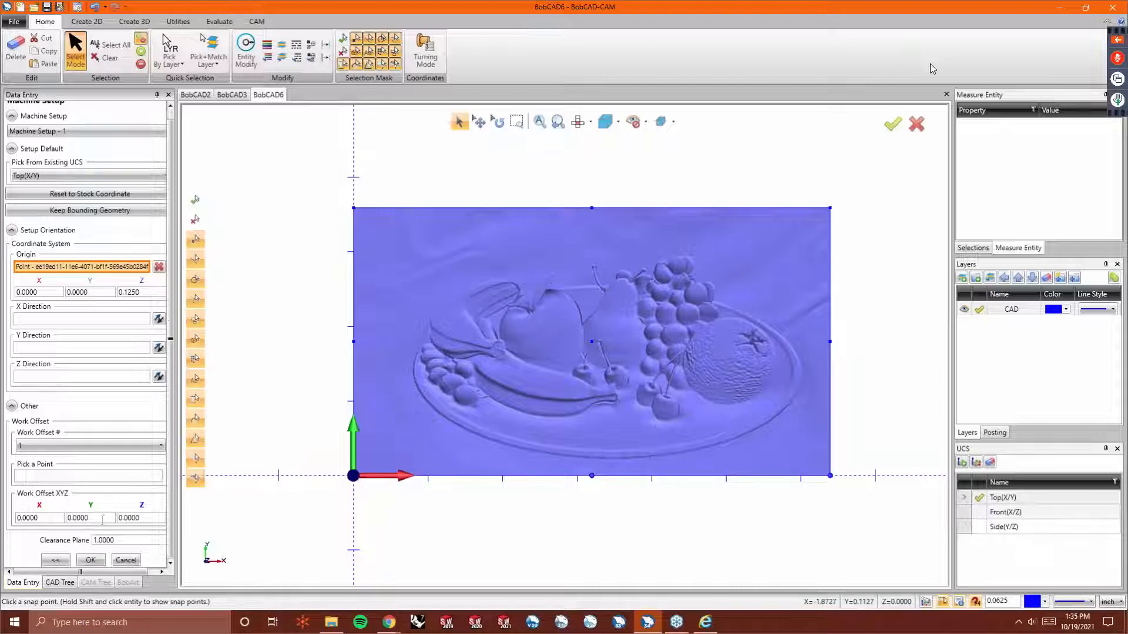
click(94, 561)
Add a Mill 3 Axis feature to Machine Setup - 1 with the fruit bowl emboss model as its geometry.
right_click(123, 240)
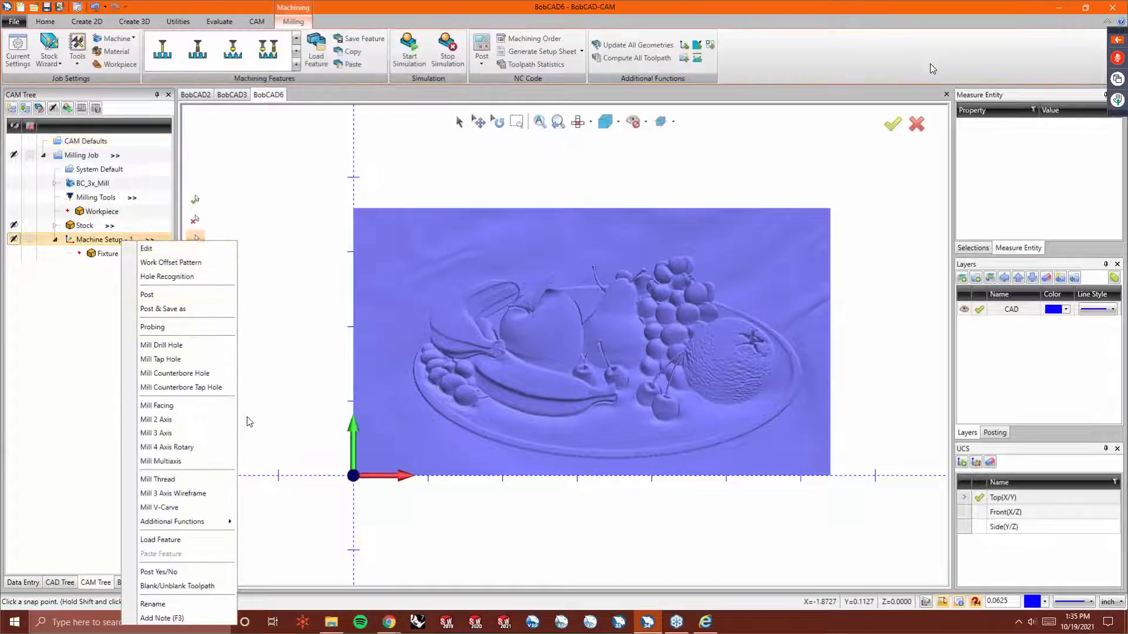
click(162, 436)
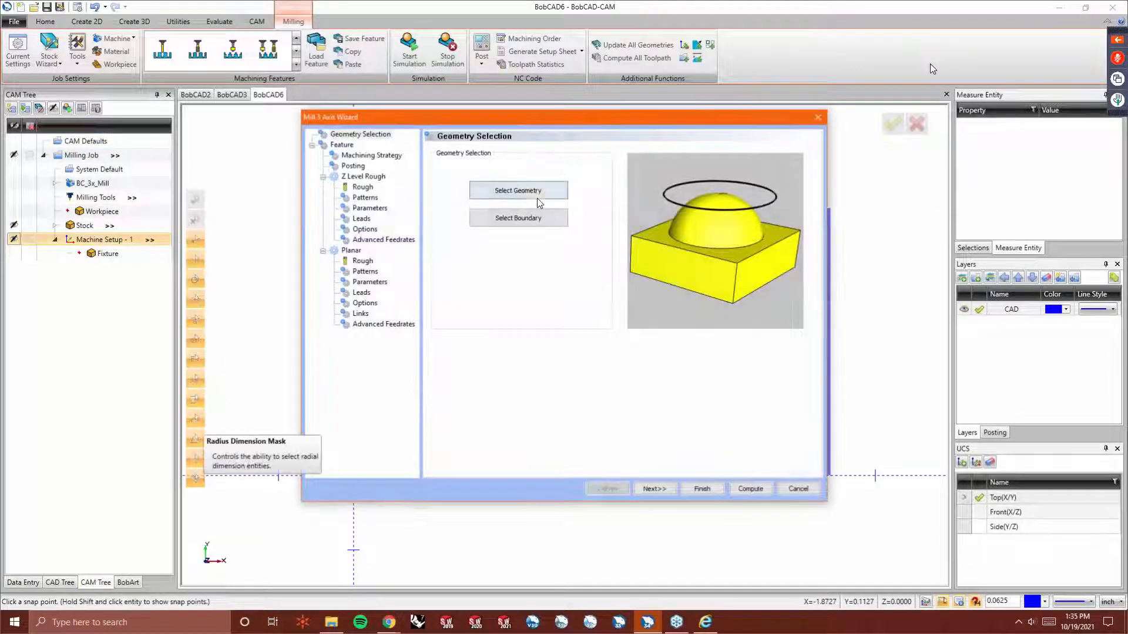
click(519, 189)
click(551, 351)
right_click(322, 246)
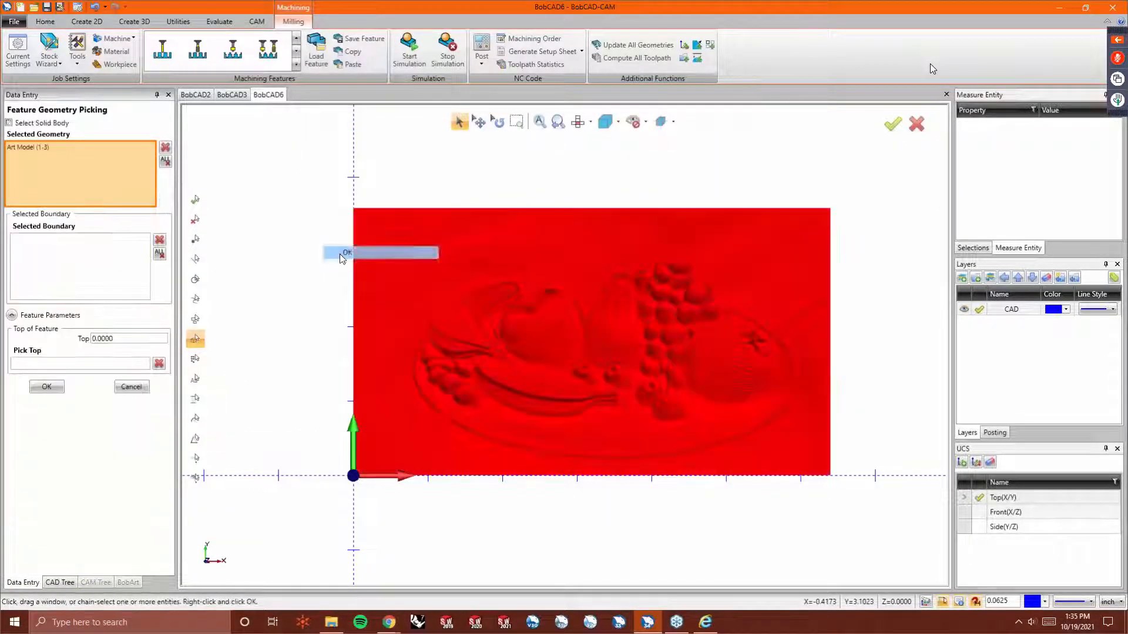
click(340, 253)
Keep the default feature parameters and choose Planar as the machining strategy.
click(656, 487)
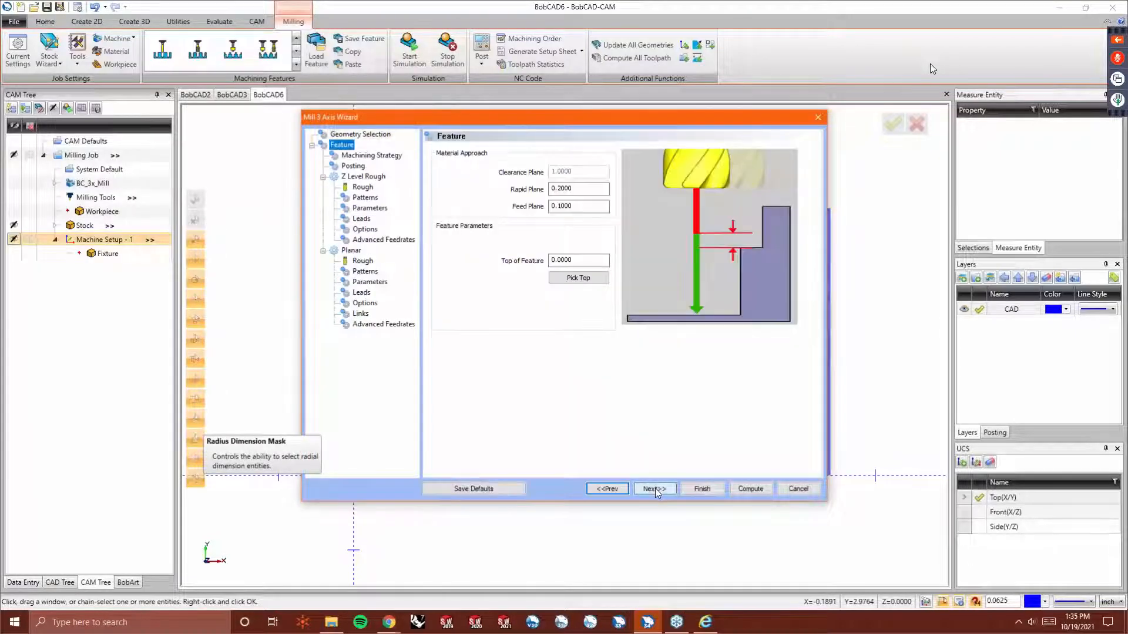
click(655, 488)
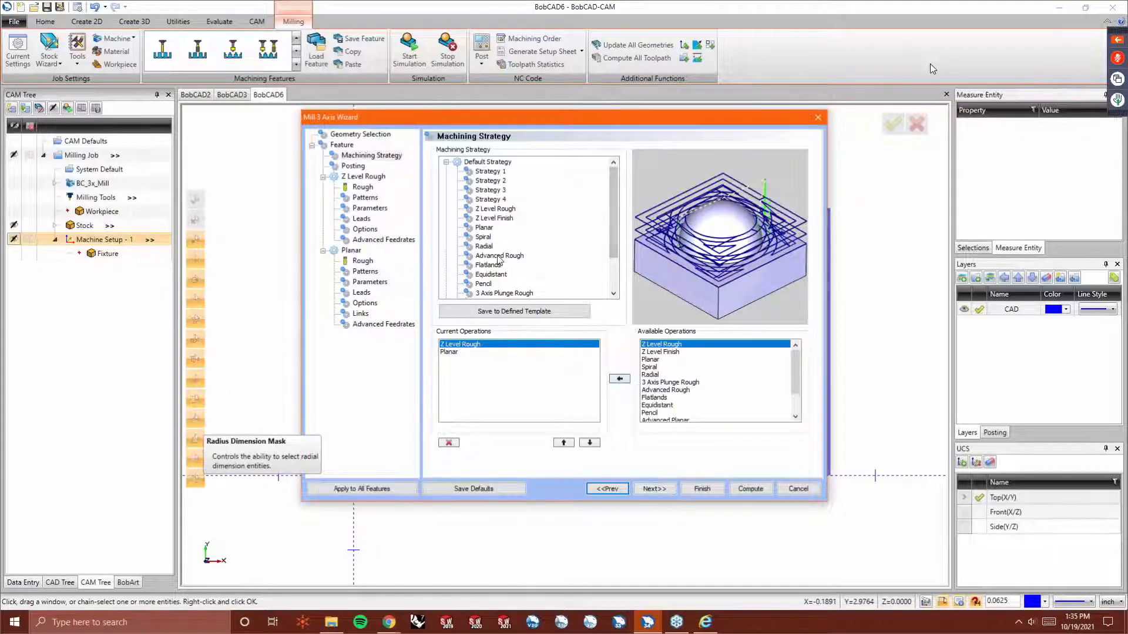
click(485, 229)
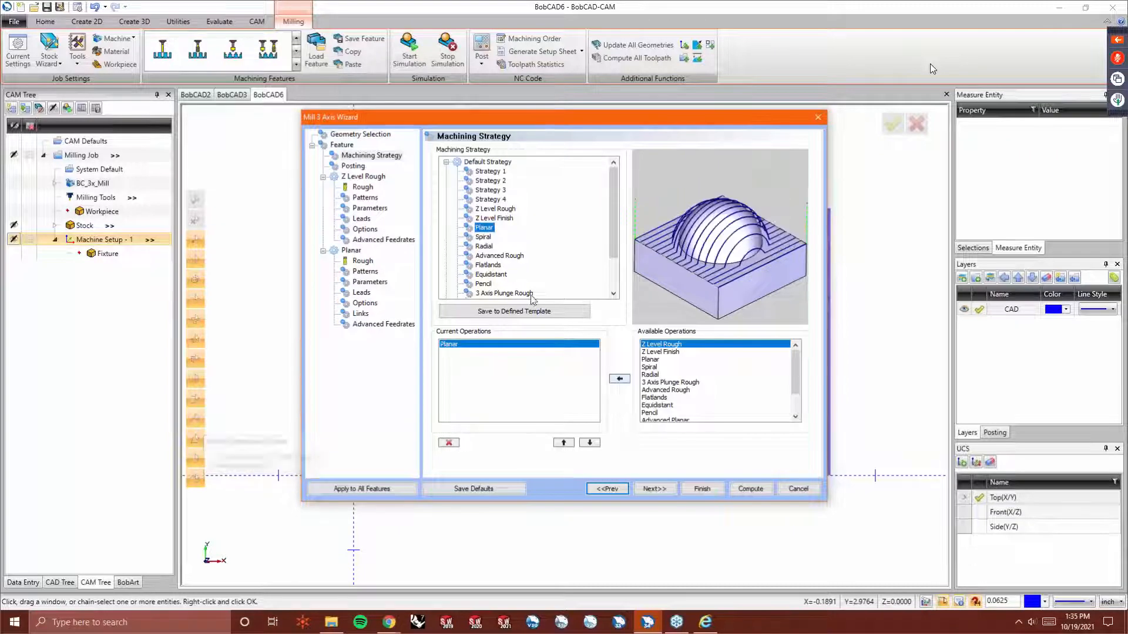
Define the Planar operation's tool with a 0.25 diameter and a 0.125 corner radius.
click(653, 487)
click(653, 488)
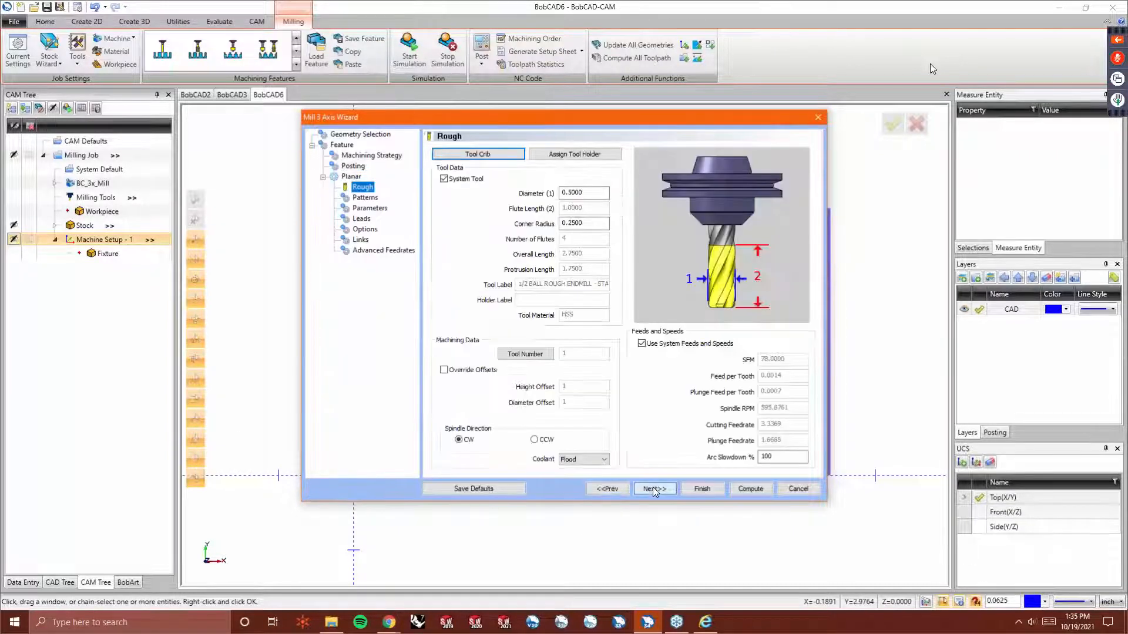
text(.25)
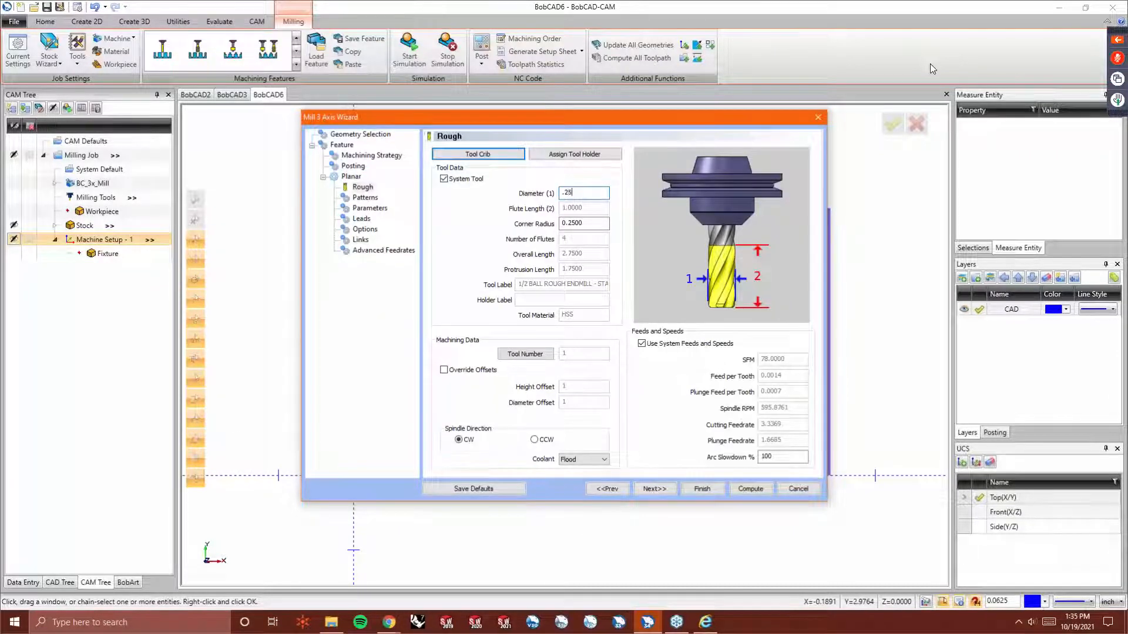
key(Tab)
text(.)
key(Tab)
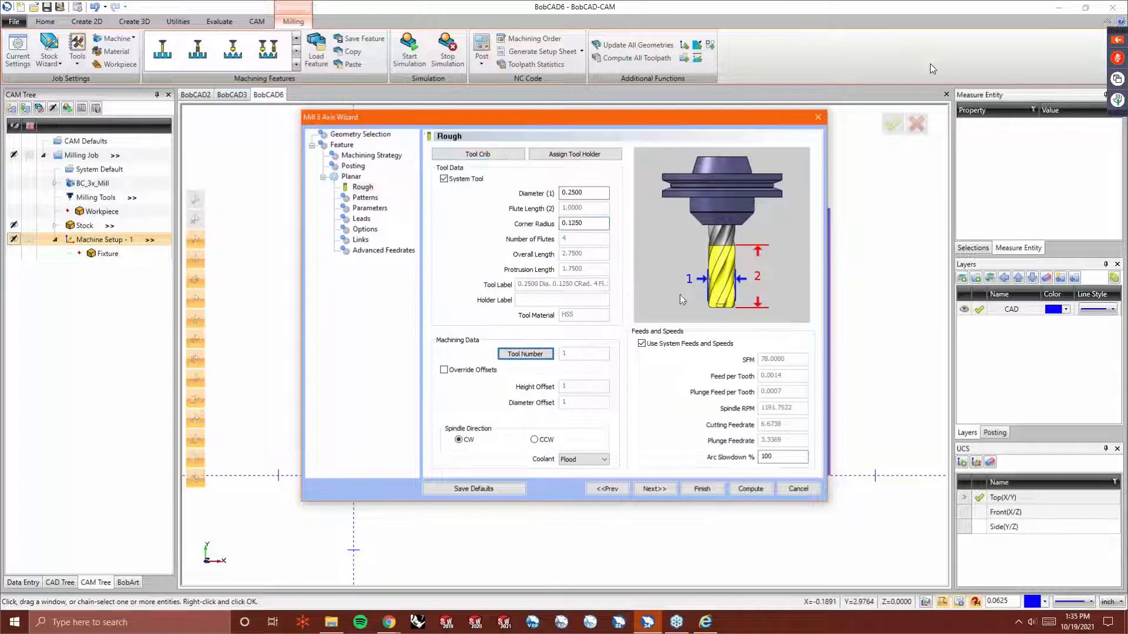
Set the lace angle of the zig zag cut pattern to 45 degrees.
click(671, 494)
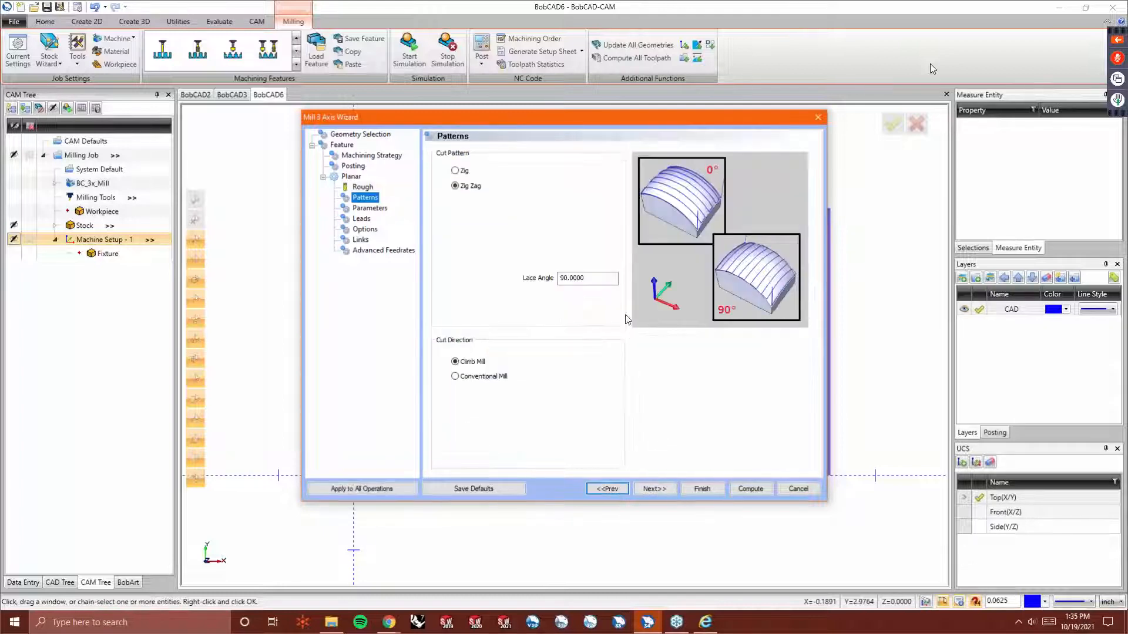
click(589, 280)
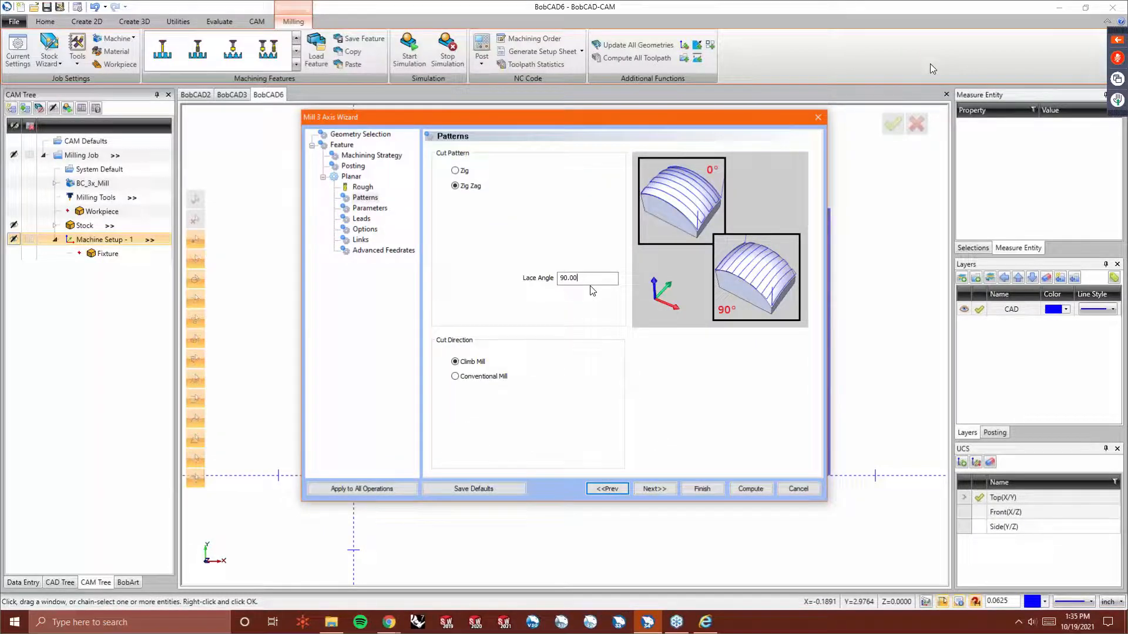
key(BackSpace)
key(BackSpace)
key(BackSpace)
key(BackSpace)
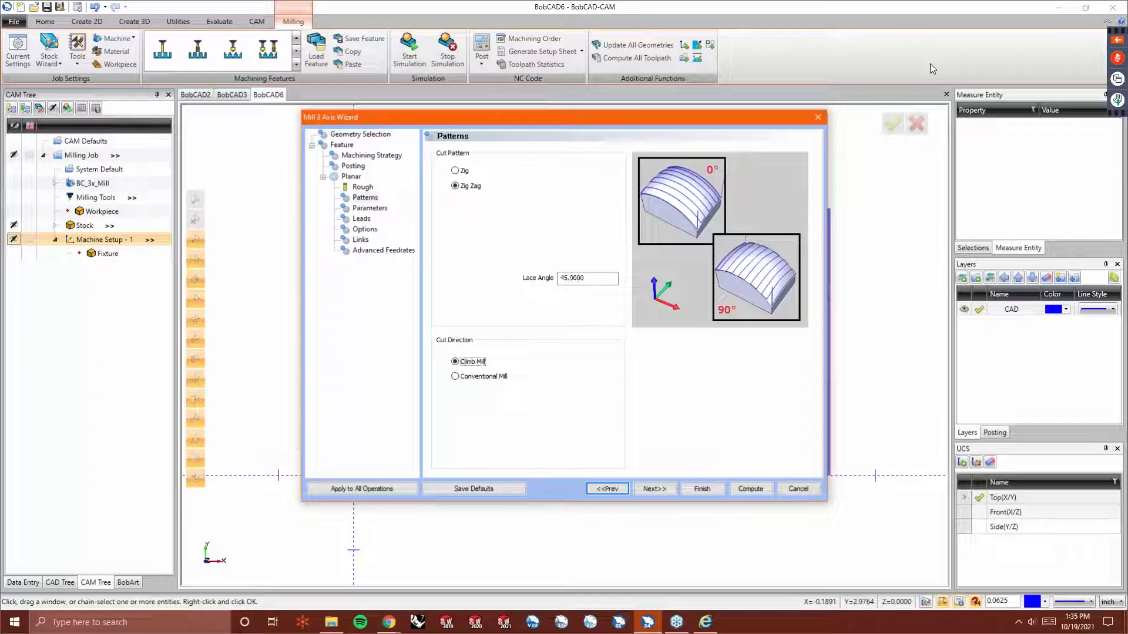
Set the Planar finish stepover to 0.025.
click(654, 488)
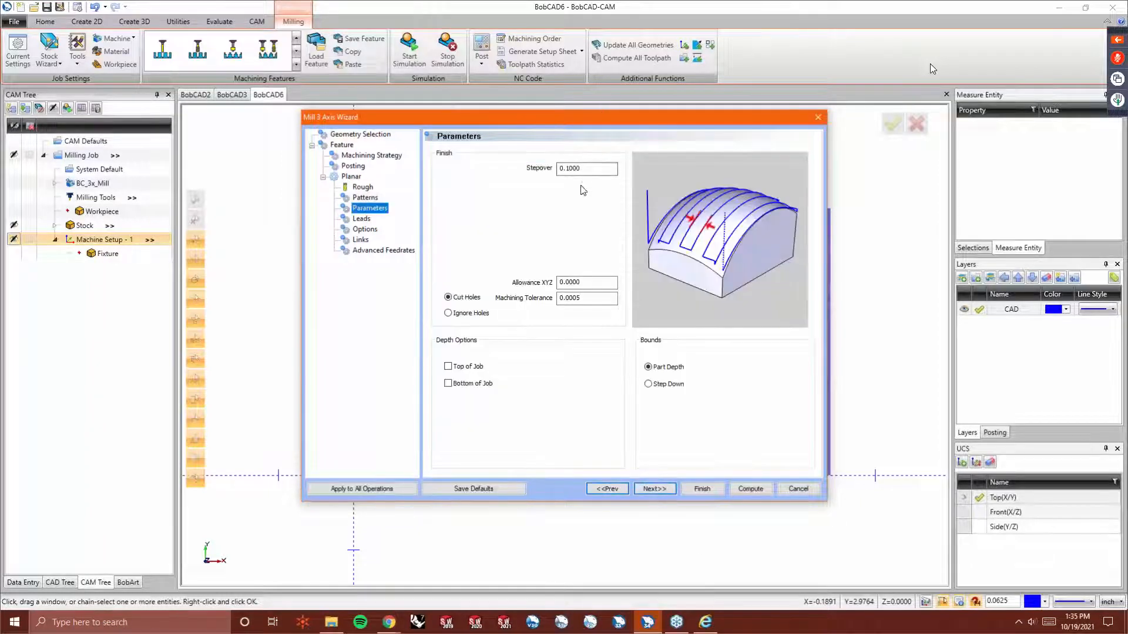
double_click(585, 168)
text(.025)
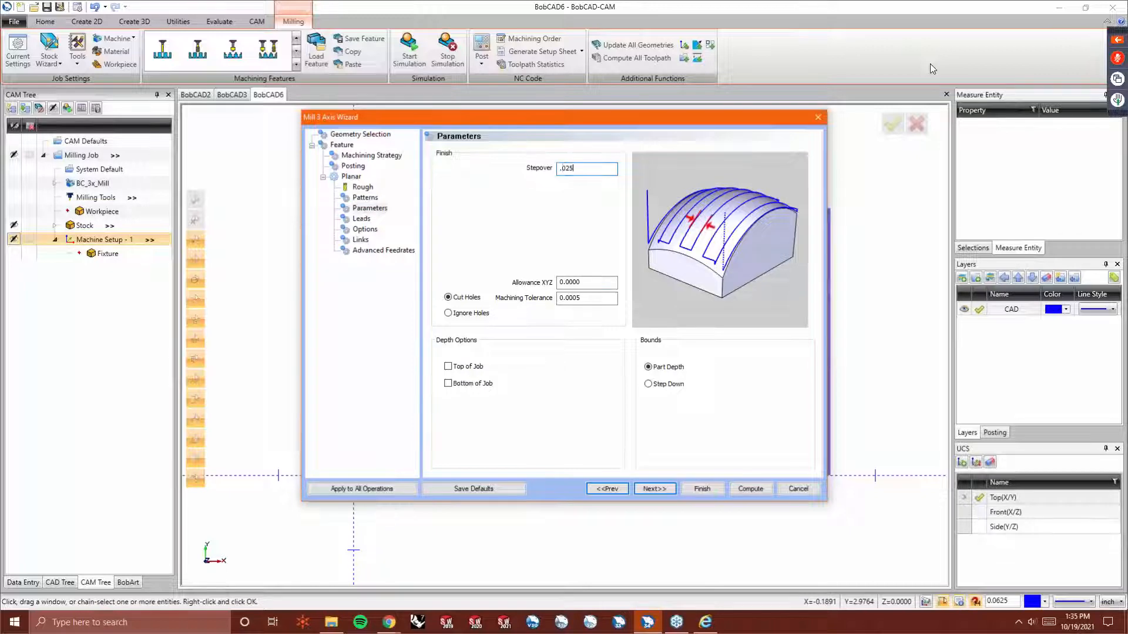
key(Tab)
Use a tangent lead-in for the Planar operation and compute the toolpath.
click(647, 488)
click(646, 489)
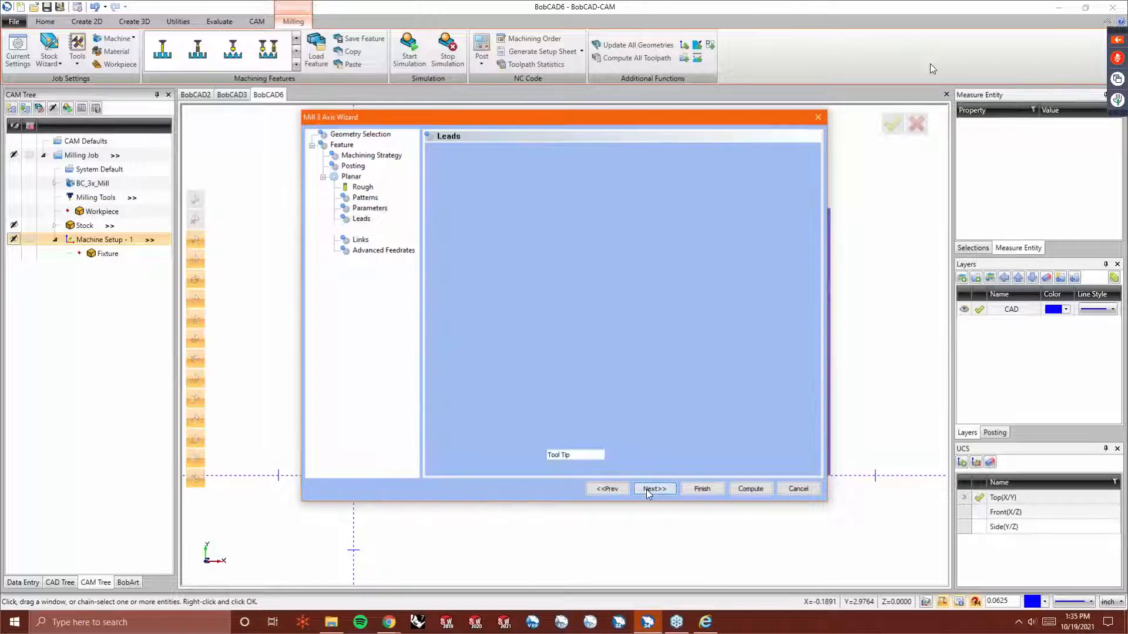
click(605, 488)
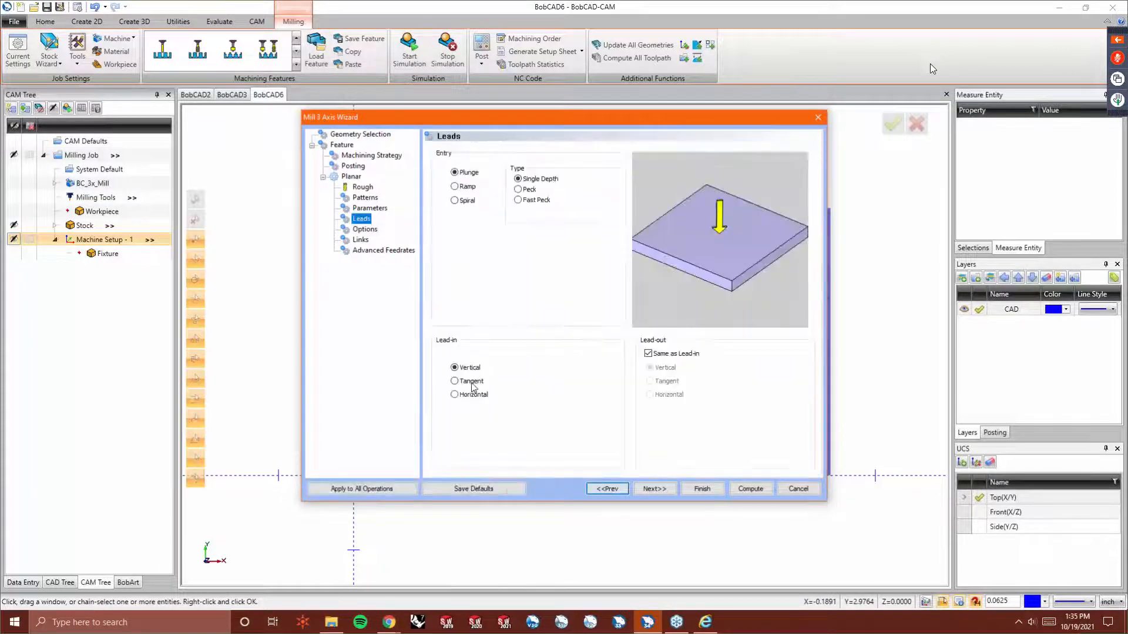
click(455, 380)
click(665, 489)
click(765, 490)
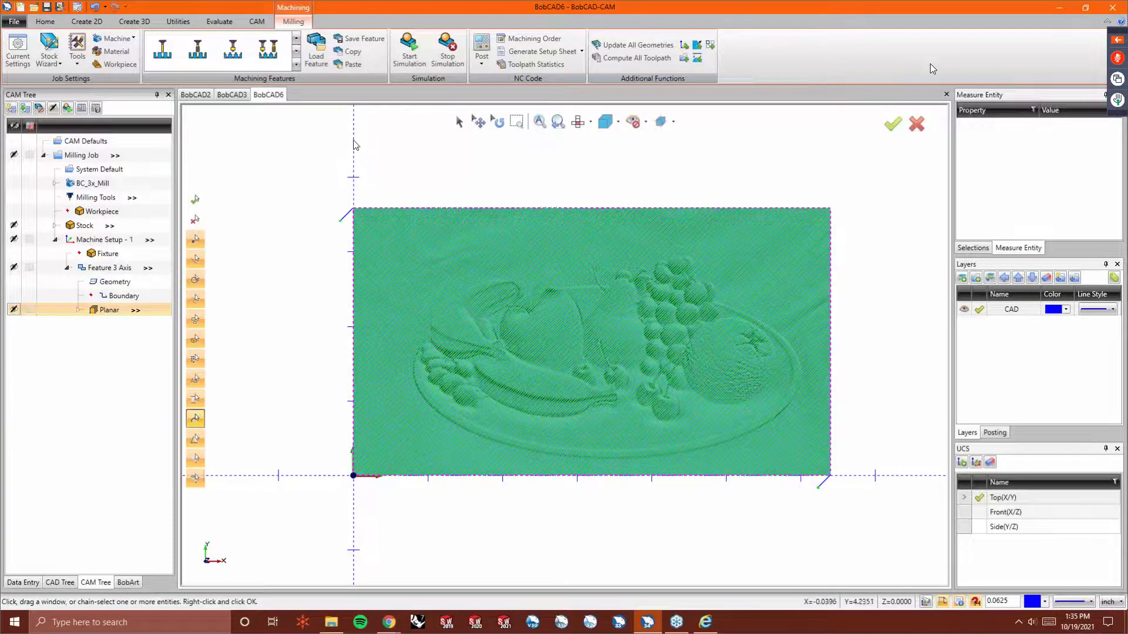
Start the machining simulation and run the Planar toolpath through to the end.
click(409, 50)
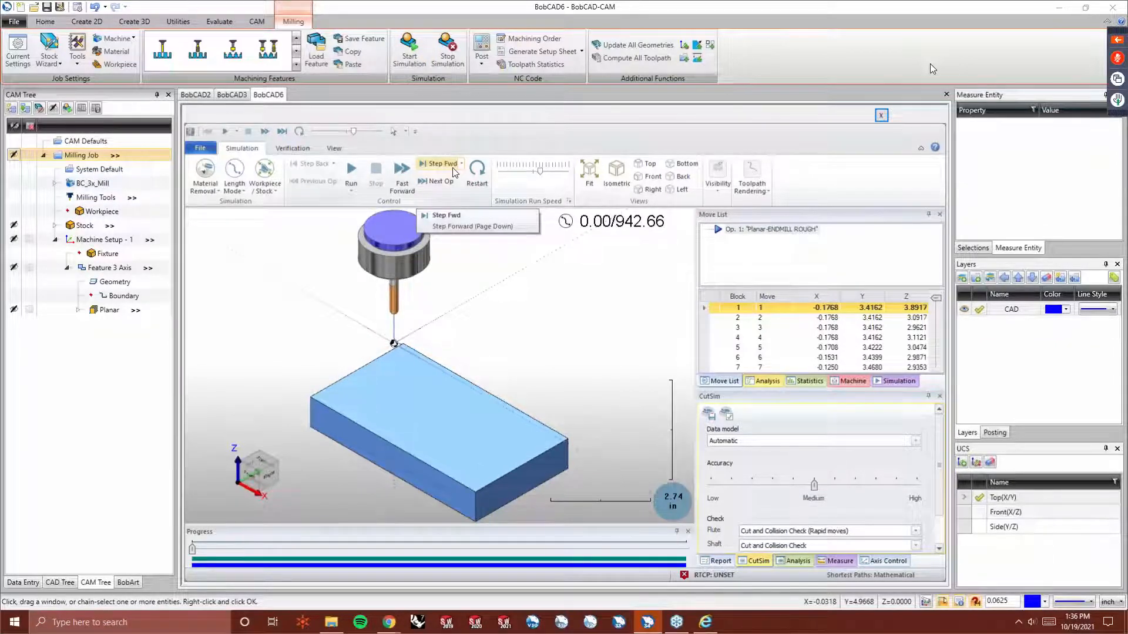
click(354, 168)
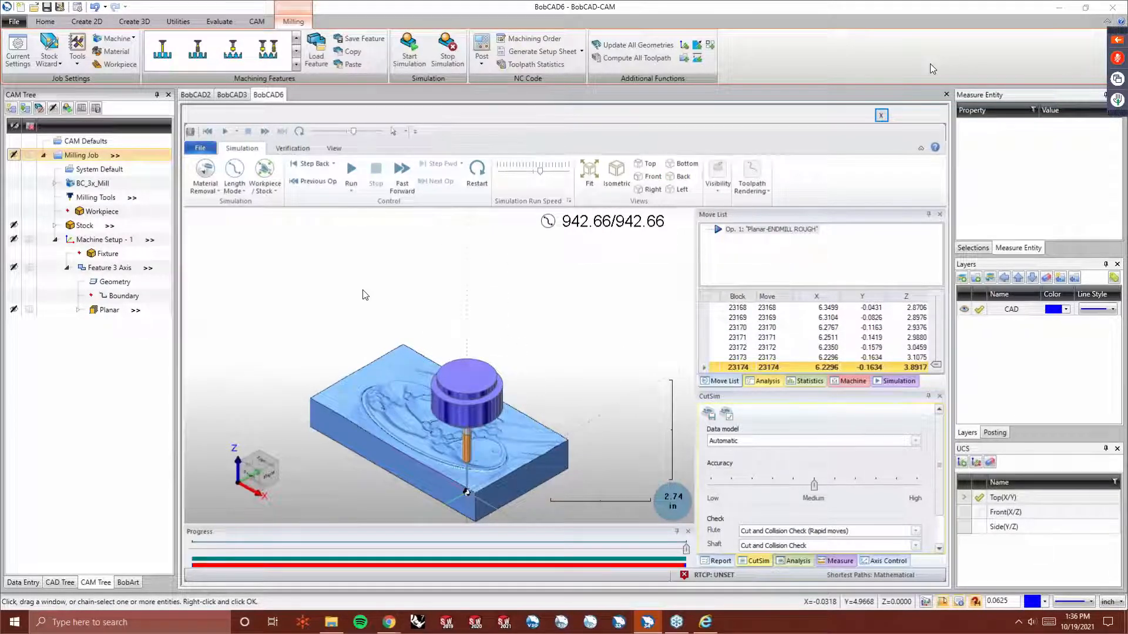
Inspect the machined fruit bowl relief up close from several angles and close the simulation.
middle_drag(387, 388, 445, 442)
scroll(445, 442, up, 5)
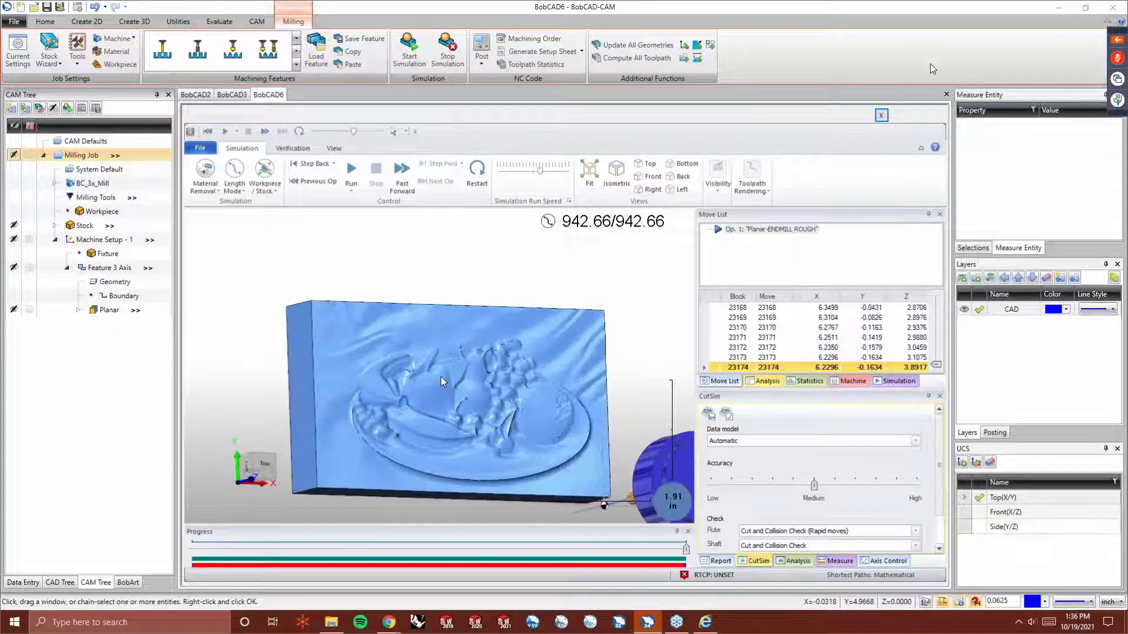
middle_drag(467, 375, 426, 365)
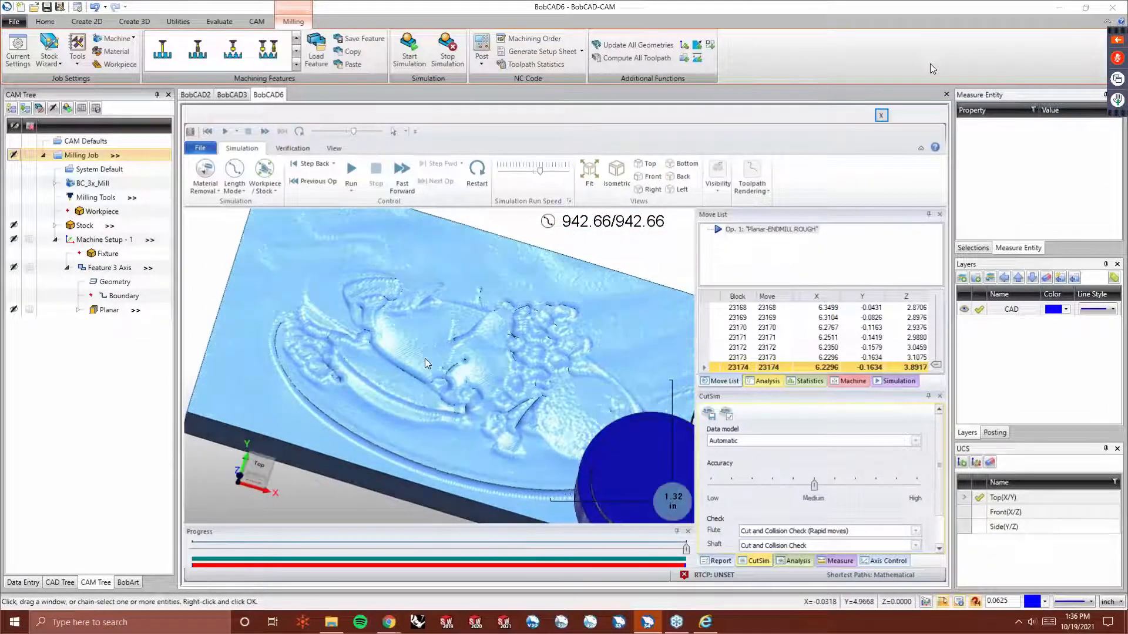
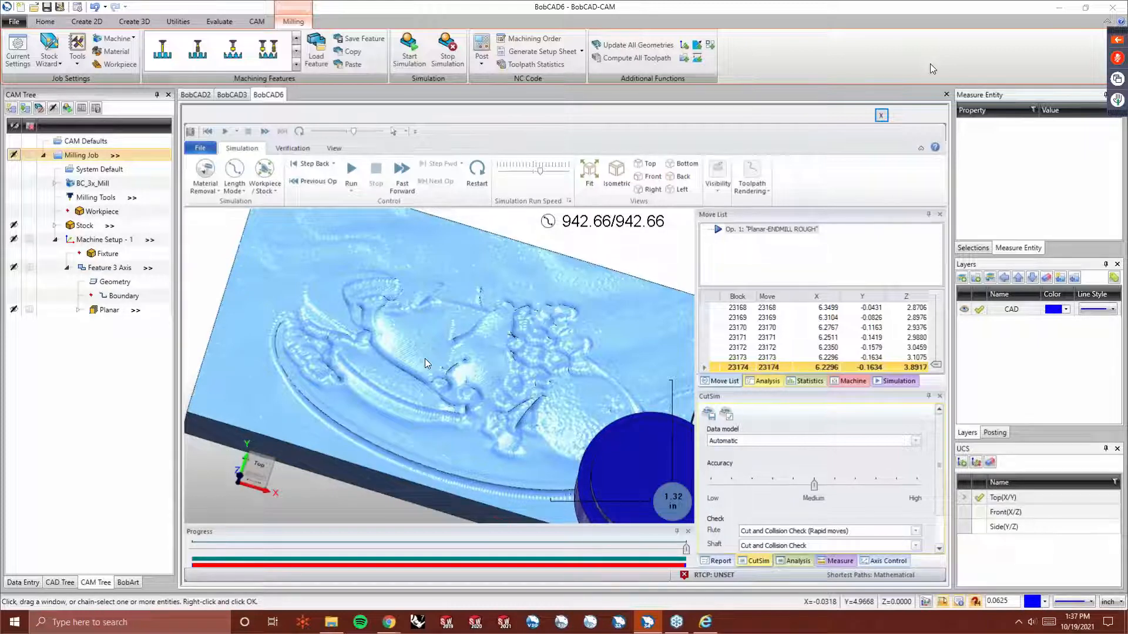
click(881, 115)
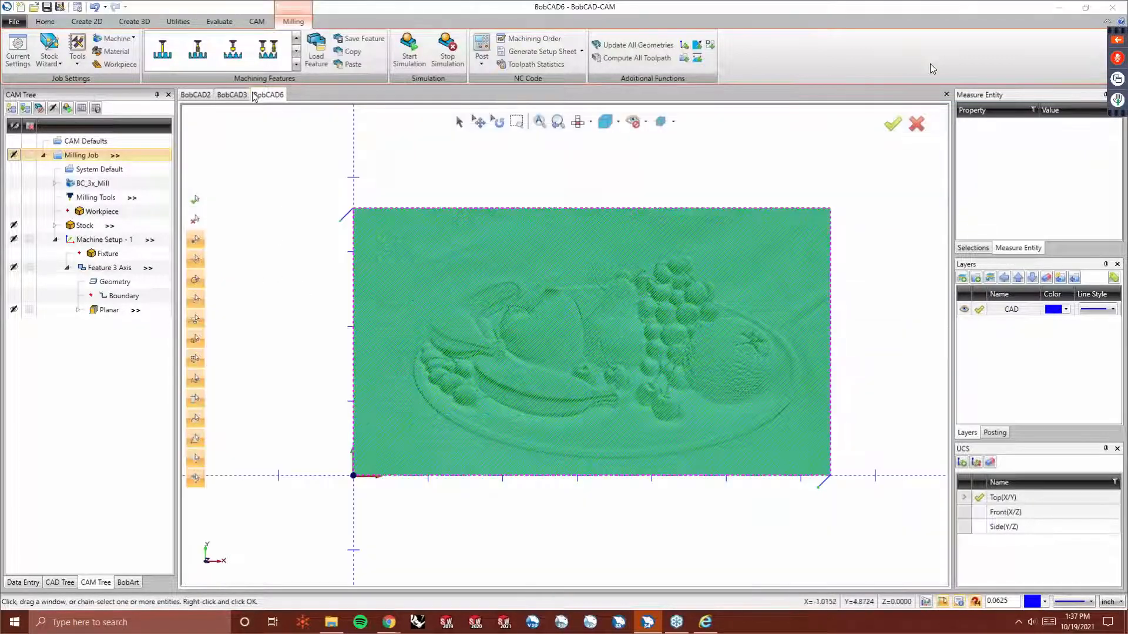
Show the BobCAD3 drawing with the eagle, globe and anchor relief, switch to Chrome and look through the grayscale heightmap images.
click(232, 94)
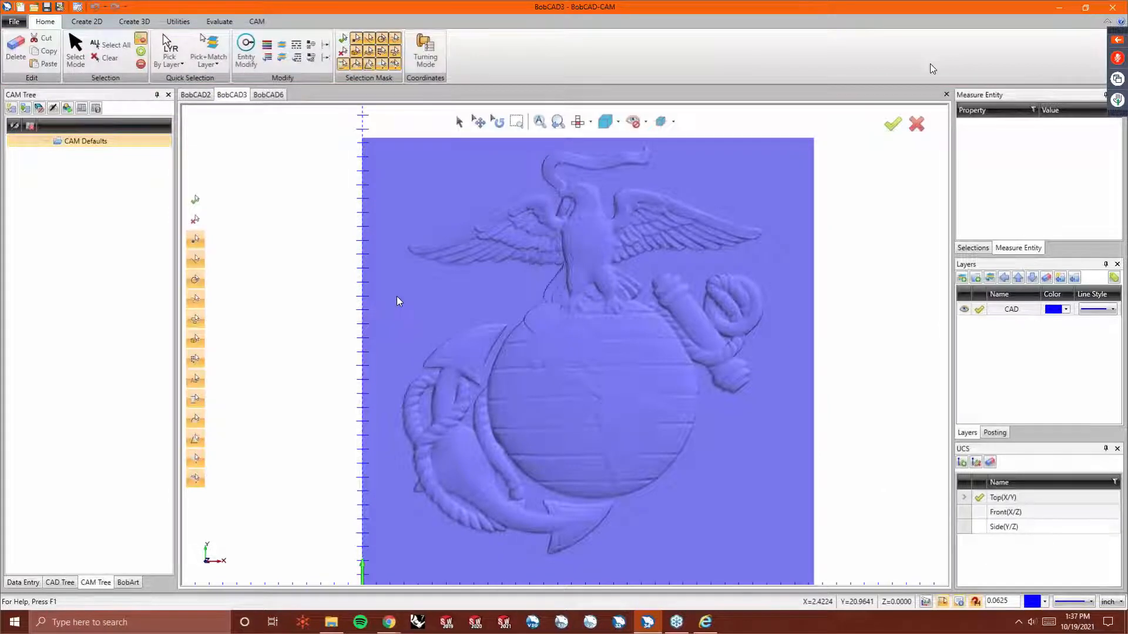
click(389, 622)
click(516, 561)
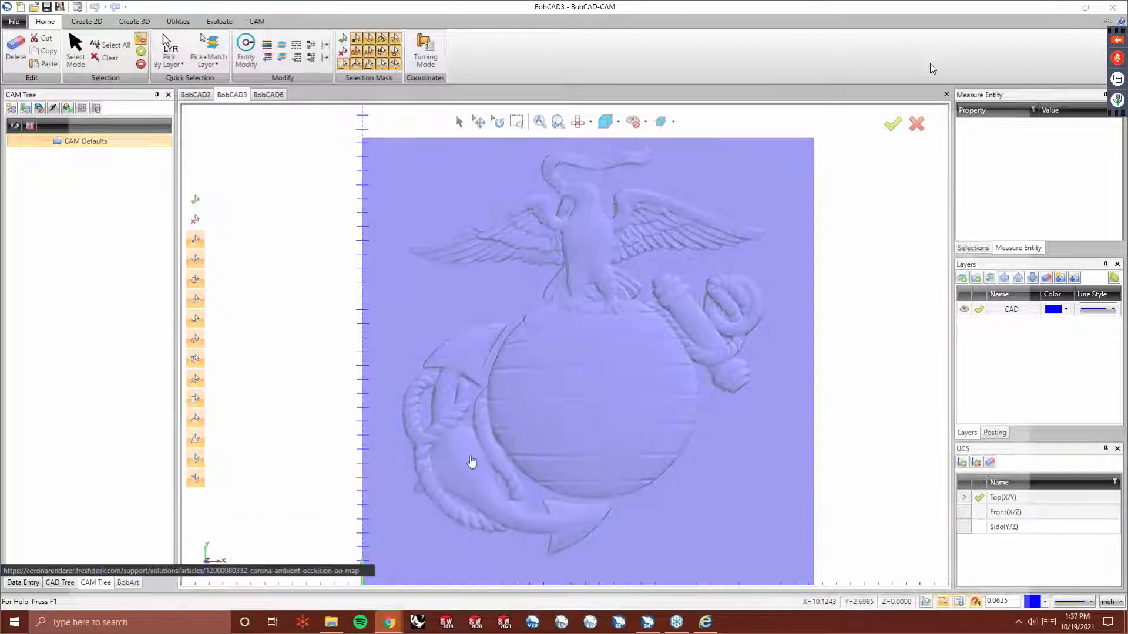
click(75, 9)
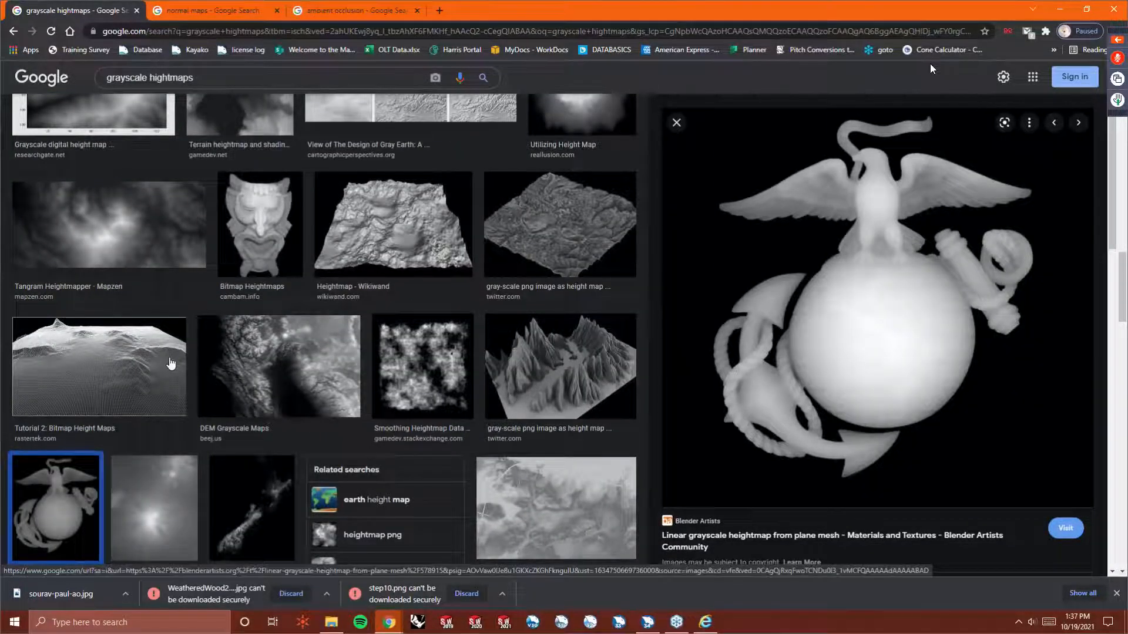
scroll(333, 356, down, 3)
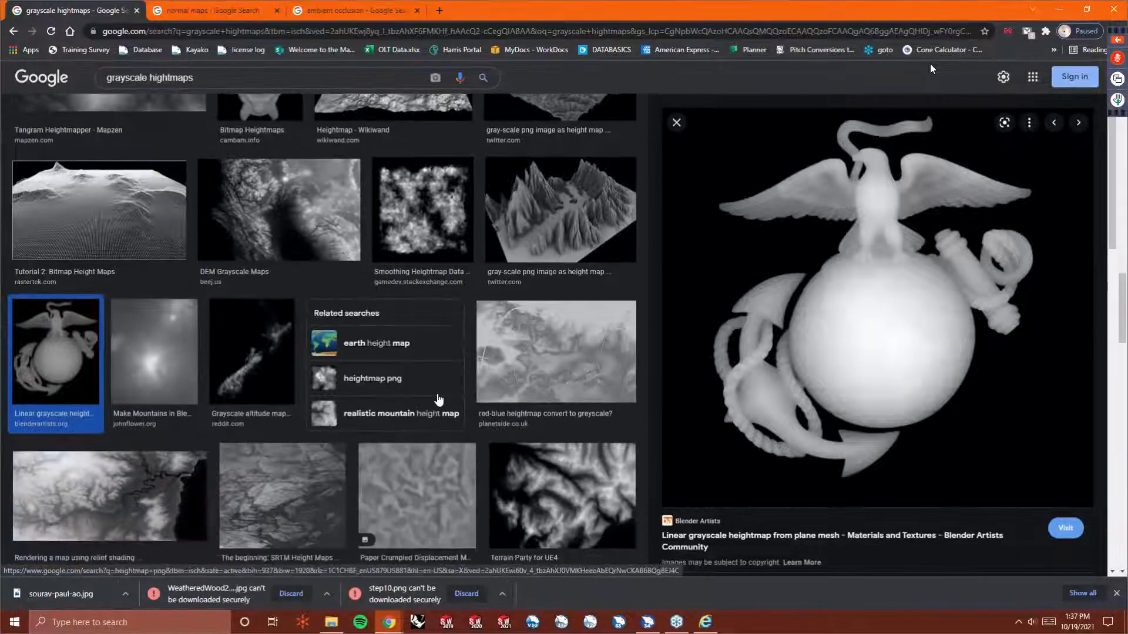
scroll(437, 400, down, 6)
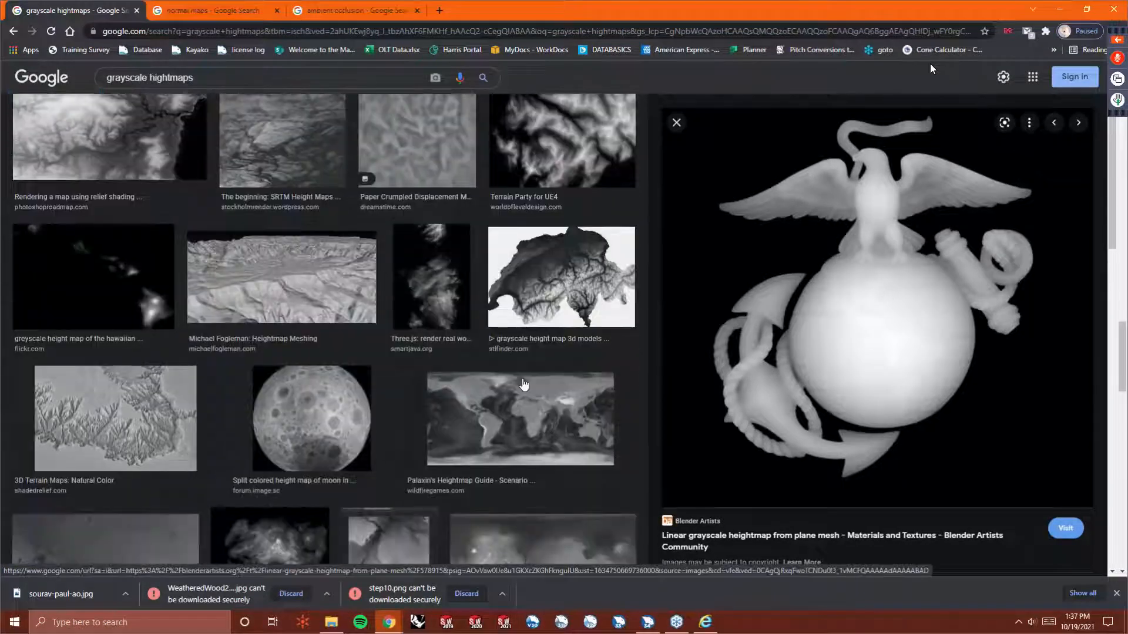
scroll(511, 394, down, 1)
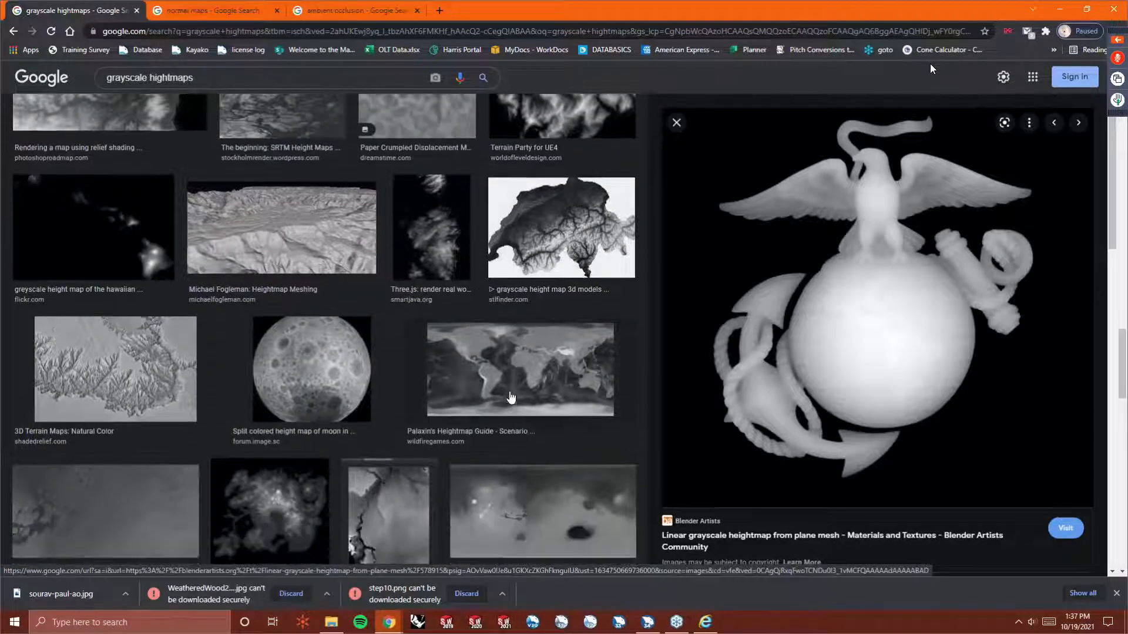
scroll(511, 397, down, 5)
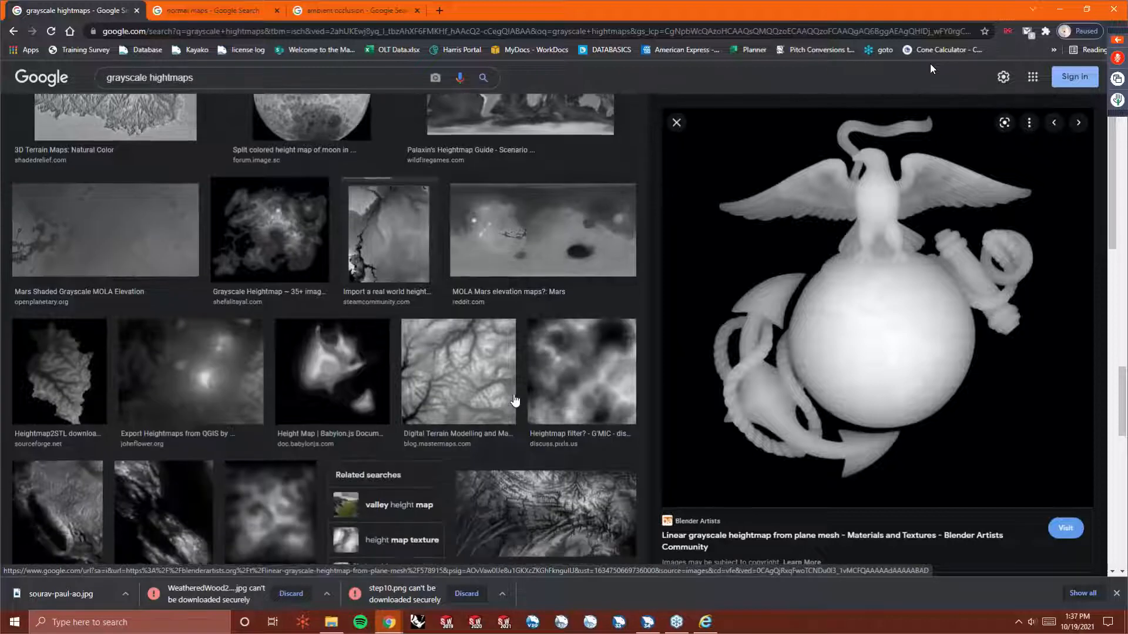
scroll(515, 401, down, 2)
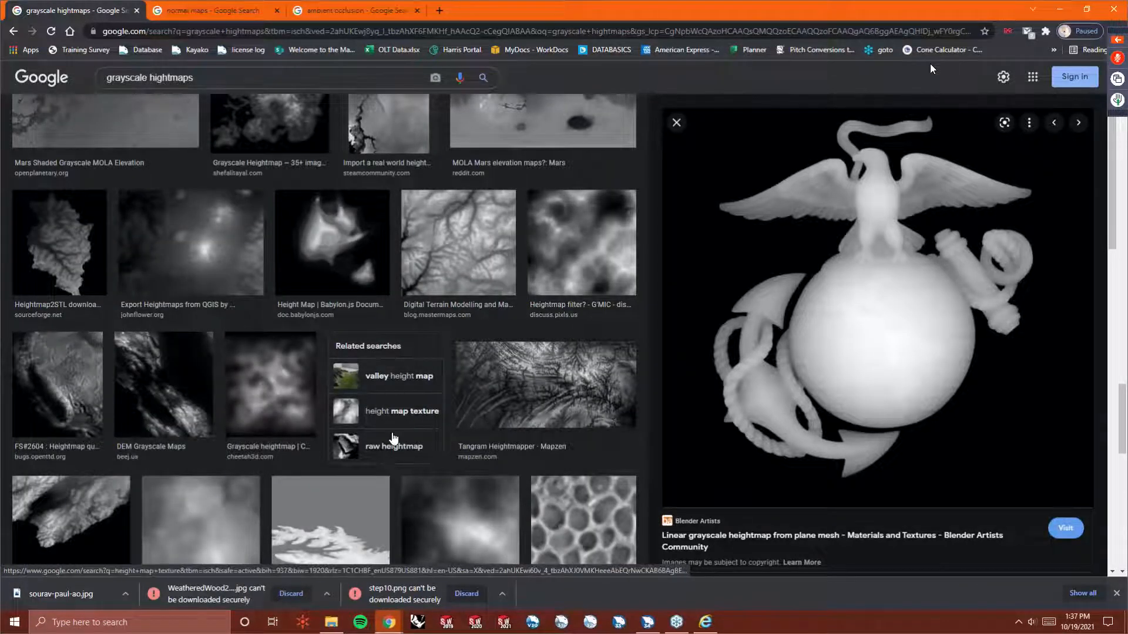
Run the related image search for raw heightmap, preview the Tutorial 12: Terrain Mini-Maps image and browse the other results.
click(407, 447)
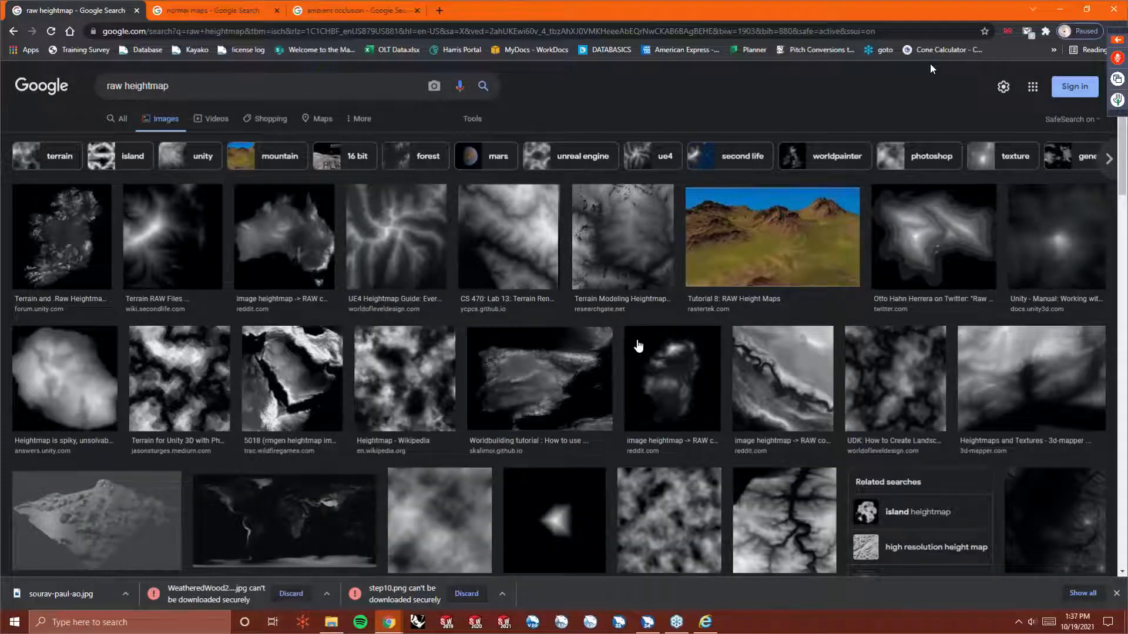
scroll(634, 352, down, 2)
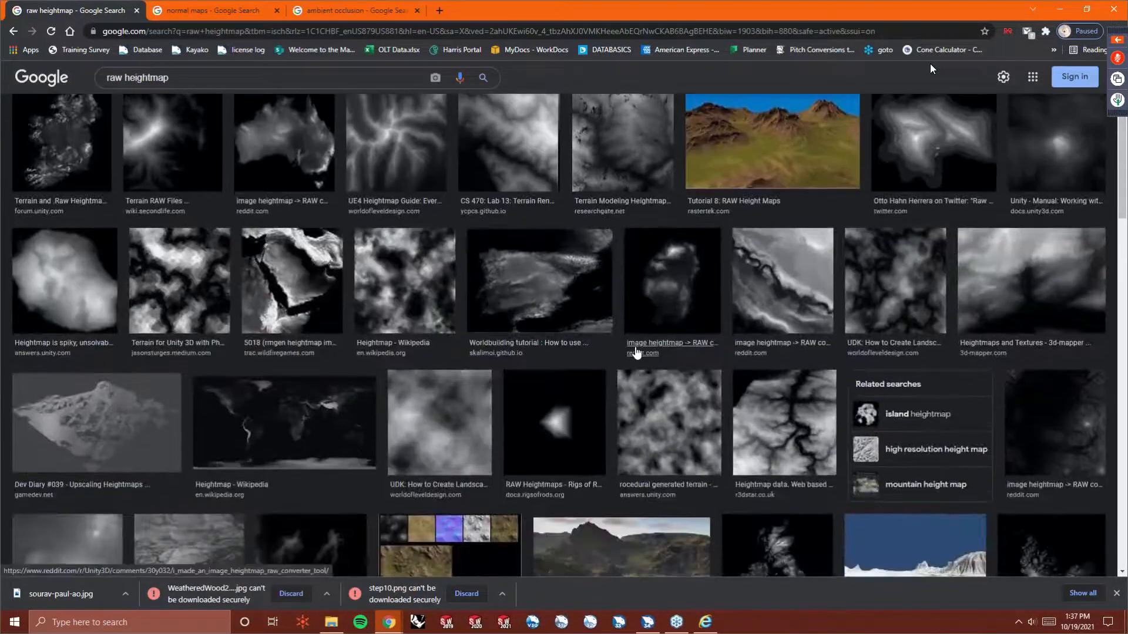
scroll(638, 351, down, 4)
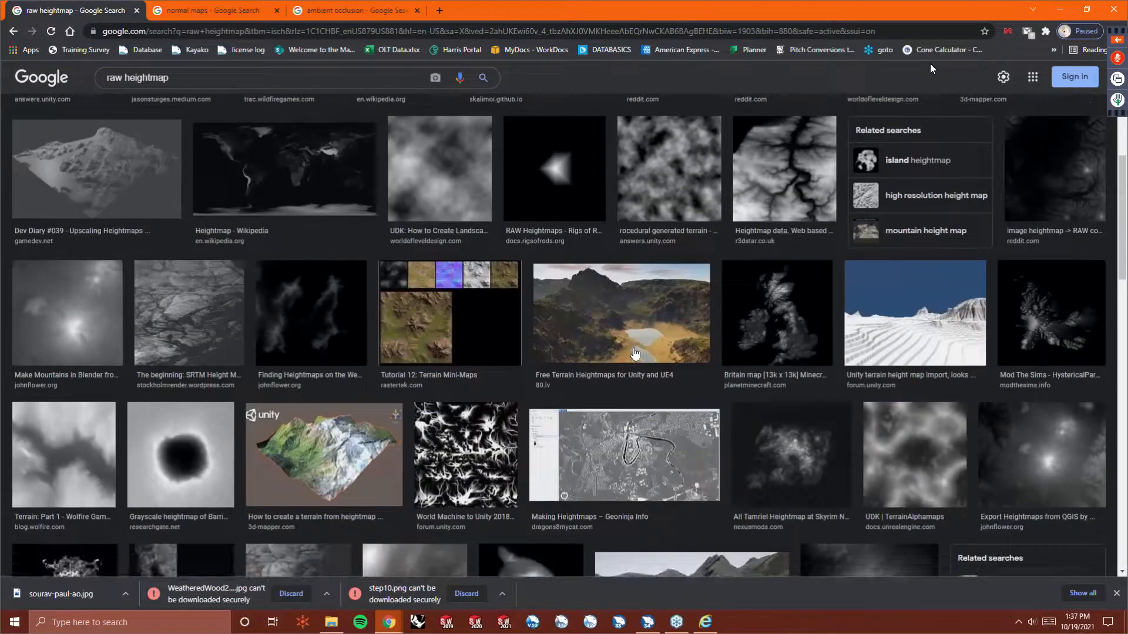
click(448, 281)
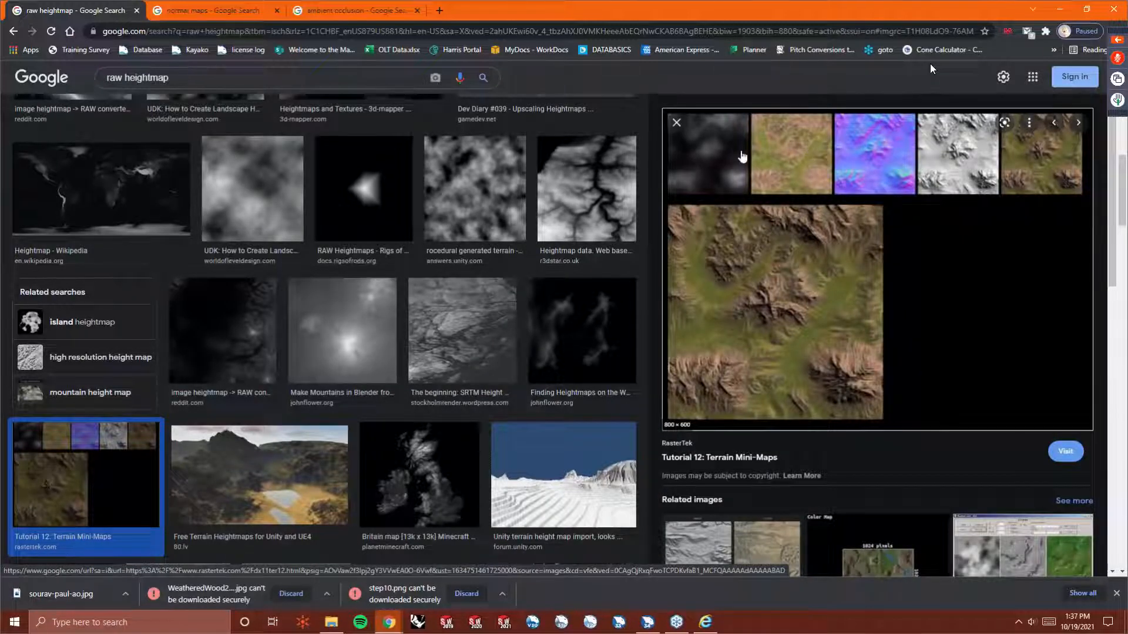
click(677, 124)
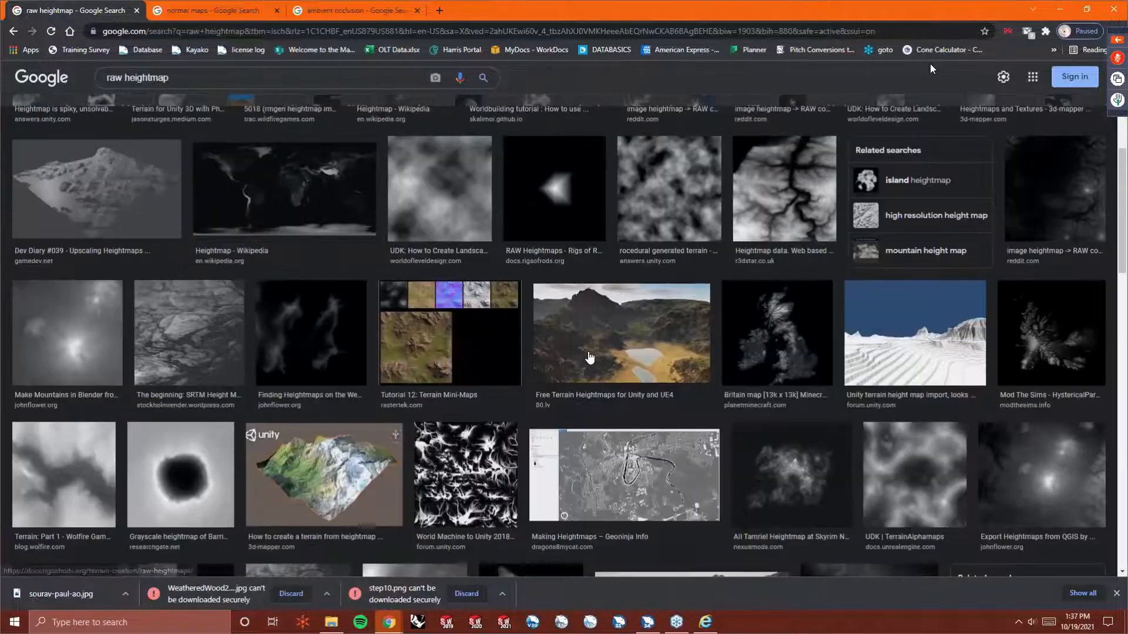
scroll(581, 355, down, 3)
scroll(568, 358, down, 6)
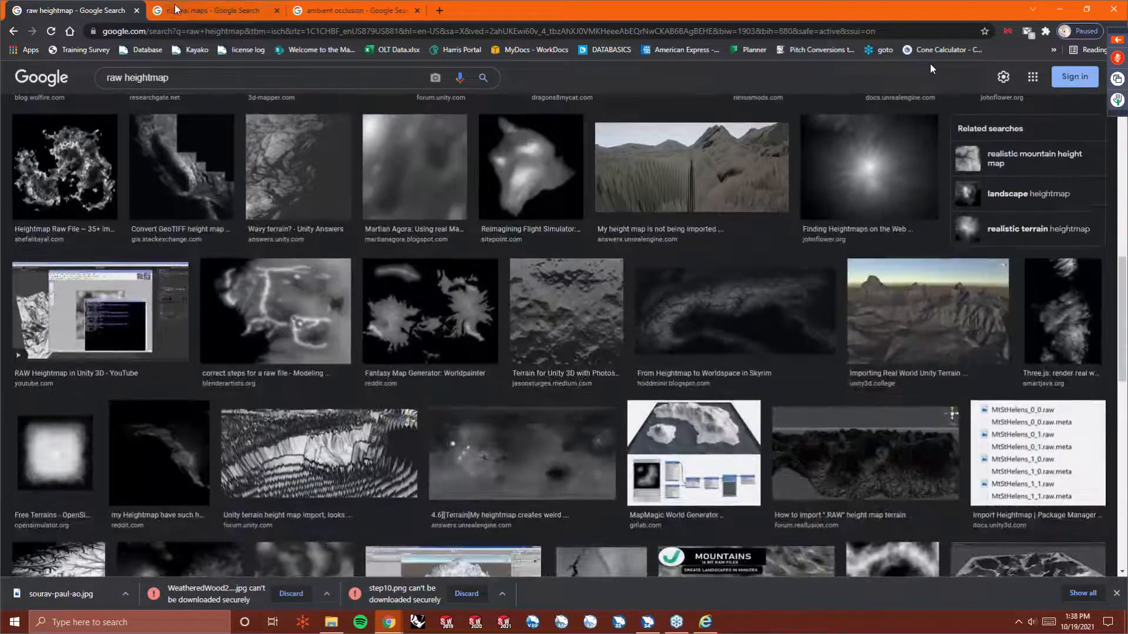
Close the brick wall preview in the normal maps image search and examine the different kinds of normal map images.
click(178, 12)
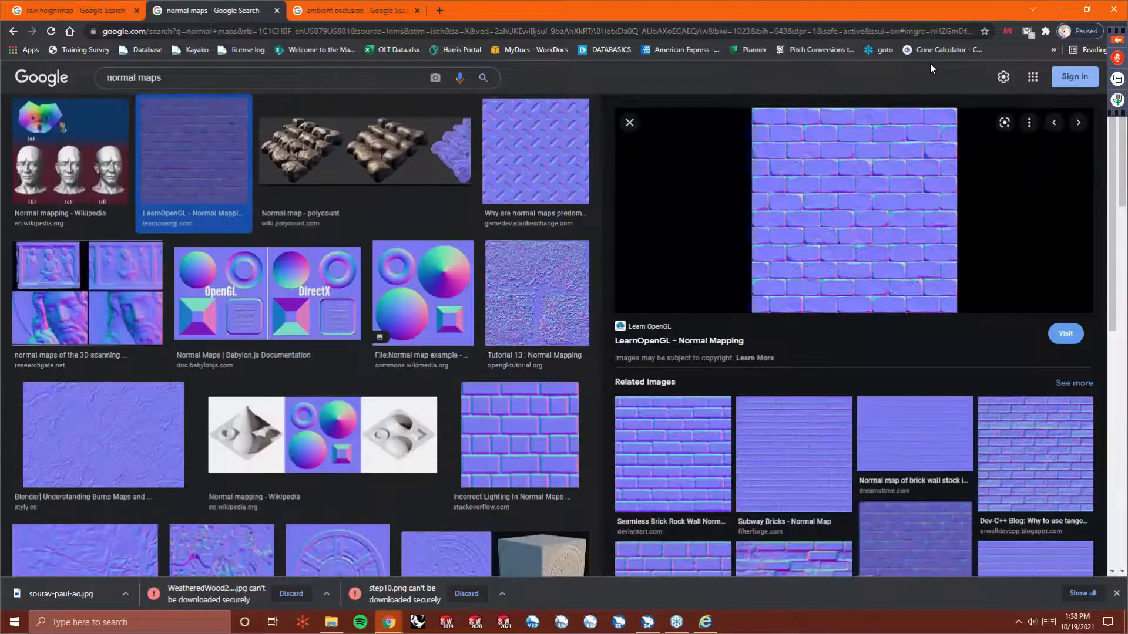
click(629, 122)
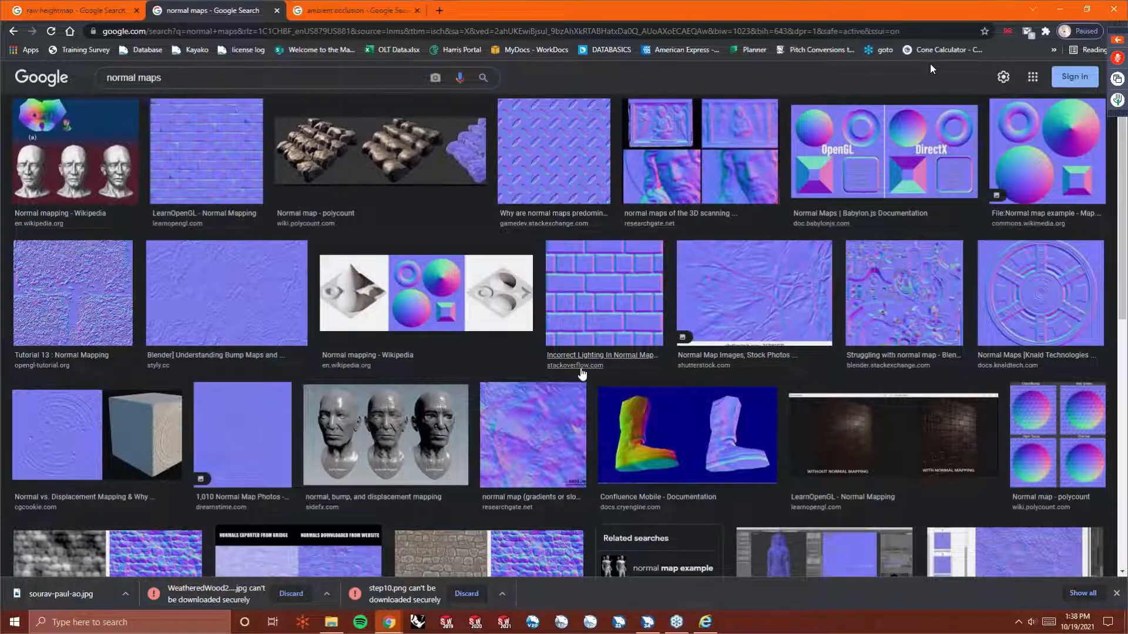
scroll(584, 375, down, 1)
scroll(595, 408, down, 3)
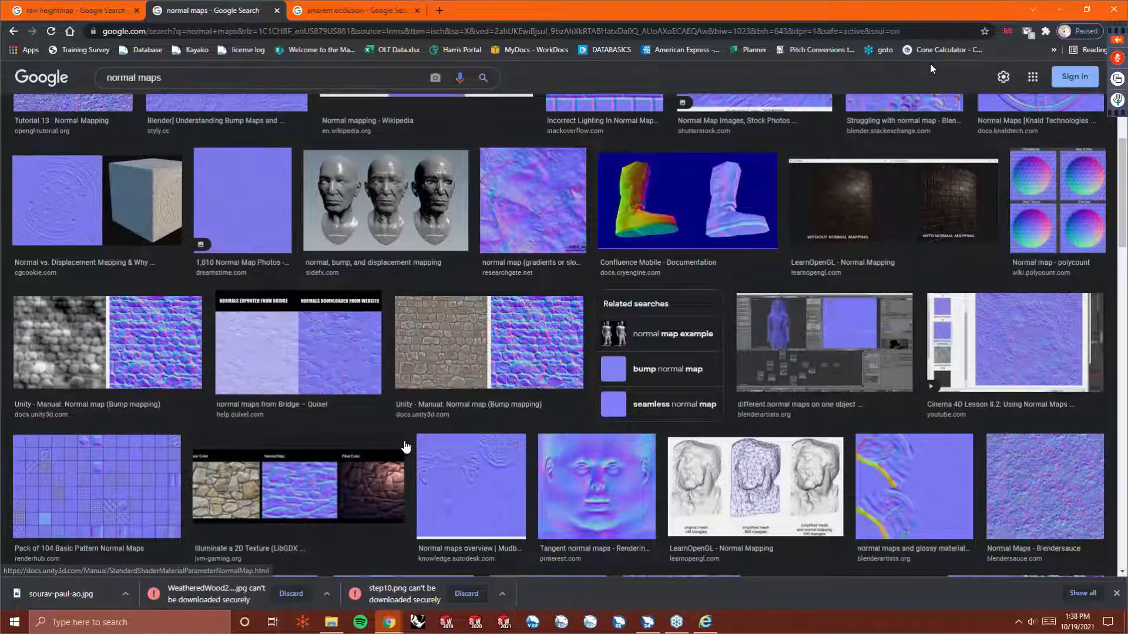
scroll(405, 442, down, 1)
scroll(406, 446, down, 2)
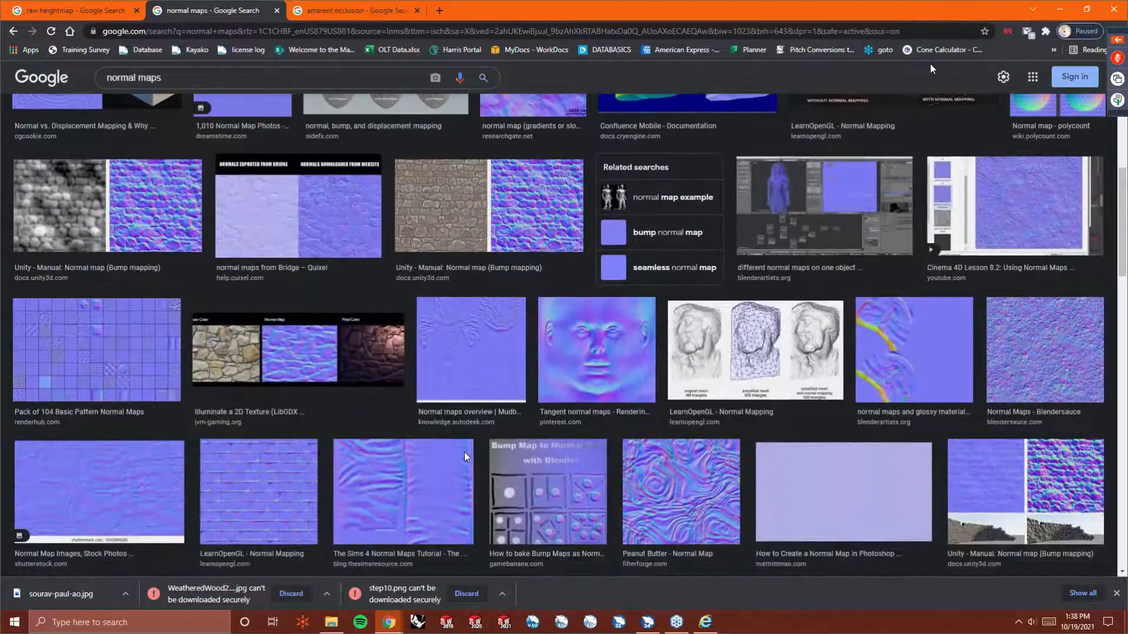
scroll(466, 456, down, 2)
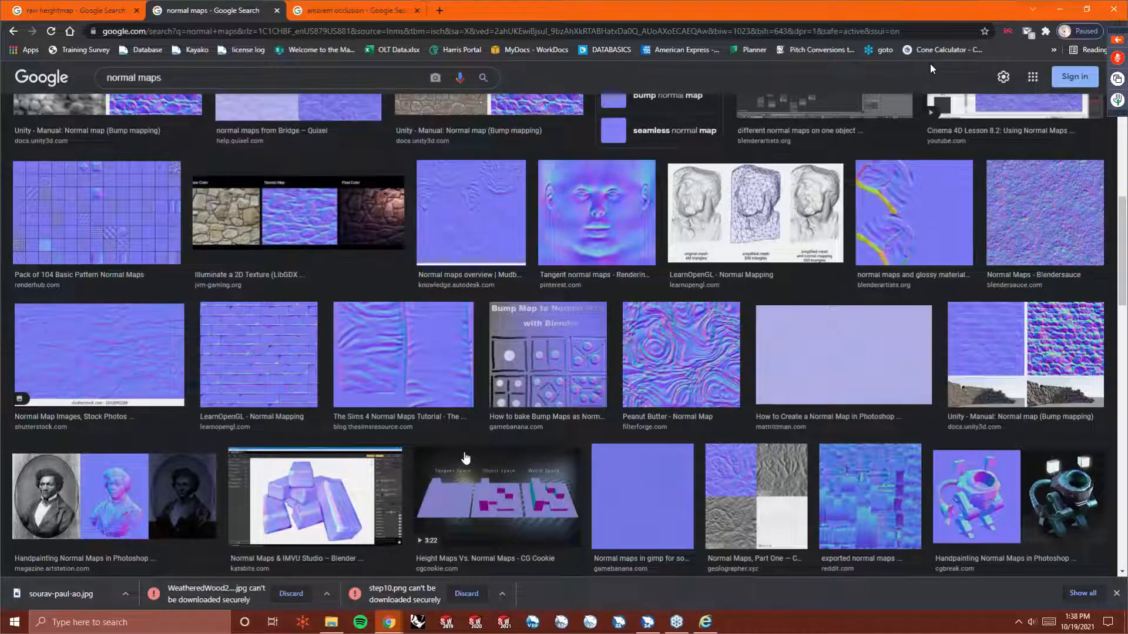
scroll(467, 459, down, 5)
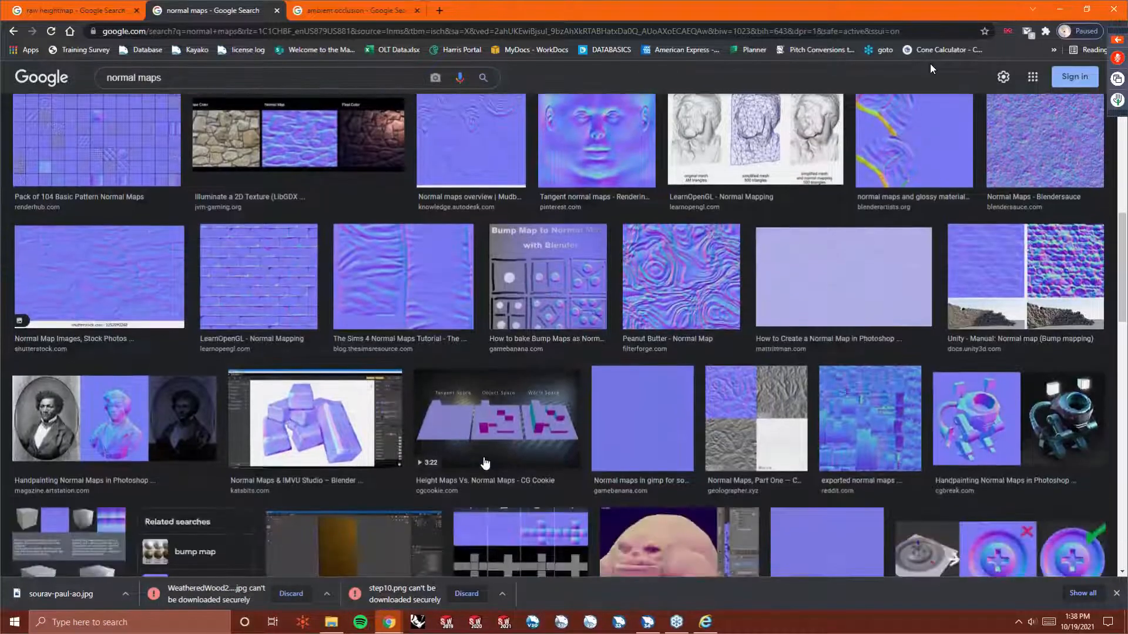
scroll(484, 464, down, 1)
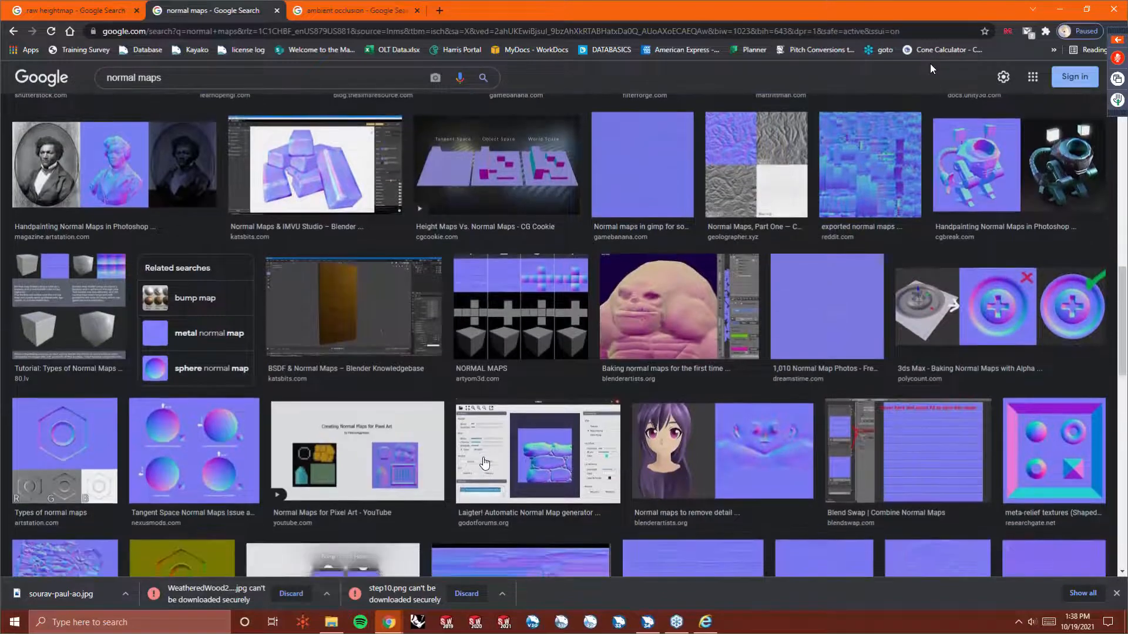
scroll(483, 465, down, 3)
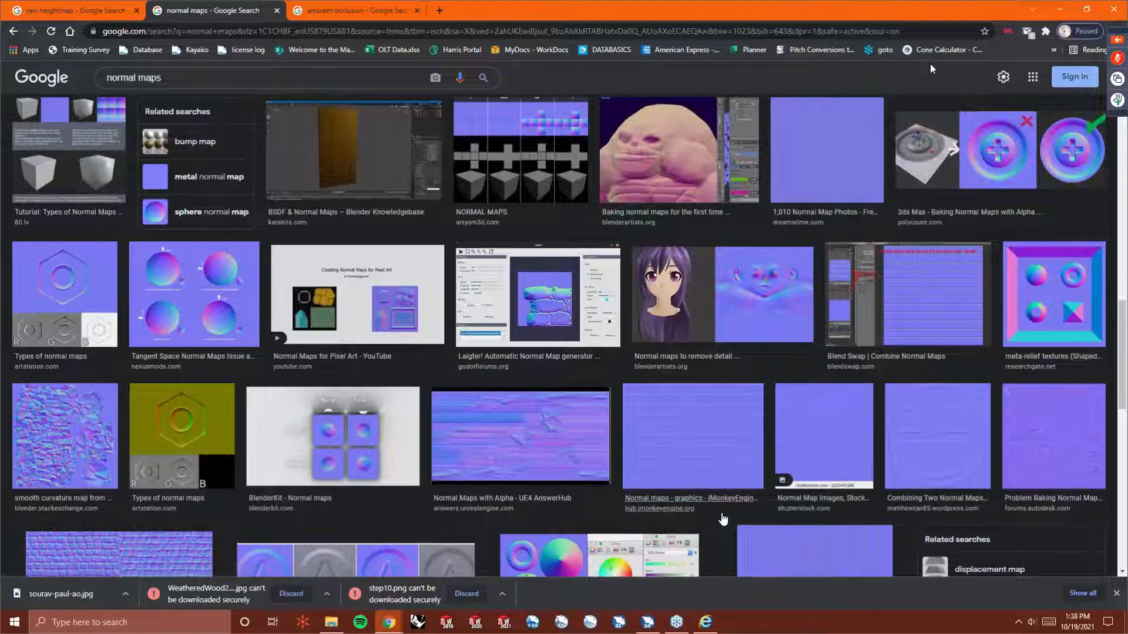
scroll(720, 515, down, 2)
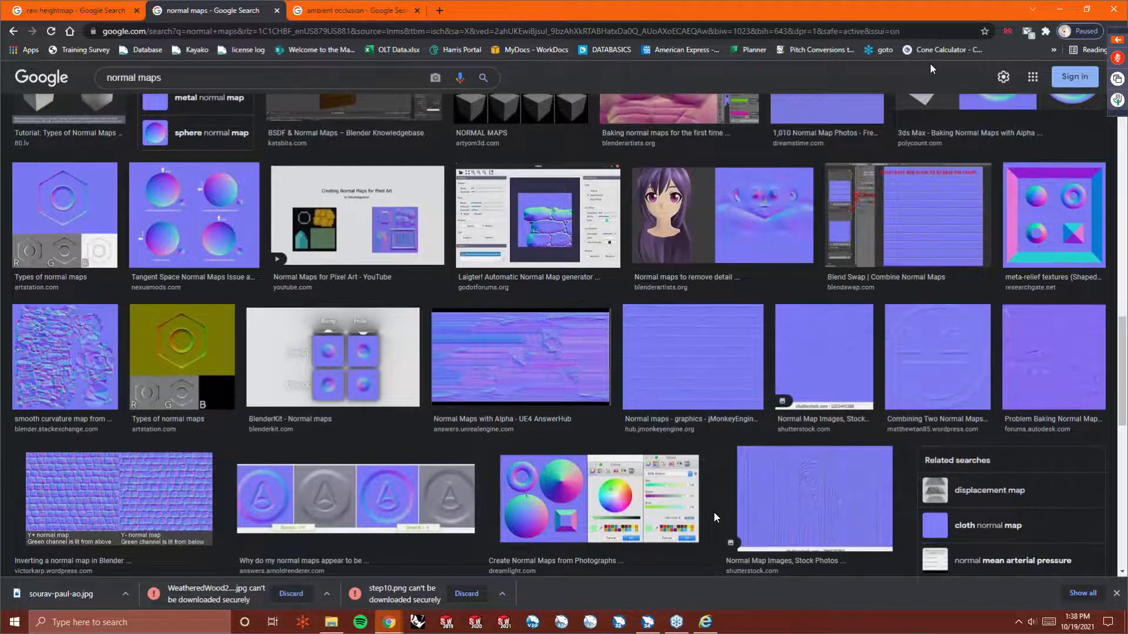
scroll(715, 516, down, 2)
scroll(720, 514, down, 1)
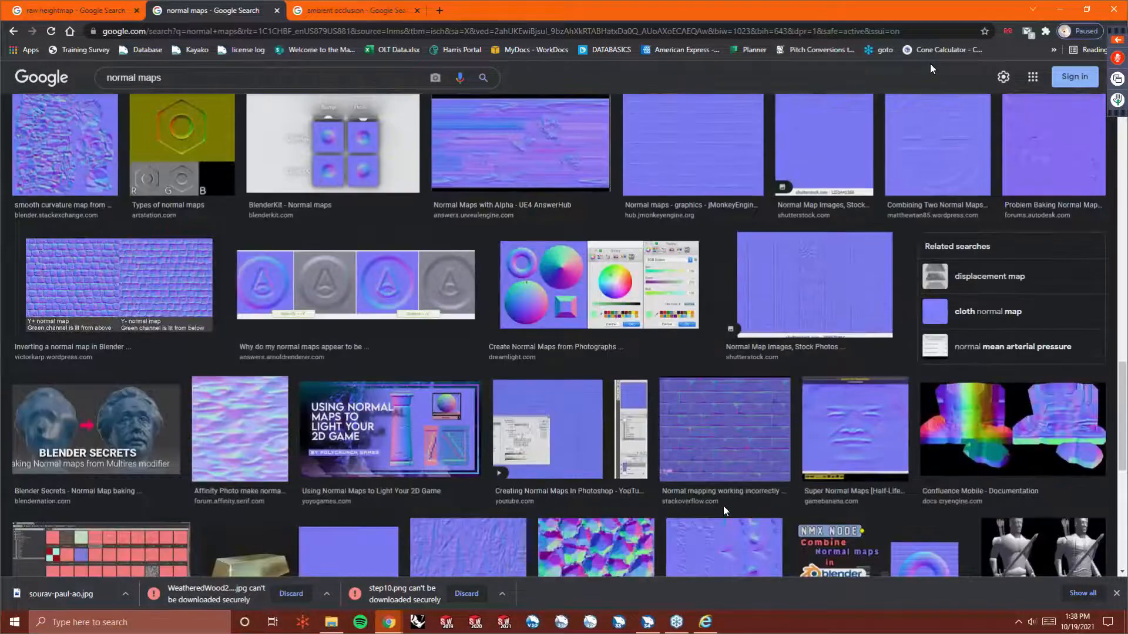
scroll(693, 510, down, 3)
scroll(664, 508, down, 2)
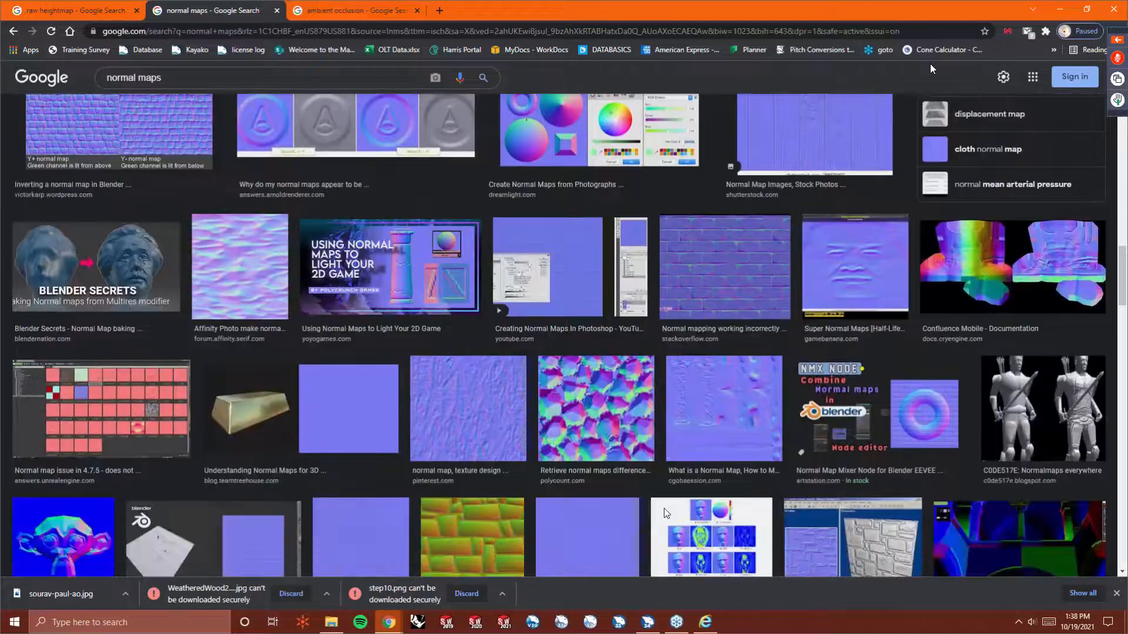
scroll(665, 514, down, 4)
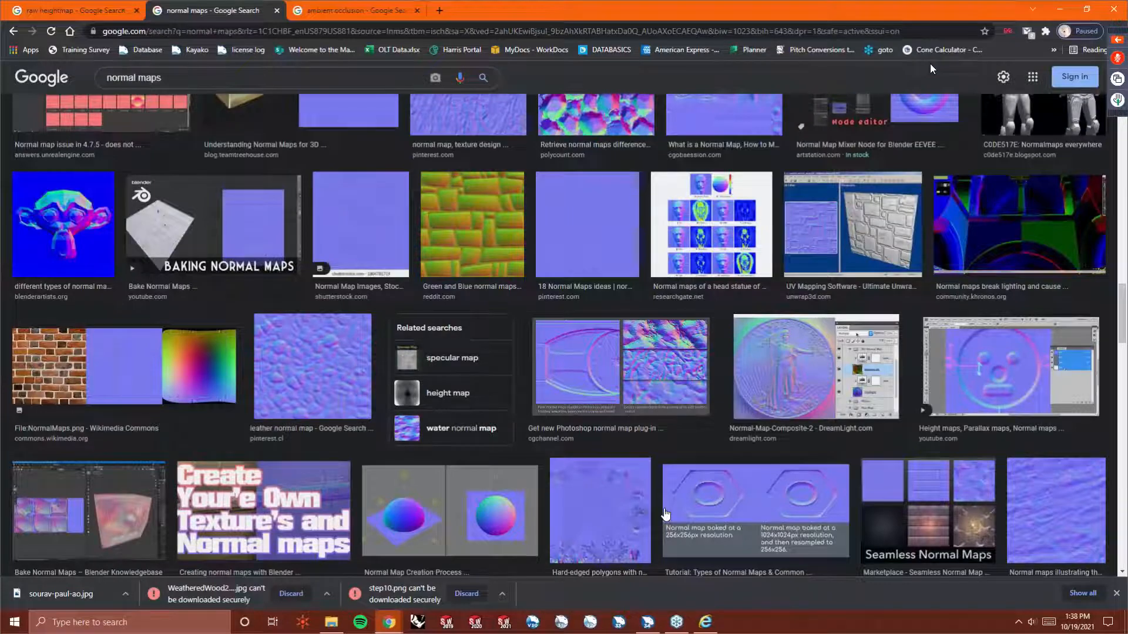
scroll(666, 514, down, 2)
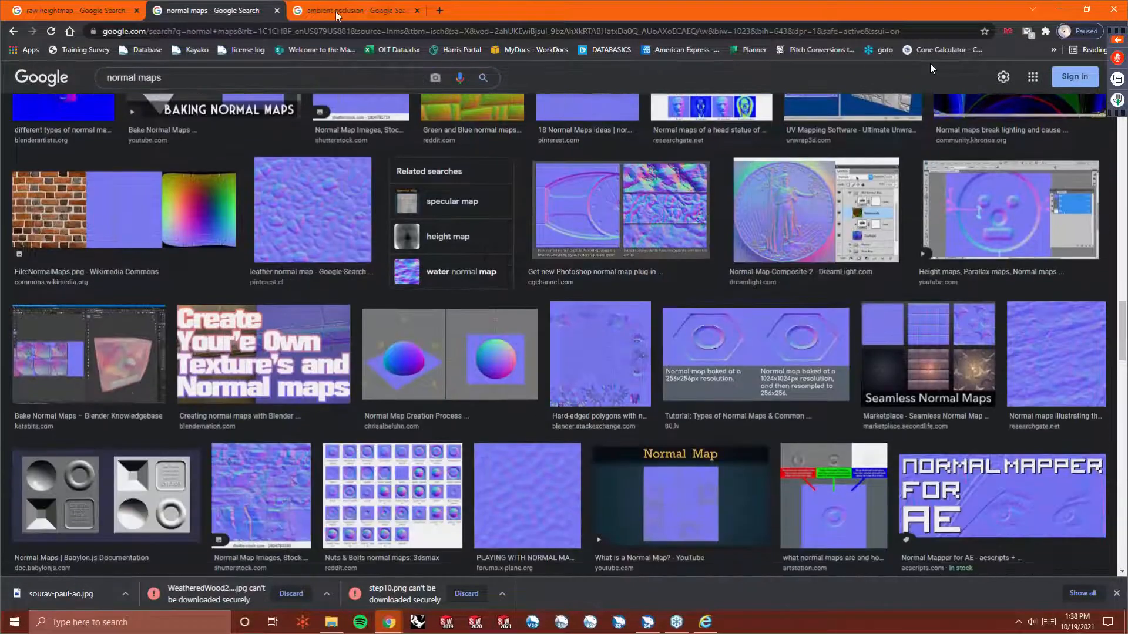
Look through the ambient occlusion image search for further pictures suitable for embossing.
click(369, 11)
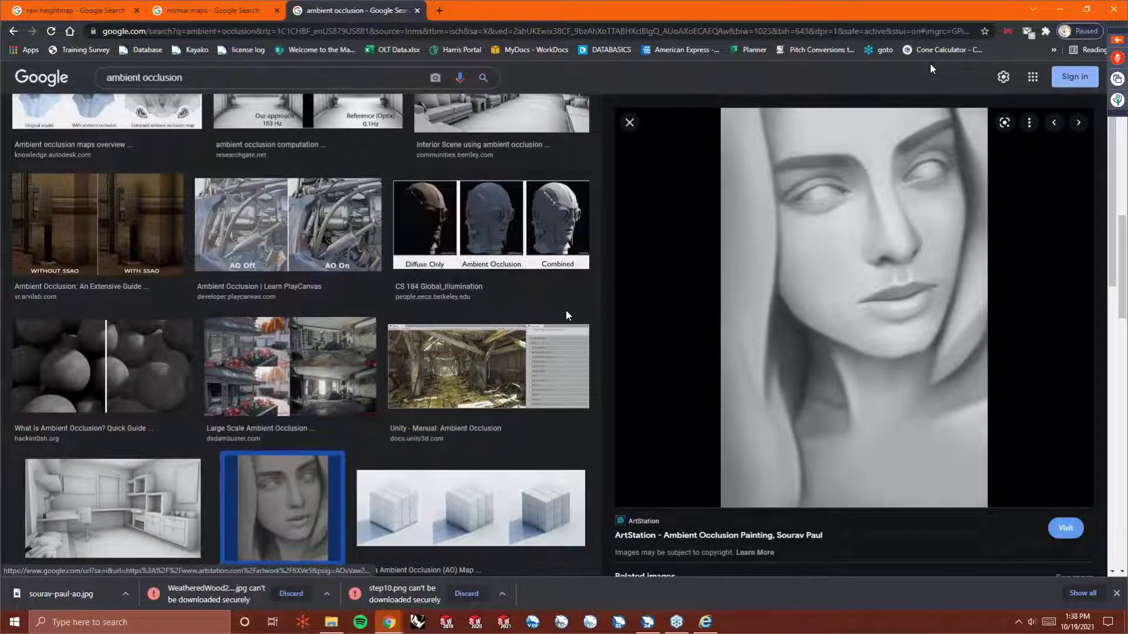
scroll(567, 310, down, 5)
scroll(566, 316, down, 1)
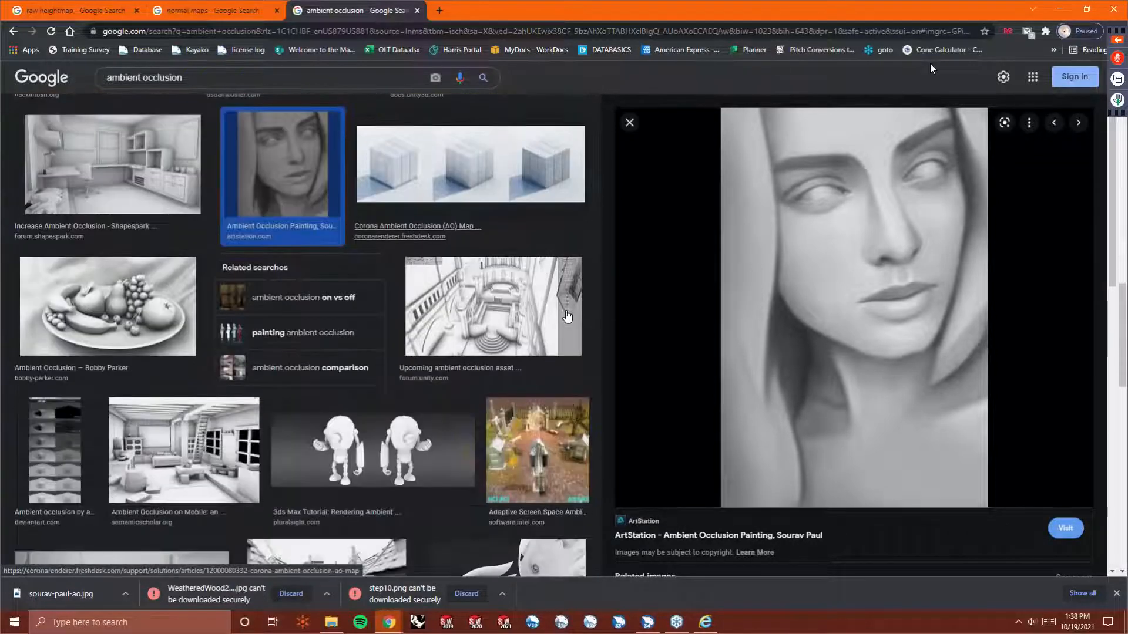
scroll(567, 316, down, 3)
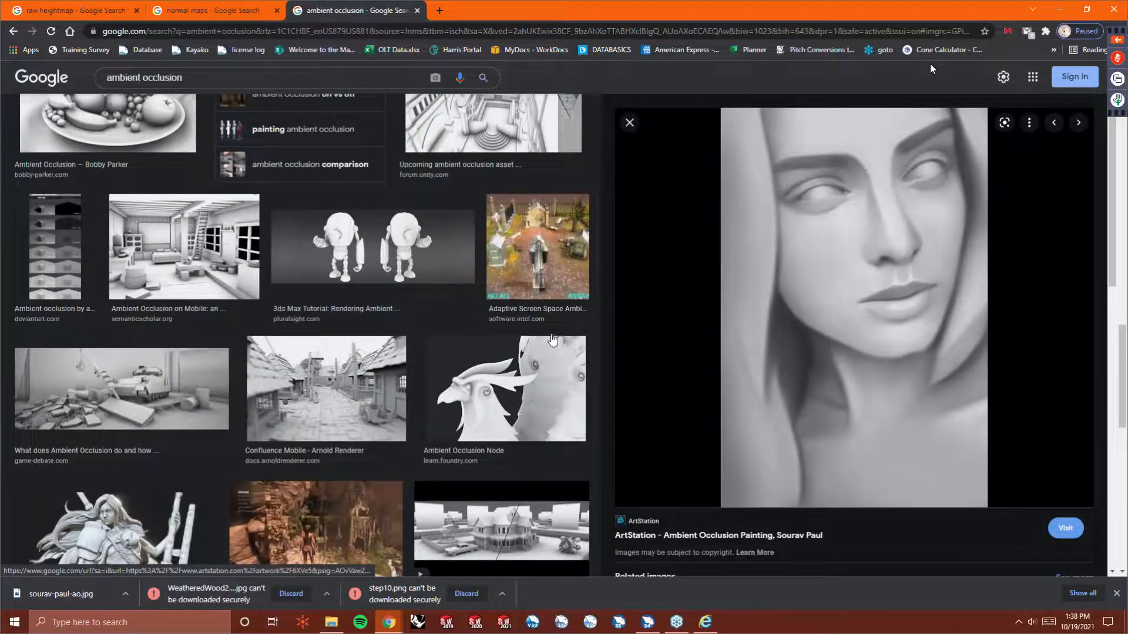
scroll(522, 331, down, 2)
scroll(518, 327, down, 3)
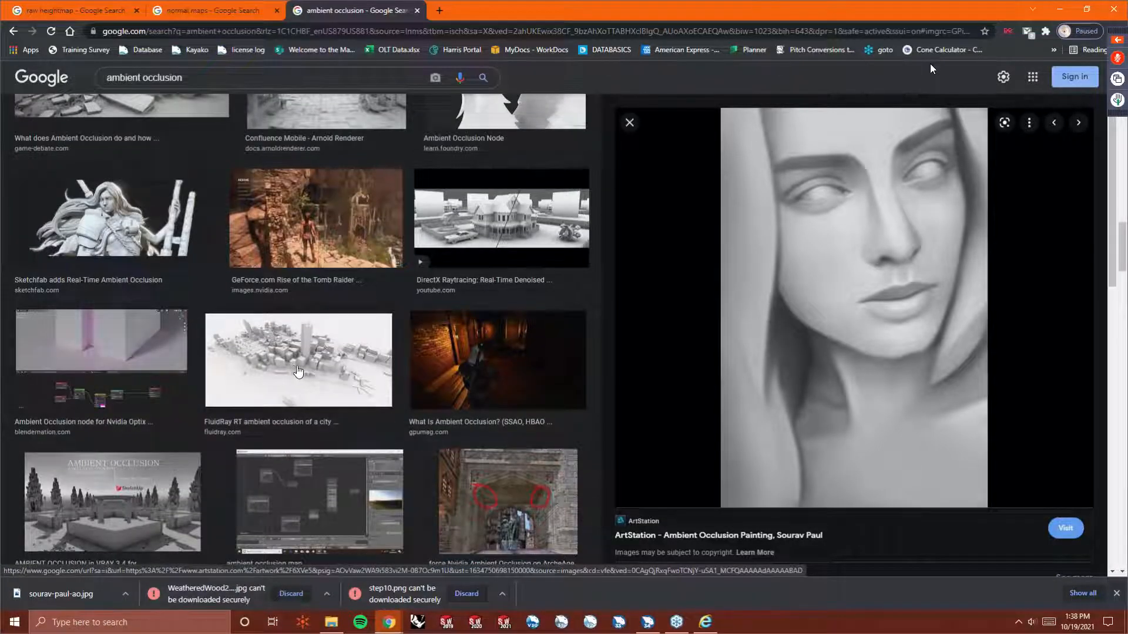
Browse further down the ambient occlusion image results to examine the statue, city, building, gear and face renders as relief sources.
scroll(297, 371, down, 3)
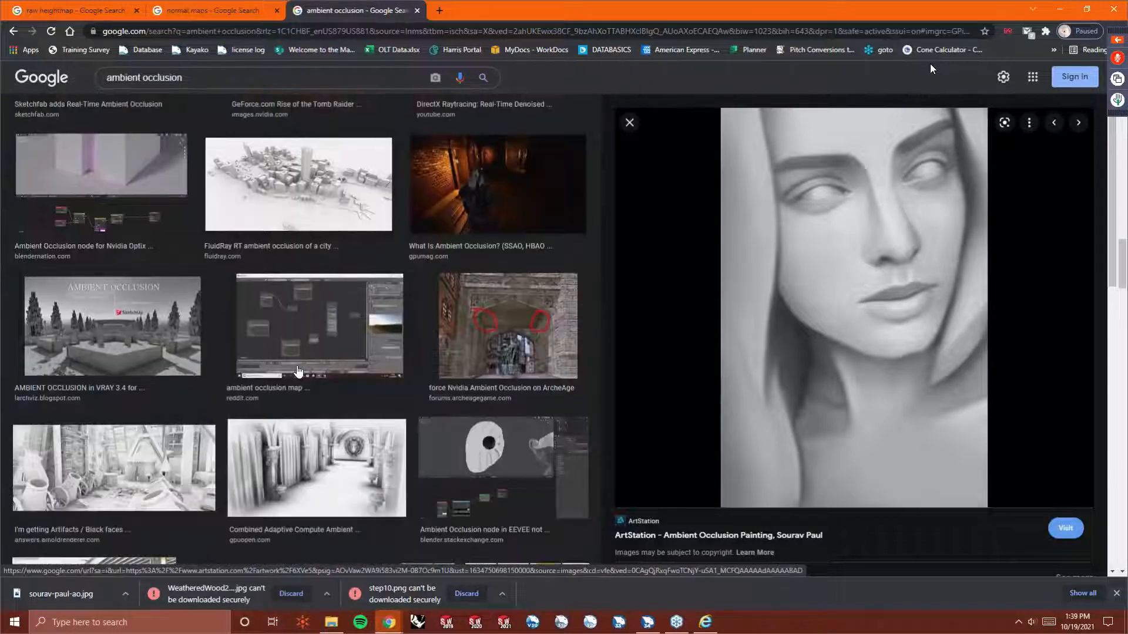
scroll(298, 371, down, 3)
scroll(298, 371, down, 3)
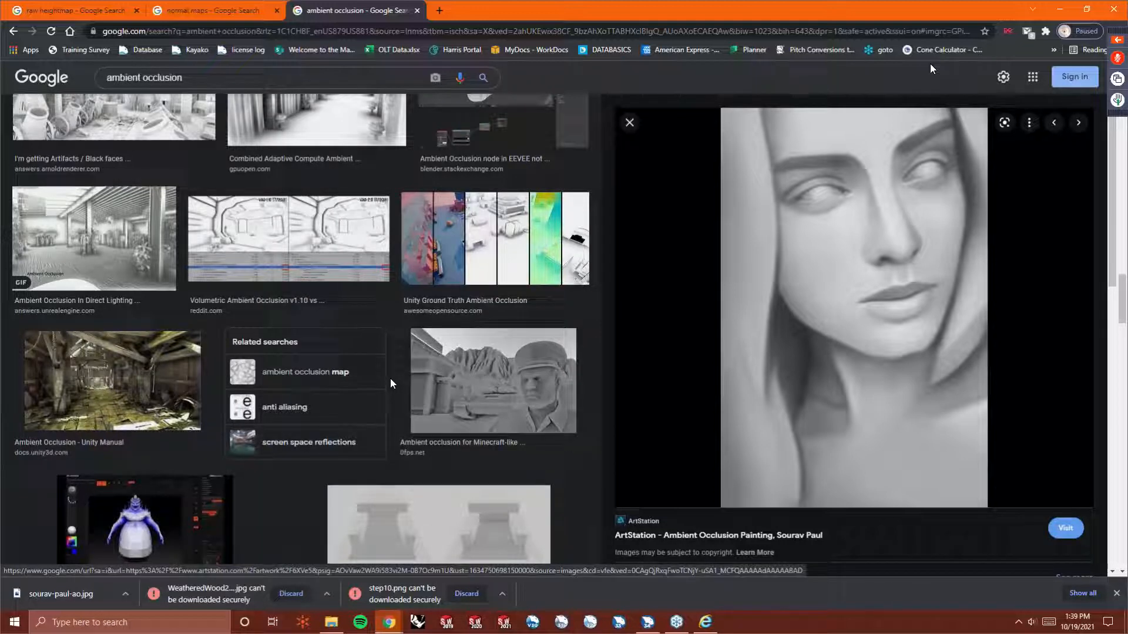
scroll(562, 417, down, 3)
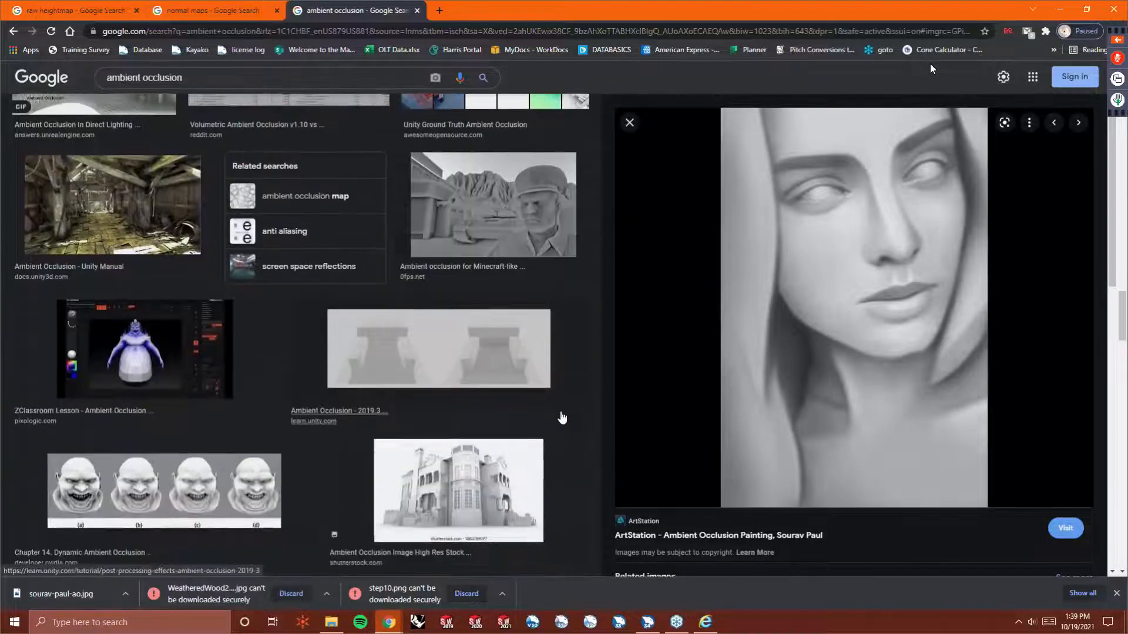
scroll(562, 417, down, 5)
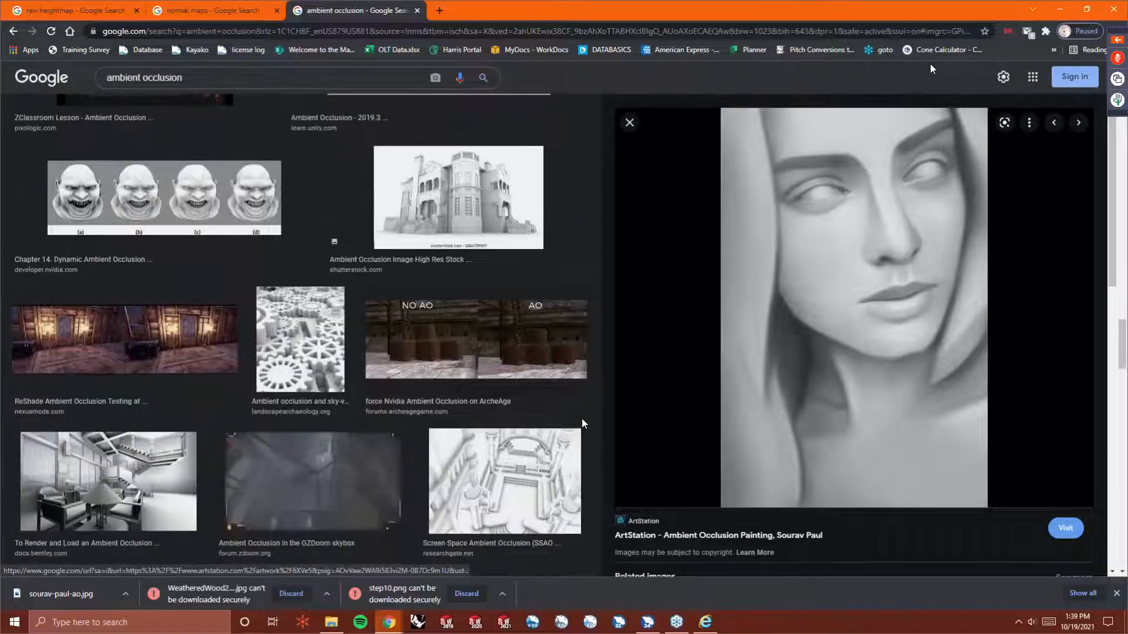
scroll(583, 419, down, 2)
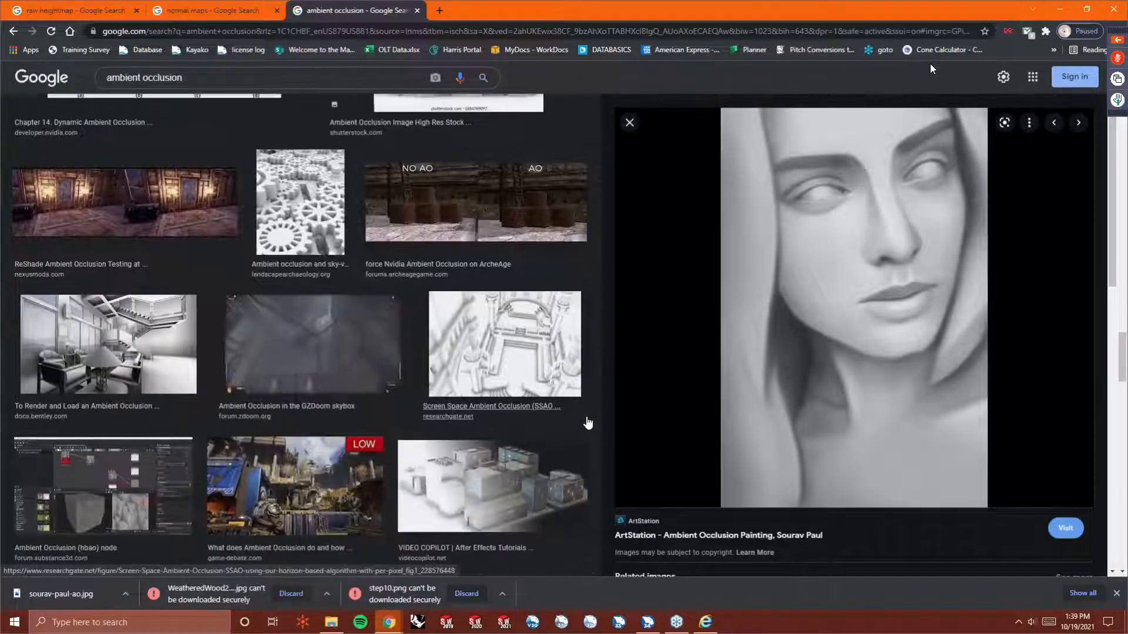
scroll(587, 421, down, 7)
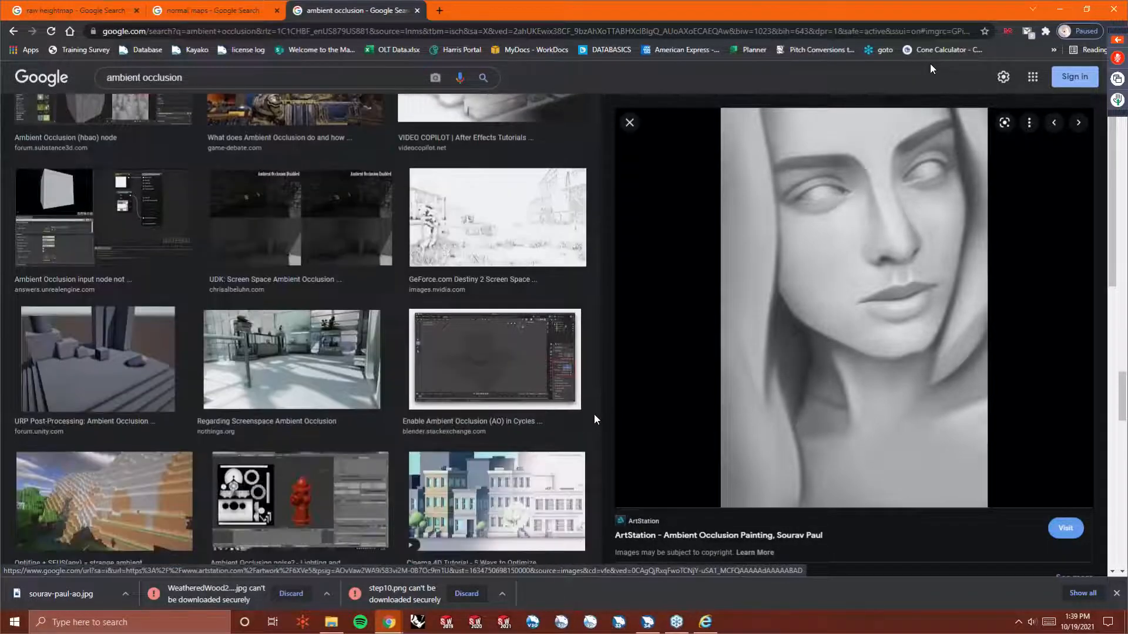
scroll(594, 414, down, 5)
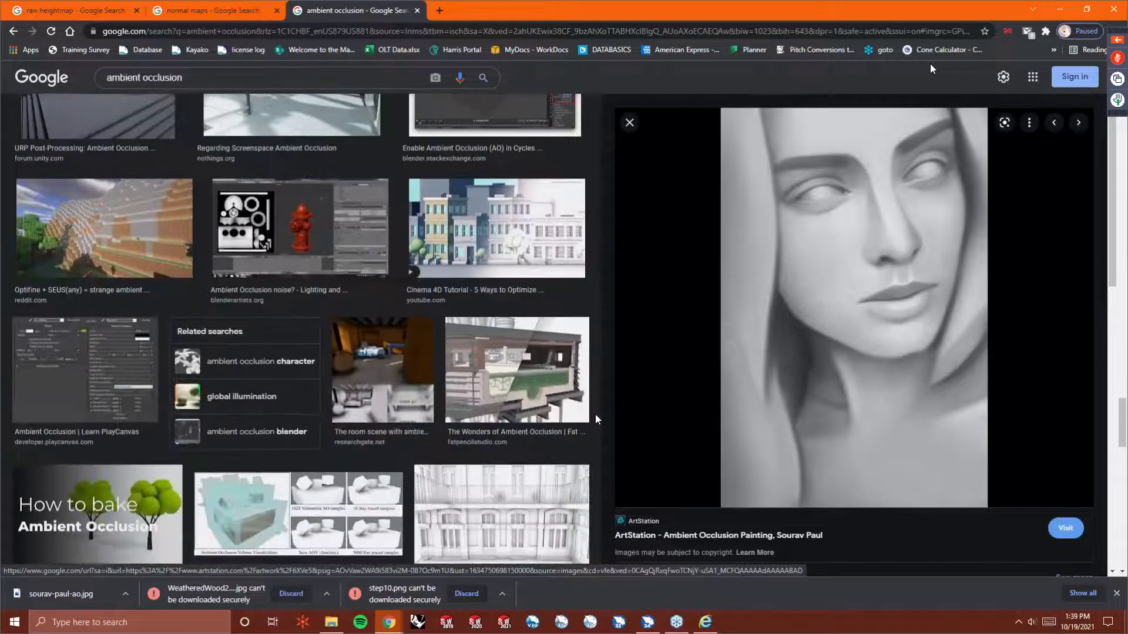
scroll(596, 419, down, 4)
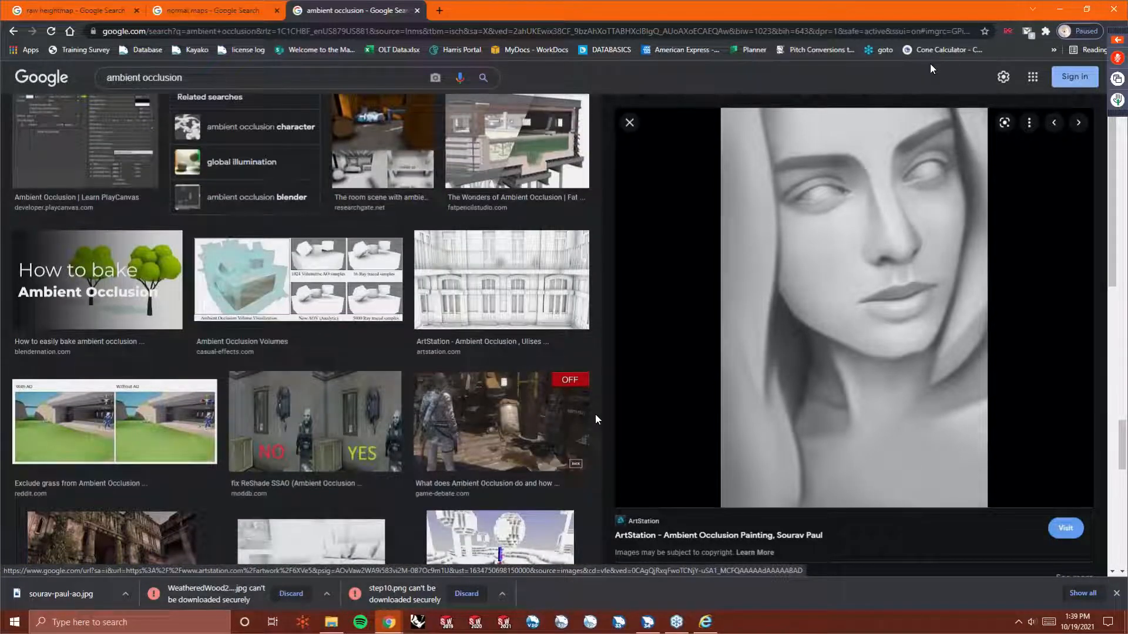
Close Chrome to return to BobCAD-CAM, and close the BobCAD3 eagle, globe and anchor drawing without saving.
click(1113, 10)
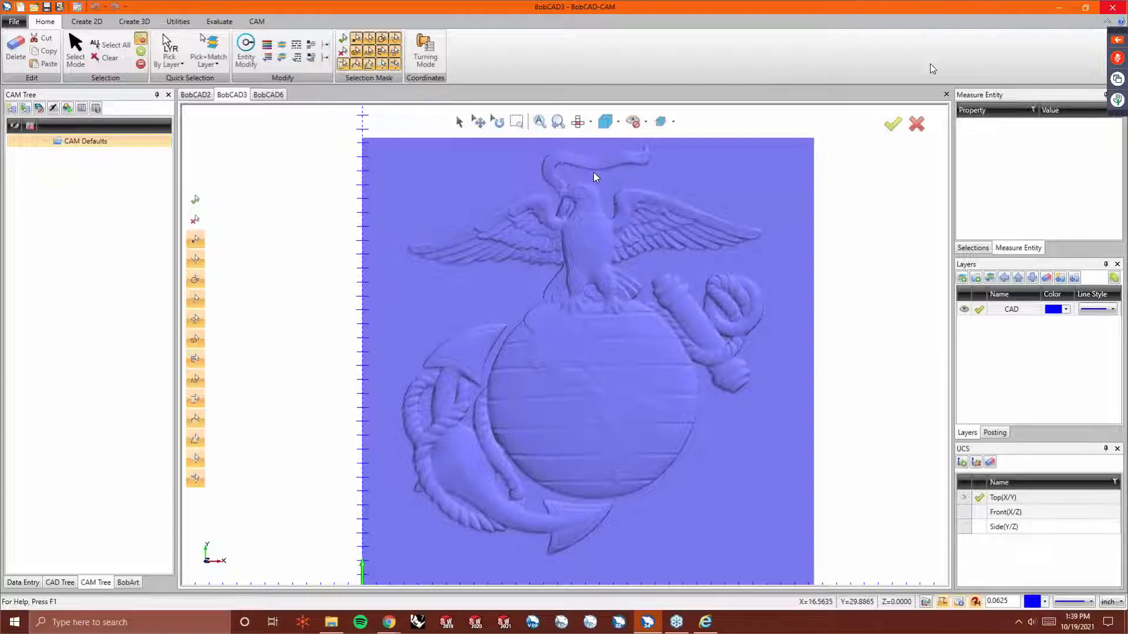
right_click(293, 161)
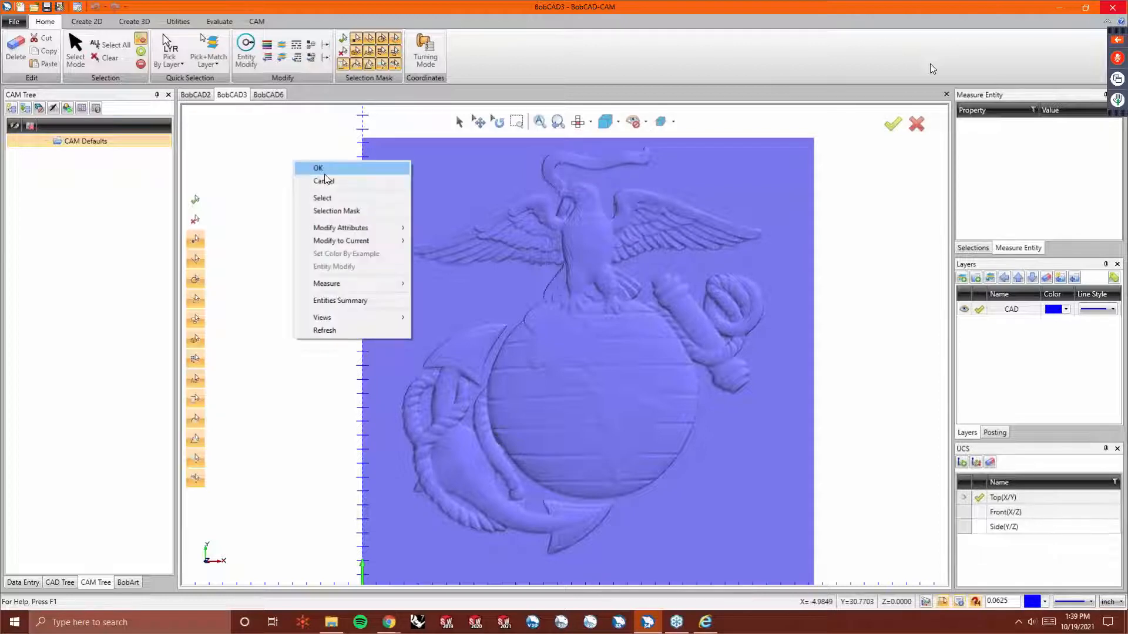
click(323, 178)
click(945, 94)
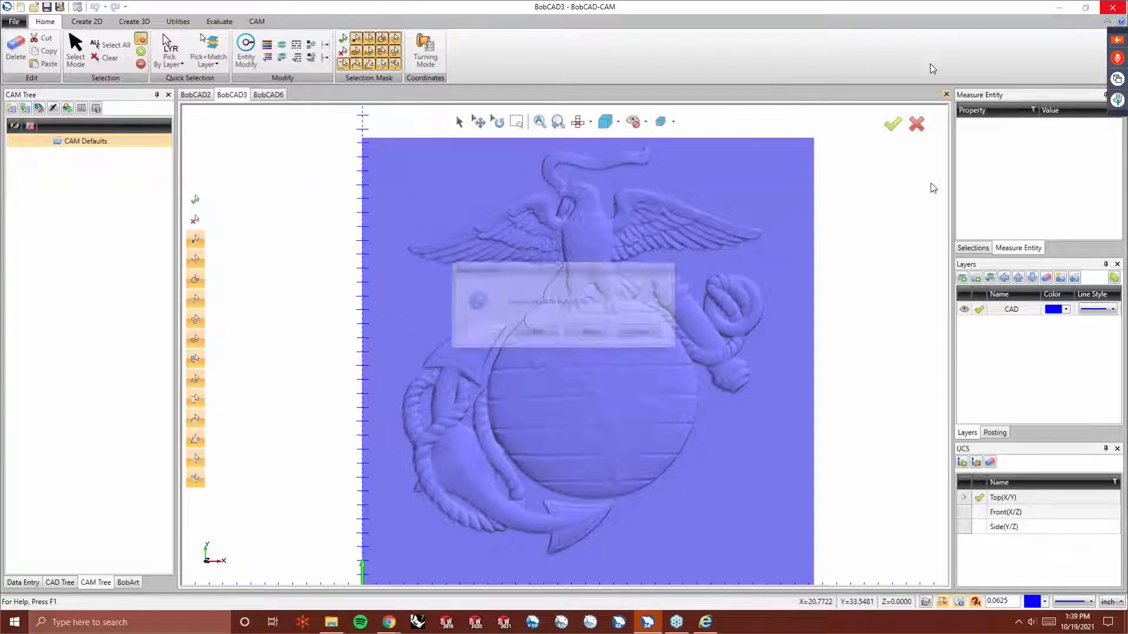
click(586, 330)
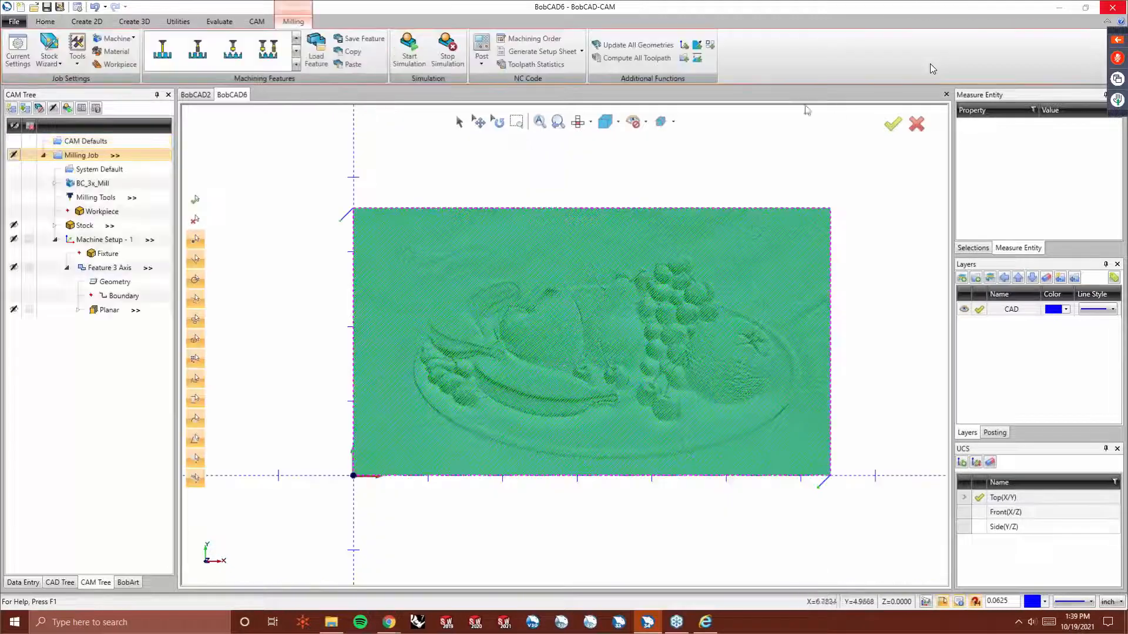
Close the BobCAD6 fruit bowl job and the BobCAD2 logo job without saving their changes.
click(945, 94)
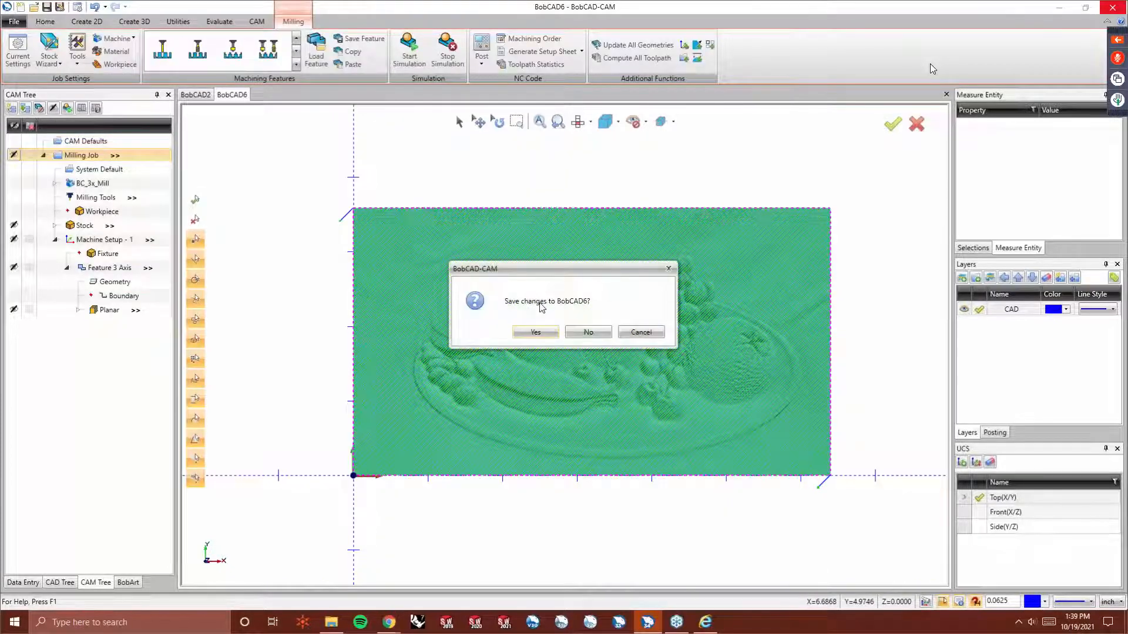
click(587, 332)
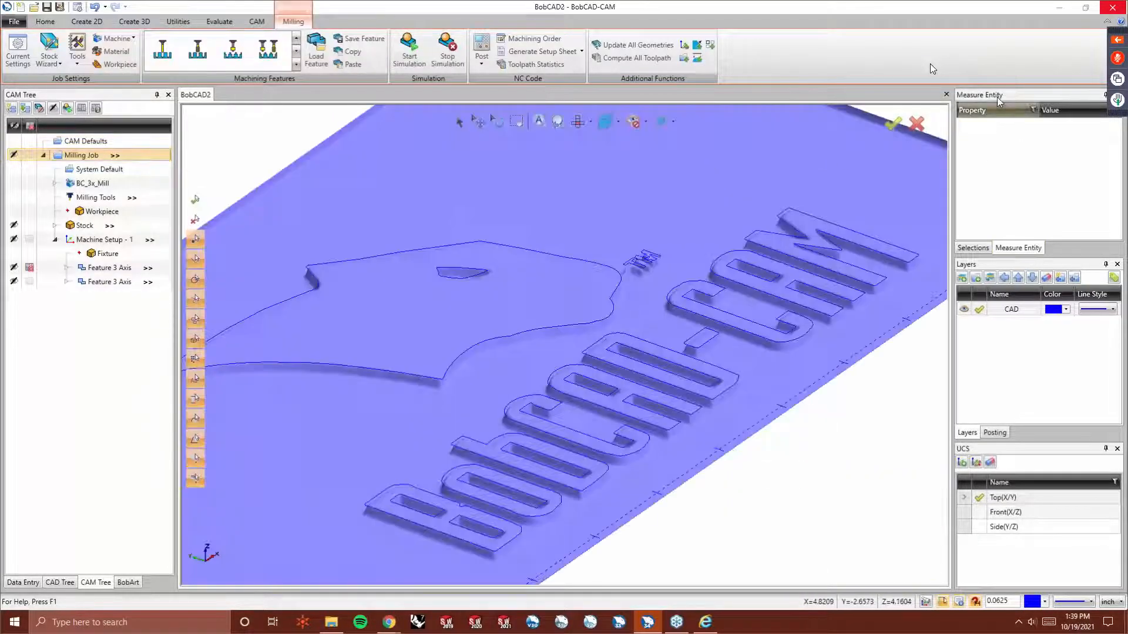
click(945, 94)
click(584, 332)
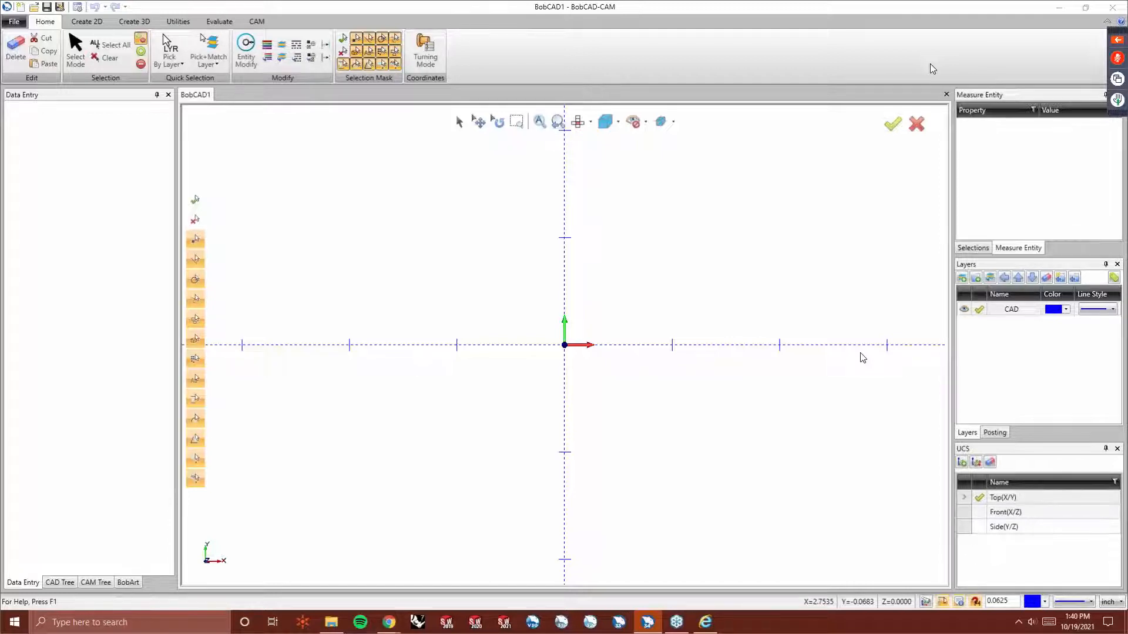
scroll(558, 433, down, 2)
scroll(870, 294, up, 2)
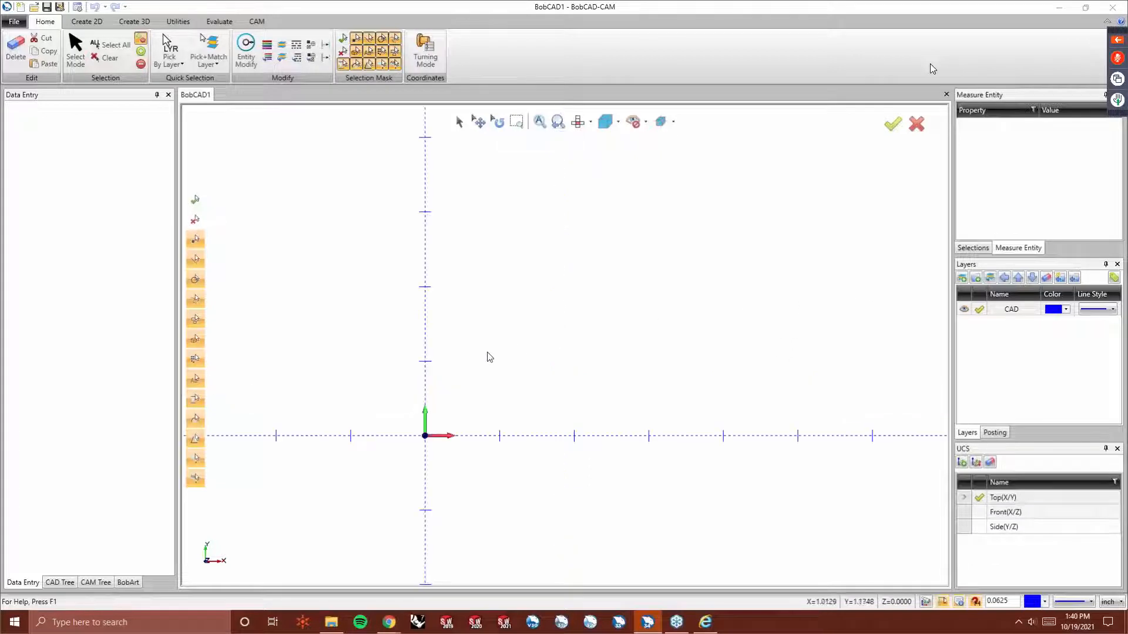
scroll(488, 355, down, 3)
scroll(804, 292, up, 2)
scroll(522, 386, down, 2)
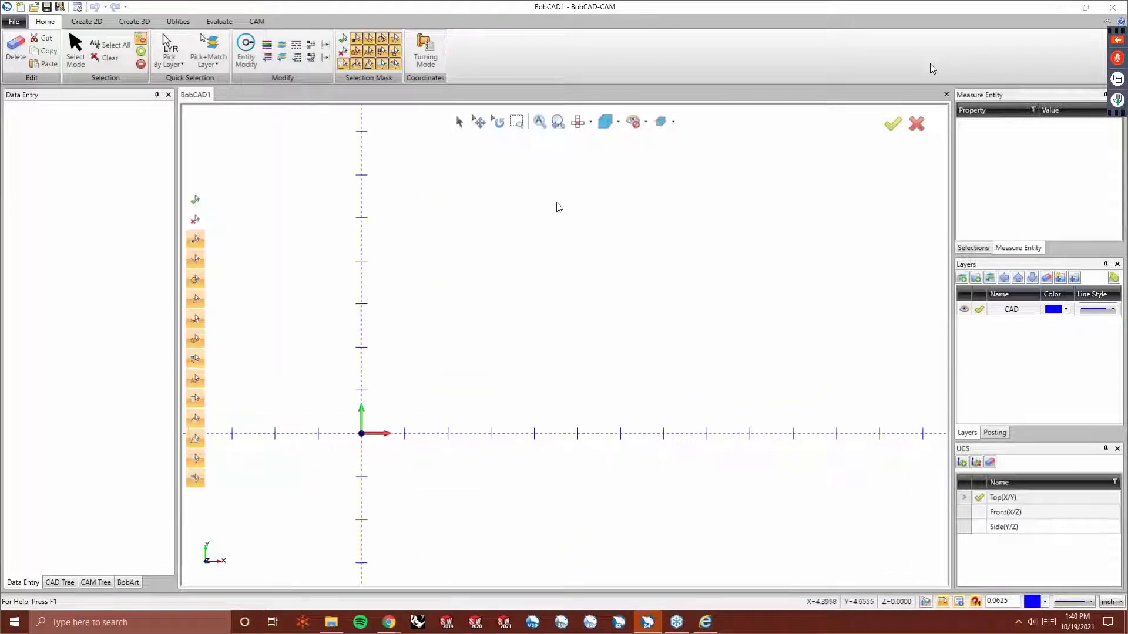
scroll(562, 200, up, 2)
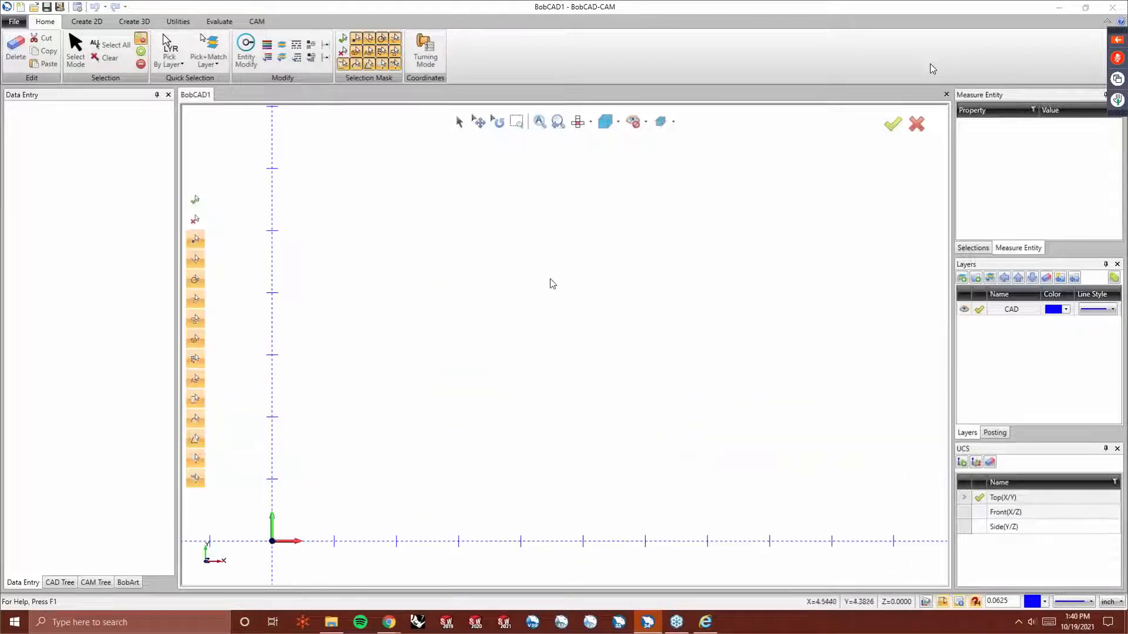
Load the koala_on_tree image from the bobcad folder into BobArt, with the file filter set to show all files.
click(136, 585)
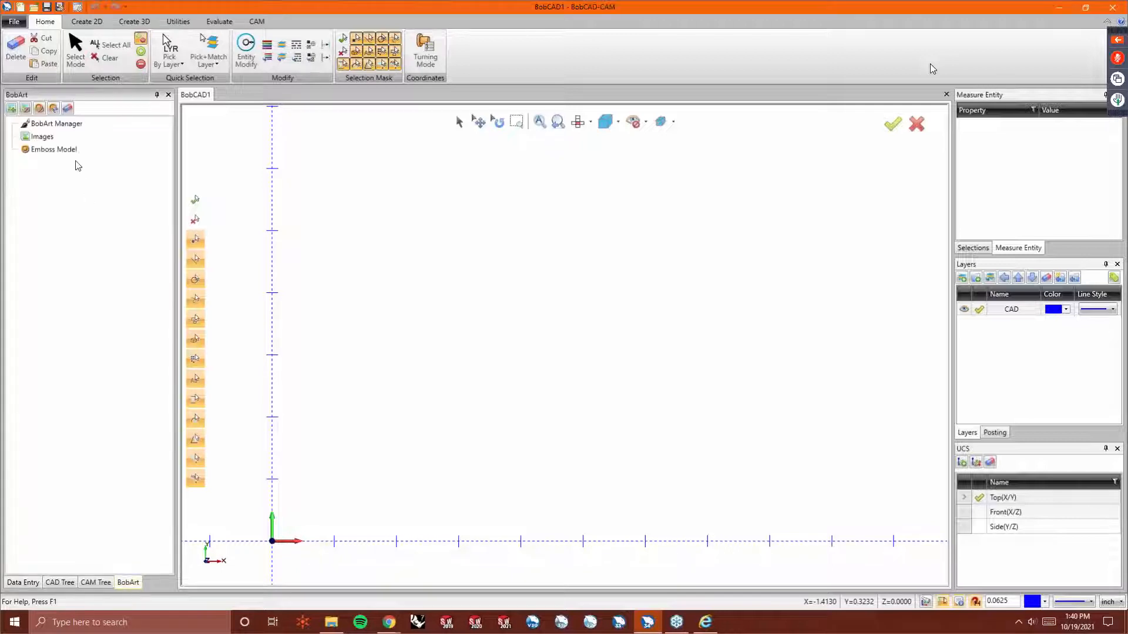
right_click(44, 137)
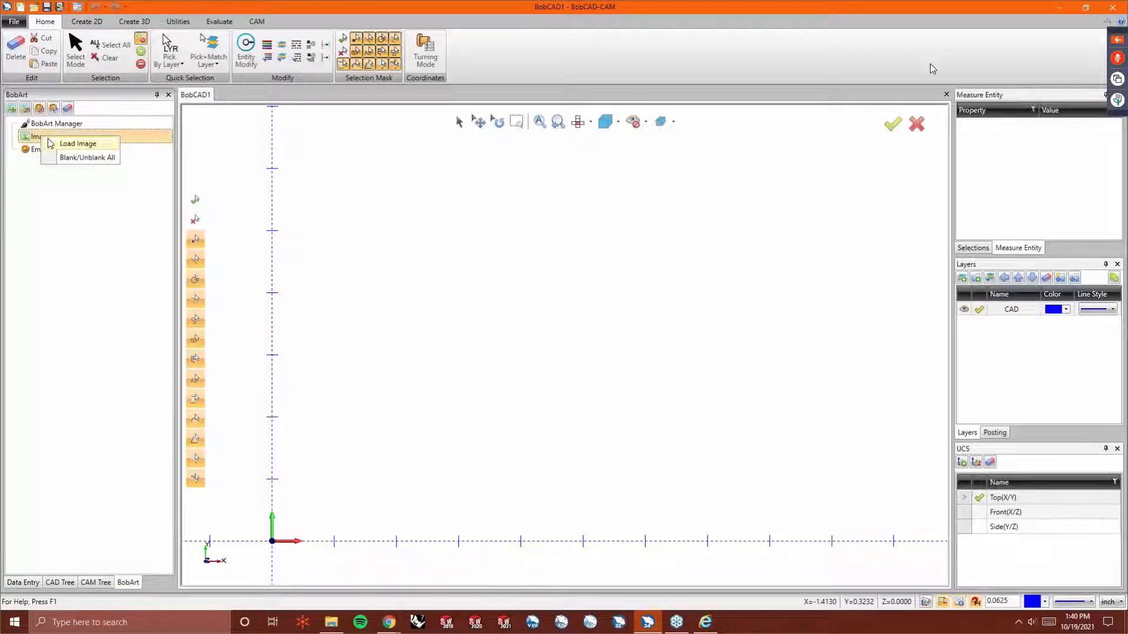
click(67, 144)
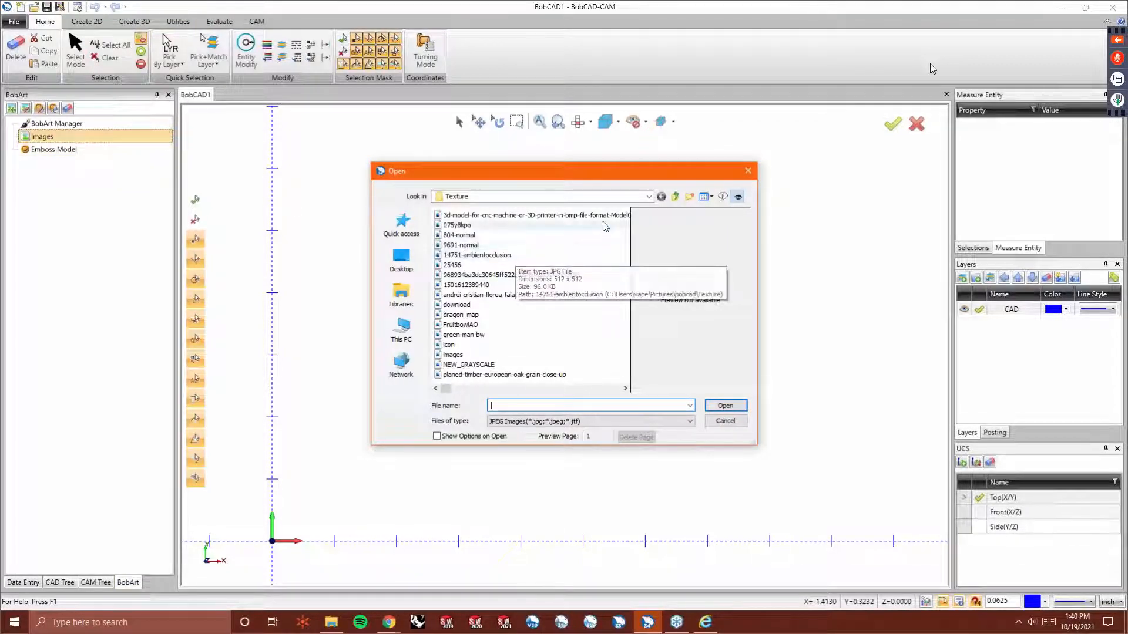
click(674, 196)
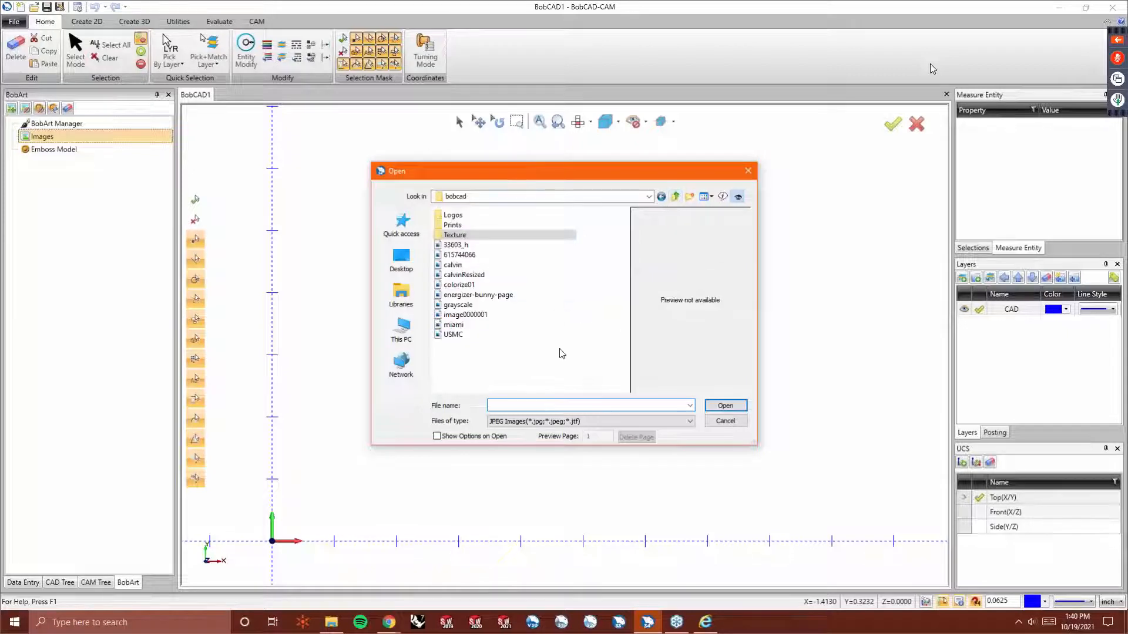
click(690, 421)
scroll(588, 306, down, 3)
click(564, 410)
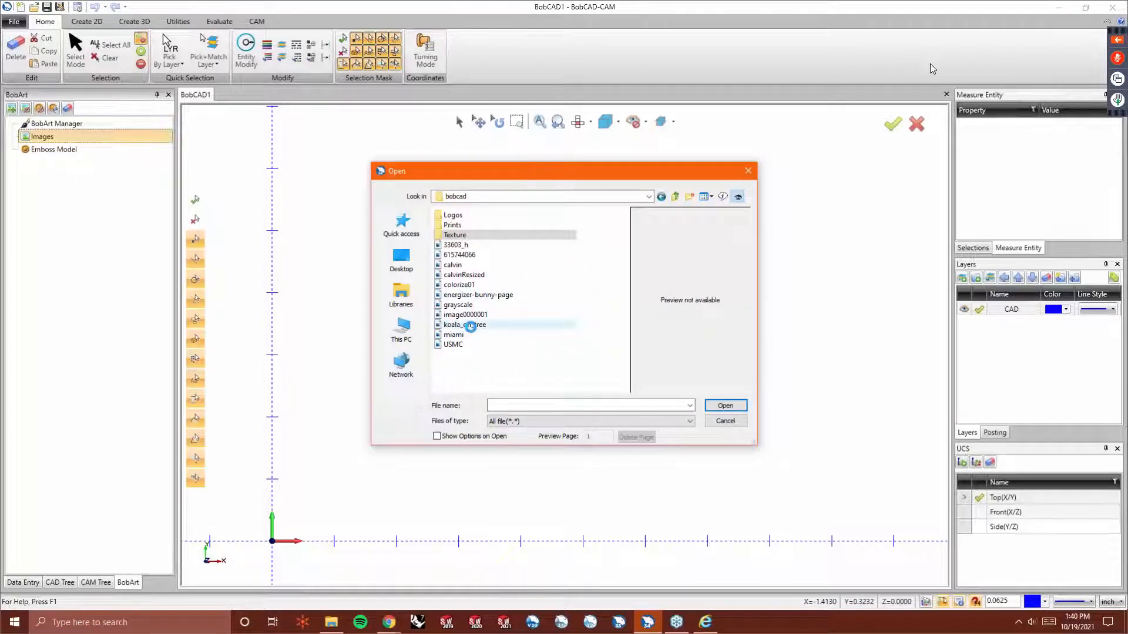
click(567, 328)
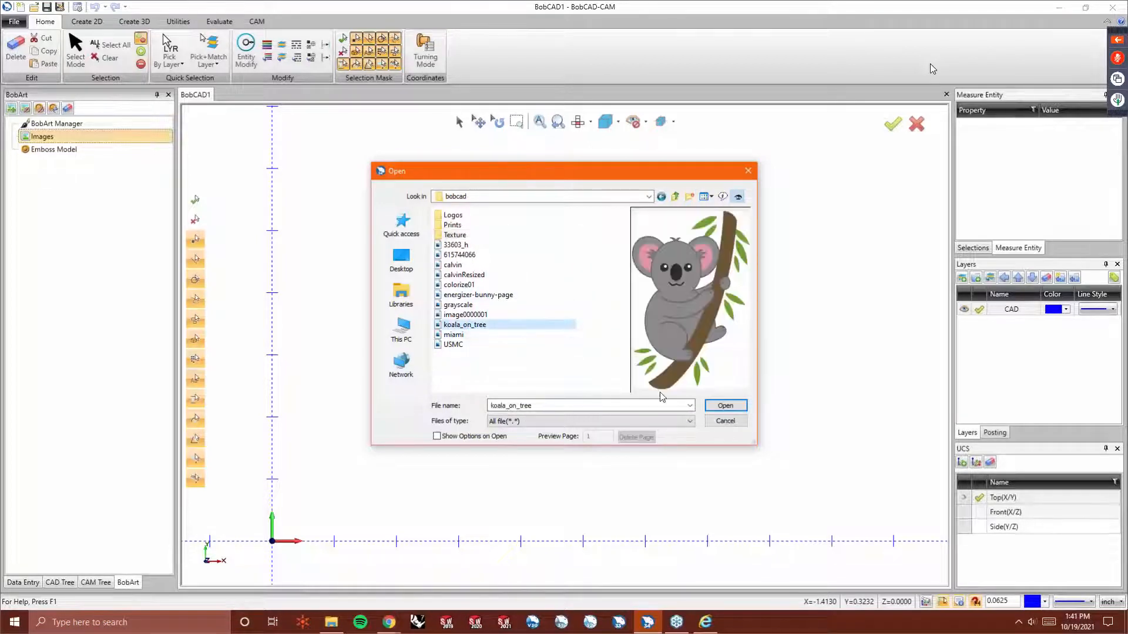
click(725, 405)
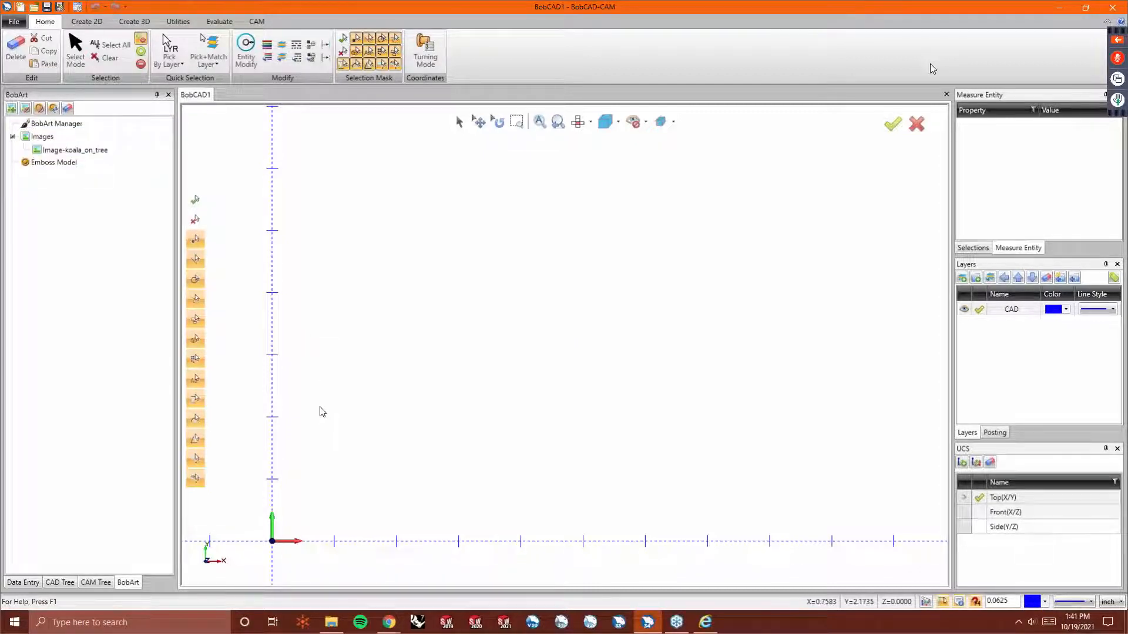
Vectorize the koala image with the Multi-Color Strategy at 7 colors, tracing only the black areas.
scroll(348, 320, up, 3)
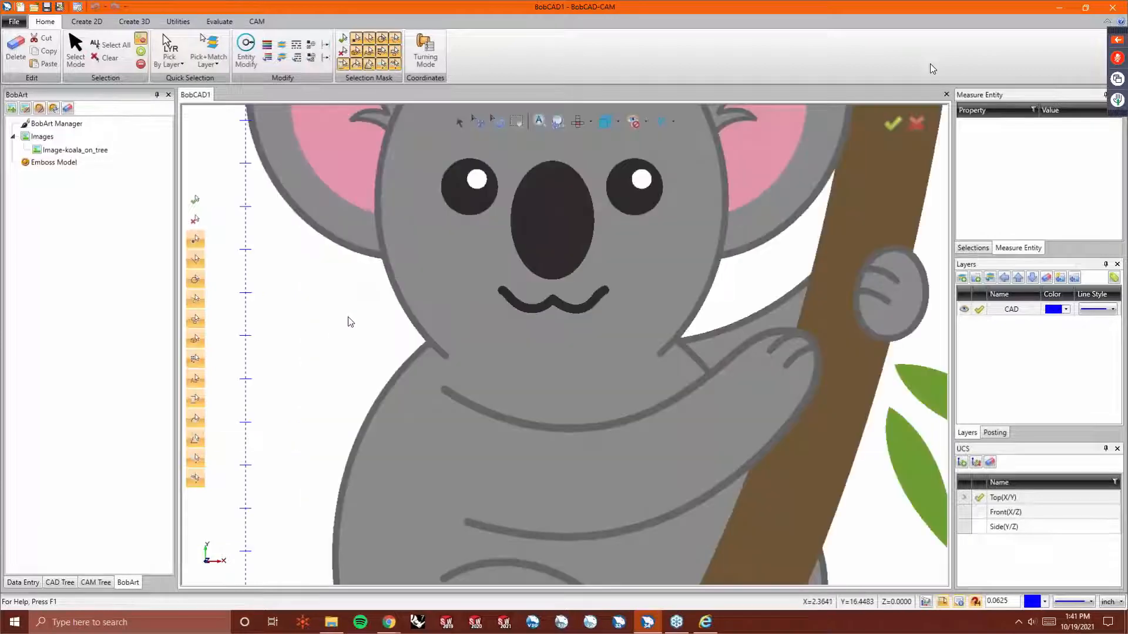
scroll(348, 320, down, 2)
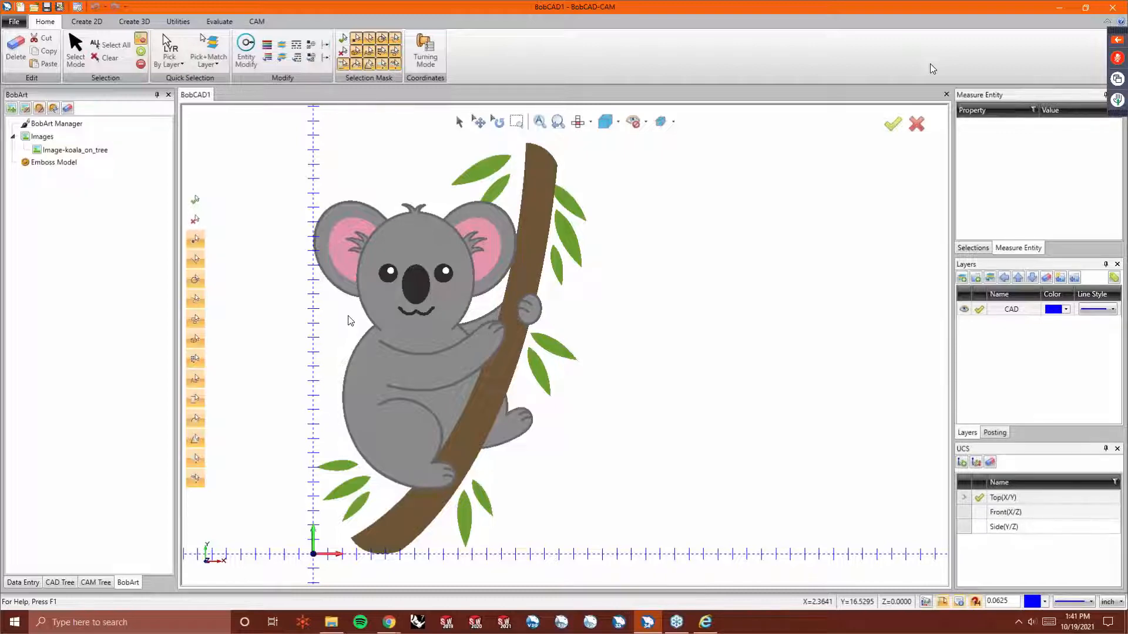
right_click(67, 149)
click(120, 170)
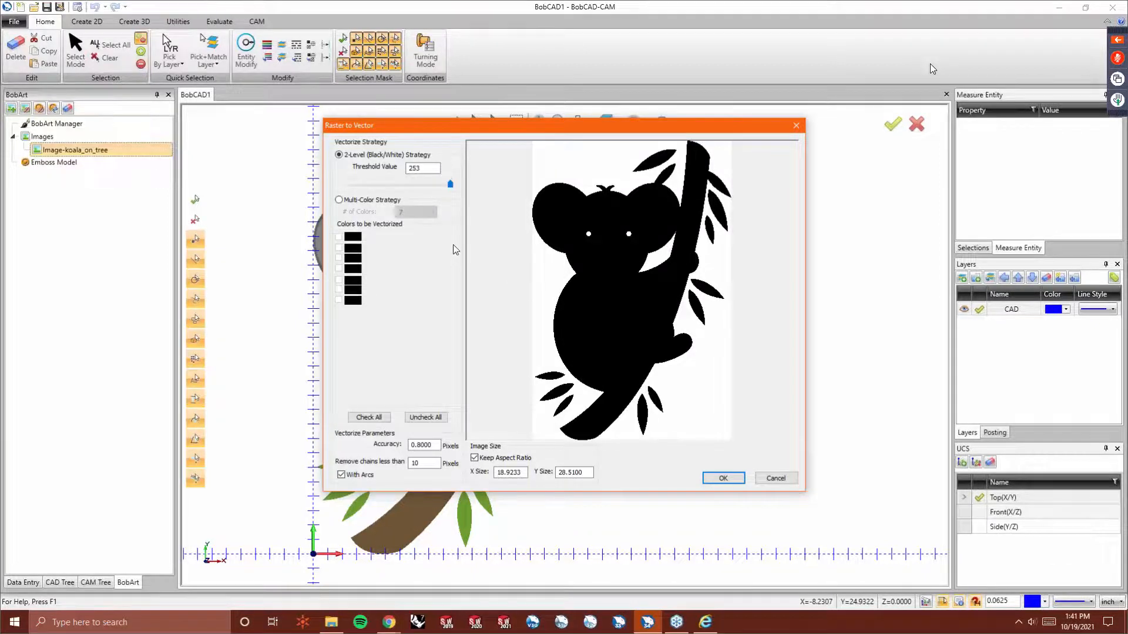
click(345, 203)
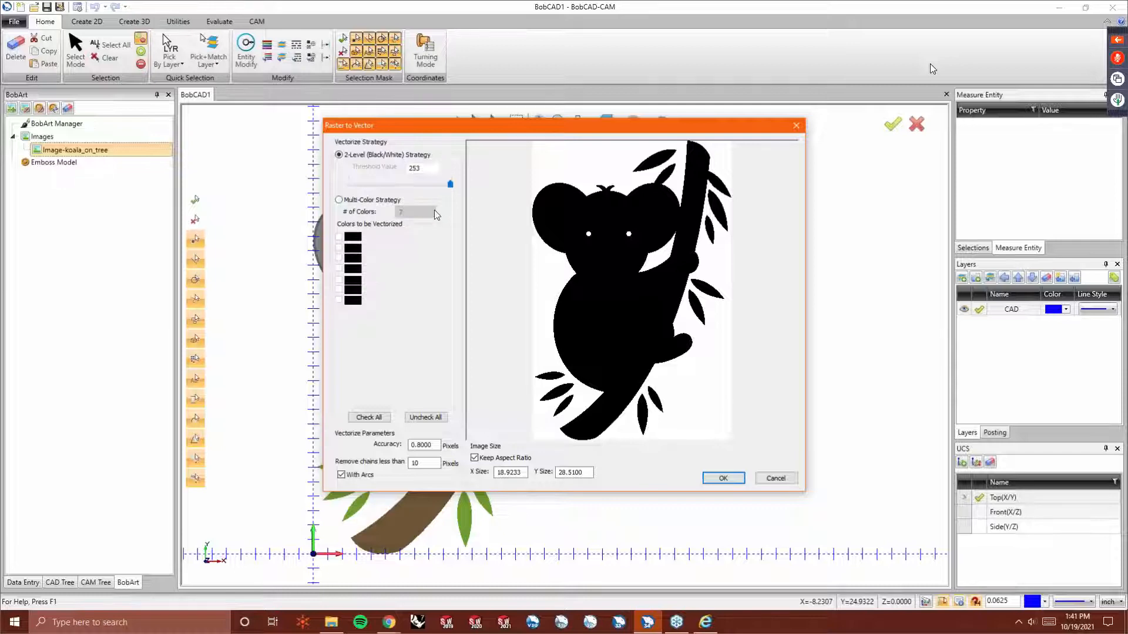
click(341, 200)
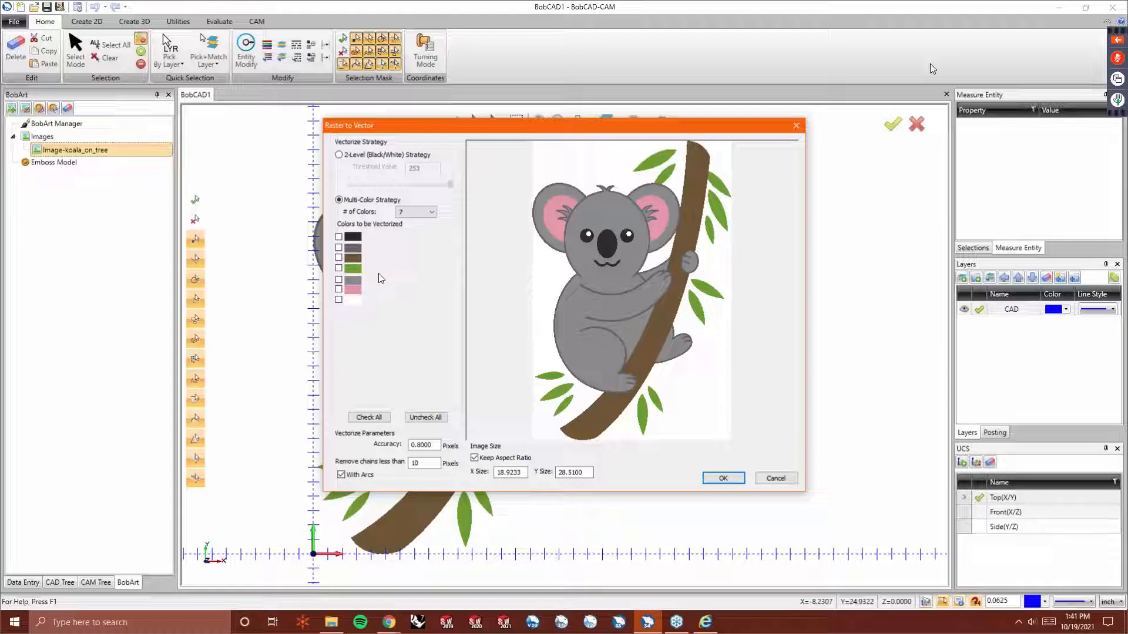
click(338, 238)
click(723, 478)
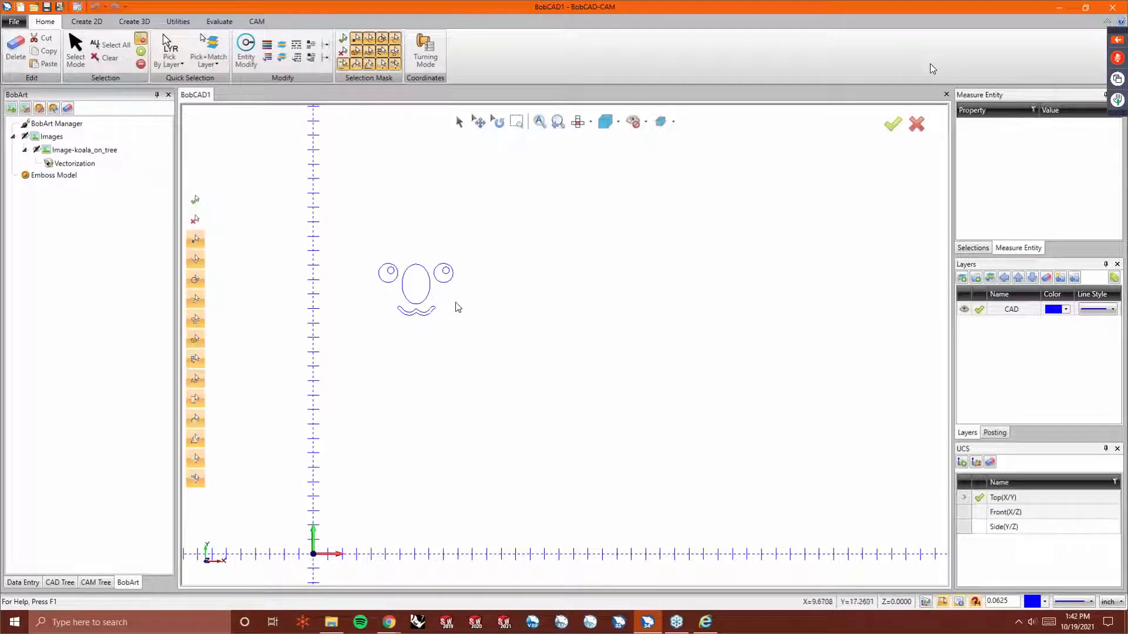
Vectorize the koala image again with only the green color checked instead of black.
right_click(88, 154)
click(101, 175)
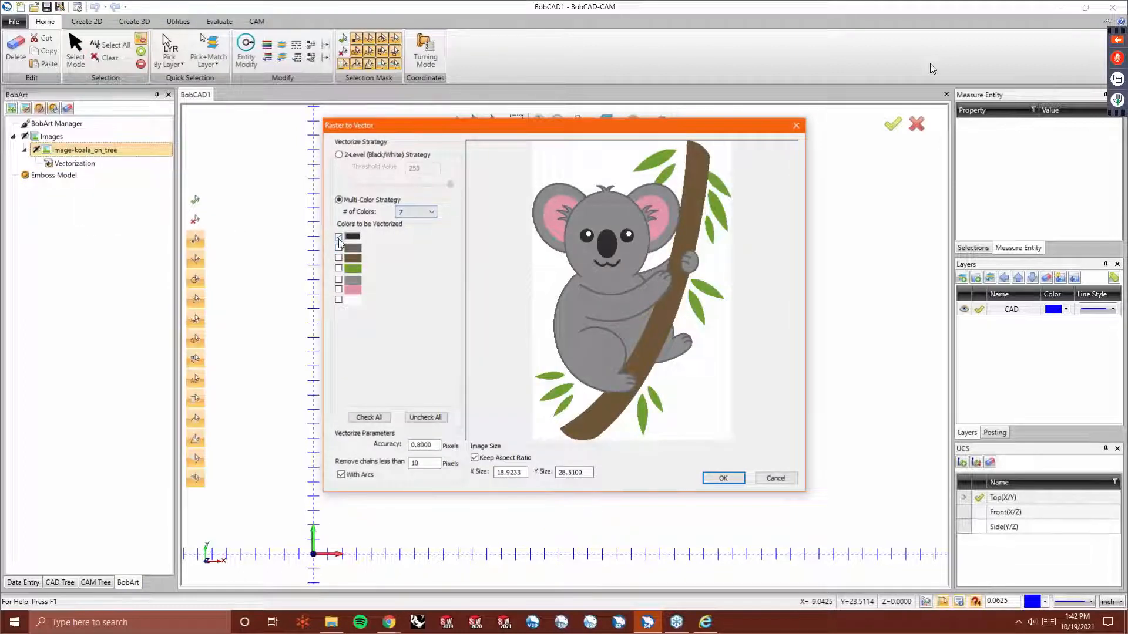
click(339, 237)
click(338, 268)
click(723, 477)
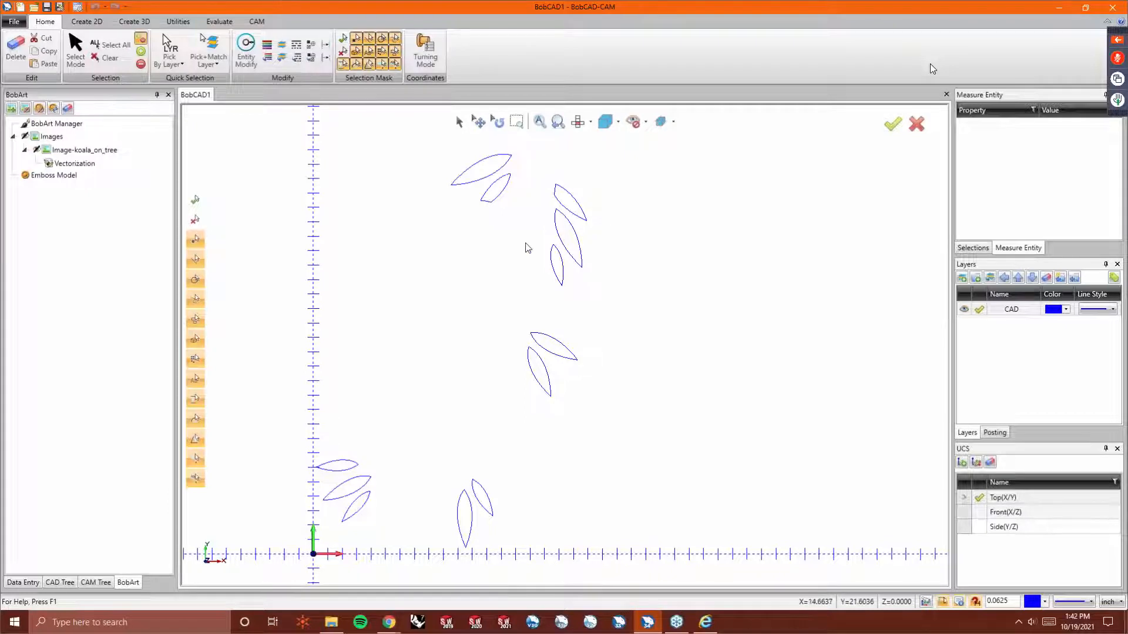
Add a new layer named Green.
right_click(1002, 345)
click(1027, 354)
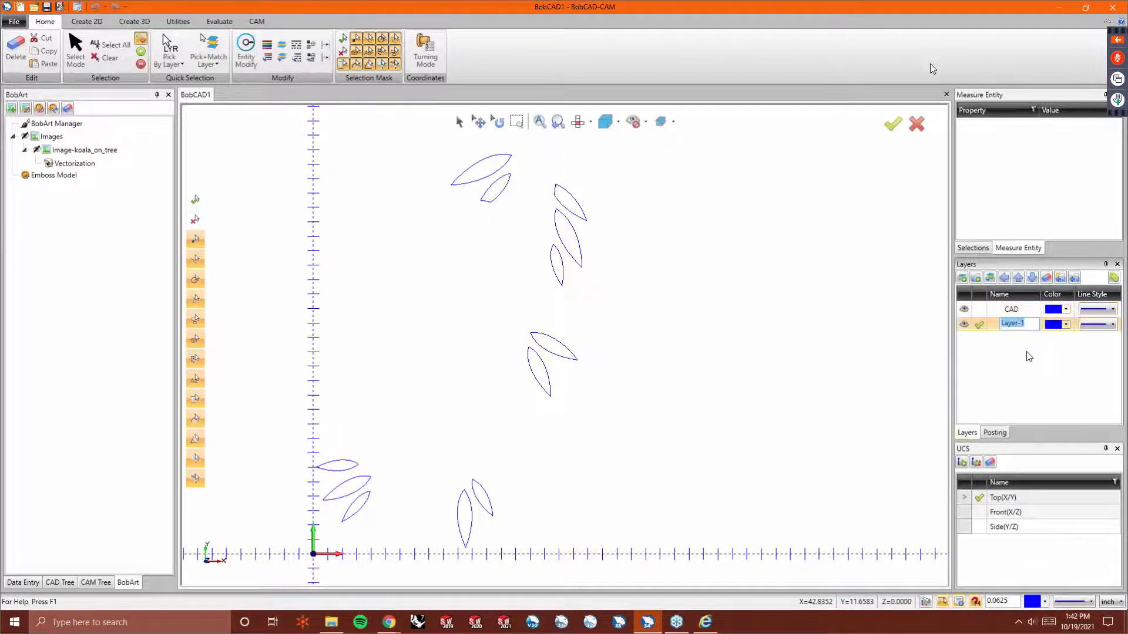
text(Green)
key(Return)
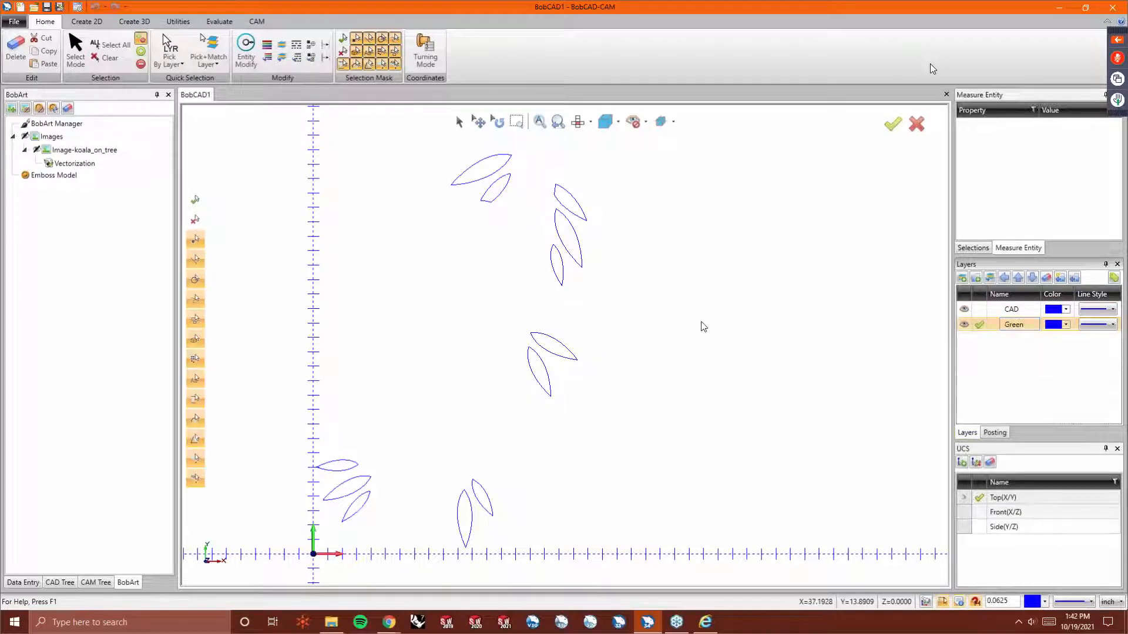
Copy all the leaf outlines and paste them onto the Green layer, hiding the CAD layer to check the copy.
click(459, 122)
scroll(549, 250, down, 3)
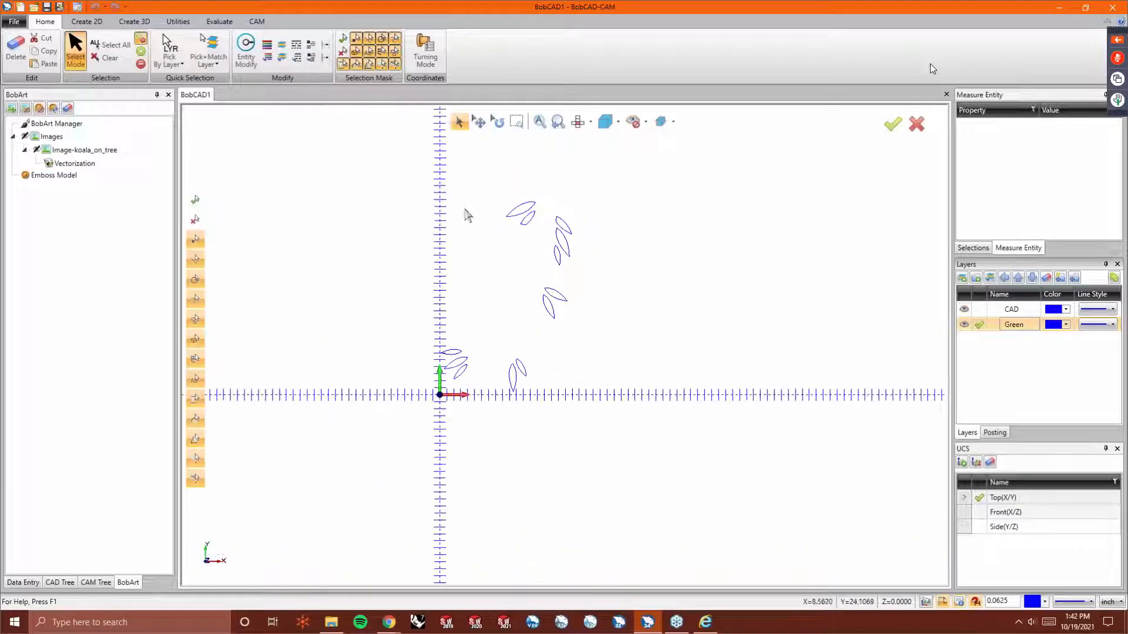
drag(467, 282, 643, 465)
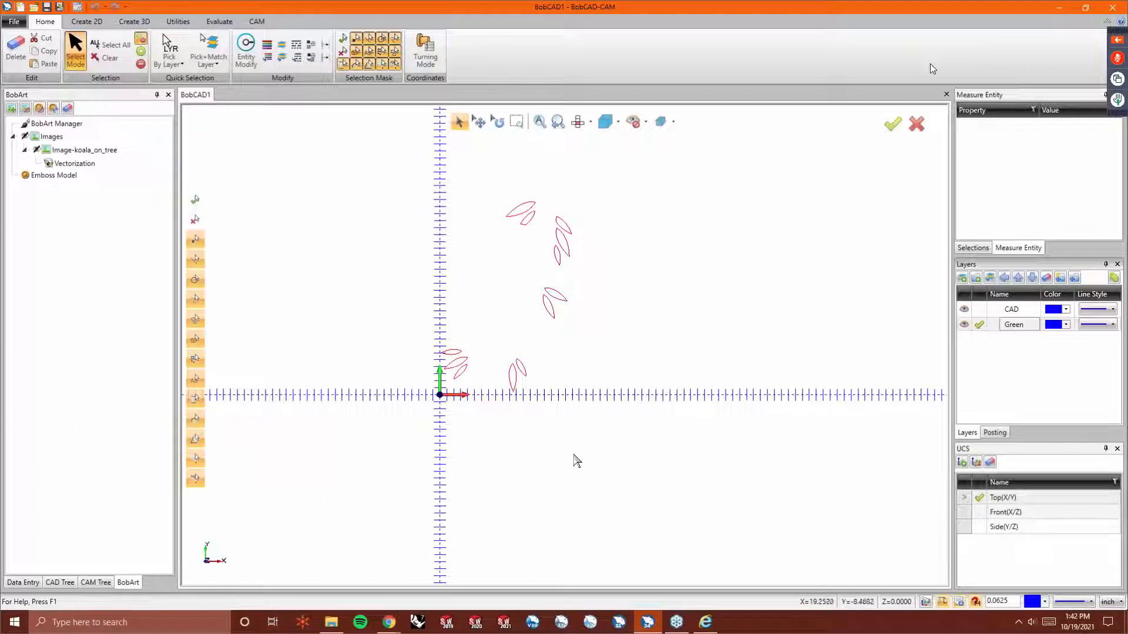
click(54, 64)
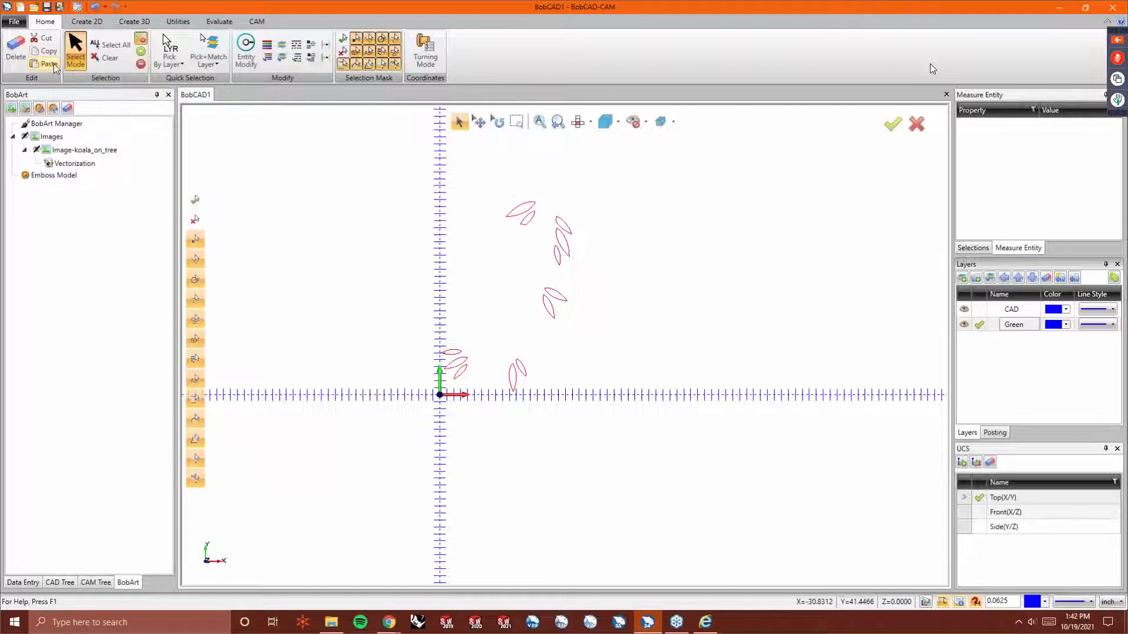
click(964, 309)
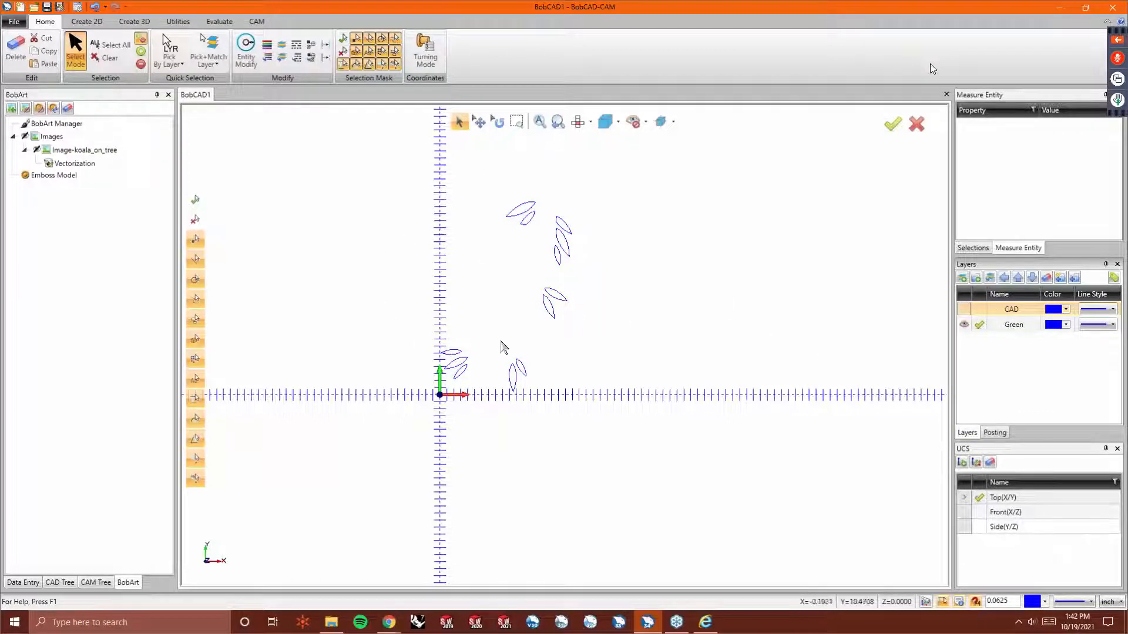
Make CAD the visible, active layer with the Green layer hidden, and clear the leaf selection.
click(964, 310)
click(964, 325)
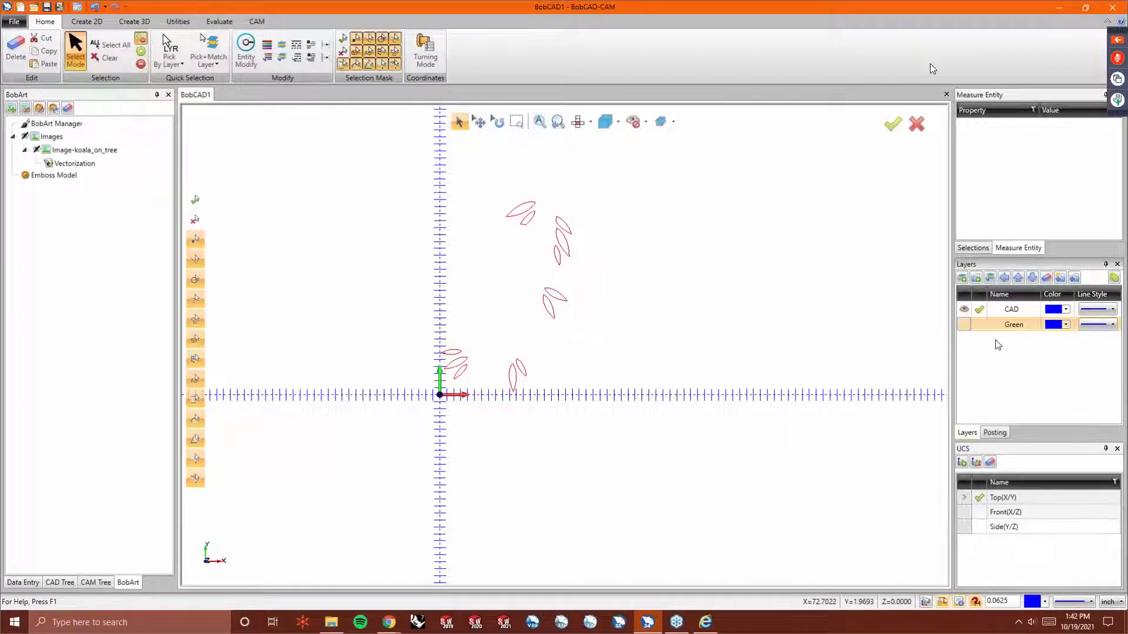
right_click(229, 188)
click(249, 206)
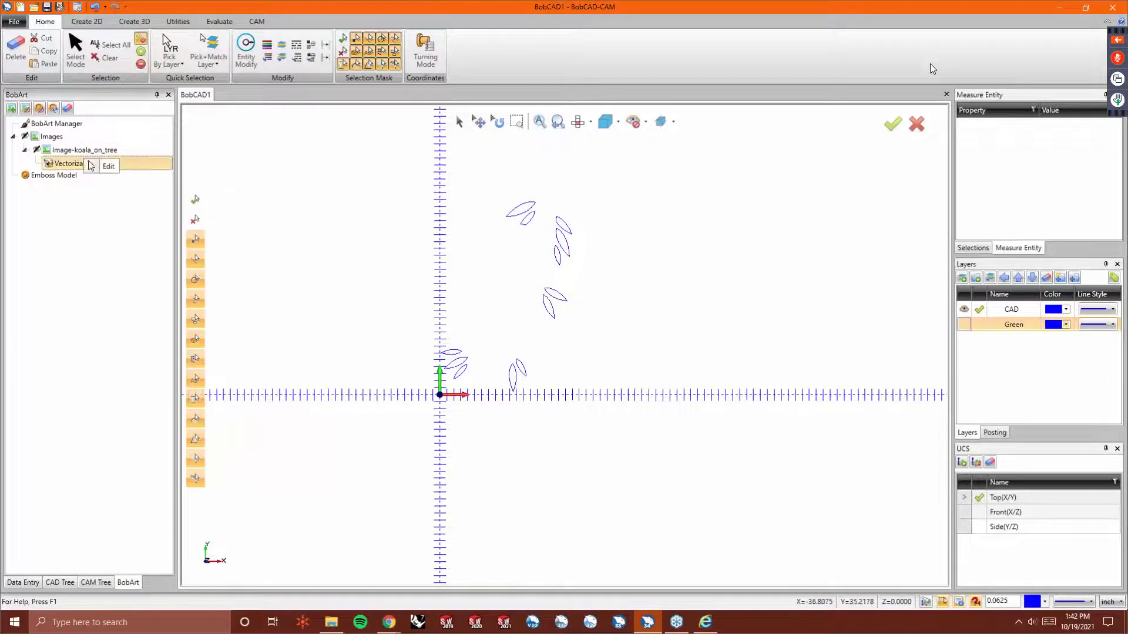
Edit the existing vectorization to trace only black instead of green.
click(107, 167)
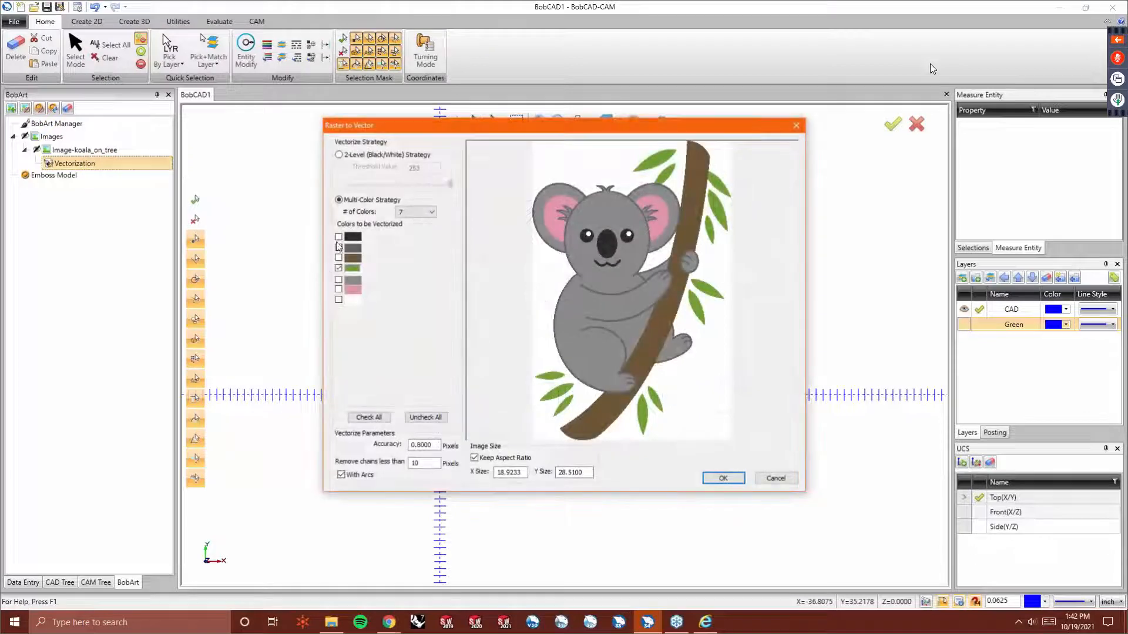
click(338, 268)
click(339, 236)
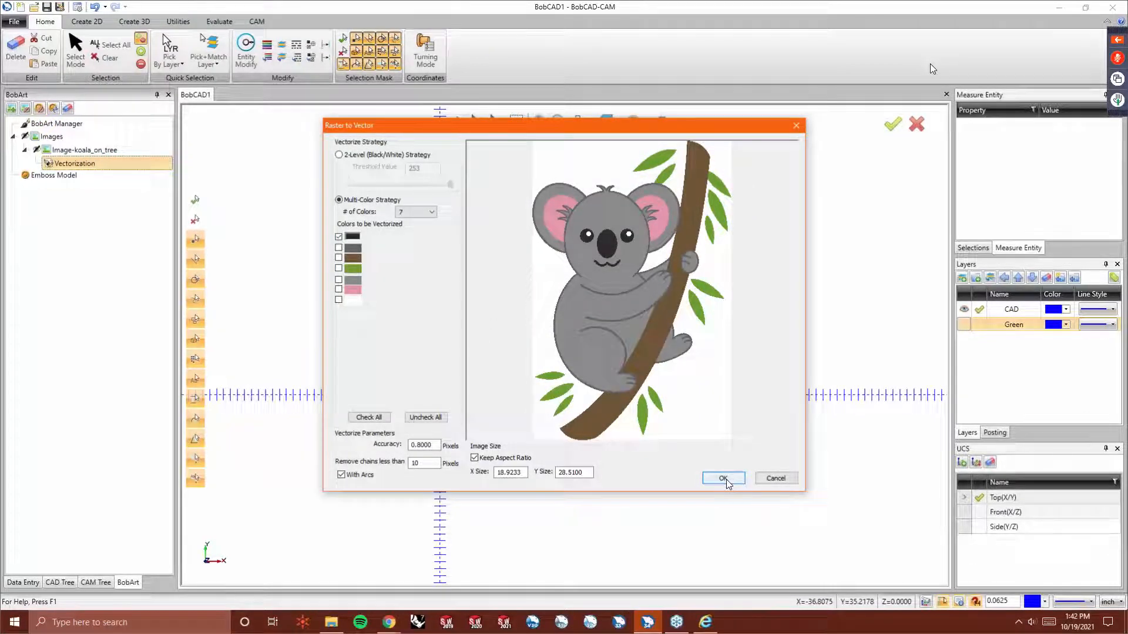
click(723, 478)
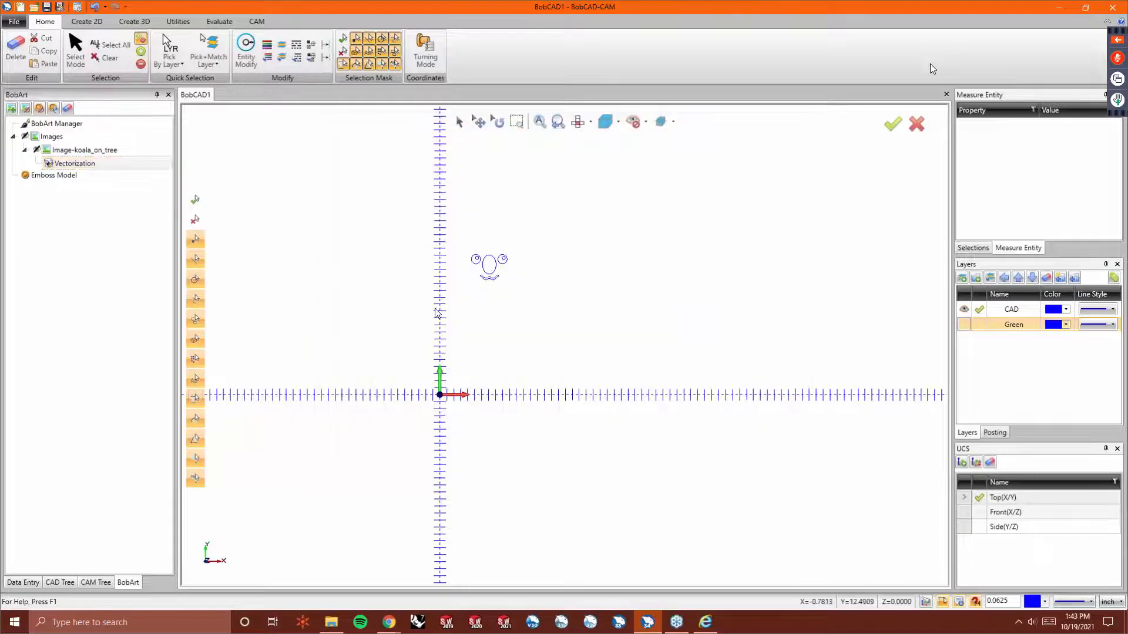
Briefly show the Green layer to compare the outlines, hide it again, and add a new layer named Black.
click(964, 324)
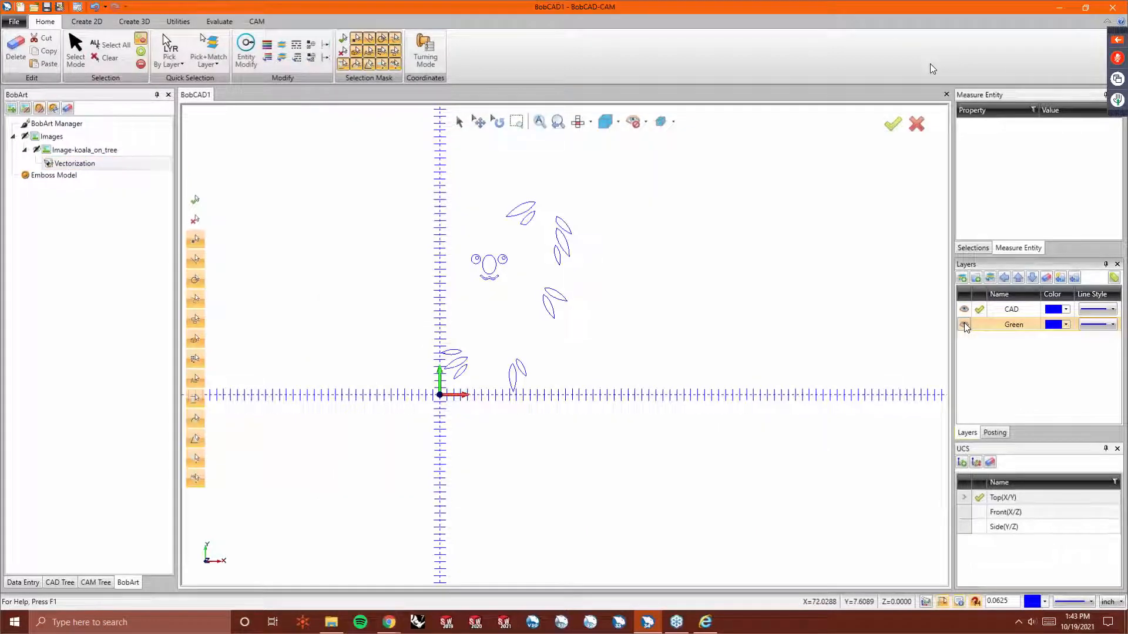
click(964, 324)
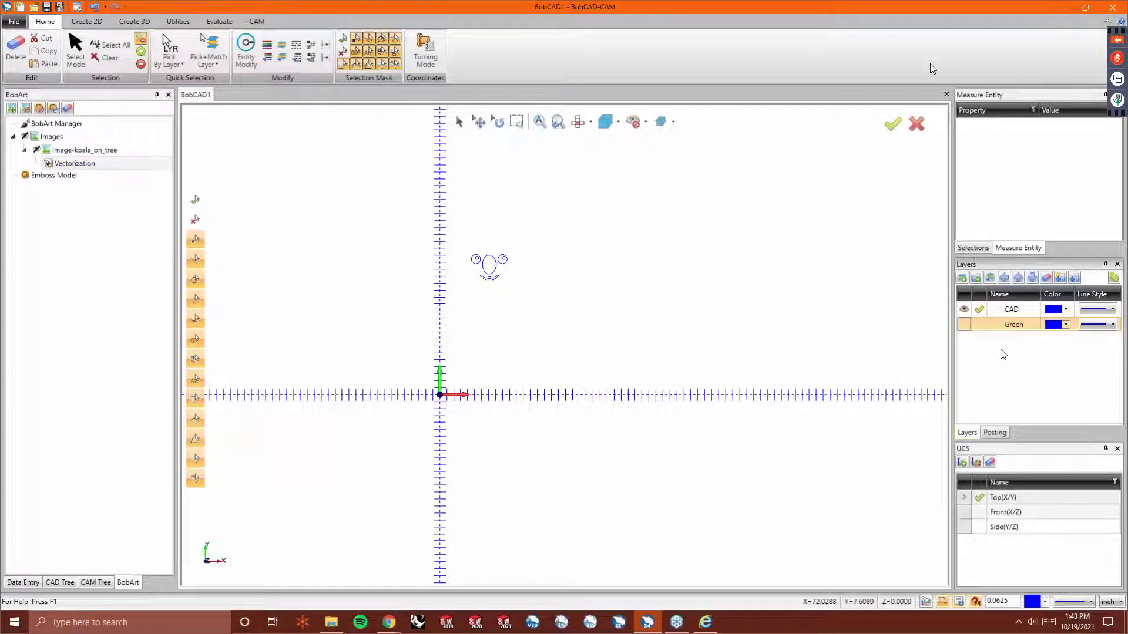
click(962, 277)
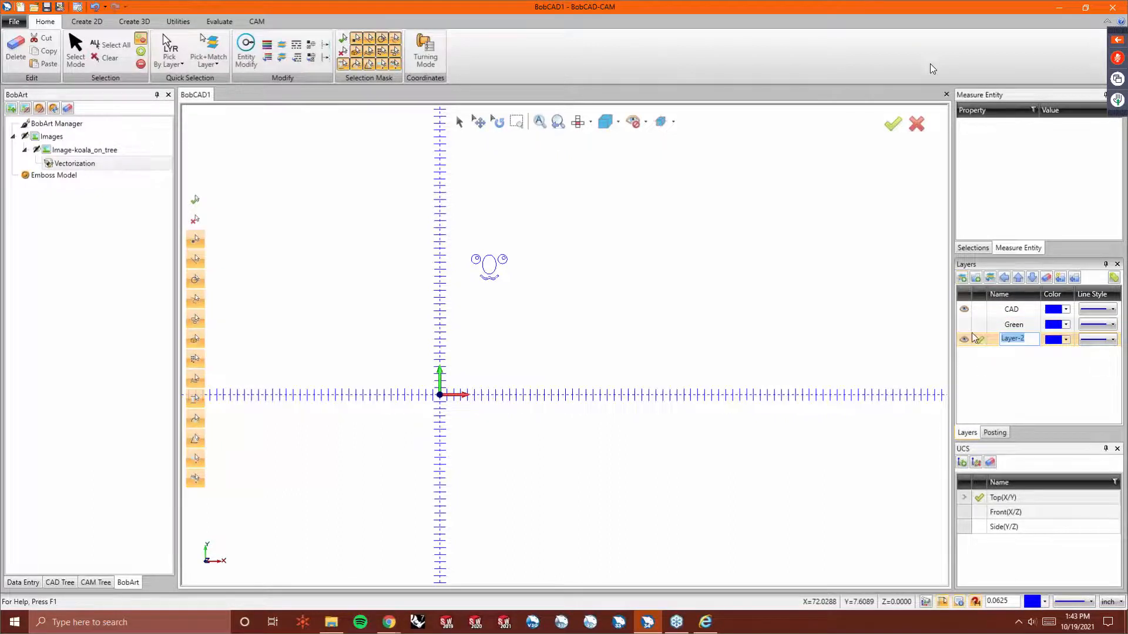
text(Black)
key(Return)
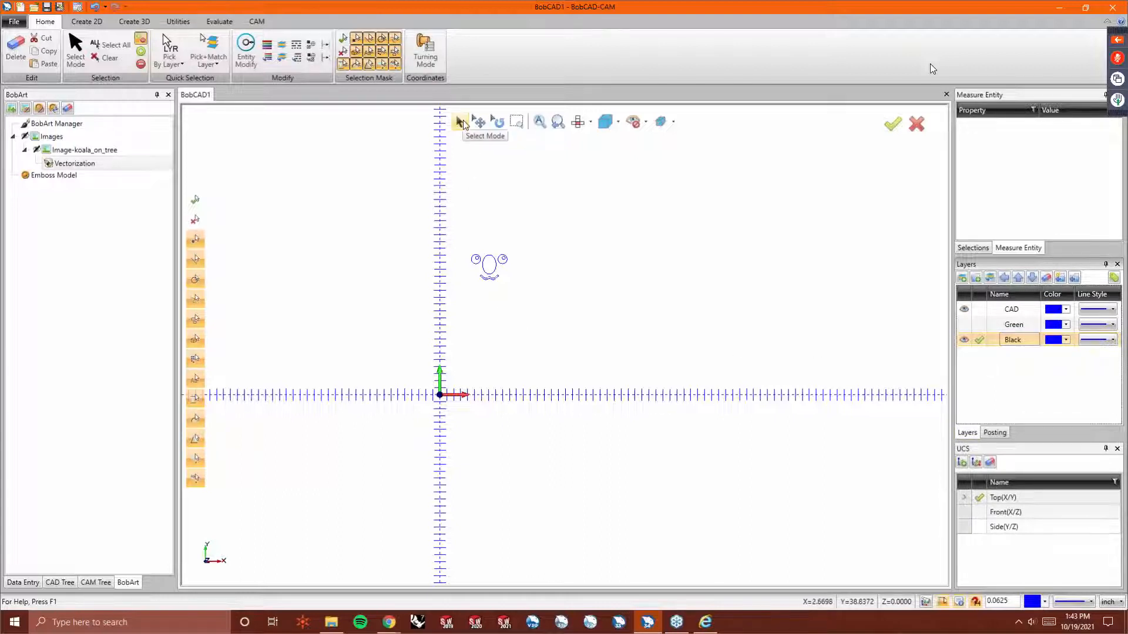
Copy the eye, nose and mouth outlines and paste them onto the Black layer, hiding the CAD layer to check the copy.
click(460, 123)
drag(454, 238, 536, 293)
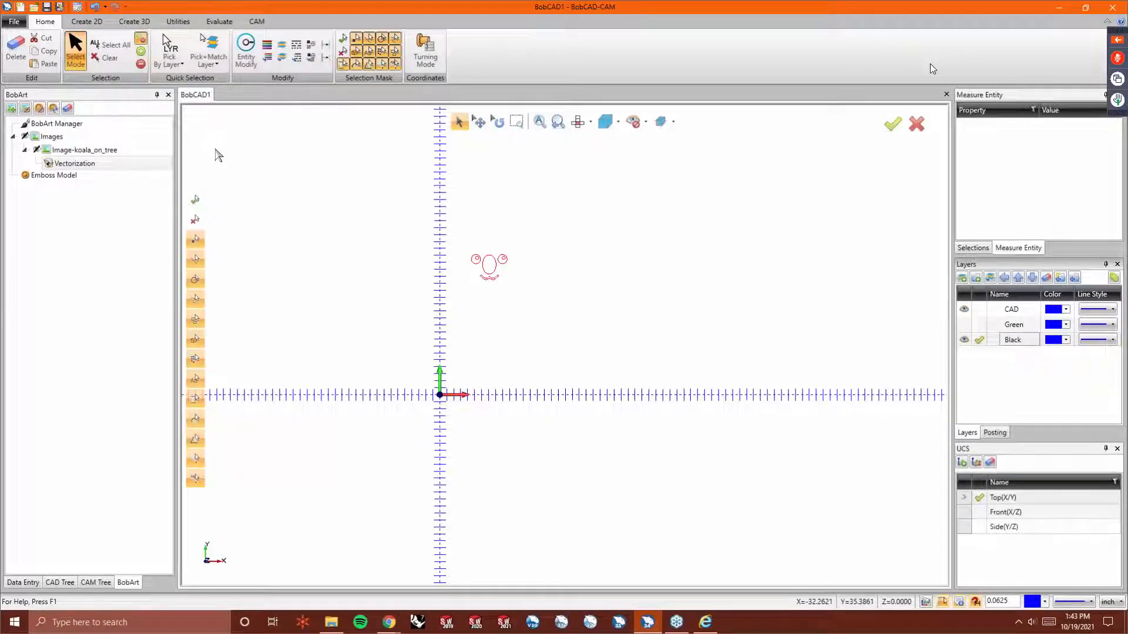
click(964, 309)
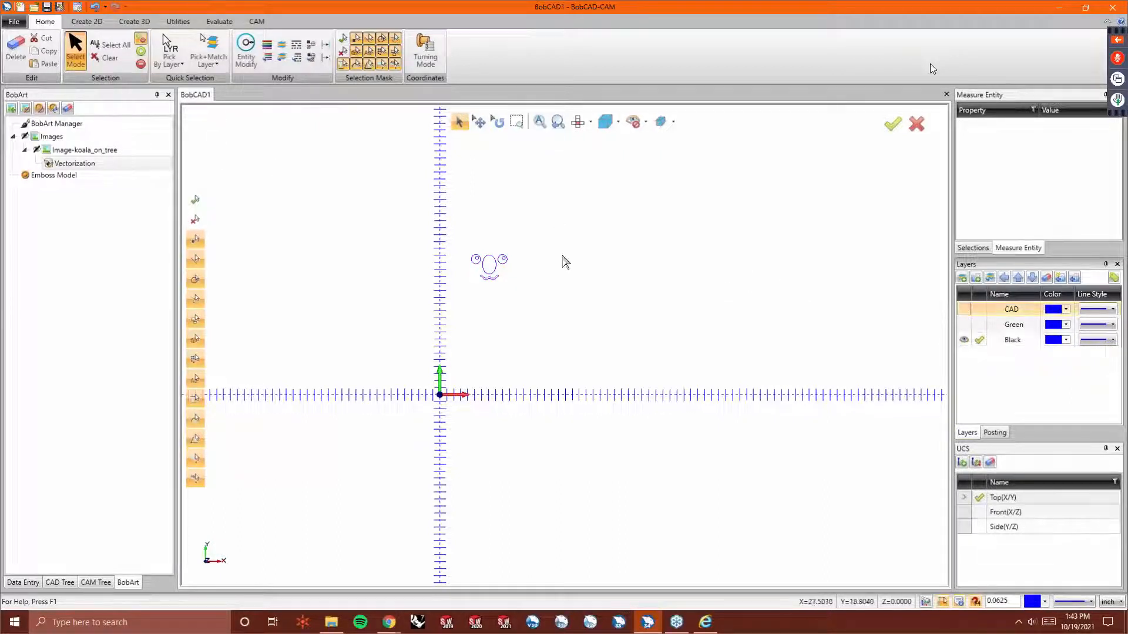
Clear the selection, and make CAD the visible, active layer with the Black layer hidden.
right_click(655, 240)
click(680, 255)
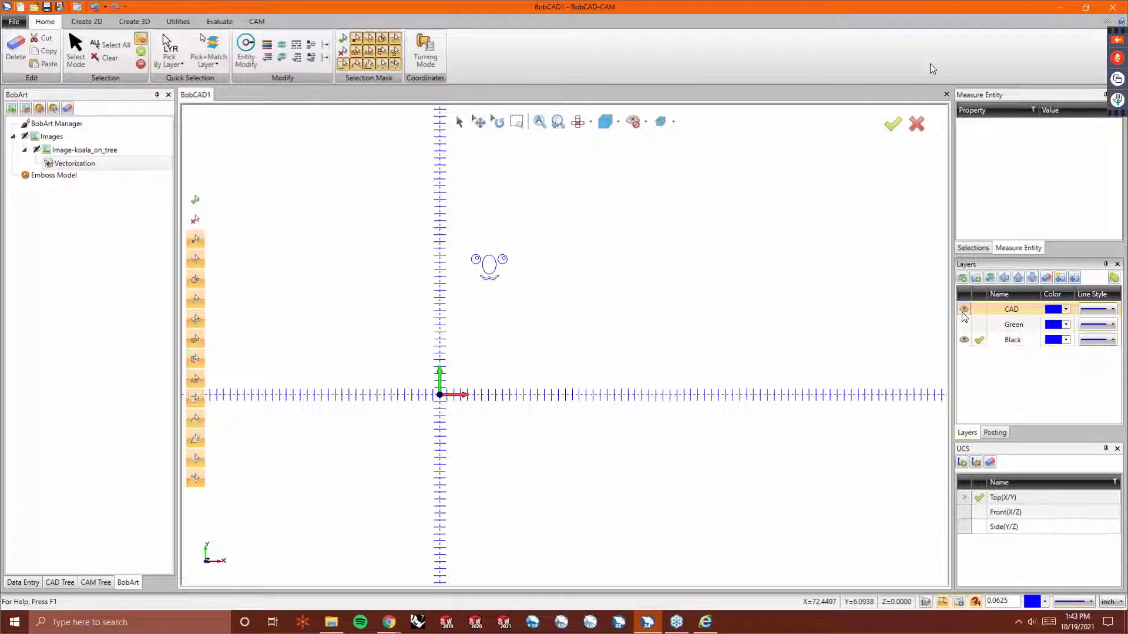
click(979, 309)
click(964, 340)
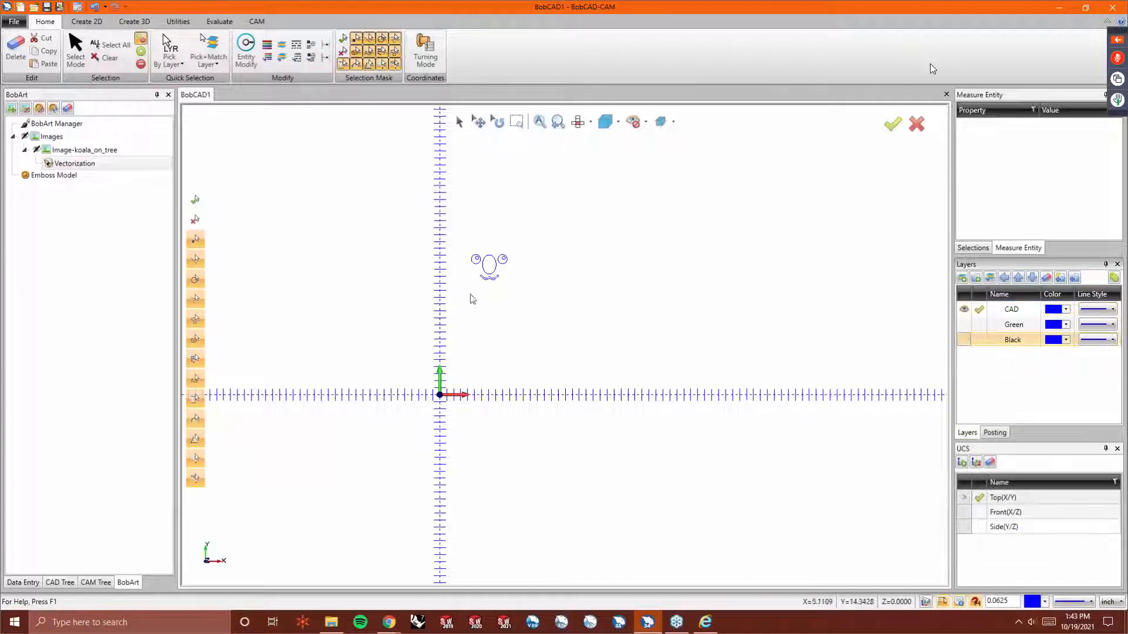
Edit the existing vectorization to trace only brown.
double_click(82, 163)
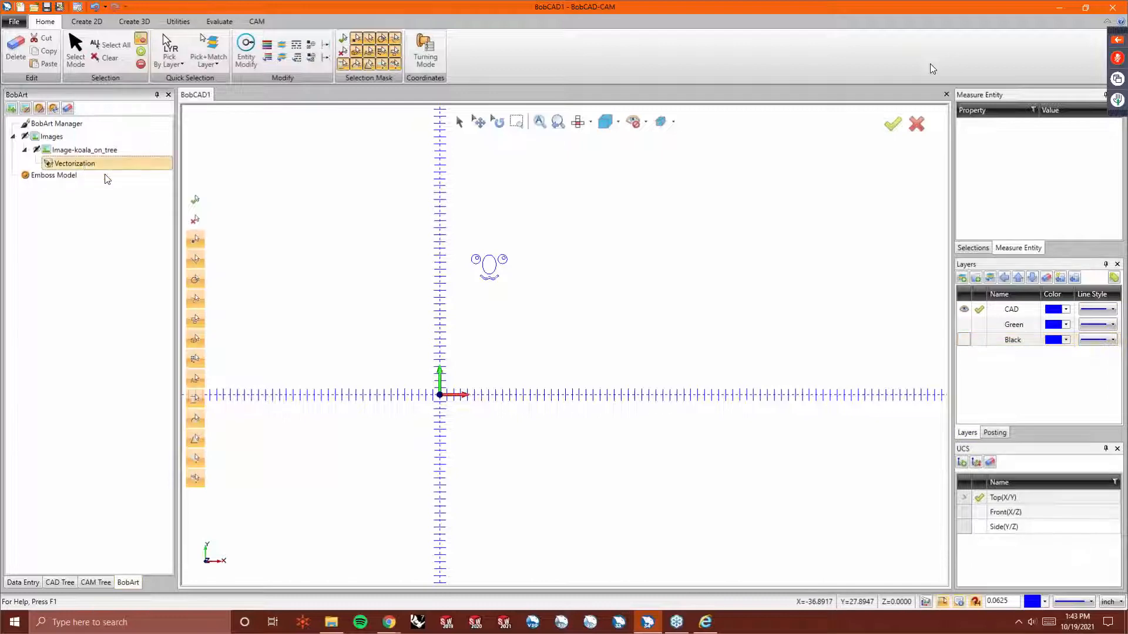
click(339, 238)
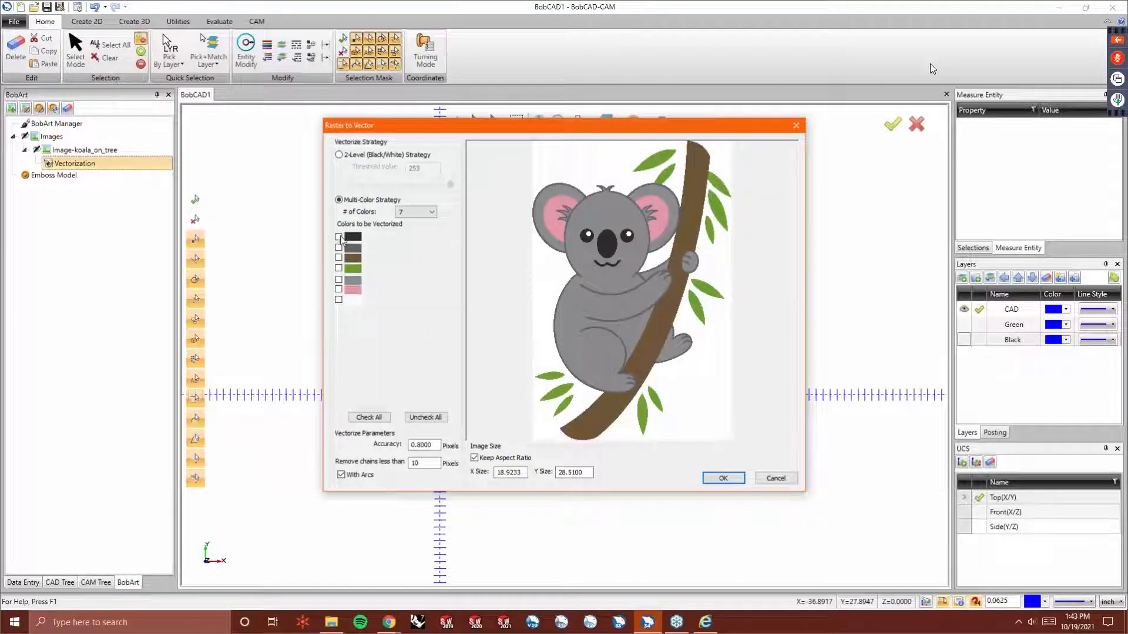
click(341, 257)
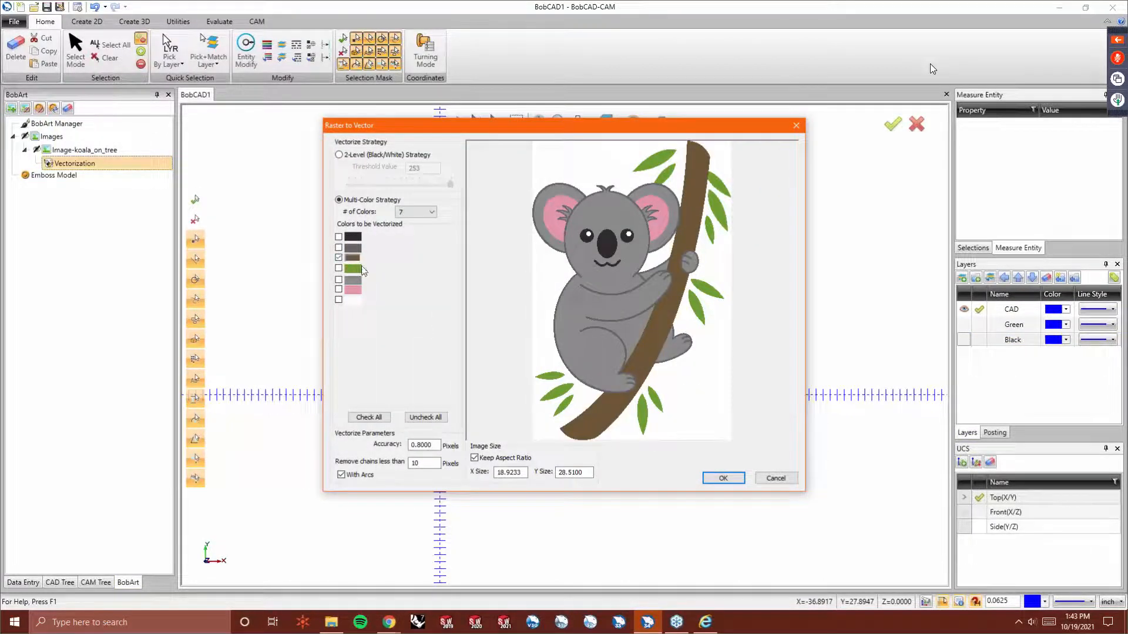
click(723, 479)
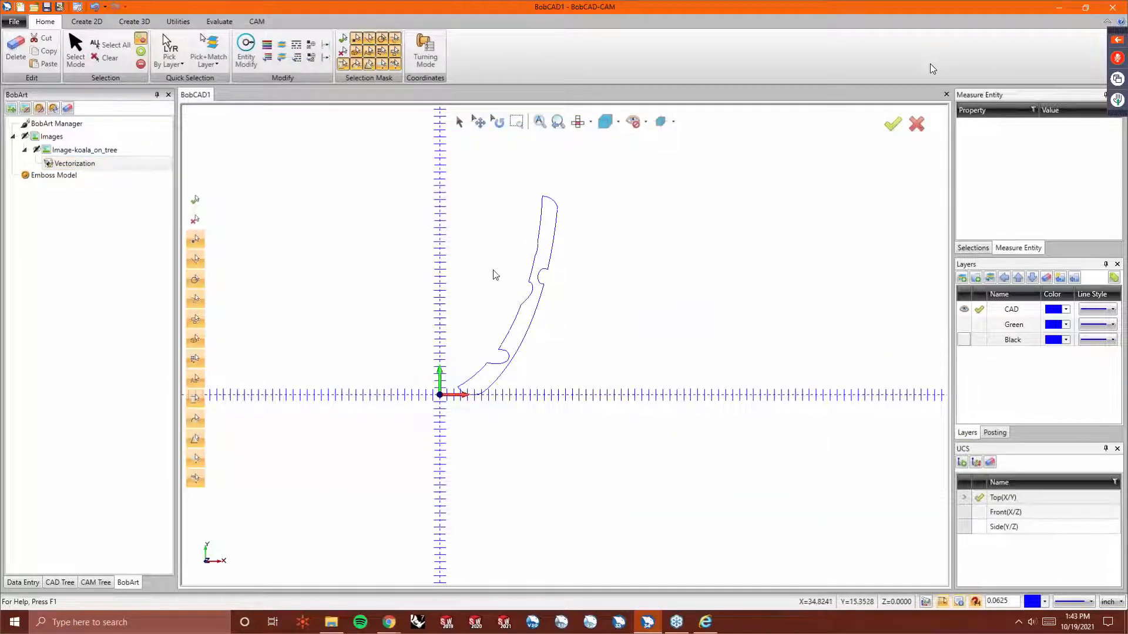
Edit the vectorization again so that pink is the only color traced.
double_click(88, 163)
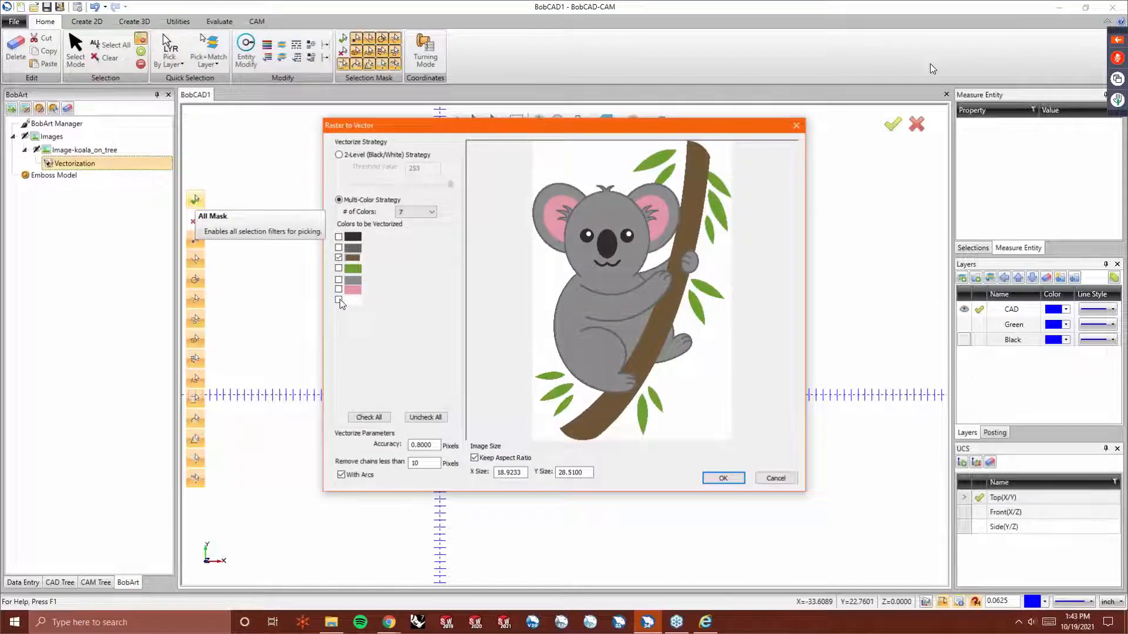
click(338, 301)
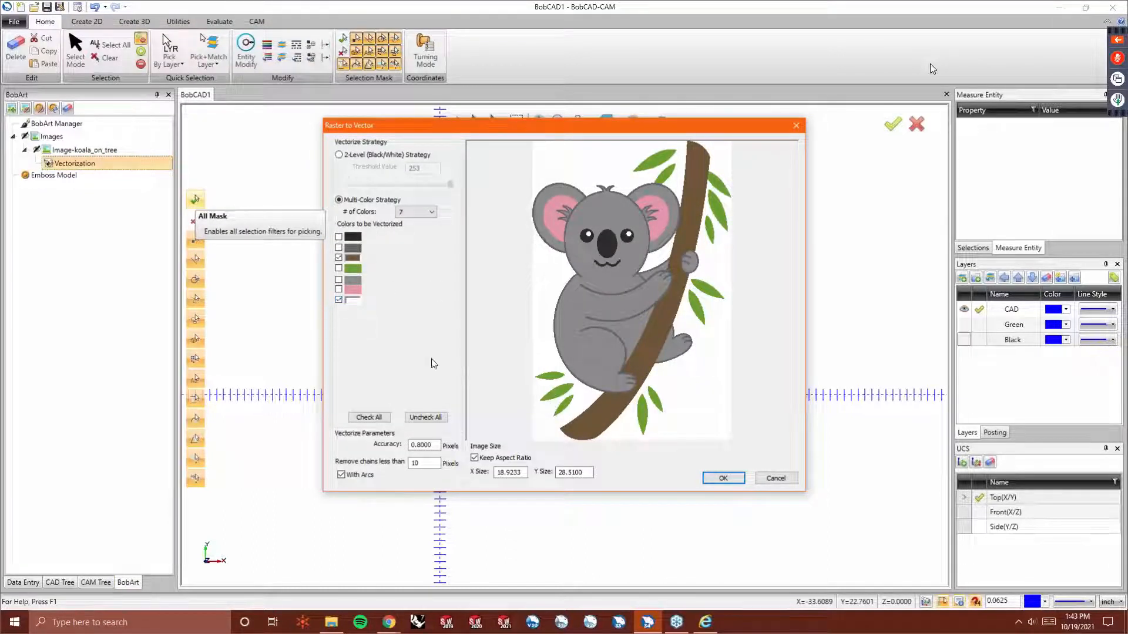
click(339, 300)
click(339, 258)
click(338, 290)
click(720, 478)
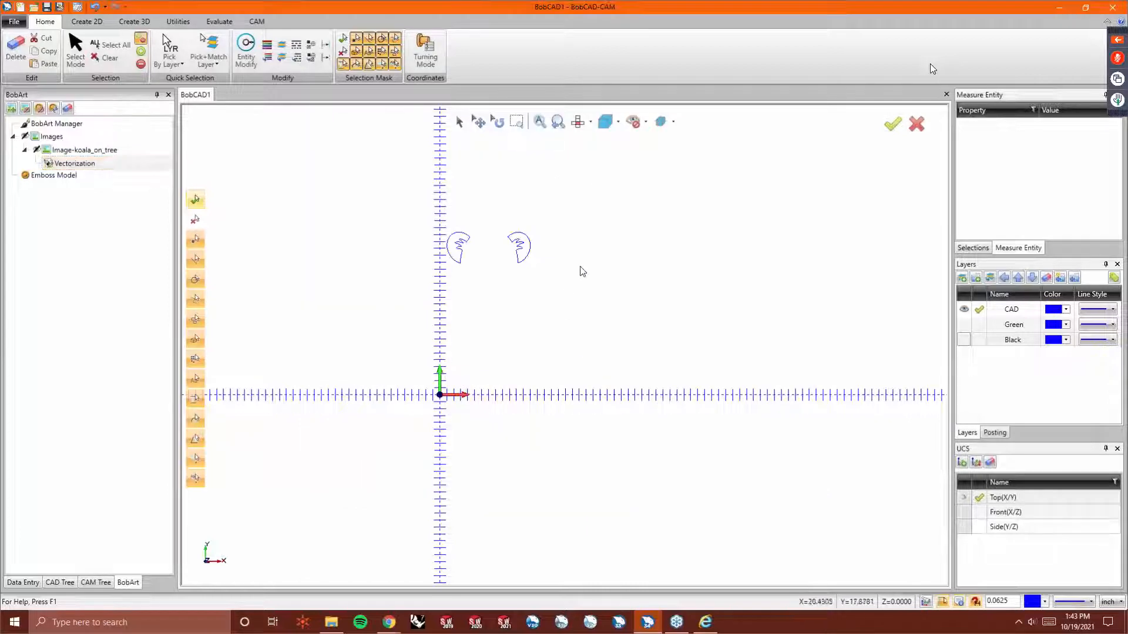
Add a new layer named Pink.
right_click(996, 366)
click(1001, 376)
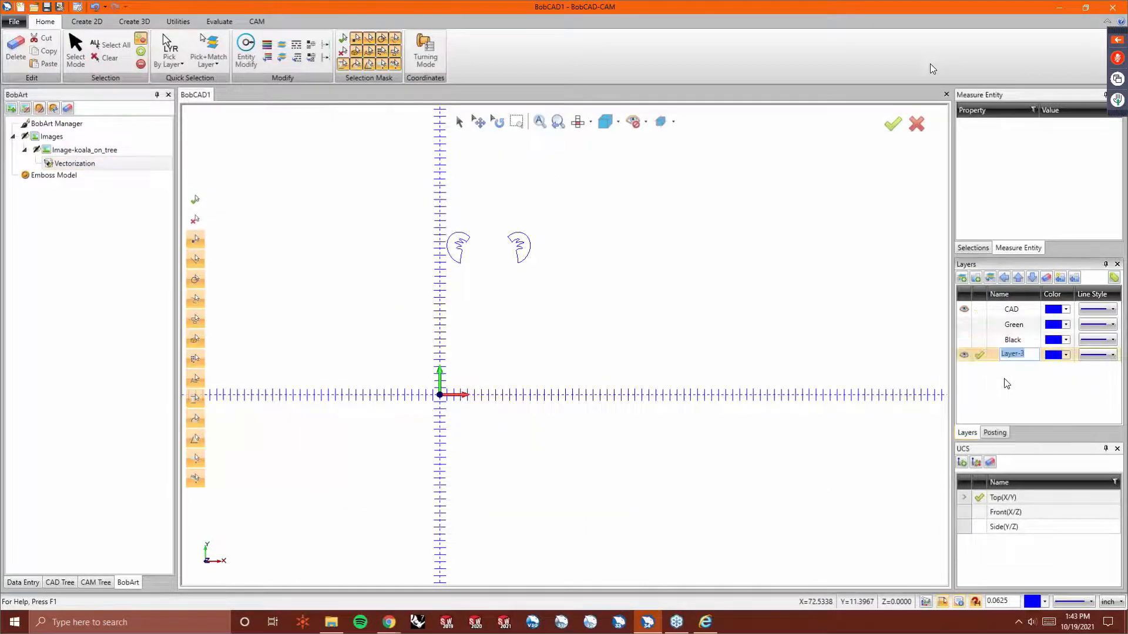
text(Pink)
key(Return)
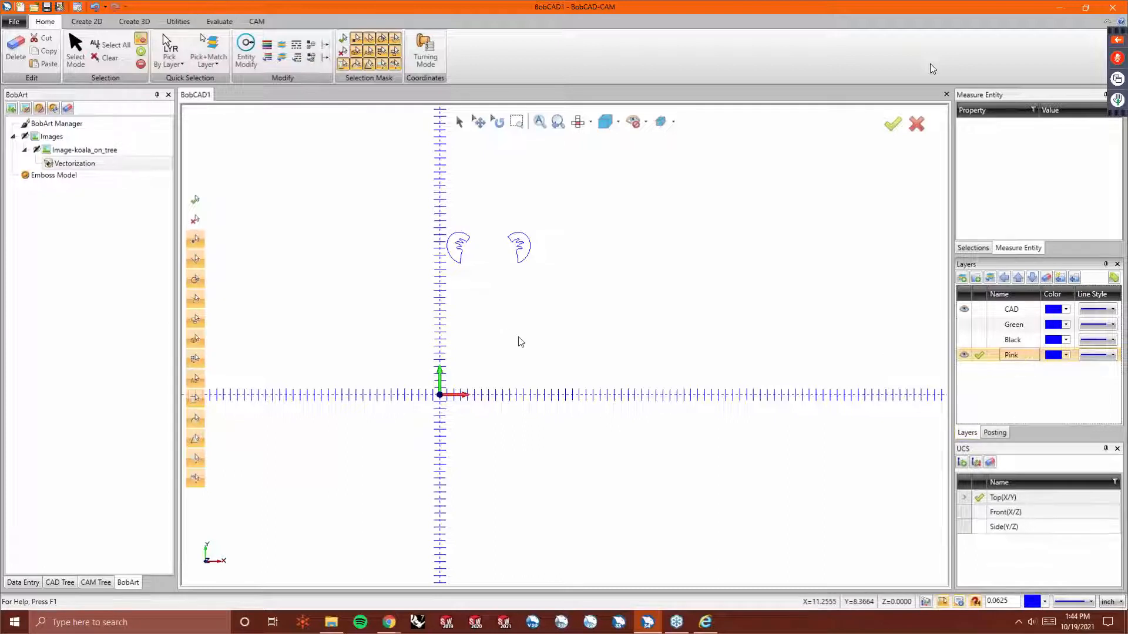
Copy the two inner-ear outlines onto the Pink layer, and make CAD the active layer again with Pink hidden.
right_click(391, 251)
click(414, 270)
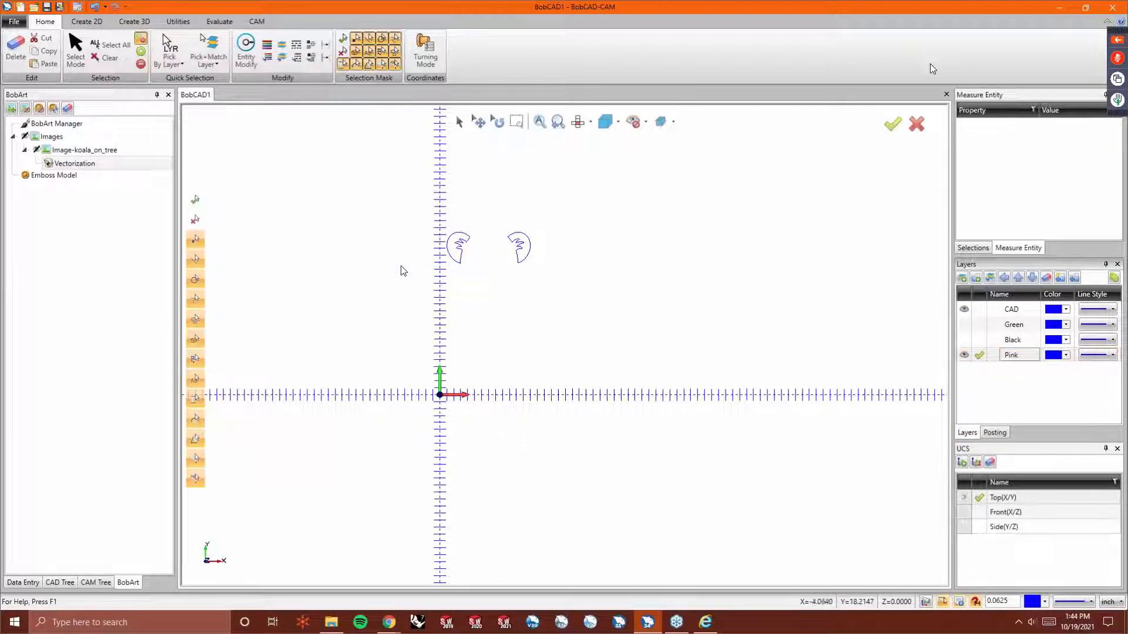
click(459, 122)
drag(403, 204, 643, 342)
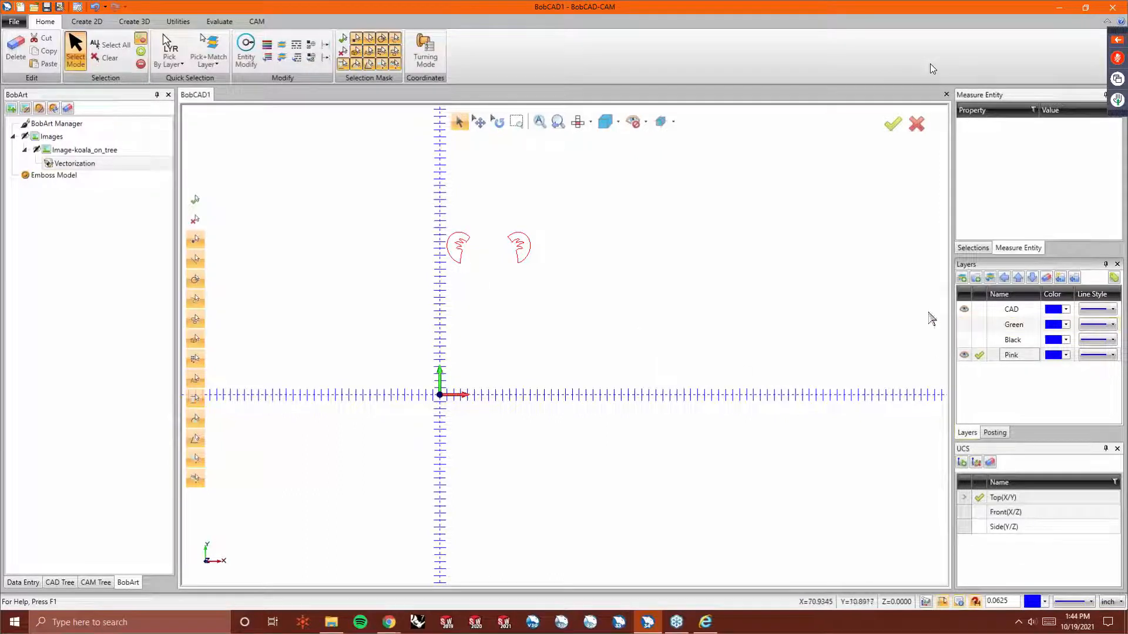
right_click(664, 285)
click(681, 305)
click(980, 315)
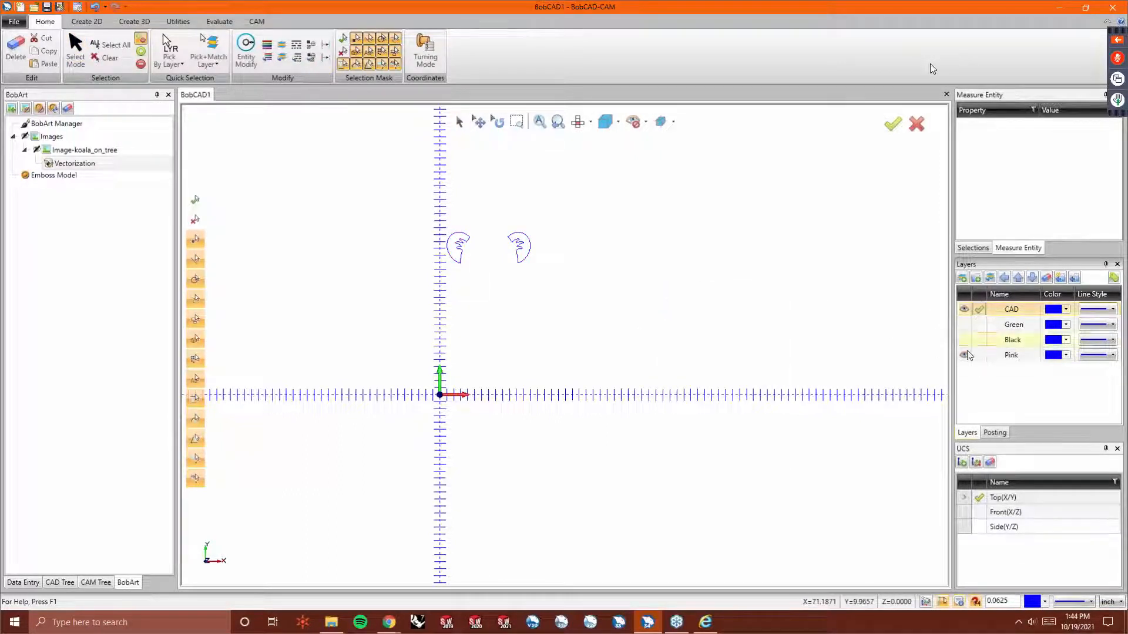
Edit the vectorization to trace only the light gray color instead of pink.
double_click(96, 162)
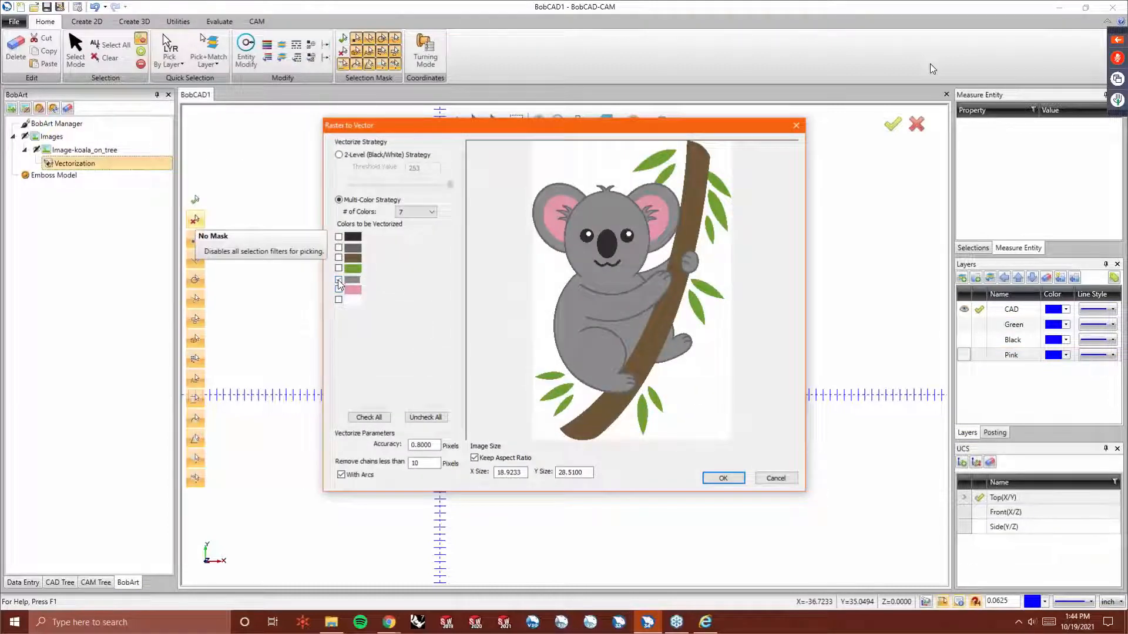
click(338, 281)
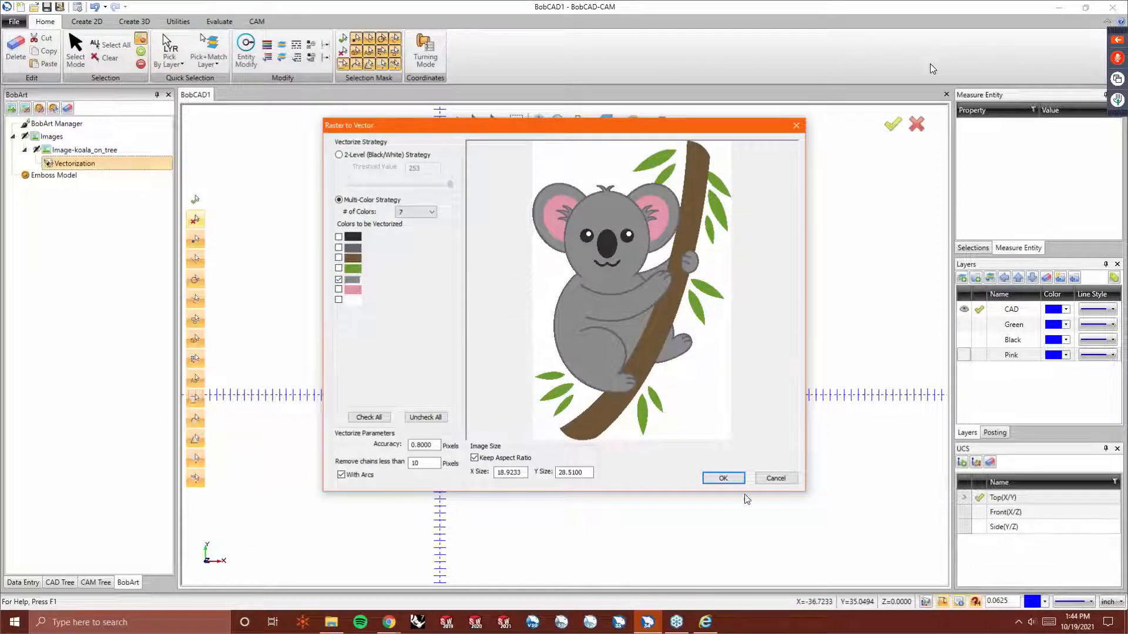
click(723, 479)
scroll(479, 251, up, 5)
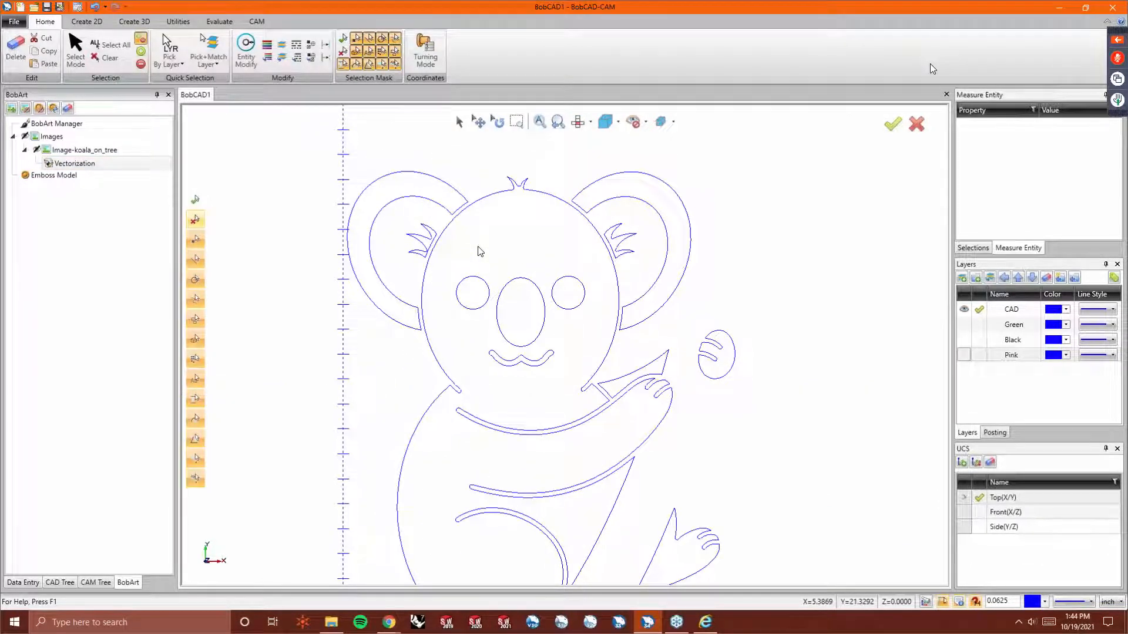
Add a new layer and name it Light Gray.
click(962, 278)
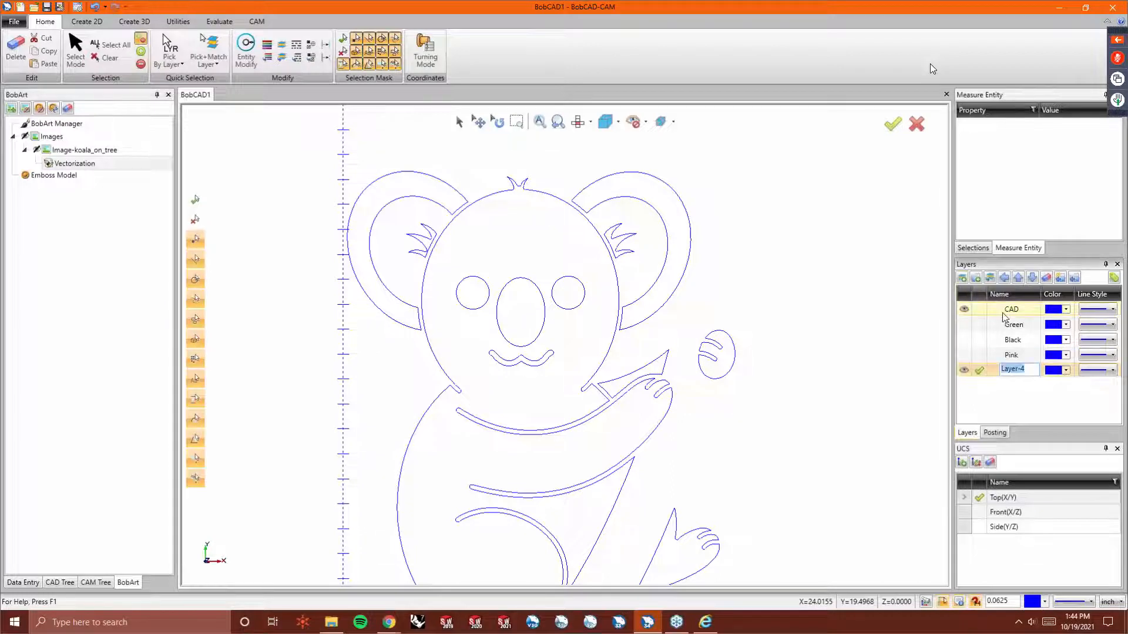
text(Light Gry)
key(Return)
right_click(1022, 370)
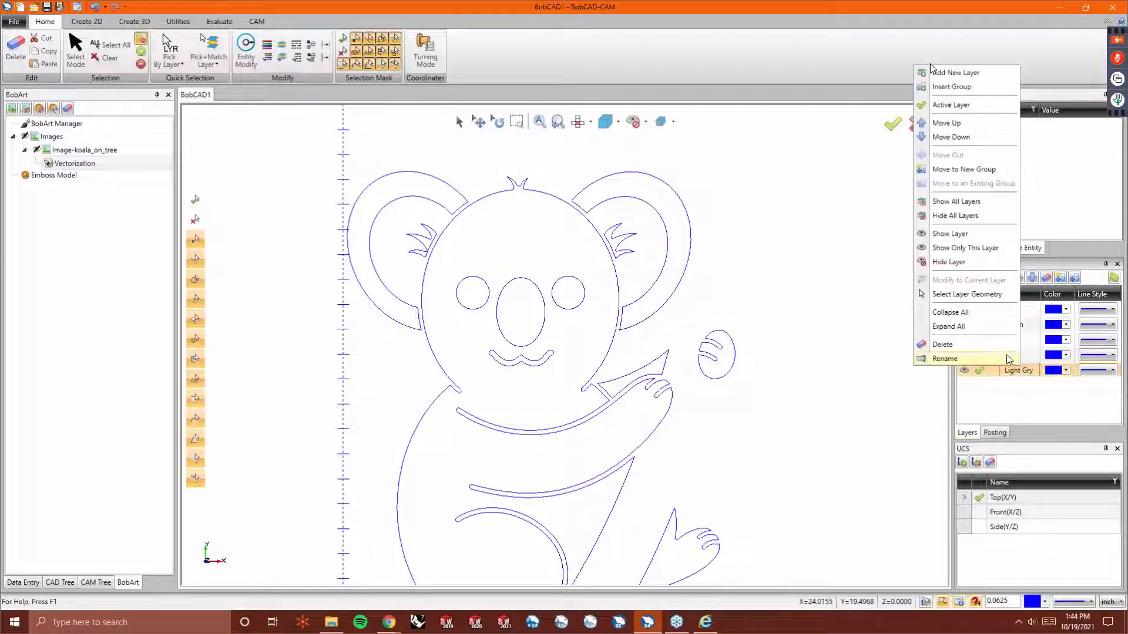
click(987, 360)
key(End)
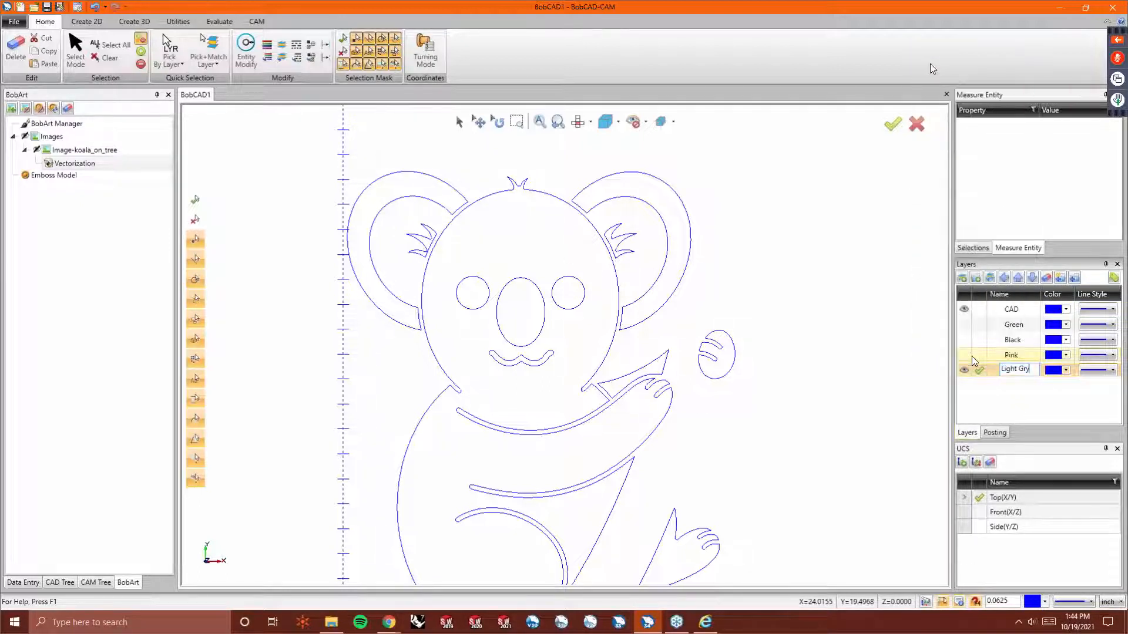
key(BackSpace)
key(BackSpace)
text(ray)
key(Return)
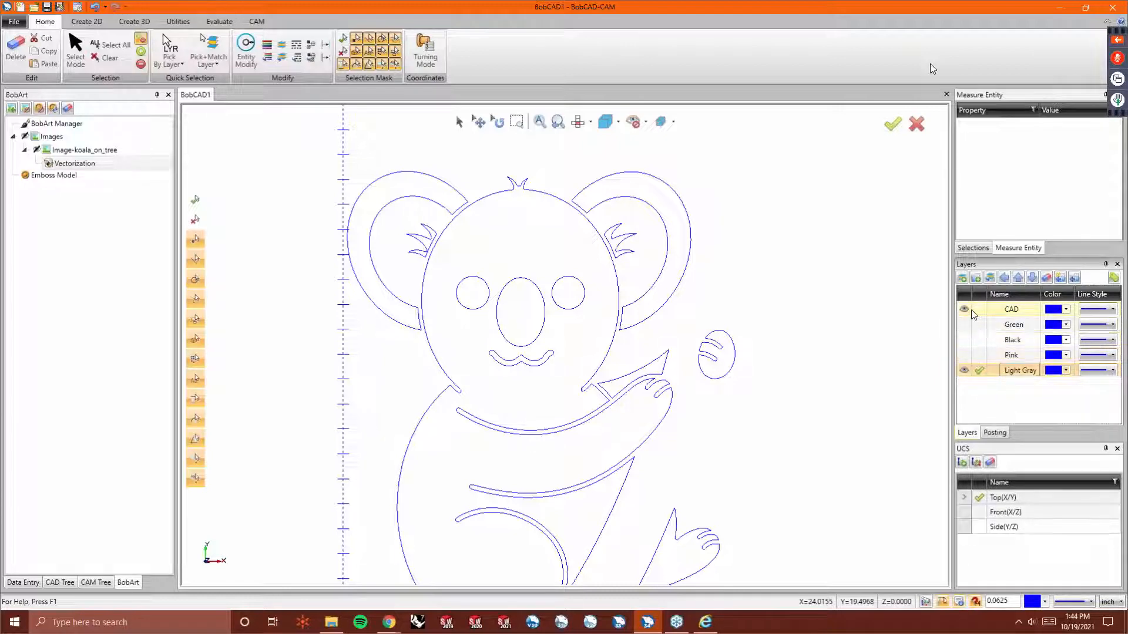
Copy all the koala outlines onto the Light Gray layer, and hide the CAD layer to check the copy.
click(459, 122)
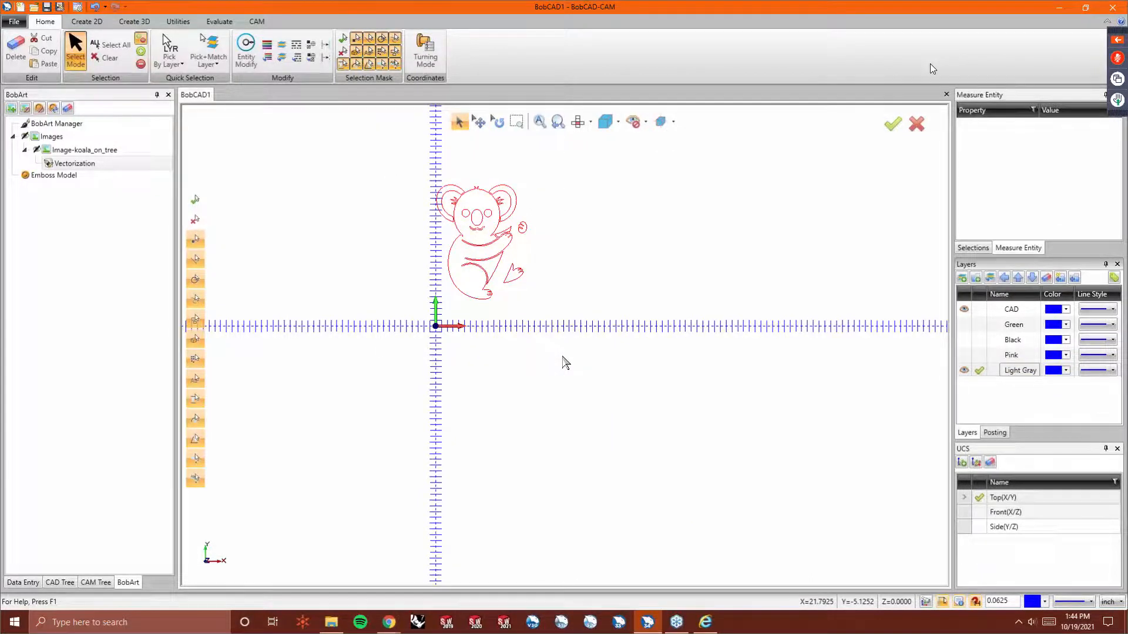
right_click(574, 276)
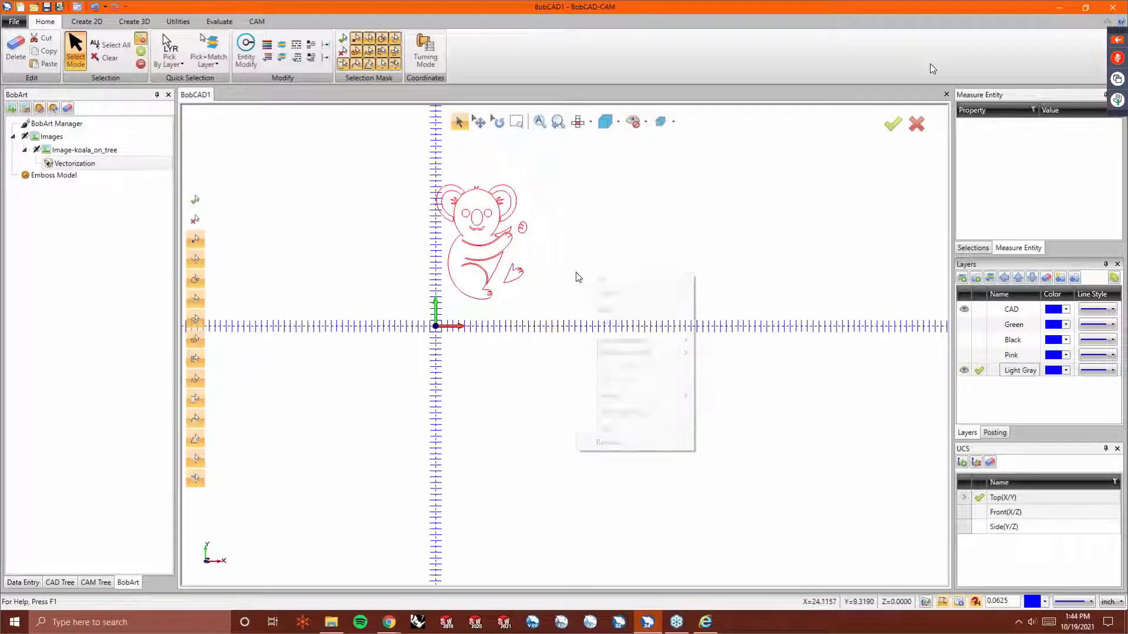
click(599, 293)
click(963, 309)
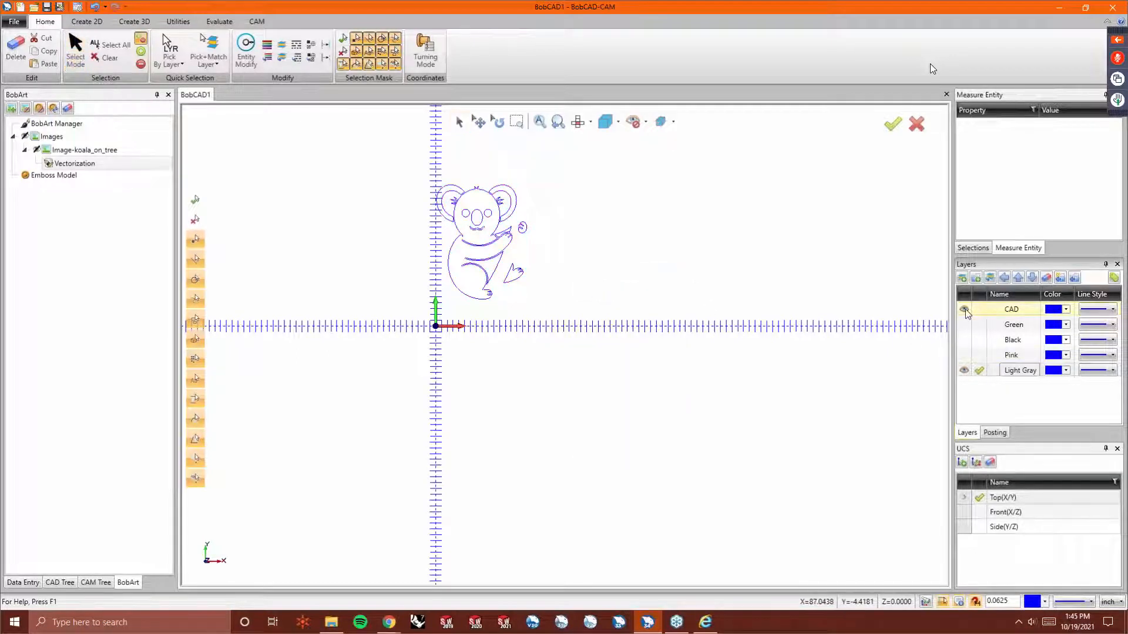
Show the Black layer and switch Light Gray on and off to compare their eye, nose and mouth outlines.
click(963, 340)
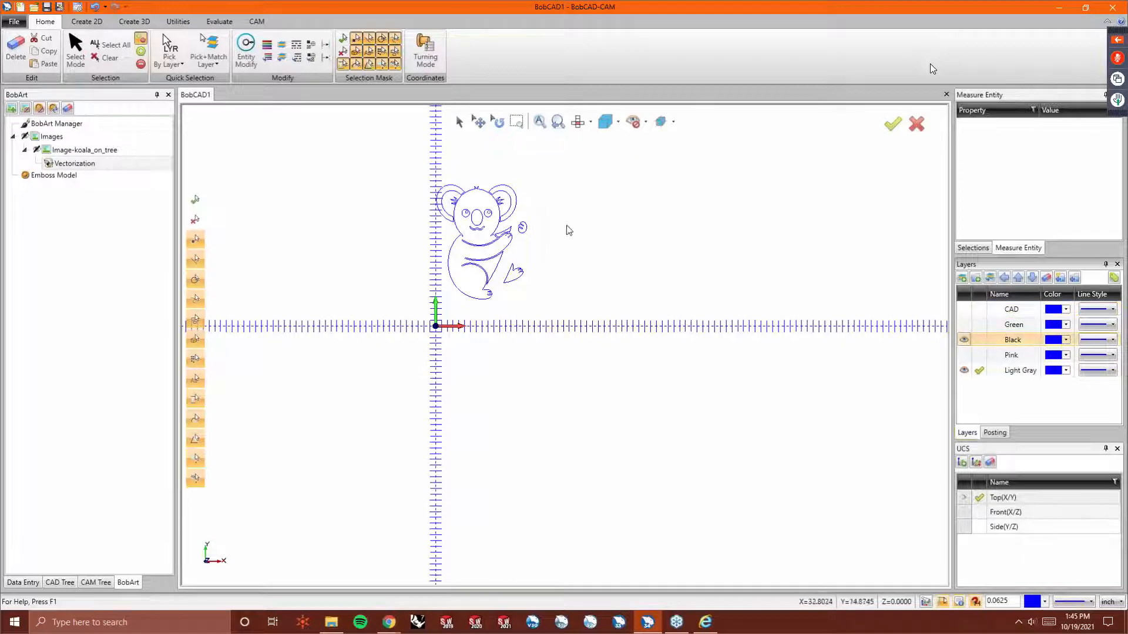
scroll(472, 212, up, 10)
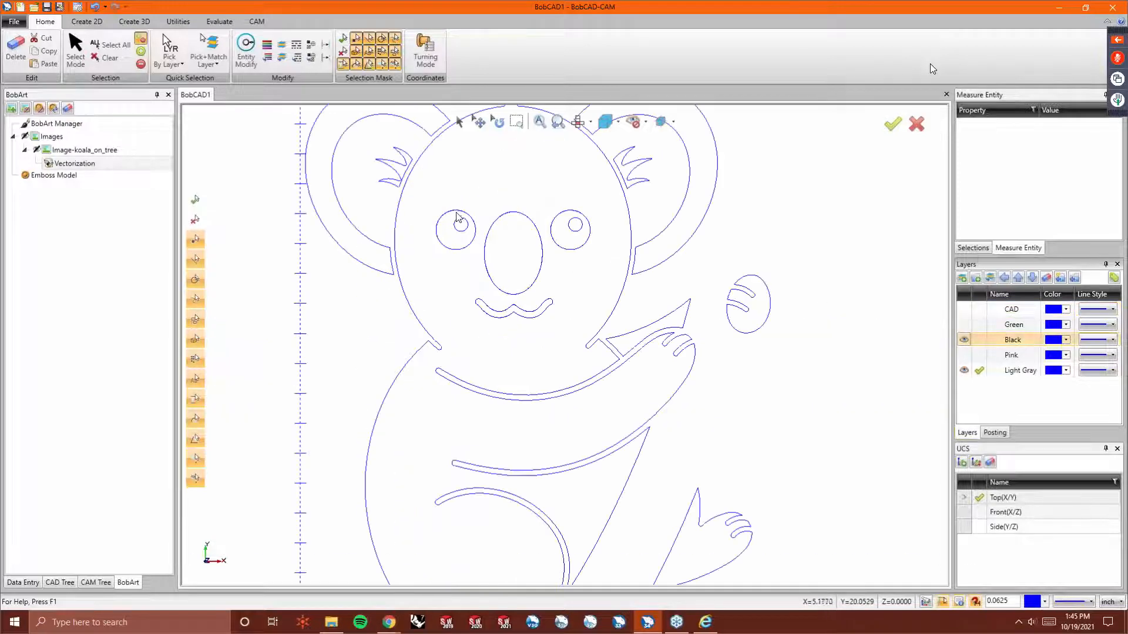
click(979, 340)
click(964, 370)
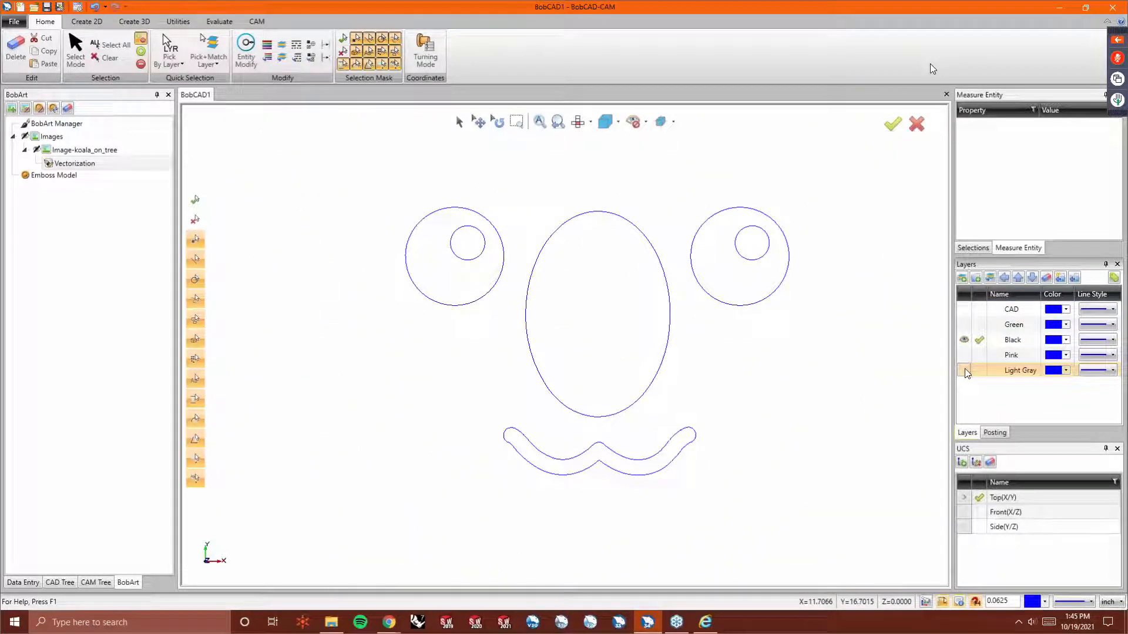
click(963, 370)
scroll(764, 218, up, 6)
scroll(690, 209, down, 6)
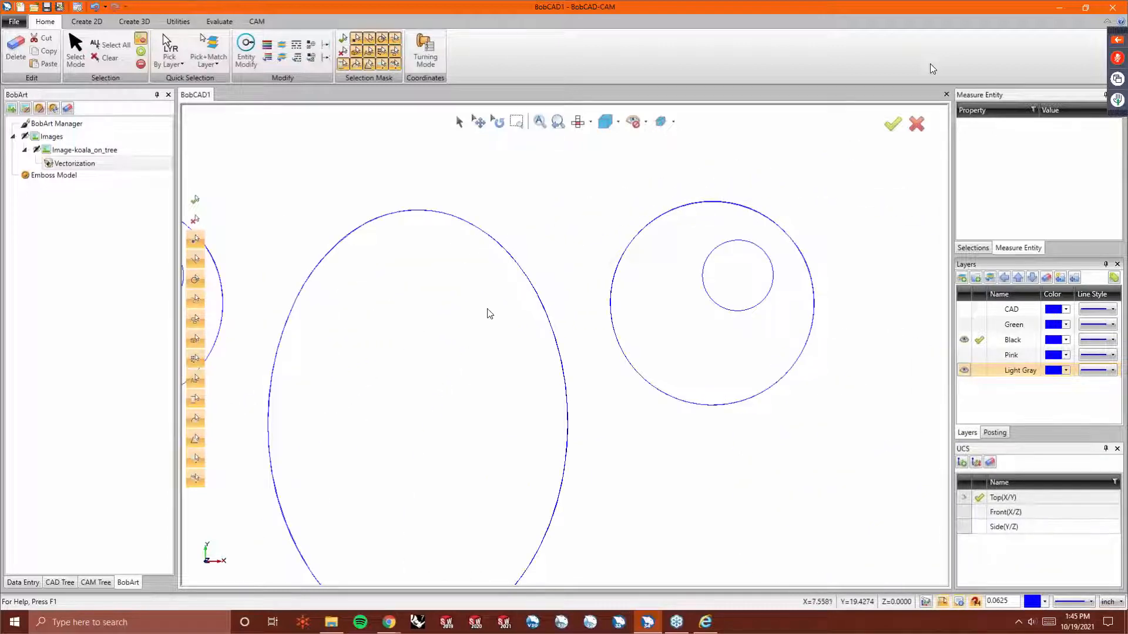
scroll(488, 313, down, 3)
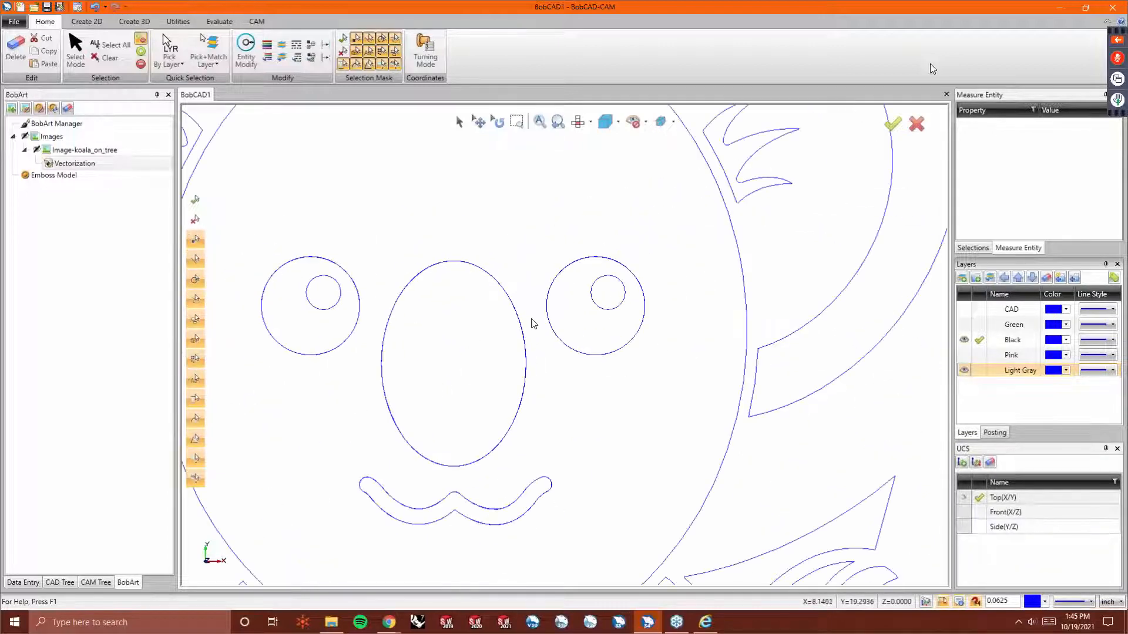
click(964, 370)
scroll(651, 321, down, 4)
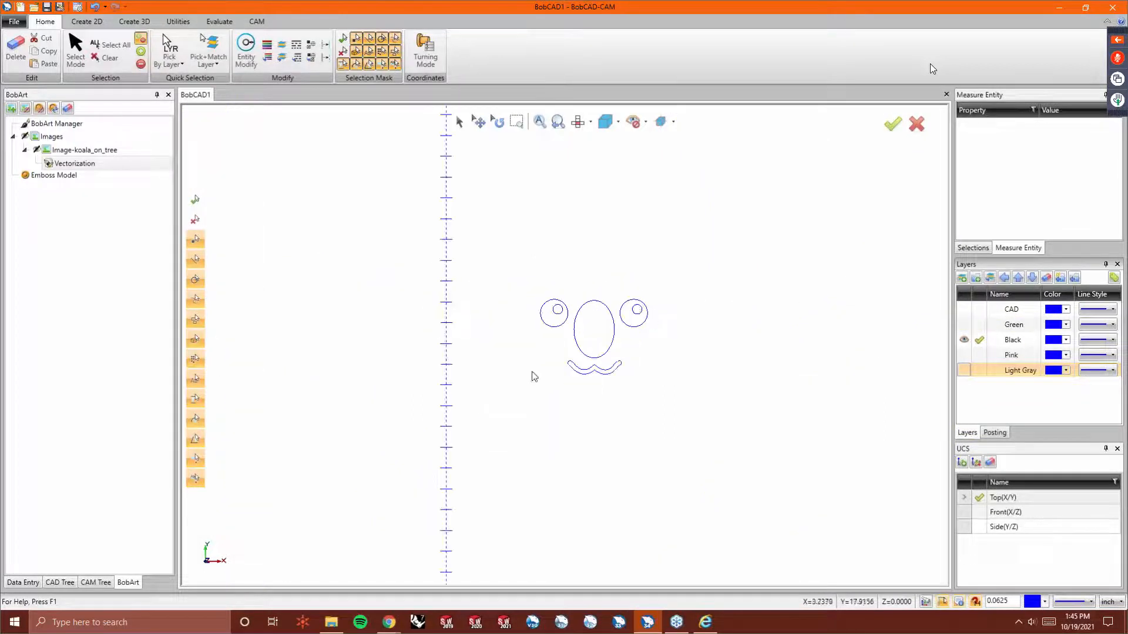
scroll(536, 369, down, 3)
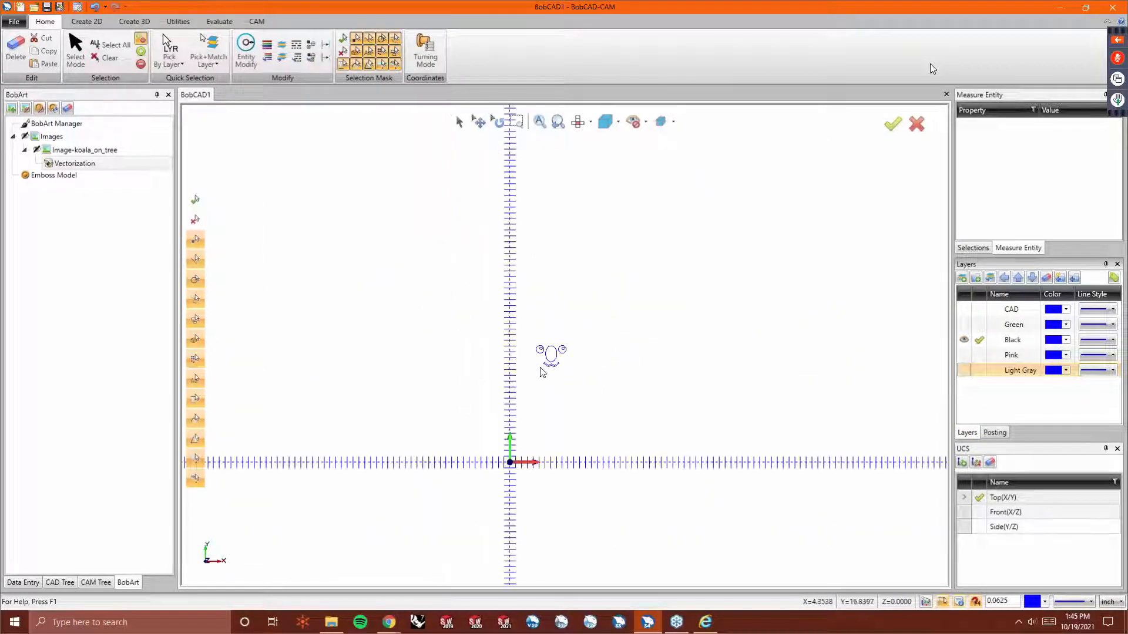
click(964, 370)
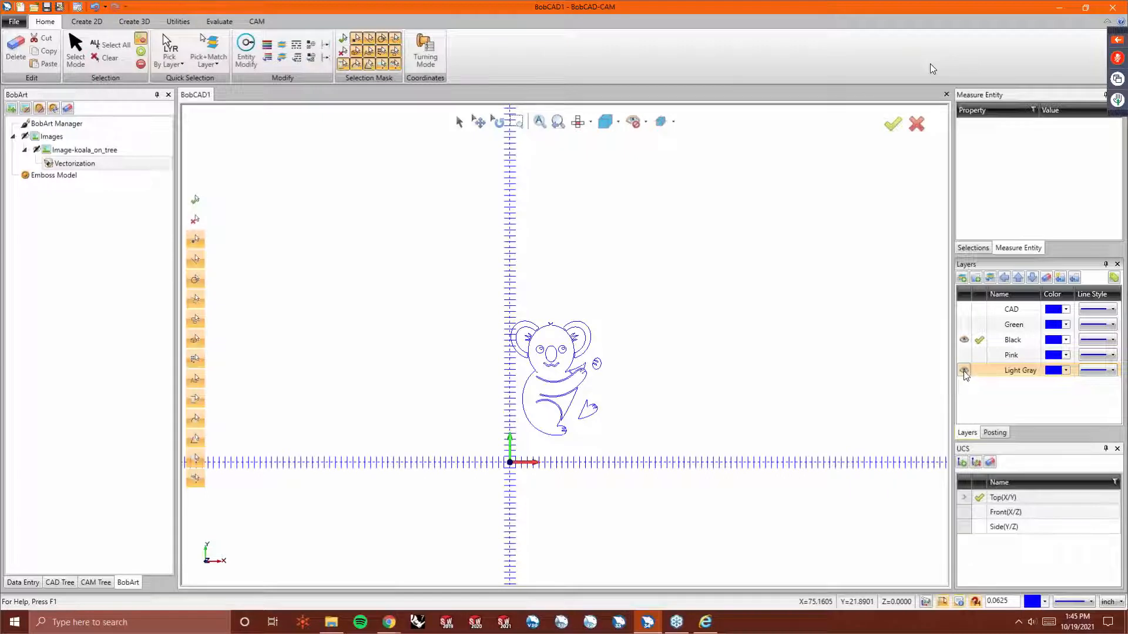
Hide the Light Gray and Black layers, and make CAD the visible, active layer.
click(964, 370)
click(964, 309)
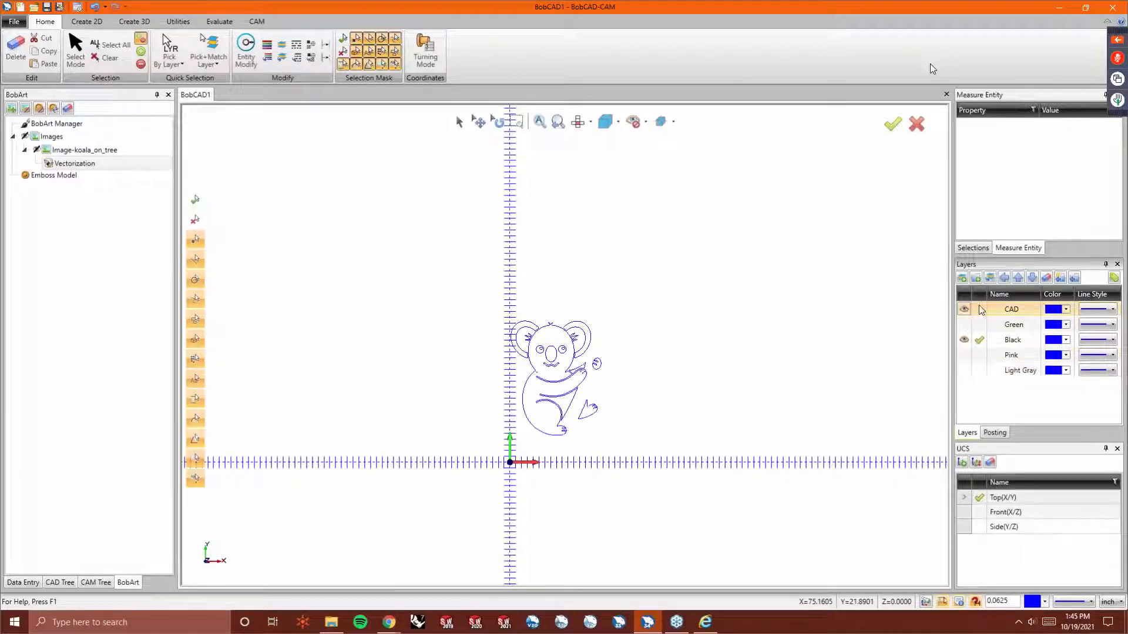
click(964, 340)
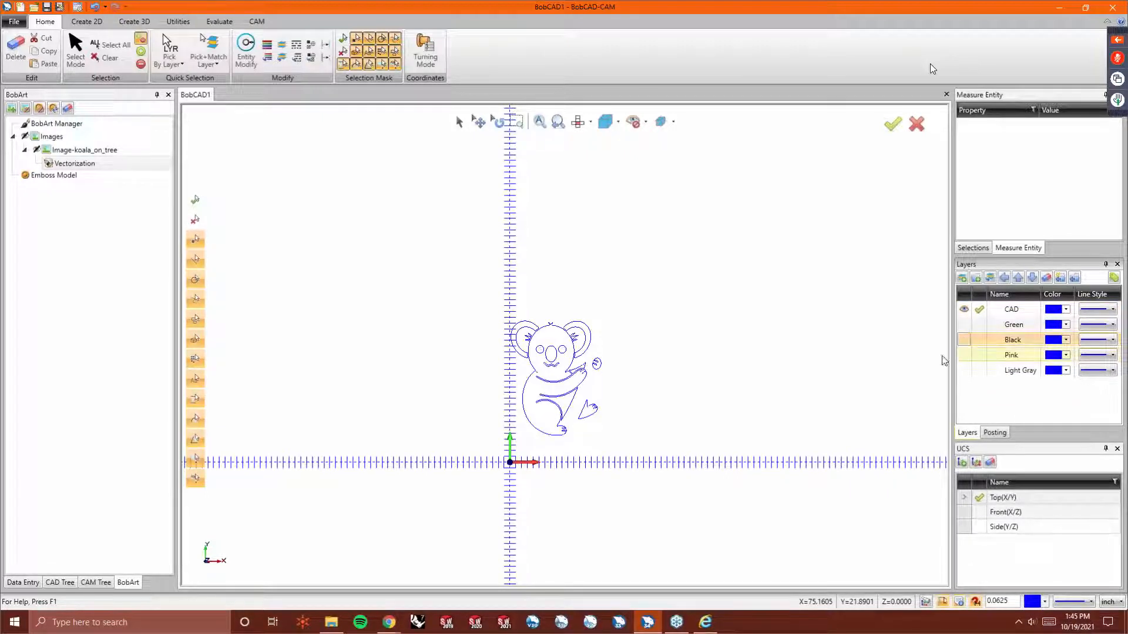
Add a new layer named Dark Gray.
right_click(1042, 404)
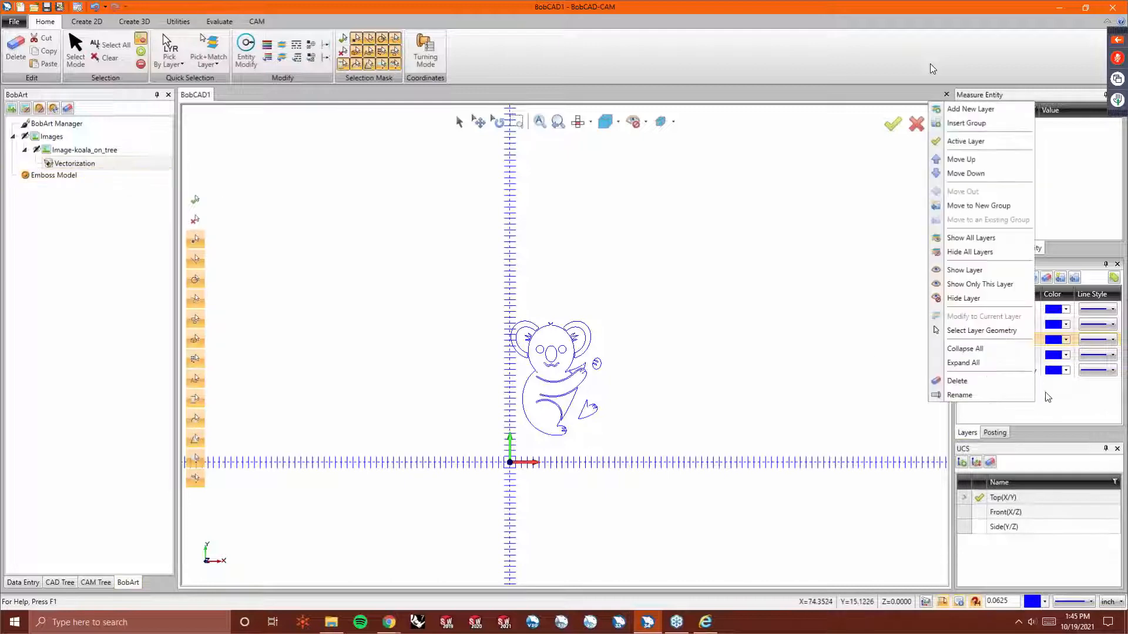
click(969, 110)
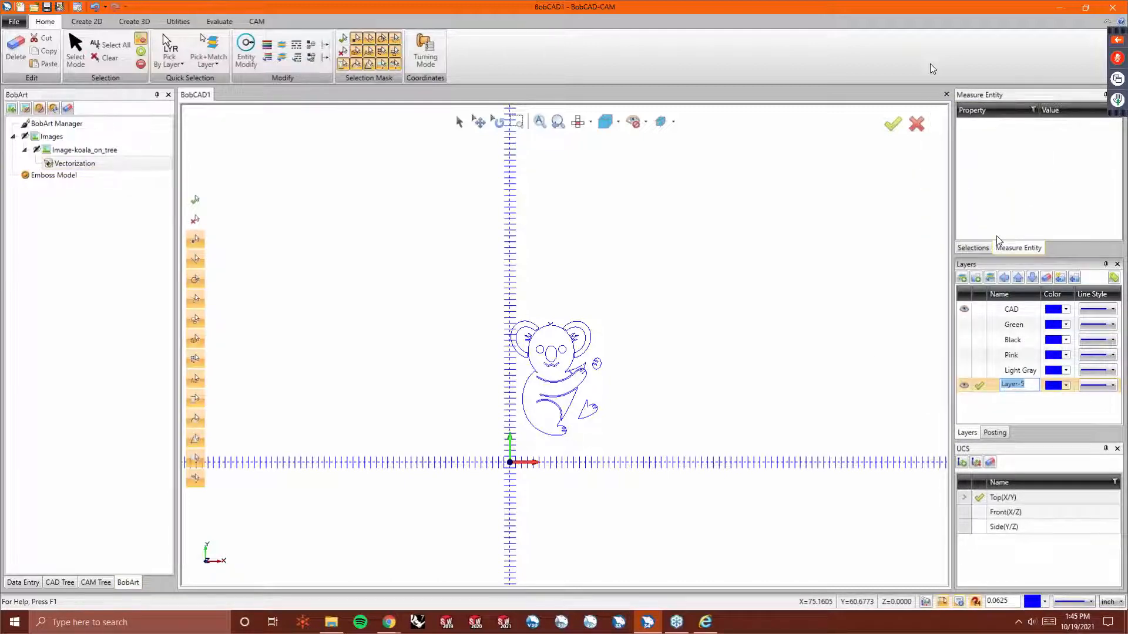
text(Dark Gray)
key(Return)
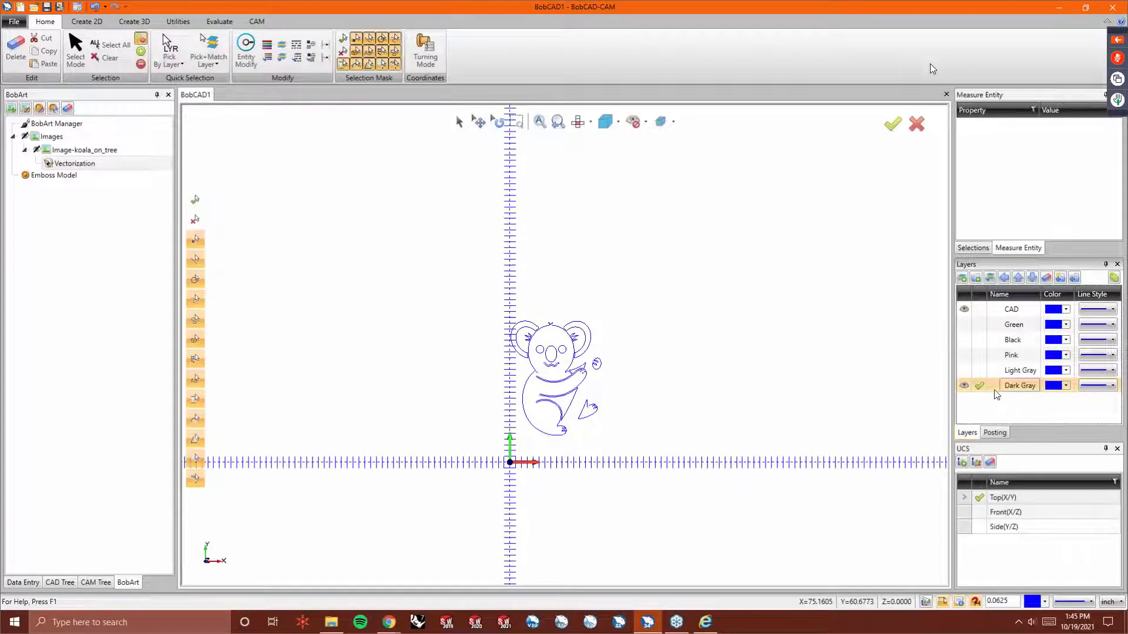
Re-run the koala_on_tree vectorization with only the dark gray color selected.
click(87, 169)
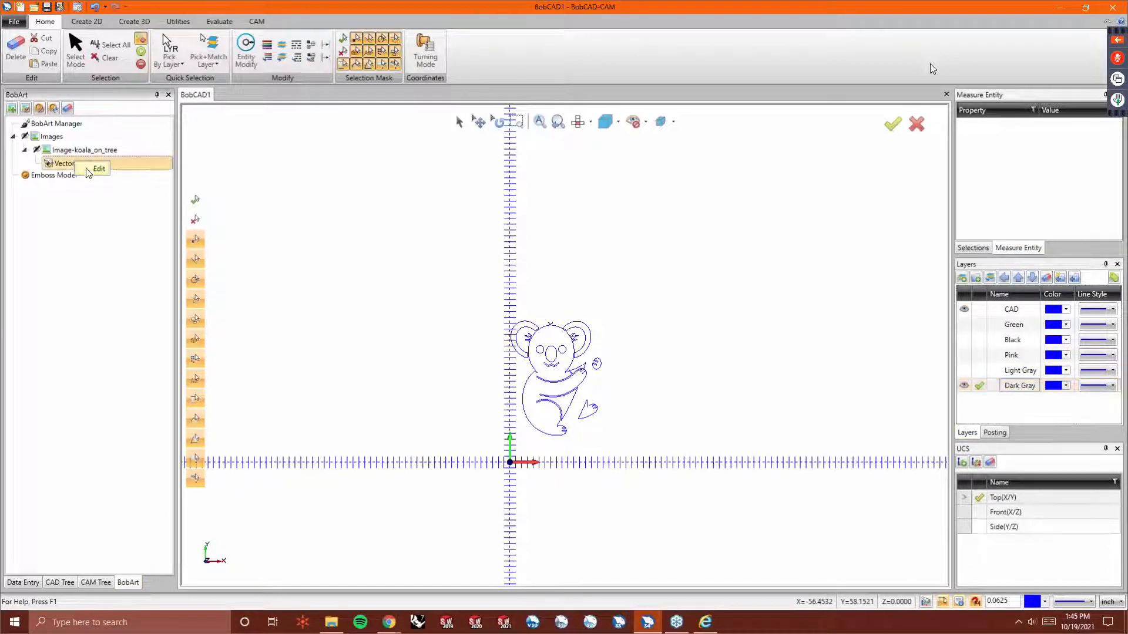
click(88, 172)
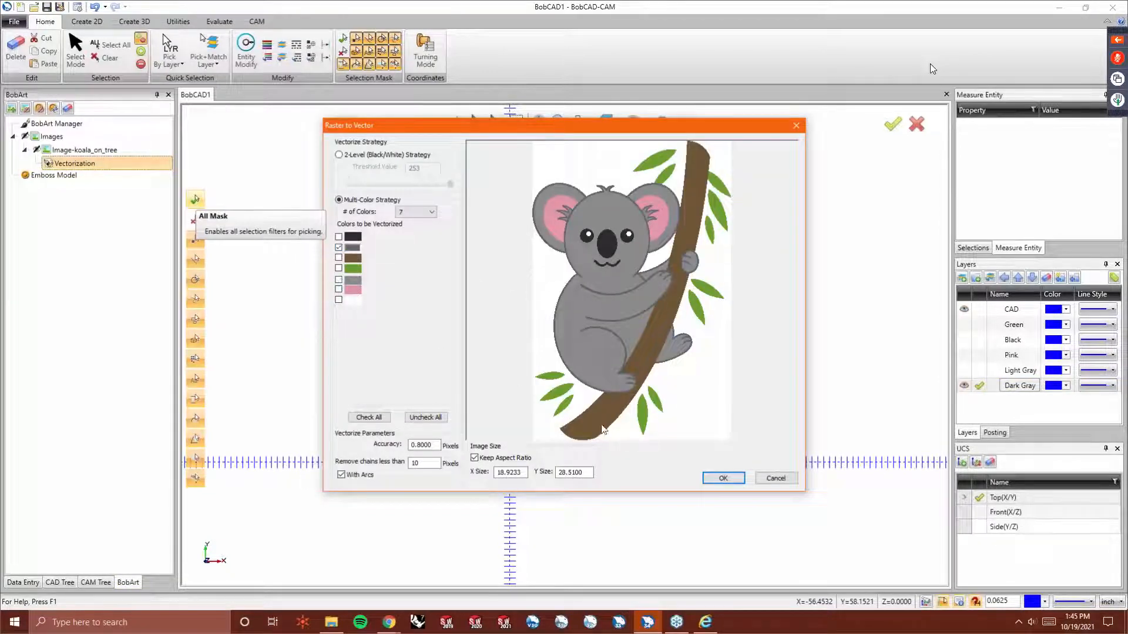
click(727, 478)
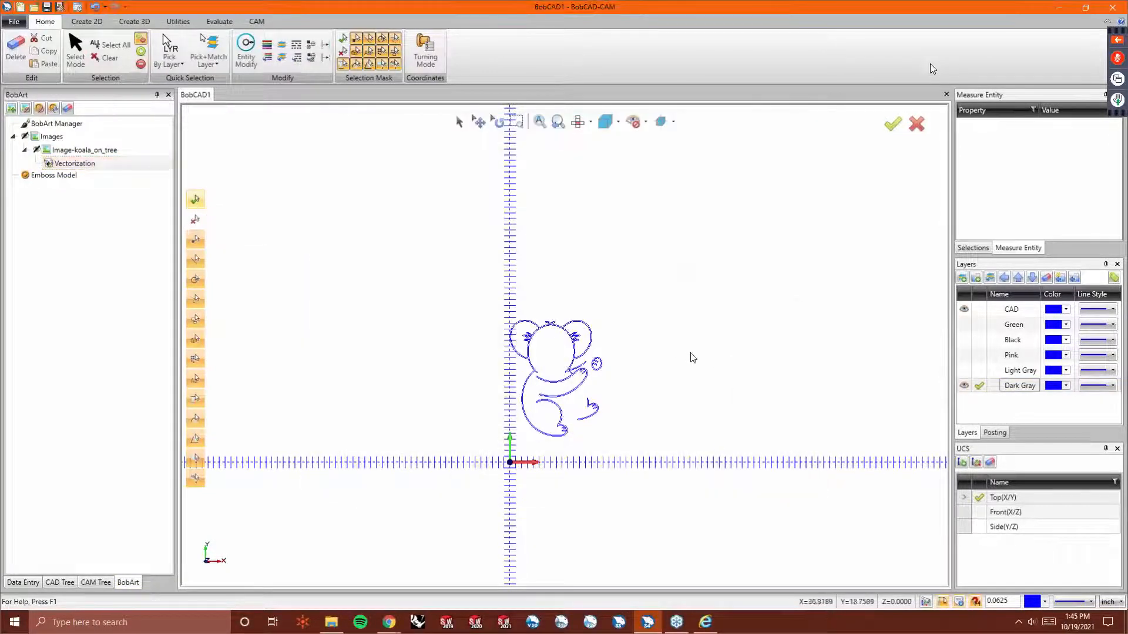
Hide the CAD layer to check the outlines, make CAD active and visible again, and hide the Dark Gray layer.
click(964, 309)
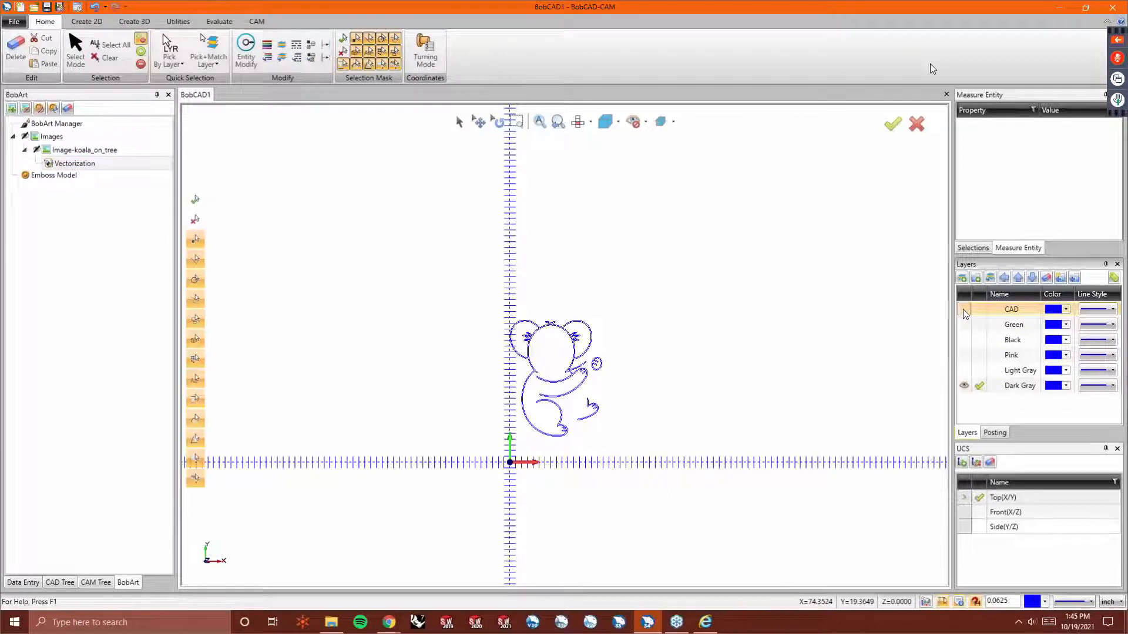
click(979, 309)
click(964, 385)
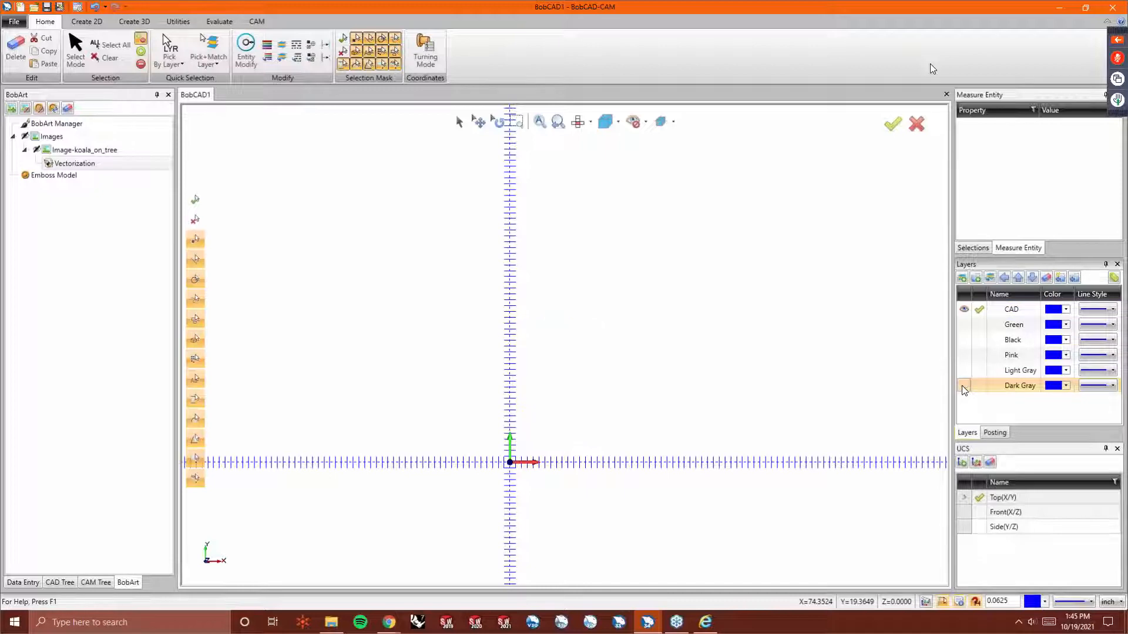
Add a new layer named White.
right_click(987, 406)
click(1027, 112)
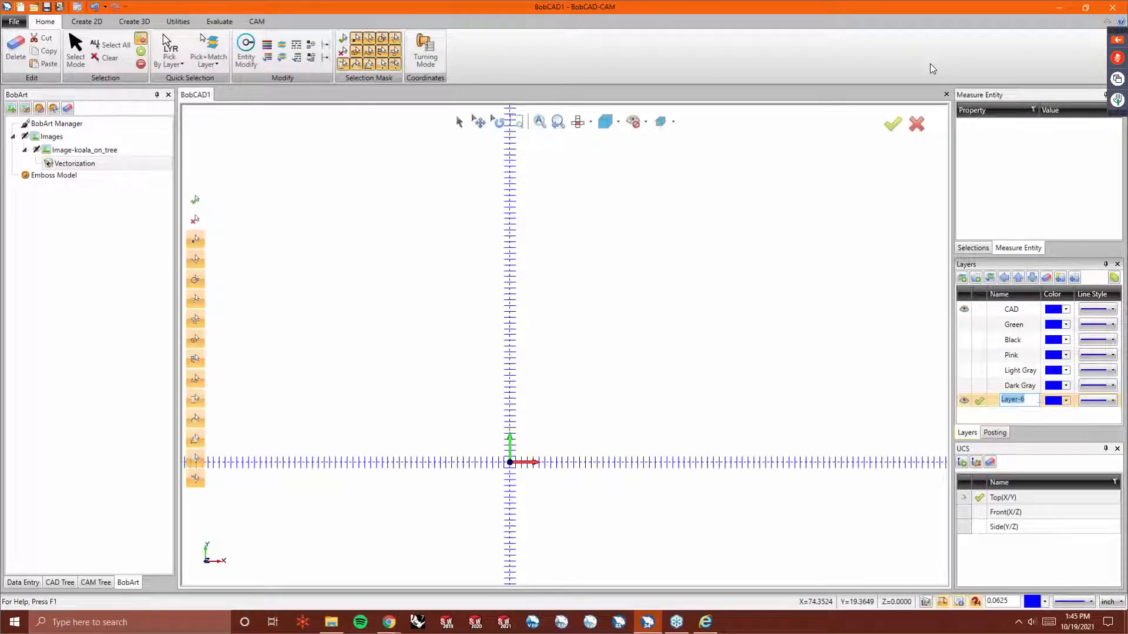
text(White)
key(Return)
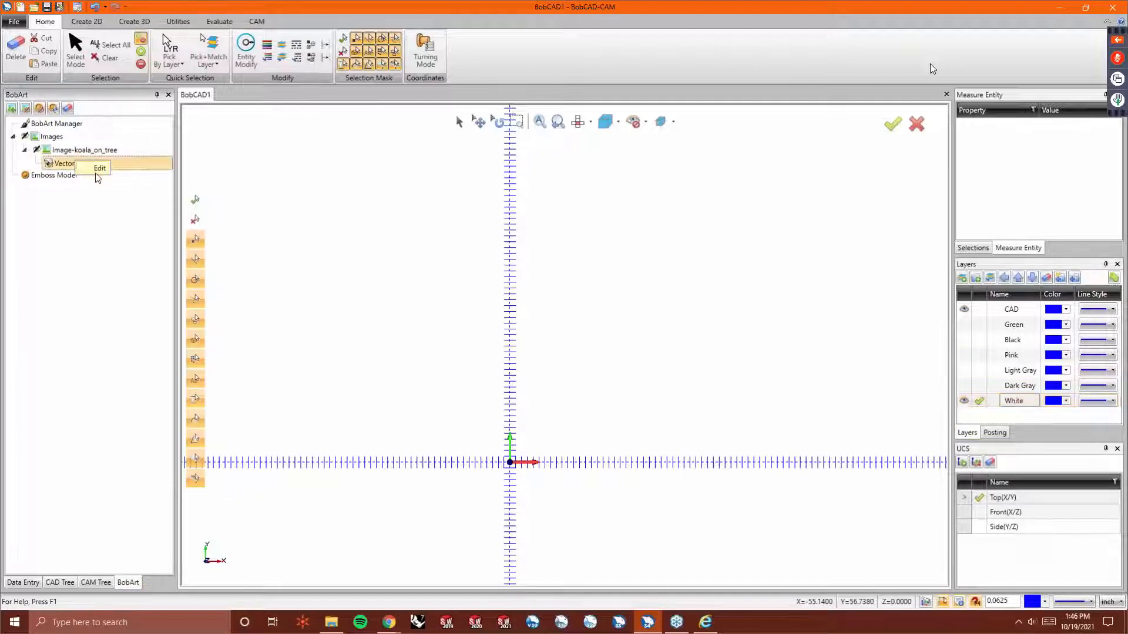
Edit the image vectorization to use white instead of dark gray and generate the outlines.
double_click(94, 164)
click(339, 300)
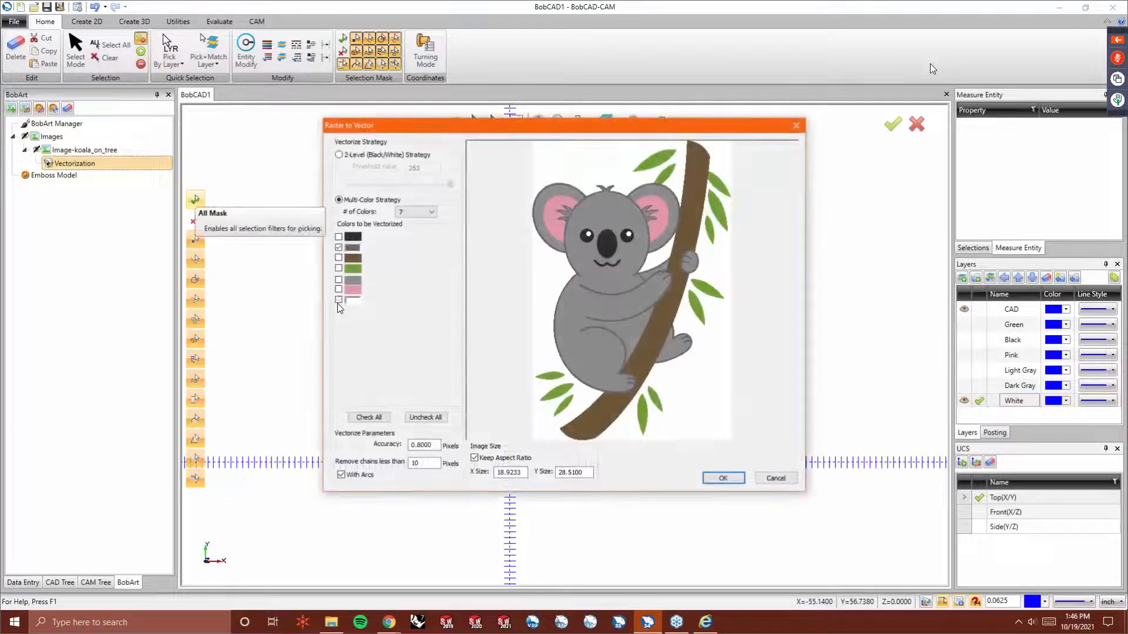
click(338, 248)
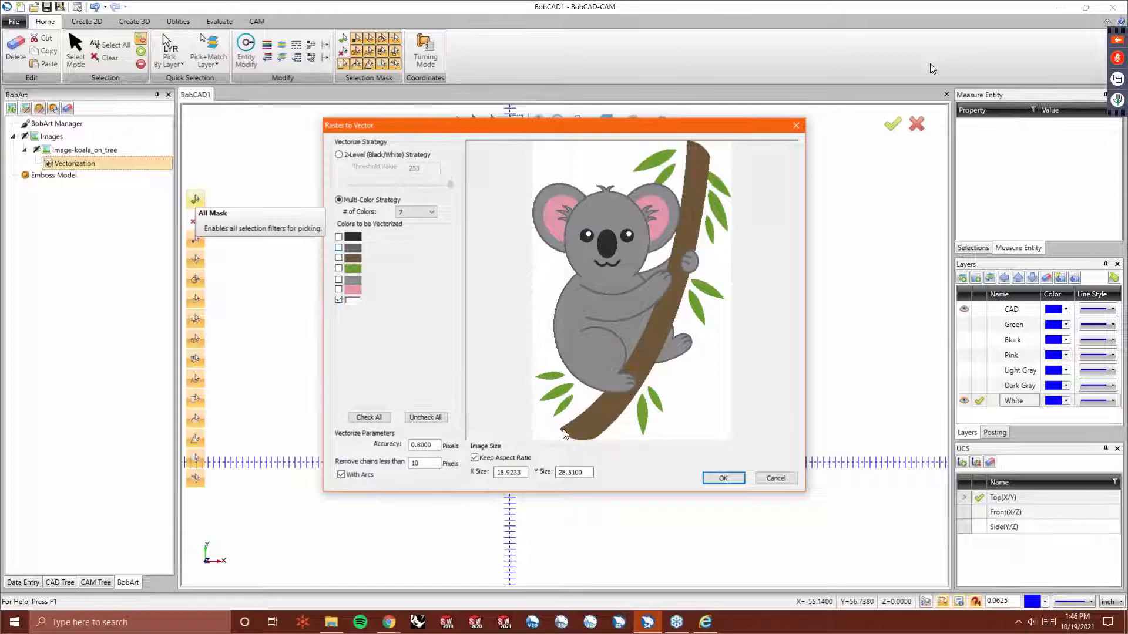
click(714, 480)
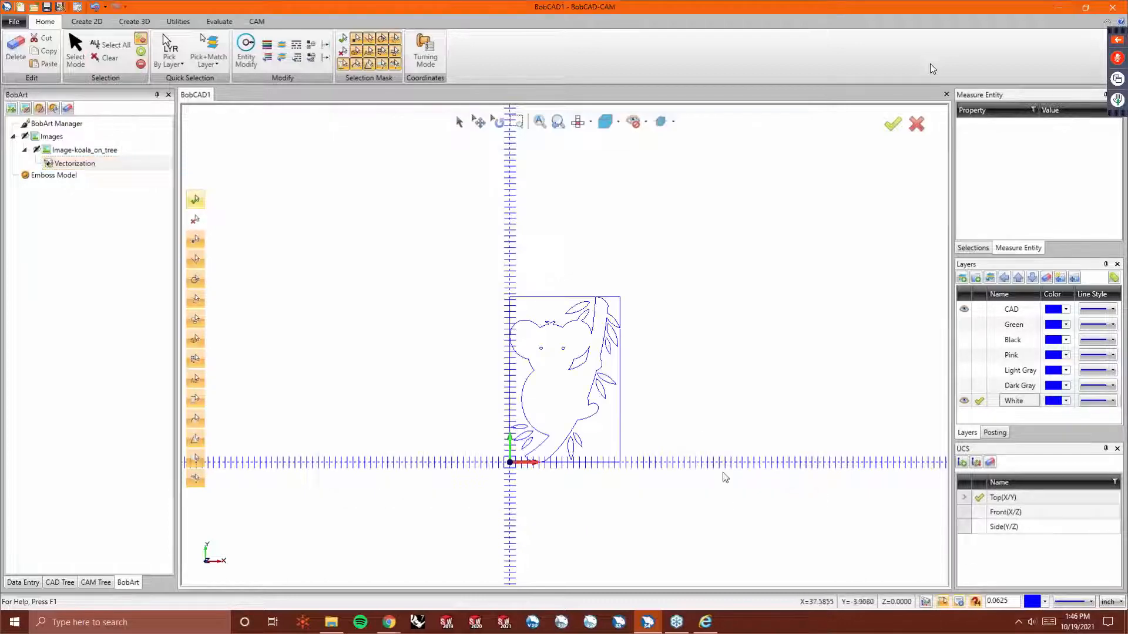
Hide the CAD layer and examine the white outlines closely around the face, leaves and base of the trunk.
scroll(591, 368, up, 3)
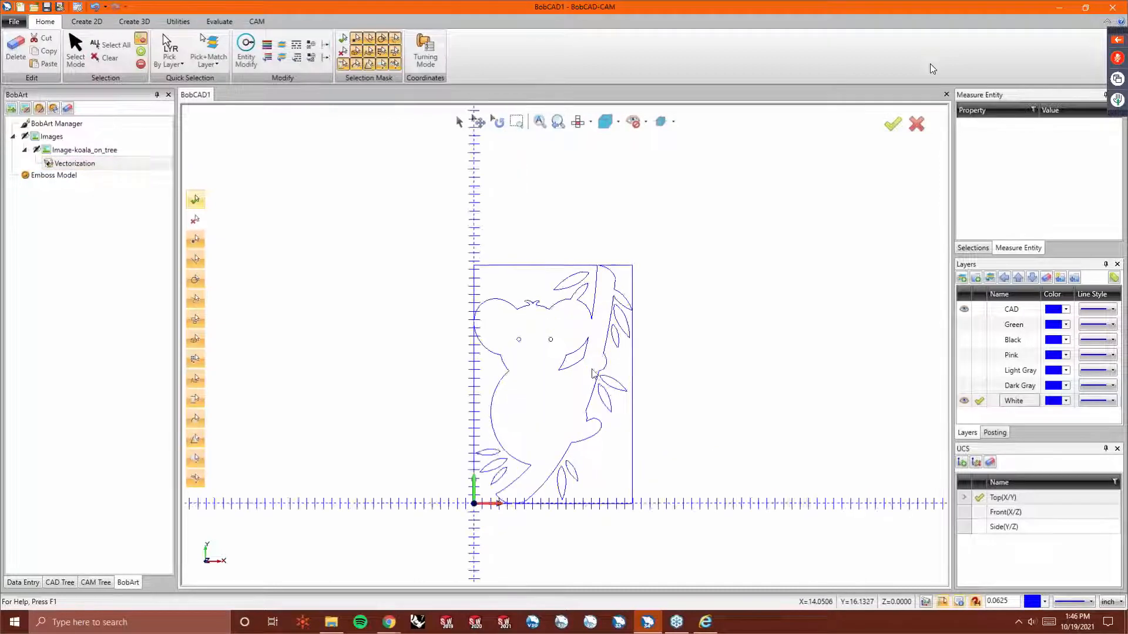
click(964, 310)
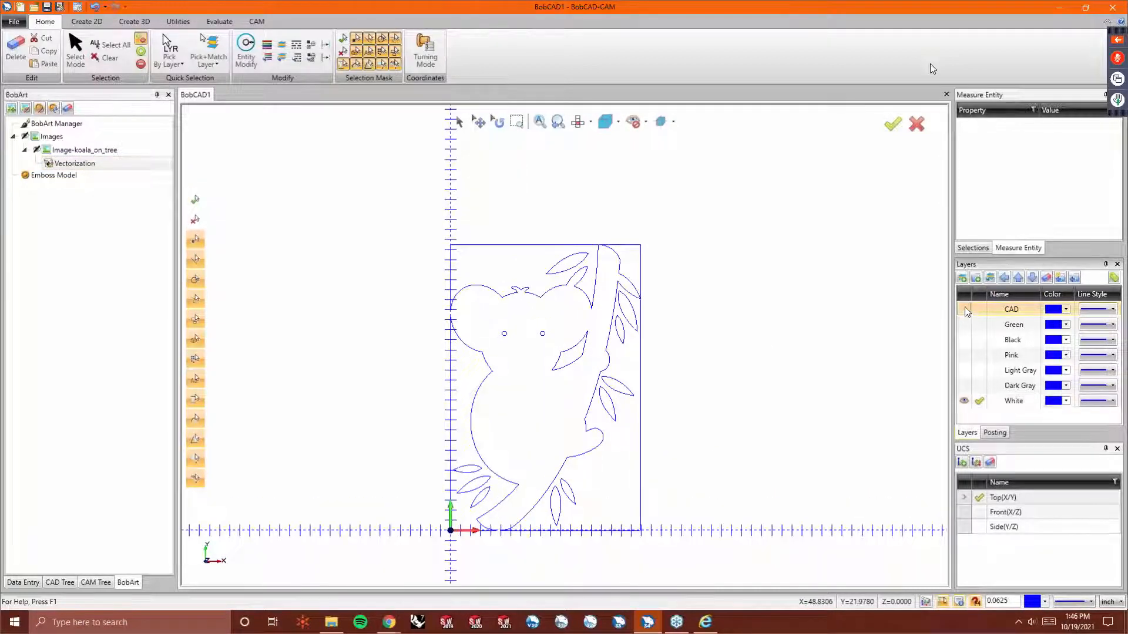
scroll(527, 370, up, 5)
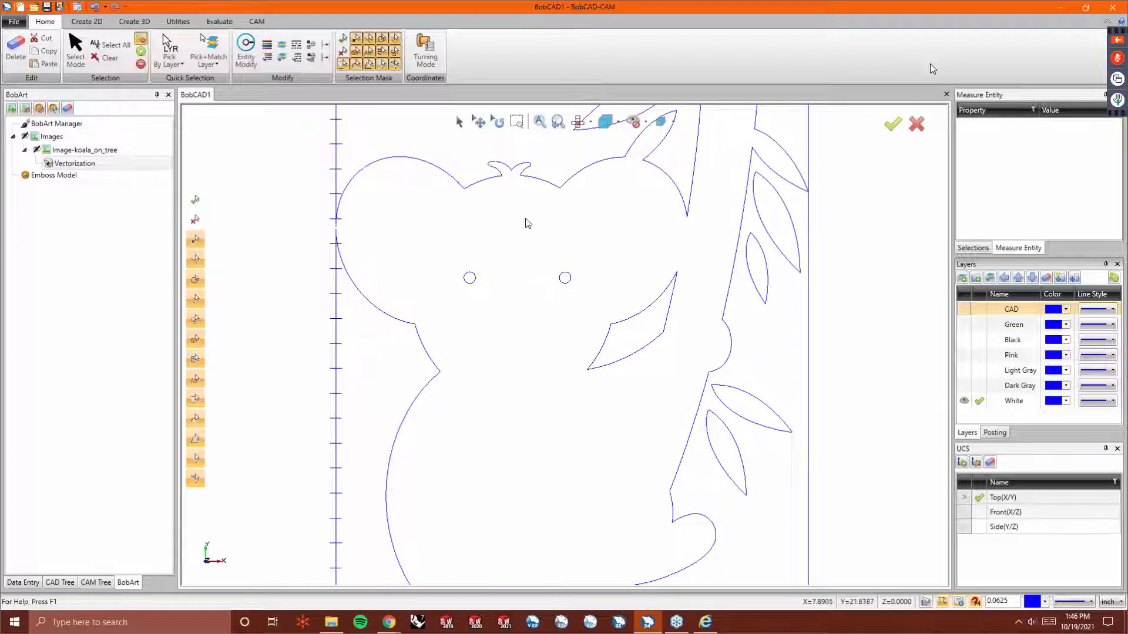
scroll(527, 223, down, 3)
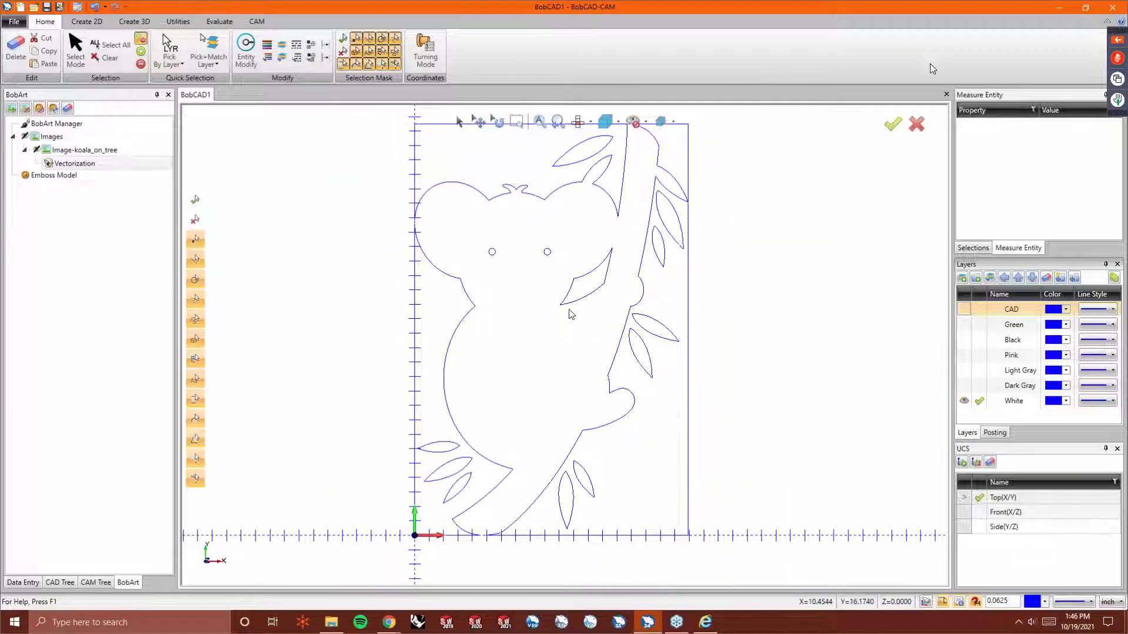
scroll(481, 544, up, 5)
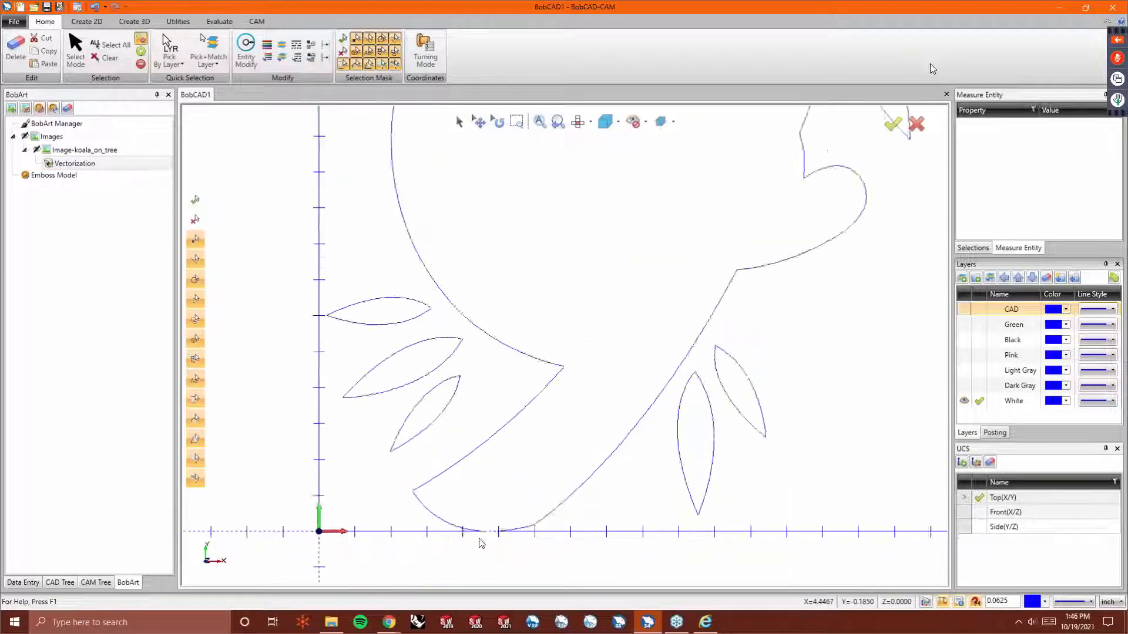
scroll(482, 541, up, 5)
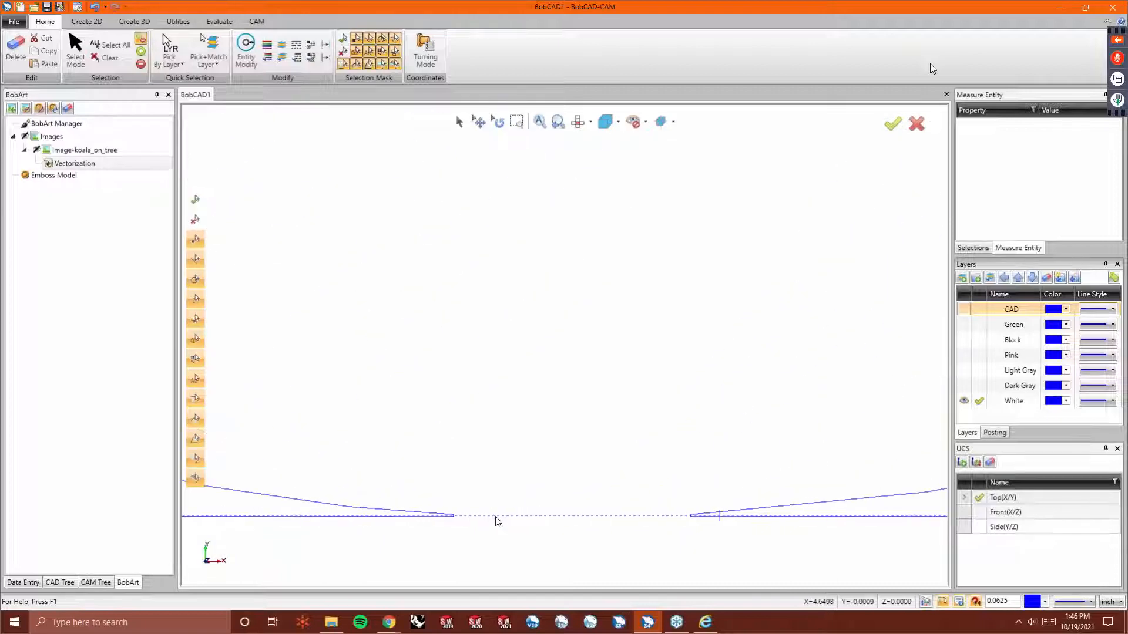
scroll(498, 522, up, 2)
scroll(497, 522, down, 10)
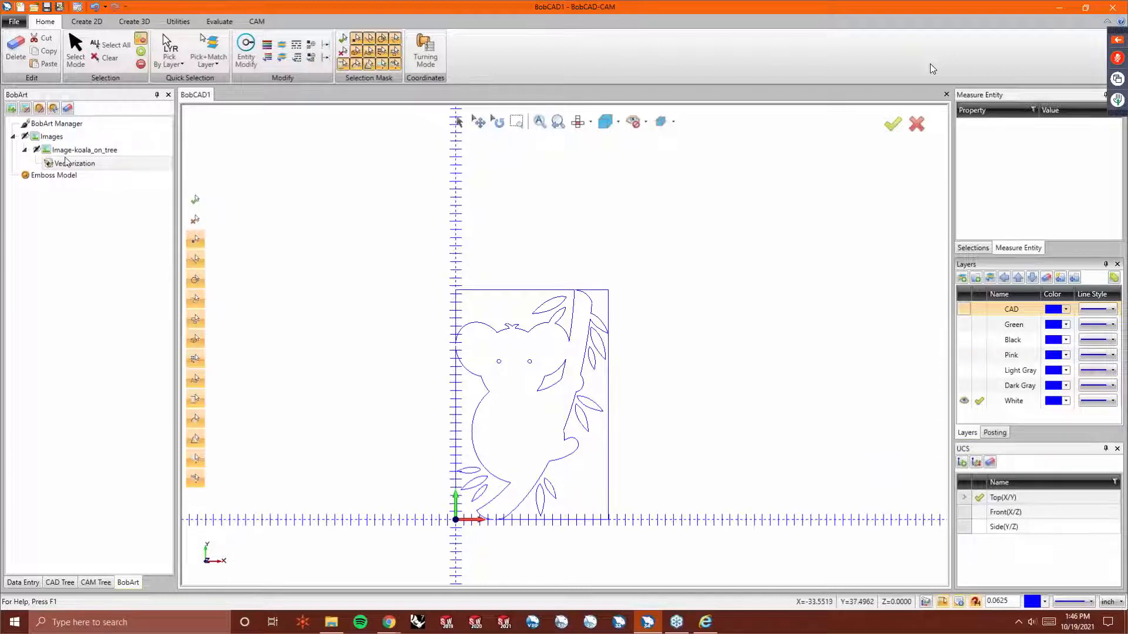
Make CAD the visible, active layer with White hidden, and vectorize only the brown color of the image.
click(965, 311)
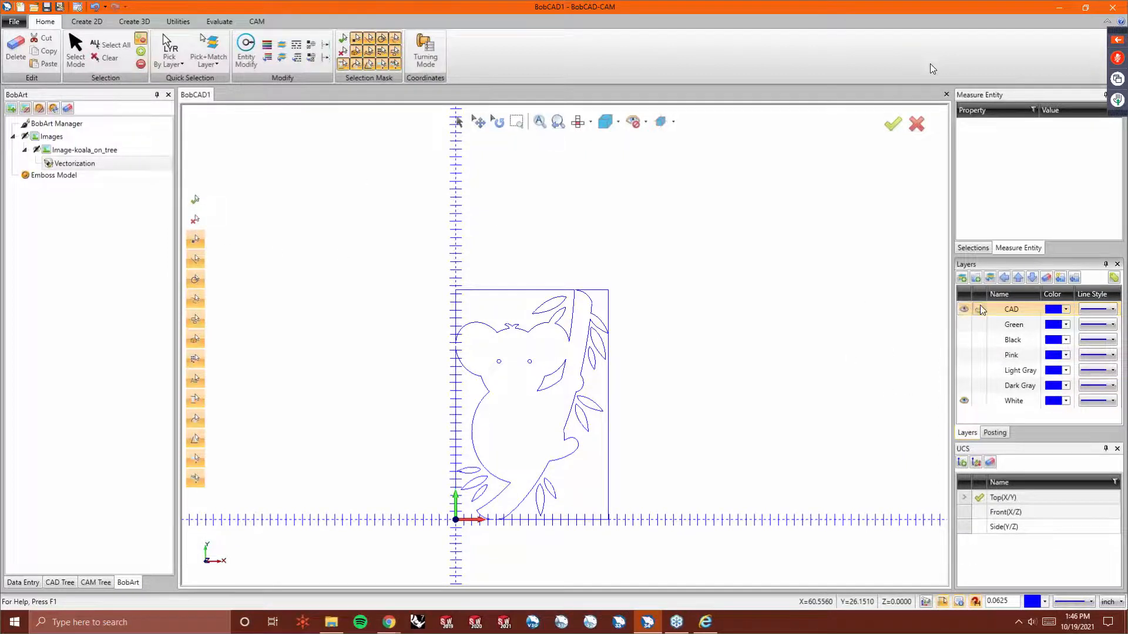
click(964, 401)
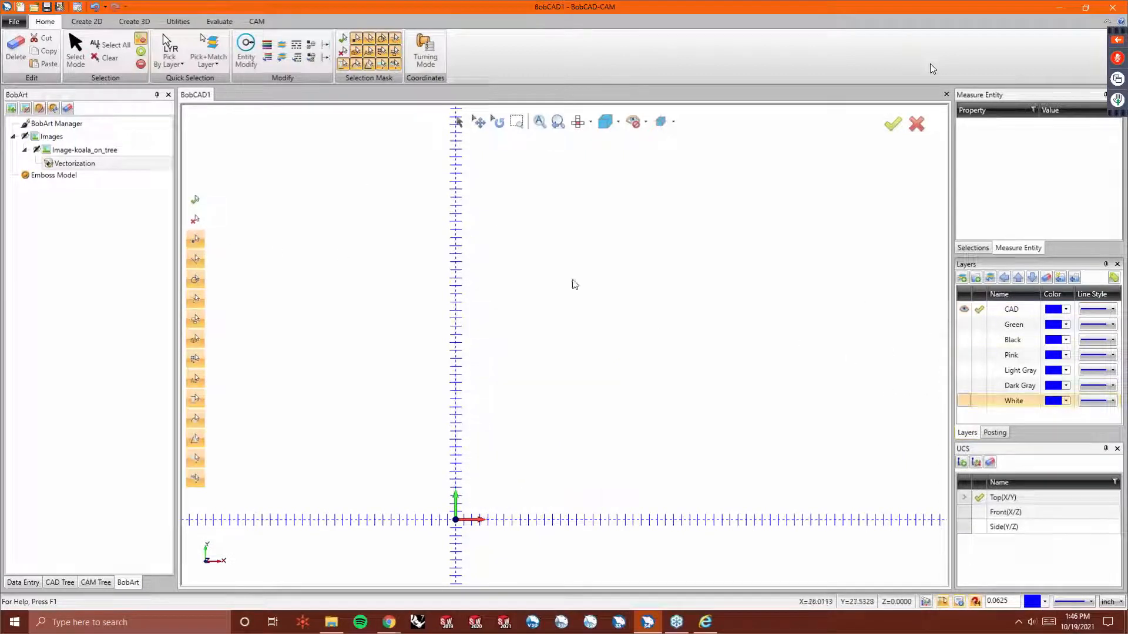
double_click(74, 163)
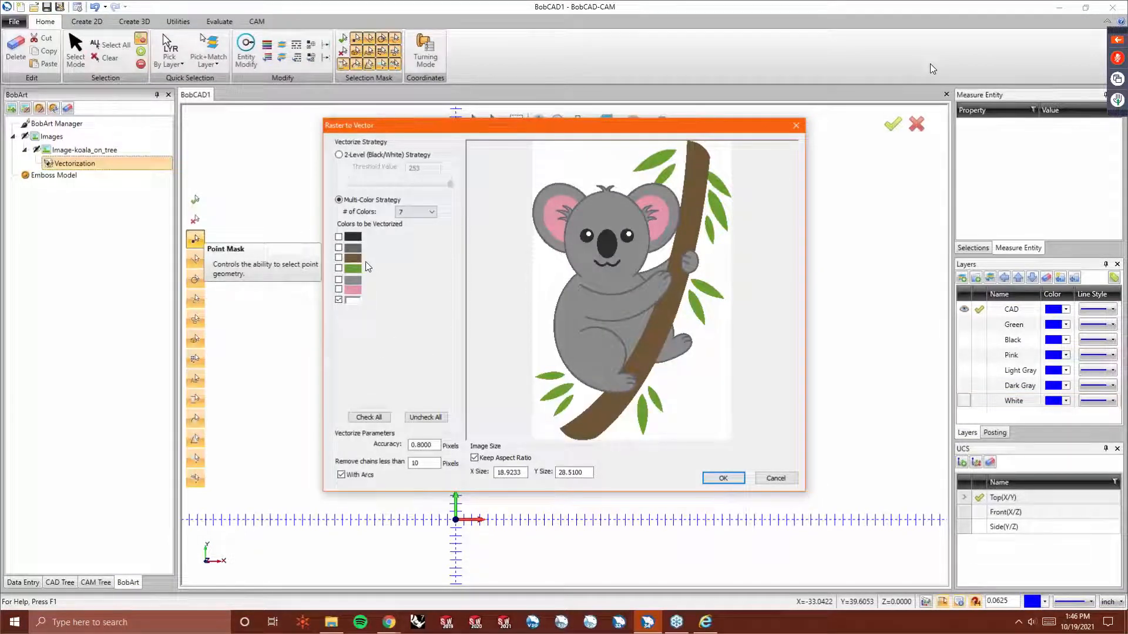
click(339, 258)
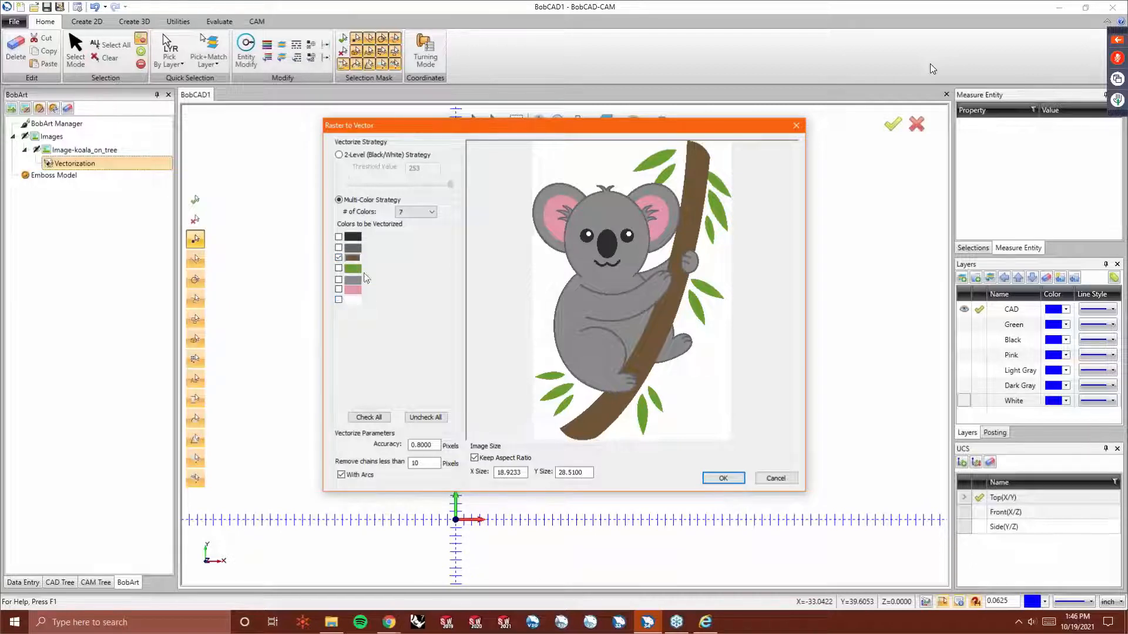
click(723, 478)
Rename the CAD layer as Brown, leaving the Green layer's name as it is.
double_click(1027, 308)
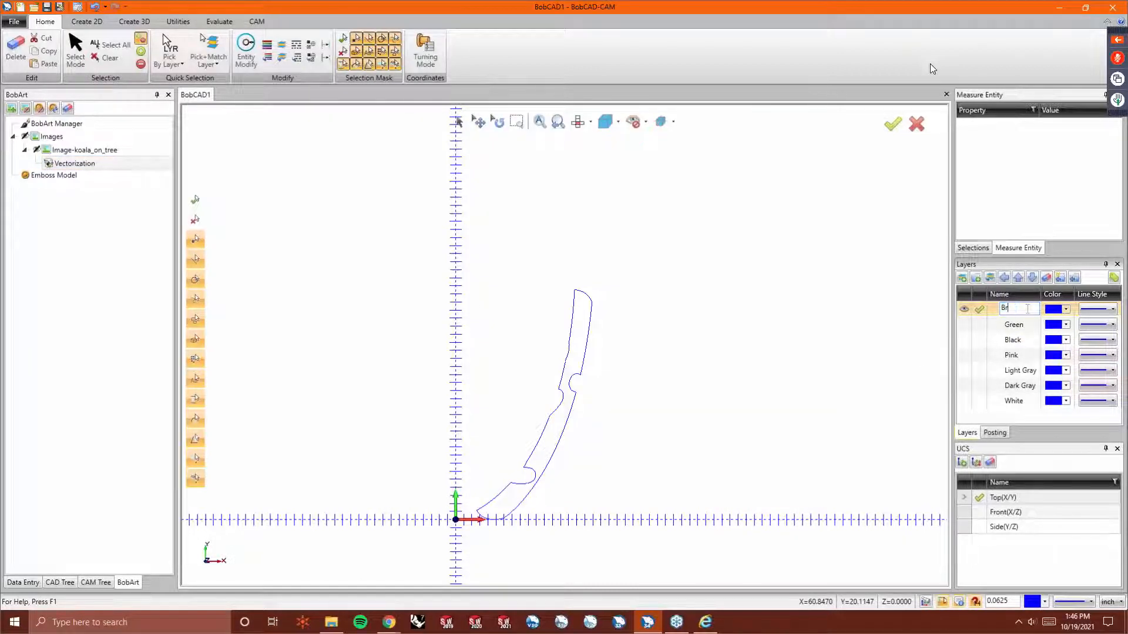
text(Brown)
key(Return)
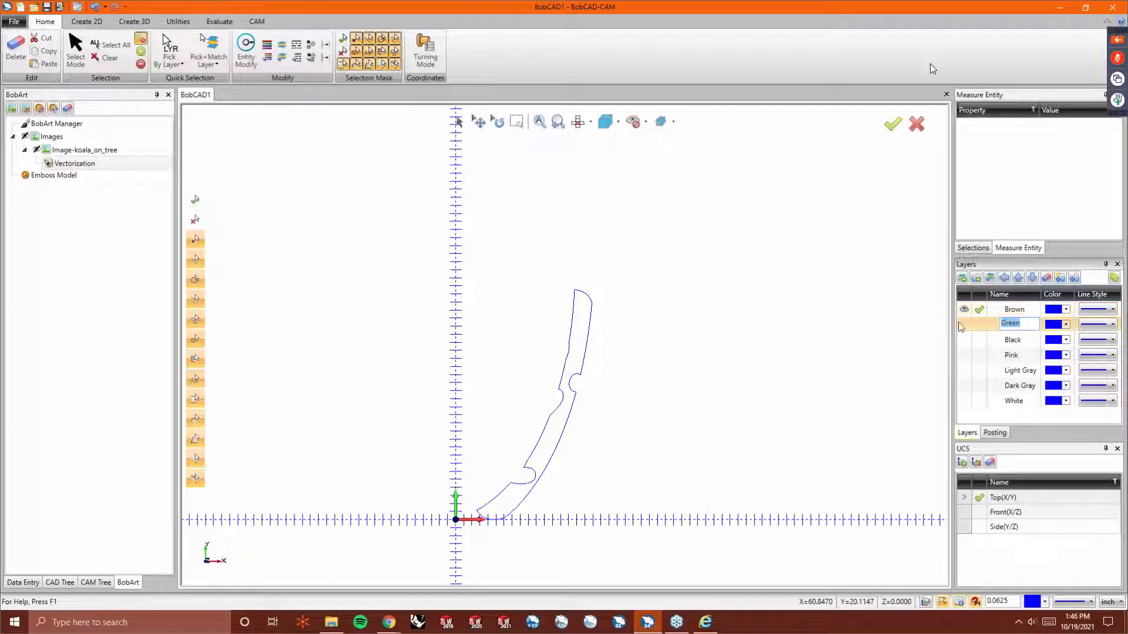
key(Return)
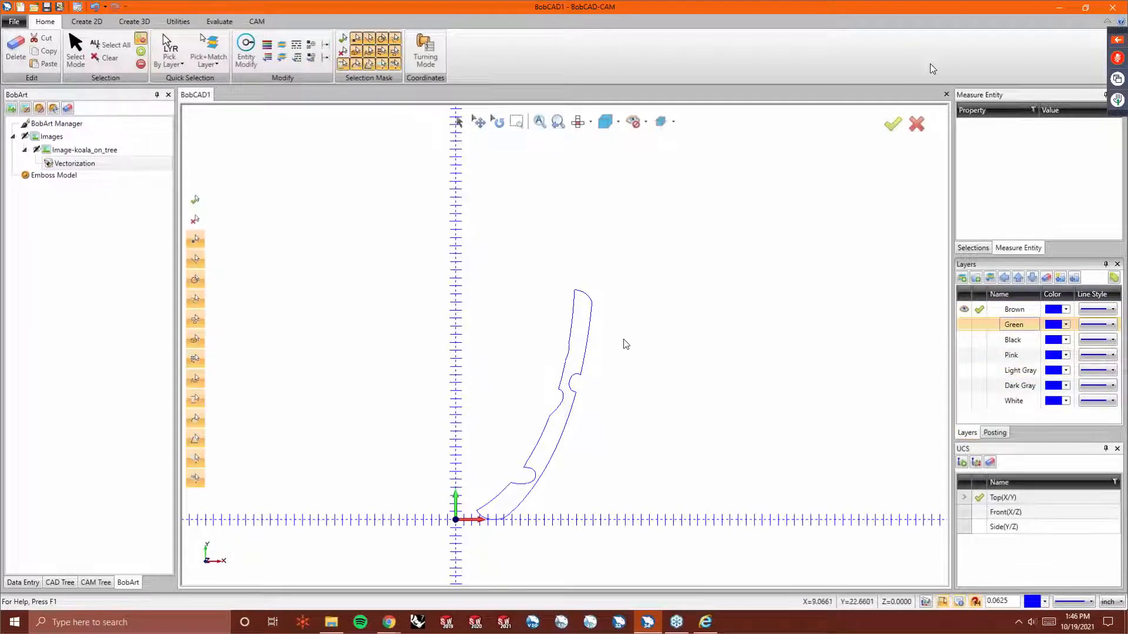
Switch the Green layer on and off to check its leaves, and make White the active layer.
click(964, 323)
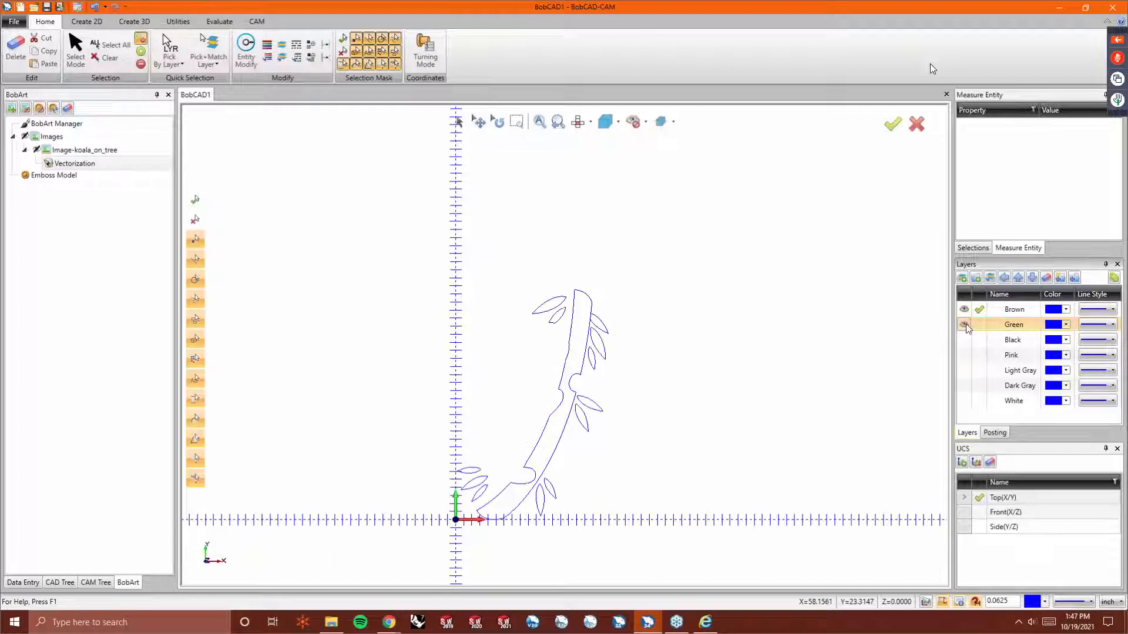
click(966, 323)
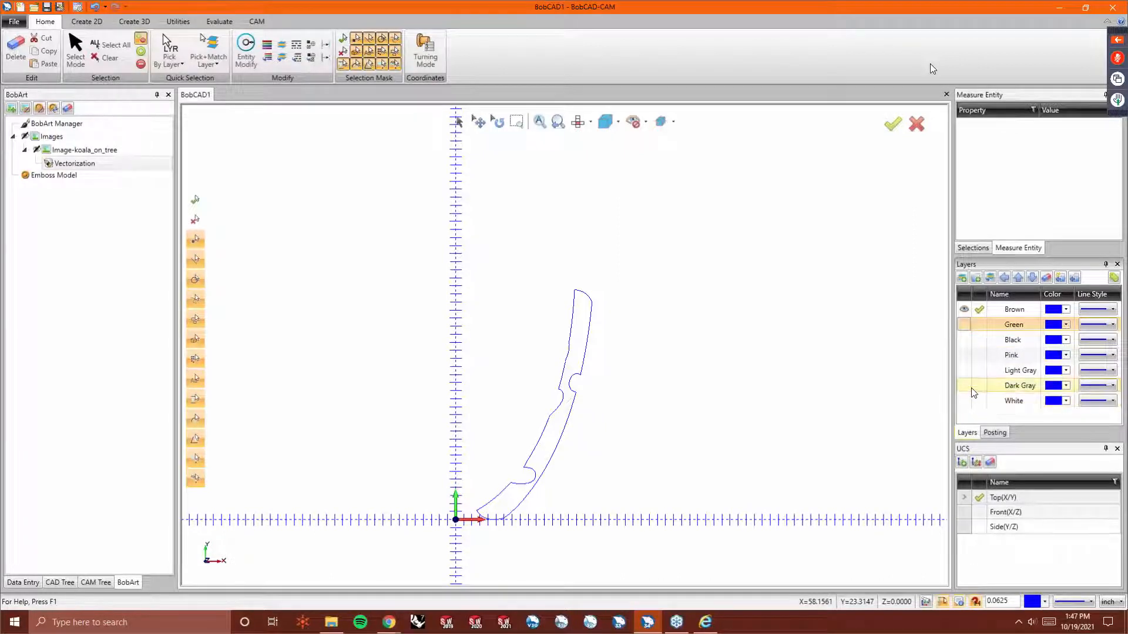
click(965, 401)
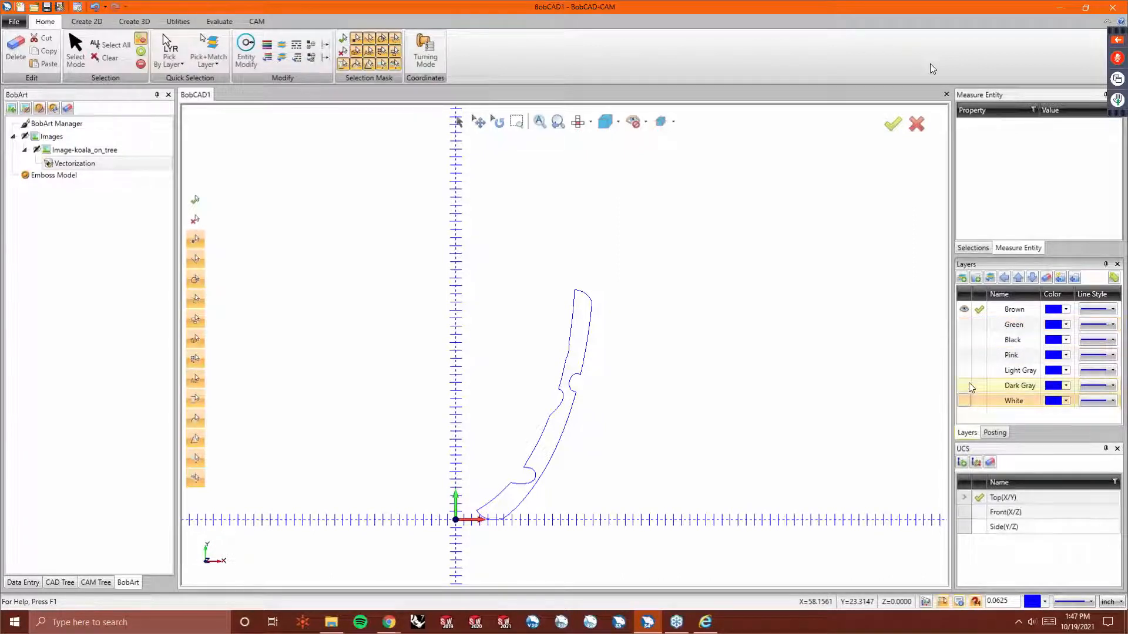
click(979, 401)
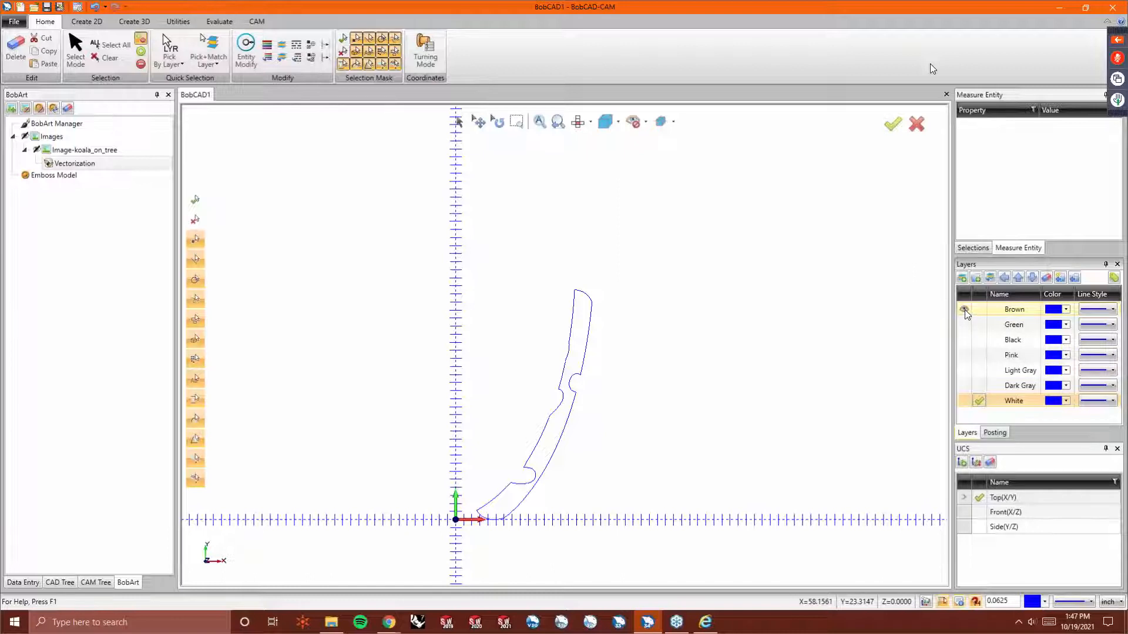
Show the Green, Black, Pink, Light Gray and Dark Gray layers, and hide Light Gray to check the Dark Gray outlines.
click(964, 324)
click(964, 339)
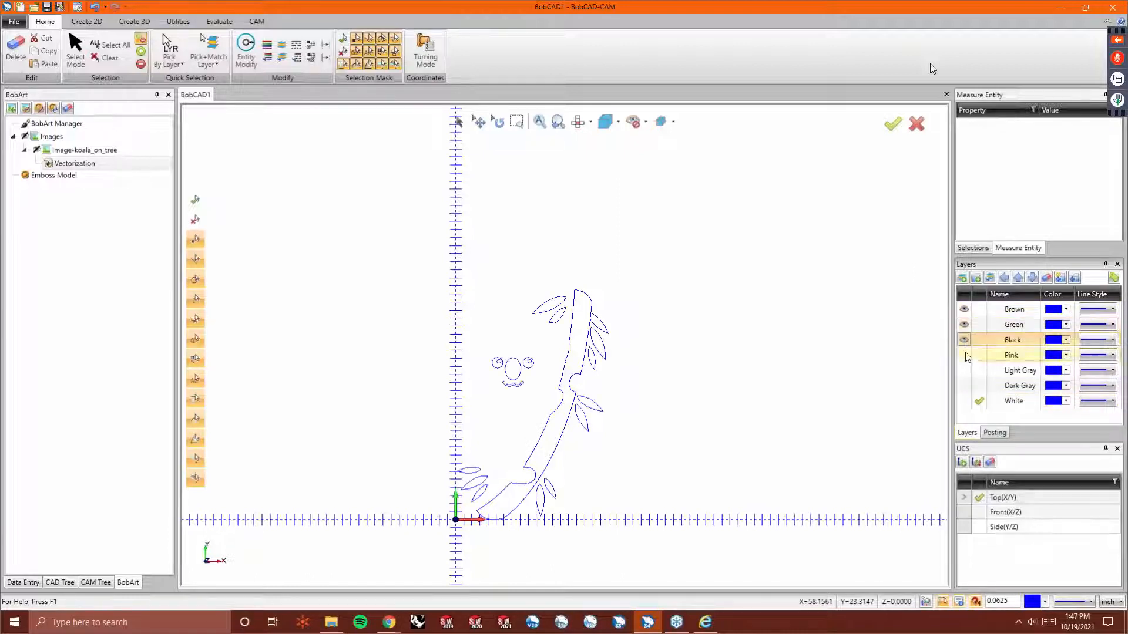
click(964, 355)
click(964, 370)
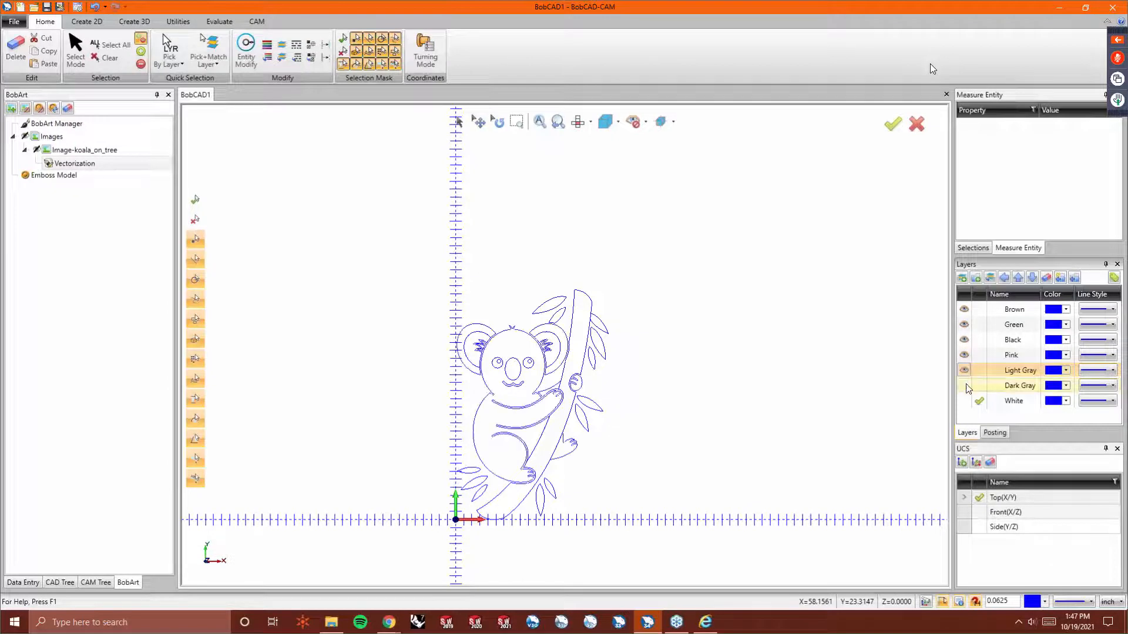
click(964, 385)
click(963, 372)
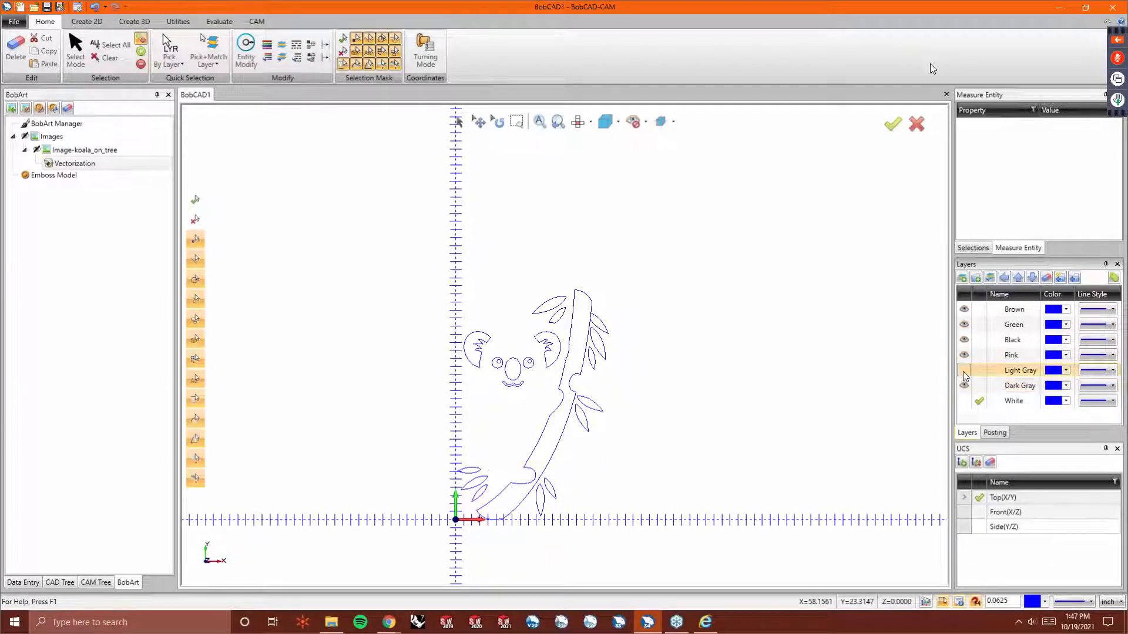
click(965, 386)
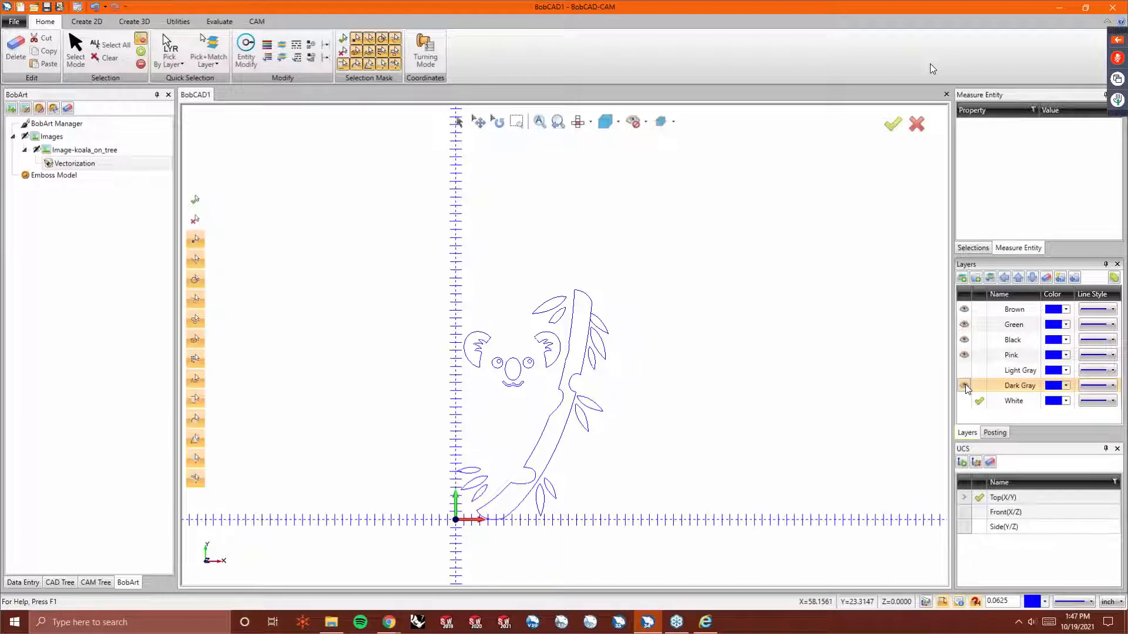
Hide the Pink, Black and Green layers, show White, and switch Brown off and on to check the White outlines.
click(964, 355)
click(964, 339)
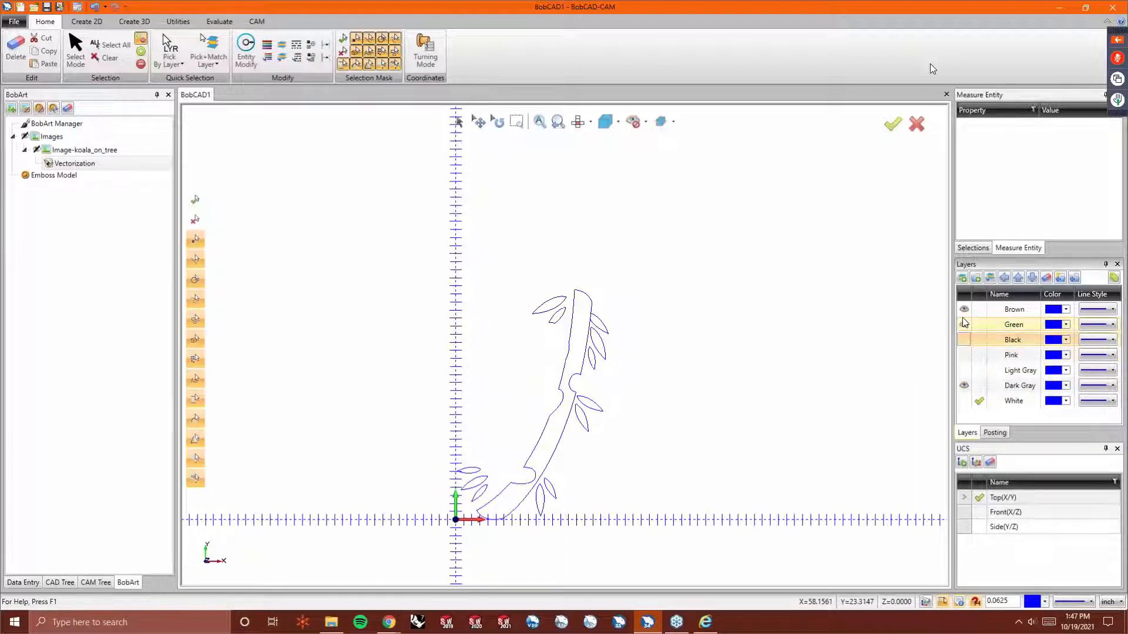
click(963, 324)
click(963, 309)
click(963, 401)
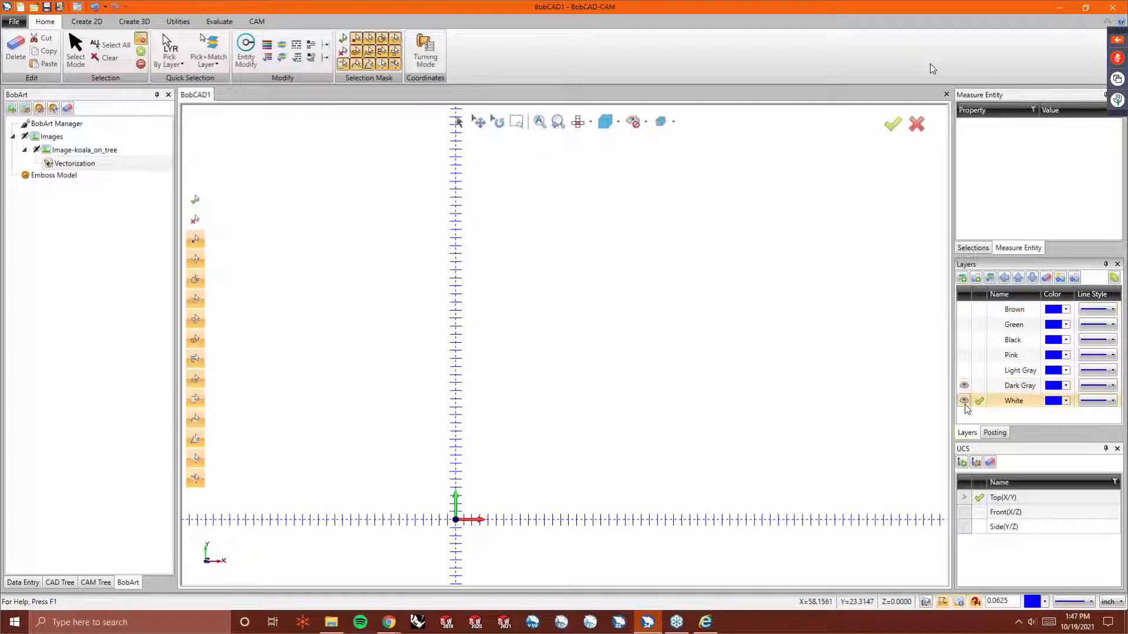
click(963, 310)
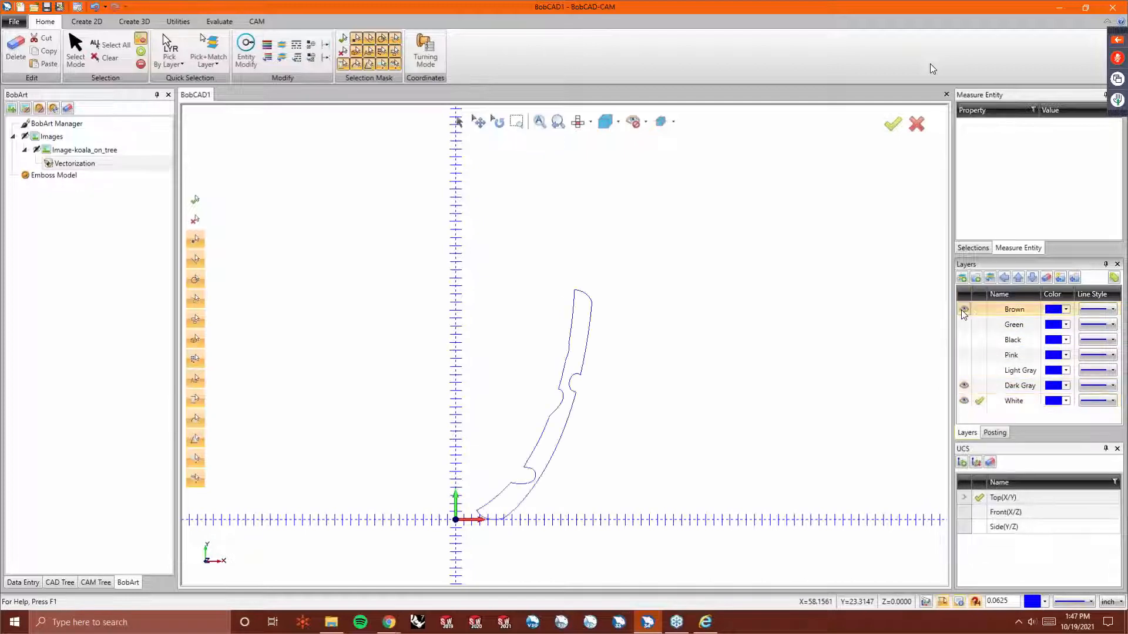
Check the Dark Gray and White layers with Brown hidden, and leave Brown as the active and only visible layer.
click(963, 309)
click(979, 400)
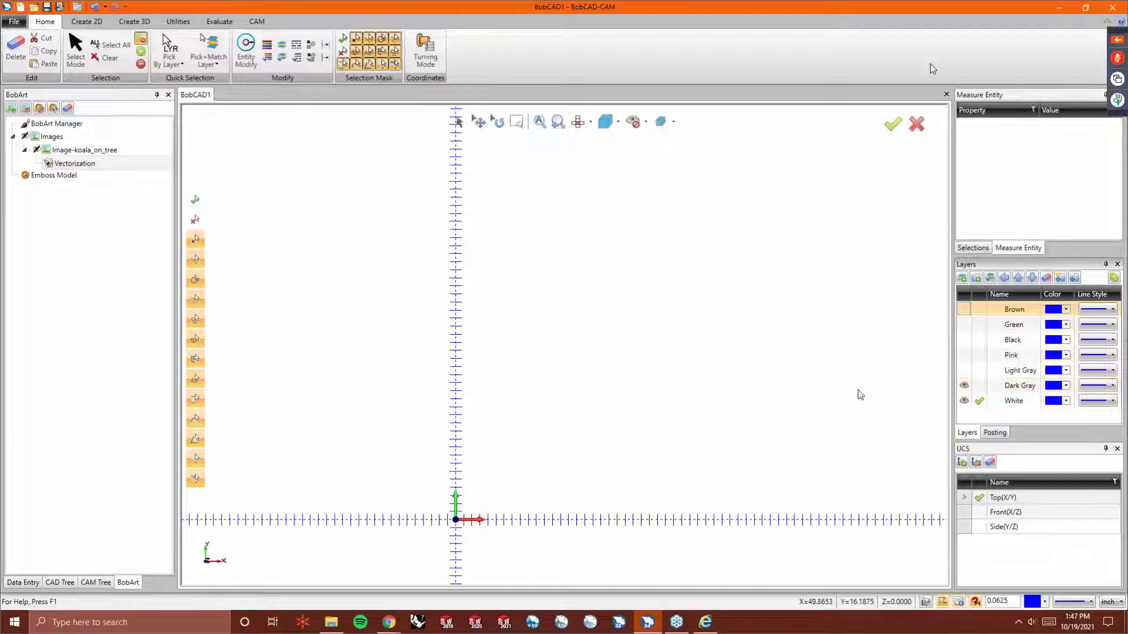
click(978, 310)
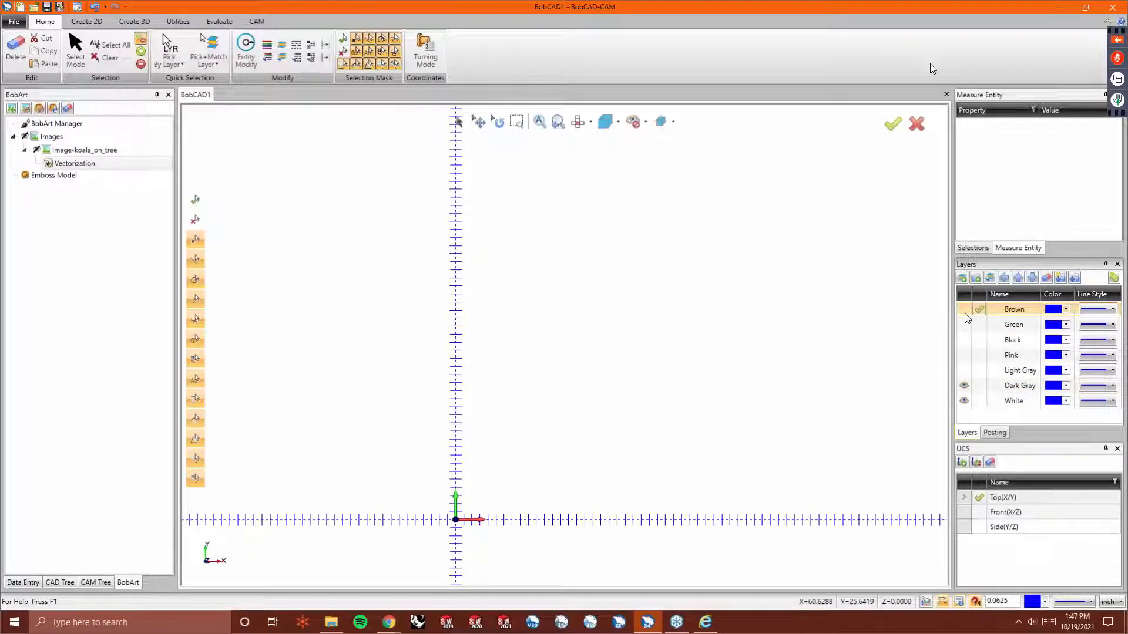
click(964, 310)
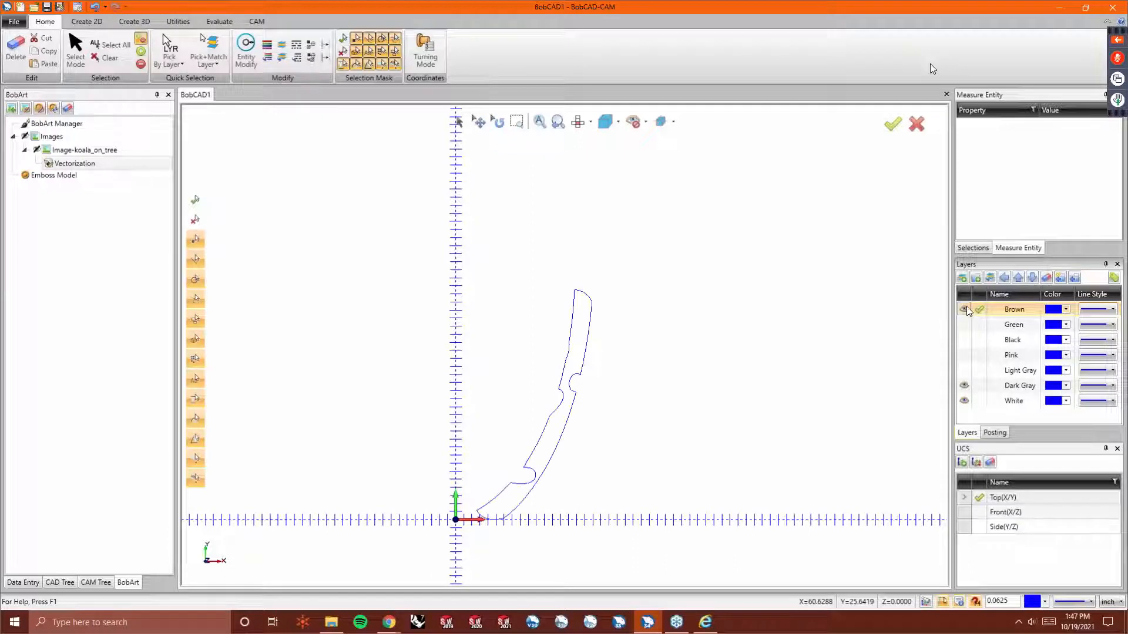
click(964, 401)
click(963, 386)
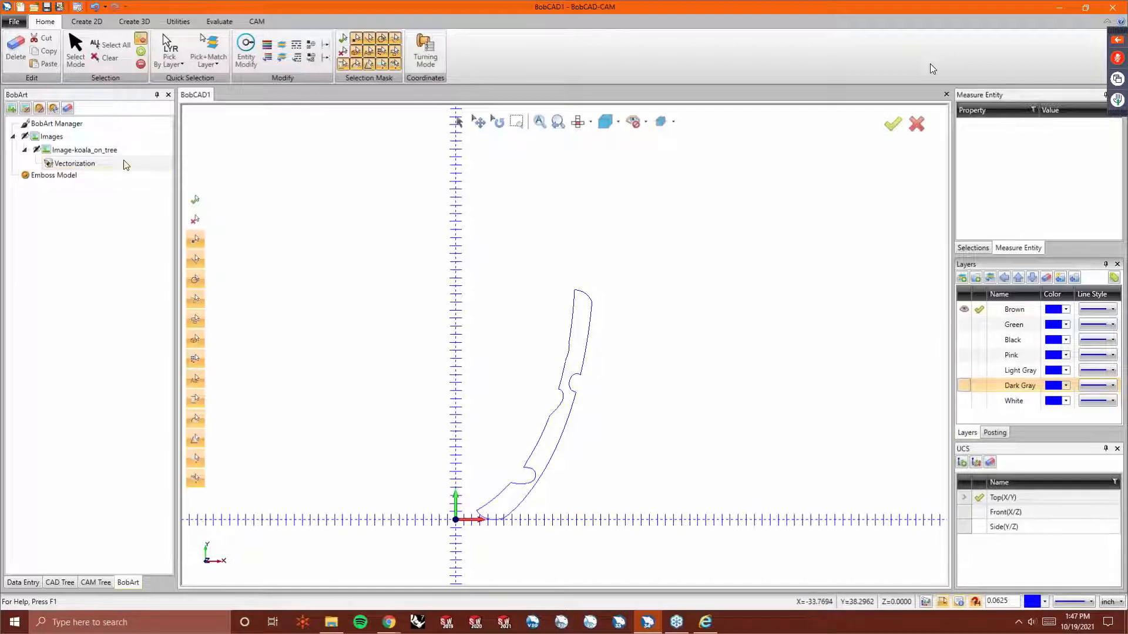
Re-vectorize the koala_on_tree image with dark gray as the only selected color instead of brown.
double_click(73, 163)
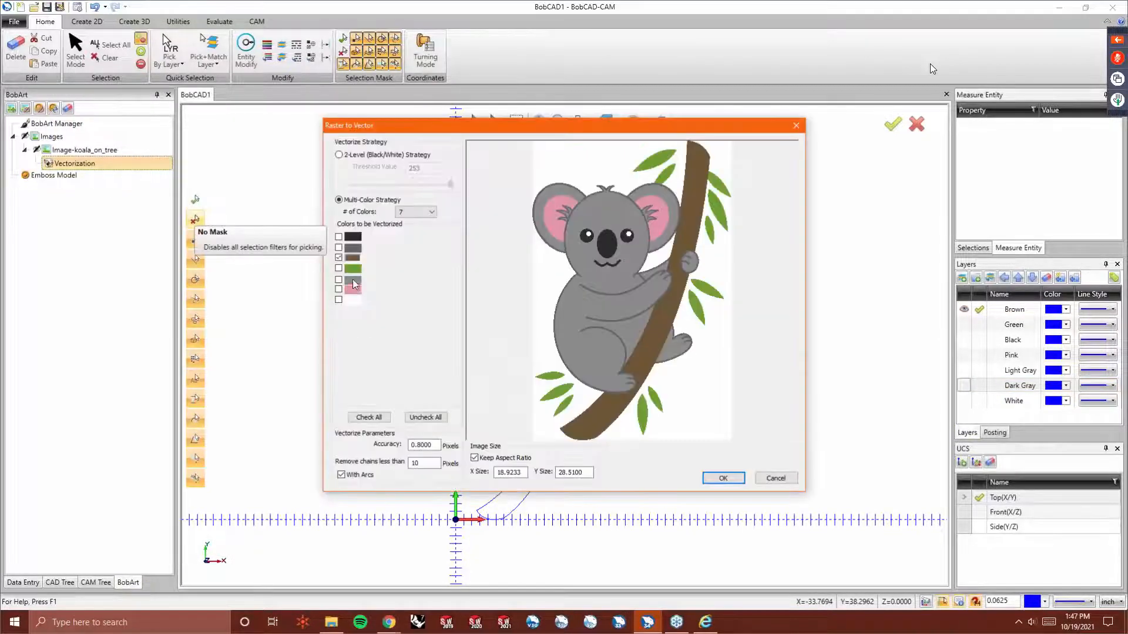
click(343, 248)
click(723, 479)
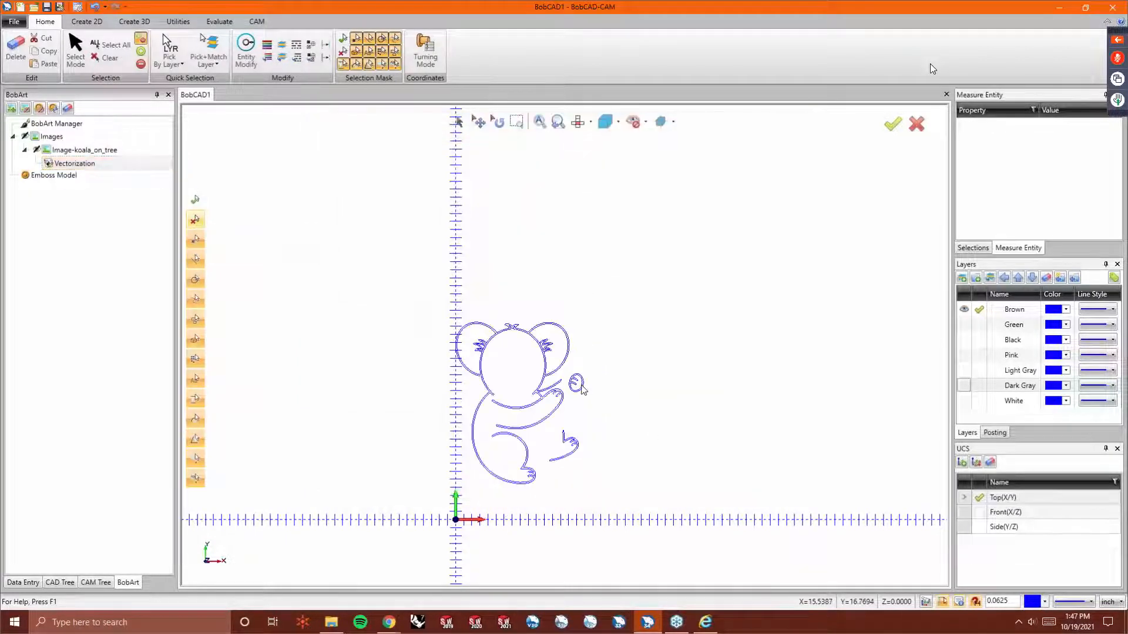
Copy all the dark gray outlines onto the Dark Gray layer, making that layer active and hiding Brown.
click(460, 122)
drag(444, 292, 649, 517)
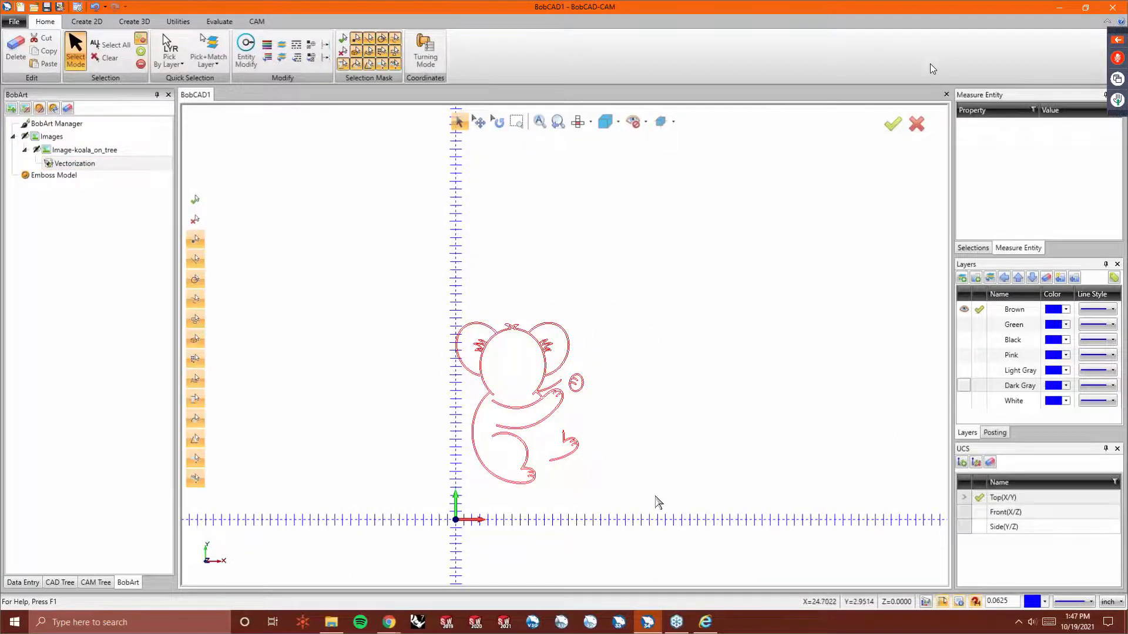
click(977, 385)
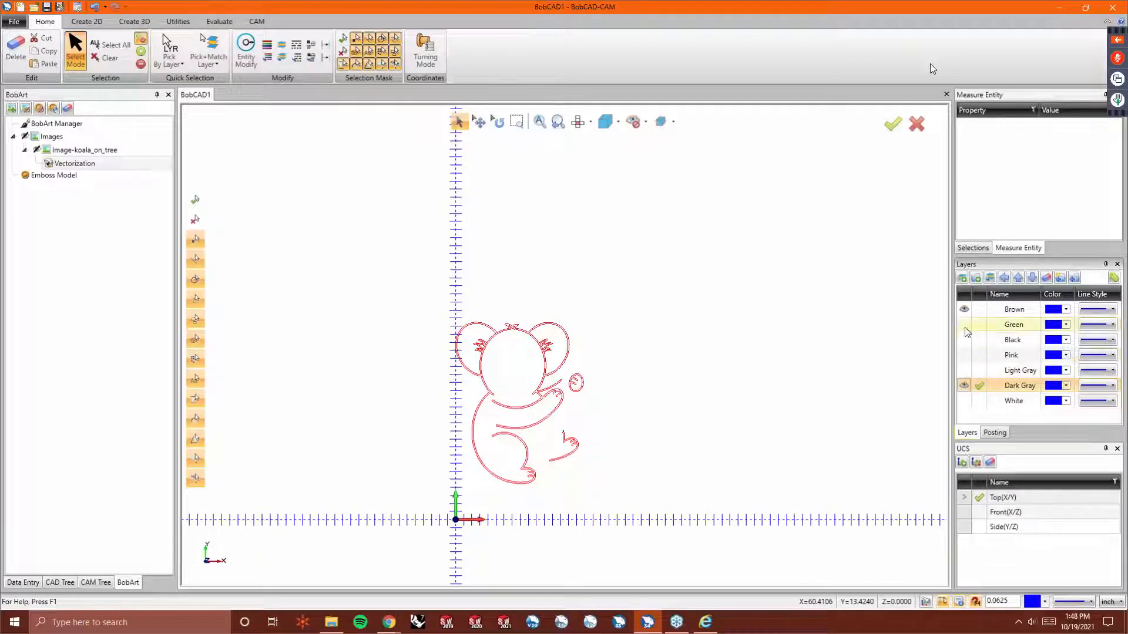
click(961, 308)
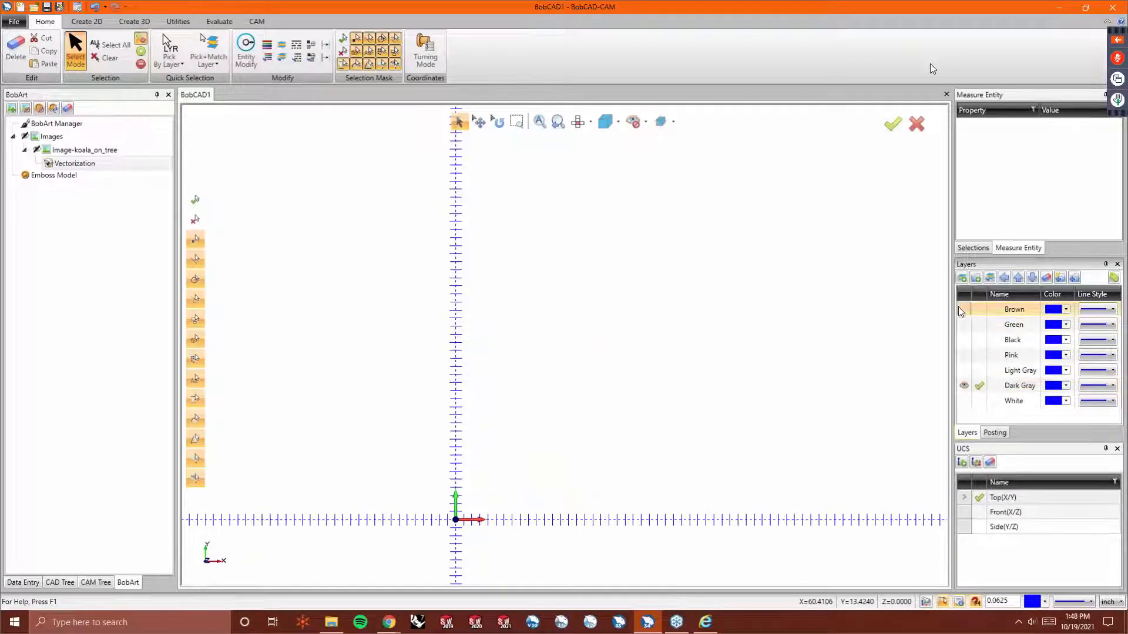
right_click(758, 370)
click(787, 385)
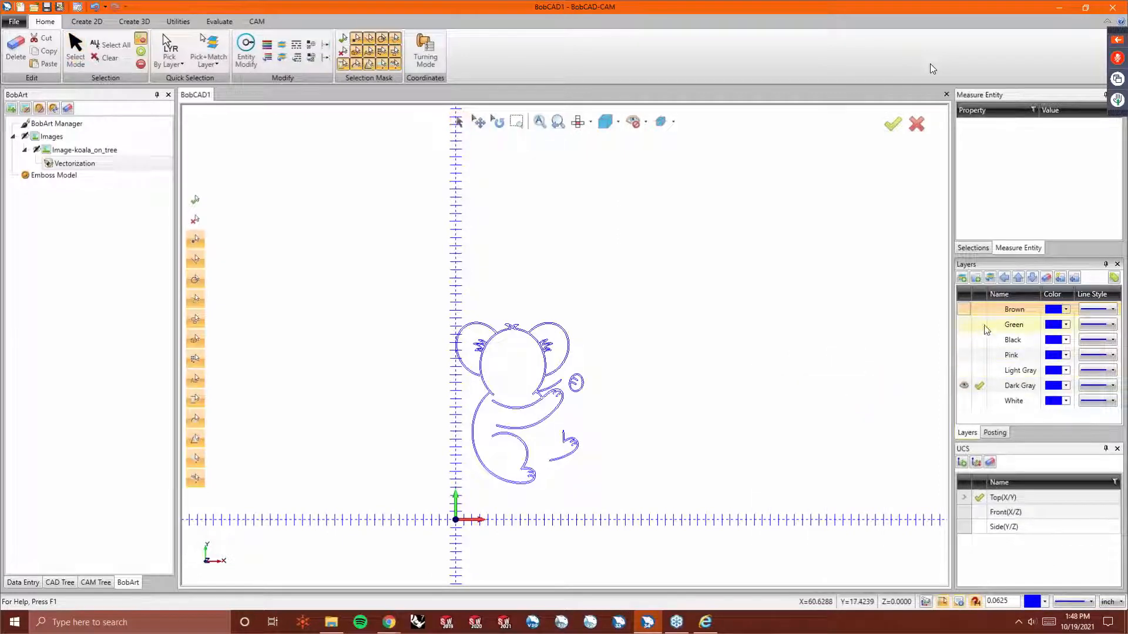
Make Brown the active layer, hide Dark Gray, and re-vectorize the image with only the white color selected.
click(977, 309)
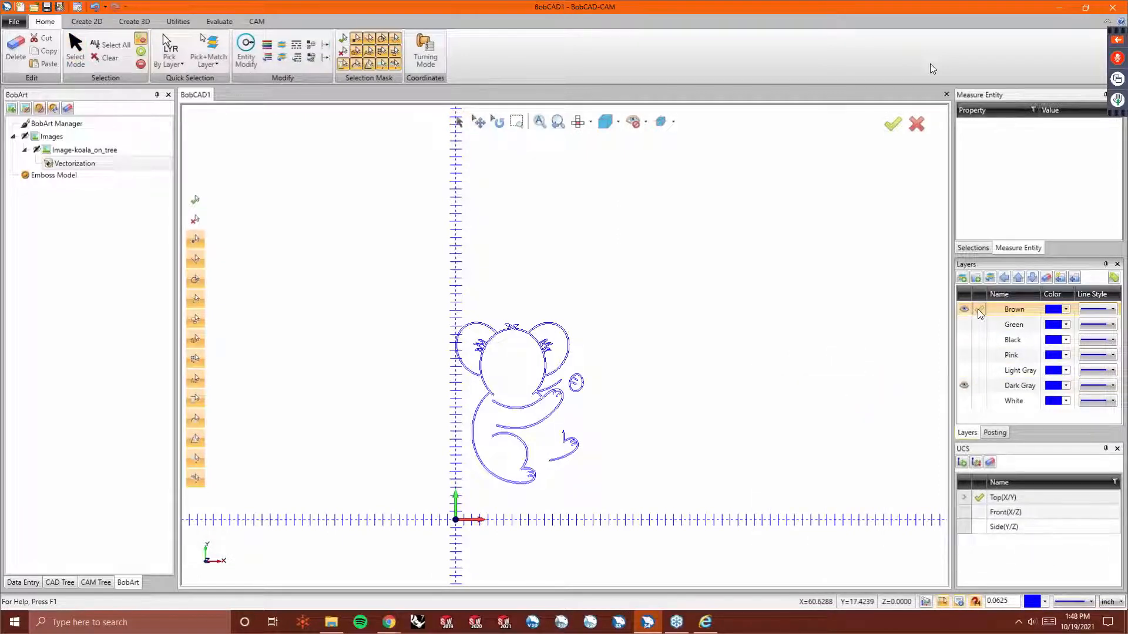
click(965, 385)
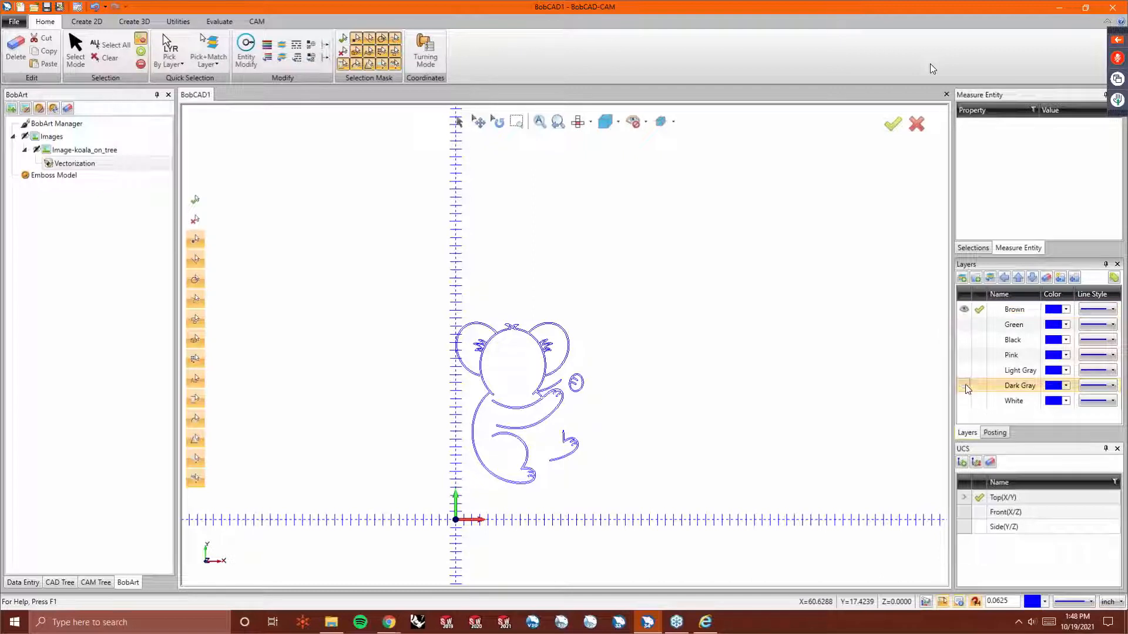
click(80, 164)
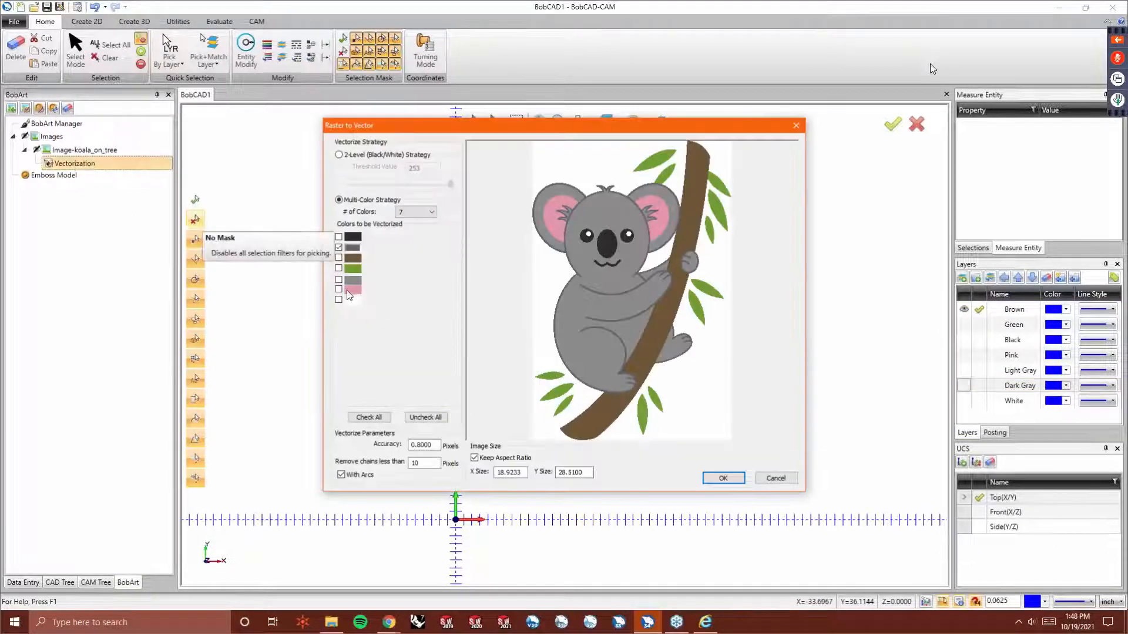
click(339, 300)
click(723, 478)
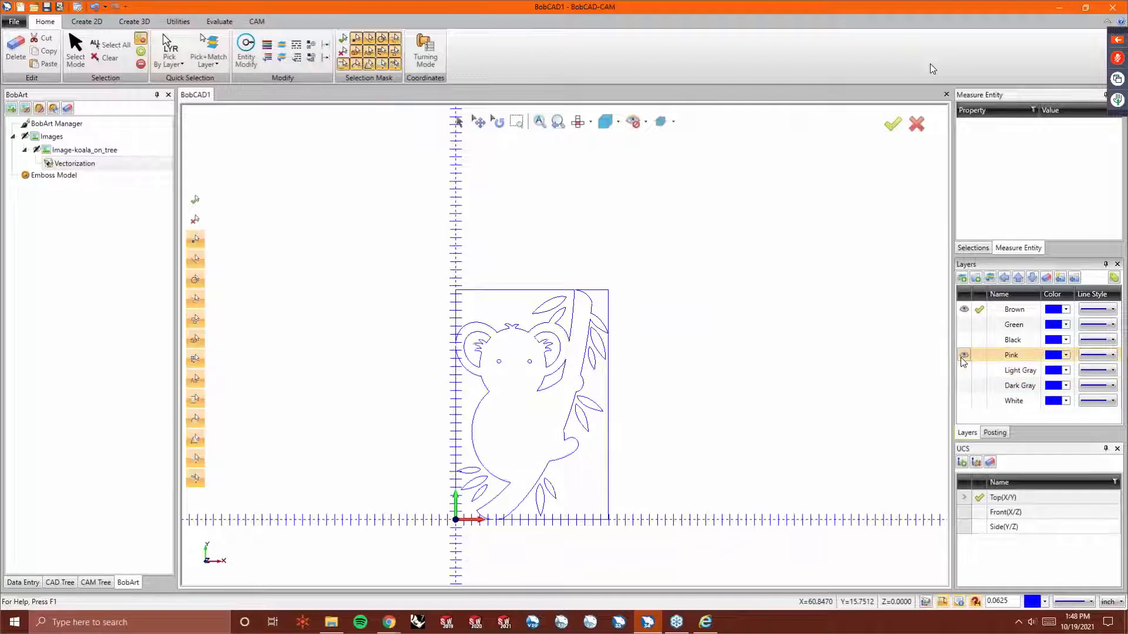
Make White the active, visible layer, copy all the white outlines onto it, and hide Brown.
click(964, 340)
click(964, 340)
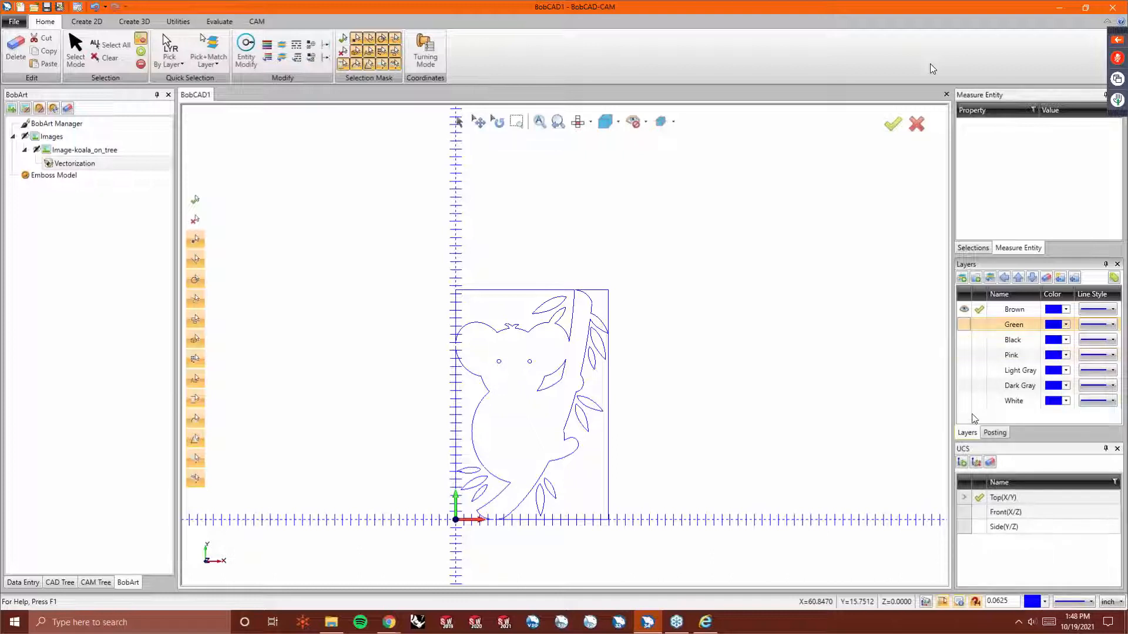
double_click(964, 400)
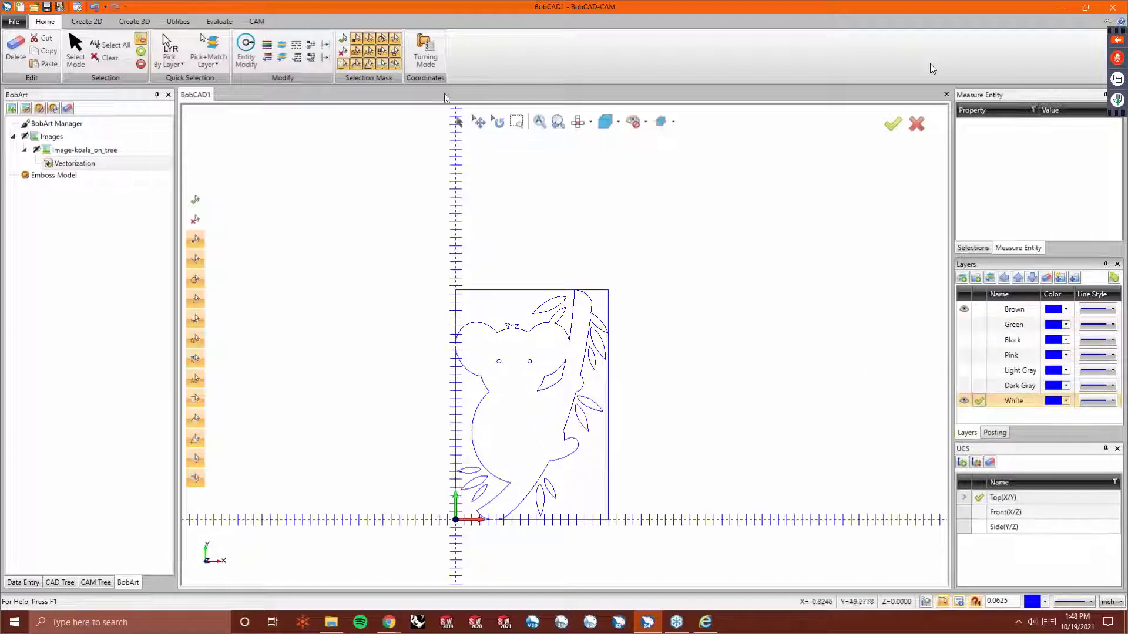
click(458, 121)
drag(413, 231, 713, 522)
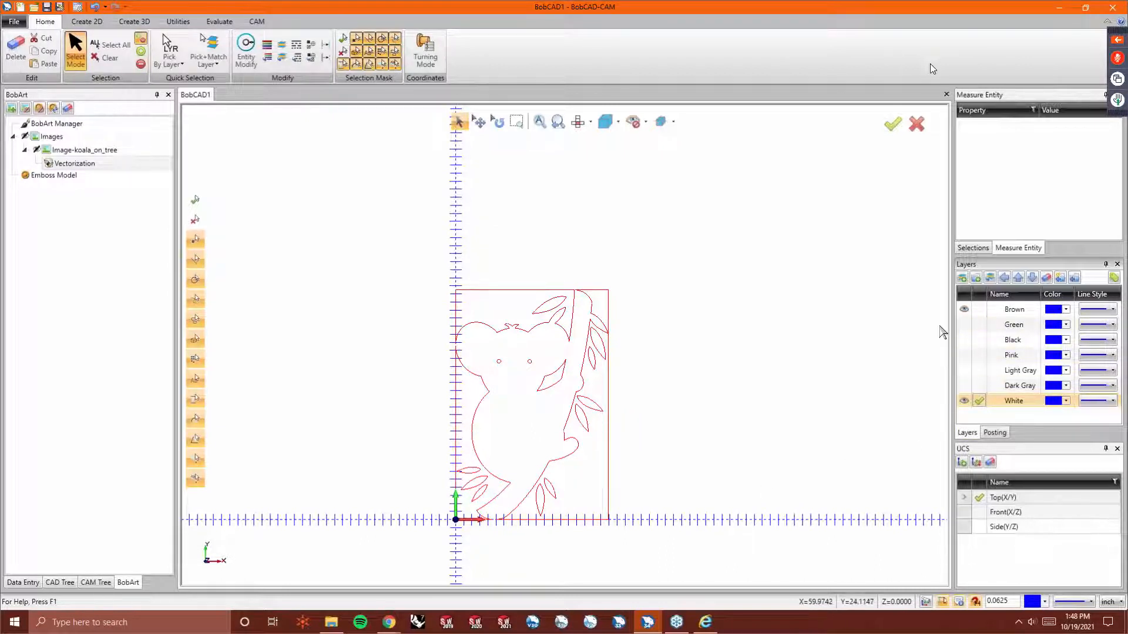
click(963, 310)
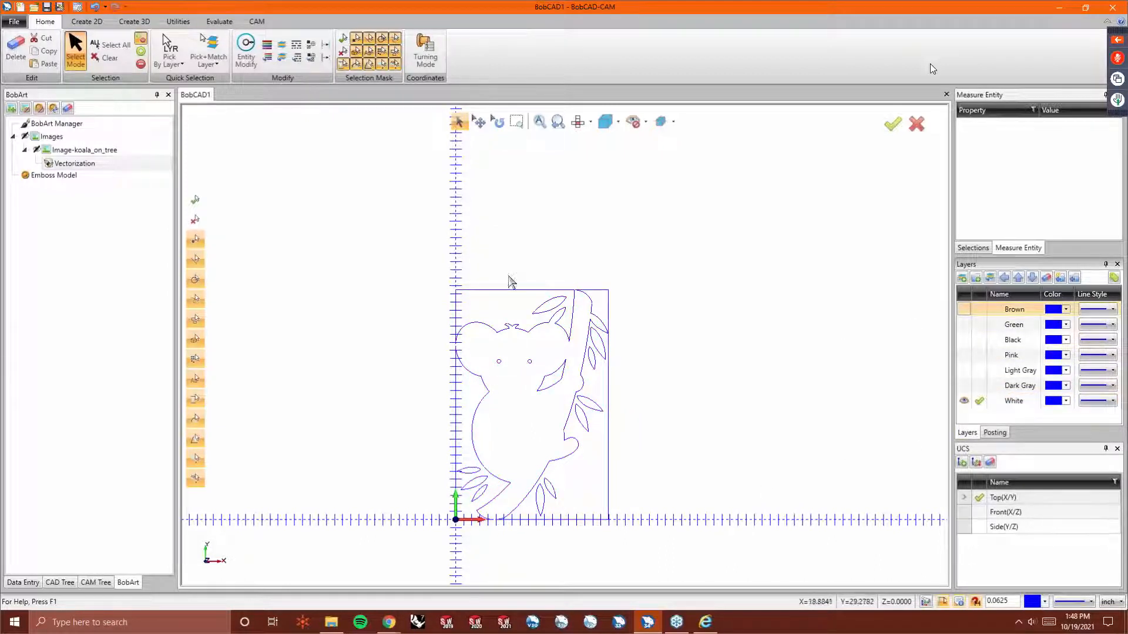
Make Brown the active visible layer, hide White, and re-vectorize the image with only the brown color selected.
click(963, 309)
click(979, 309)
click(963, 400)
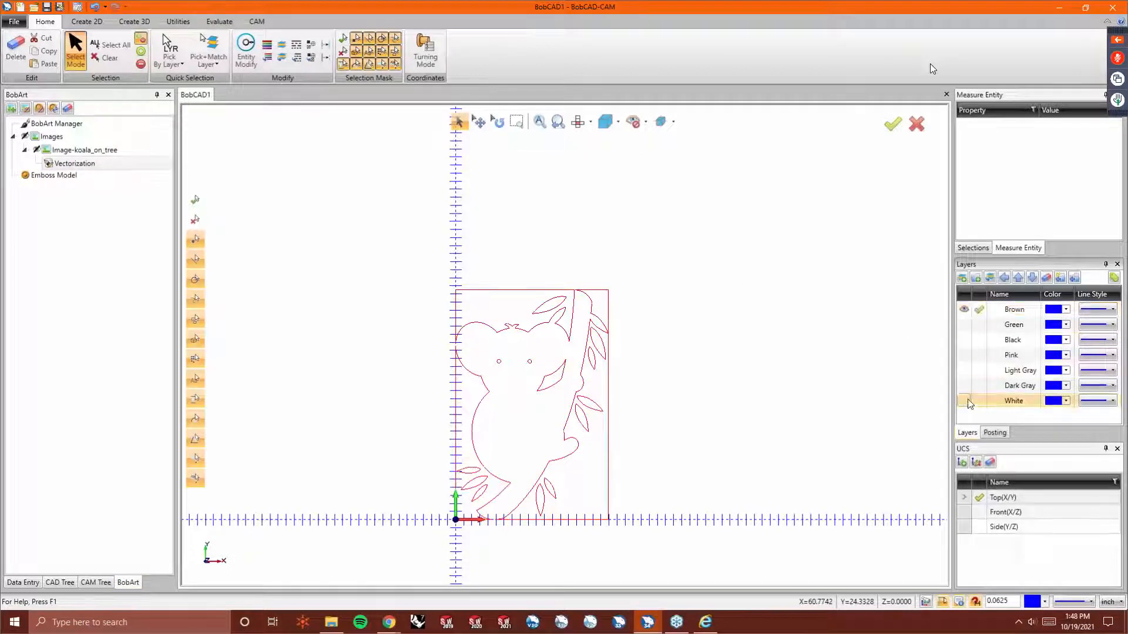
right_click(856, 353)
click(868, 370)
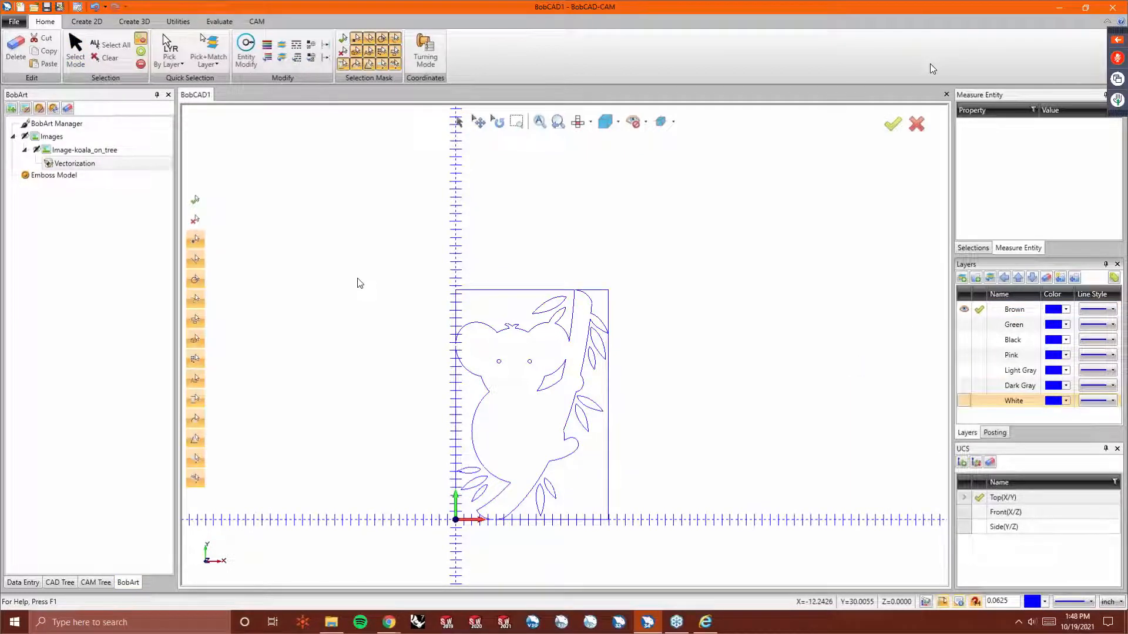
double_click(74, 163)
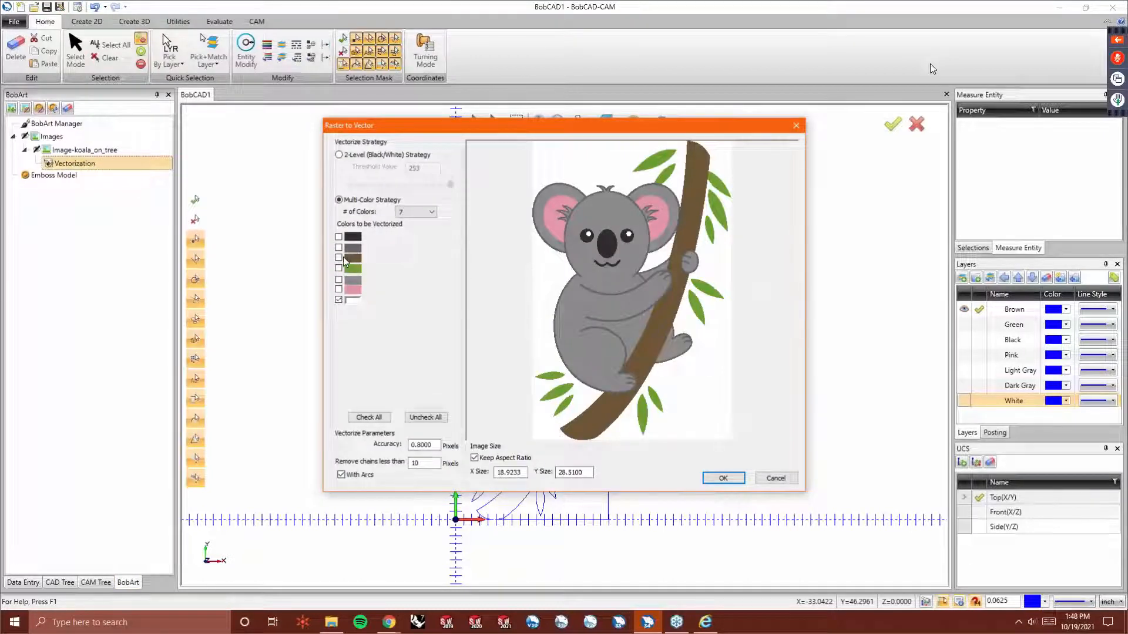
click(723, 478)
Show the Green, Black, Pink, Light Gray, Dark Gray and White layers together with Brown.
click(964, 324)
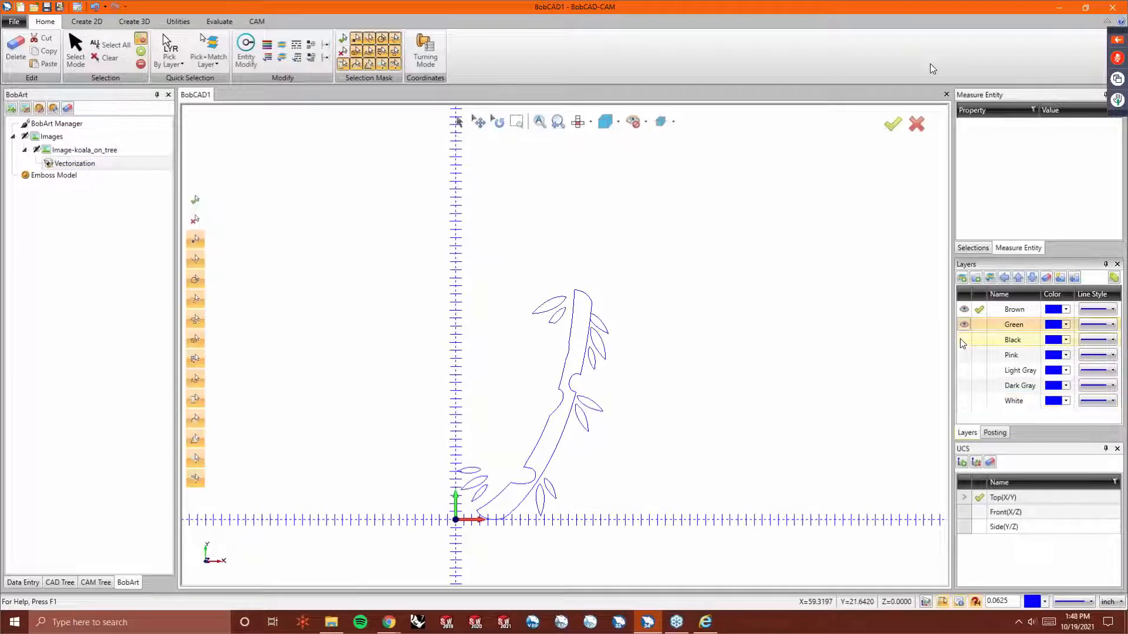
click(964, 339)
click(964, 354)
click(964, 370)
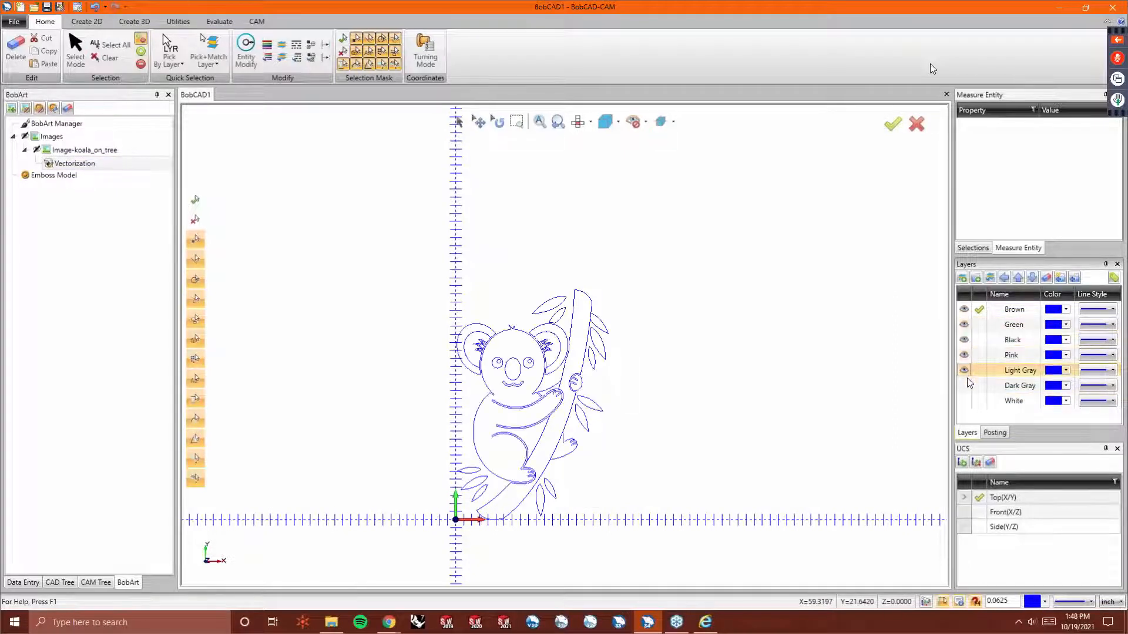
click(963, 385)
click(964, 401)
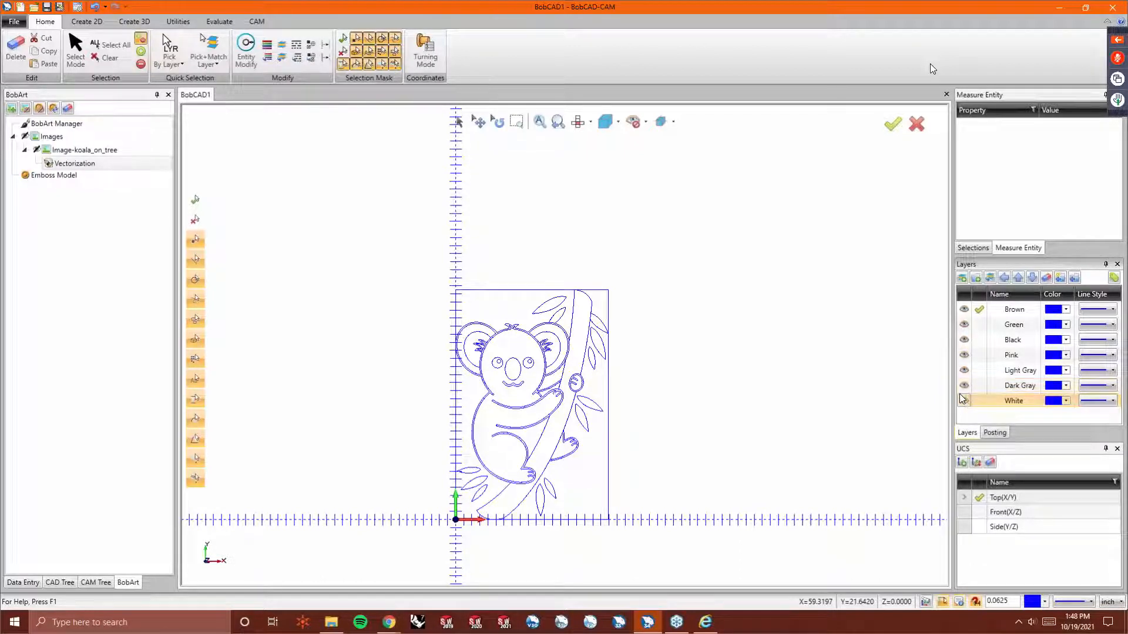
Hide the White, Light Gray, Pink, Black and Green layers, and examine the Dark Gray outlines against the Brown trunk.
click(964, 401)
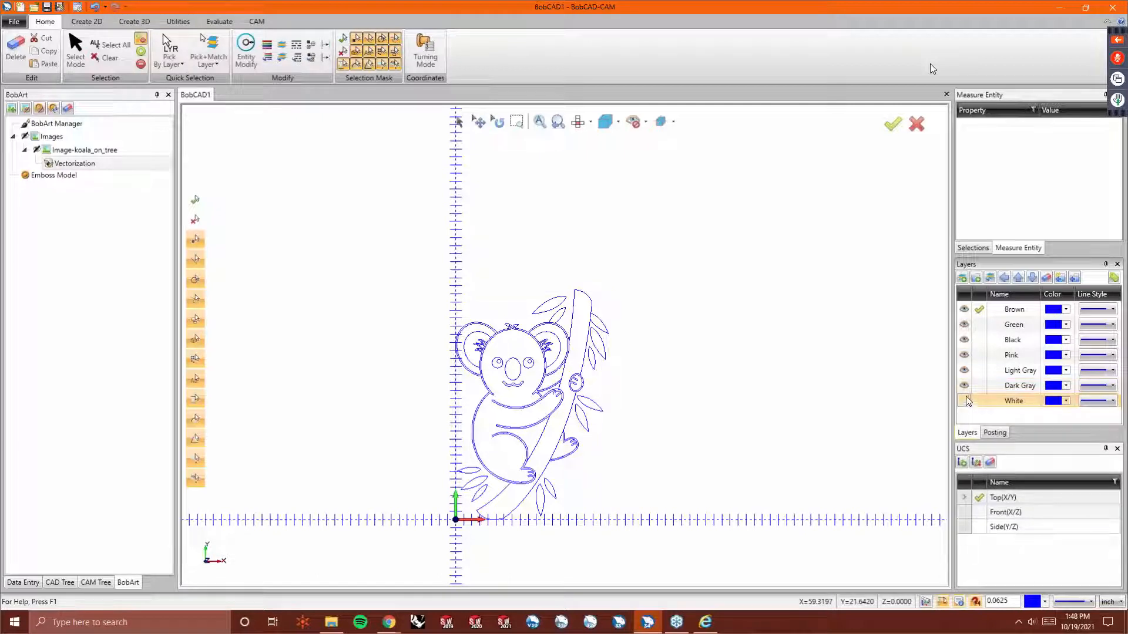
click(964, 370)
click(963, 354)
click(964, 340)
click(963, 325)
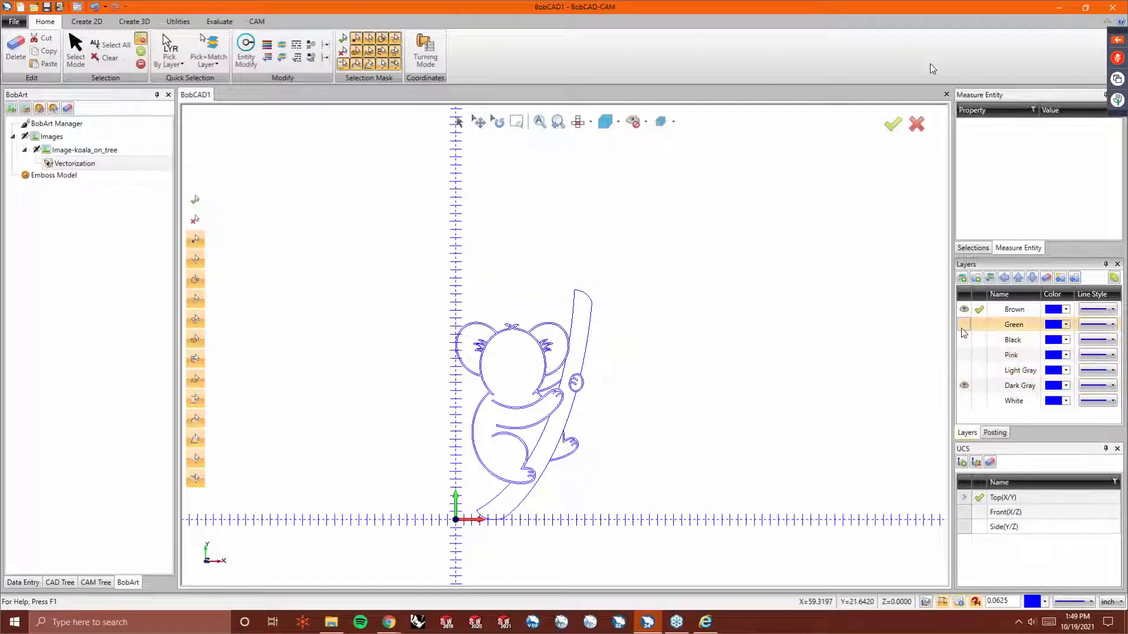
scroll(468, 360, up, 6)
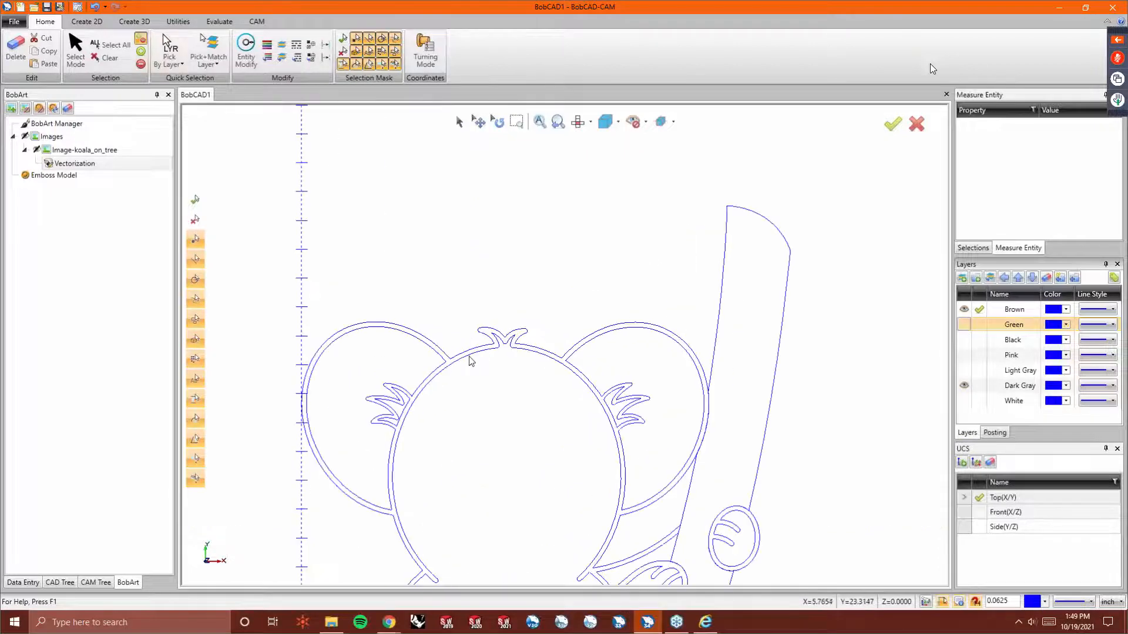
scroll(546, 341, down, 5)
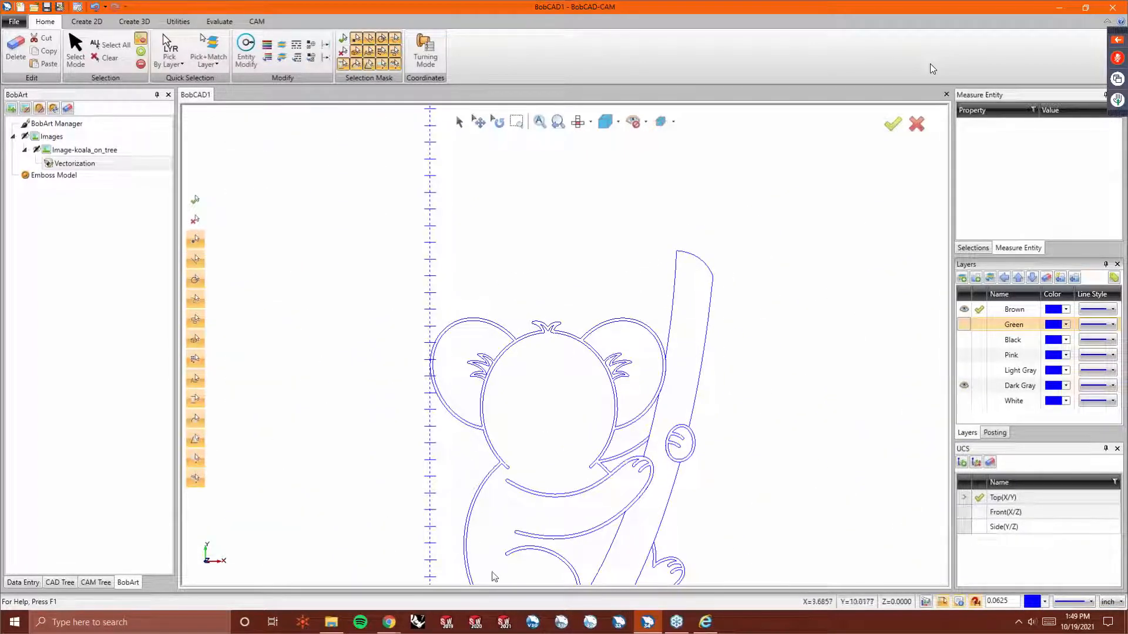
scroll(512, 319, down, 2)
scroll(512, 319, down, 1)
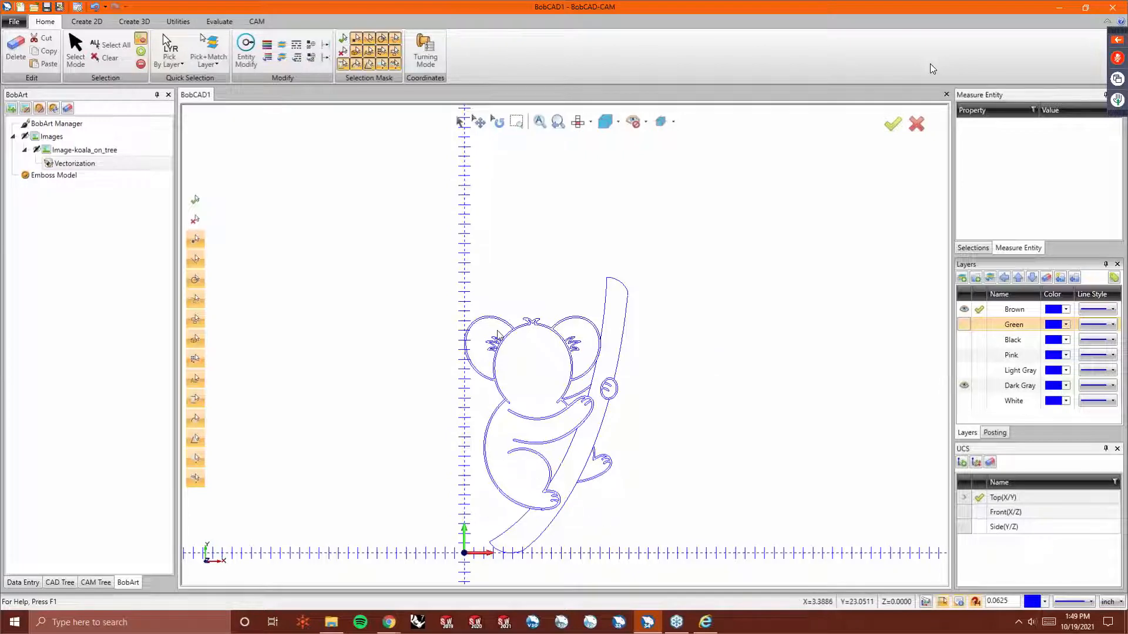
Make Dark Gray the active layer, hide Brown, and examine the dark gray outlines around the koala's head and arms.
click(978, 385)
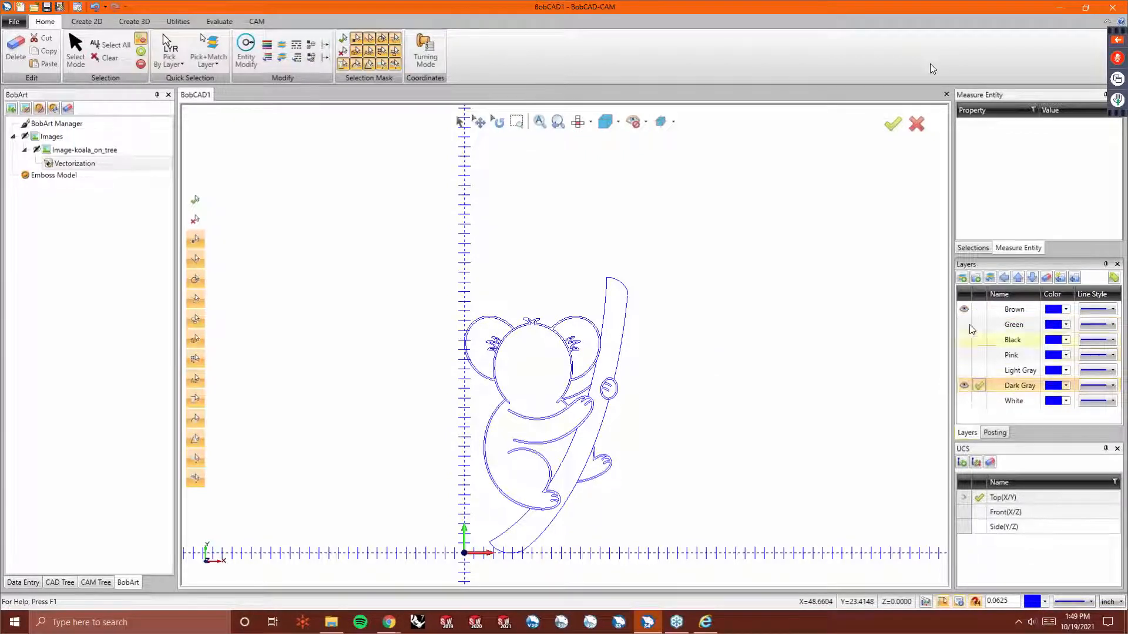
click(963, 311)
scroll(567, 361, up, 5)
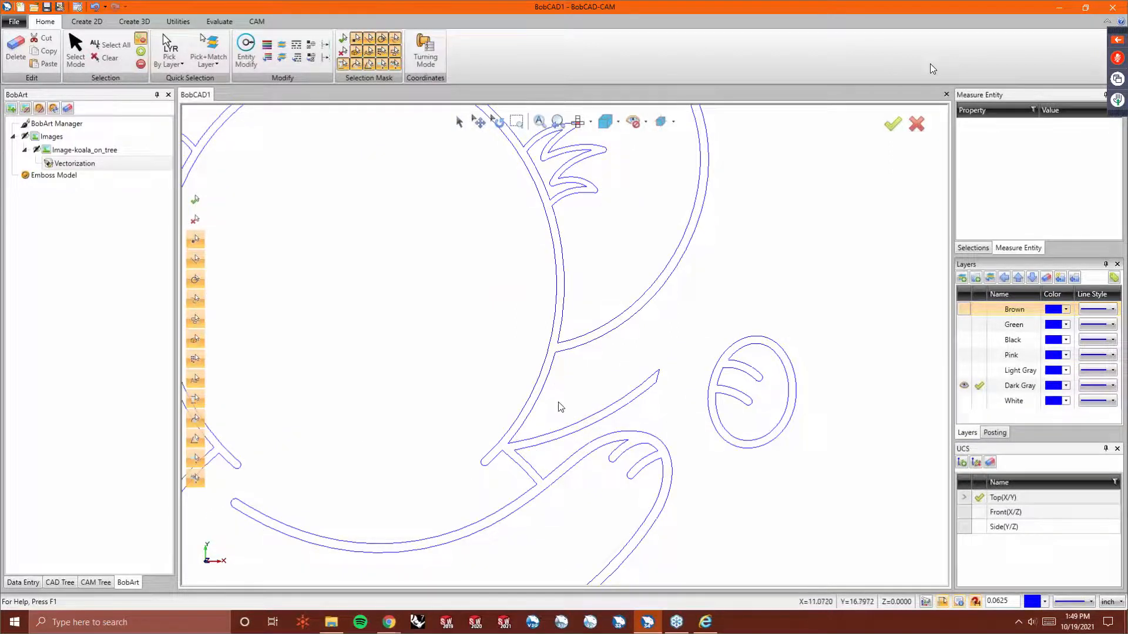
scroll(640, 462, down, 3)
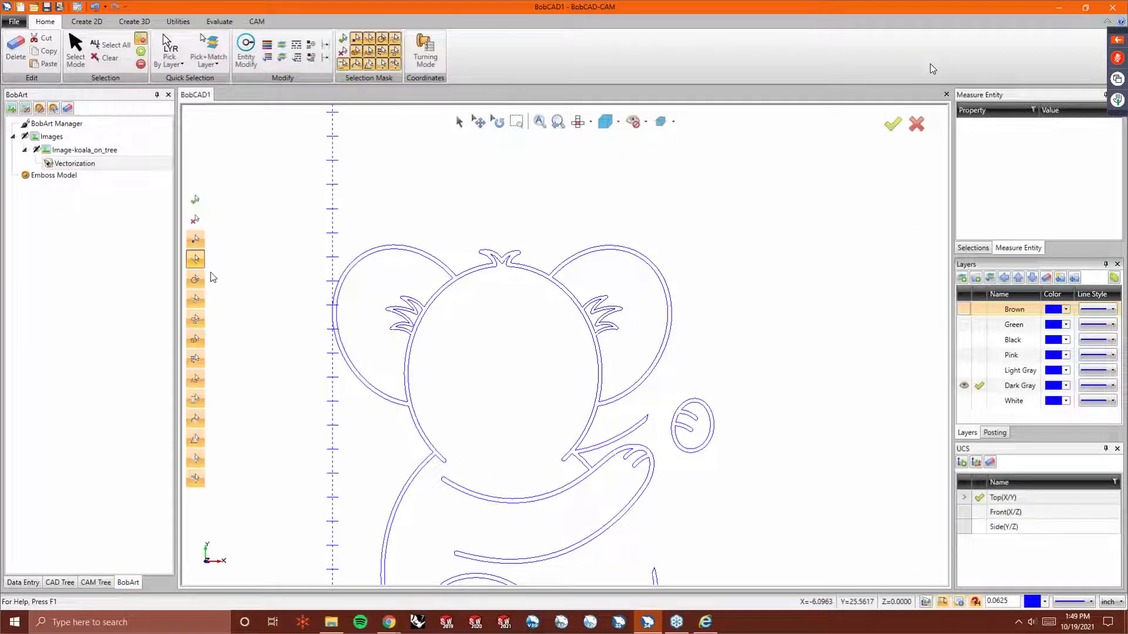
right_click(99, 175)
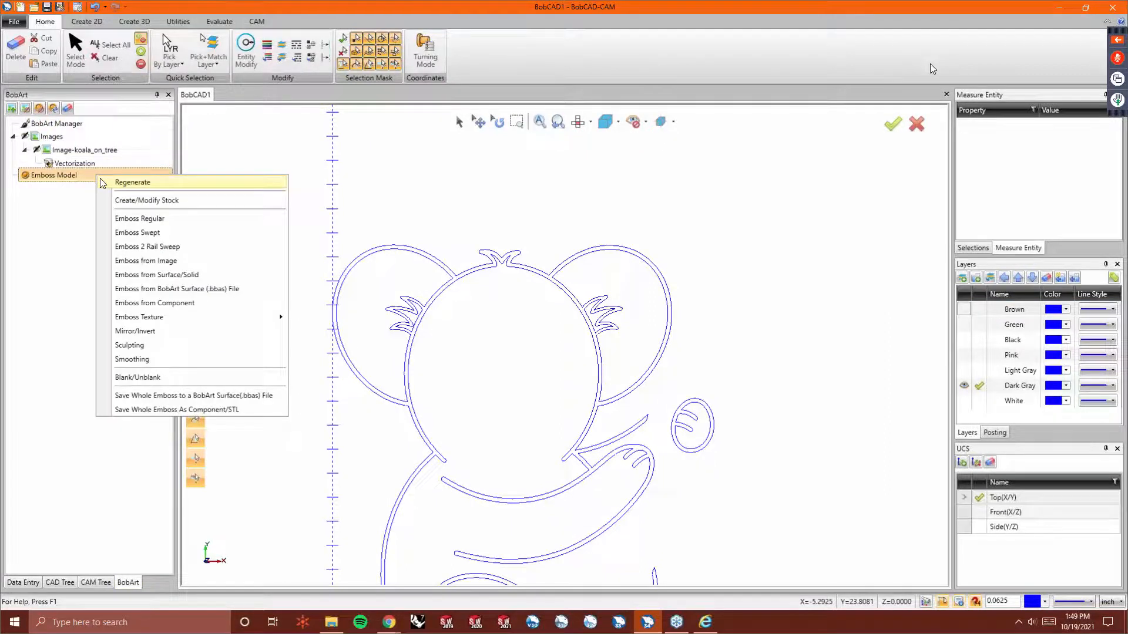
click(165, 220)
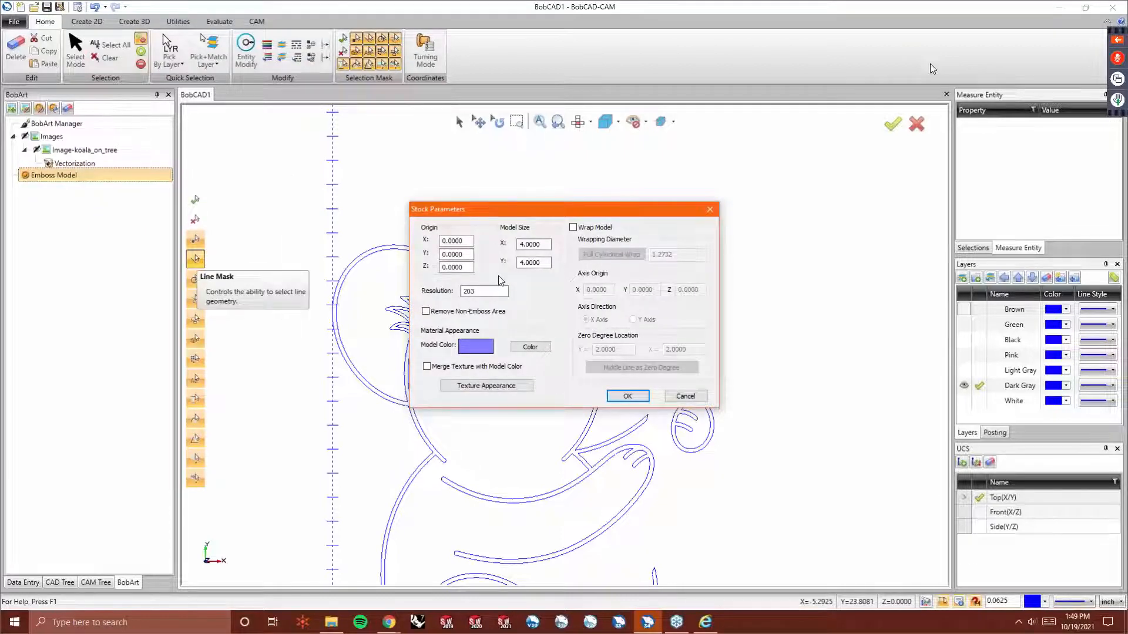
click(685, 396)
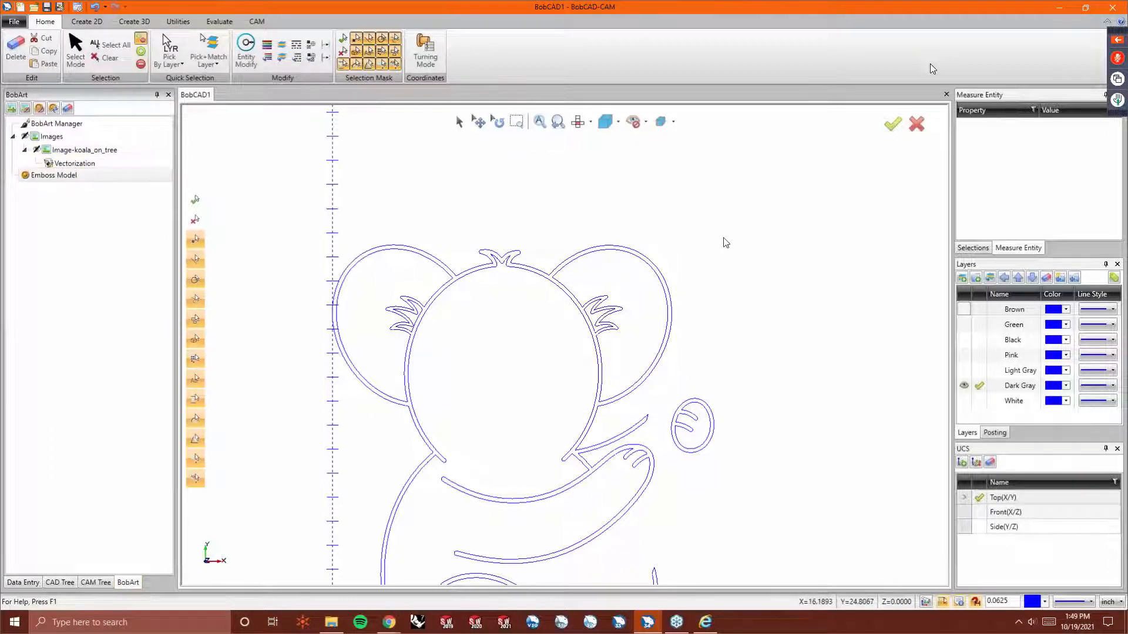
Show the White layer and measure the coordinates of the upper-right corner point of the image border.
click(964, 401)
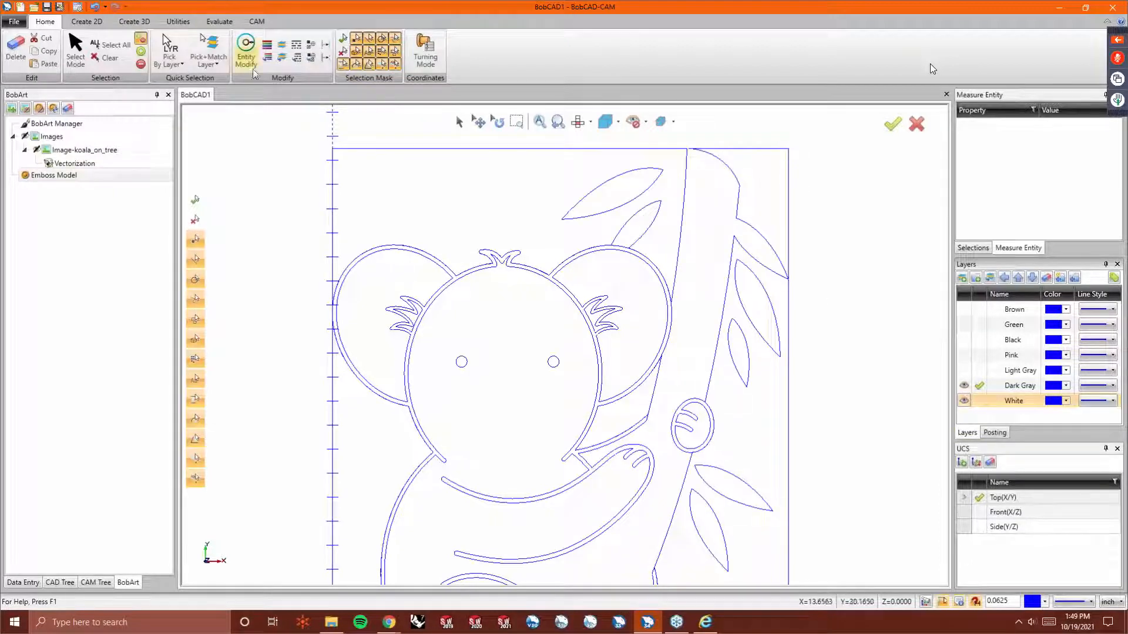
click(220, 23)
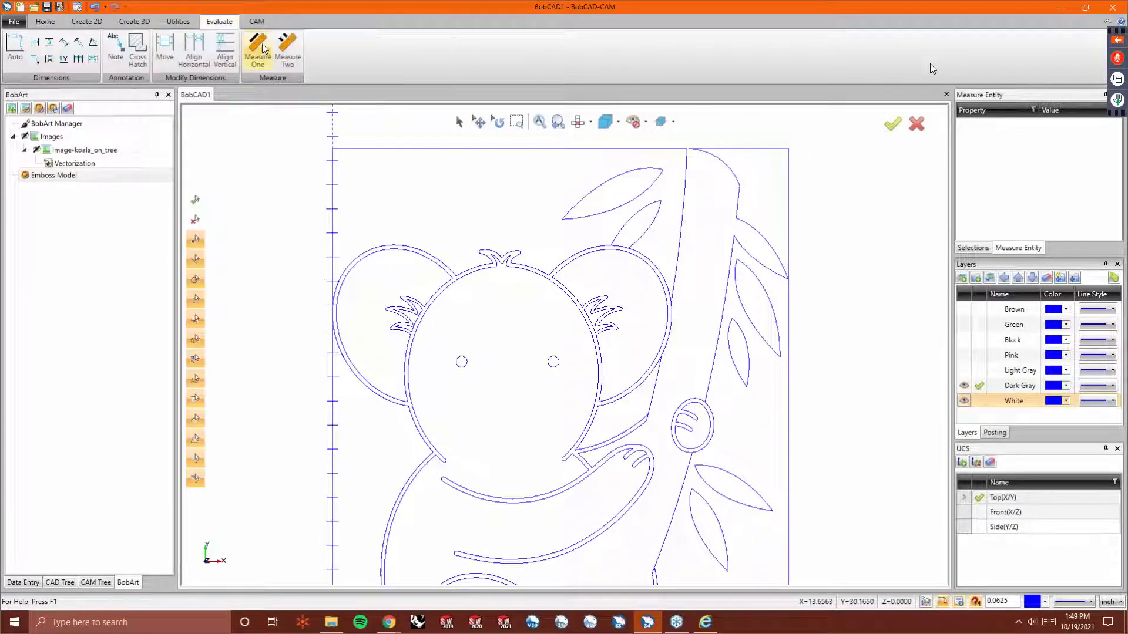
click(258, 50)
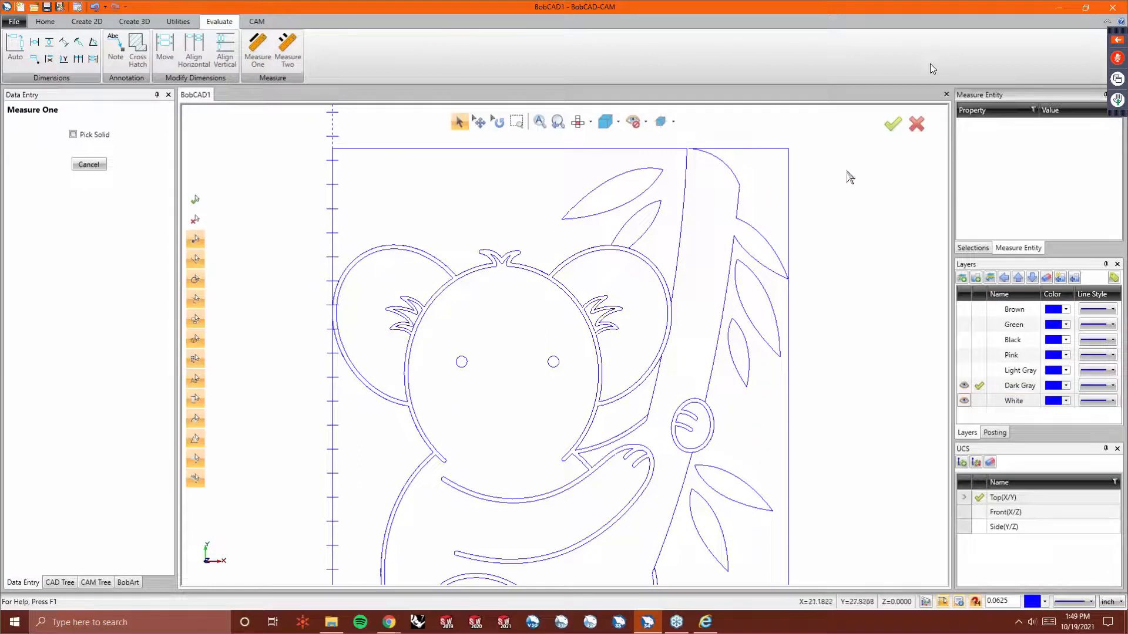
click(788, 150)
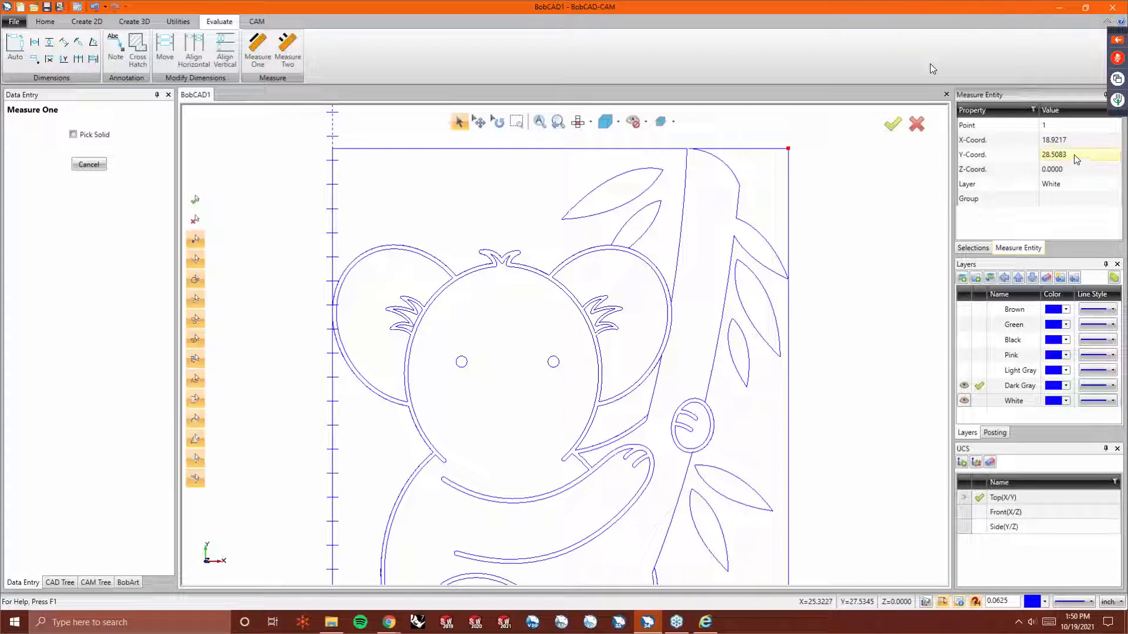
click(96, 162)
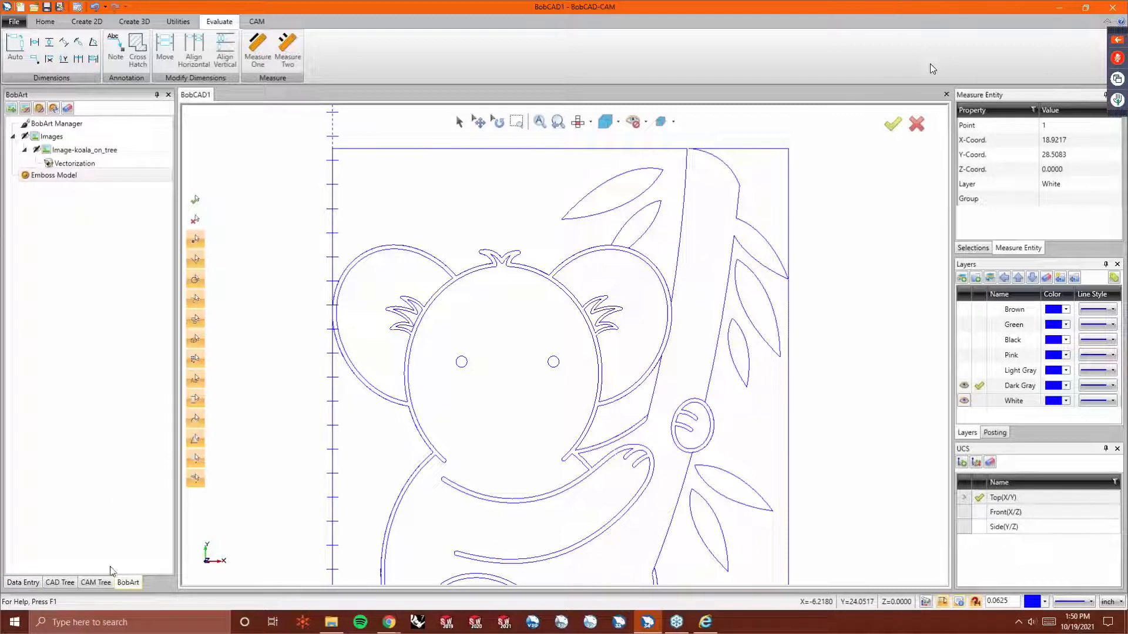
Create the emboss stock with a model size of X 18.9217 and Y 28.5083.
right_click(69, 175)
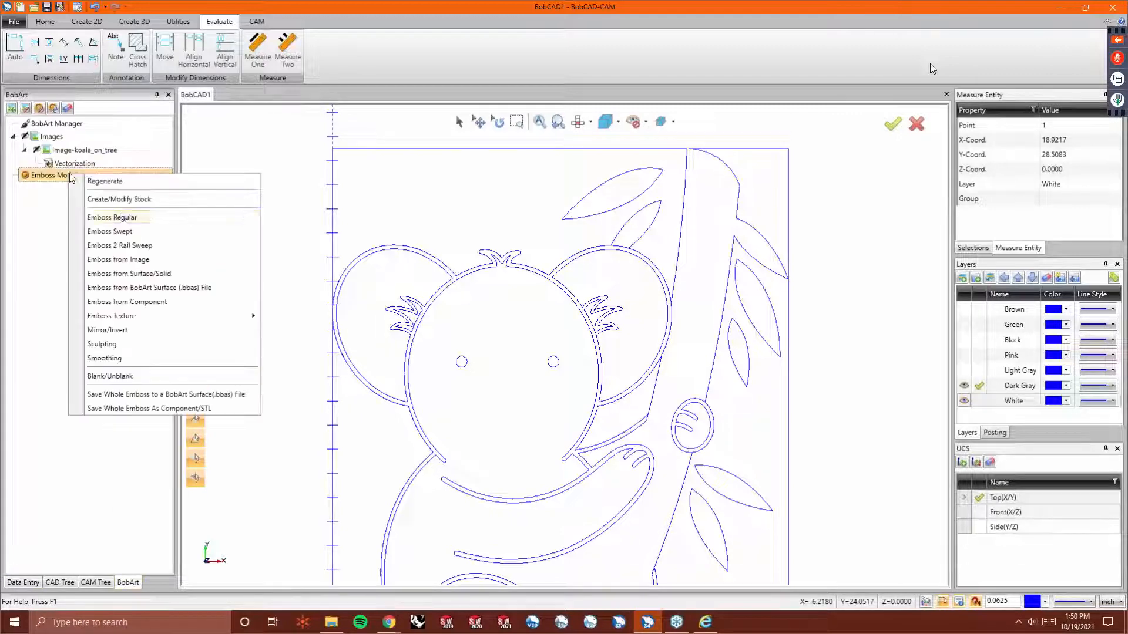
click(135, 199)
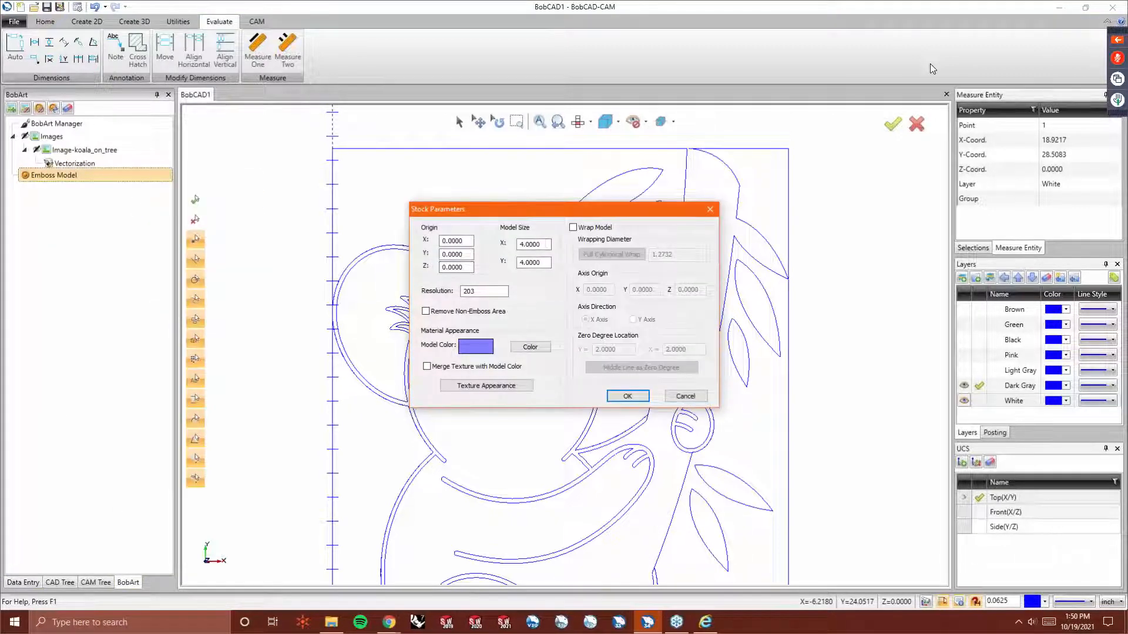
double_click(547, 244)
text(18.9217)
key(Tab)
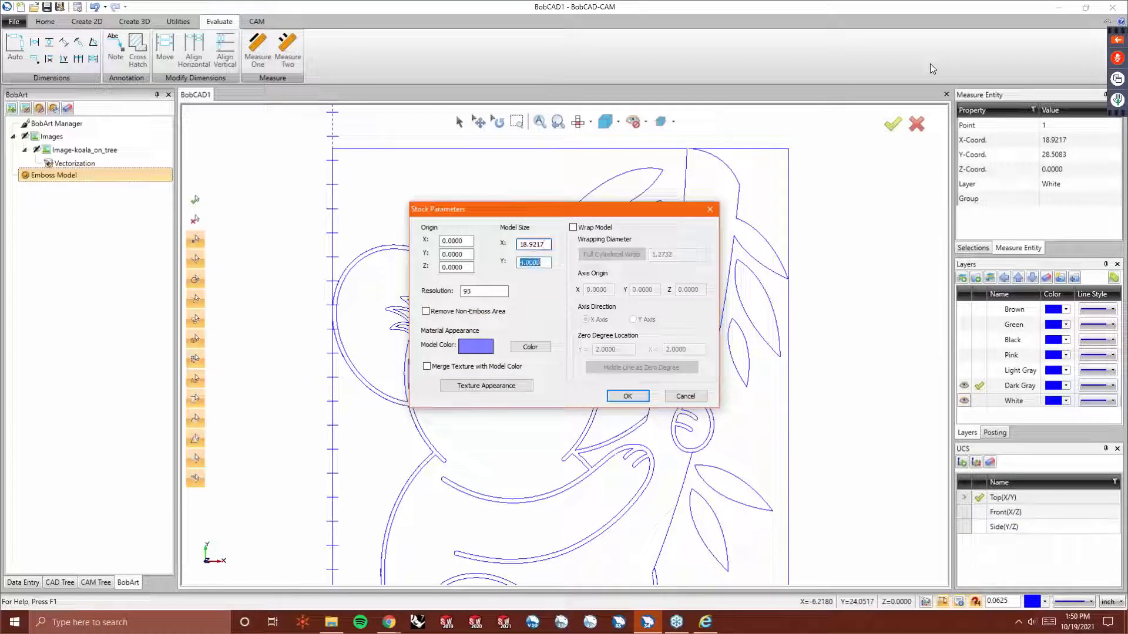
text(28.5083)
key(Return)
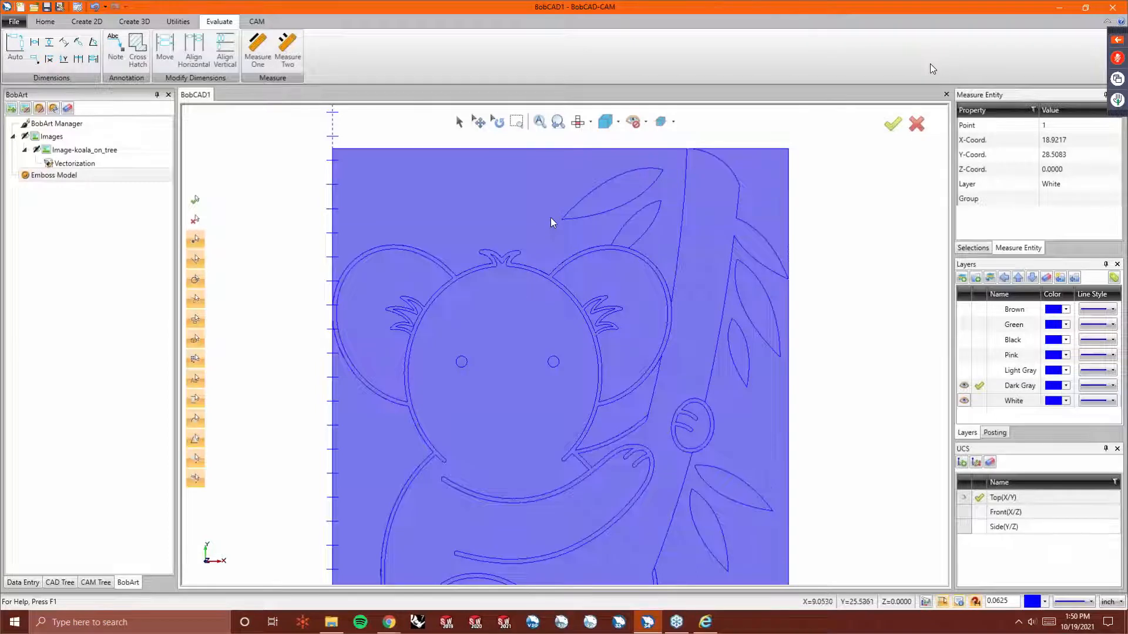
Hide the White layer and add a regular emboss with a Convex Ellipse cross section and black color.
click(964, 402)
right_click(61, 176)
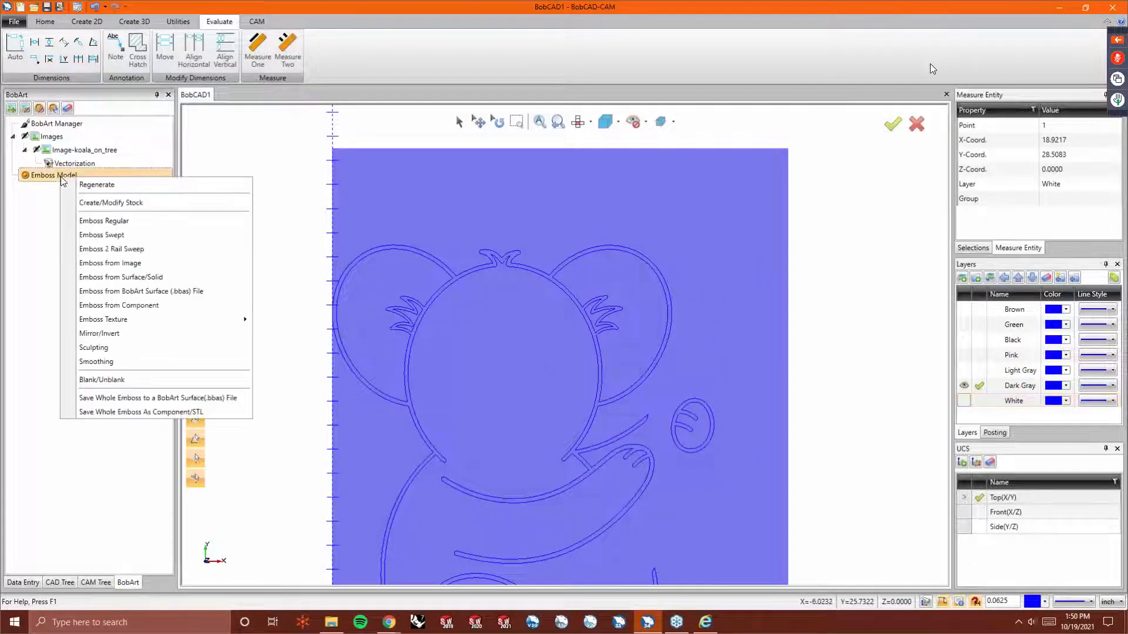
click(123, 222)
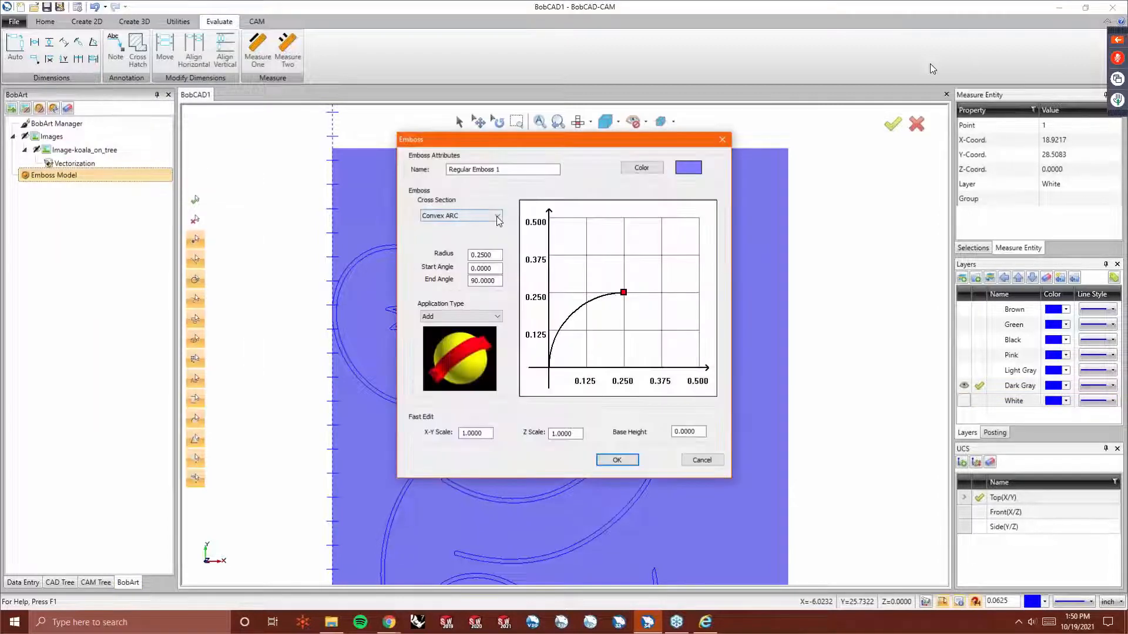
click(497, 217)
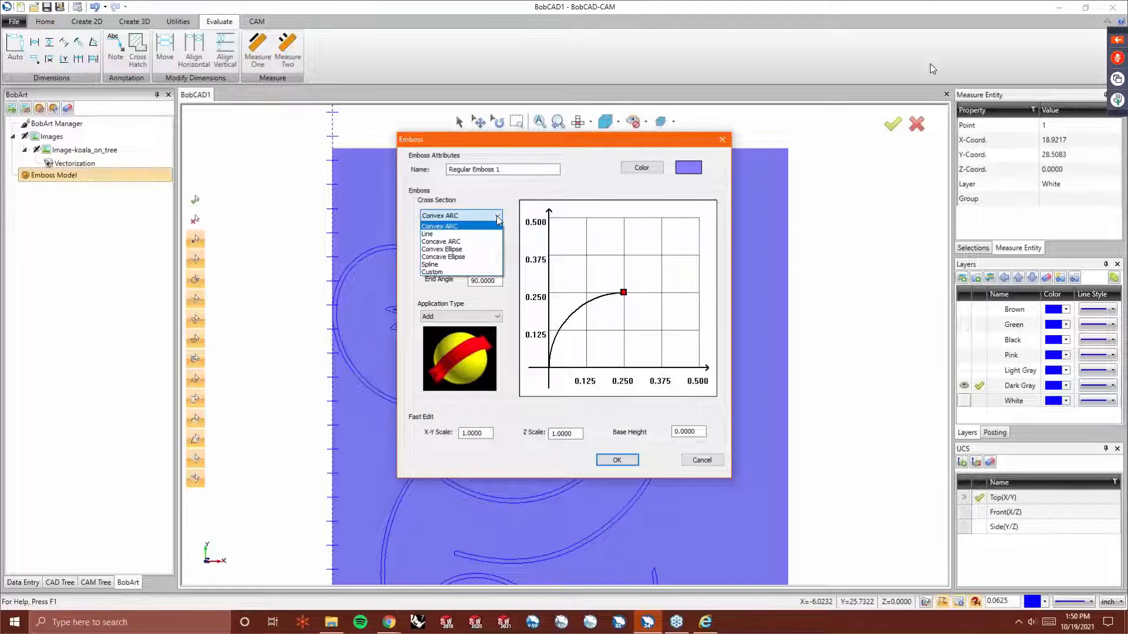
click(495, 250)
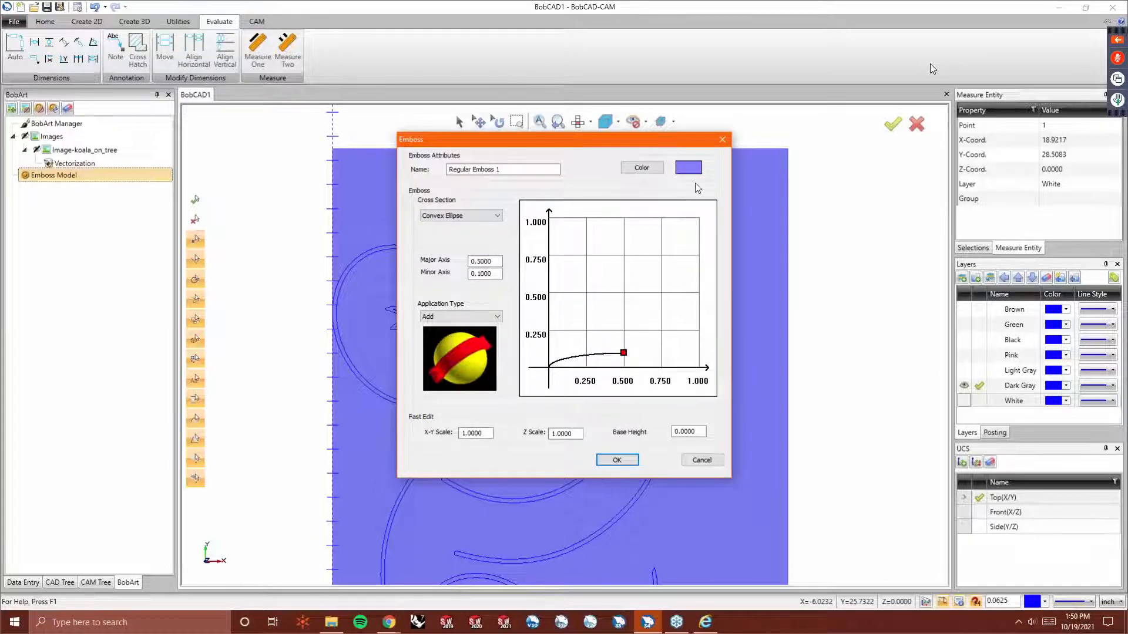
click(647, 169)
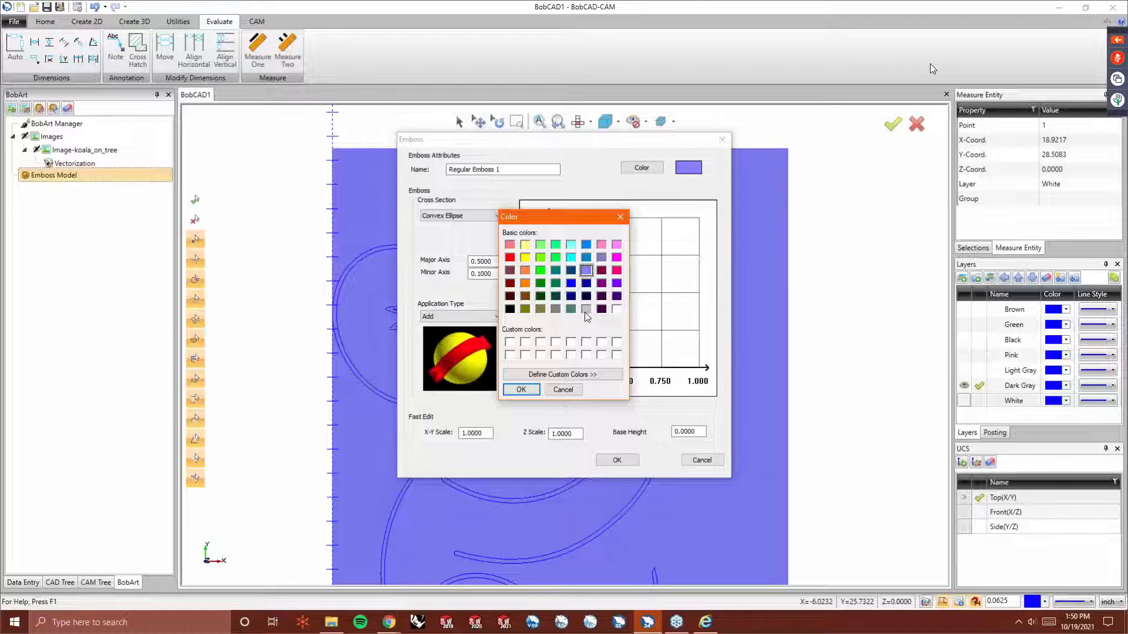
click(510, 310)
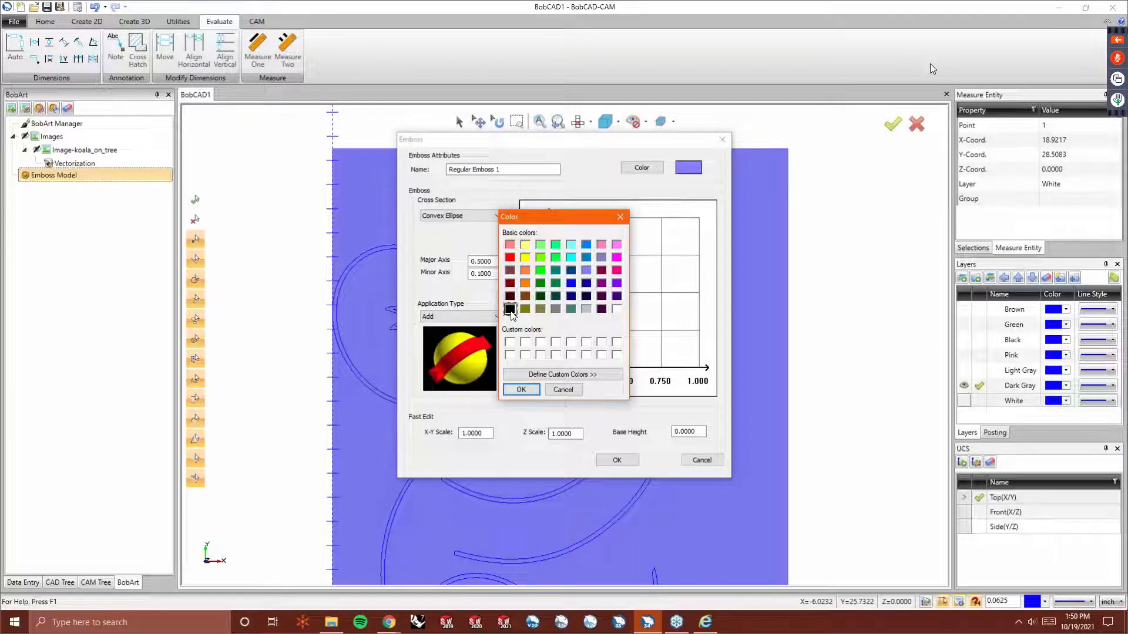
click(522, 390)
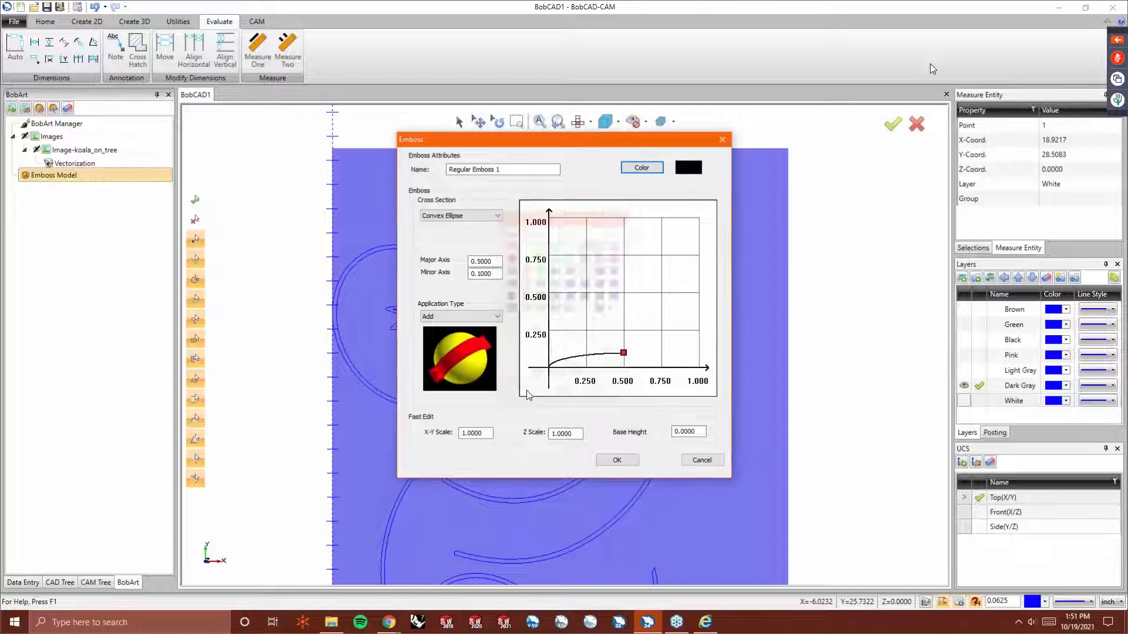
click(620, 460)
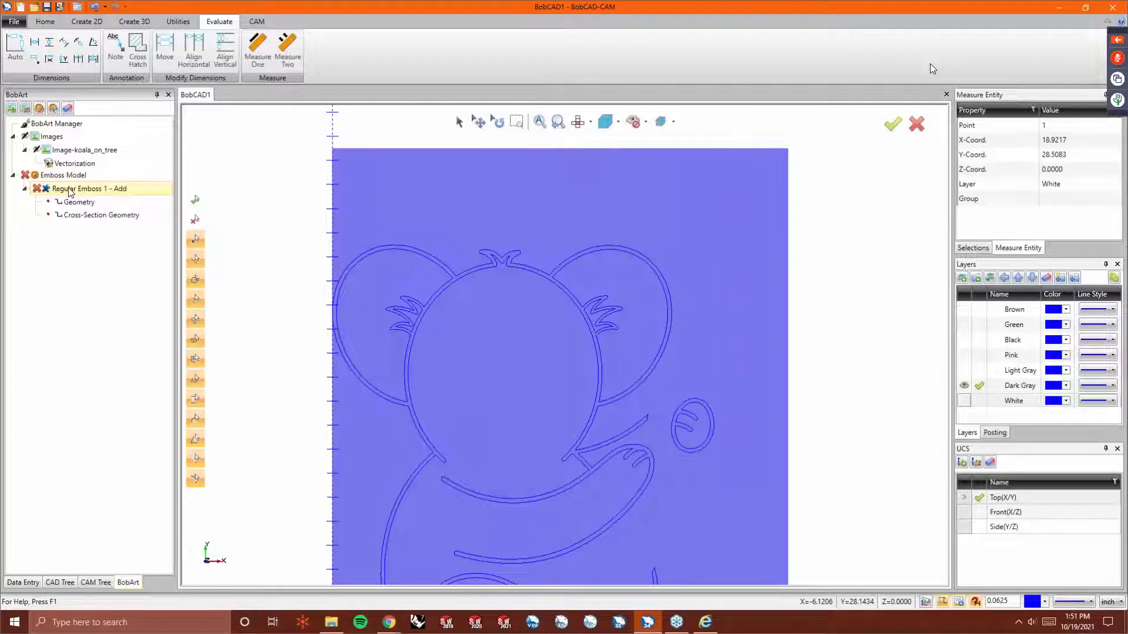
Assign the dark gray koala body, lower foot and separate paw outlines as the emboss geometry, and regenerate the emboss model.
right_click(83, 203)
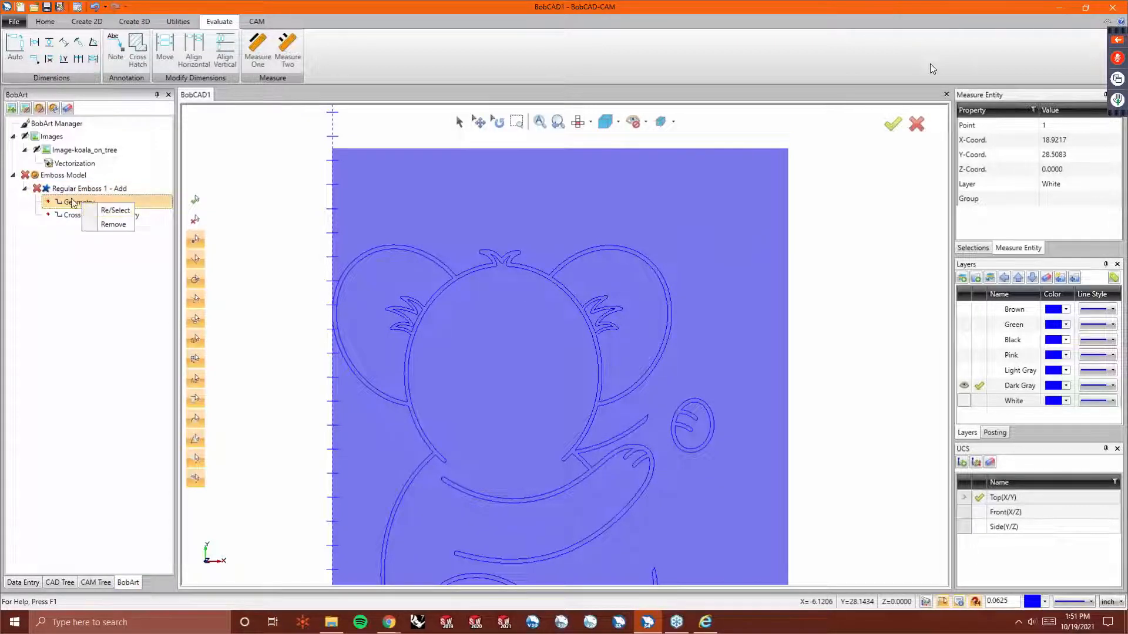
click(117, 210)
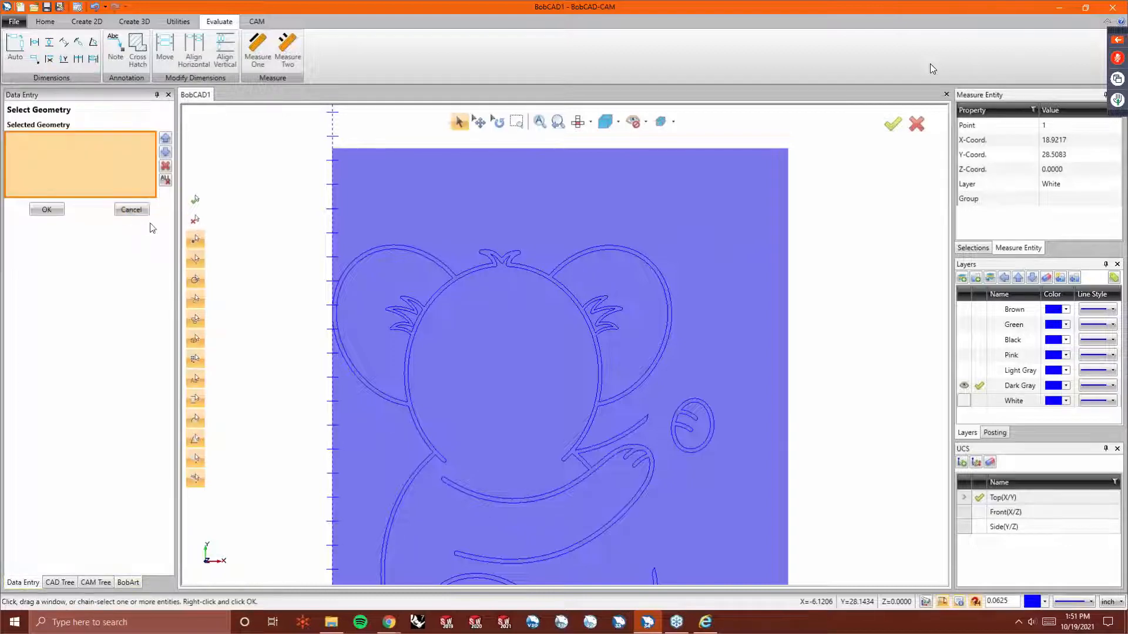
click(441, 259)
scroll(498, 217, down, 2)
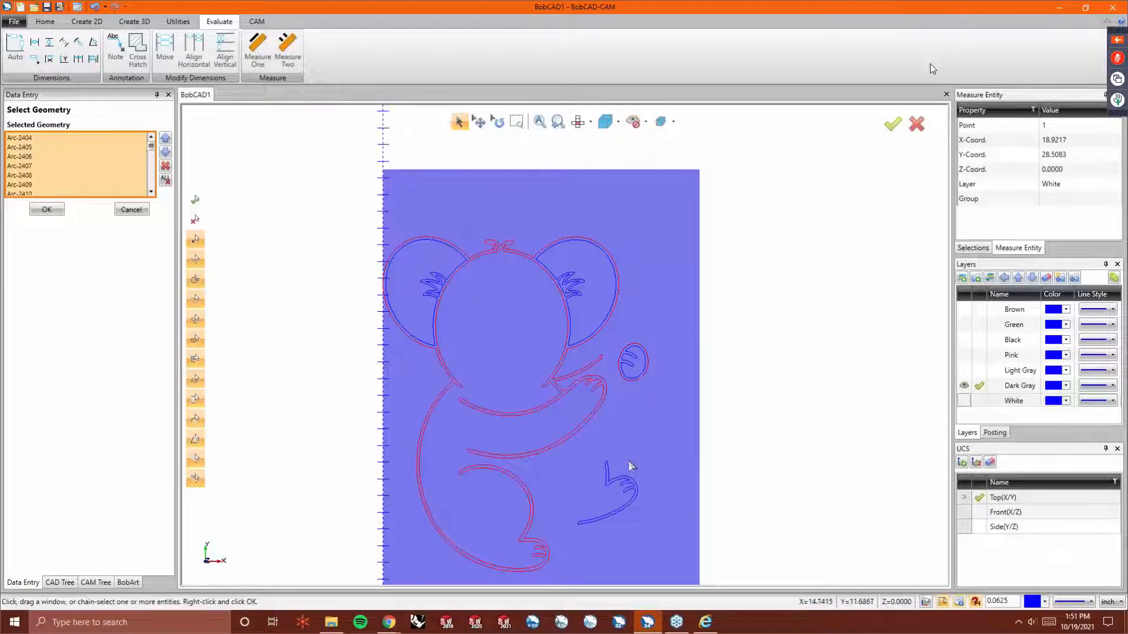
click(624, 477)
click(630, 374)
click(631, 374)
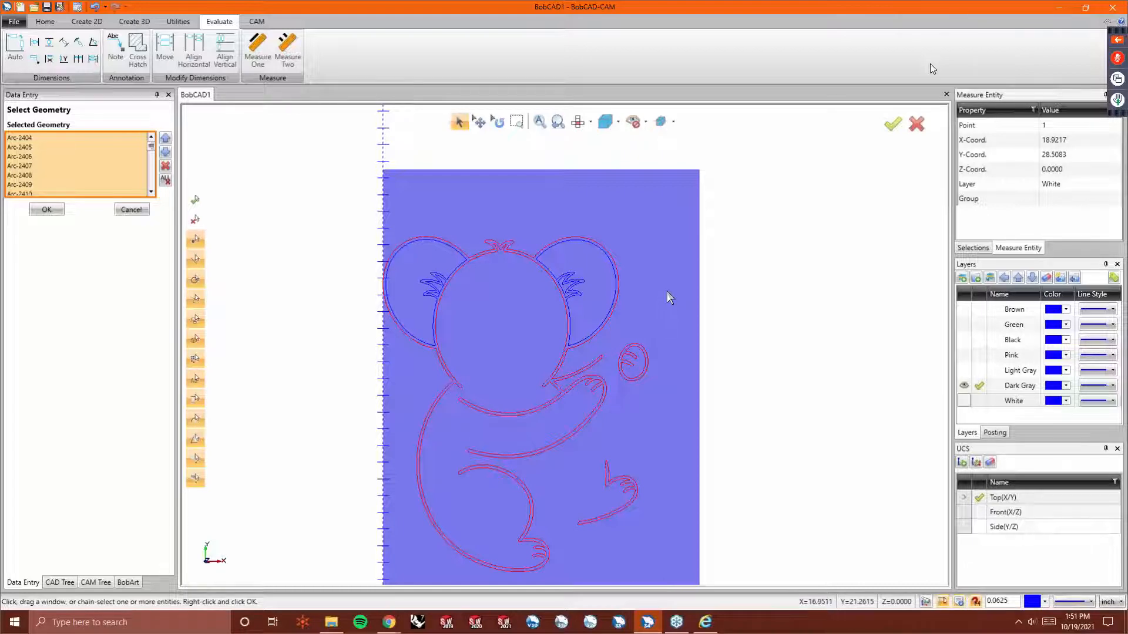
right_click(718, 232)
click(742, 239)
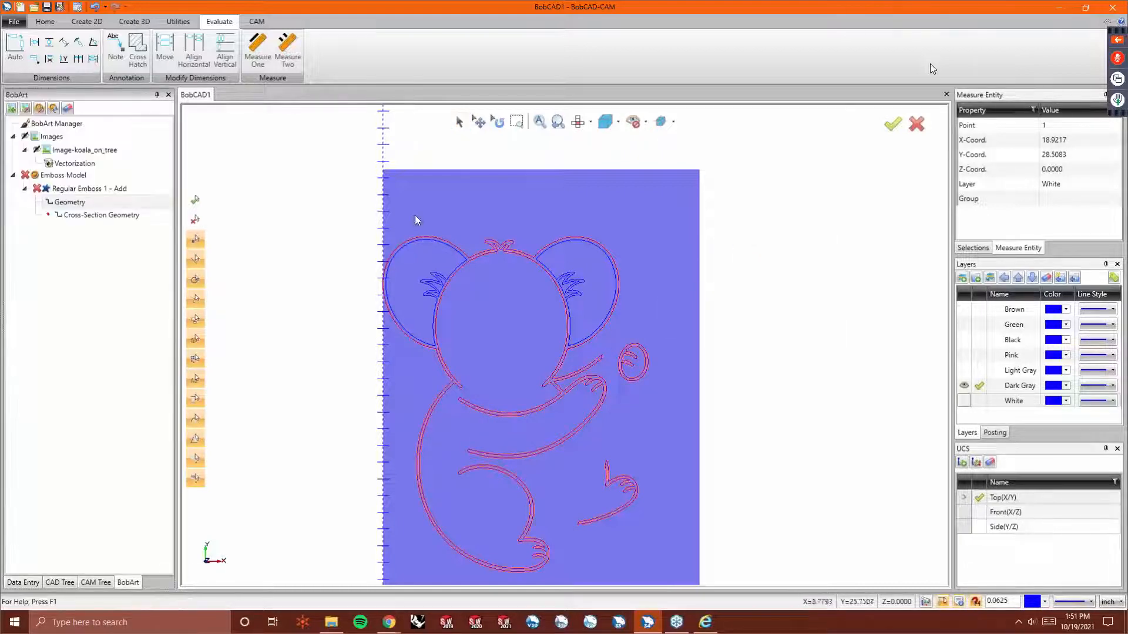
right_click(63, 180)
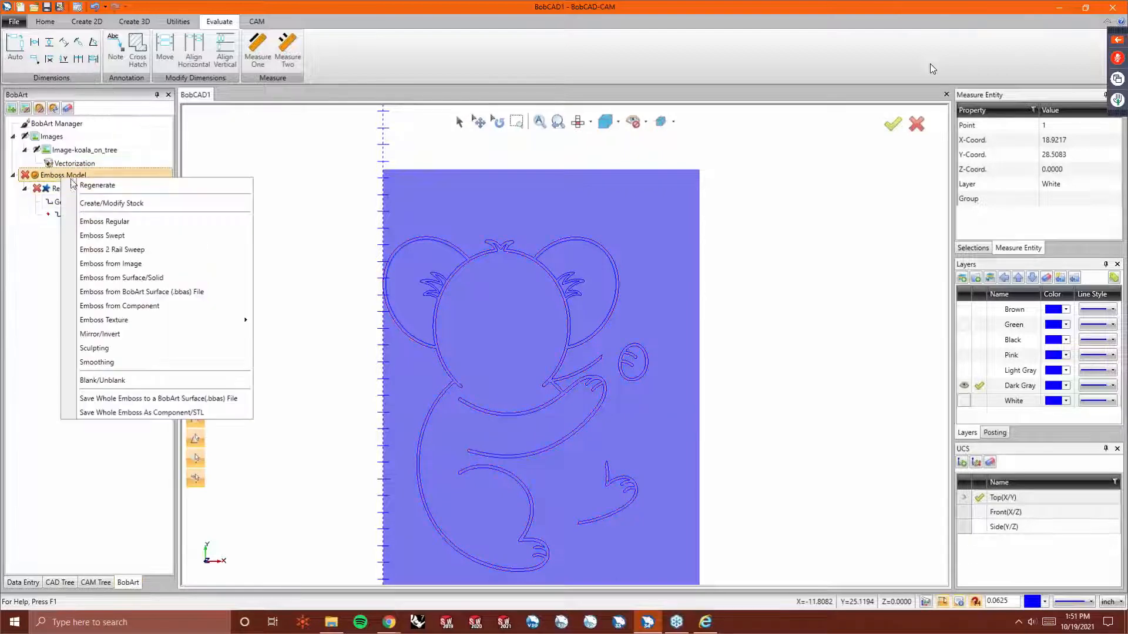
click(102, 186)
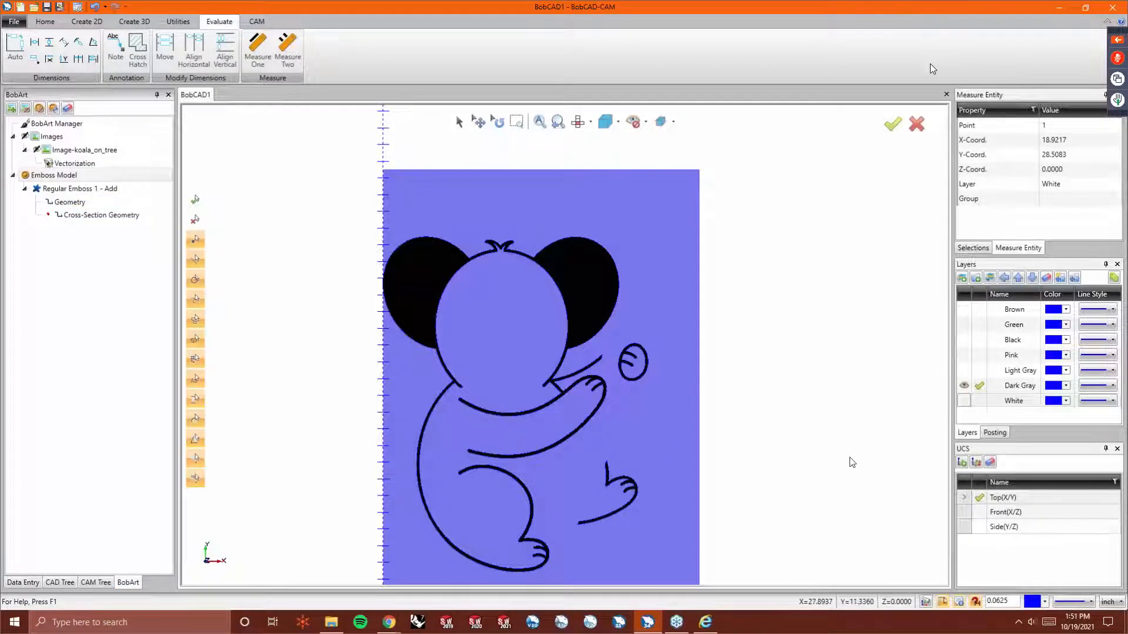
Make Light Gray the active layer, hide Dark Gray, and blank the emboss model to expose the light gray outlines.
click(978, 371)
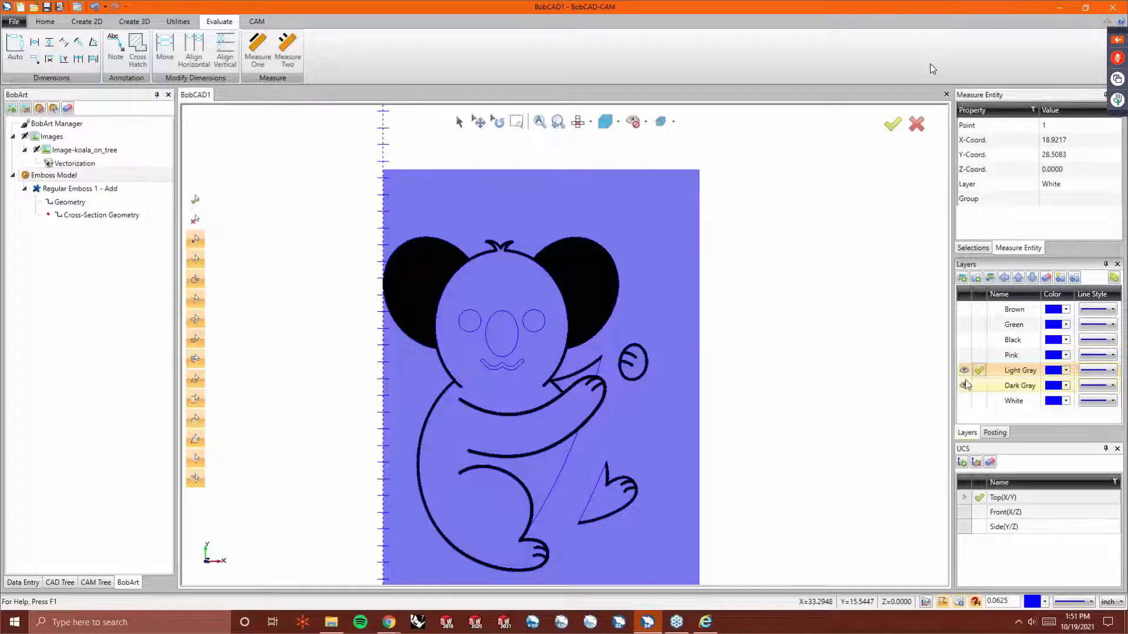
click(965, 392)
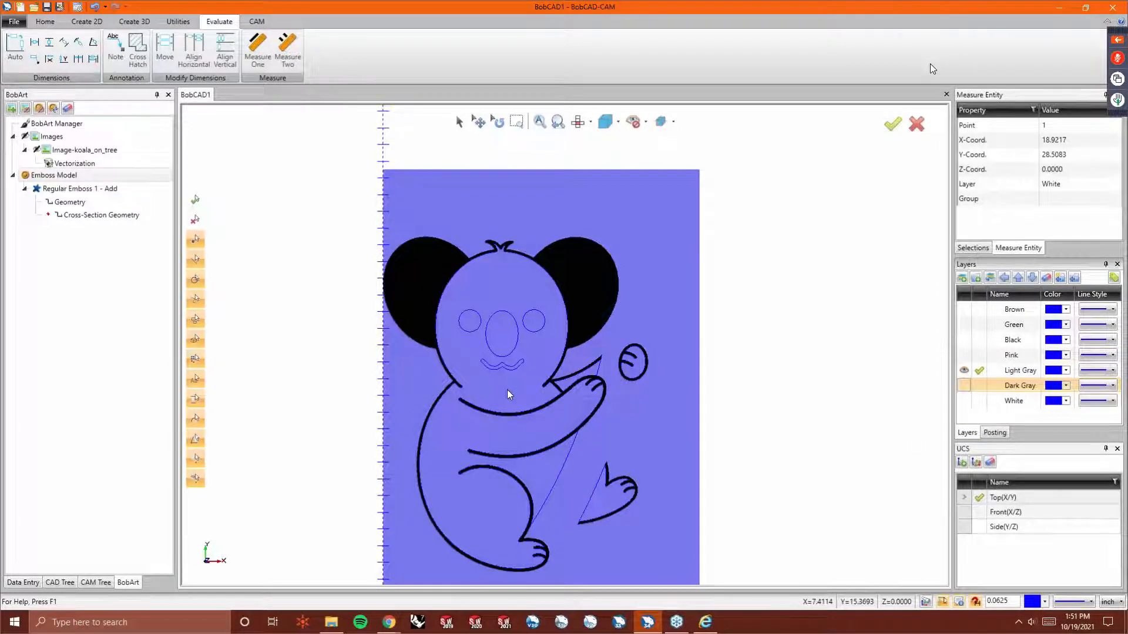
key(b)
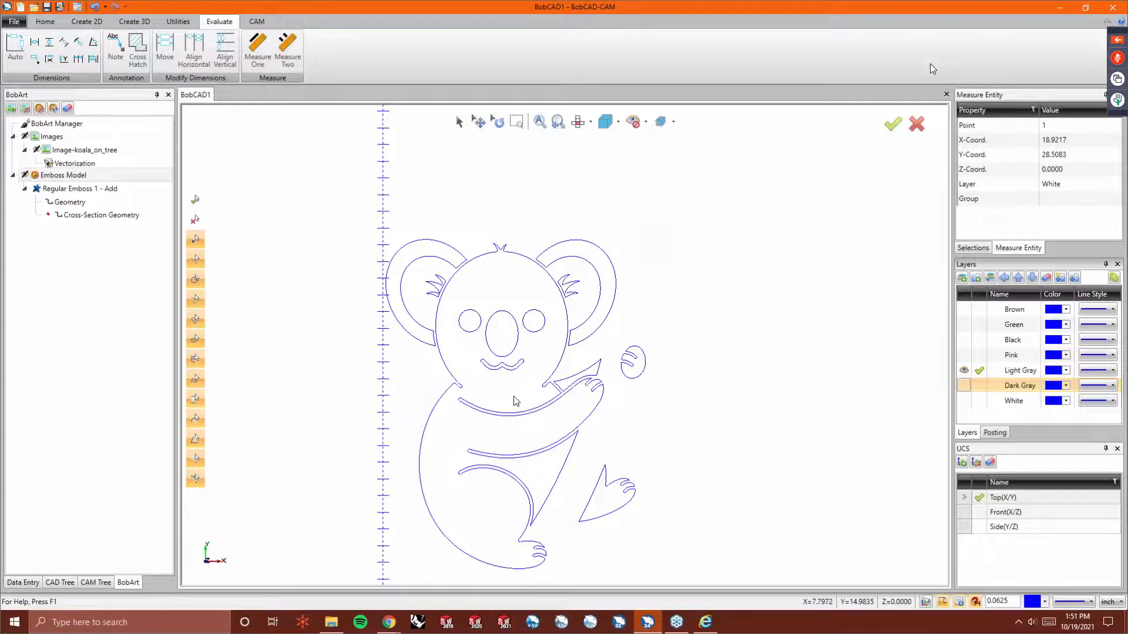
key(b)
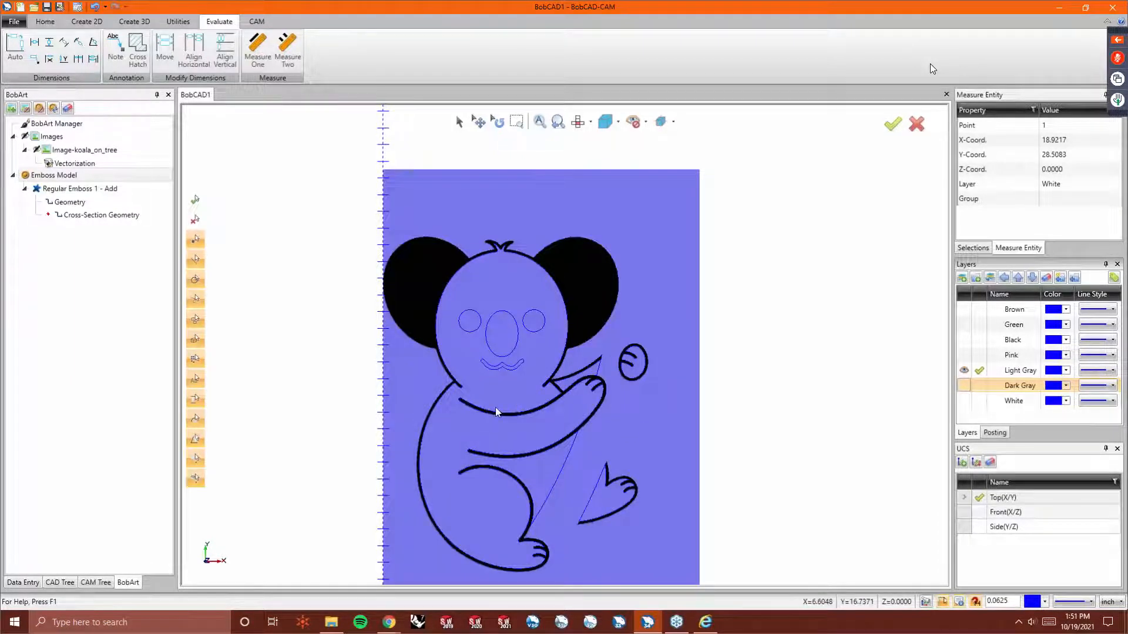
key(b)
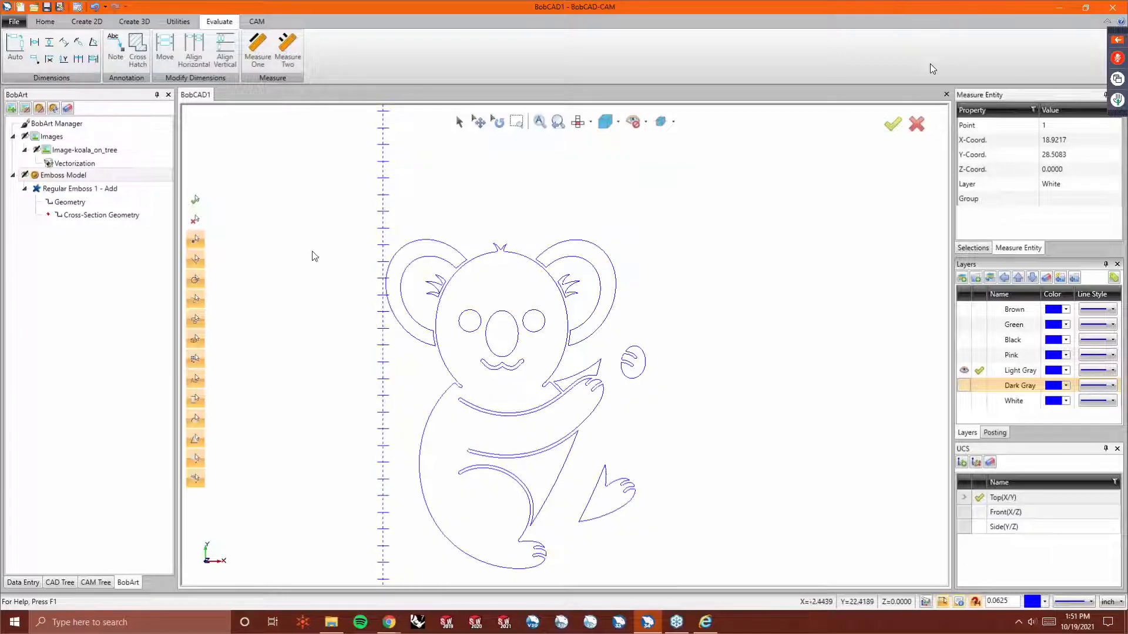
Add a second regular emboss with a Convex ARC cross section and a new radius.
right_click(74, 175)
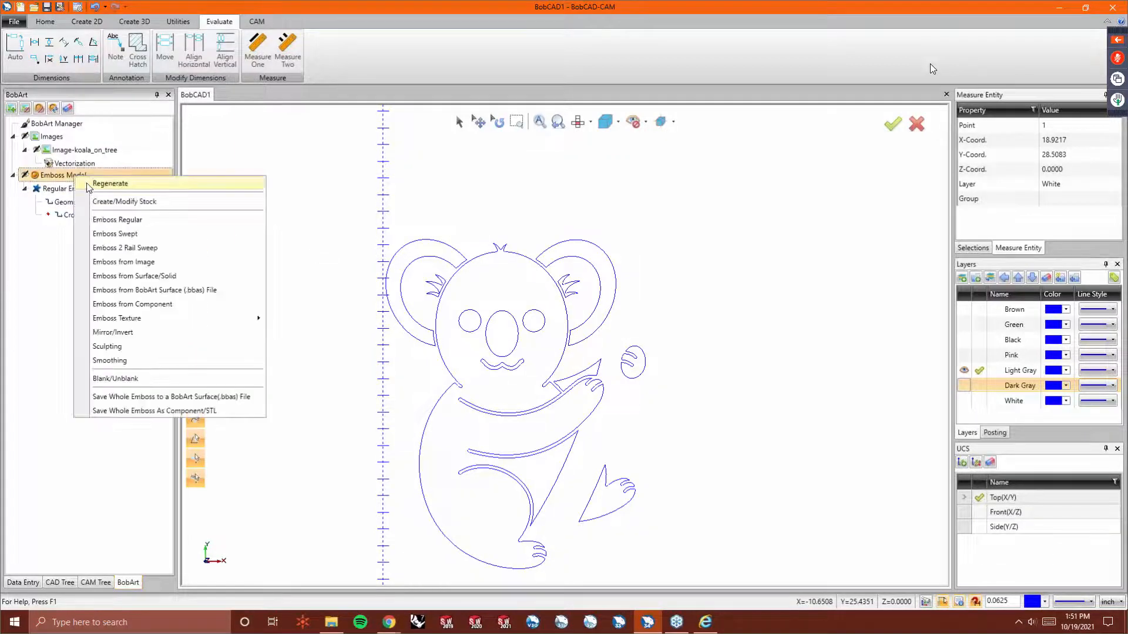
click(120, 219)
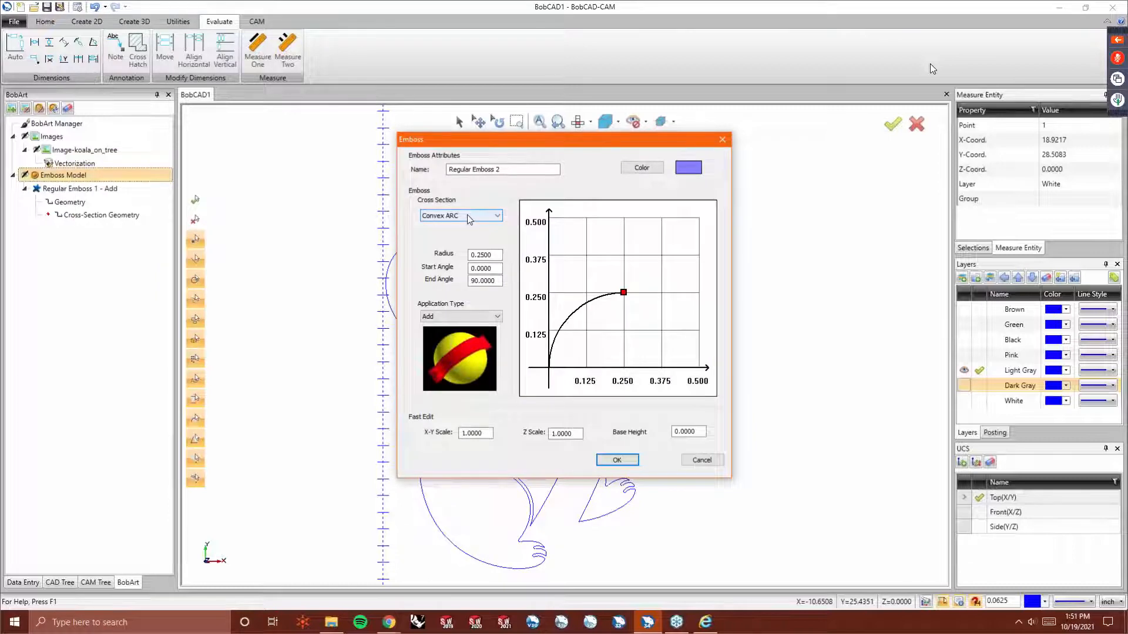
click(468, 216)
click(467, 215)
double_click(497, 256)
text(.)
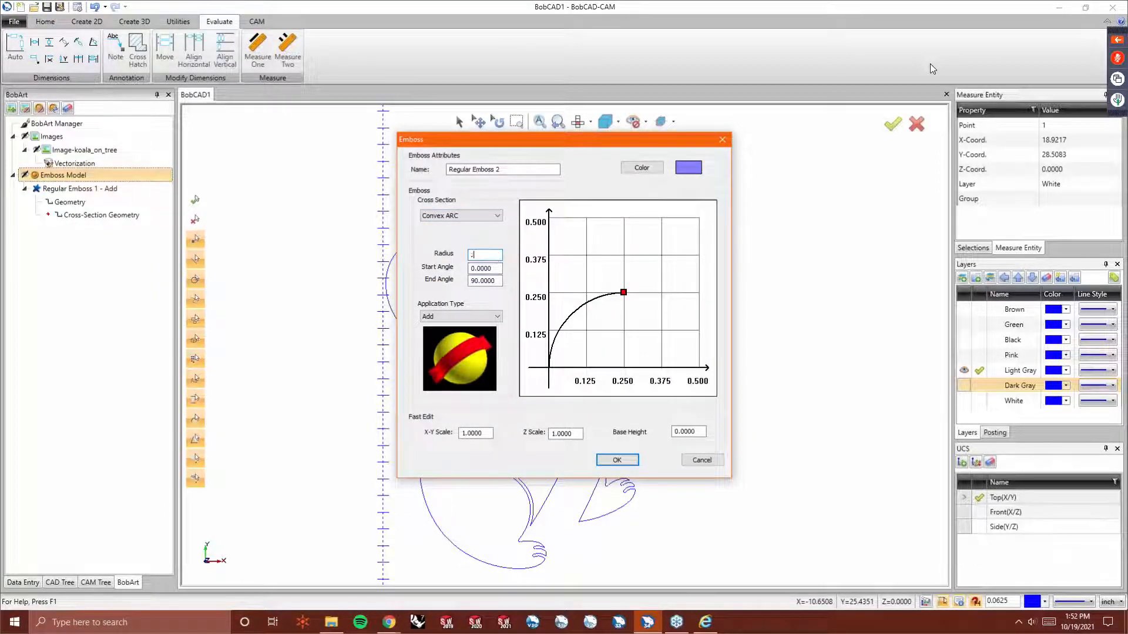
key(Return)
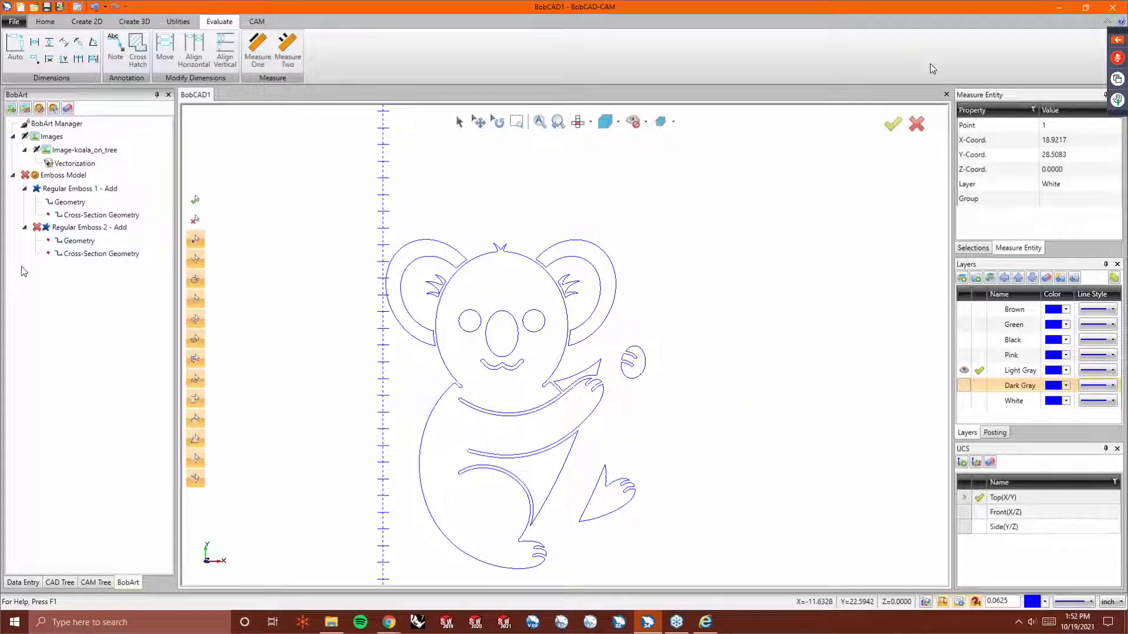
Assign the light gray koala head, ear, body, paw and foot outlines as the second emboss's geometry, and regenerate the emboss model.
click(86, 242)
right_click(85, 244)
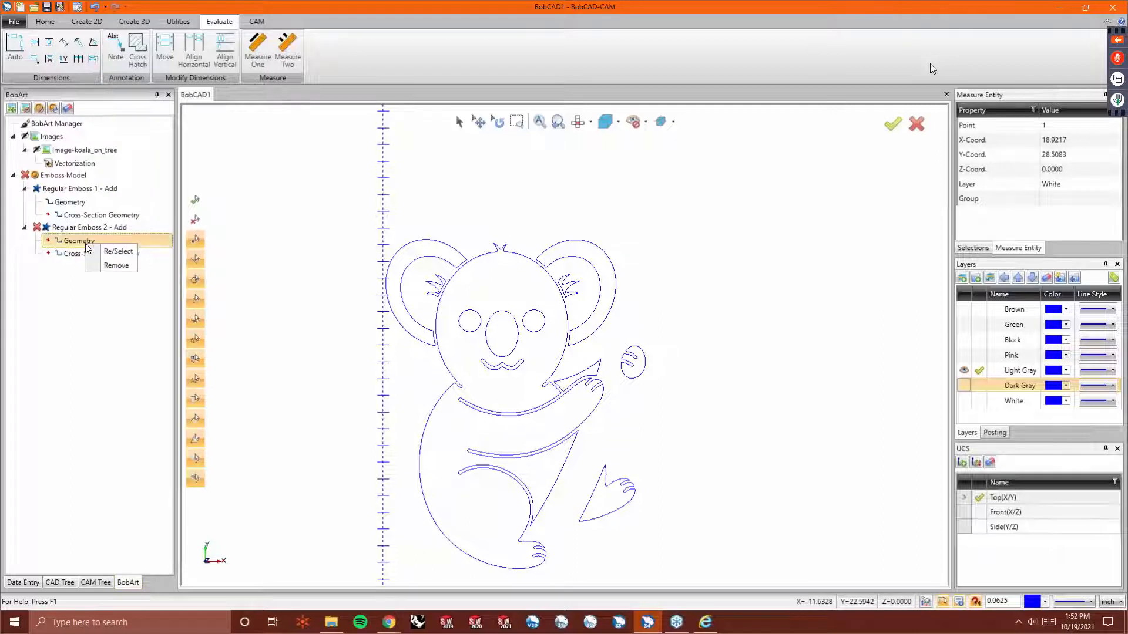
click(118, 251)
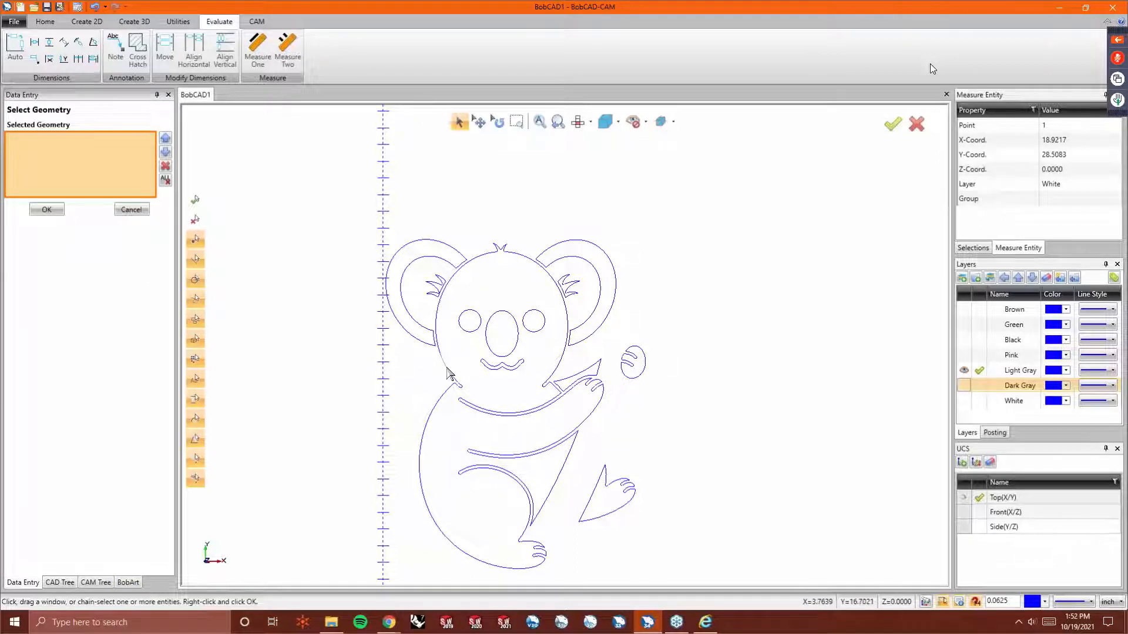
click(448, 372)
click(449, 372)
shift+click(453, 376)
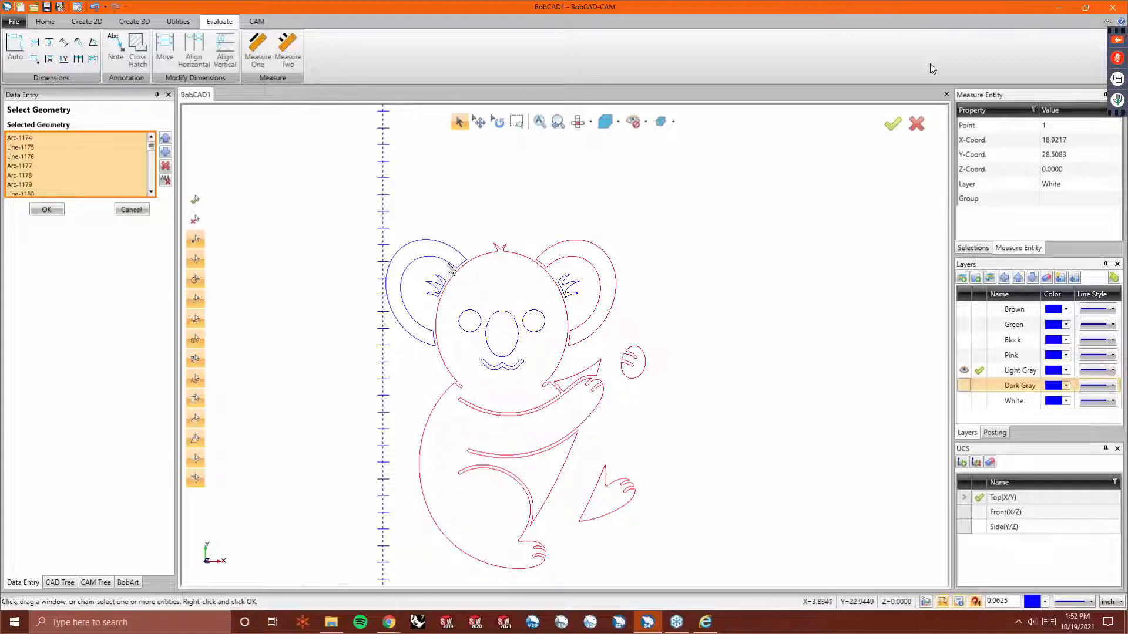
right_click(683, 251)
click(699, 251)
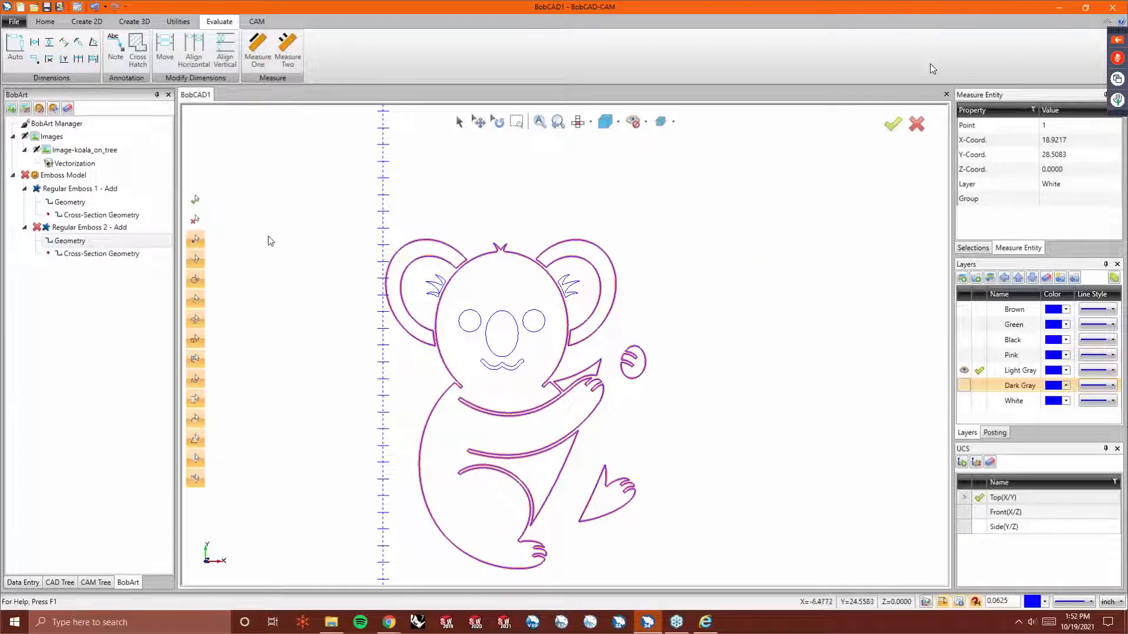
right_click(77, 179)
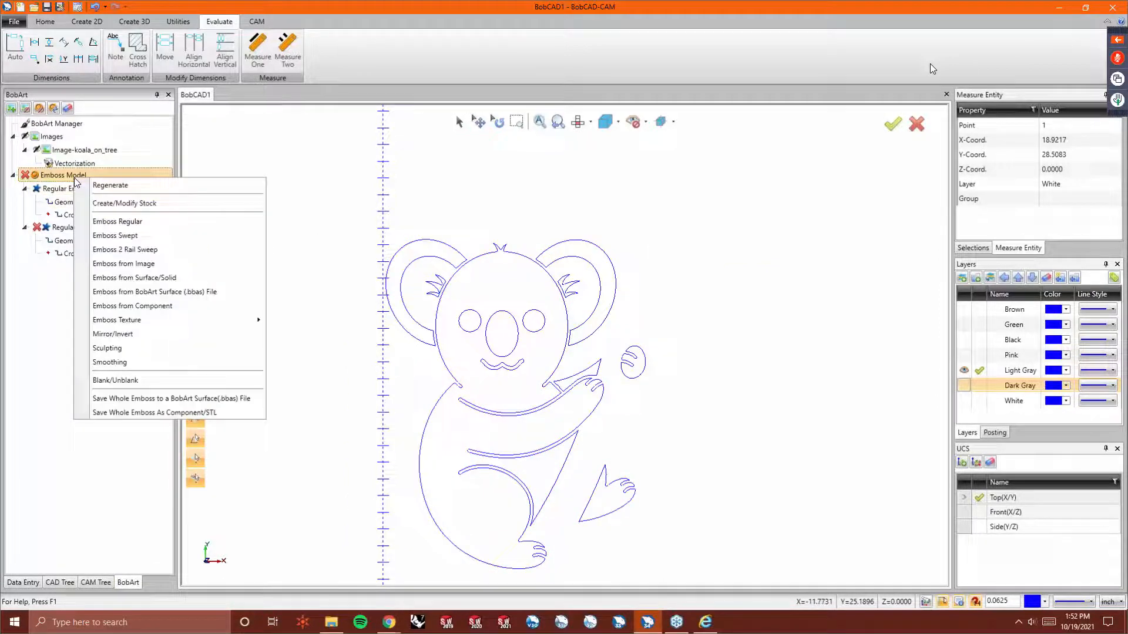
click(108, 186)
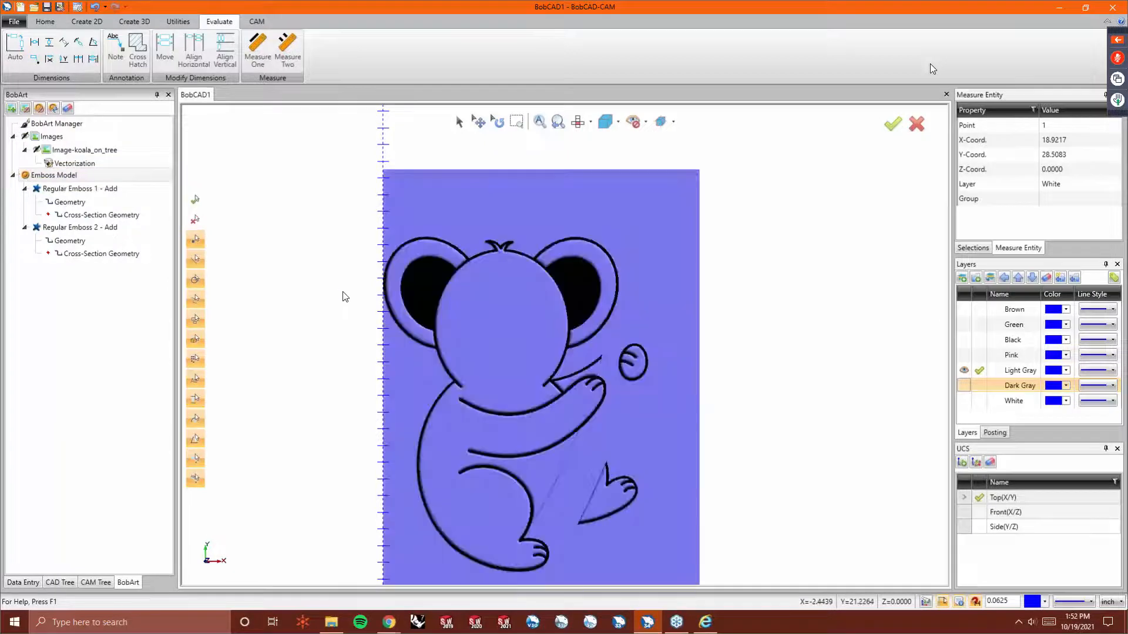
Change the color of Regular Emboss 2 to light gray.
right_click(99, 229)
click(103, 238)
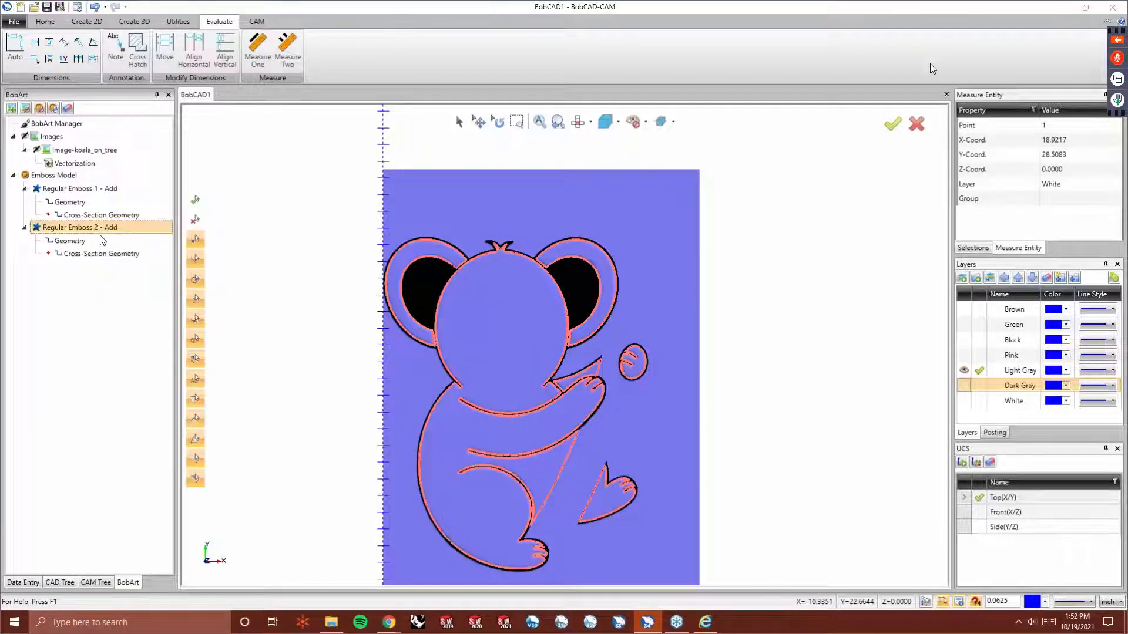
click(641, 167)
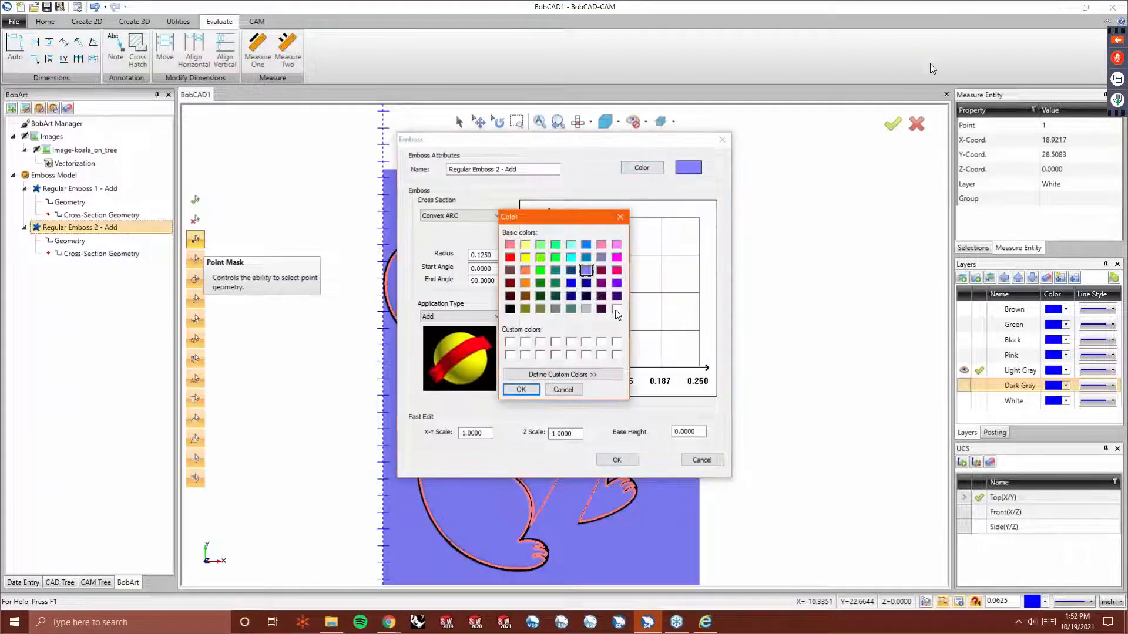
click(586, 309)
click(521, 389)
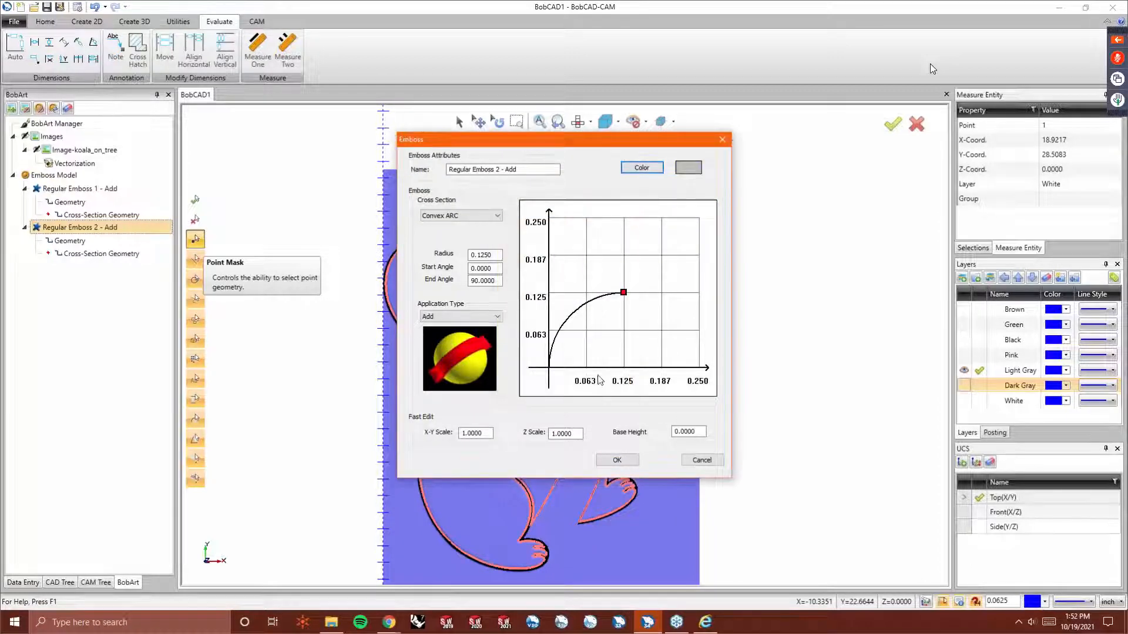
click(617, 459)
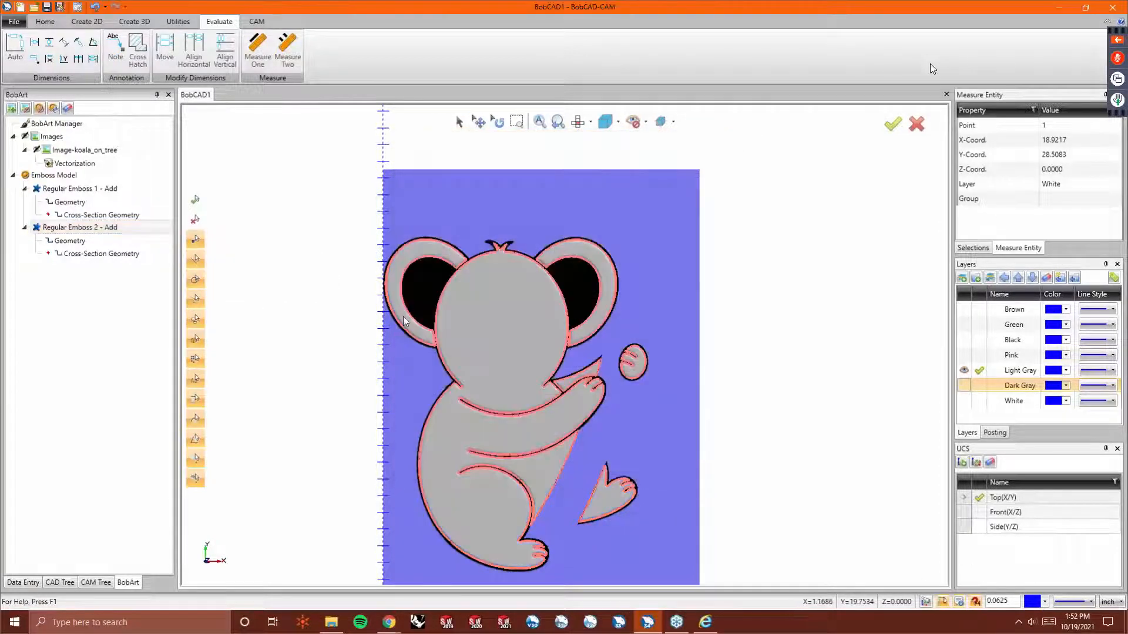
Examine the gray embossed koala body and its black outlines in 3D and from the top view.
click(59, 176)
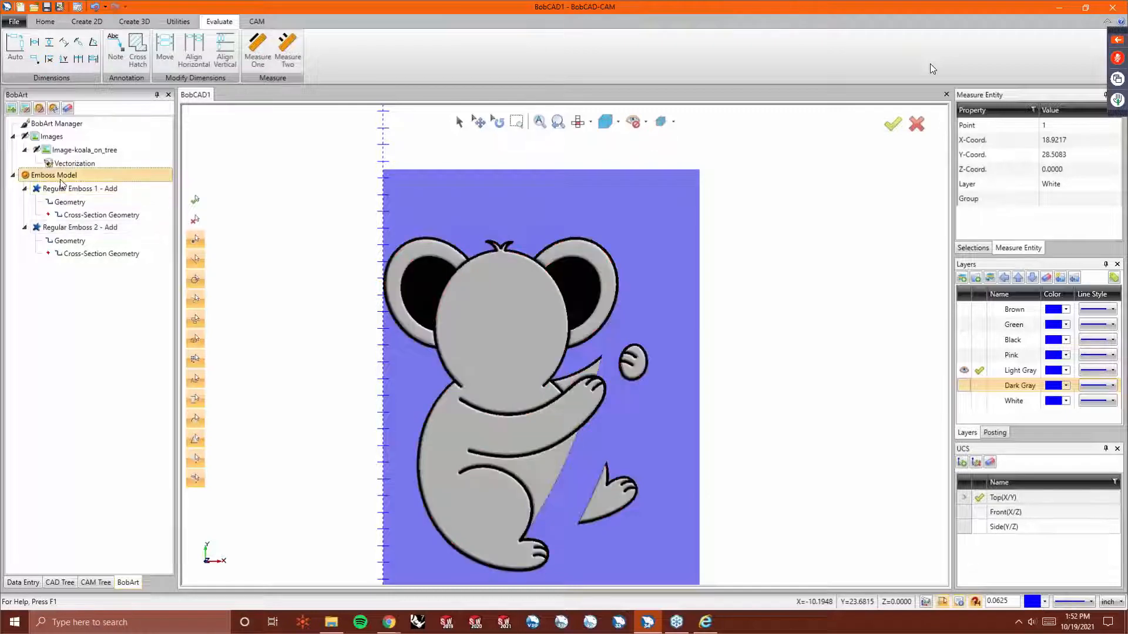
middle_drag(514, 307, 454, 307)
scroll(453, 307, up, 2)
scroll(453, 307, down, 2)
scroll(323, 486, up, 2)
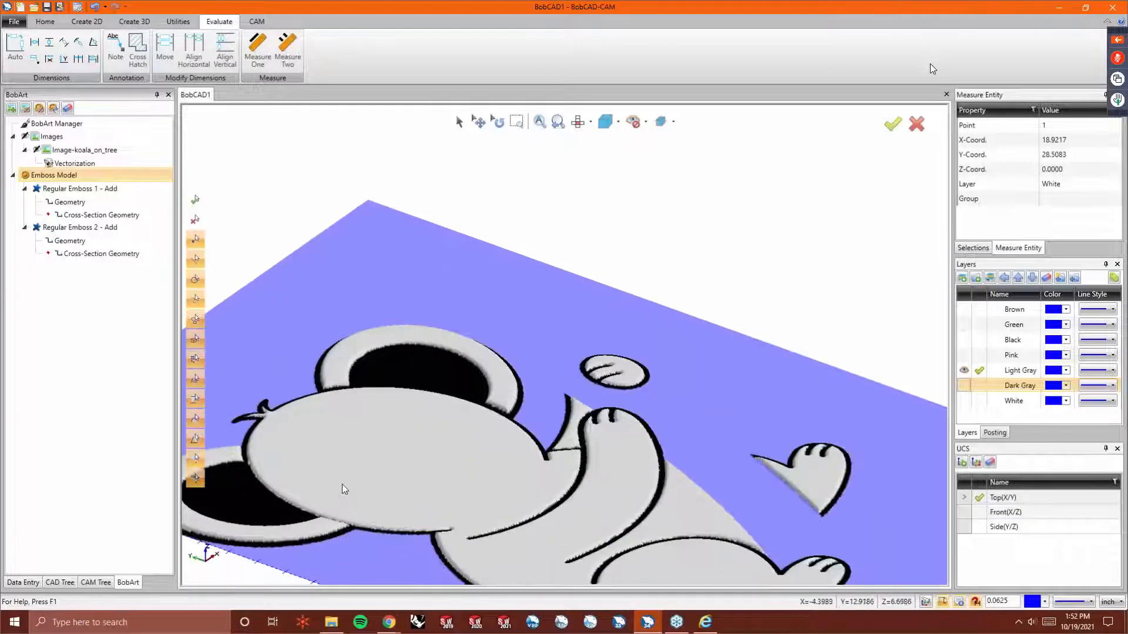
scroll(456, 422, down, 2)
scroll(450, 544, up, 3)
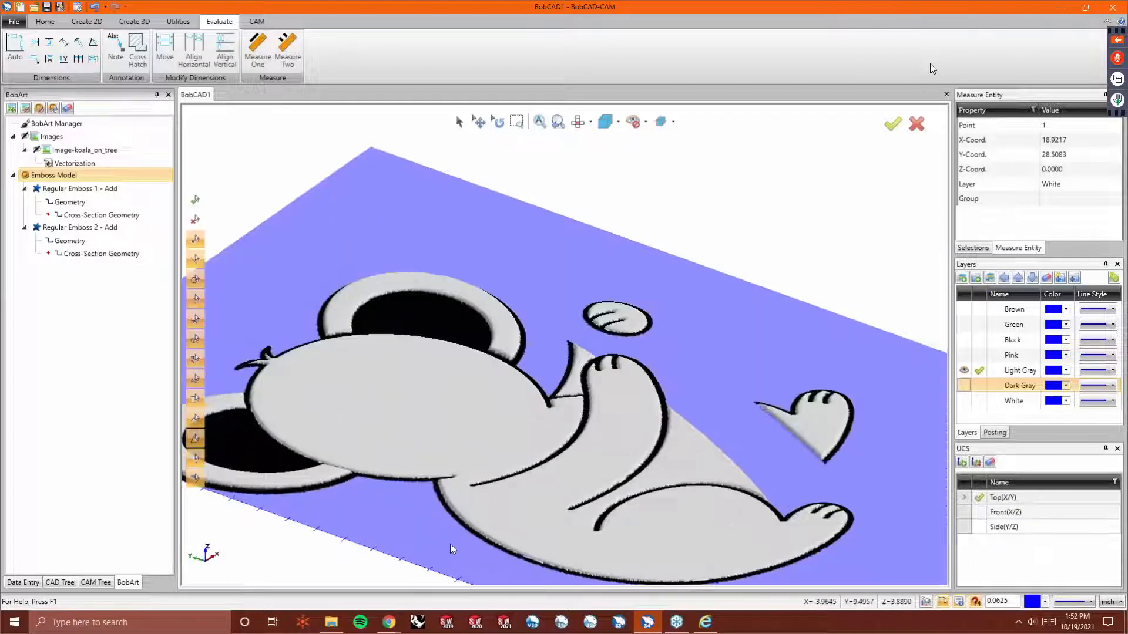
scroll(556, 433, down, 2)
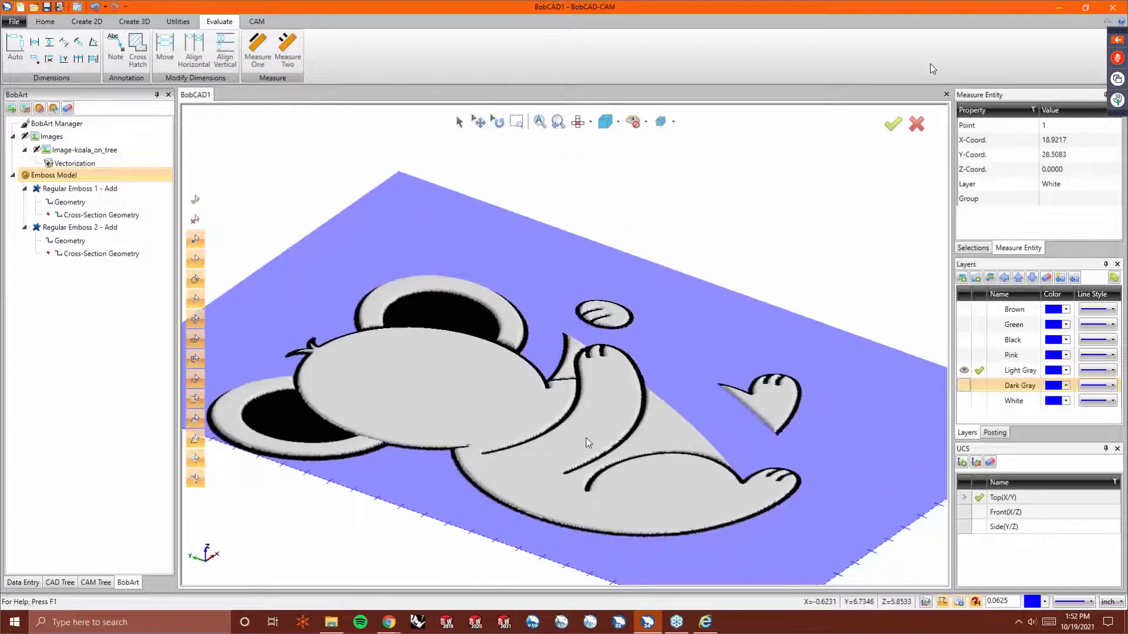
key(t)
scroll(478, 433, down, 4)
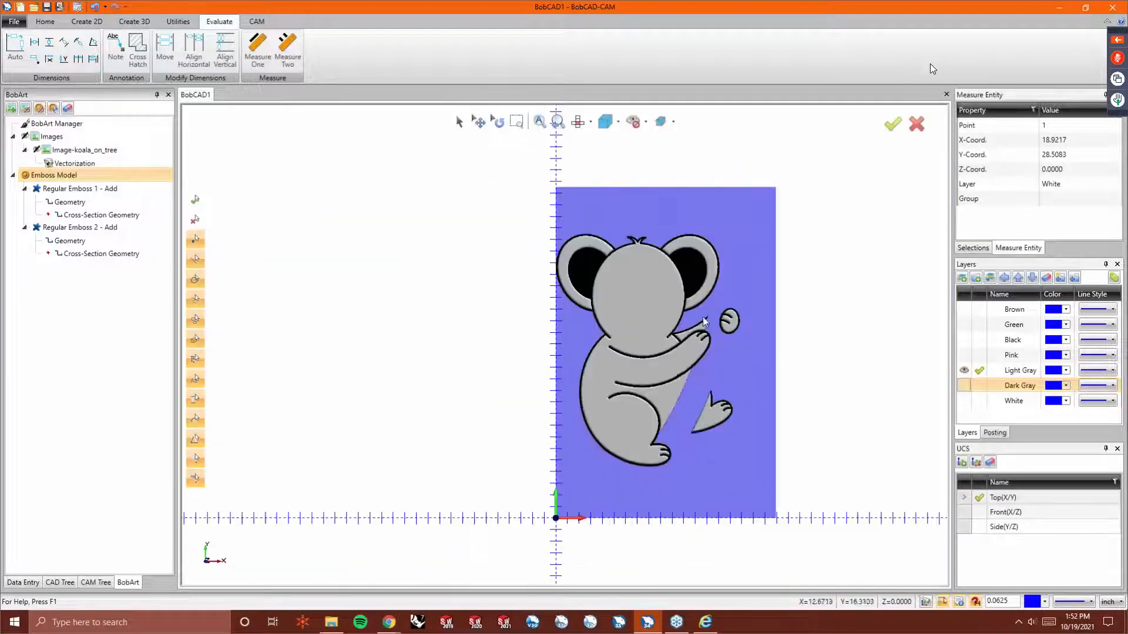
scroll(703, 316, up, 2)
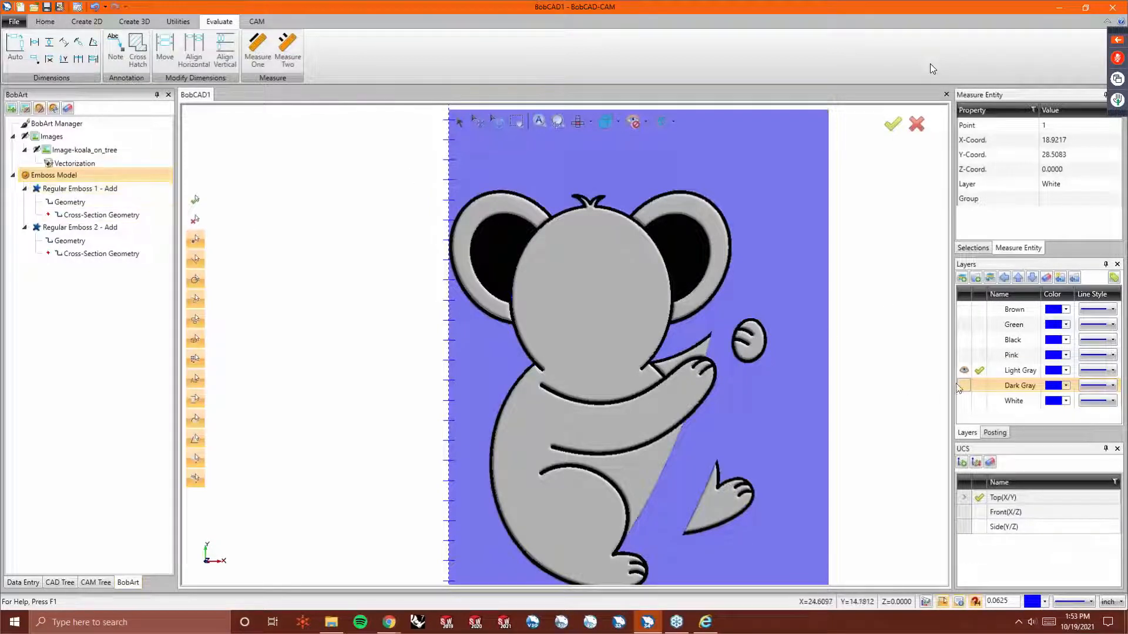
Show the Pink layer and make it active, hide Light Gray, and blank the emboss model to expose the inner ear outlines.
click(965, 355)
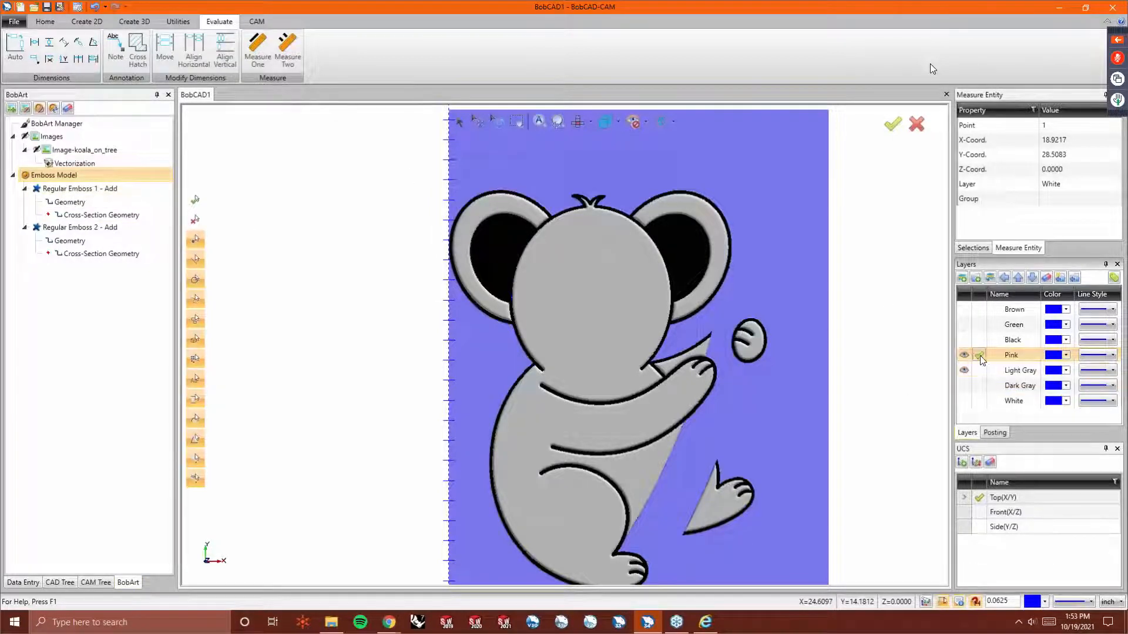
click(978, 354)
click(964, 370)
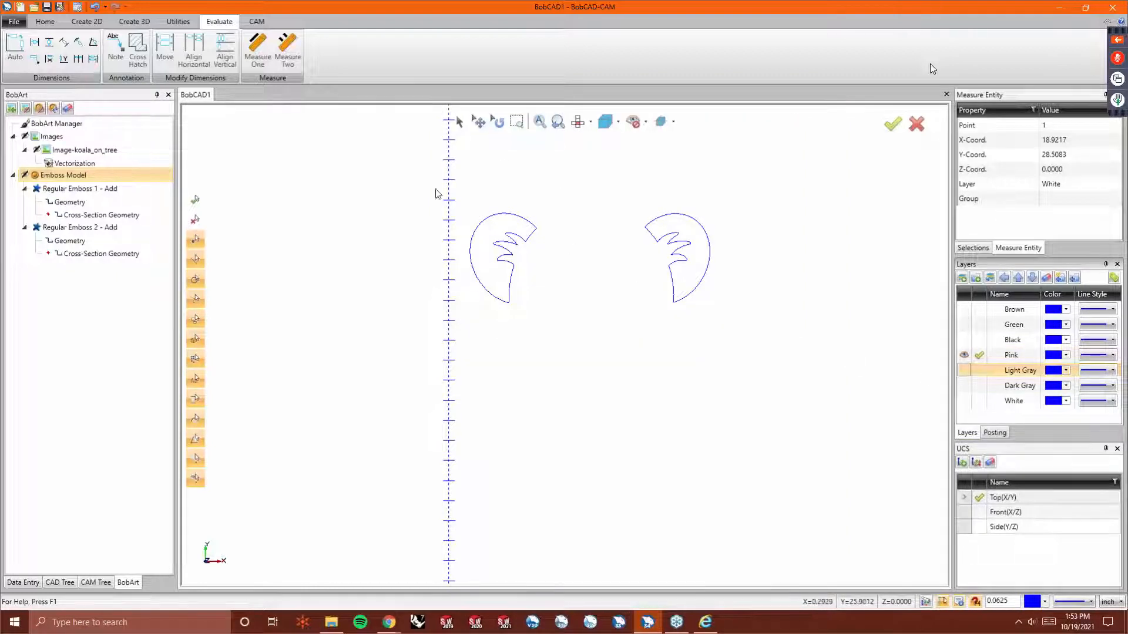
Add a third regular emboss with a Convex Ellipse cross section and the Subtract application type.
right_click(87, 175)
click(120, 219)
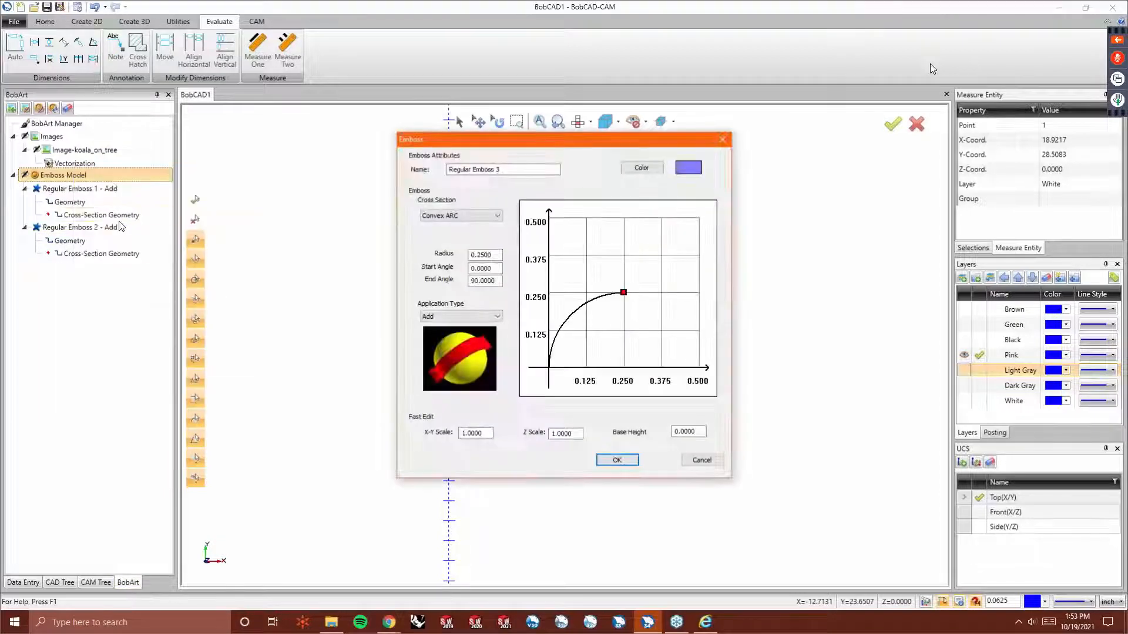
click(470, 216)
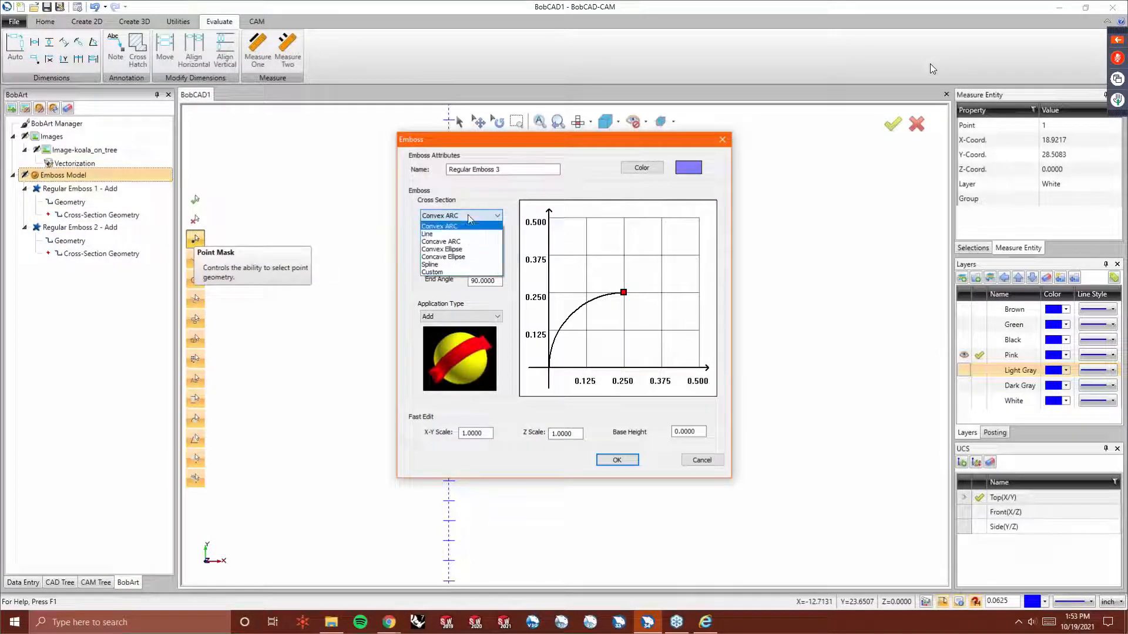
click(459, 257)
click(470, 216)
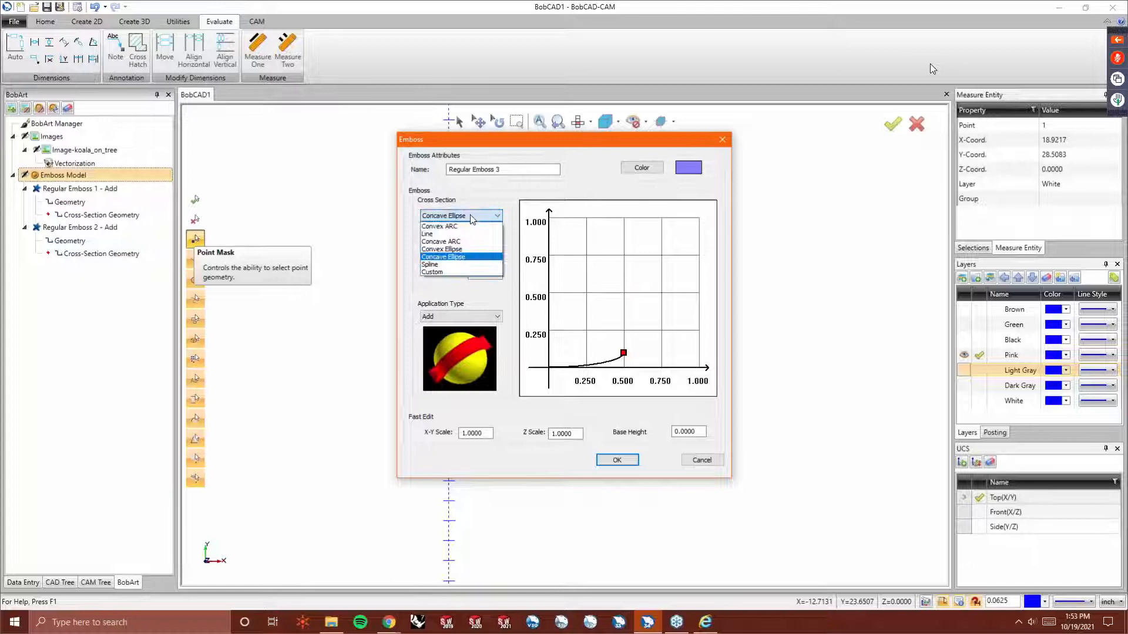
click(463, 249)
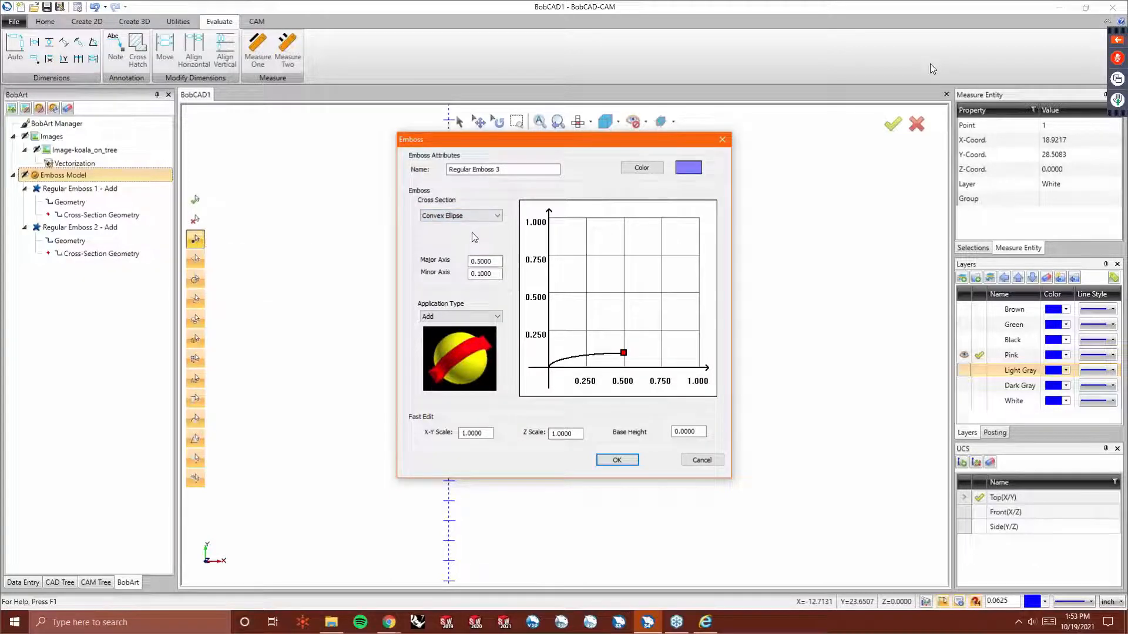
click(476, 317)
click(470, 333)
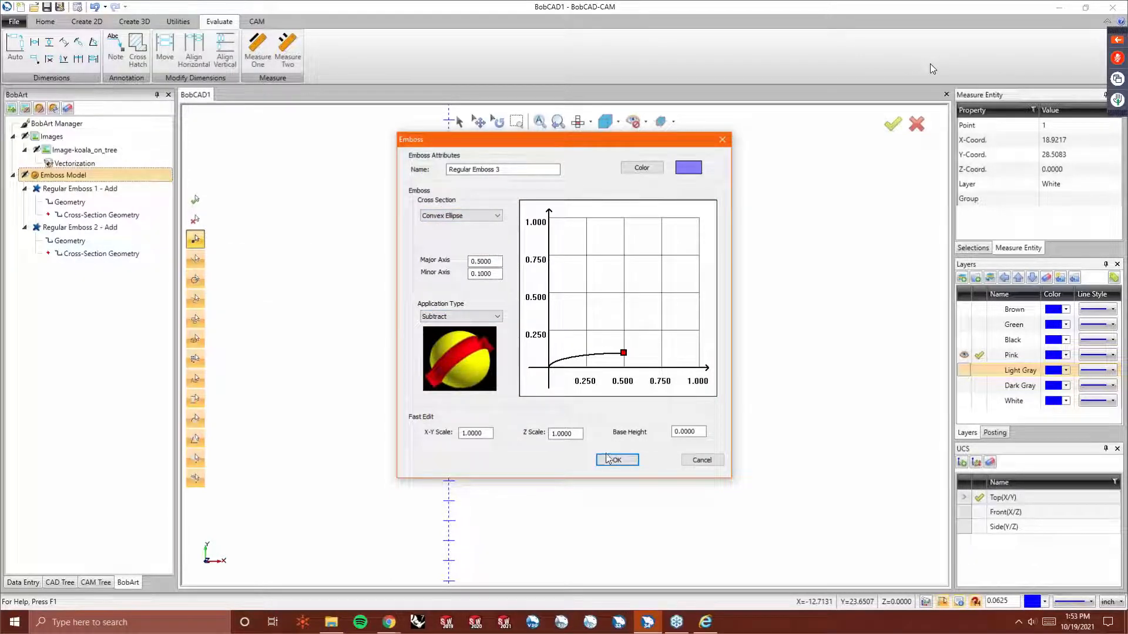
Give the third emboss a pink color and accept its settings.
click(694, 169)
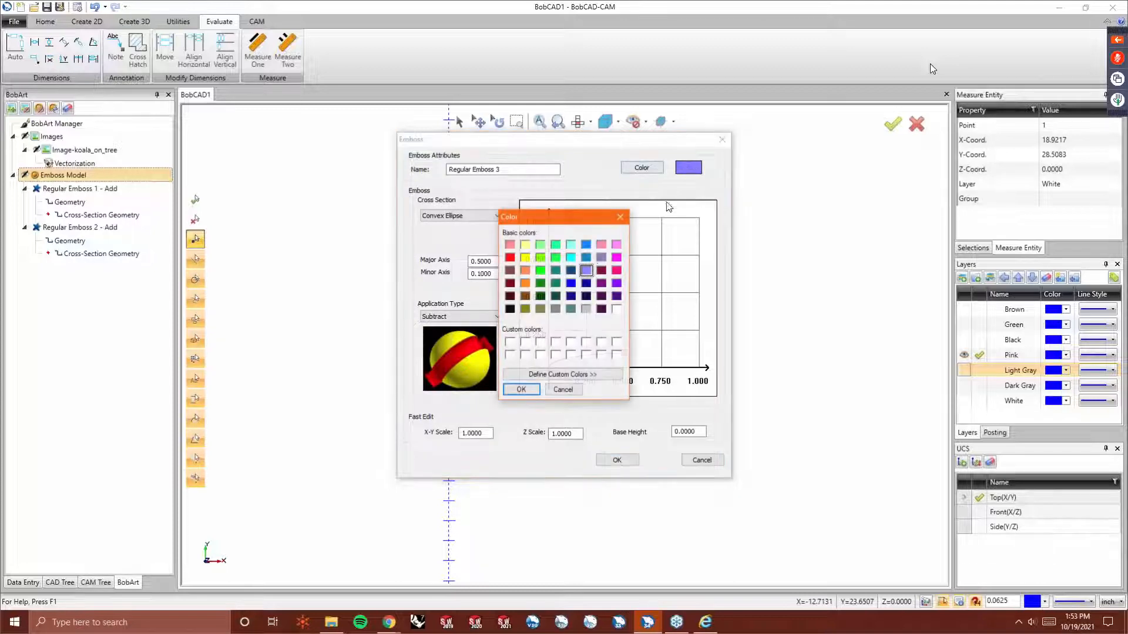
click(602, 245)
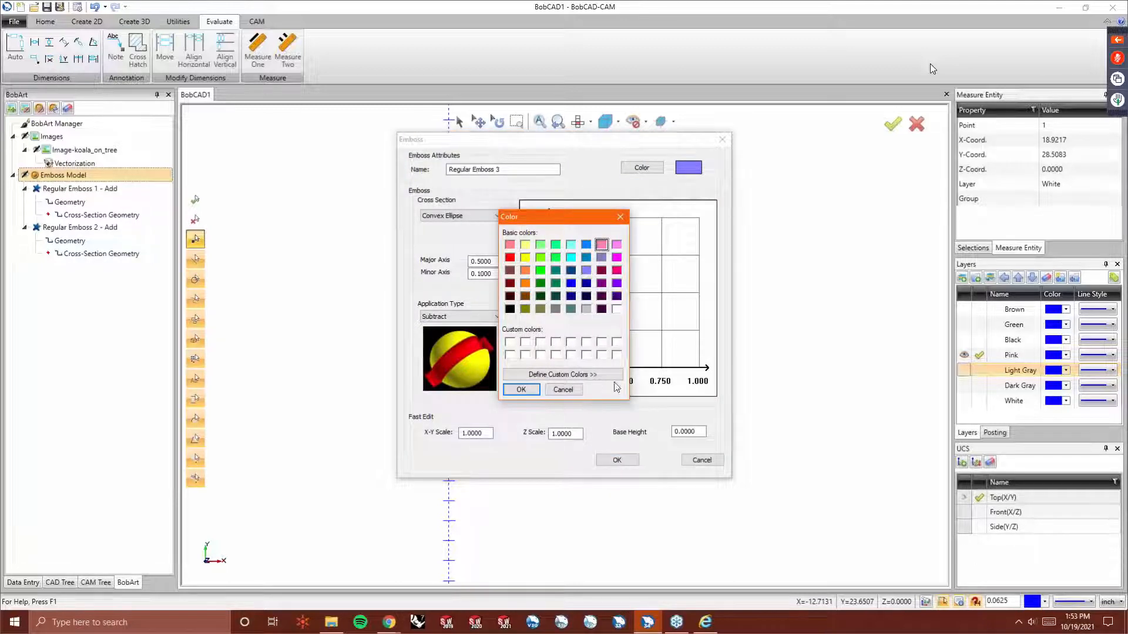
click(521, 390)
click(618, 460)
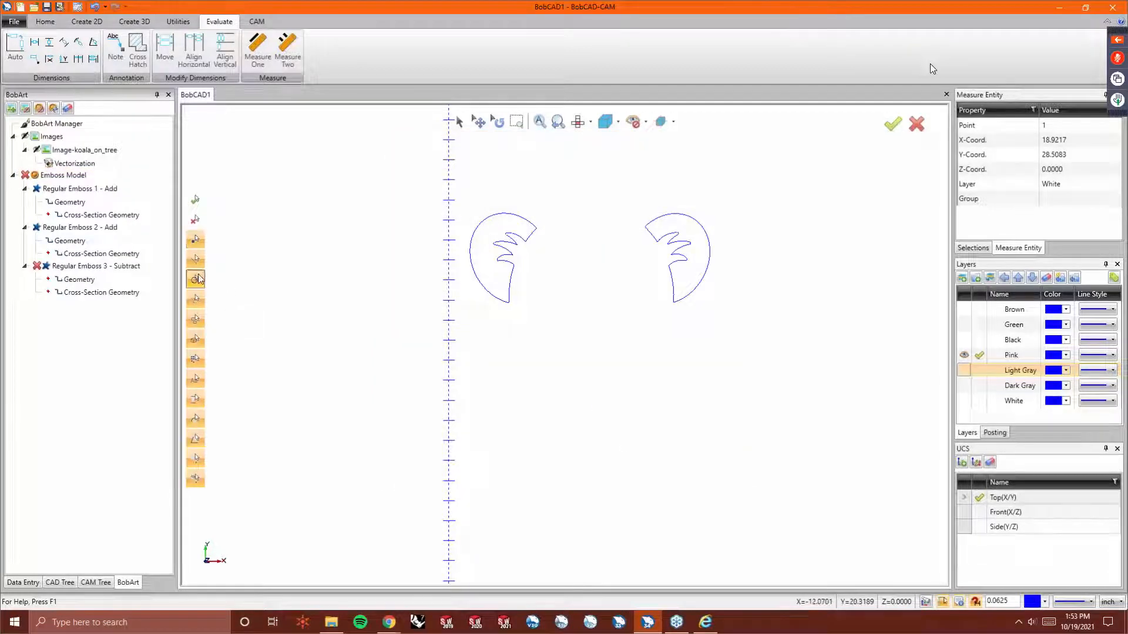
Assign both inner ear outlines as the third emboss's geometry, and regenerate the emboss model.
right_click(79, 281)
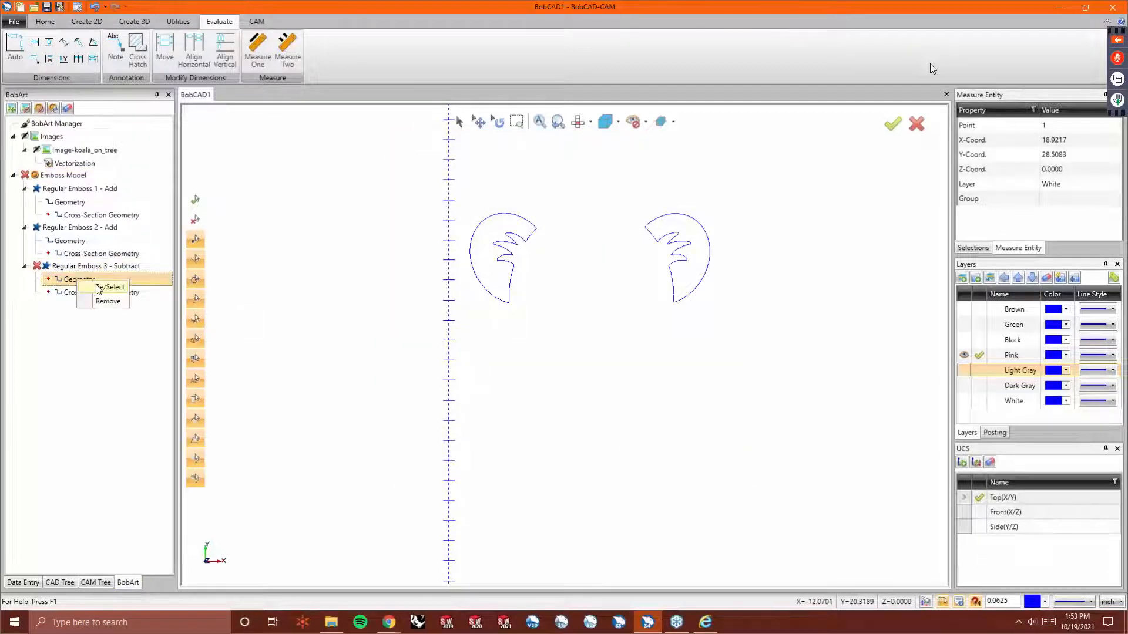
click(106, 287)
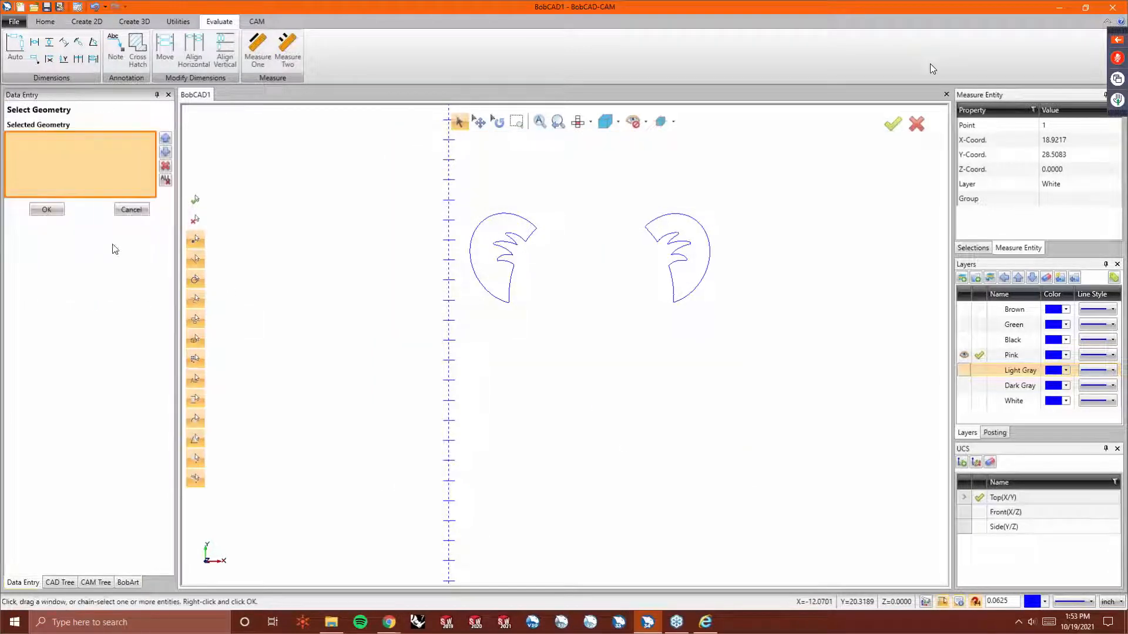
click(473, 246)
click(683, 222)
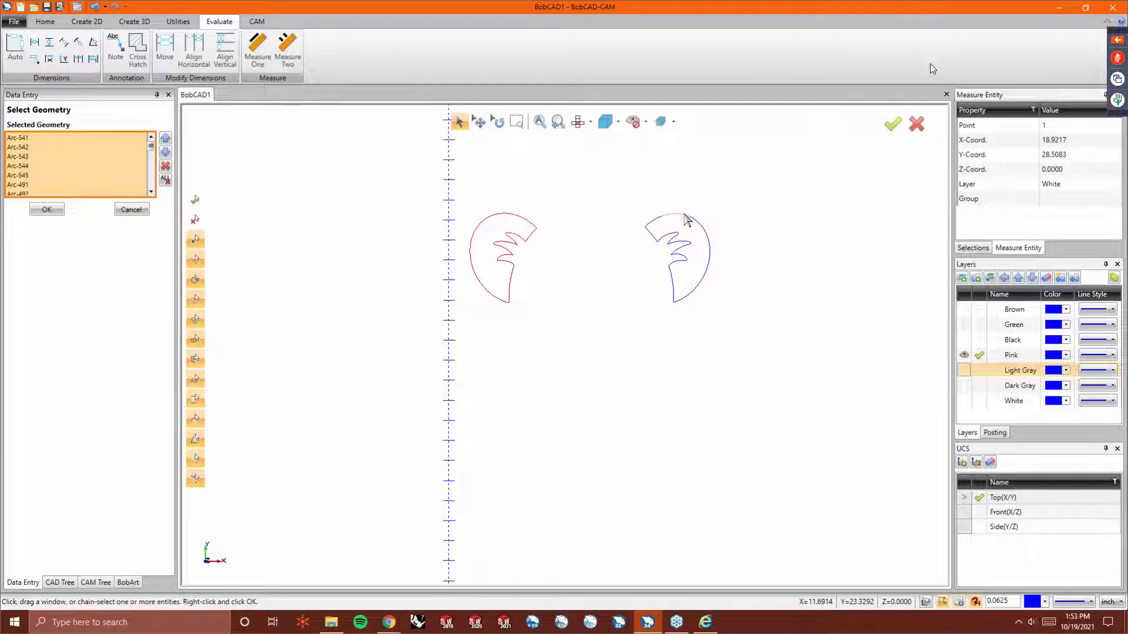
right_click(279, 188)
click(299, 189)
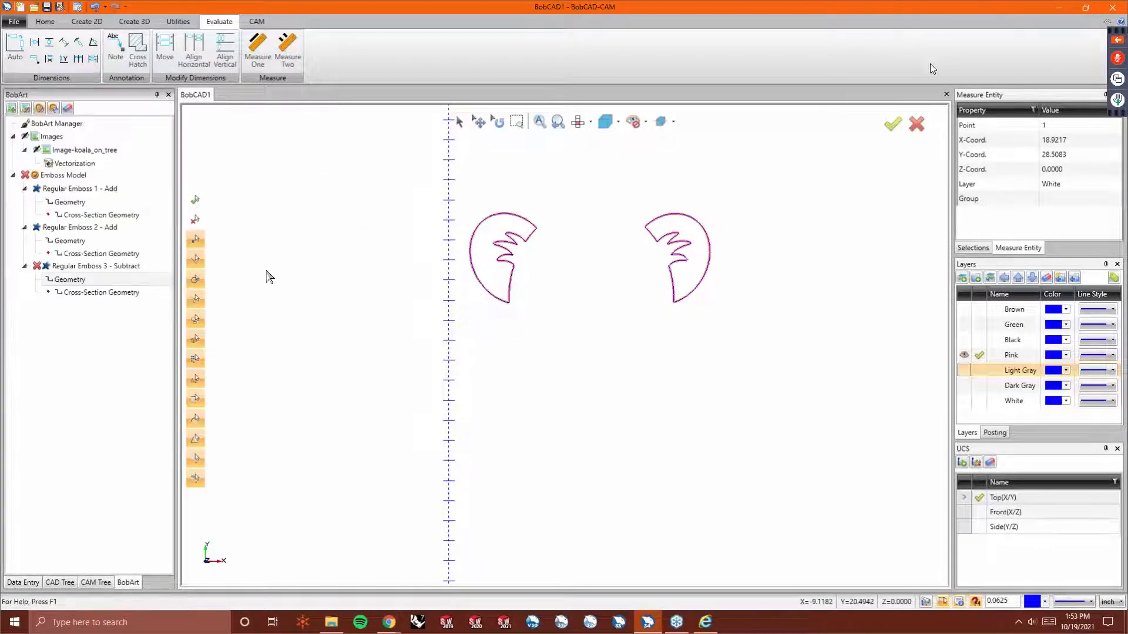
right_click(71, 176)
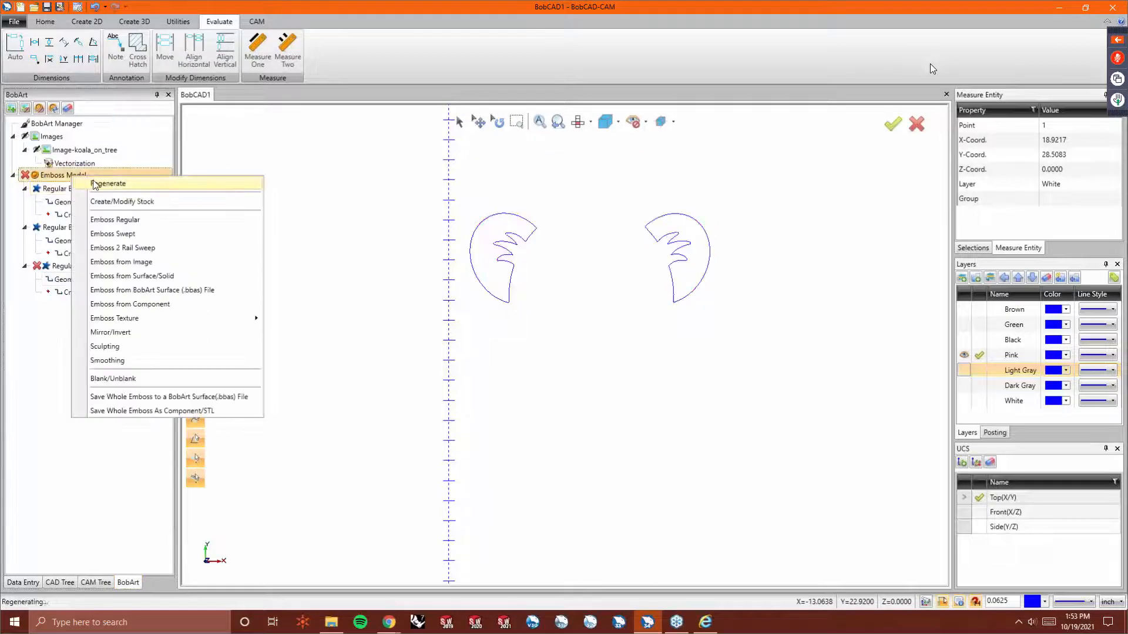
click(103, 181)
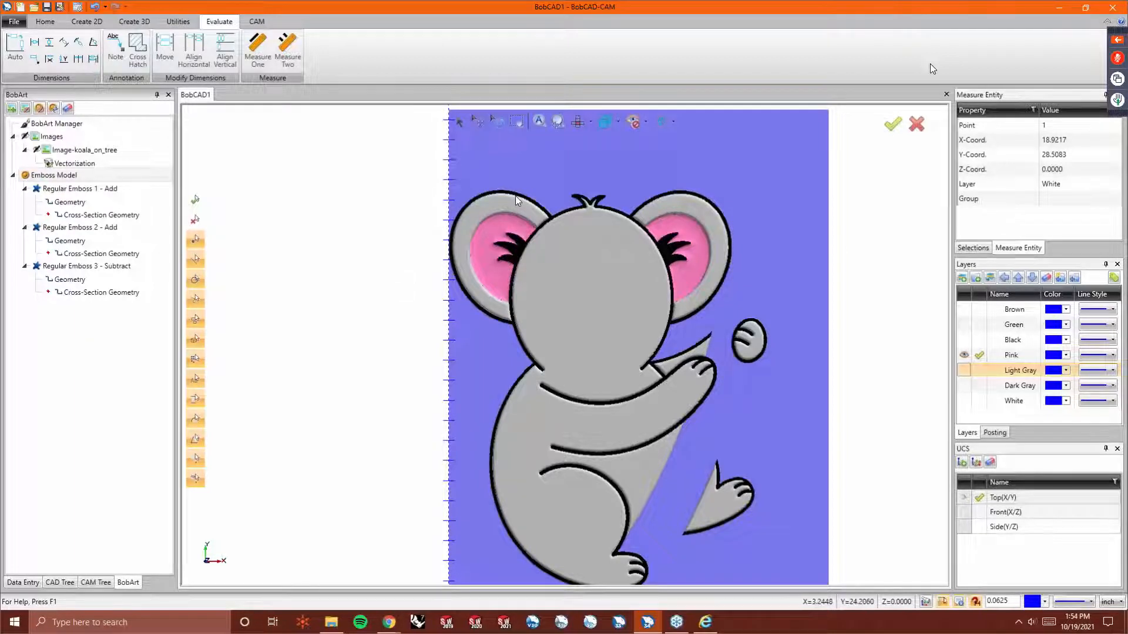
Examine the subtracted pink inner ears in 3D, and return to the top view.
middle_drag(516, 200, 558, 282)
scroll(483, 323, up, 5)
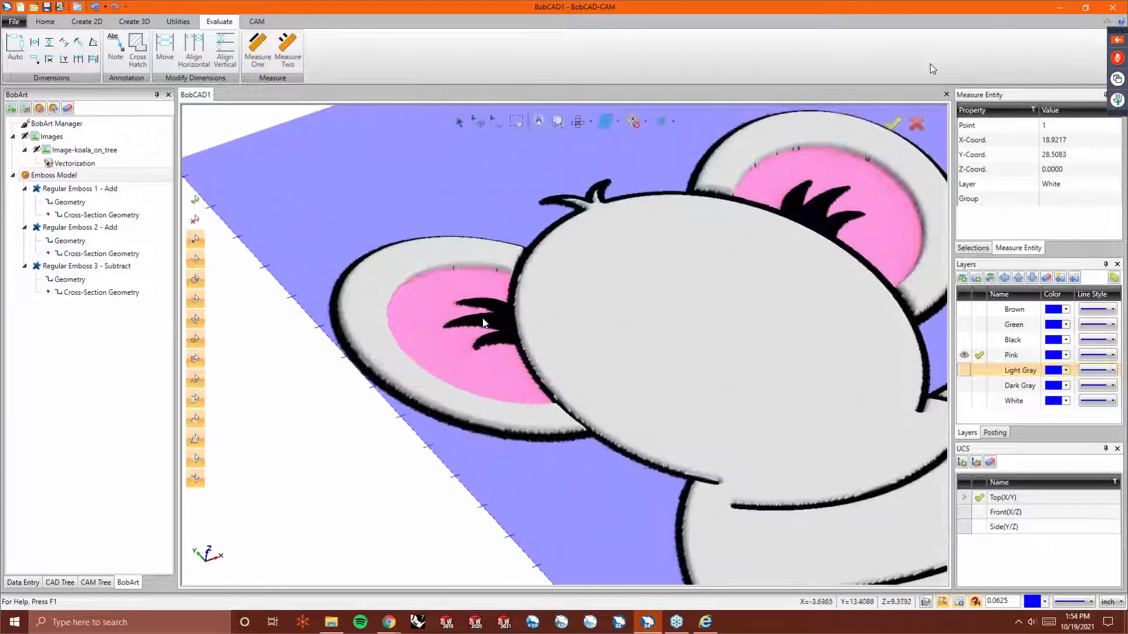
middle_drag(464, 265, 699, 251)
key(t)
scroll(515, 314, down, 6)
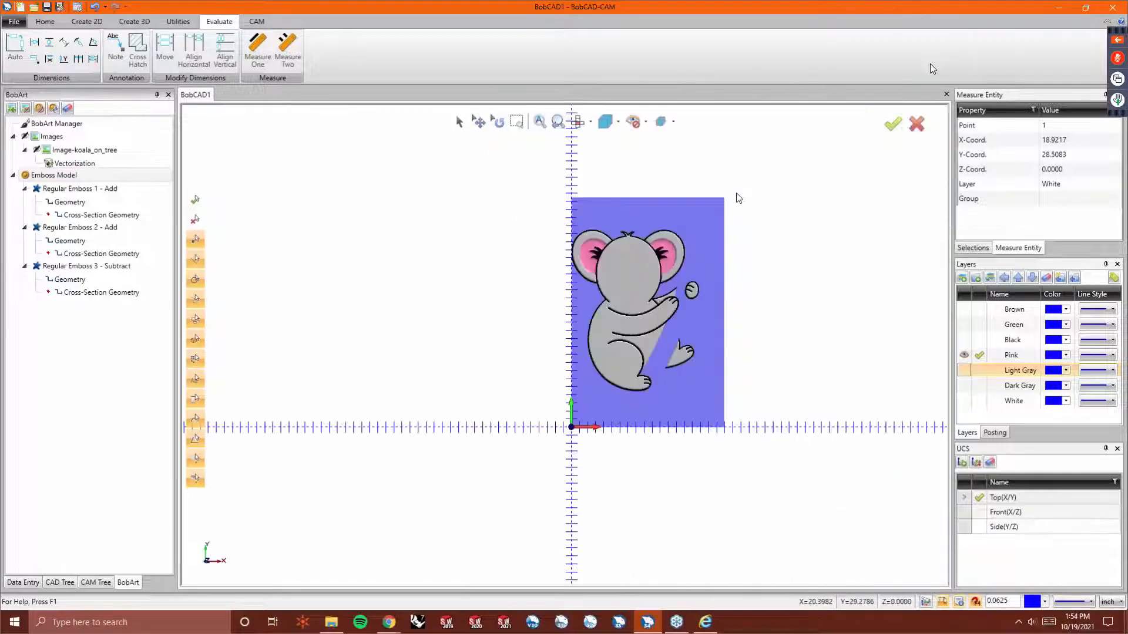
scroll(735, 195, up, 6)
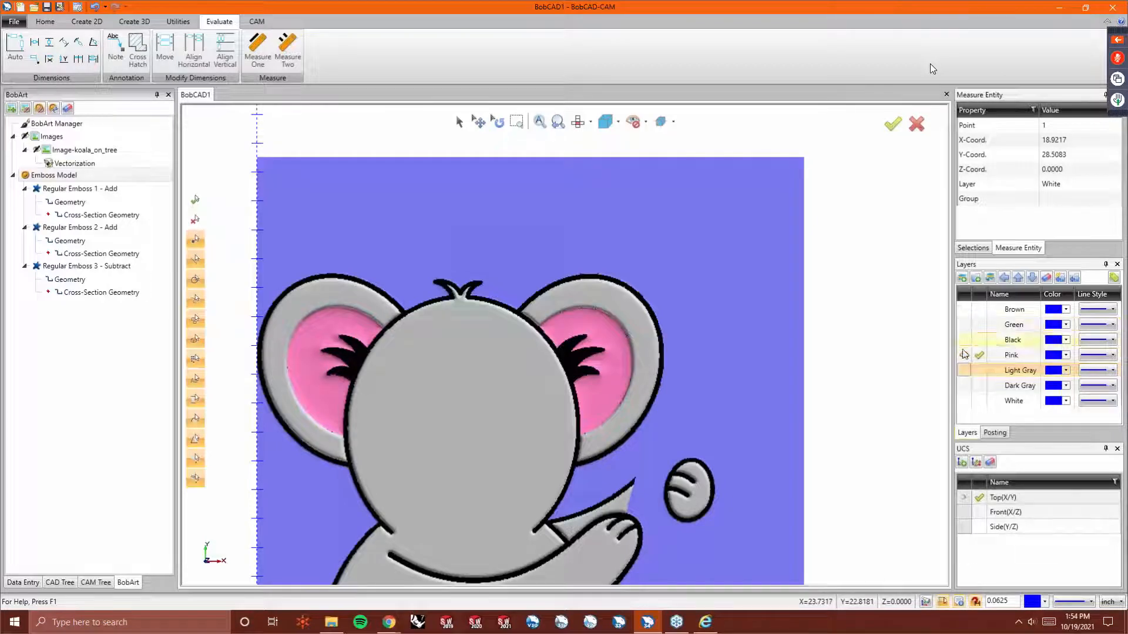
Show only the Light Gray layer with the ear tuft outlines, make it the active layer, and hide the emboss model.
click(963, 401)
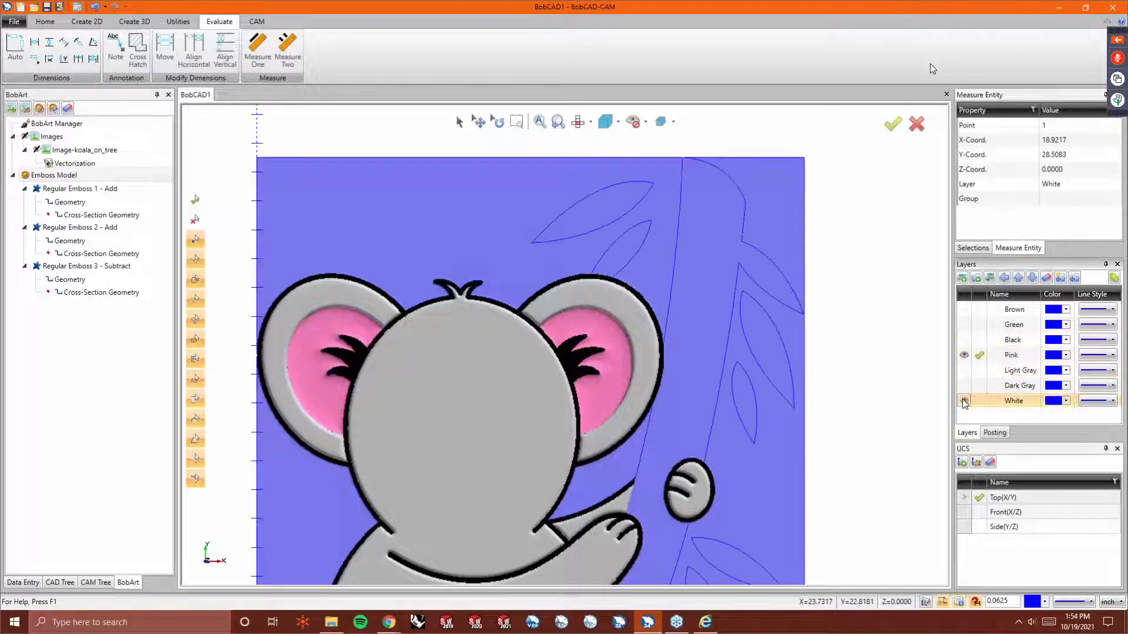
click(977, 400)
click(963, 355)
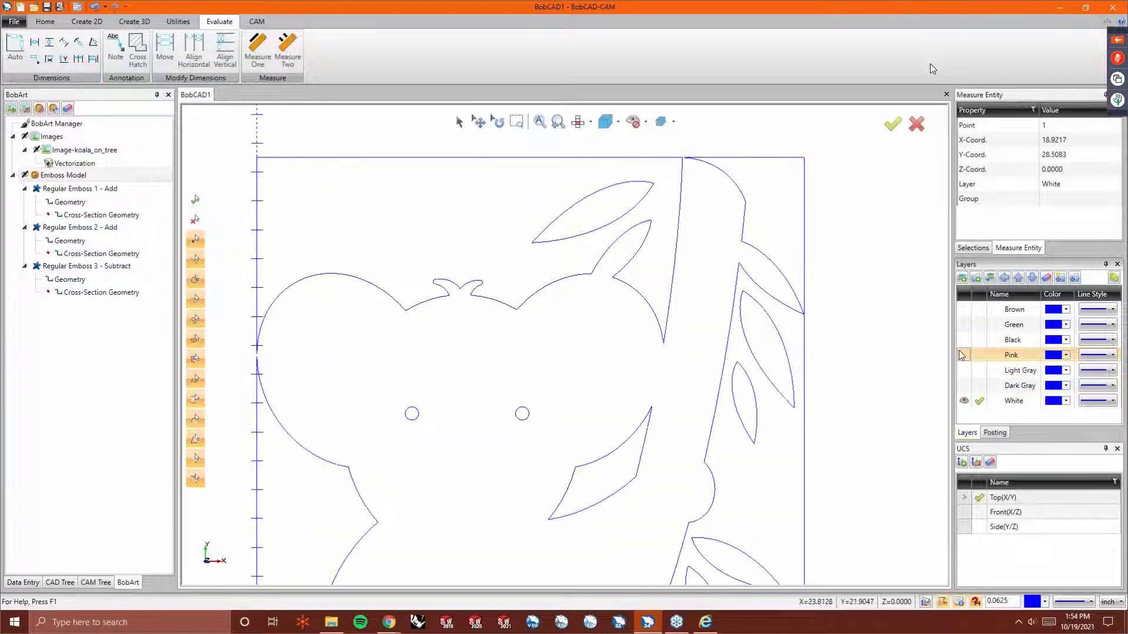
click(965, 341)
click(965, 341)
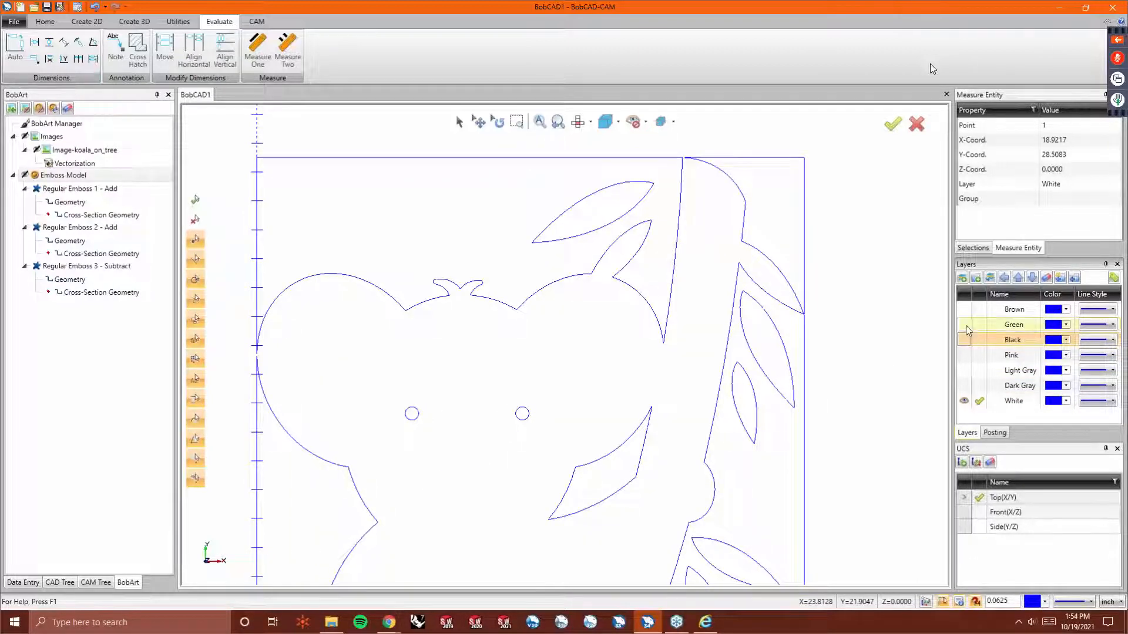
click(964, 325)
click(966, 356)
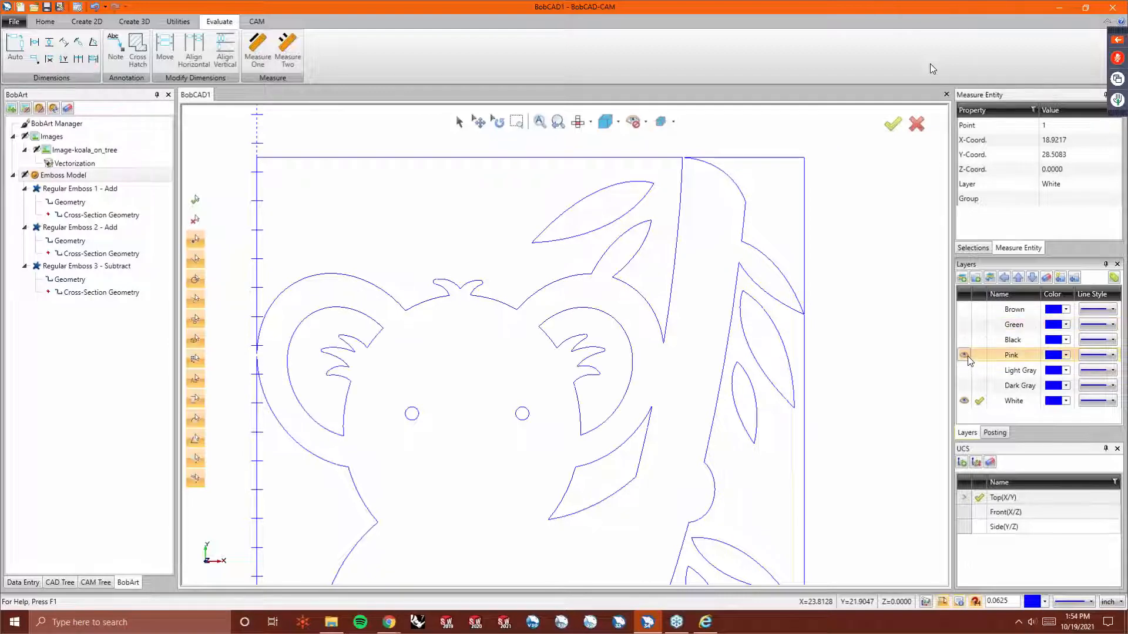
click(965, 355)
click(964, 370)
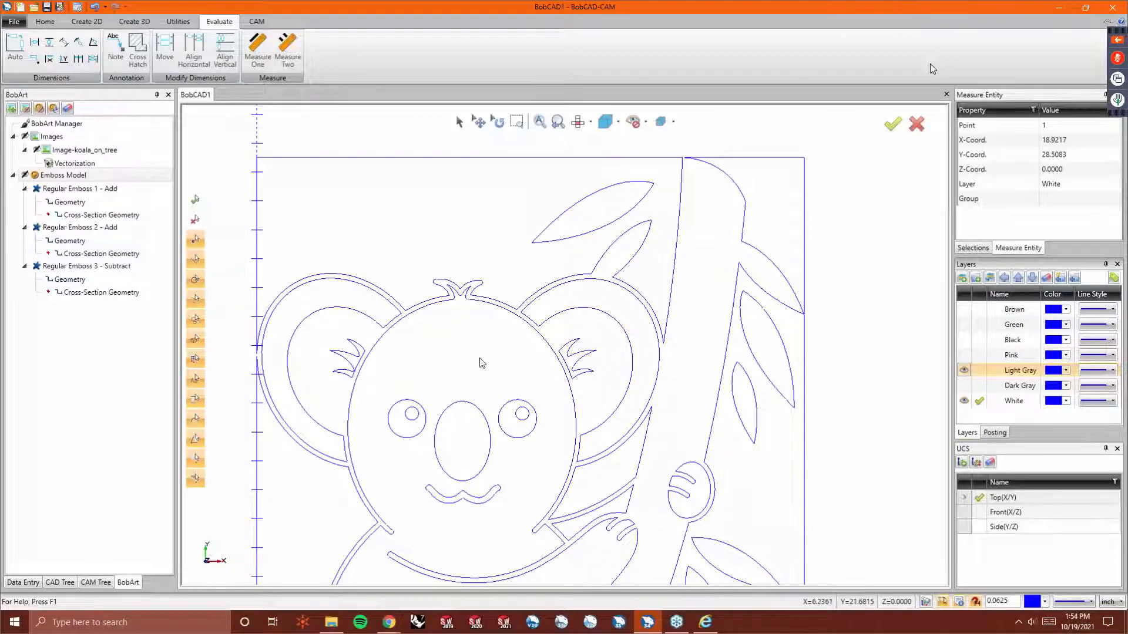
click(965, 402)
click(964, 403)
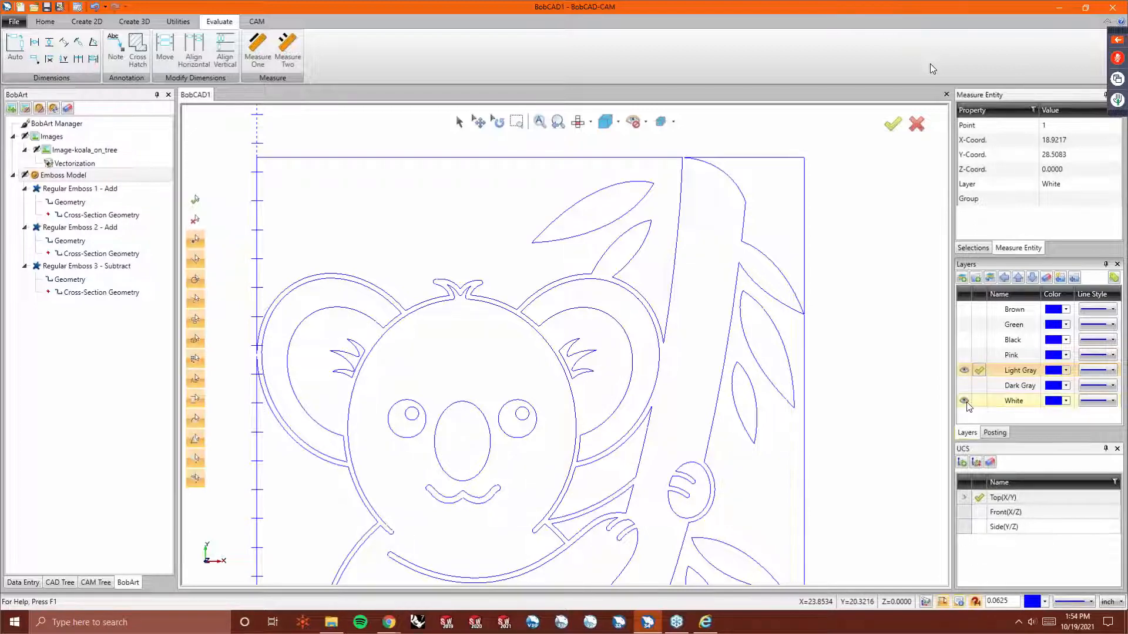
Add a fourth regular emboss with a Convex Ellipse cross section and the Add application type.
right_click(66, 176)
click(103, 180)
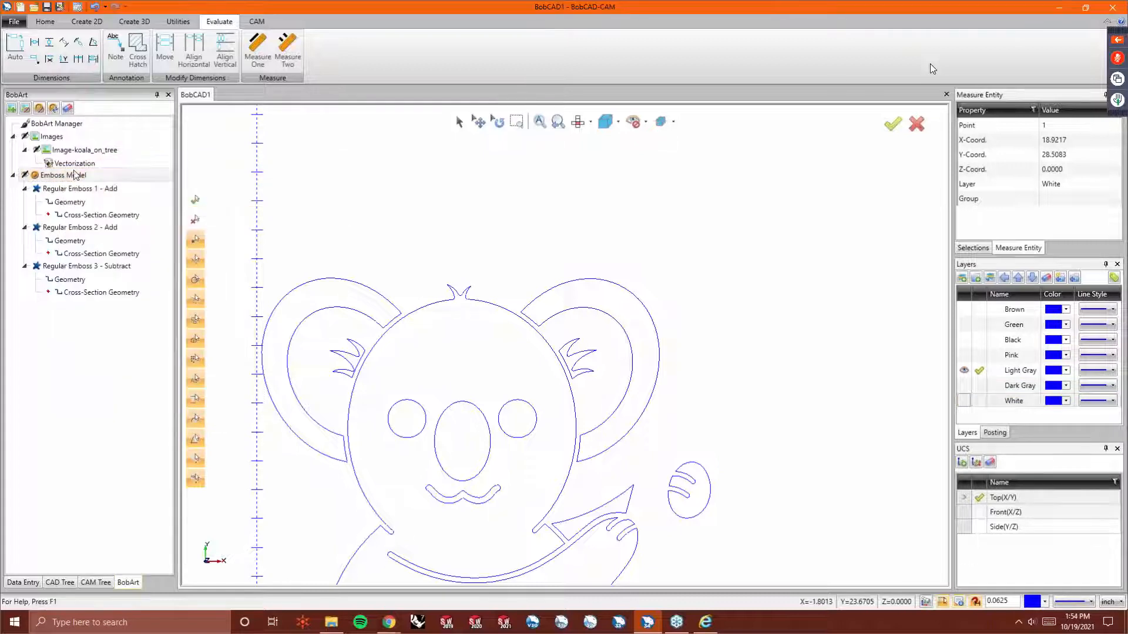
right_click(74, 175)
click(125, 215)
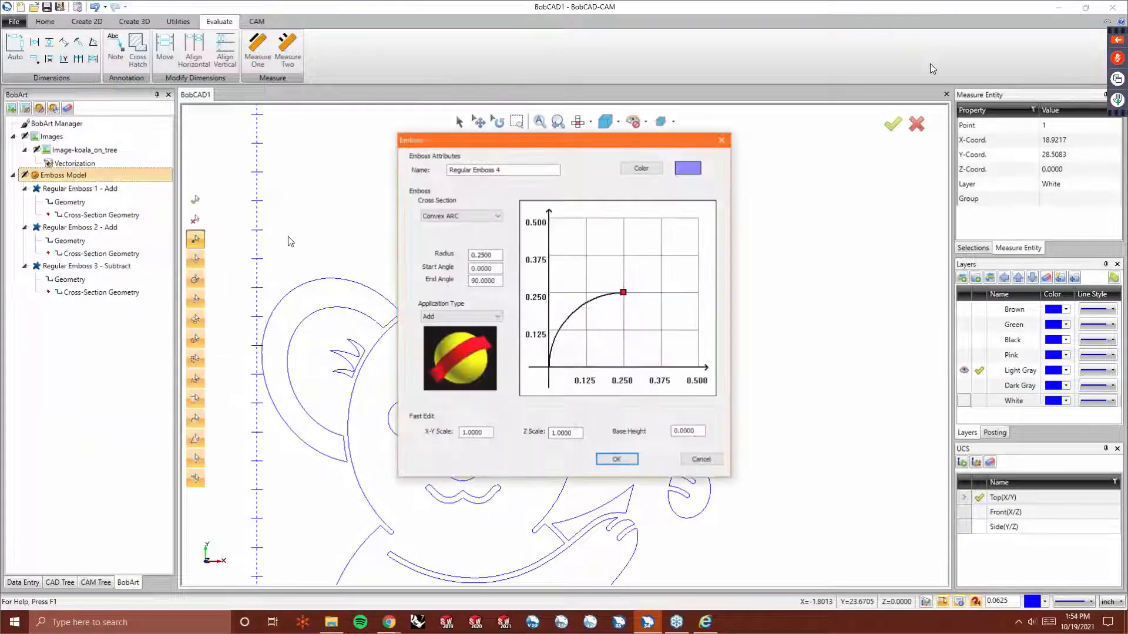
click(483, 215)
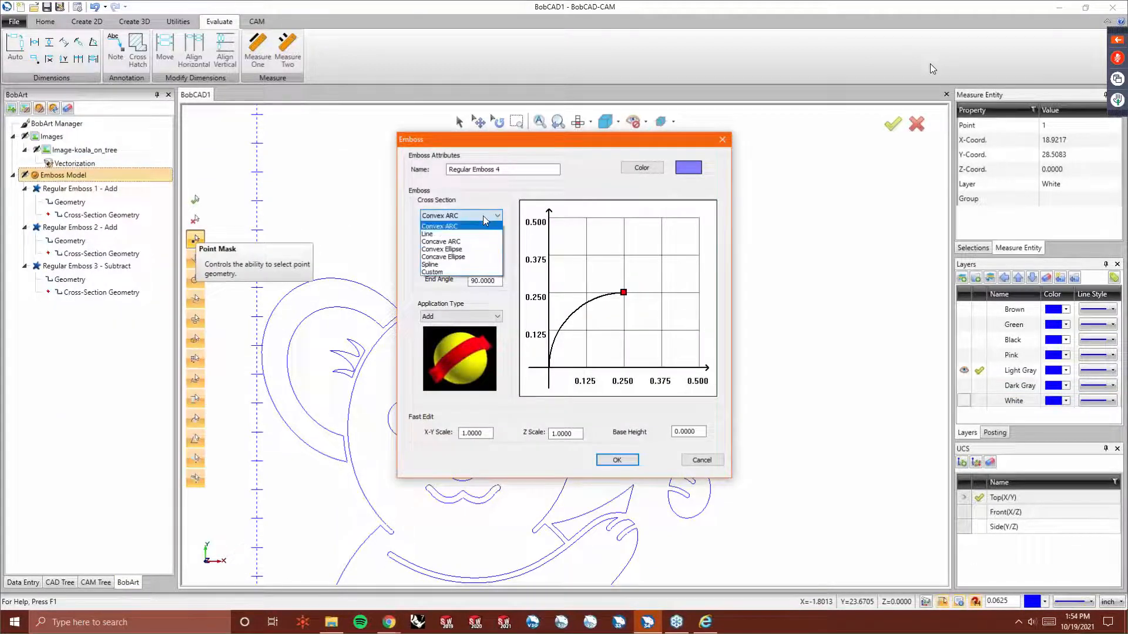
click(469, 249)
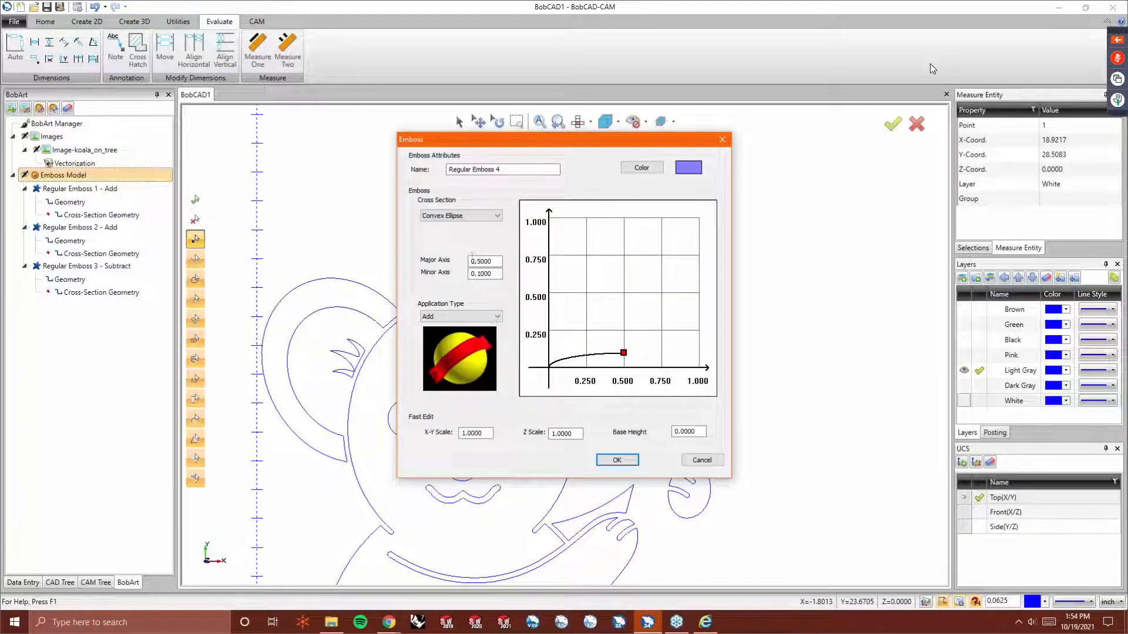
click(618, 460)
Assign the hair tuft outlines in both ears as the fourth emboss's geometry, and regenerate the emboss model.
right_click(89, 330)
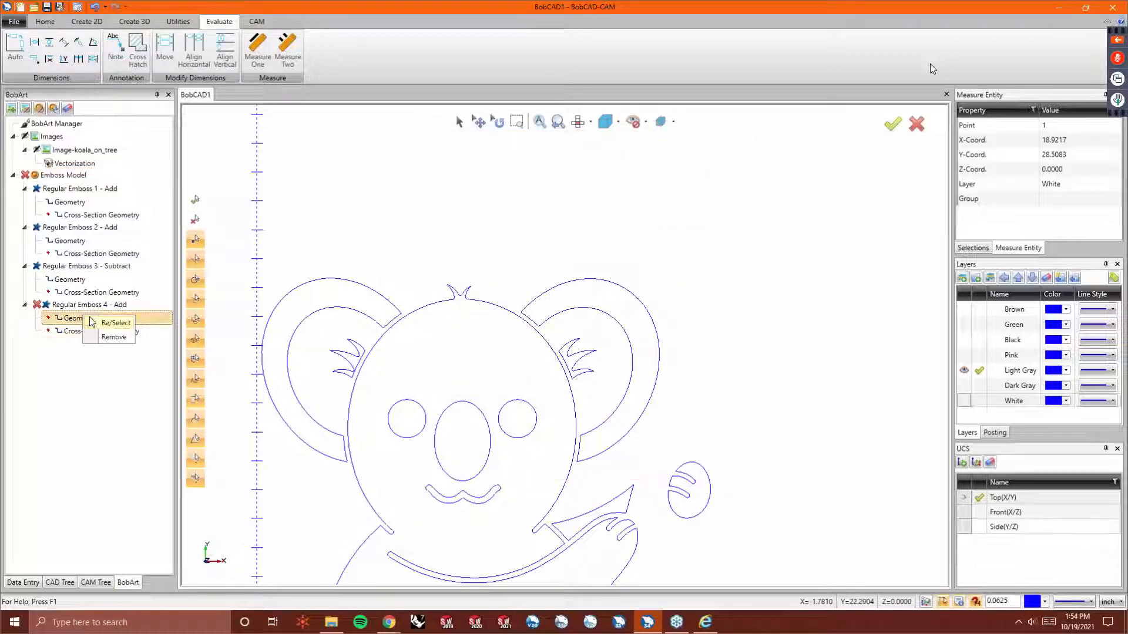
click(104, 322)
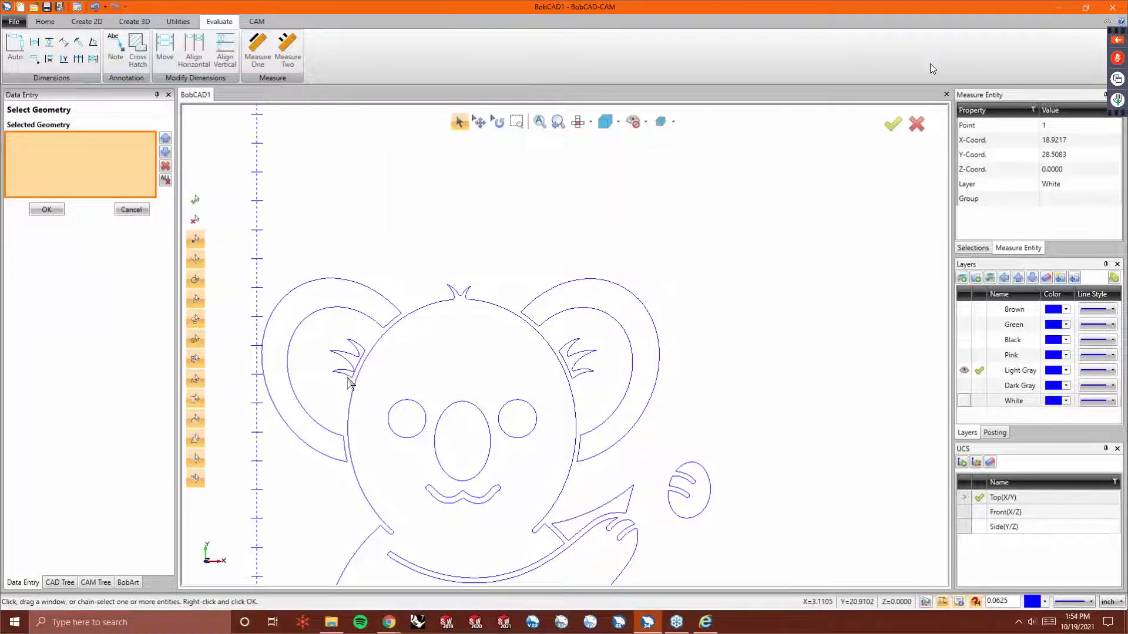
shift+click(350, 377)
shift+click(574, 377)
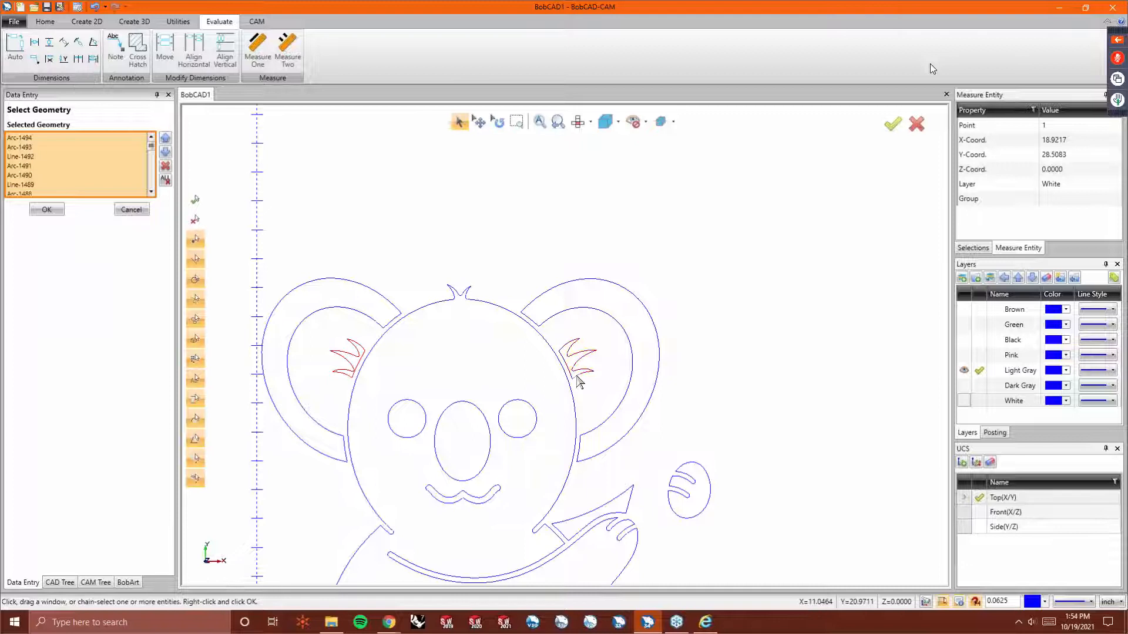
right_click(408, 219)
click(416, 223)
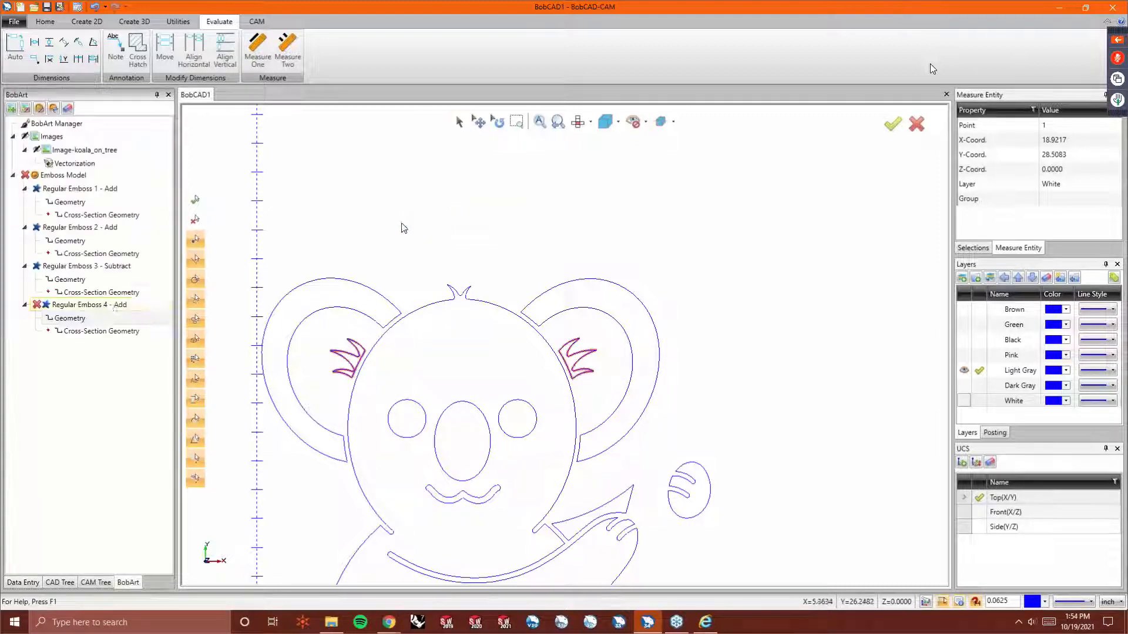
right_click(57, 180)
click(76, 187)
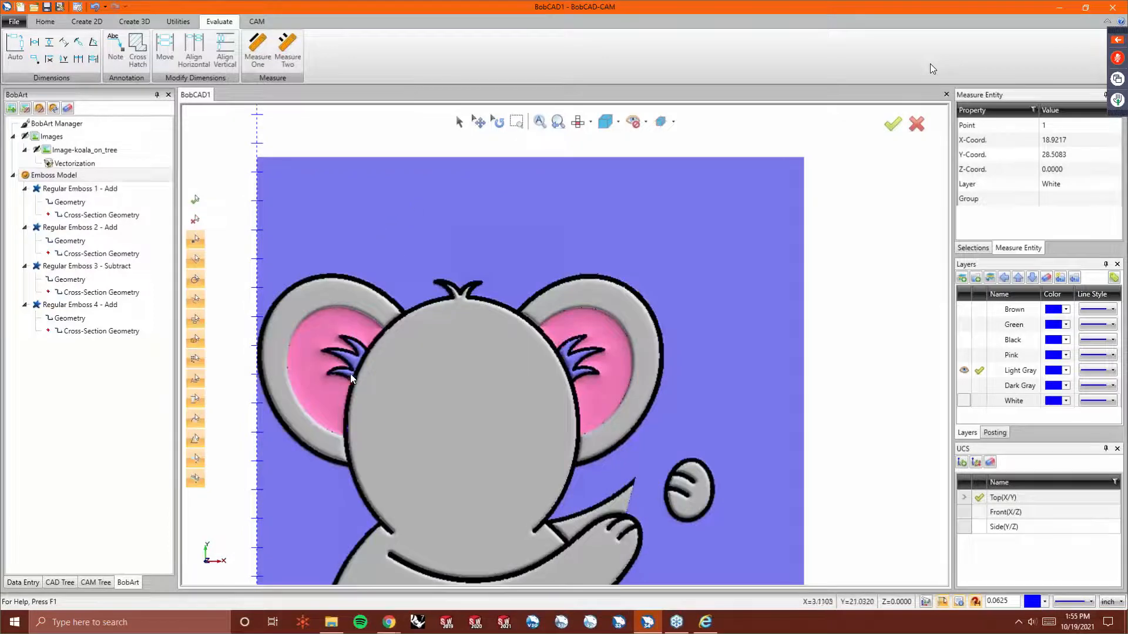
Examine the raised ear tufts up close in 3D, and return to the top view.
scroll(574, 381, up, 5)
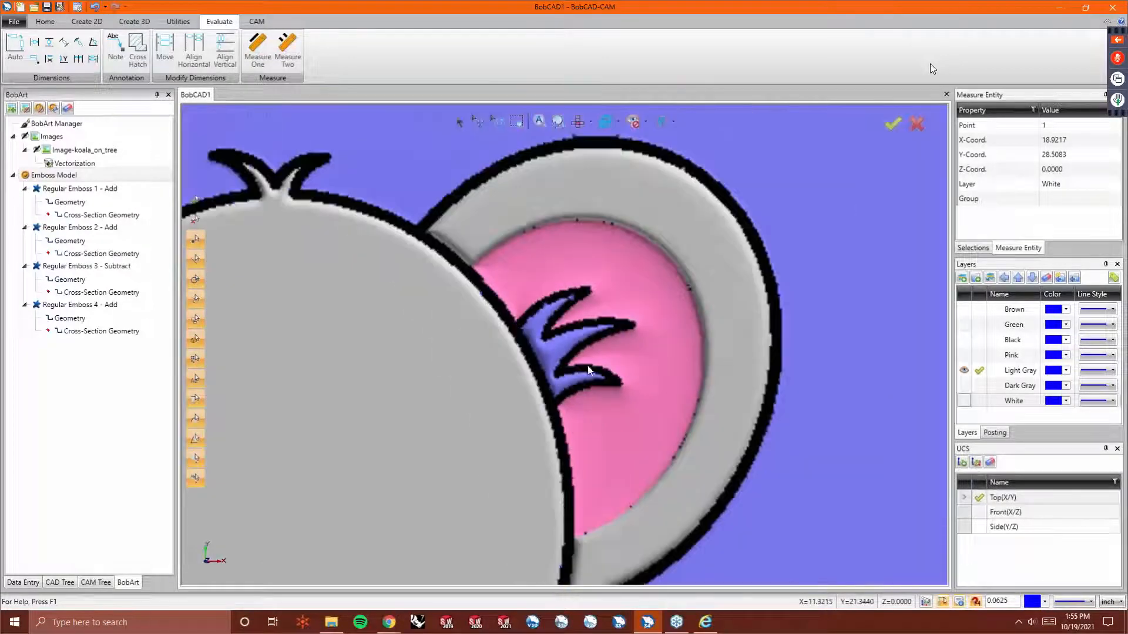
middle_drag(597, 428, 505, 396)
scroll(505, 395, down, 6)
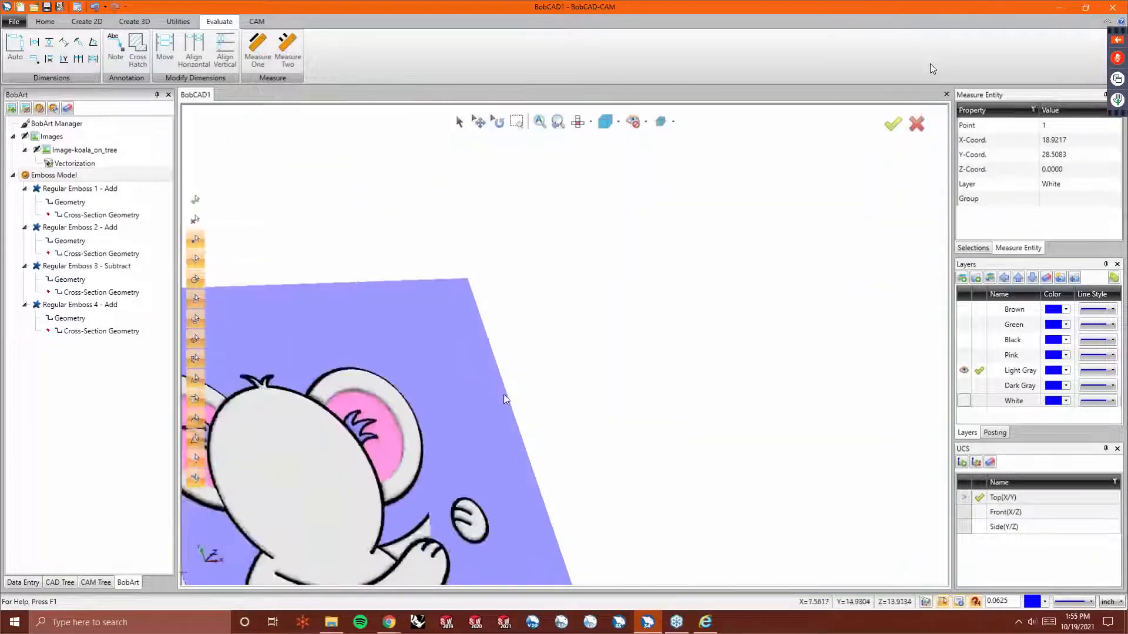
scroll(355, 466, up, 10)
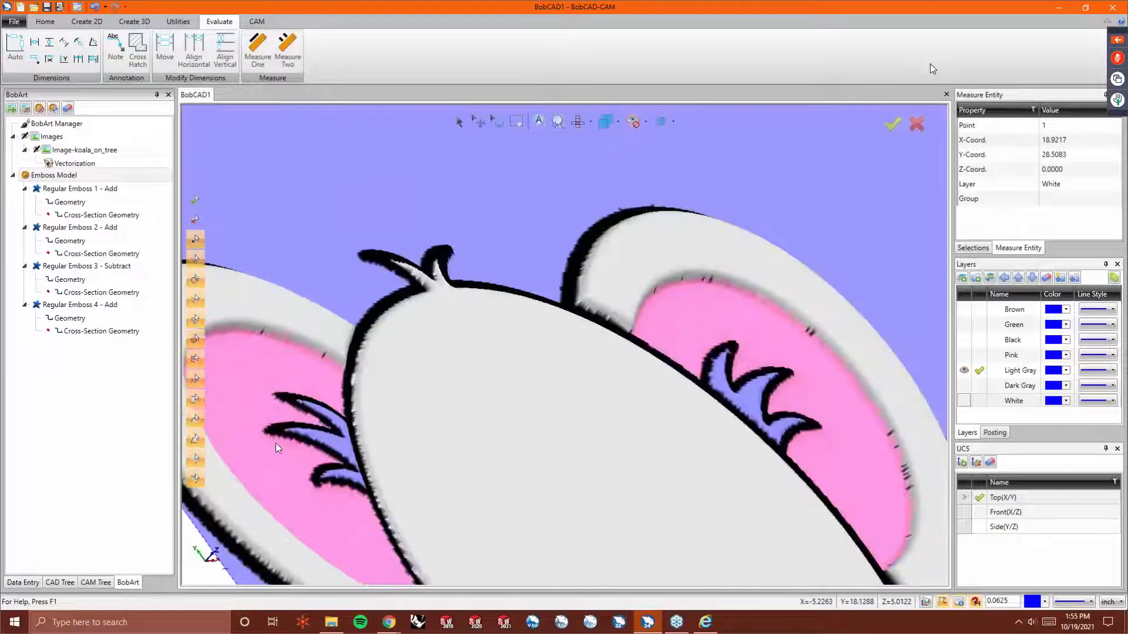
scroll(331, 442, down, 8)
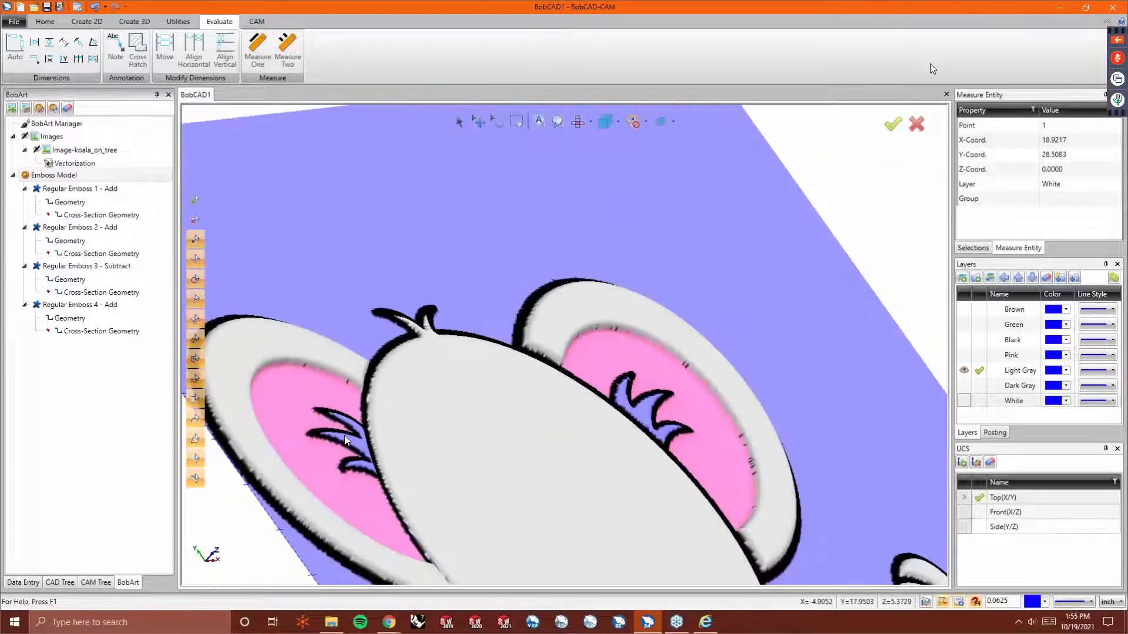
key(t)
scroll(399, 418, down, 8)
scroll(660, 339, up, 3)
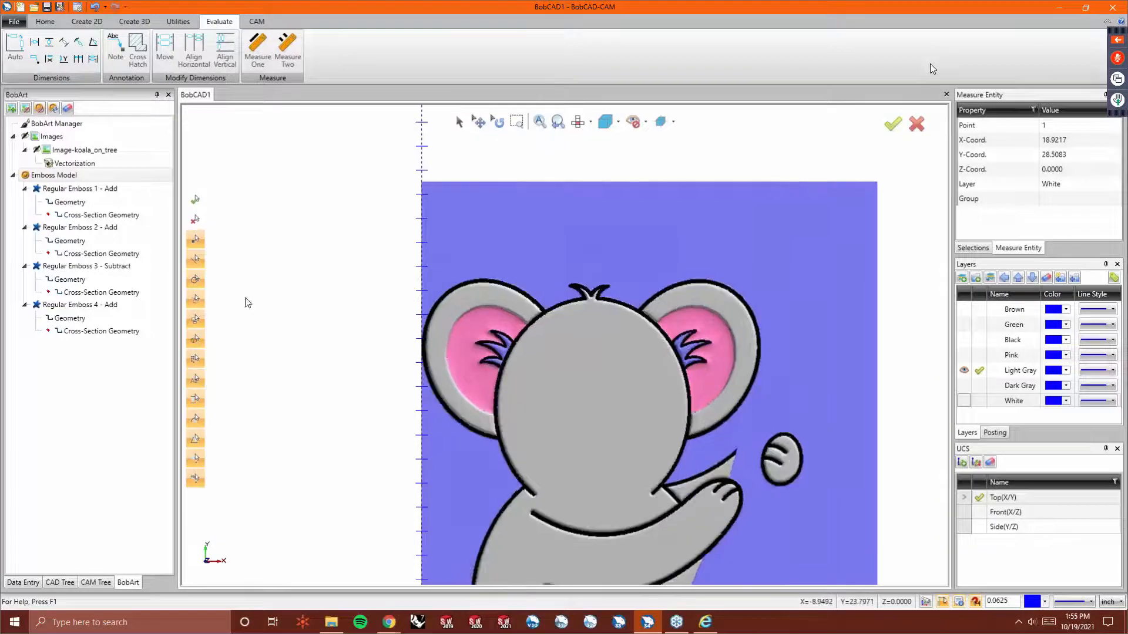
Edit the fourth emboss to give the ear tufts a white color.
right_click(82, 305)
click(101, 322)
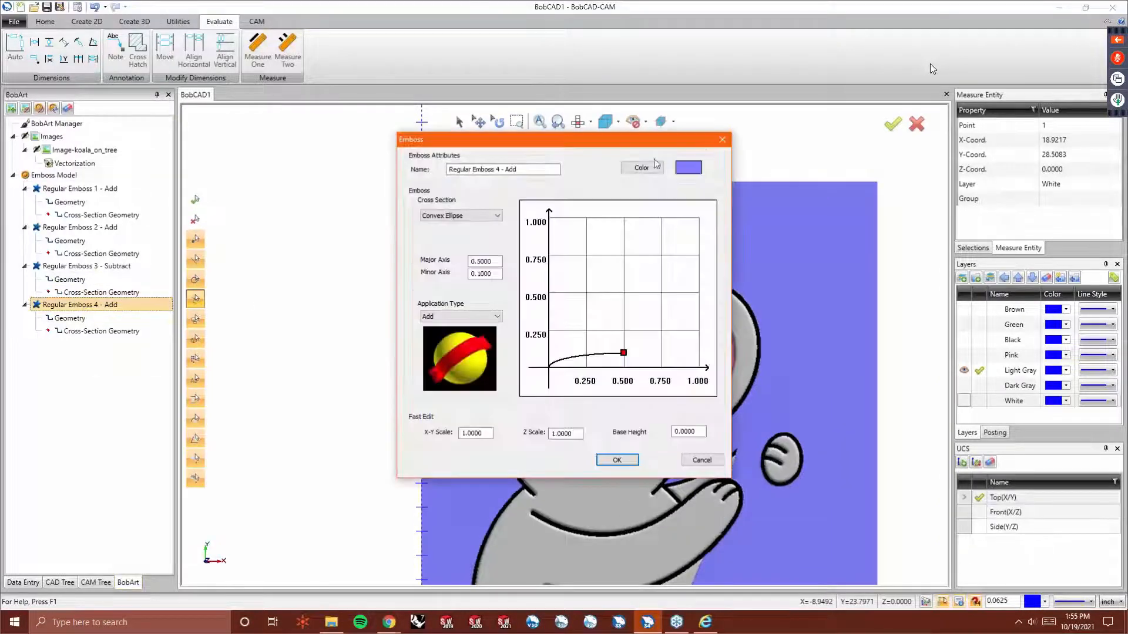
click(641, 168)
click(616, 310)
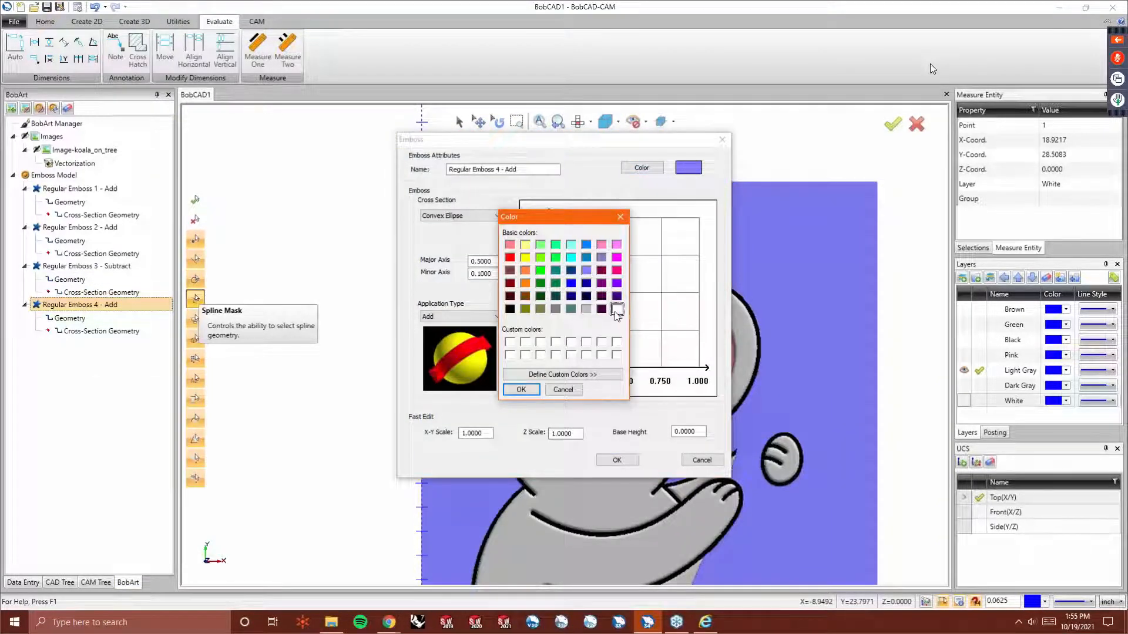
click(522, 390)
click(616, 460)
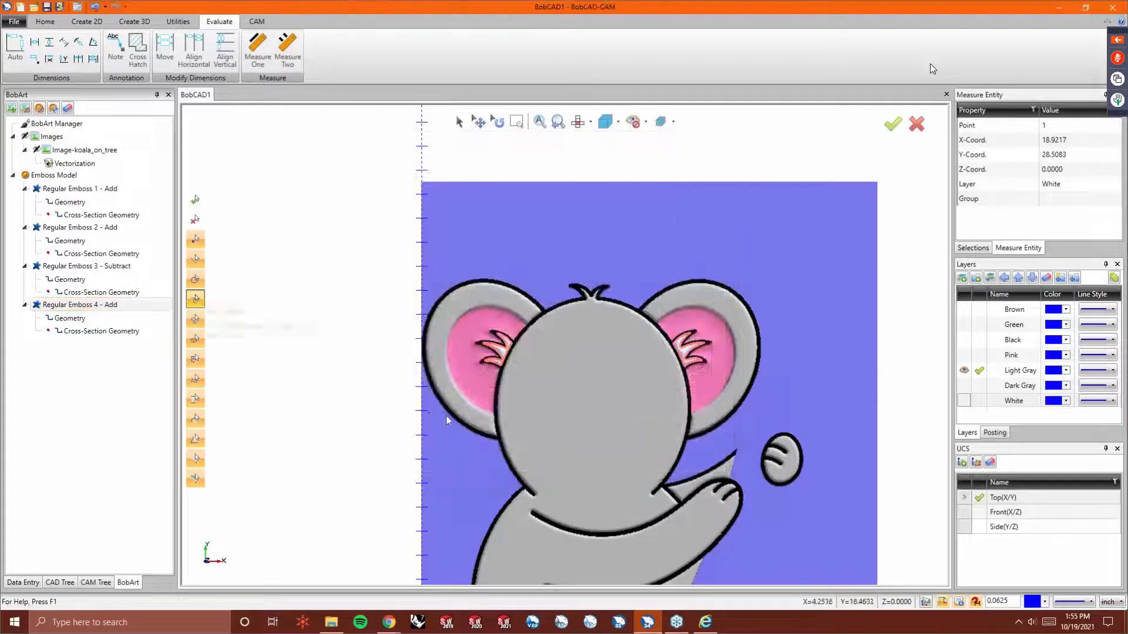
Review which outlines each of the four regular embosses uses by highlighting them one after another on the model.
click(54, 176)
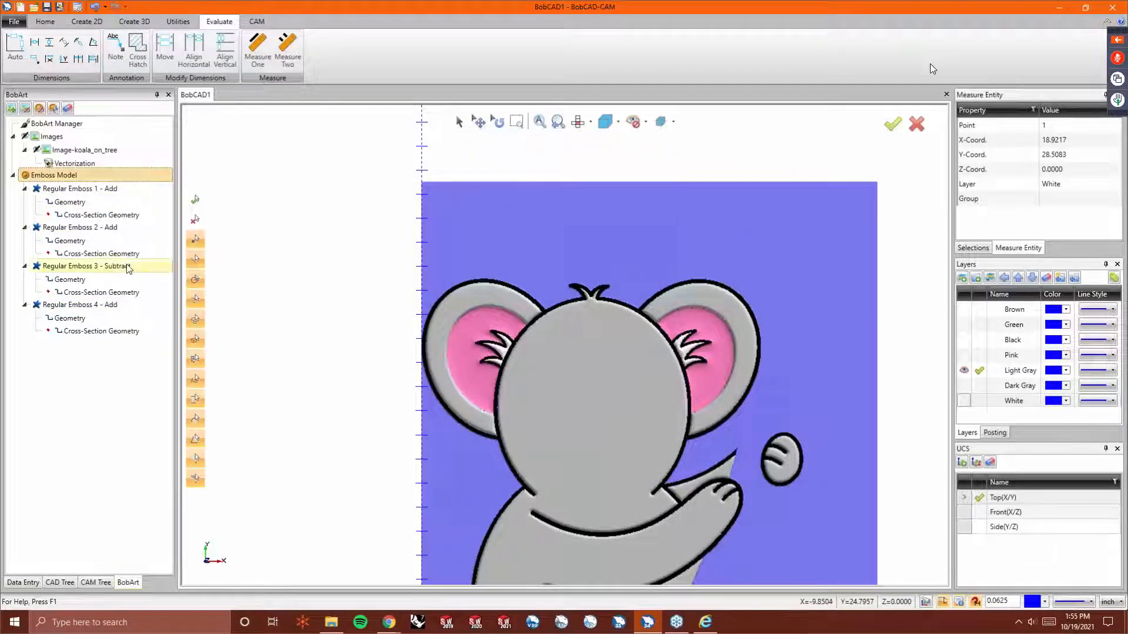
click(75, 189)
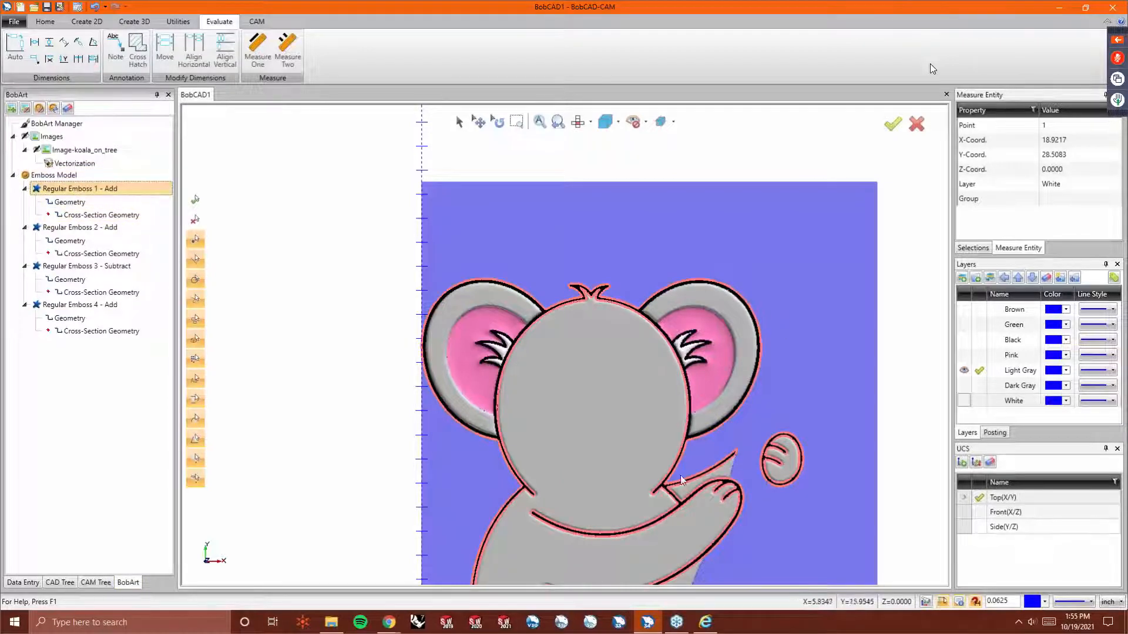
click(103, 228)
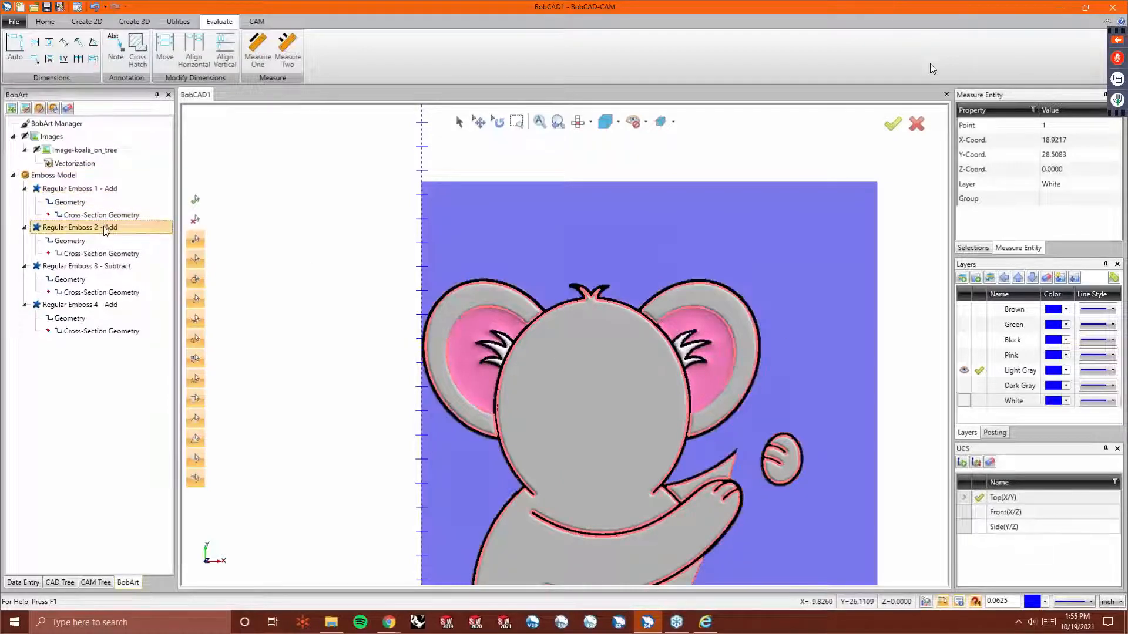
click(91, 266)
scroll(352, 319, down, 3)
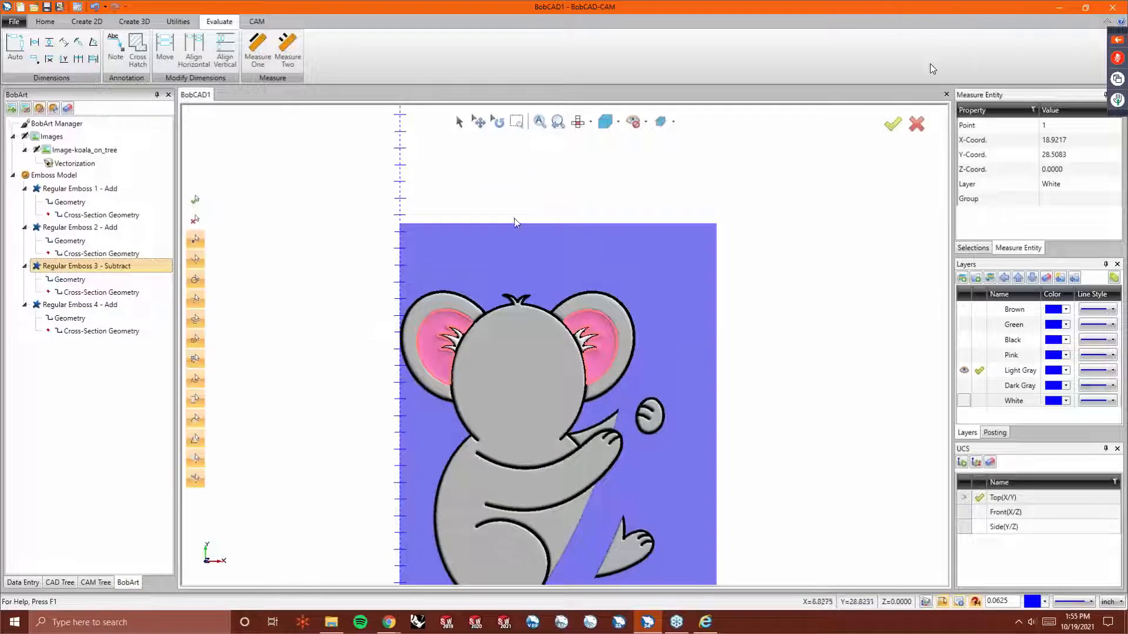
scroll(524, 395, up, 3)
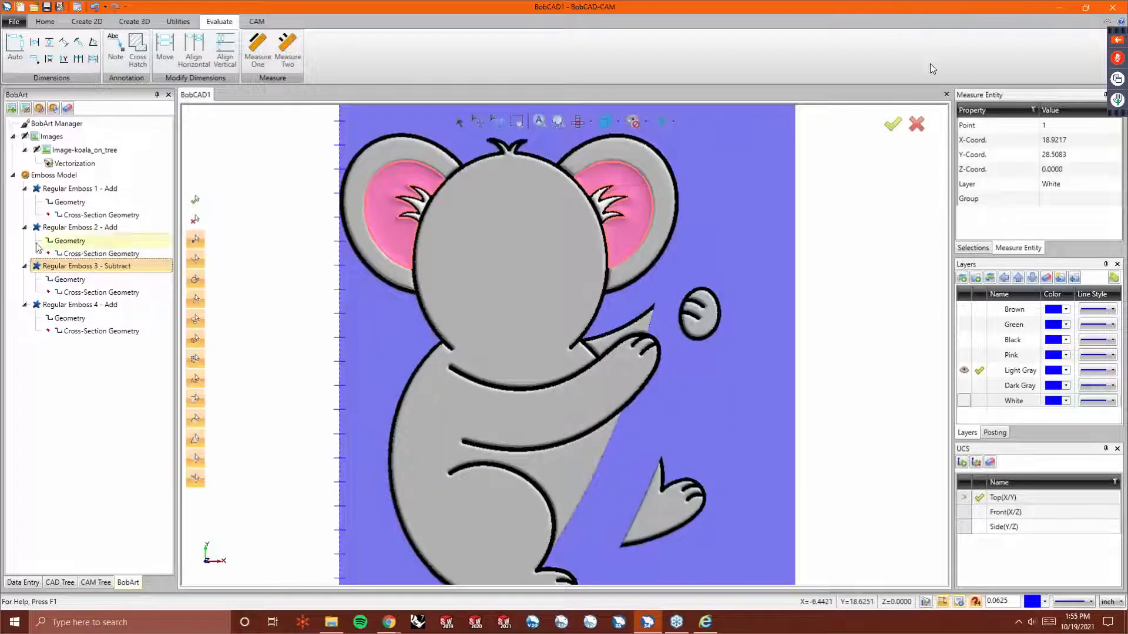
click(82, 305)
click(53, 175)
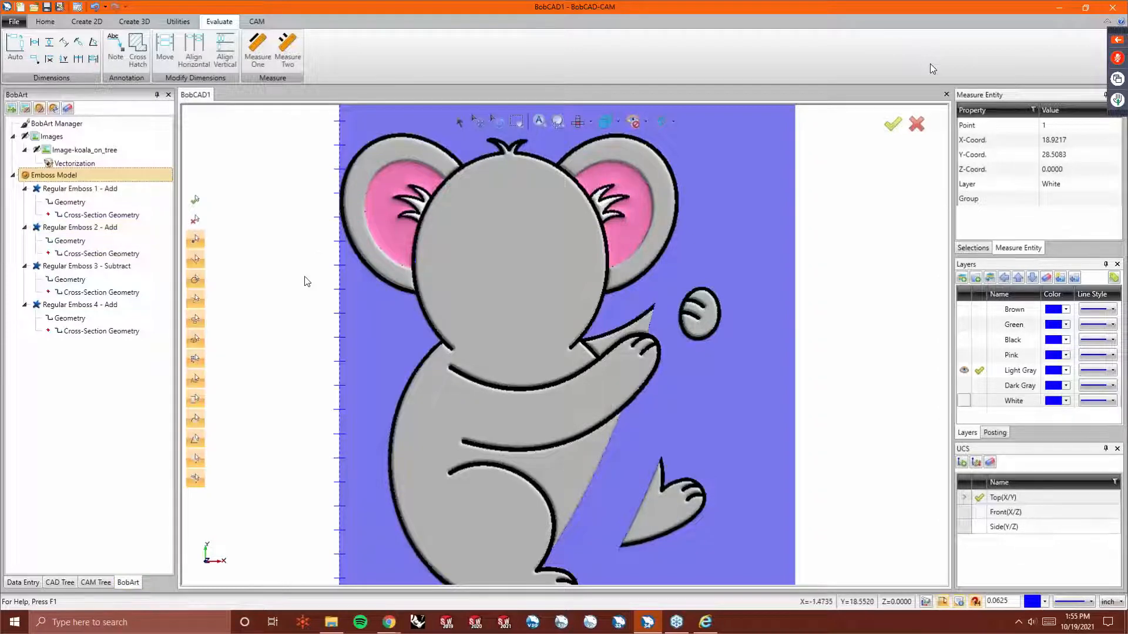
scroll(442, 316, down, 1)
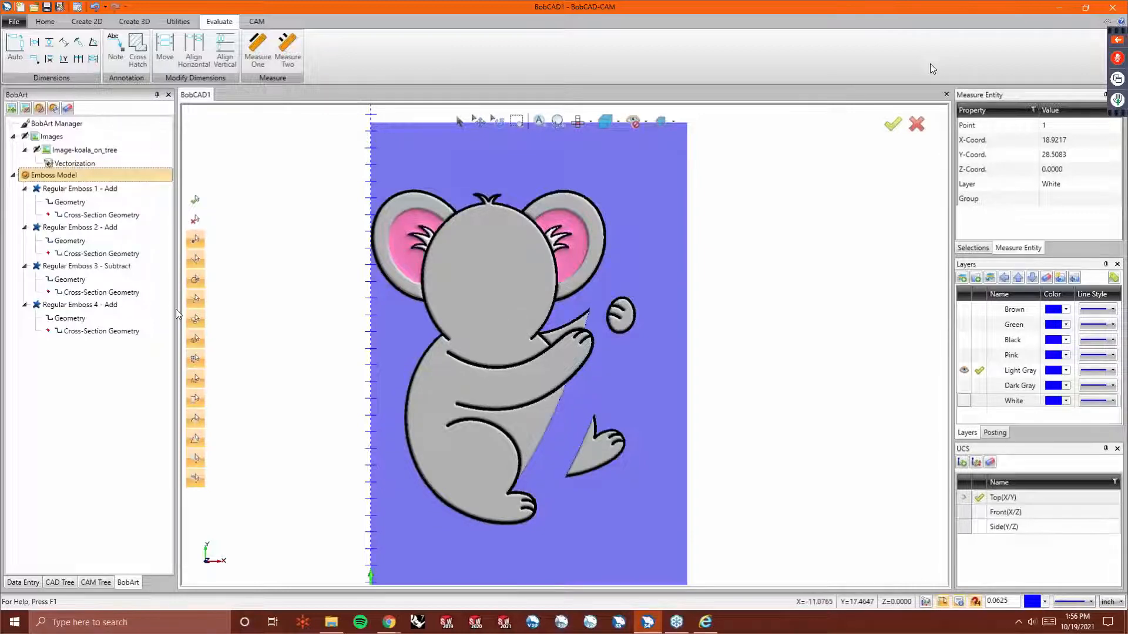
Show only the Black layer with the facial outlines, make it the active layer, and hide the emboss model.
click(964, 339)
click(979, 340)
click(963, 370)
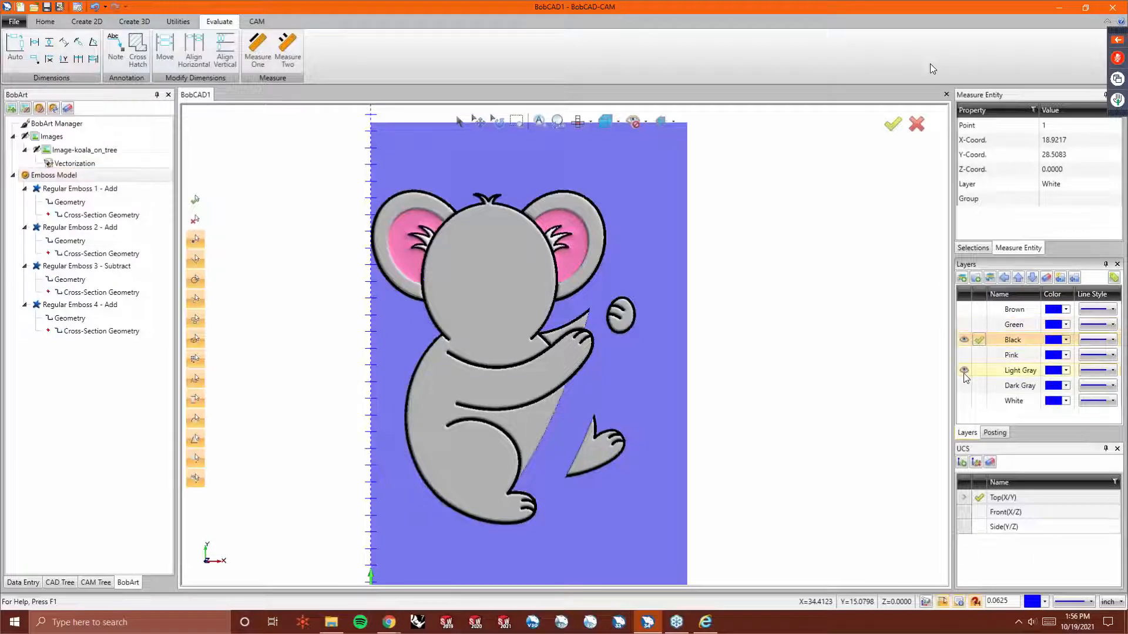
key(alt+e)
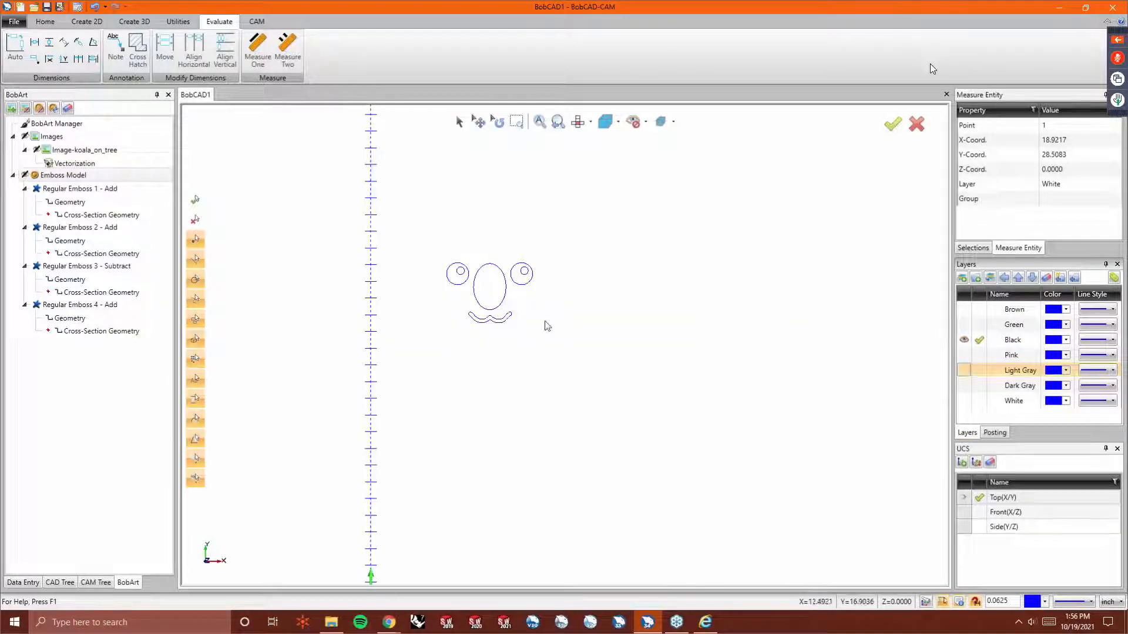
Add a fifth regular emboss with the default Convex ARC cross section and Add application type.
right_click(62, 173)
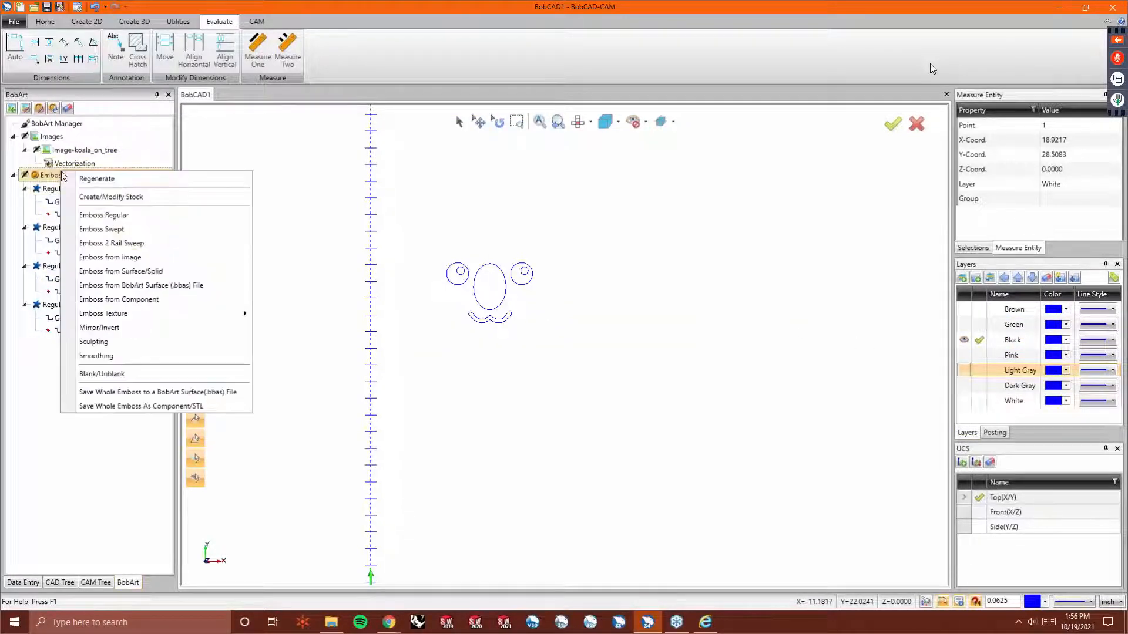
click(139, 216)
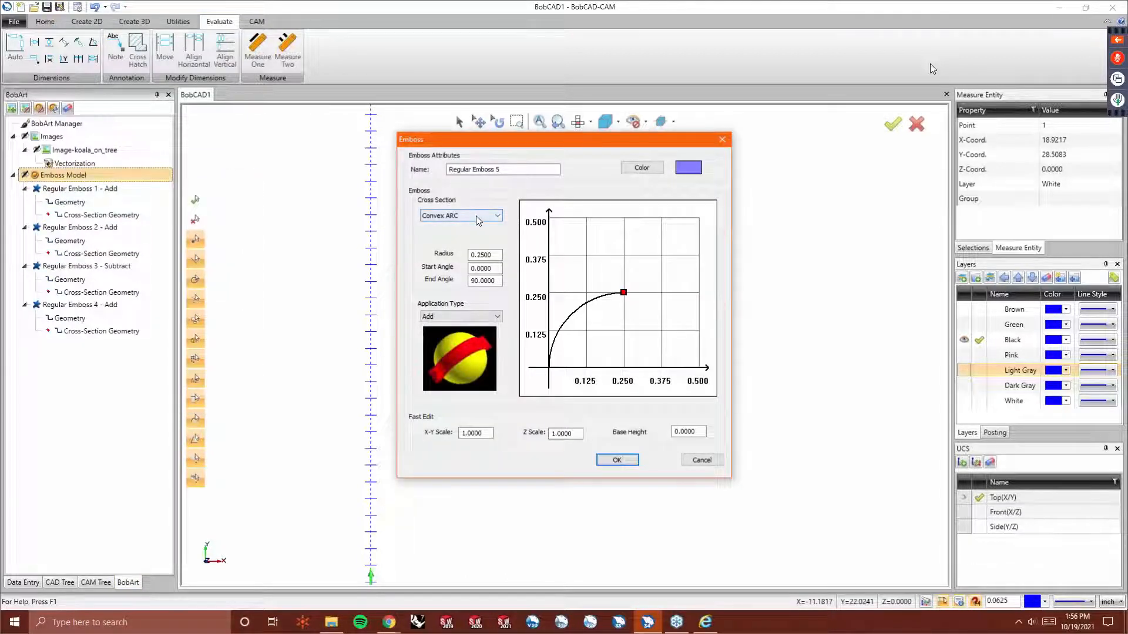
click(629, 462)
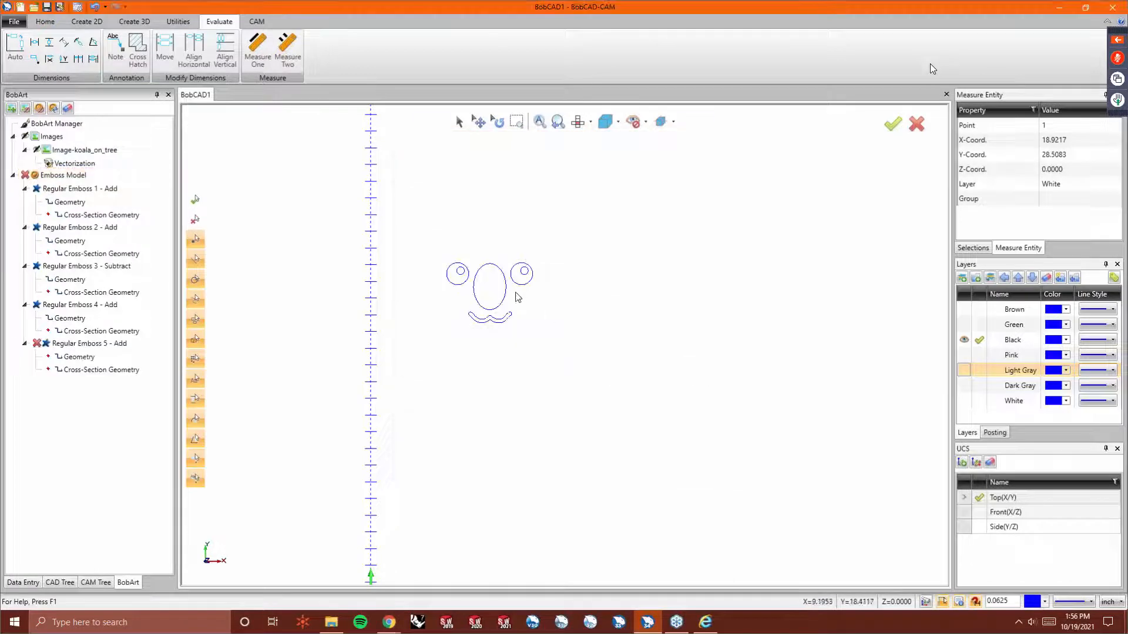
Use the nose and mouth outlines as the fifth emboss's geometry and regenerate the emboss model.
right_click(79, 357)
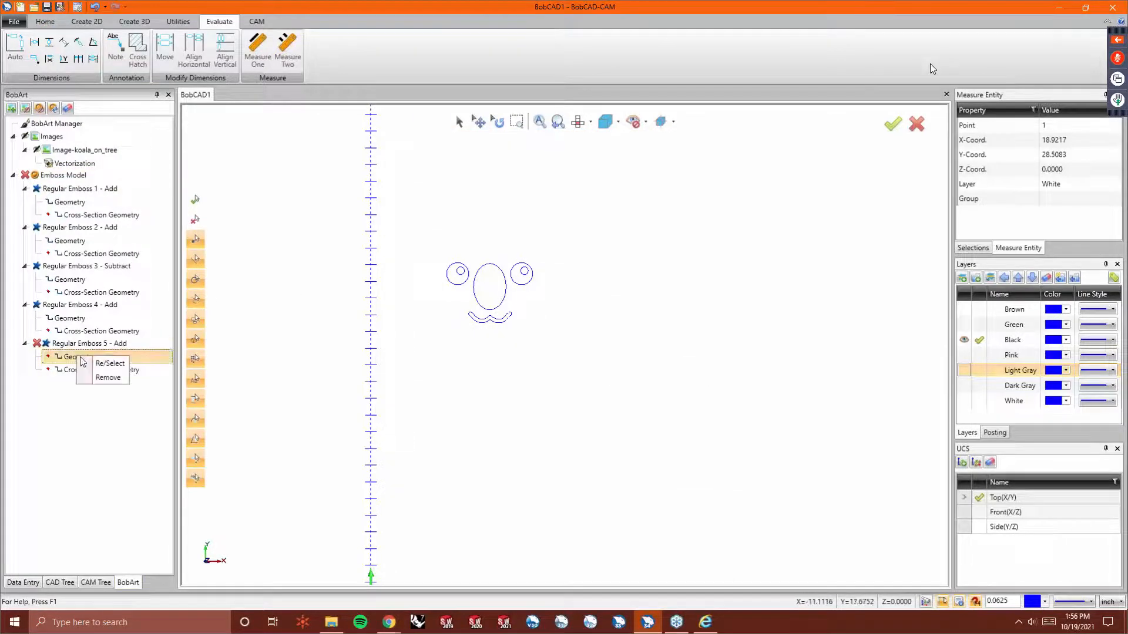
click(97, 363)
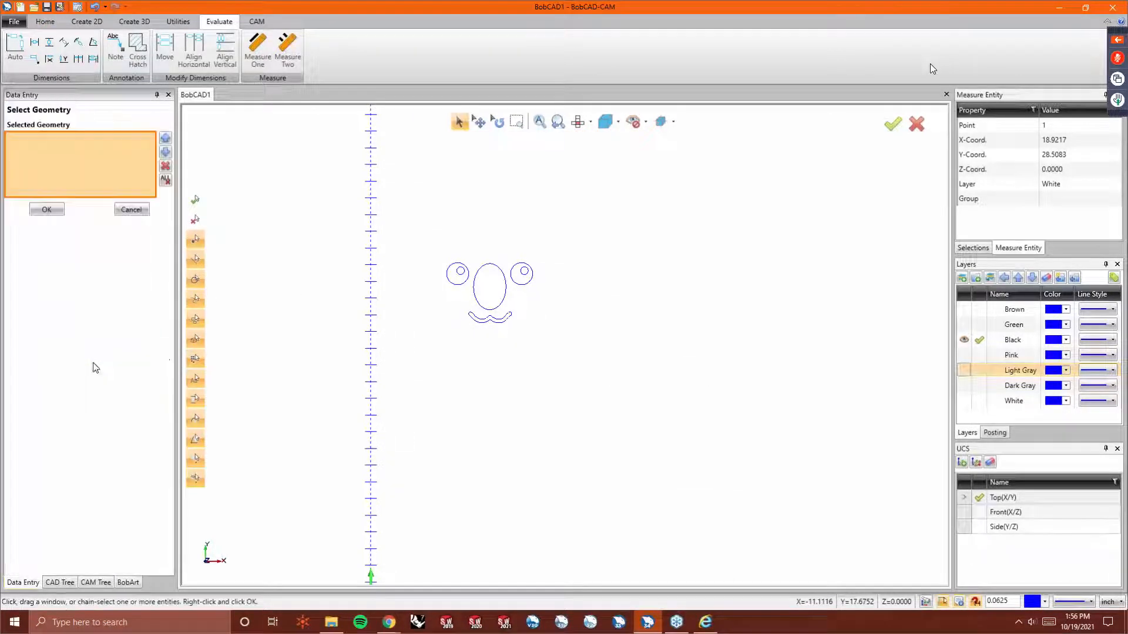
click(500, 307)
click(501, 321)
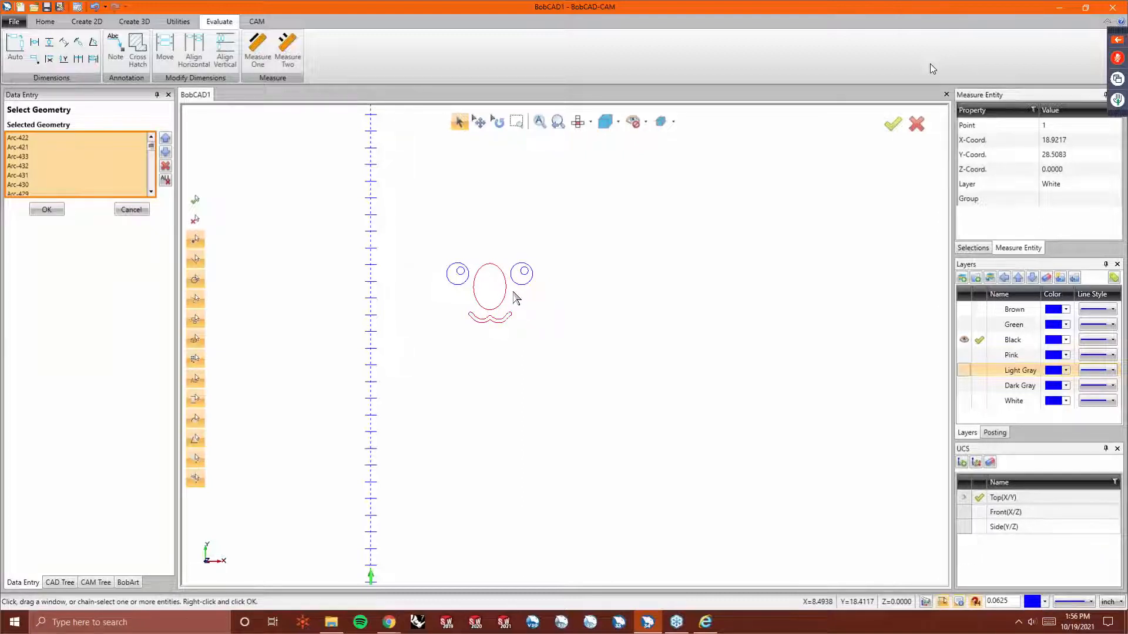
right_click(546, 260)
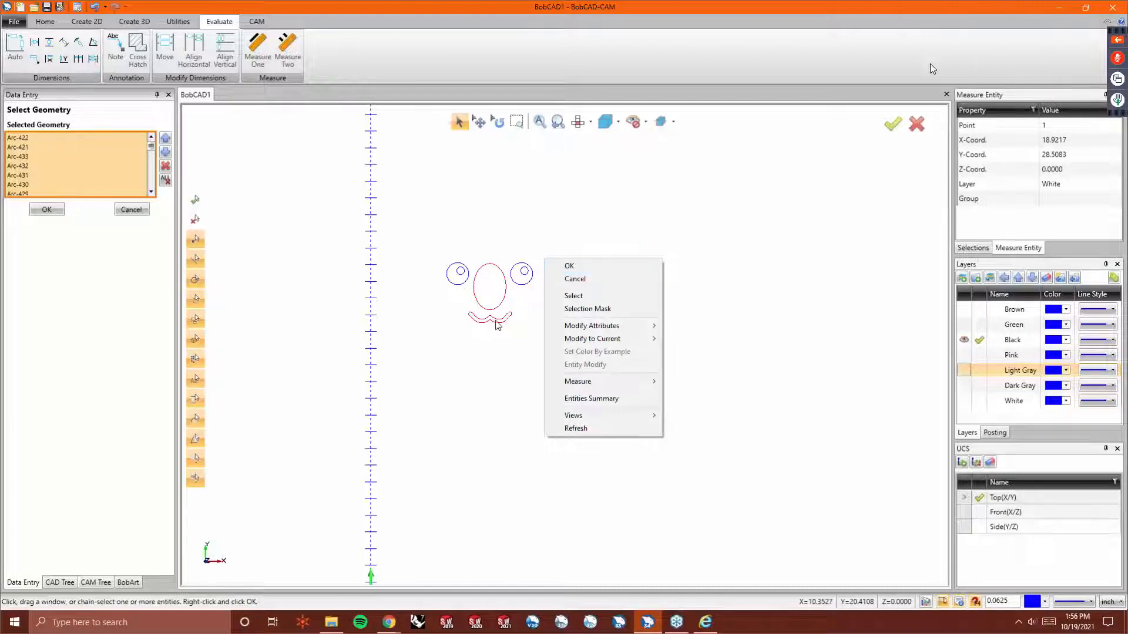
click(600, 266)
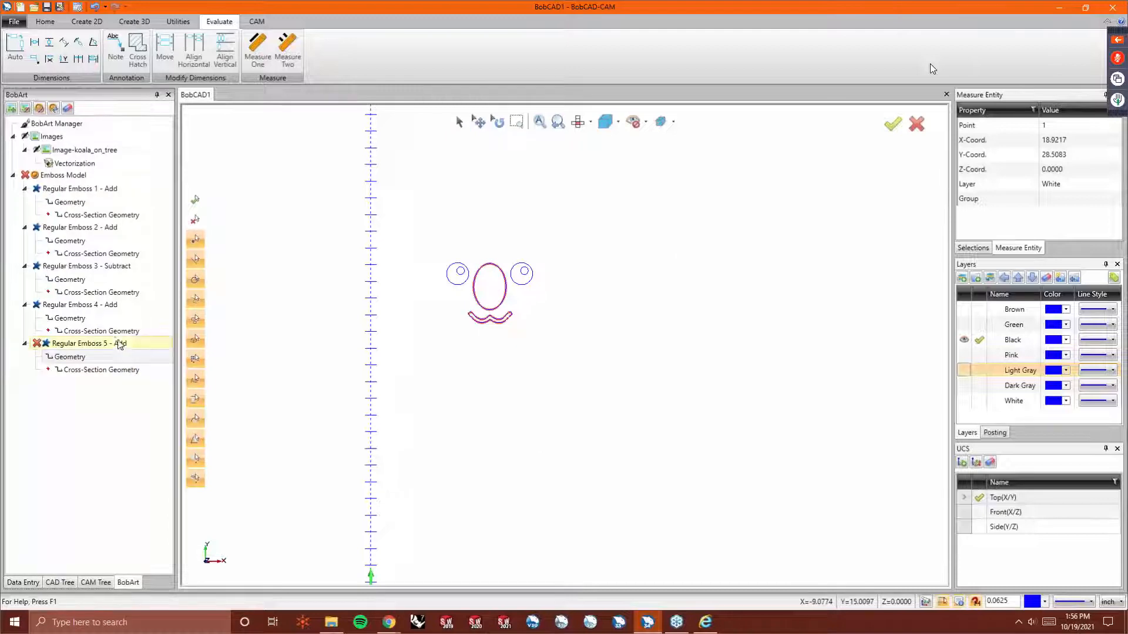
right_click(73, 176)
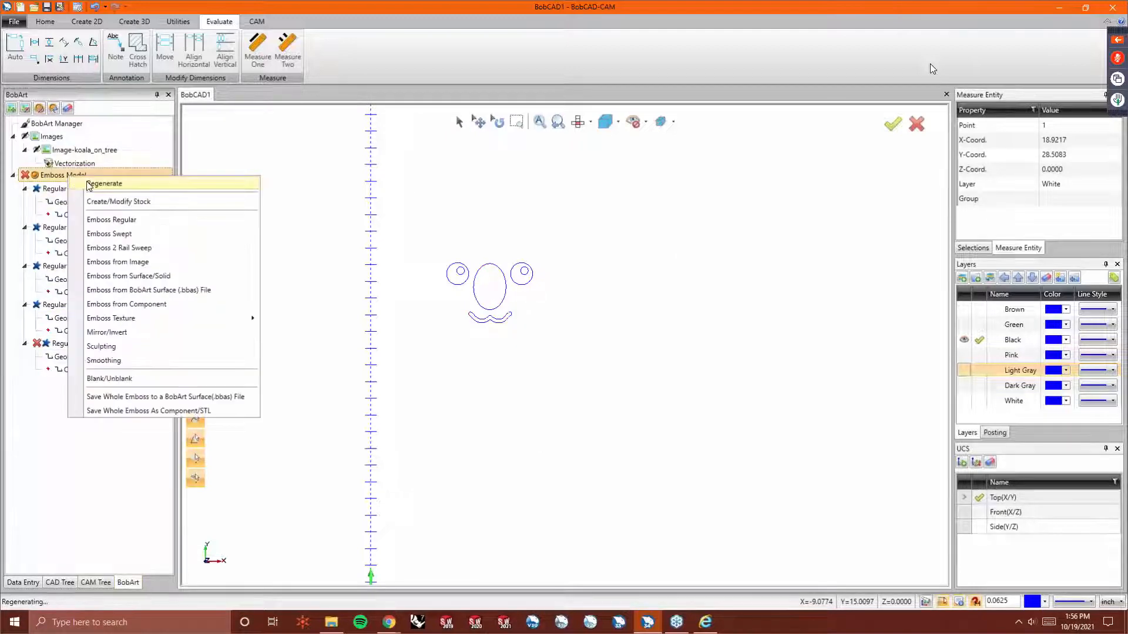
click(90, 184)
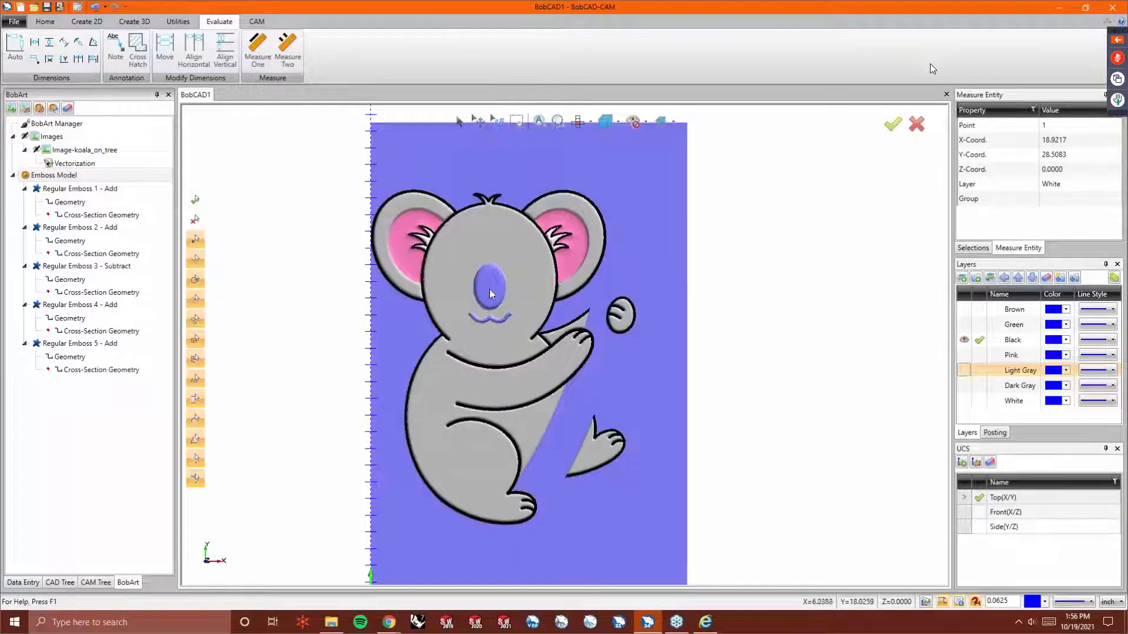
scroll(491, 290, up, 3)
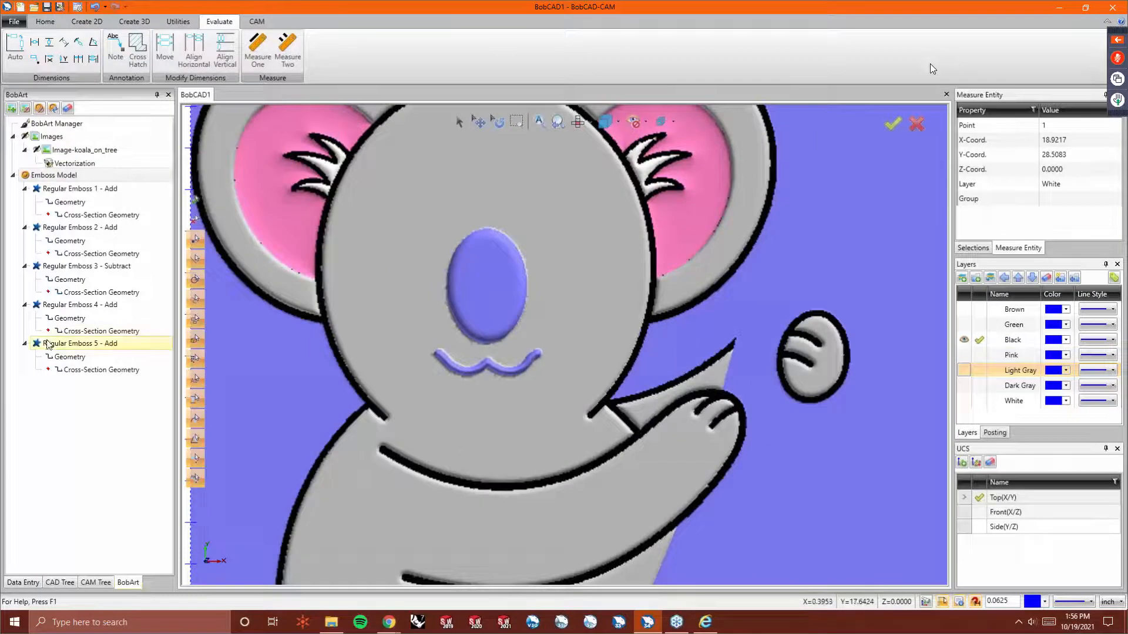
Hide the emboss model and add a sixth regular emboss with a Convex ARC cross section of radius 0.0625.
key(alt+b)
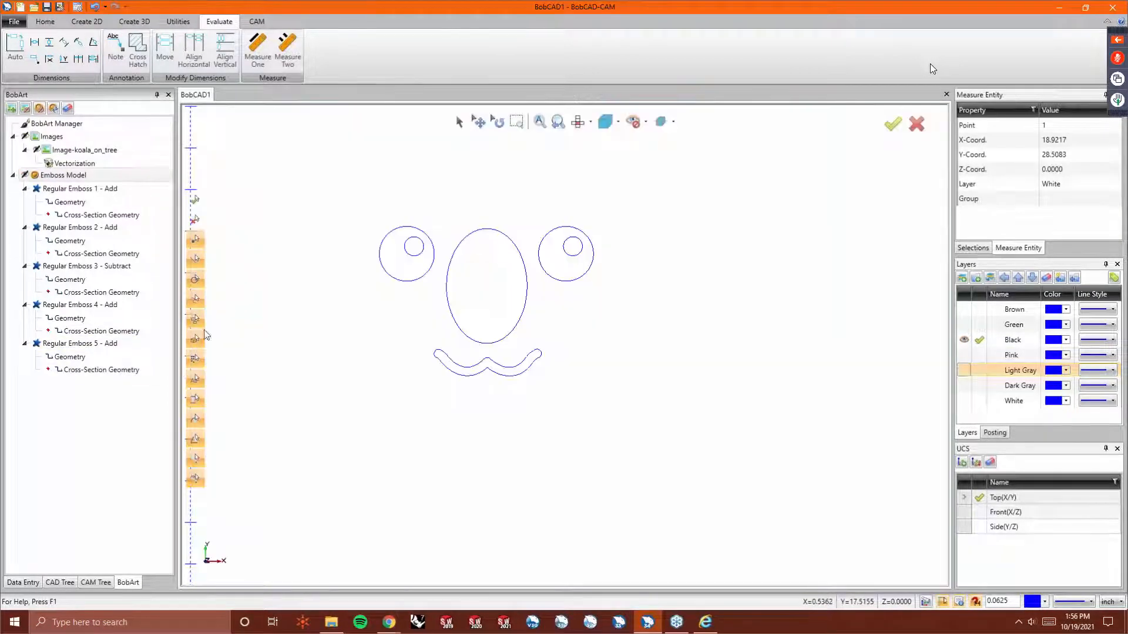
right_click(64, 175)
click(108, 220)
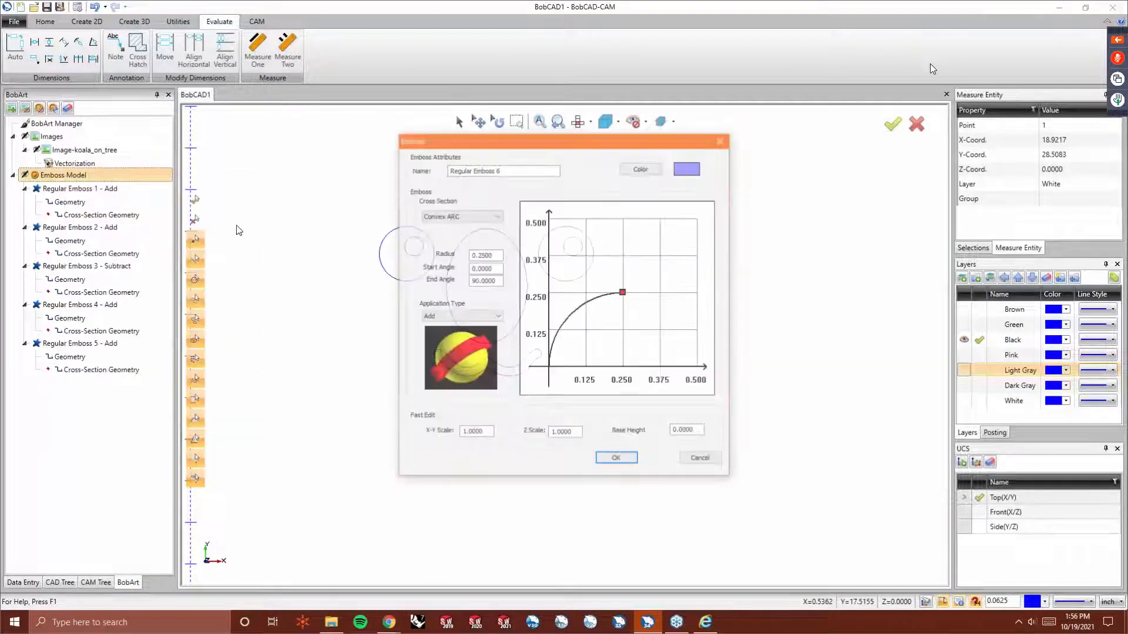
click(473, 215)
click(461, 226)
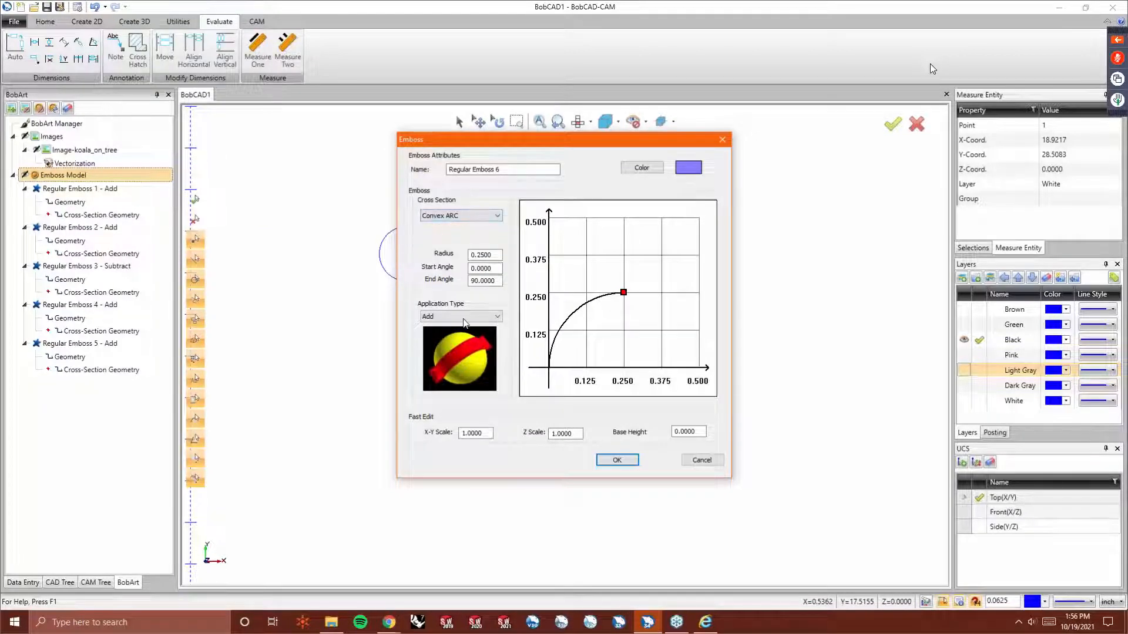
double_click(499, 255)
text(0.125)
key(Return)
Select the two large outer eye circles as the sixth emboss's geometry.
right_click(92, 412)
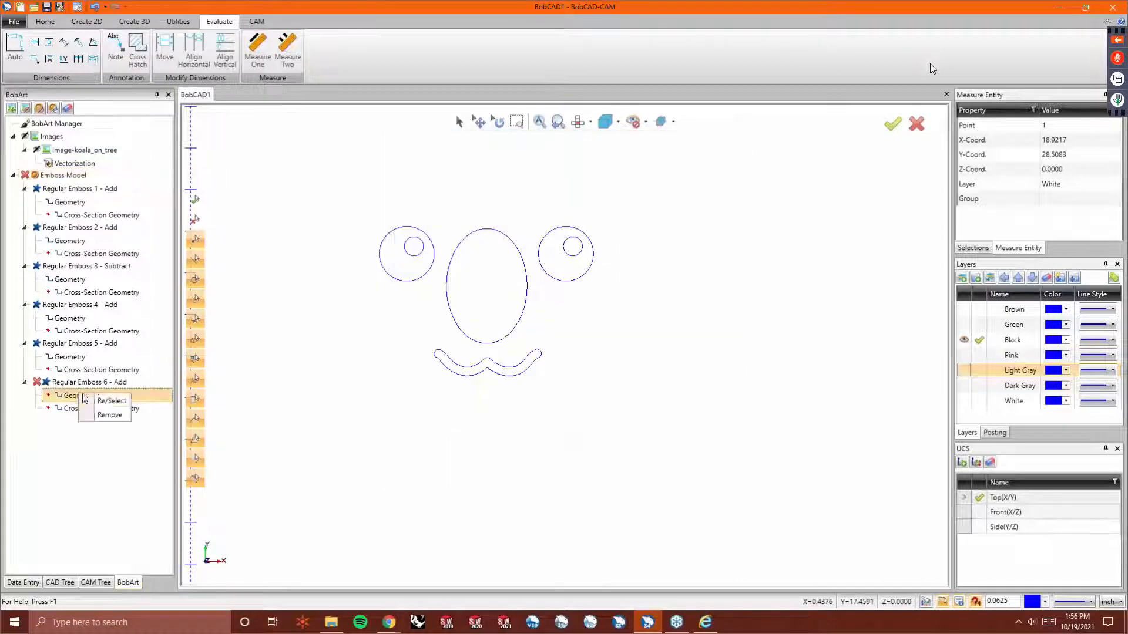
click(111, 398)
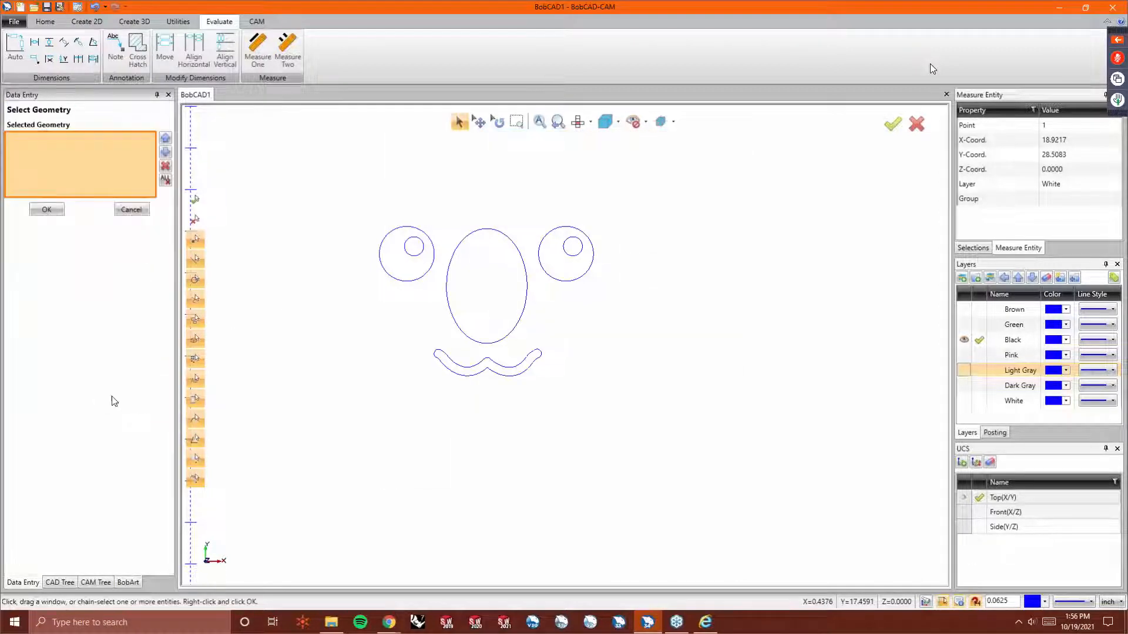
click(415, 282)
click(562, 281)
right_click(283, 219)
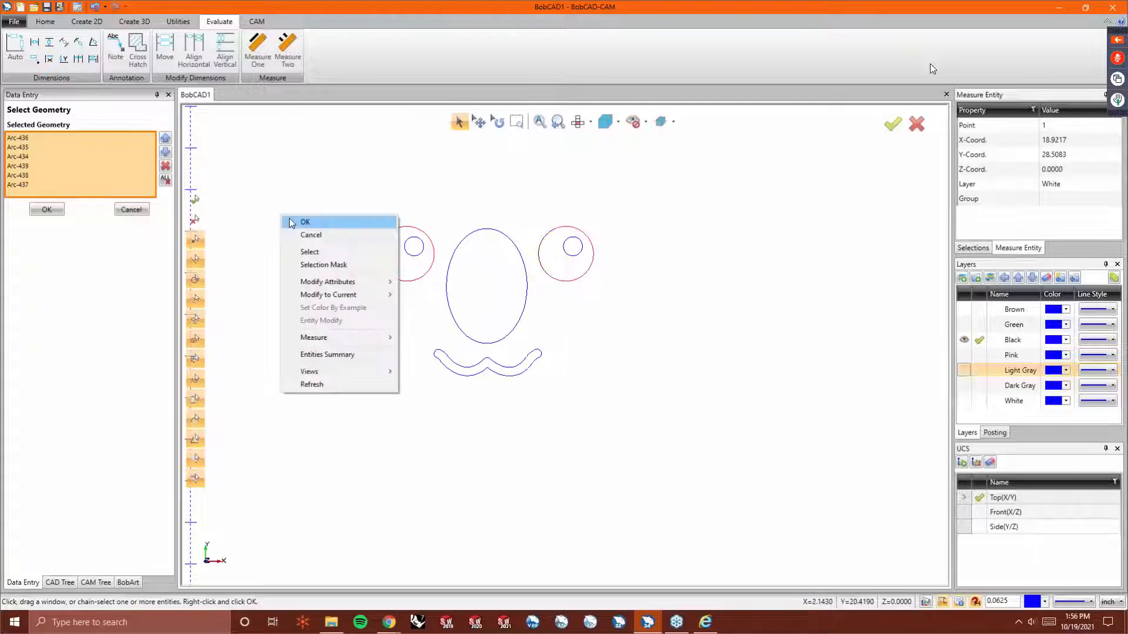
click(294, 223)
Edit the sixth emboss to change its application type to Subtract.
right_click(84, 386)
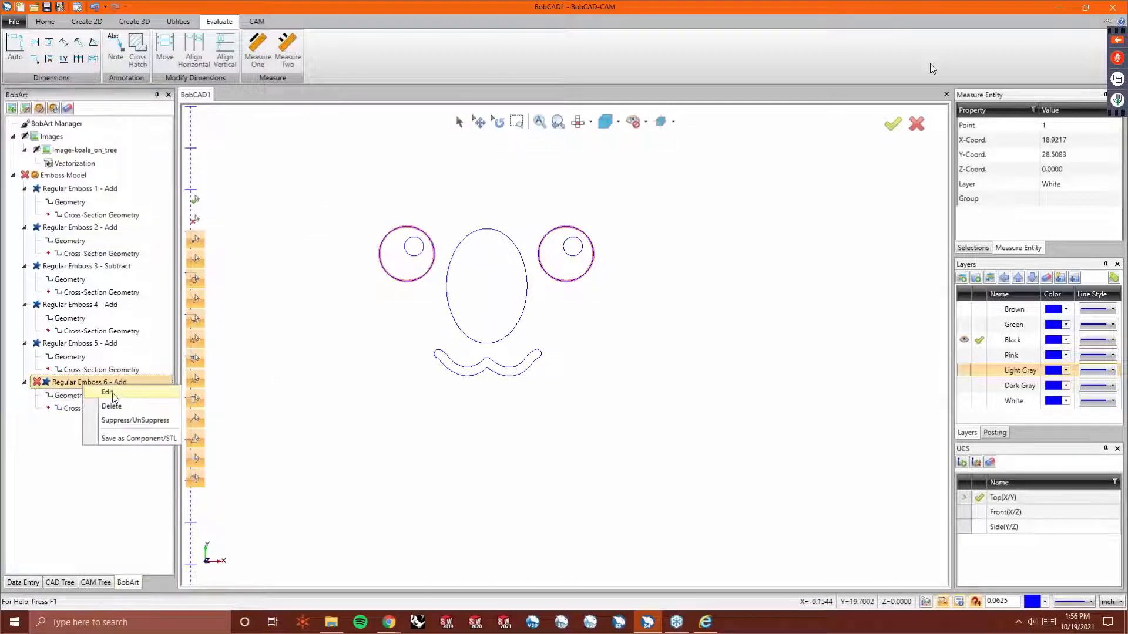
click(101, 395)
click(470, 318)
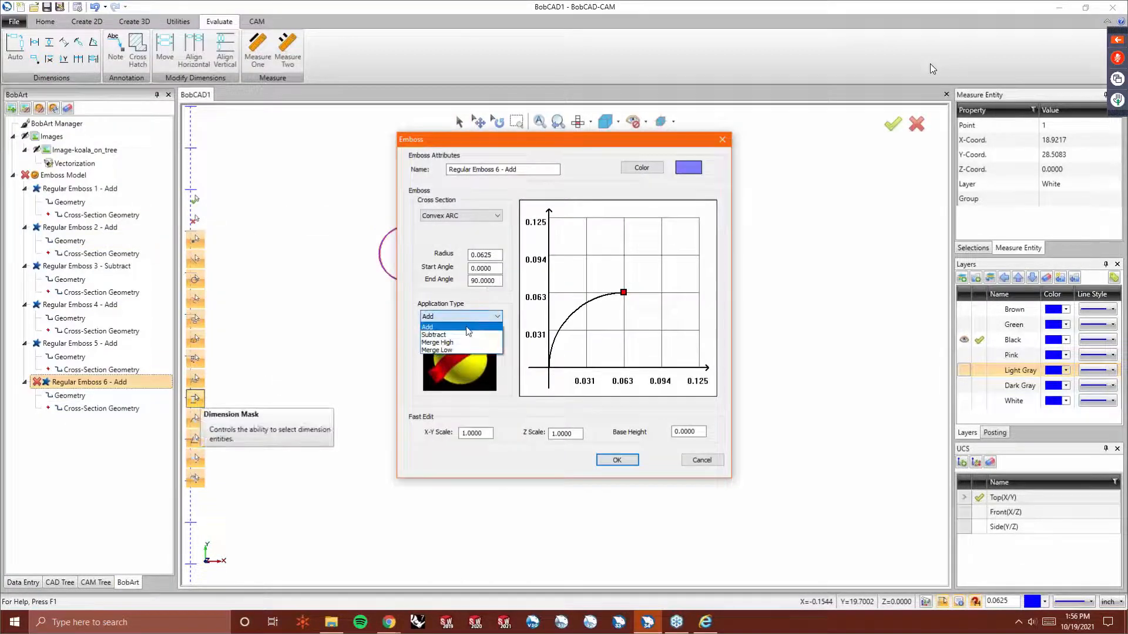
click(464, 333)
click(617, 460)
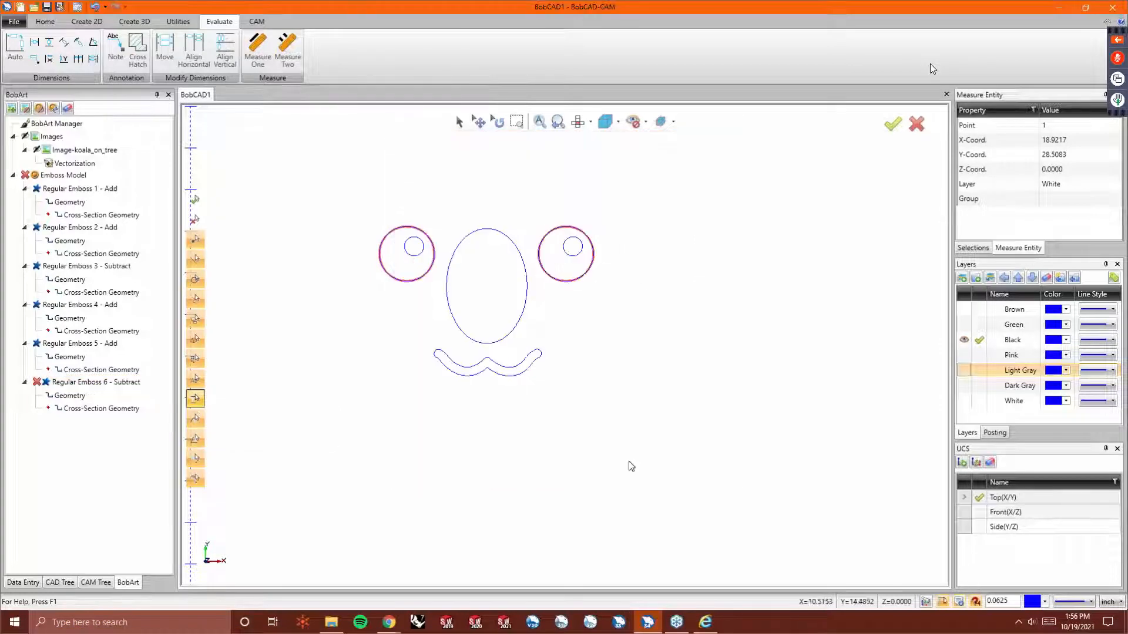
Give the sixth emboss a white color for the eyes and regenerate the emboss model.
right_click(81, 383)
click(100, 389)
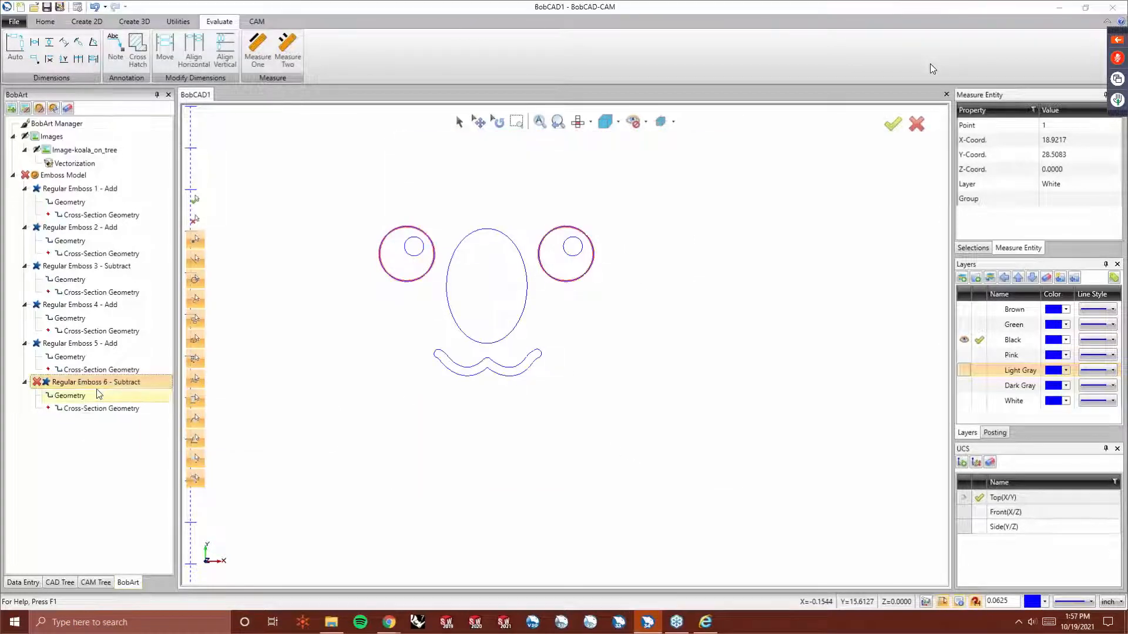
click(641, 170)
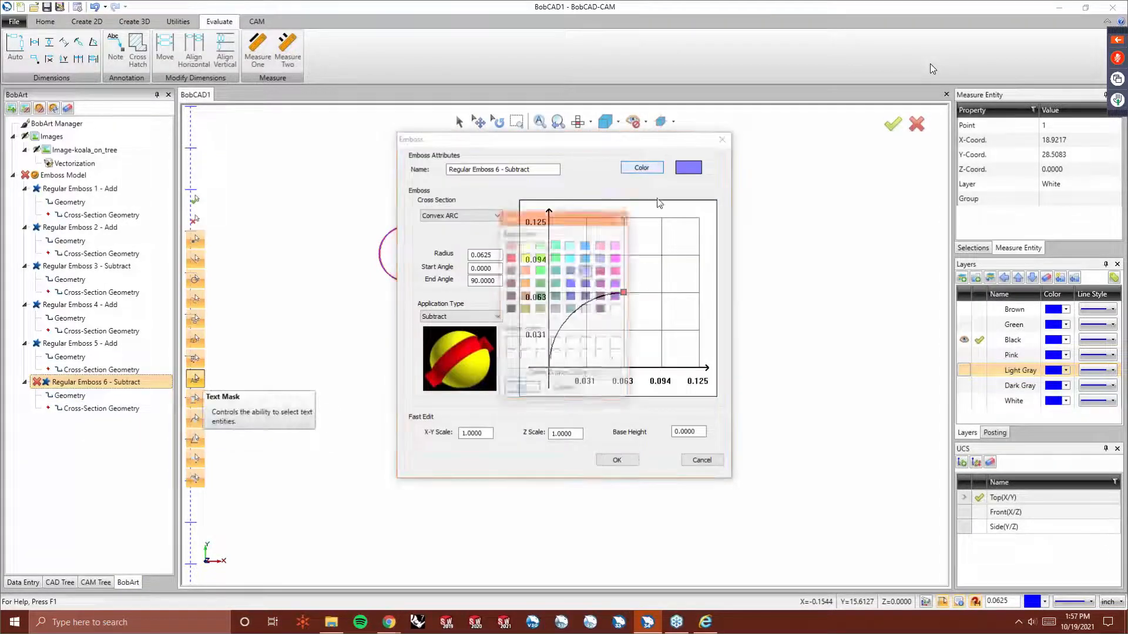
click(617, 309)
click(521, 389)
click(617, 460)
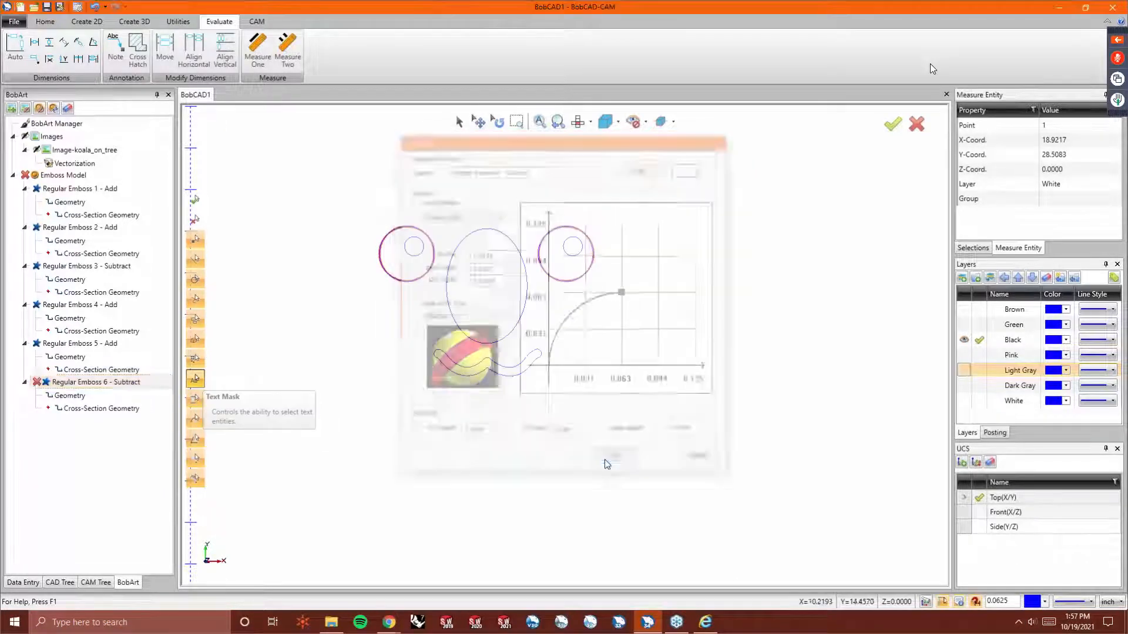
right_click(59, 175)
click(94, 182)
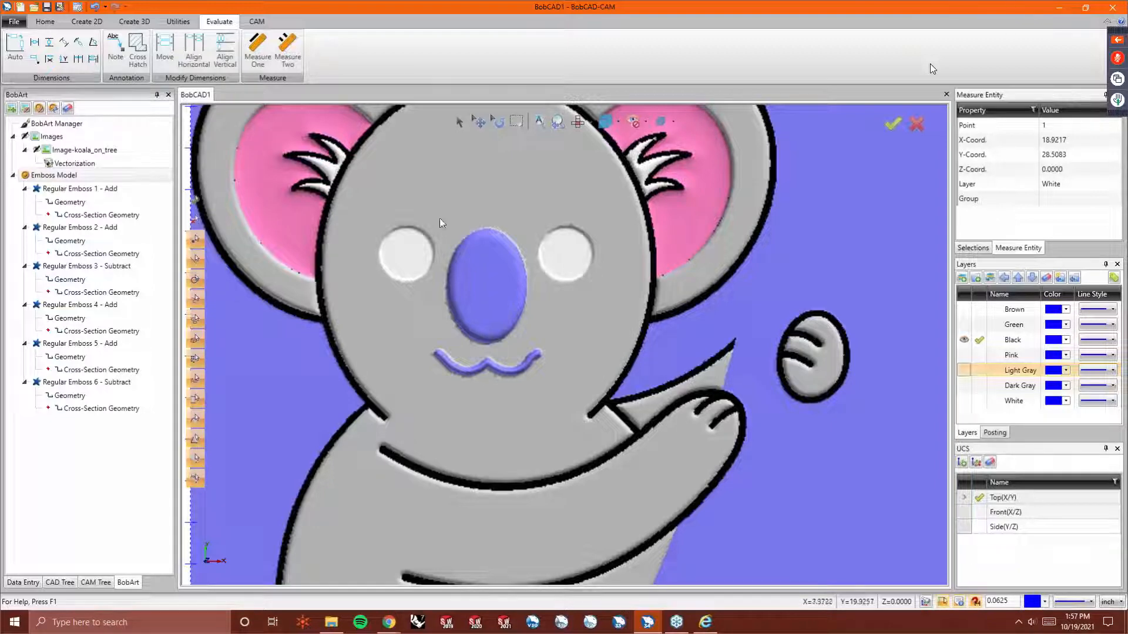
Start a seventh regular emboss on the emboss model with a Line cross section.
right_click(75, 175)
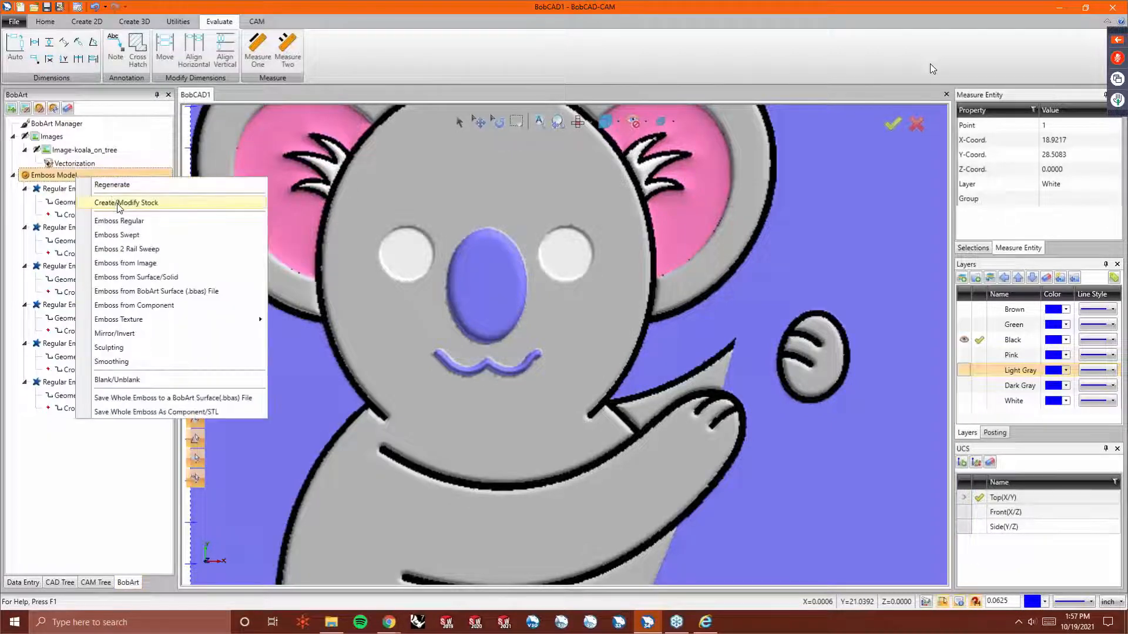
click(120, 220)
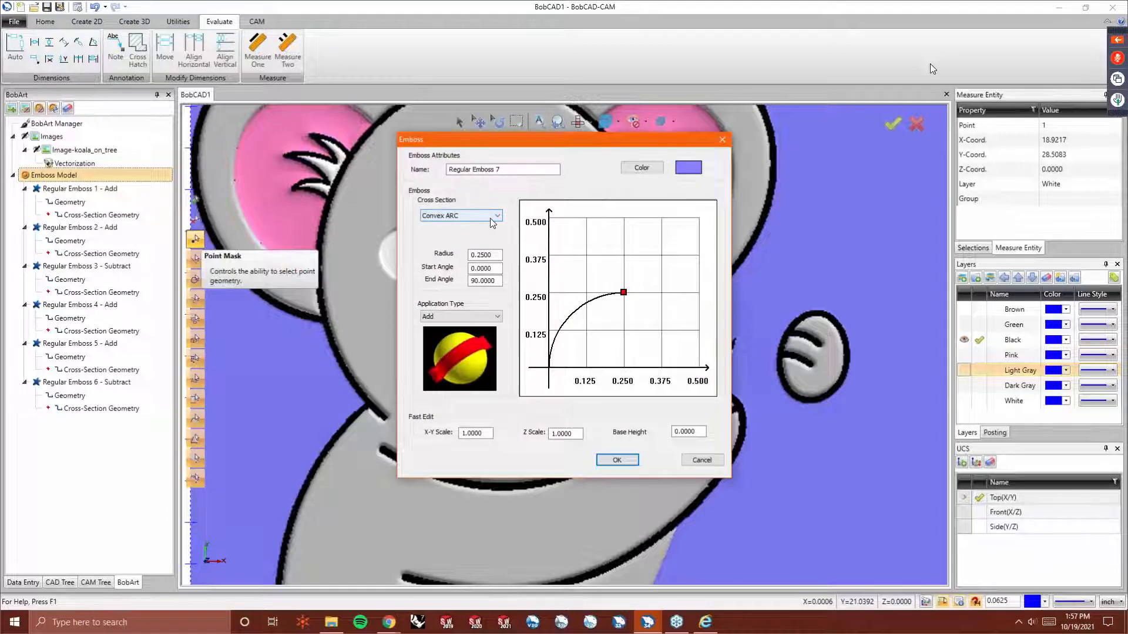
click(492, 222)
click(492, 222)
click(490, 218)
click(484, 231)
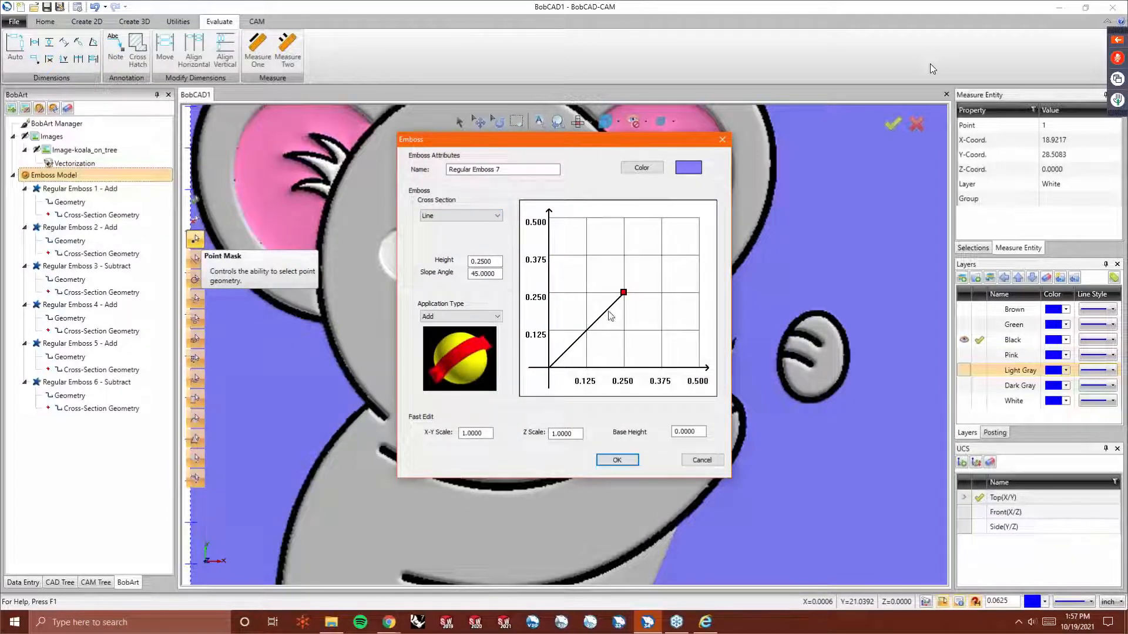
Set the seventh emboss's height to 0.0625 and slope angle to 75, and create it with the Add application type.
double_click(483, 261)
key(BackSpace)
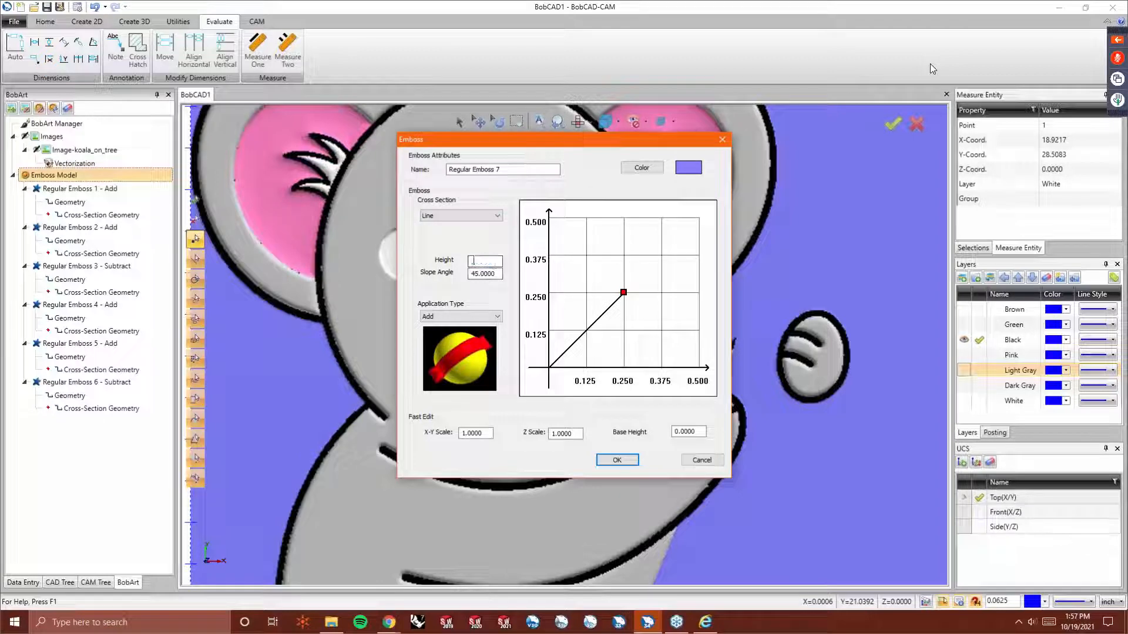
text(.0662)
key(BackSpace)
key(BackSpace)
text(55)
key(Tab)
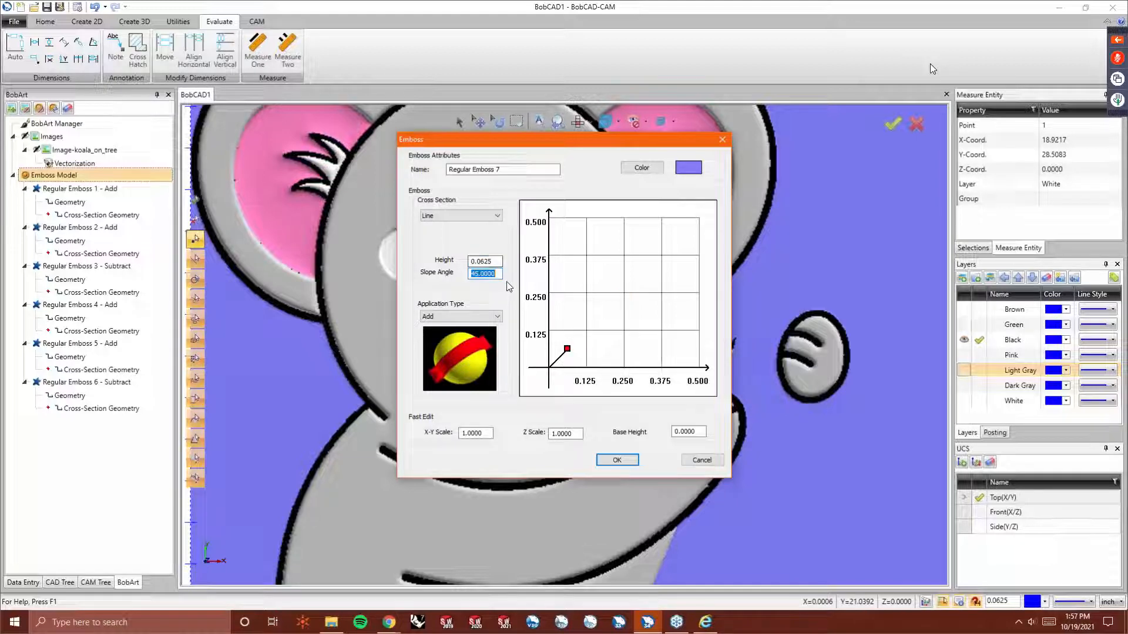
text(75)
key(Tab)
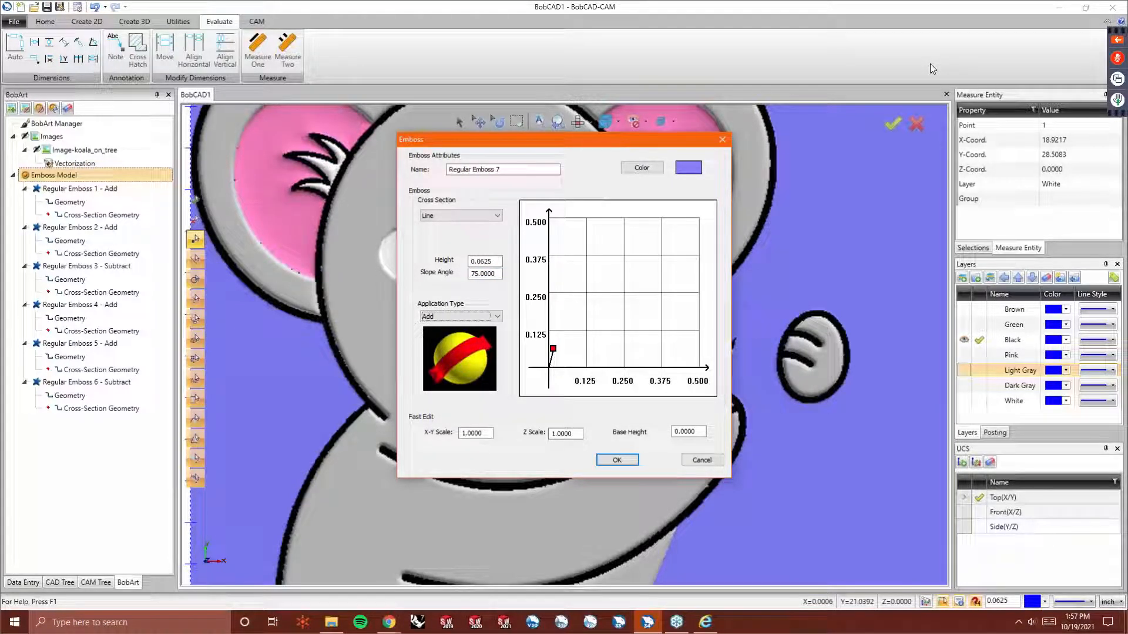
click(616, 460)
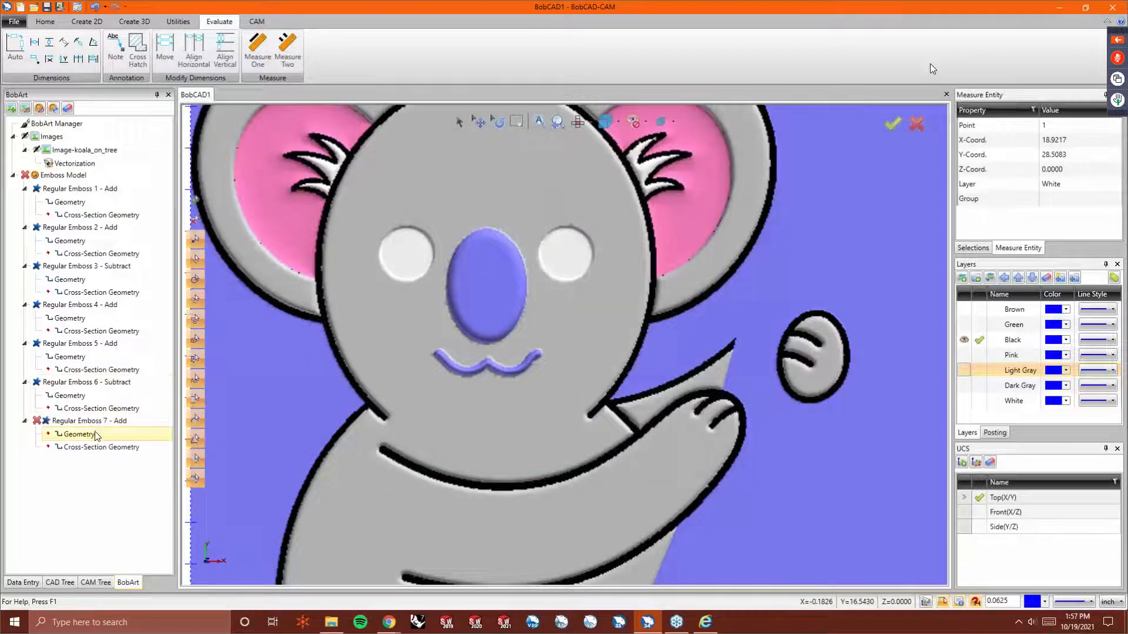
Use the two small circles inside the eyes as the seventh emboss's geometry and regenerate the emboss model.
right_click(95, 434)
click(118, 439)
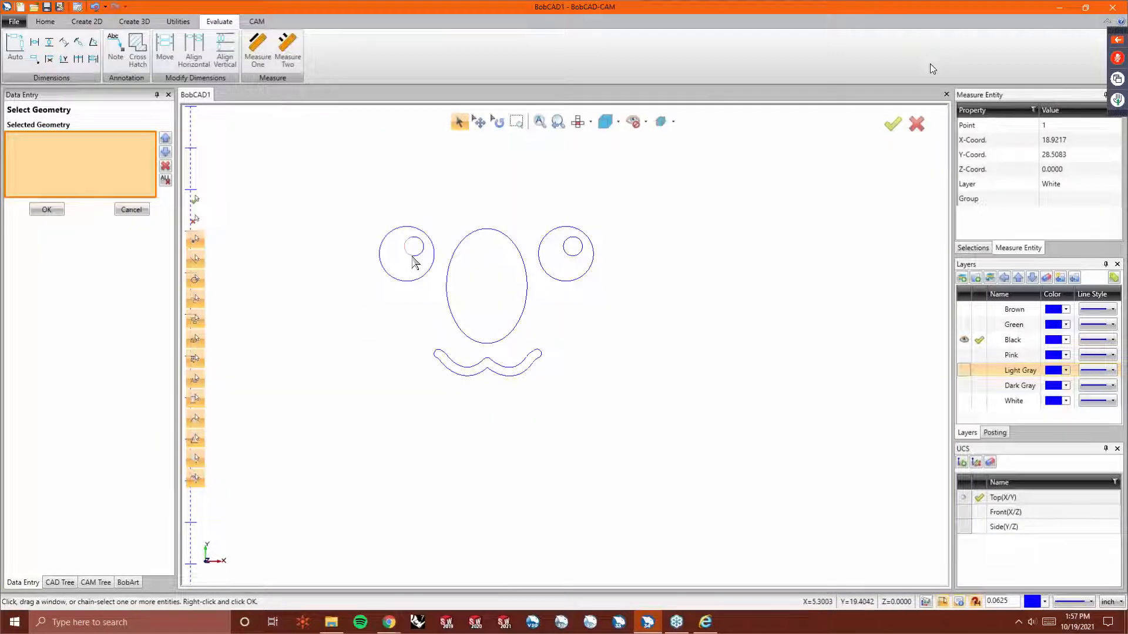
click(413, 257)
click(573, 256)
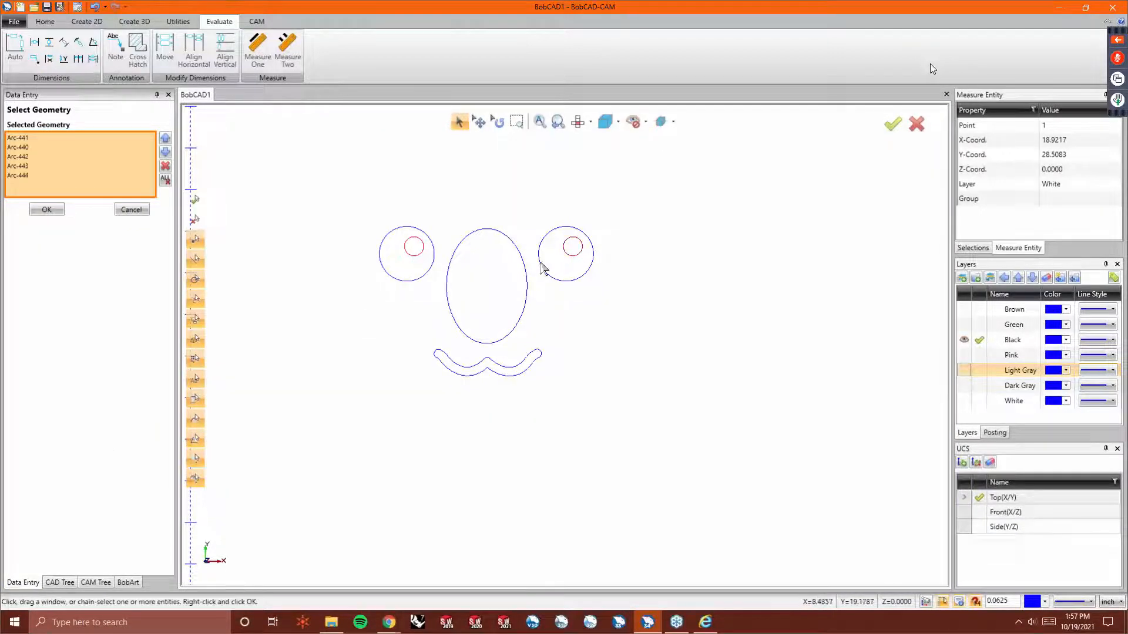
right_click(542, 264)
click(562, 270)
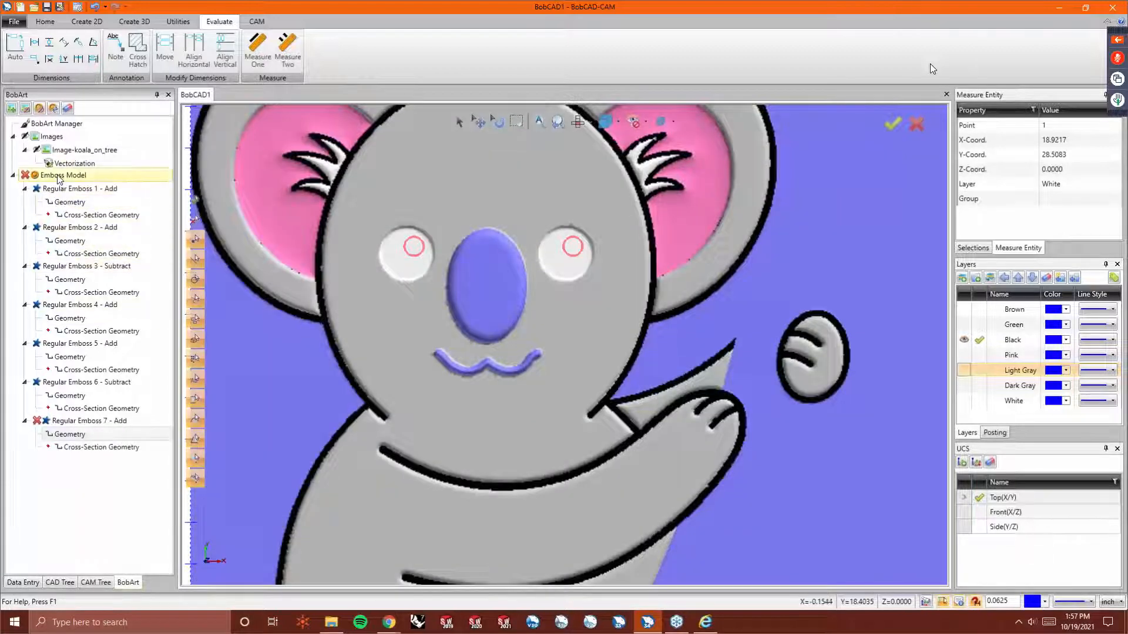
right_click(59, 175)
click(72, 183)
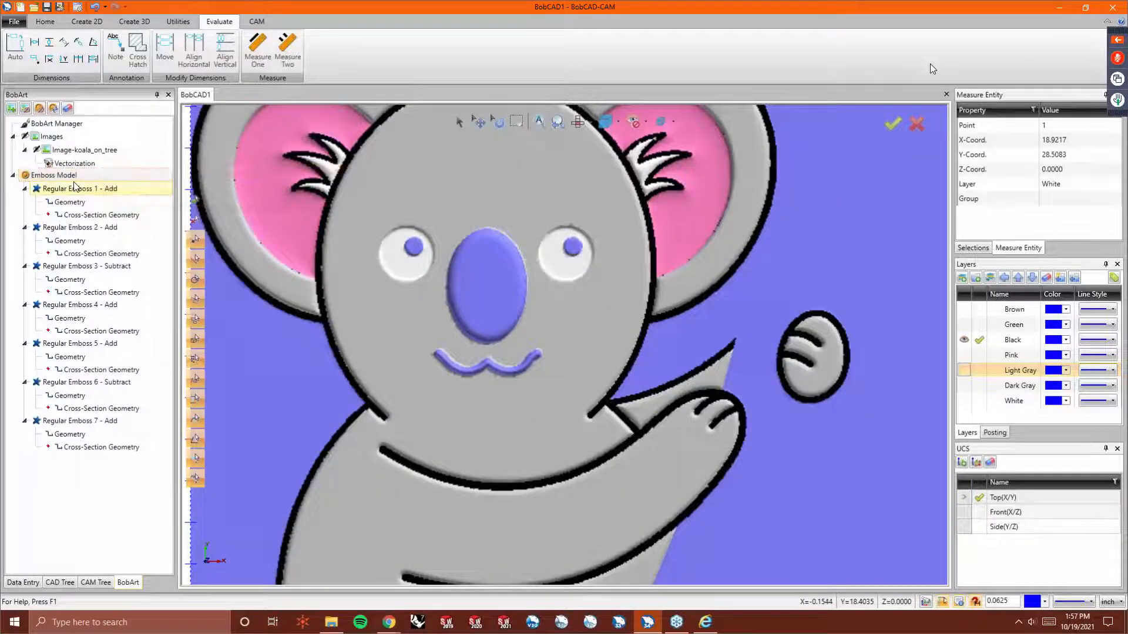
Examine the whole embossed koala in isometric view and regenerate the emboss model.
scroll(435, 204, down, 5)
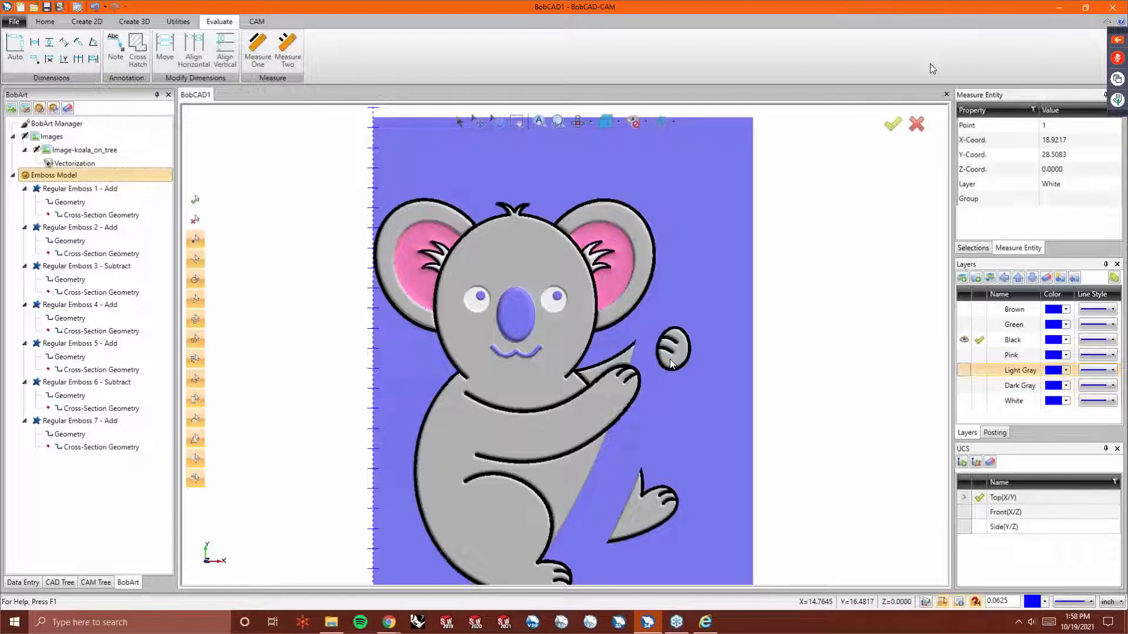
key(Home)
scroll(680, 323, down, 3)
scroll(355, 477, up, 6)
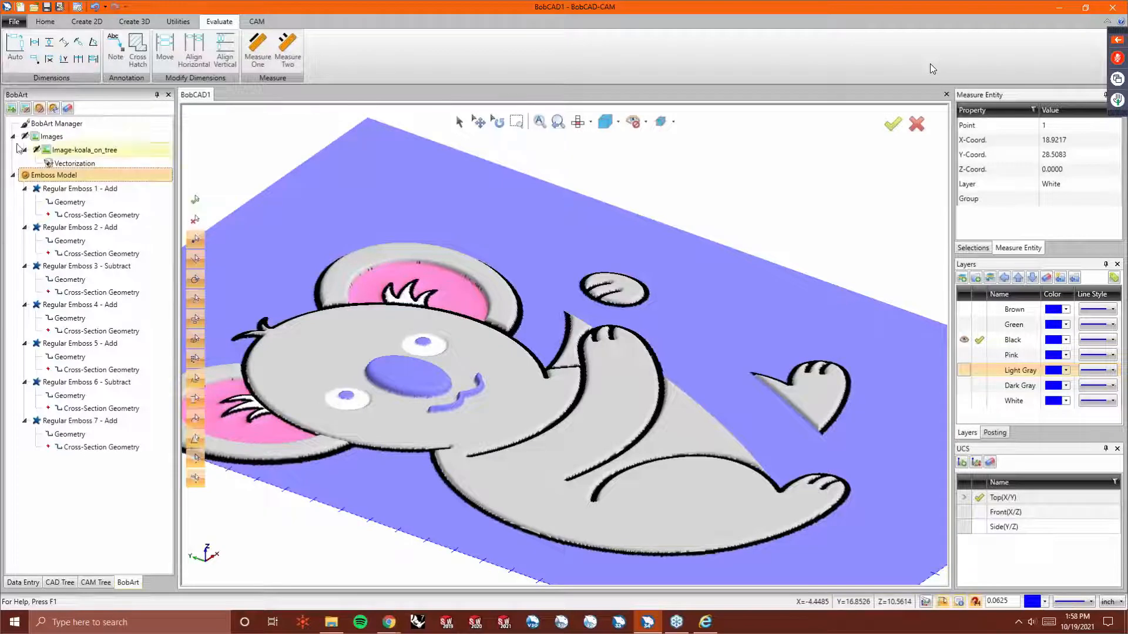
right_click(69, 174)
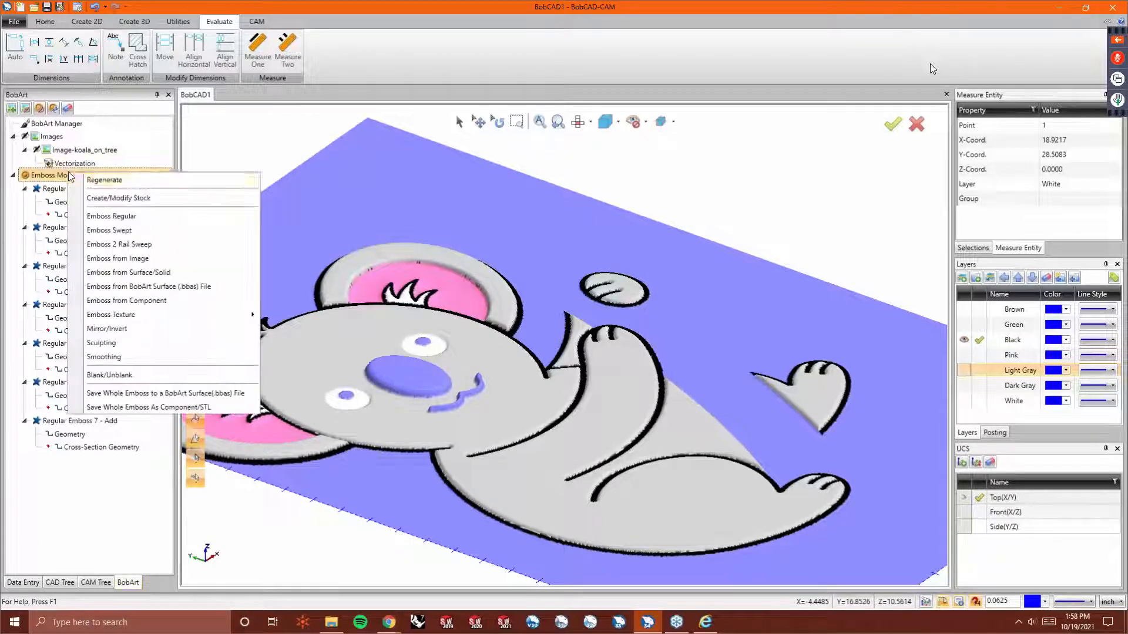
click(85, 180)
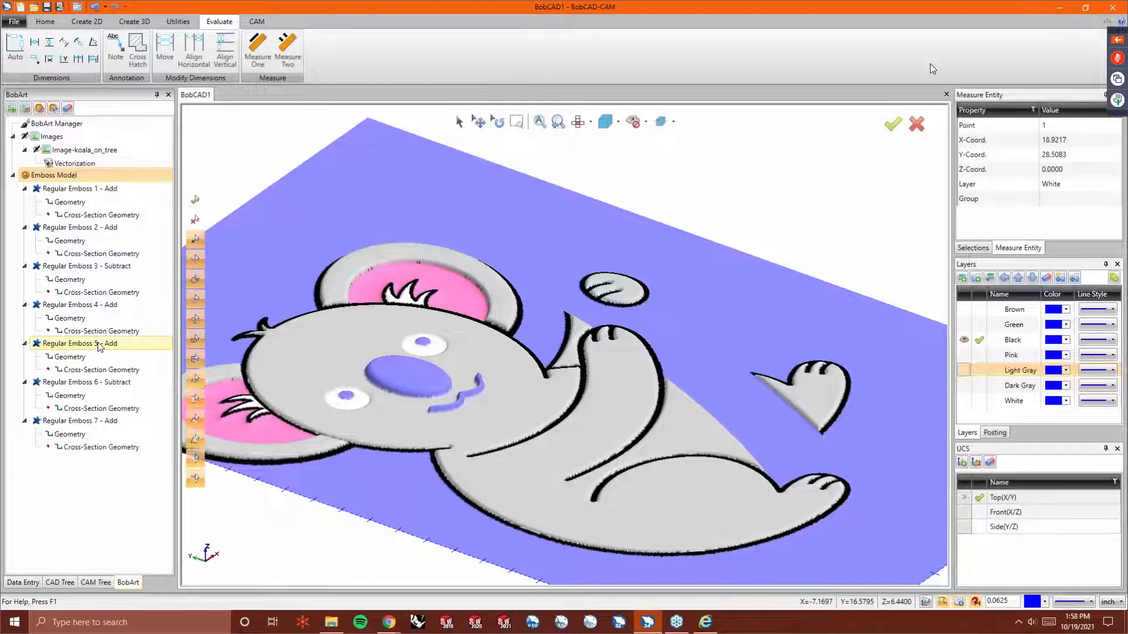
Set the base height of the fifth emboss, the nose and mouth, to 0.125 and regenerate the emboss model.
click(83, 384)
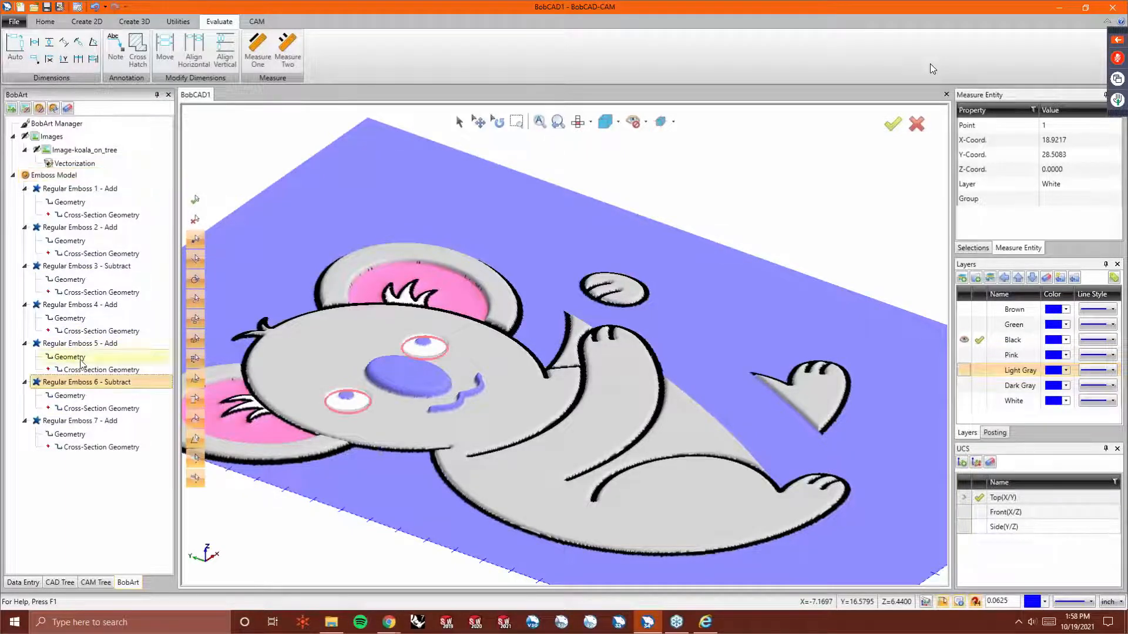
click(84, 346)
right_click(86, 353)
click(103, 360)
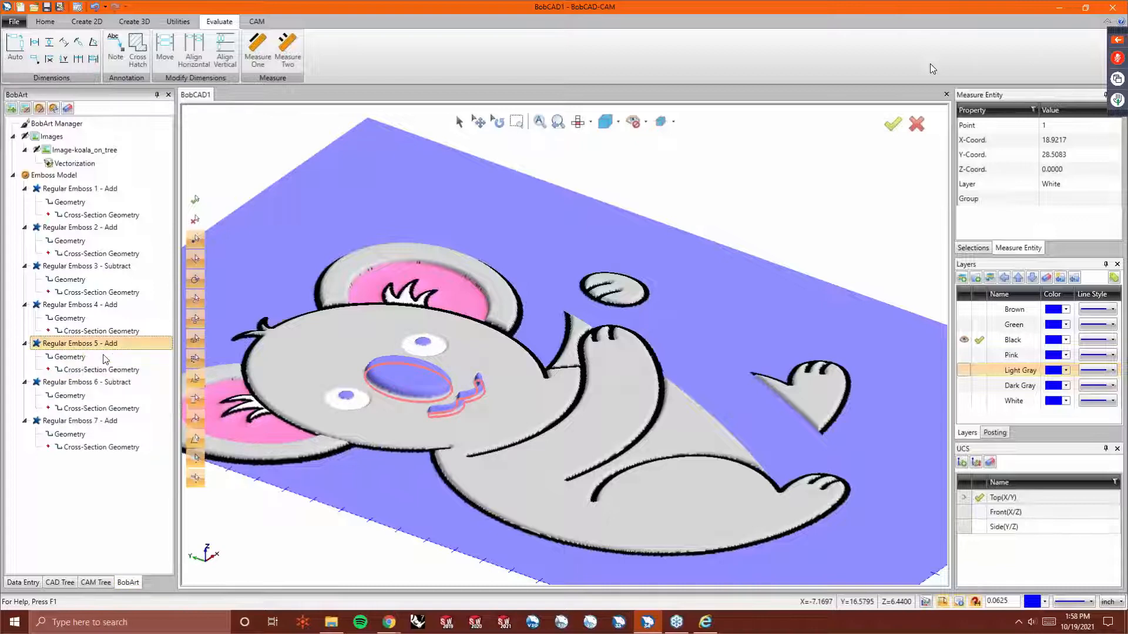
double_click(698, 431)
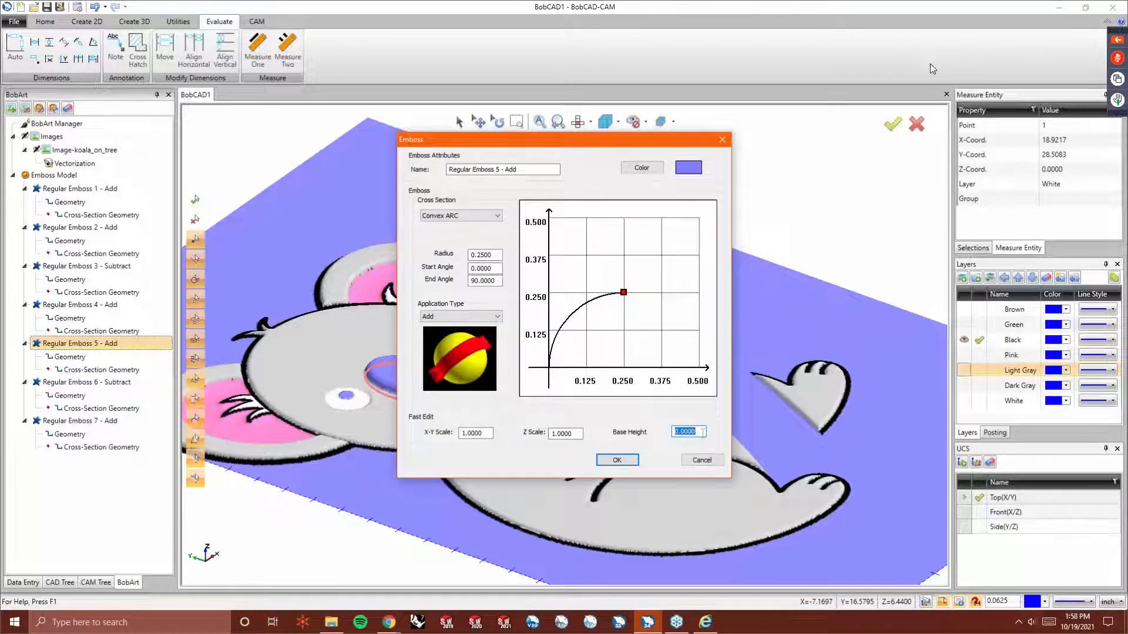
text(.125)
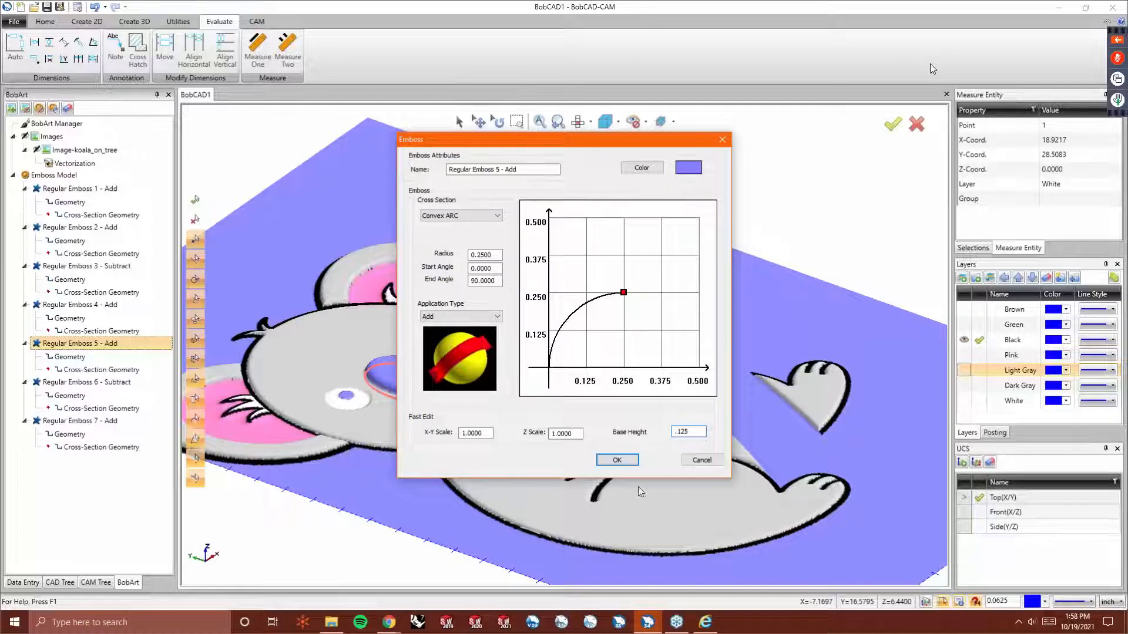
click(618, 460)
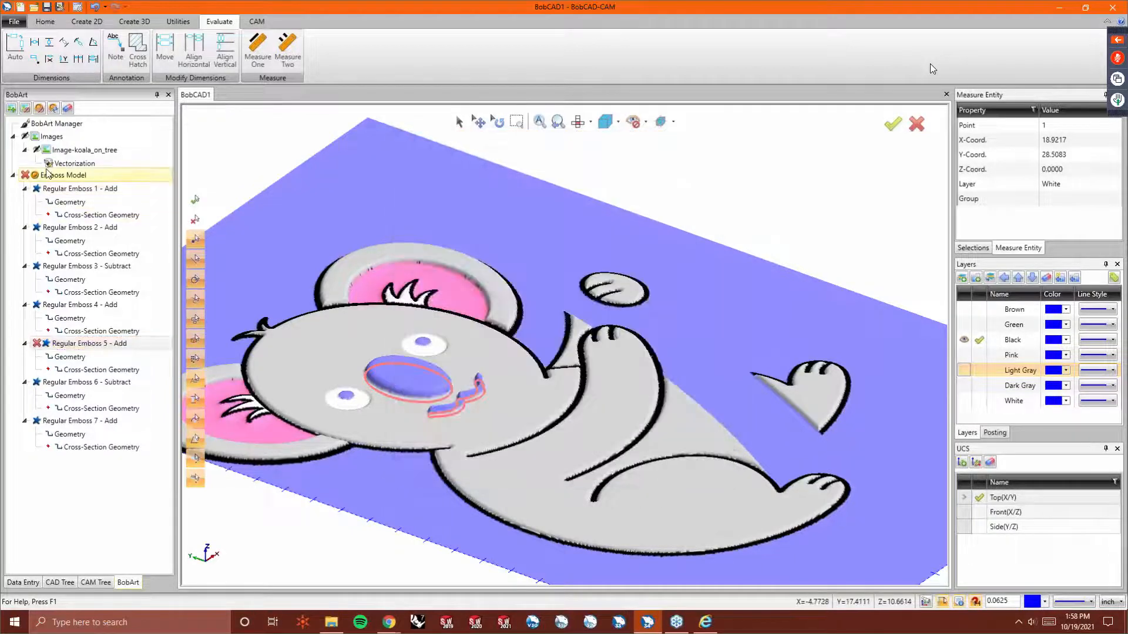
right_click(47, 174)
click(68, 175)
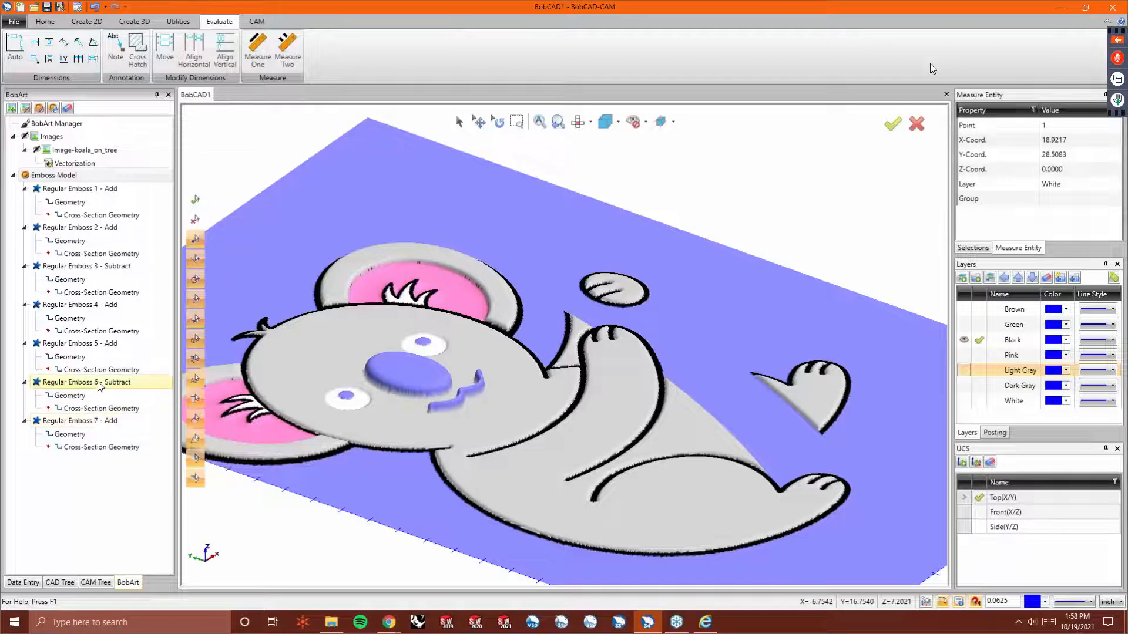
Clear the base height of the fifth emboss and regenerate the emboss model.
click(98, 345)
right_click(98, 345)
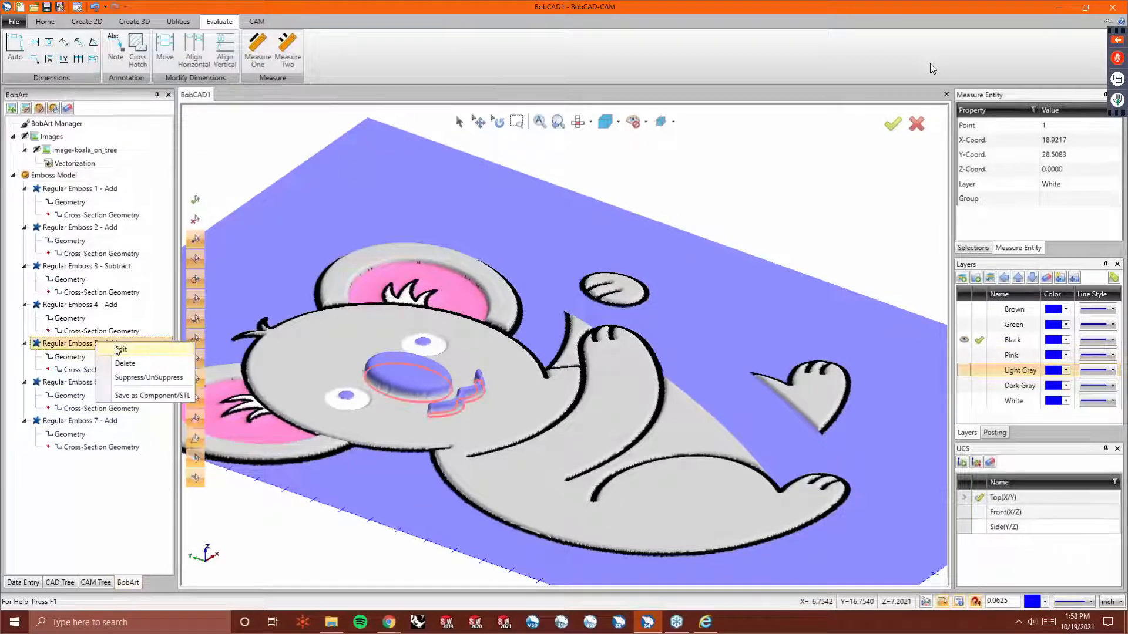
click(121, 353)
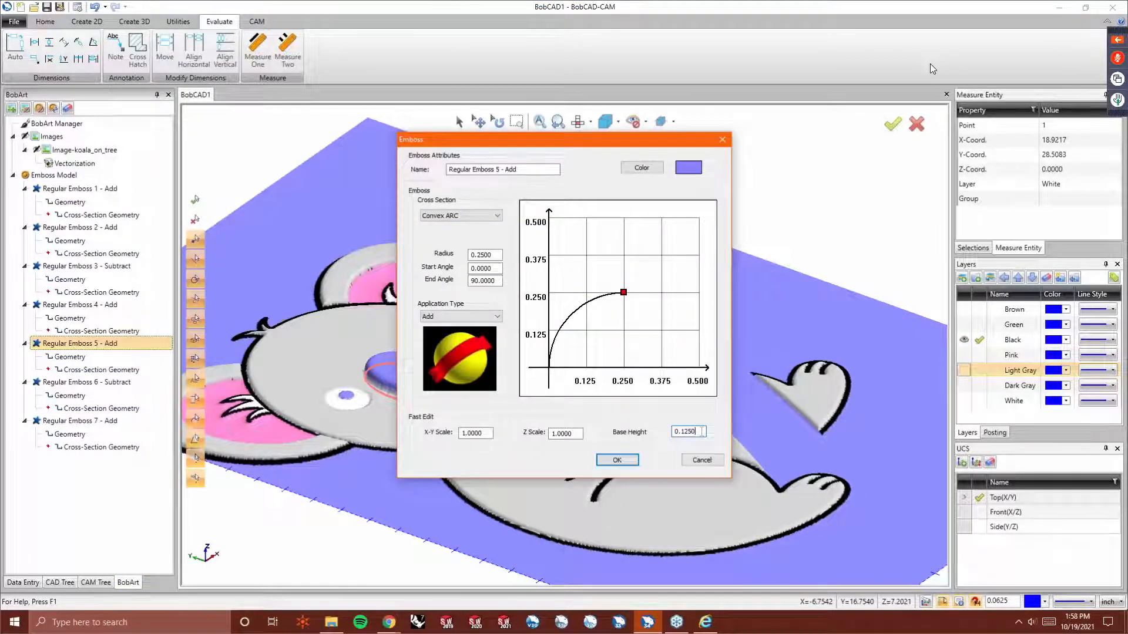
double_click(701, 431)
key(BackSpace)
key(Return)
click(59, 175)
right_click(86, 175)
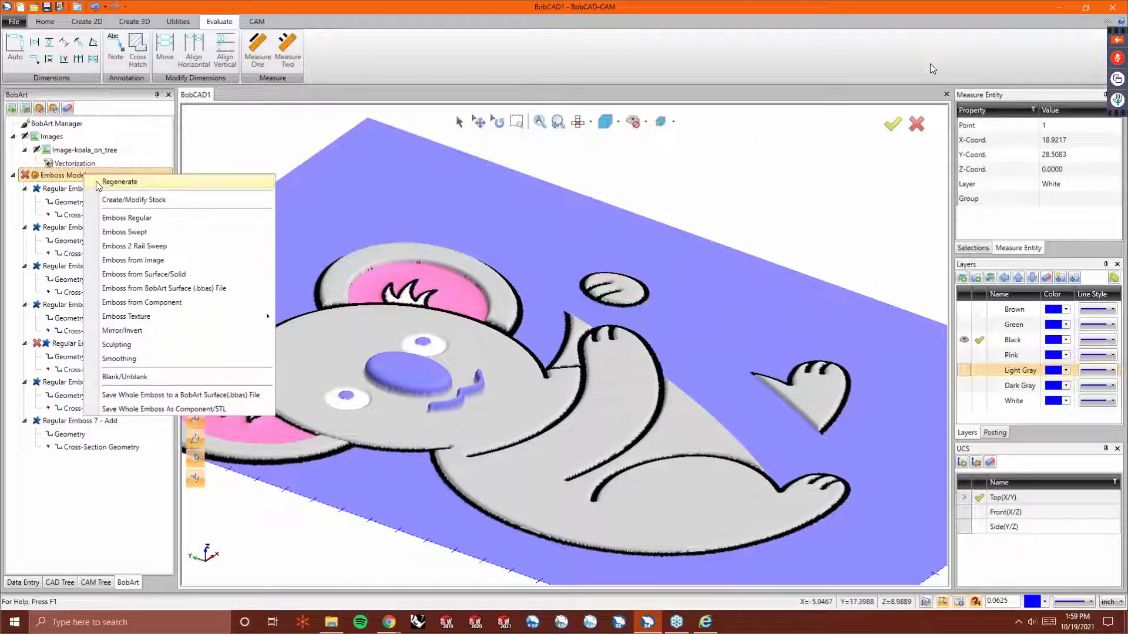
click(117, 182)
Inspect the regenerated nose and mouth up close and from different angles, and the whole koala relief on its base.
scroll(452, 412, up, 3)
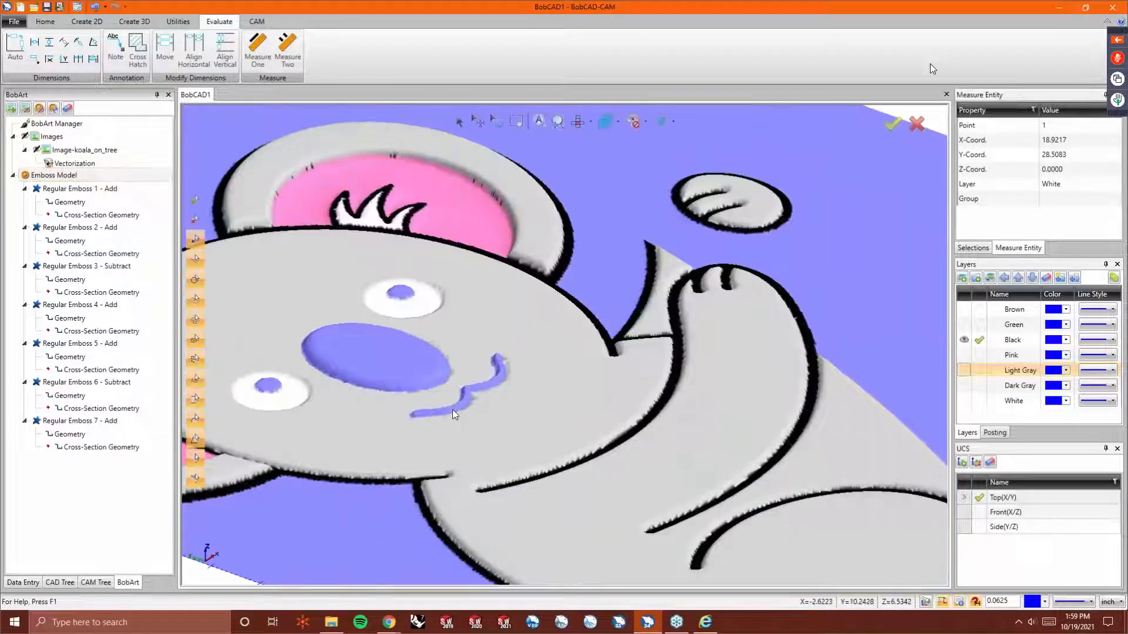
scroll(452, 410, up, 3)
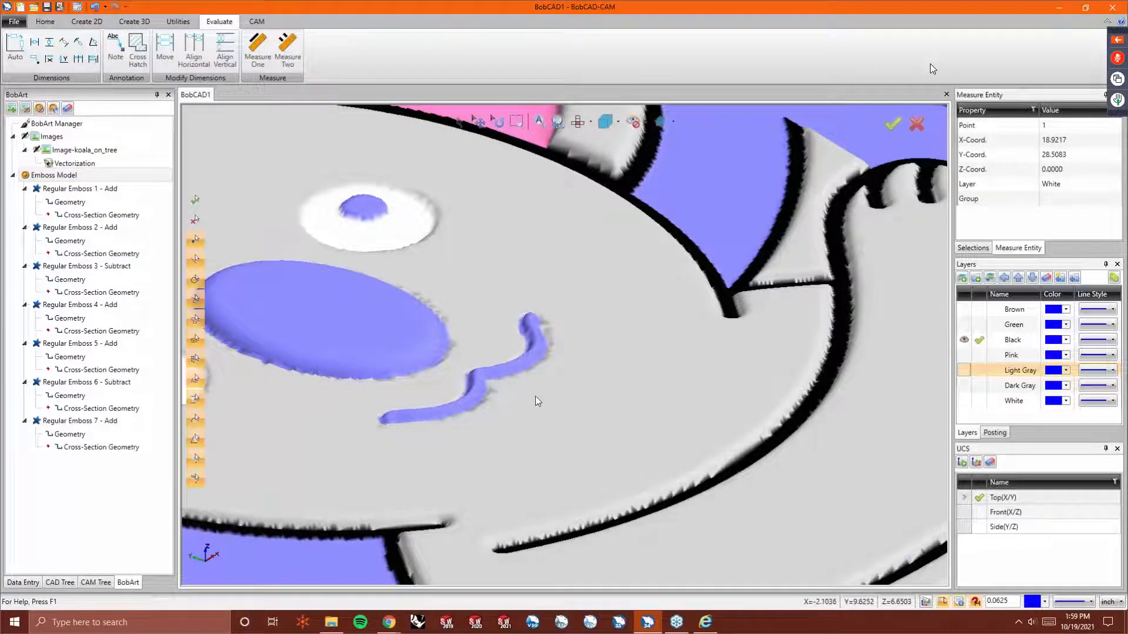
scroll(535, 401, down, 5)
middle_drag(615, 337, 525, 405)
scroll(525, 405, down, 3)
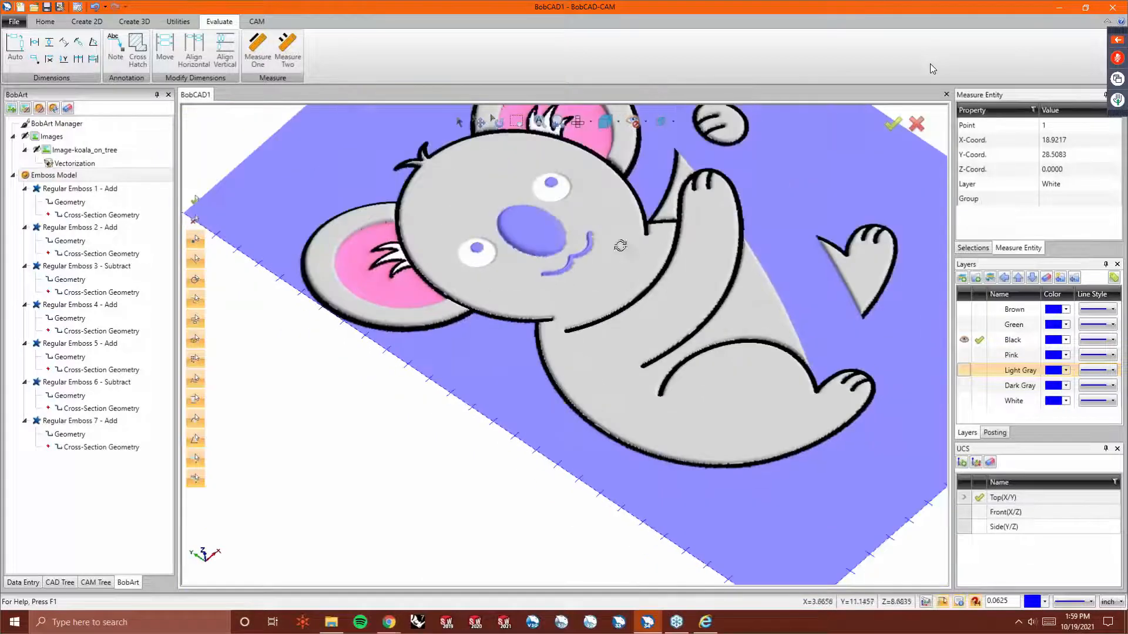
mouse_move(620, 245)
middle_down()
mouse_move(607, 270)
mouse_move(618, 235)
middle_up()
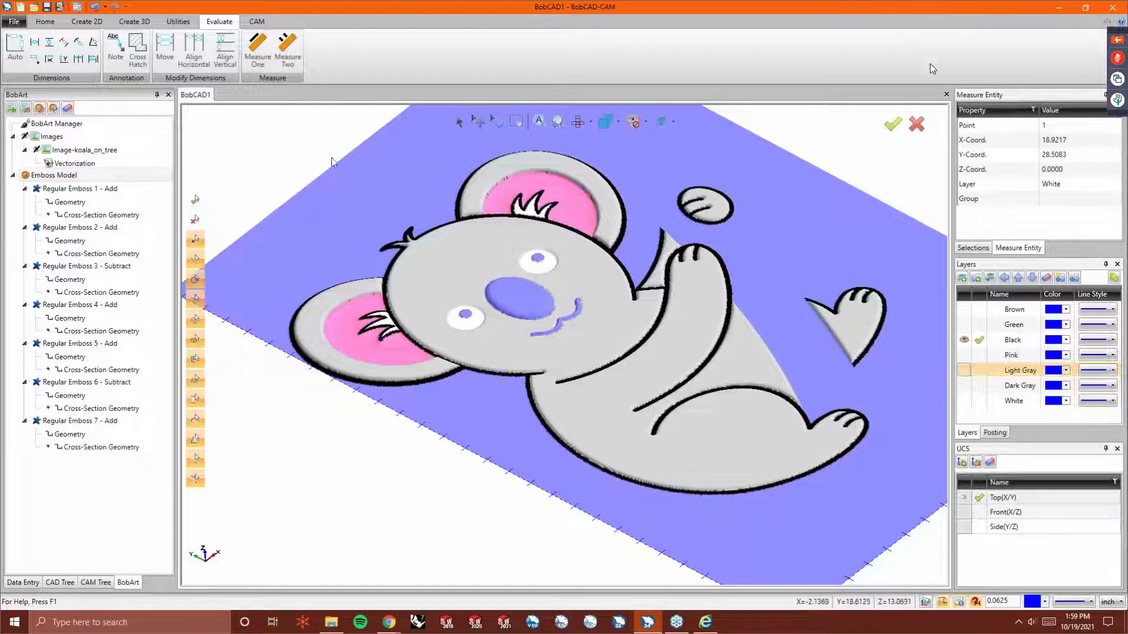
scroll(335, 452, down, 3)
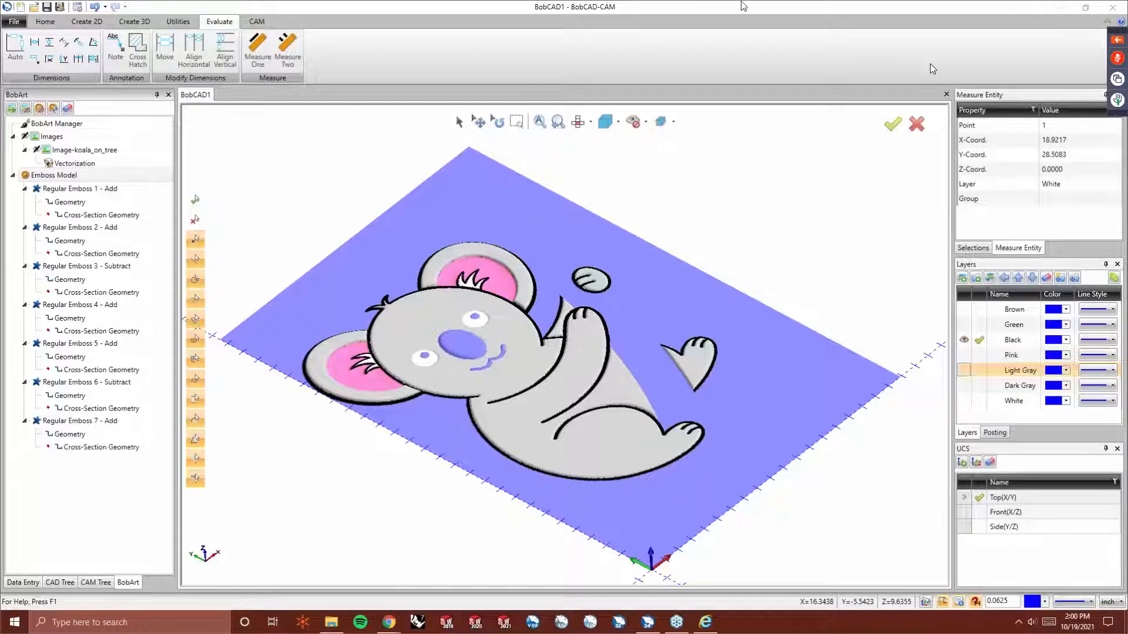
Browse for a file to open in D:\Docs\DXFS, Section 28 - Border & Frame Designs, Border & Frame Designs 3 DXF Files.
click(33, 7)
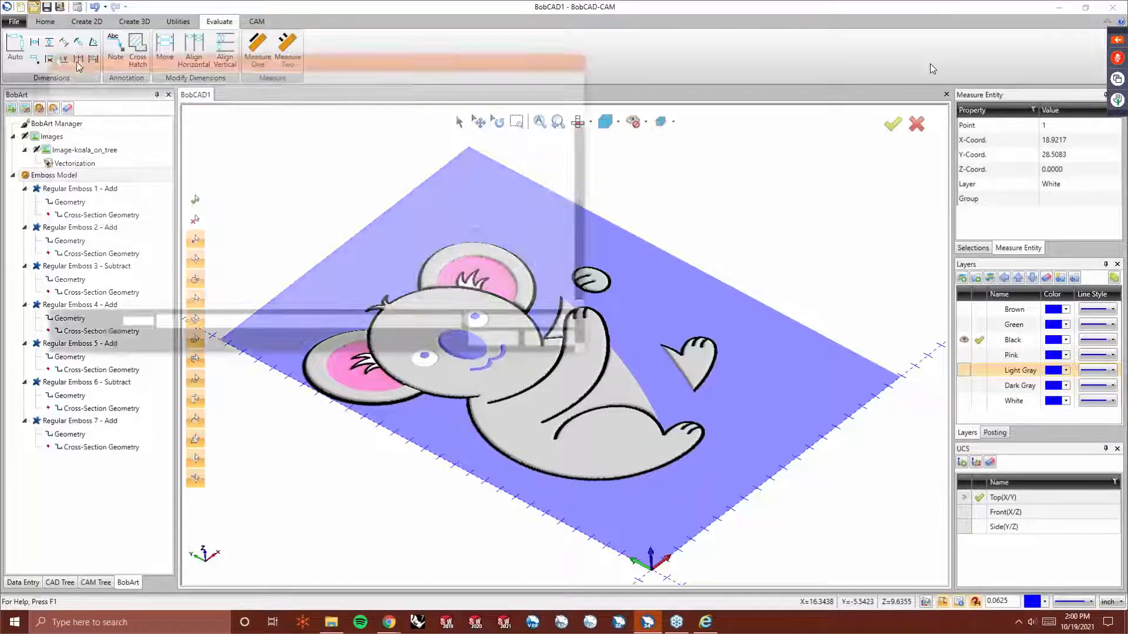
scroll(210, 255, down, 7)
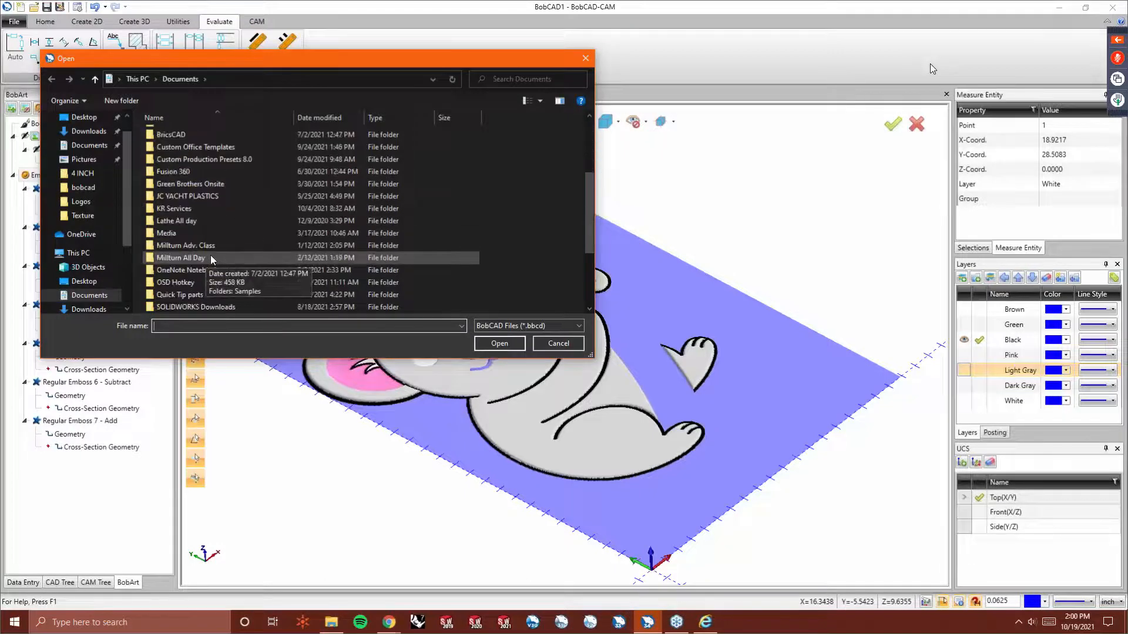
double_click(195, 297)
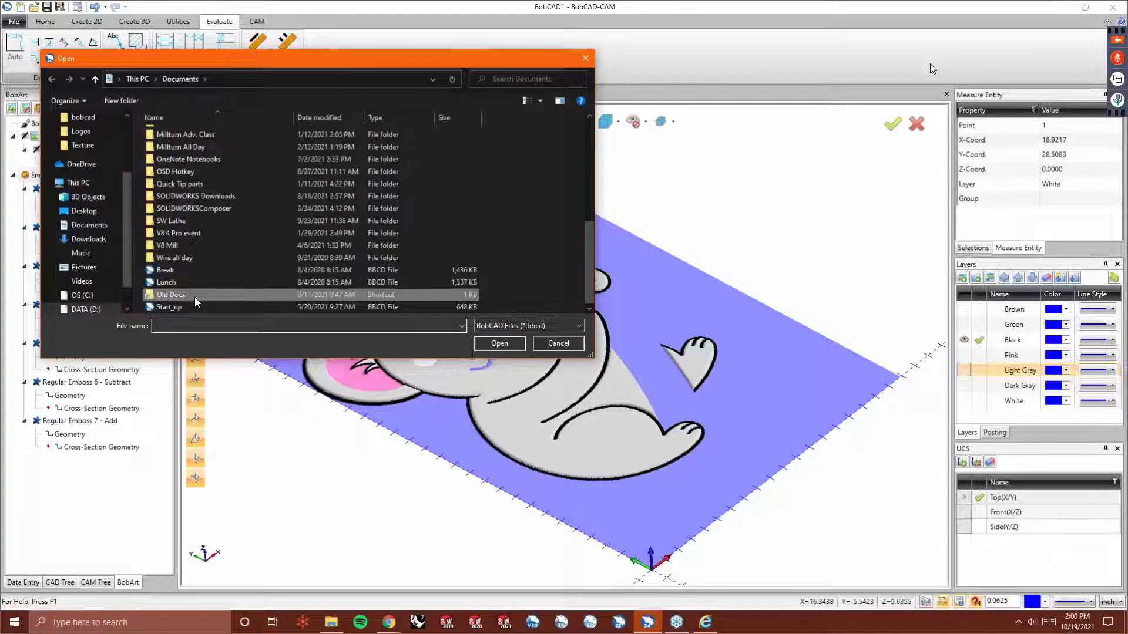
double_click(184, 184)
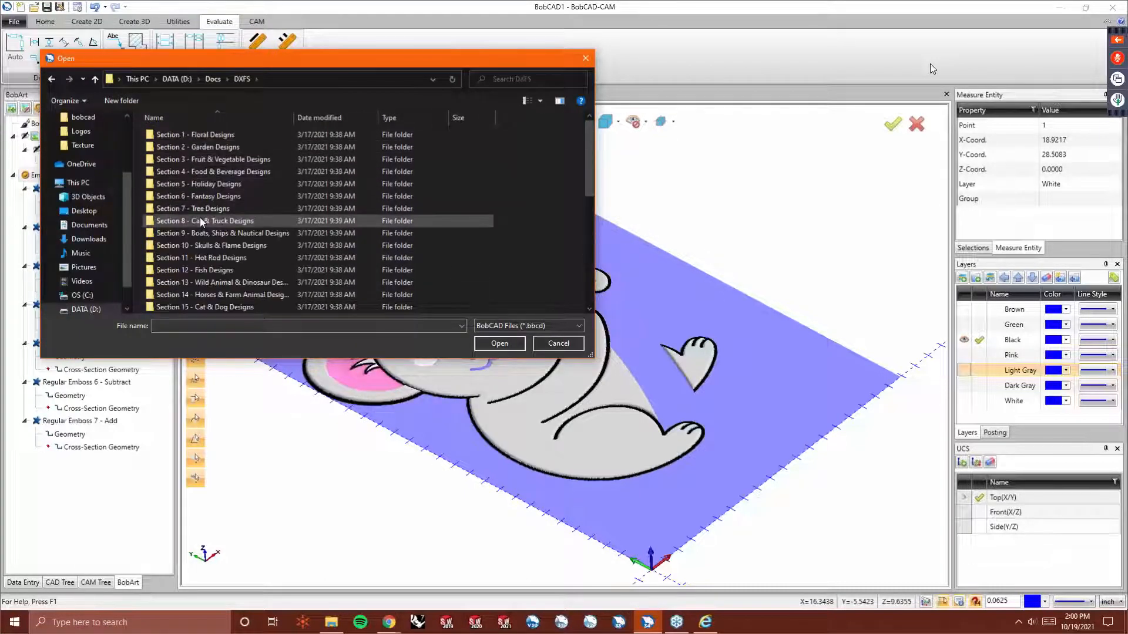
scroll(227, 271, down, 5)
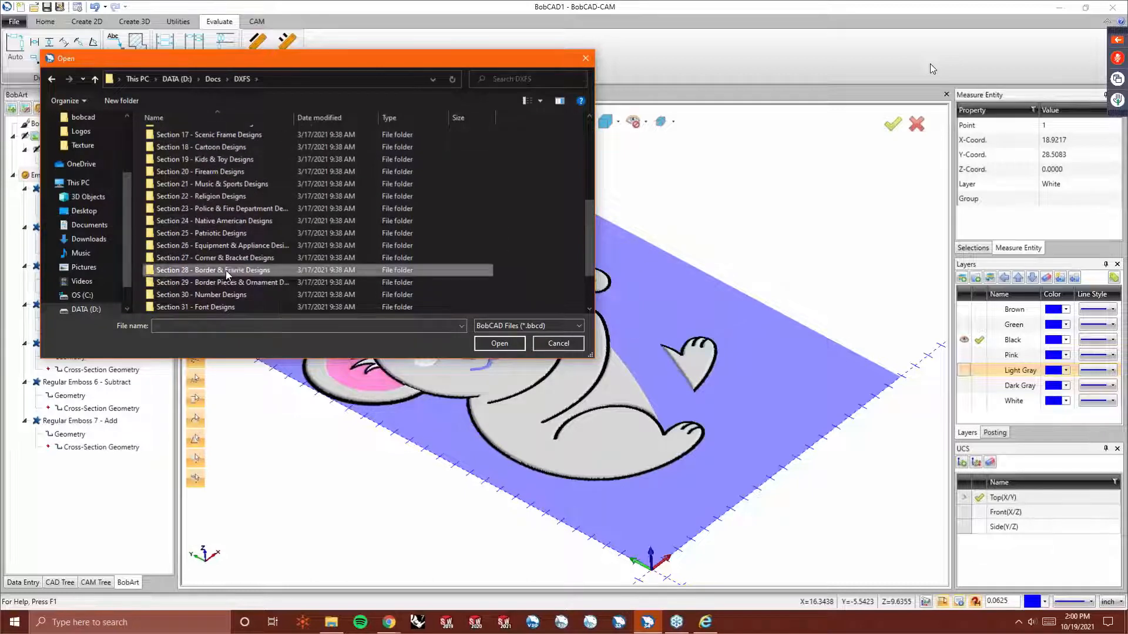
double_click(225, 270)
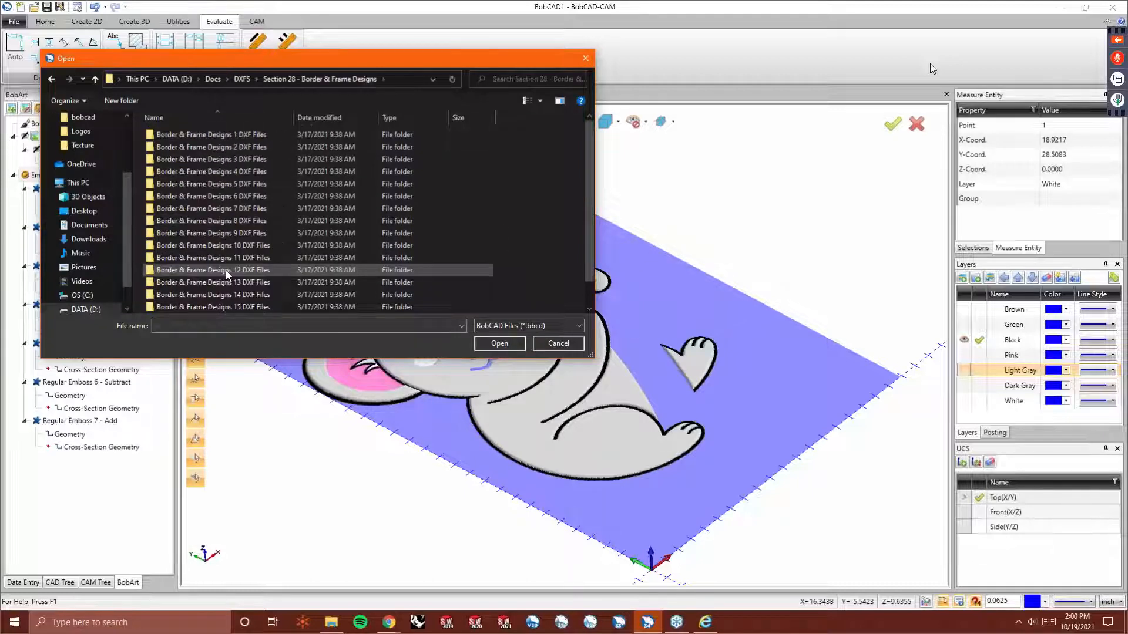
double_click(222, 159)
Filter the files by AutoCAD DXF and open the border design 21.DXF.
click(526, 326)
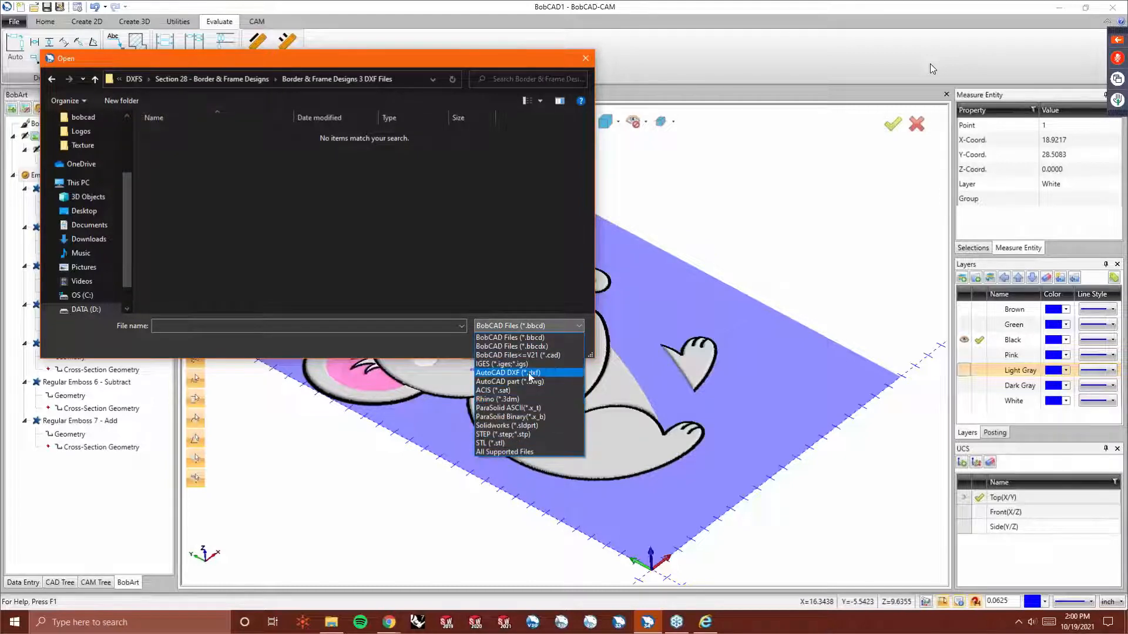
click(528, 373)
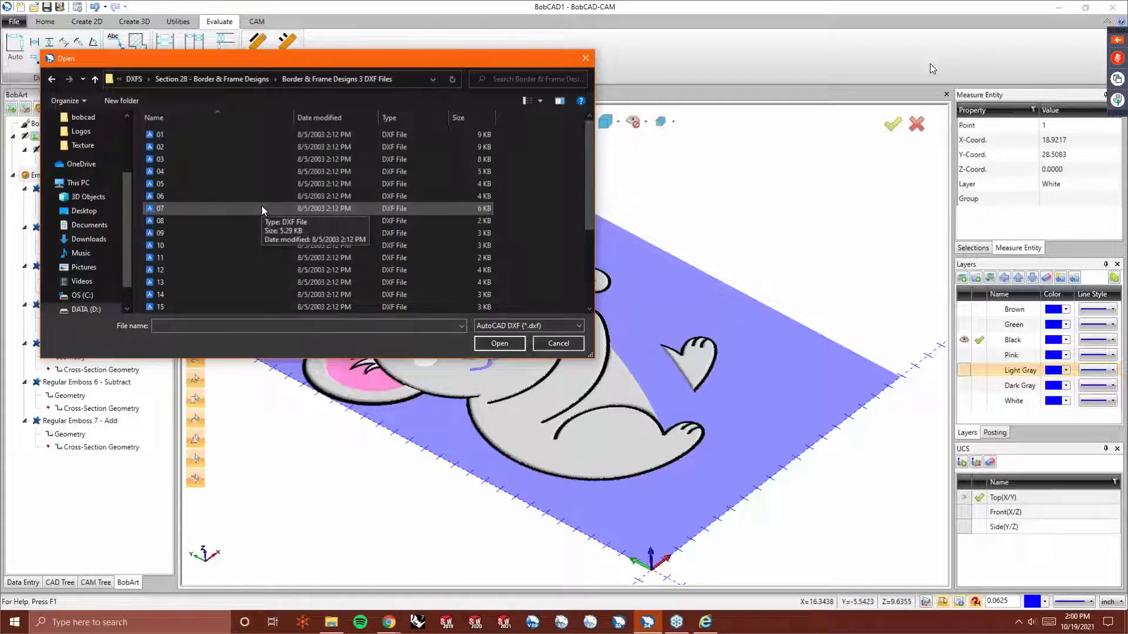
scroll(245, 229, down, 1)
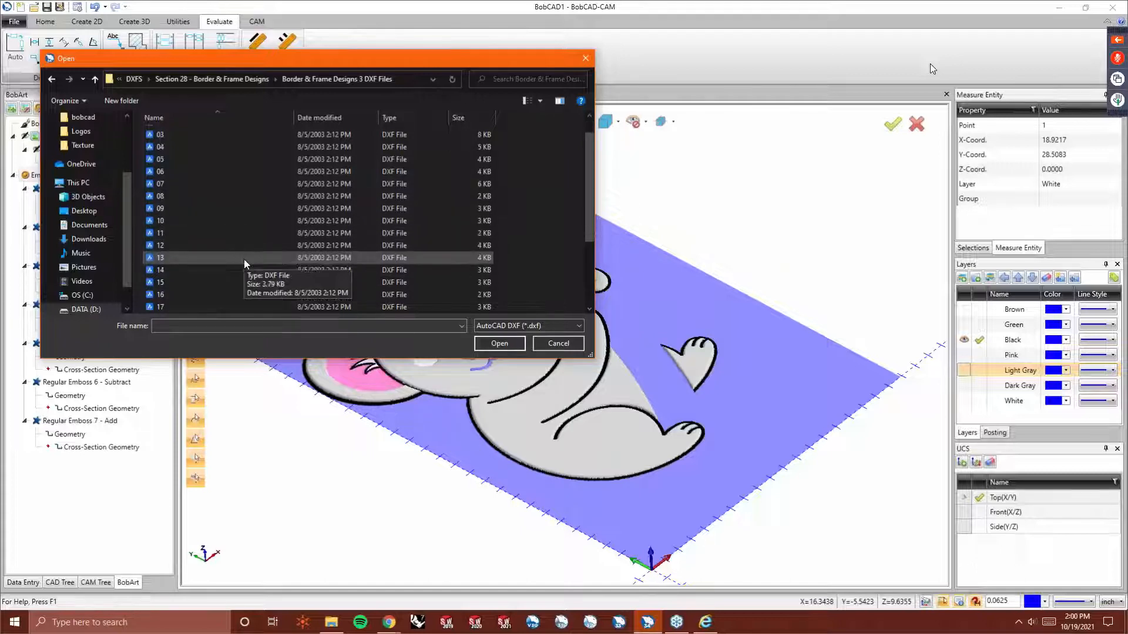
scroll(235, 267, down, 1)
click(198, 307)
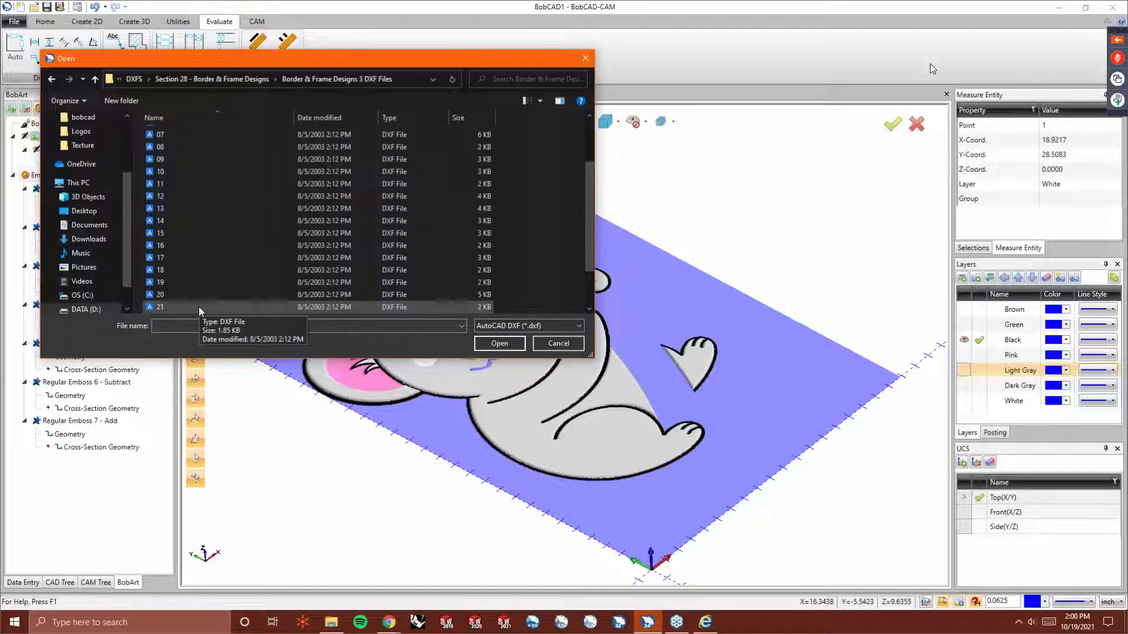
double_click(198, 306)
click(557, 341)
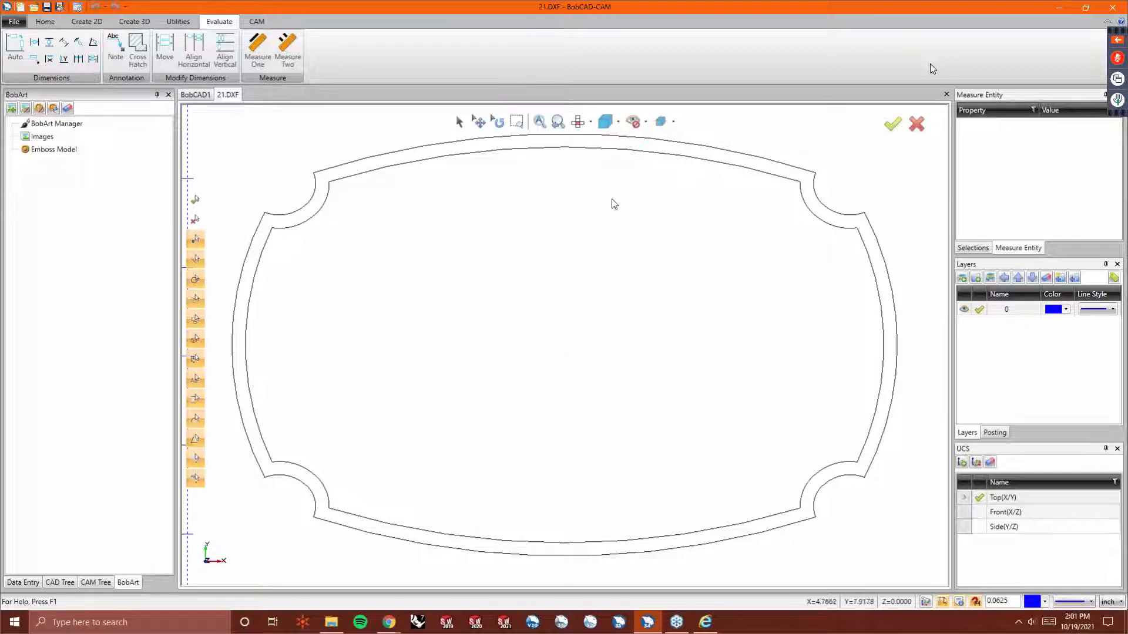
Add a new layer named Frame to the border drawing.
scroll(629, 301, down, 5)
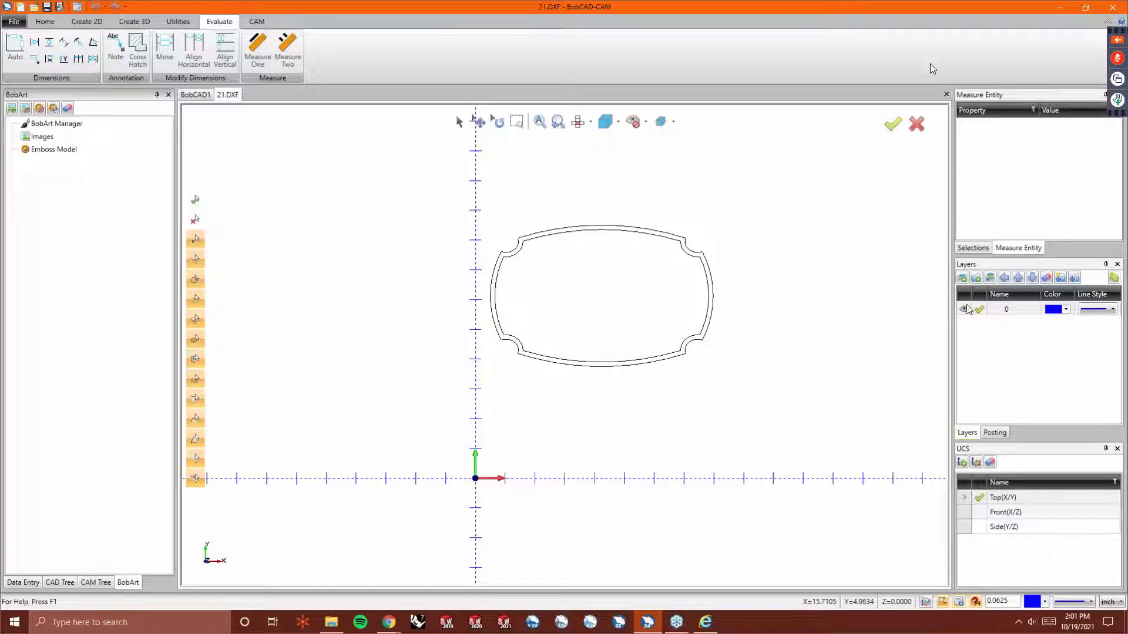
right_click(1010, 336)
click(1034, 347)
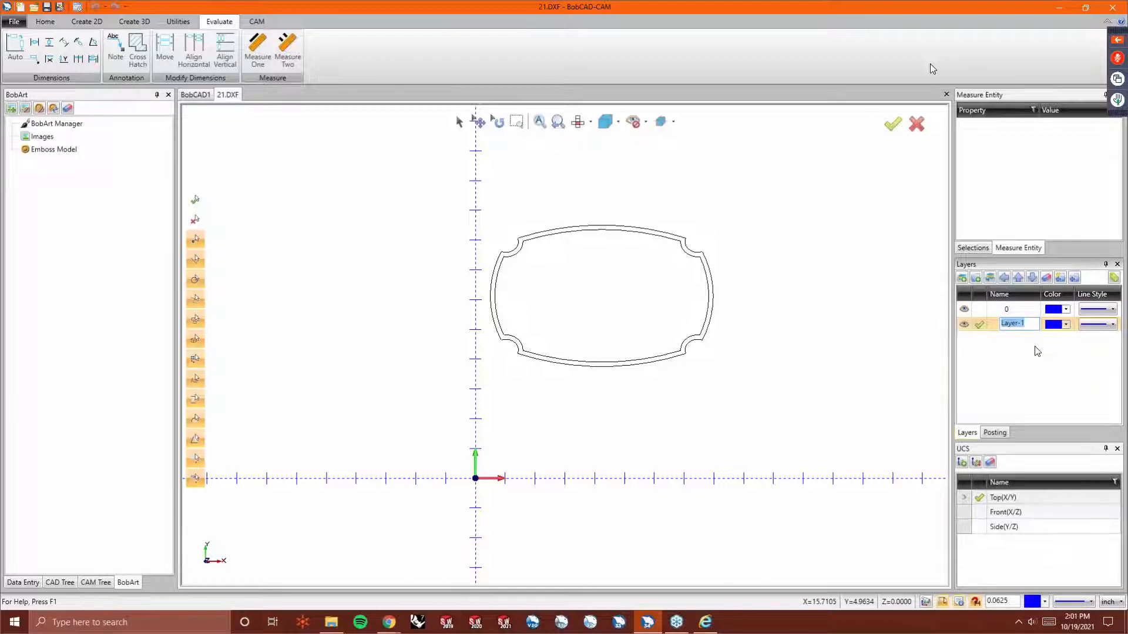
text(Frame)
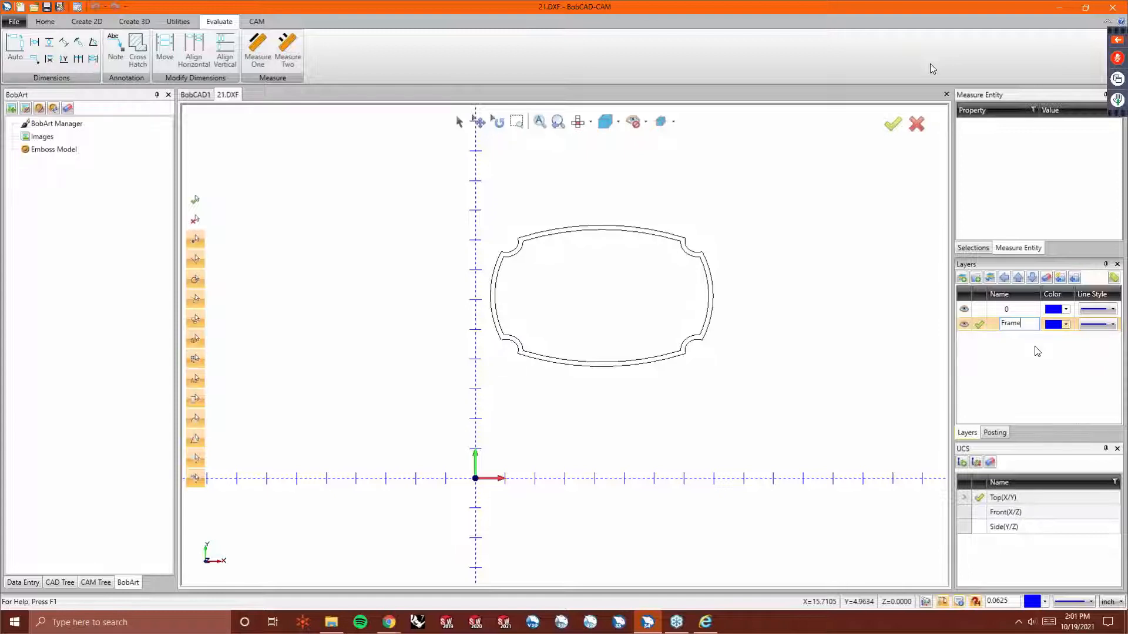
key(Return)
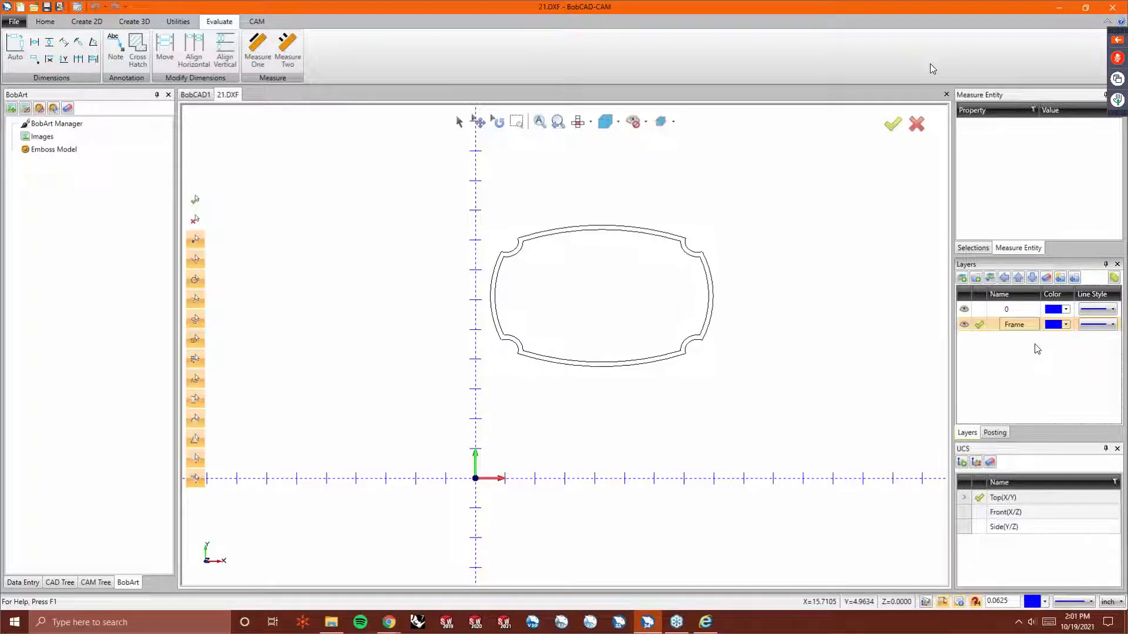
Select both outlines of the decorative border and assign them to the Frame layer.
click(461, 123)
drag(466, 192, 738, 367)
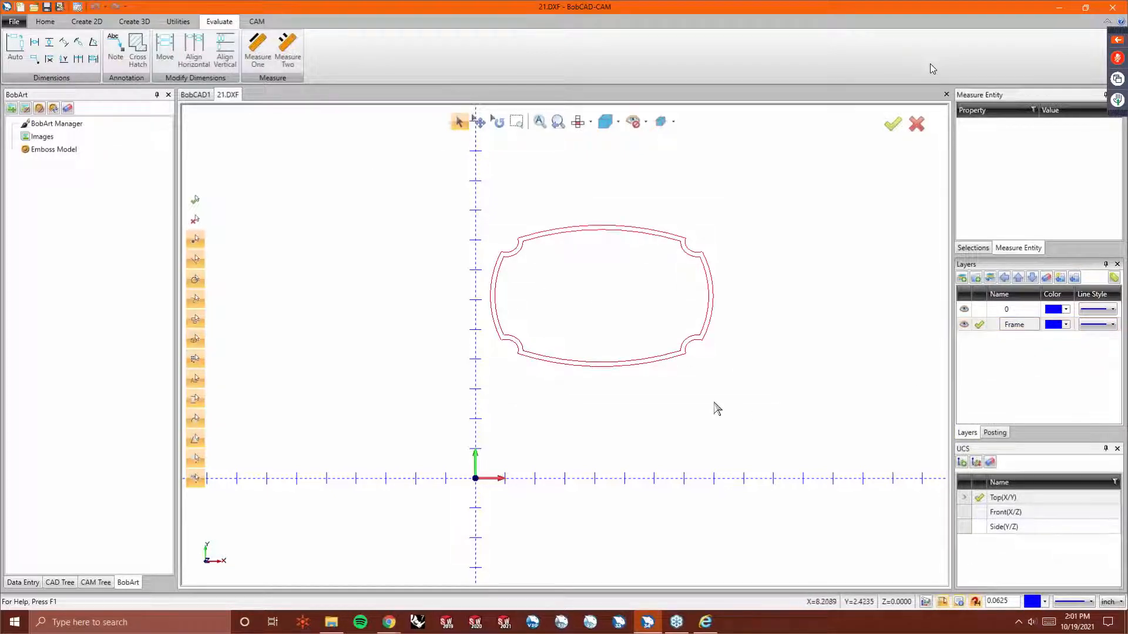
right_click(565, 281)
click(800, 279)
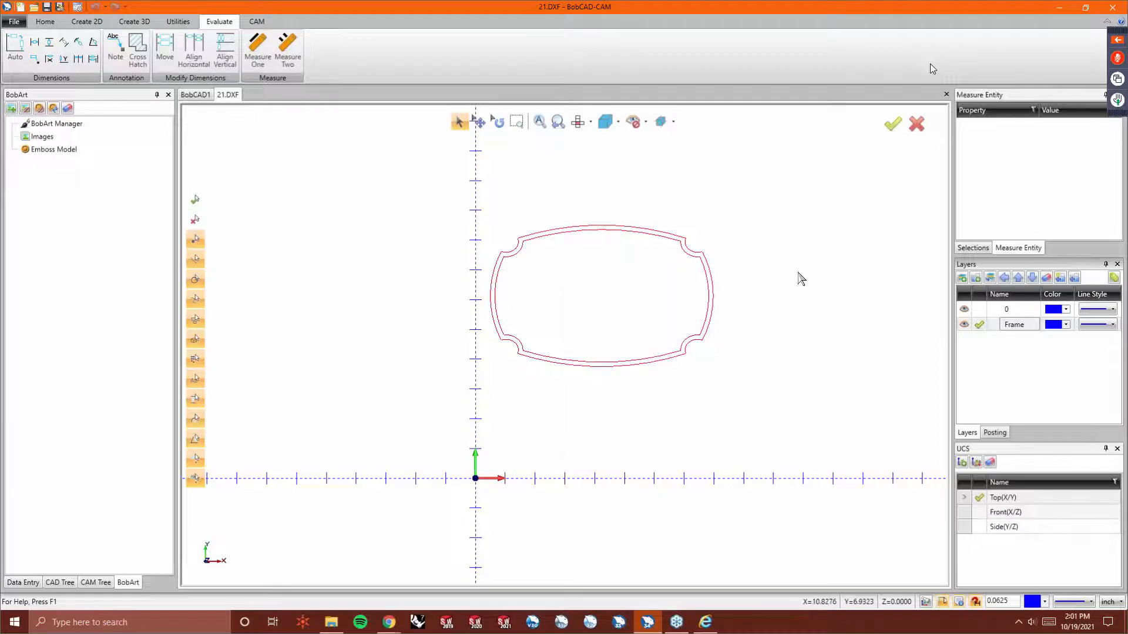
scroll(811, 272, up, 2)
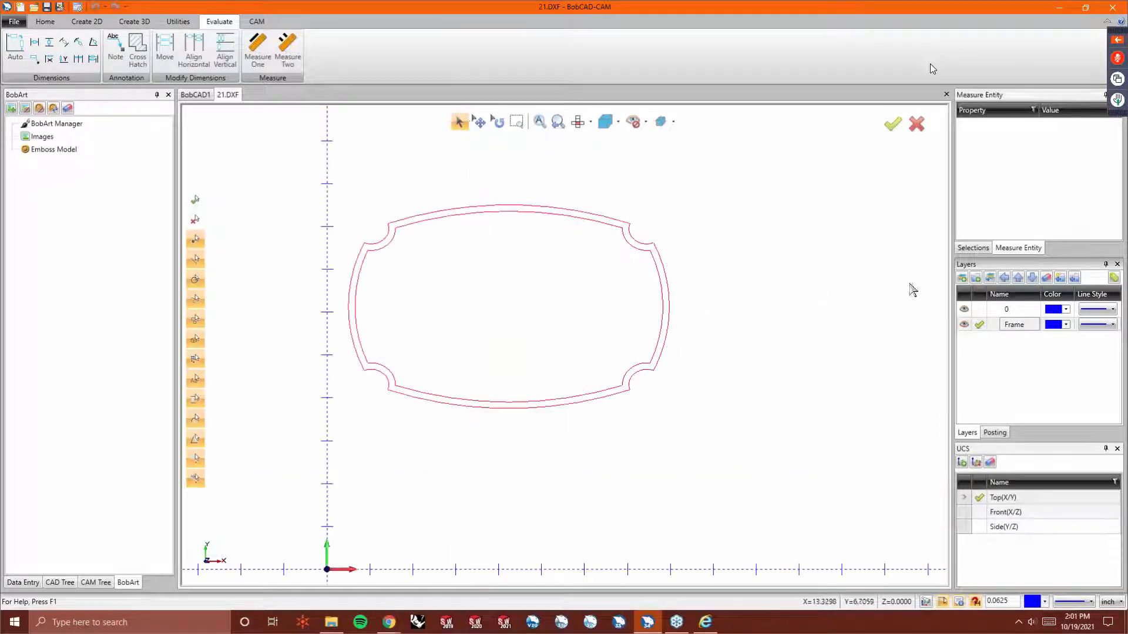
click(990, 278)
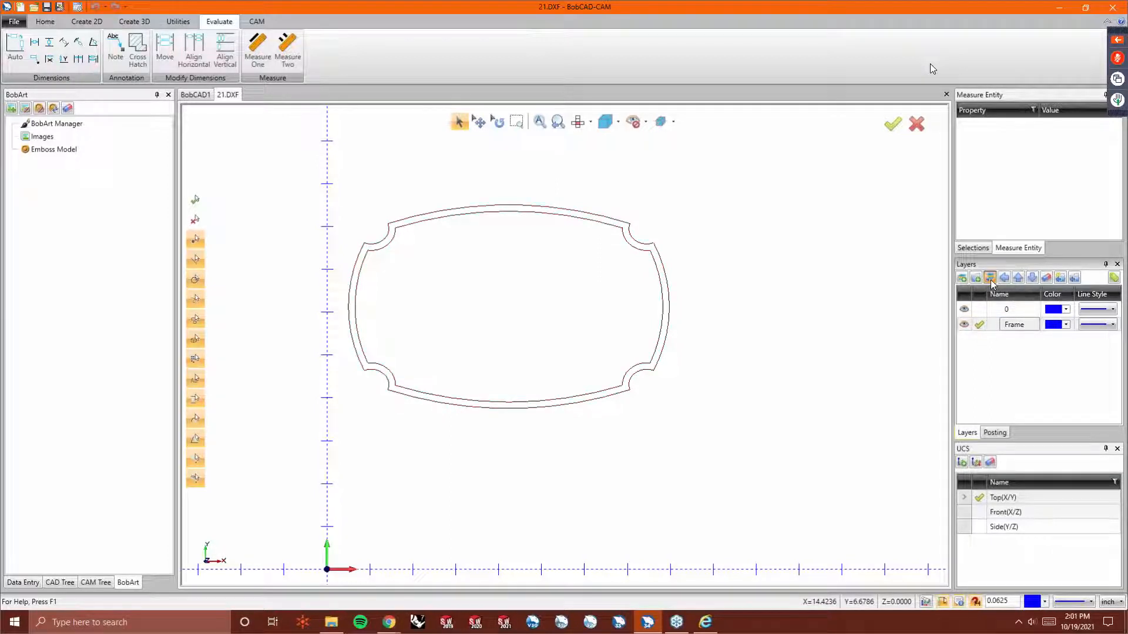
Make layer 0 the active layer and hide the Frame layer.
click(982, 311)
click(965, 325)
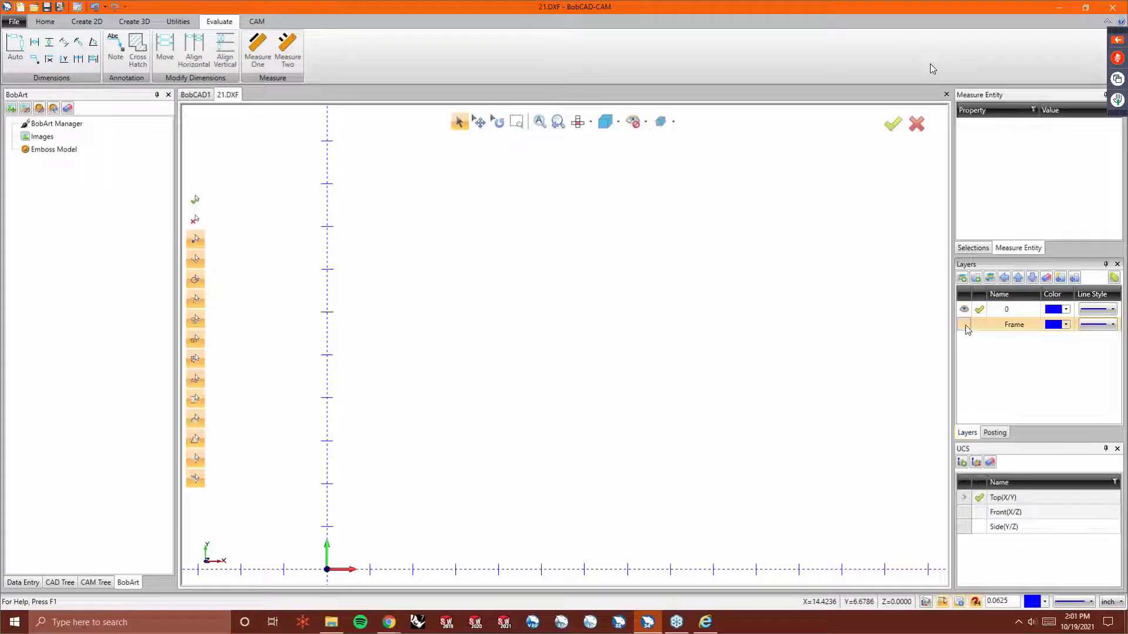
click(965, 325)
click(965, 326)
Import the JPEG image BobCAD-CAMlogo from the Logos folder into the BobArt images.
right_click(65, 140)
click(103, 145)
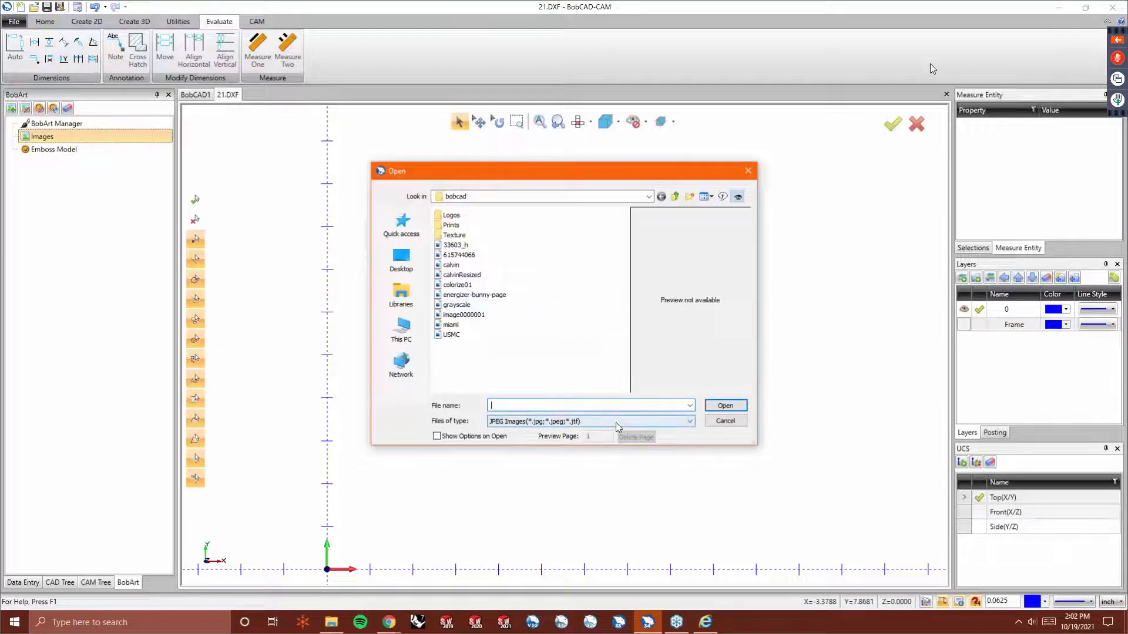
double_click(469, 216)
click(486, 245)
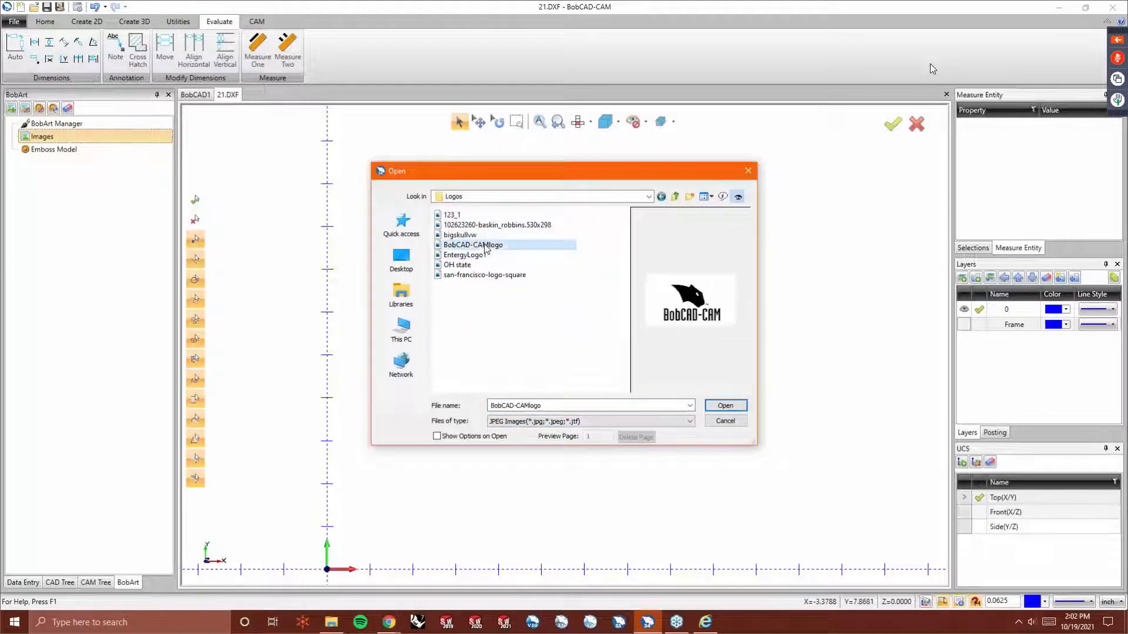
click(725, 405)
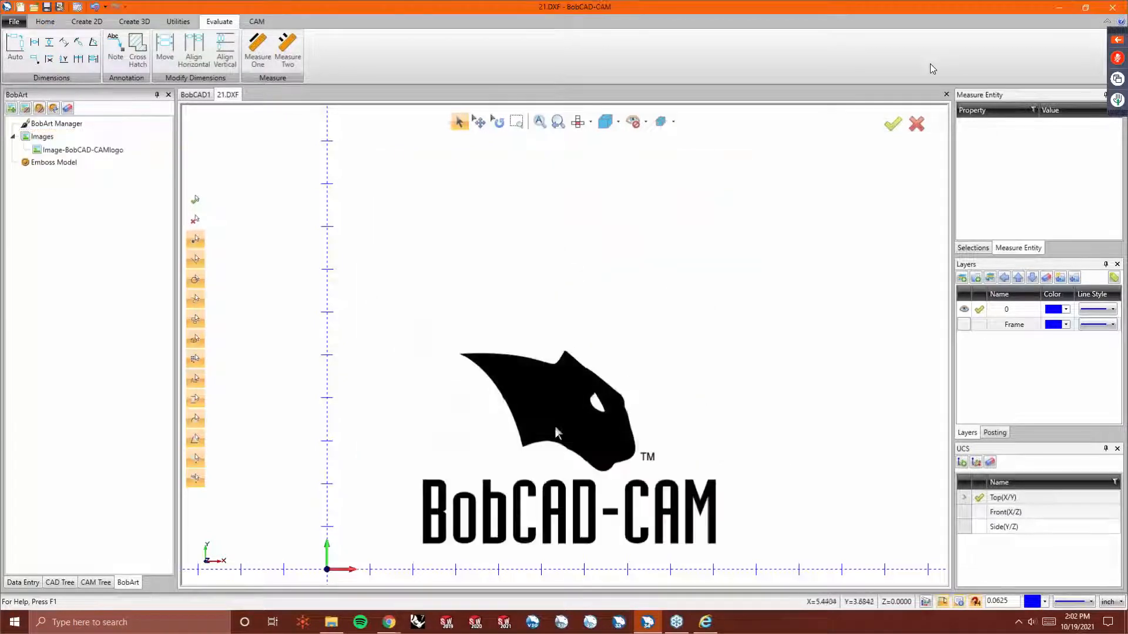
scroll(558, 444, down, 3)
scroll(559, 449, up, 3)
Vectorize the logo image with the 2-level black/white strategy, a threshold of 202 and an accuracy of 1.2 pixels.
right_click(69, 151)
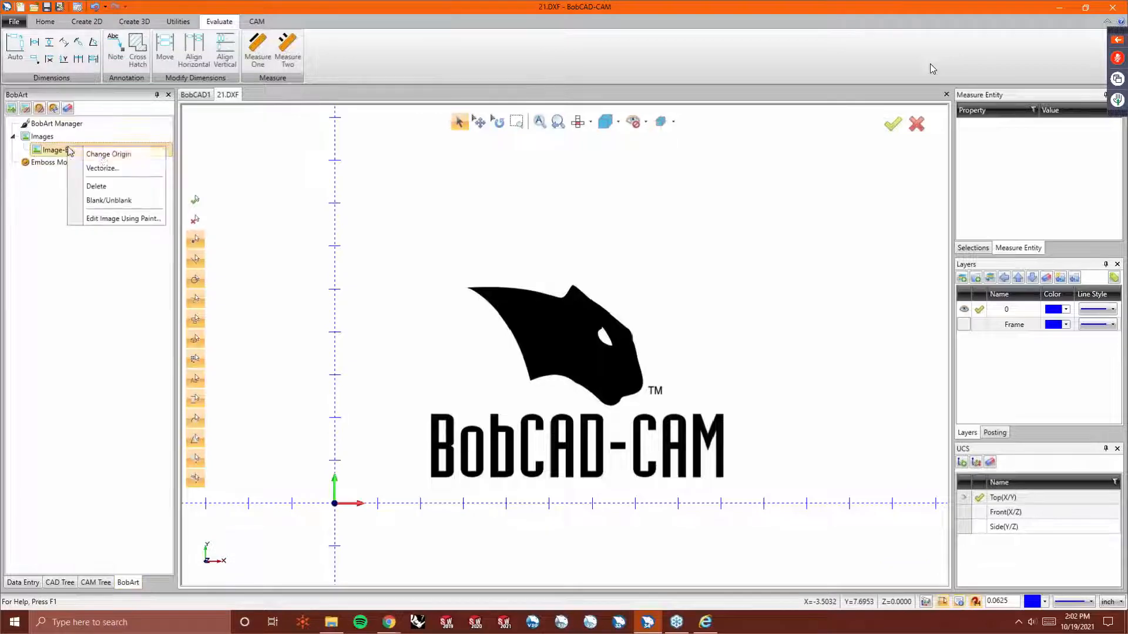
click(99, 170)
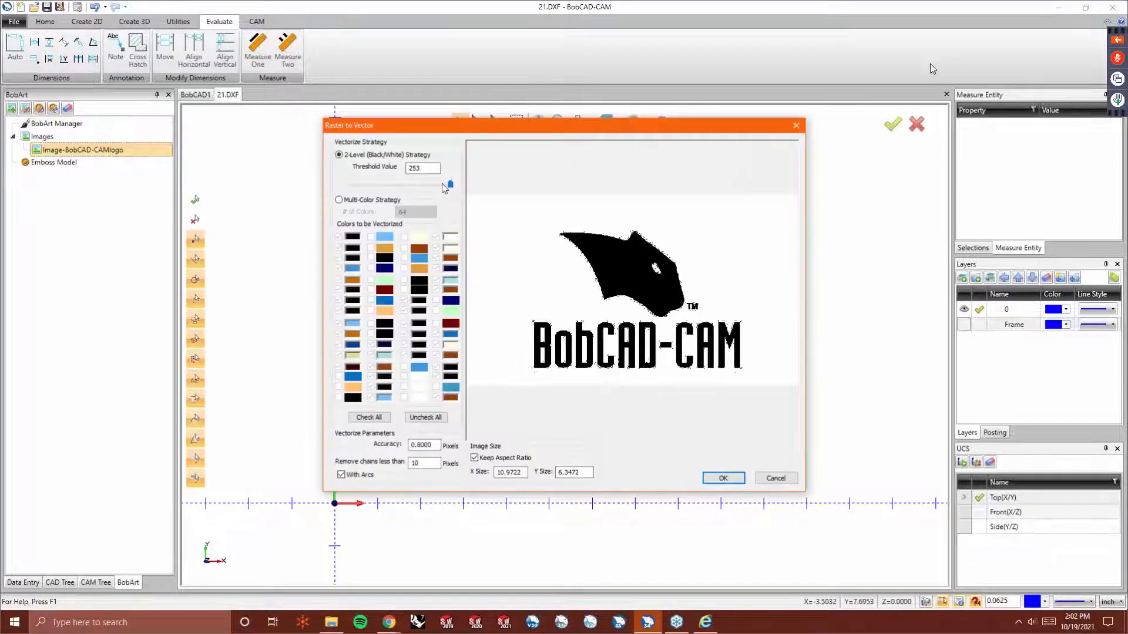
drag(450, 184, 430, 185)
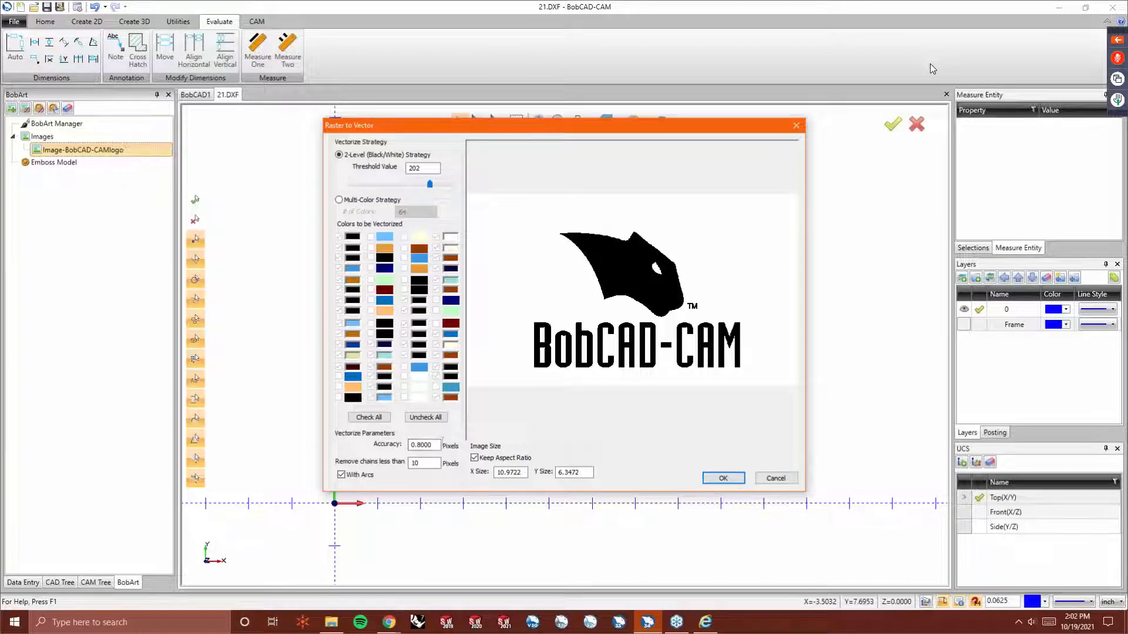
double_click(438, 445)
text(1.2)
key(Tab)
click(723, 478)
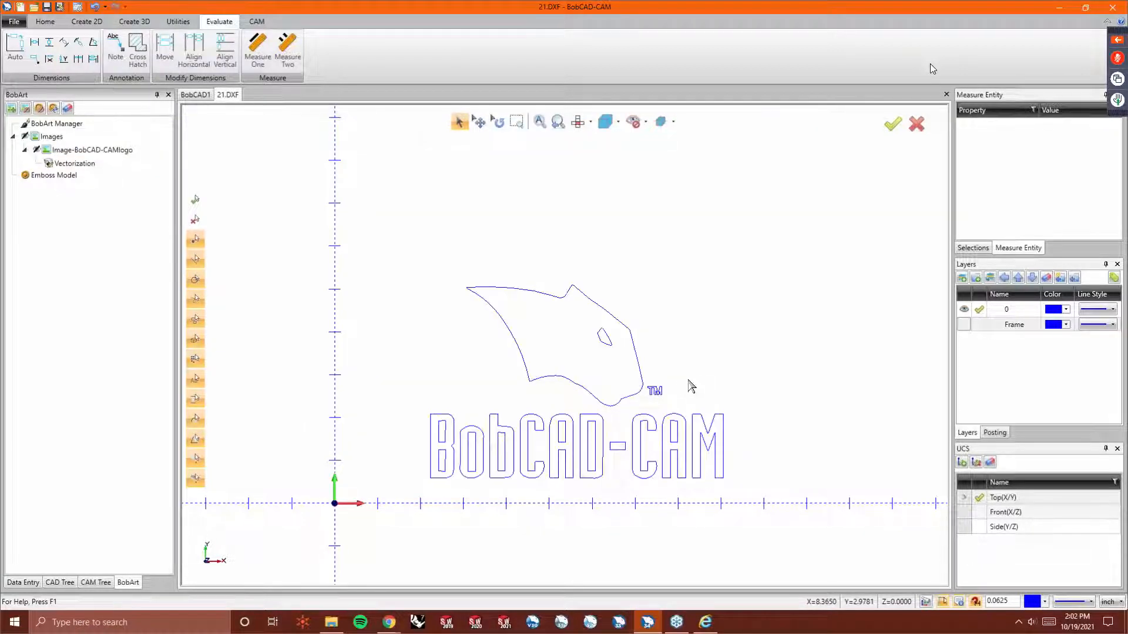
Examine the vectorized logo outlines and compare their size and position with the frame by briefly showing the Frame layer.
scroll(566, 483, up, 3)
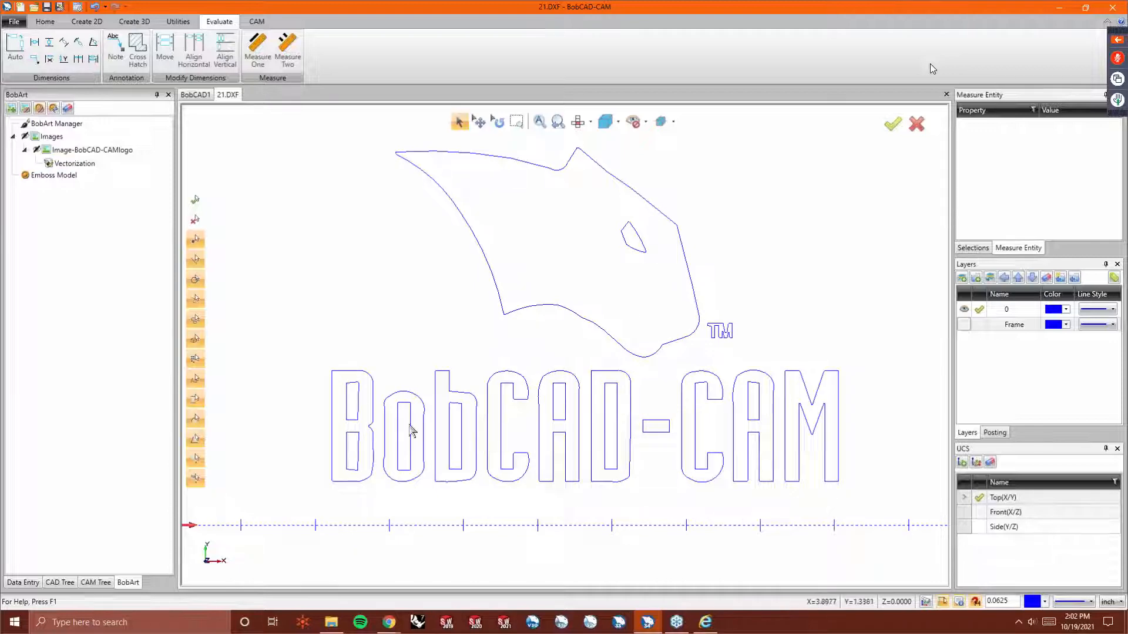
scroll(435, 423, down, 1)
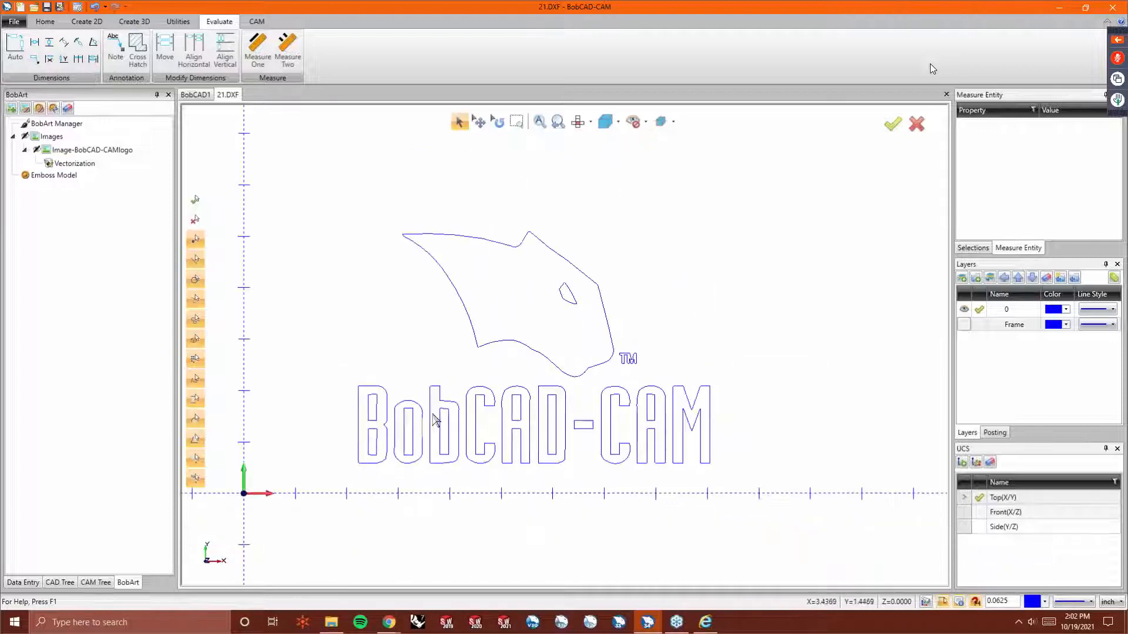
click(964, 325)
scroll(644, 417, down, 2)
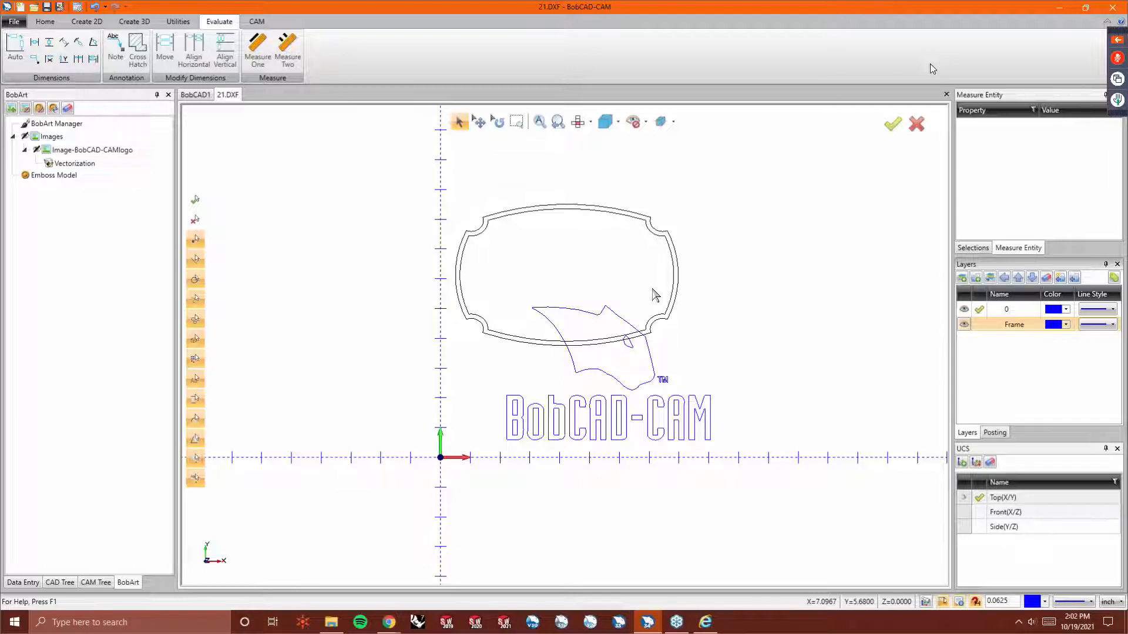
click(964, 324)
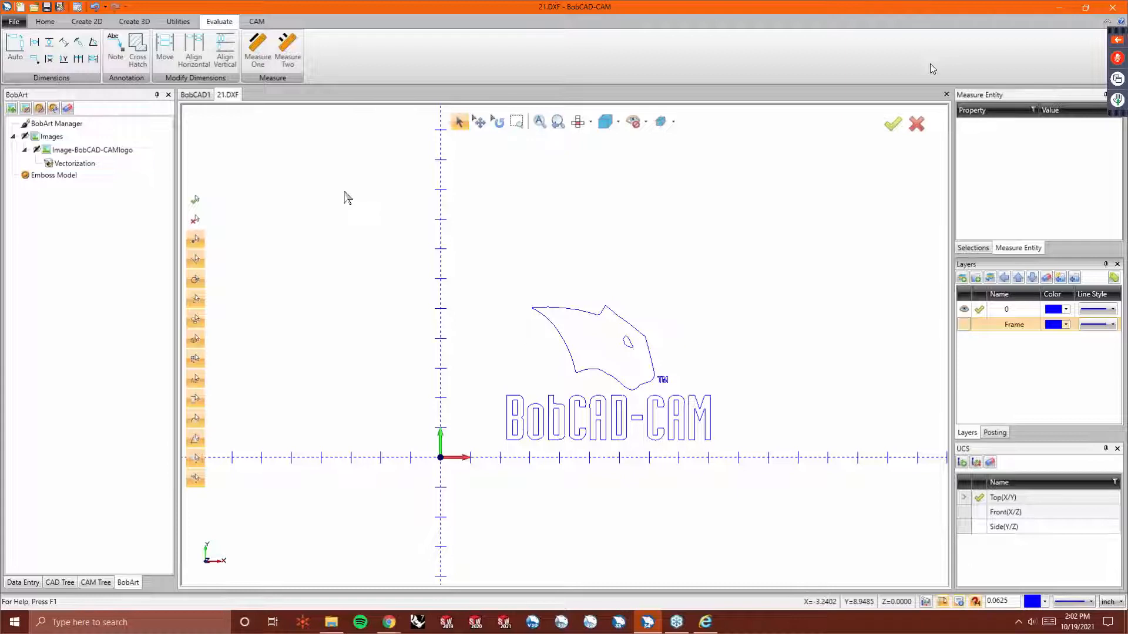
click(178, 22)
click(19, 47)
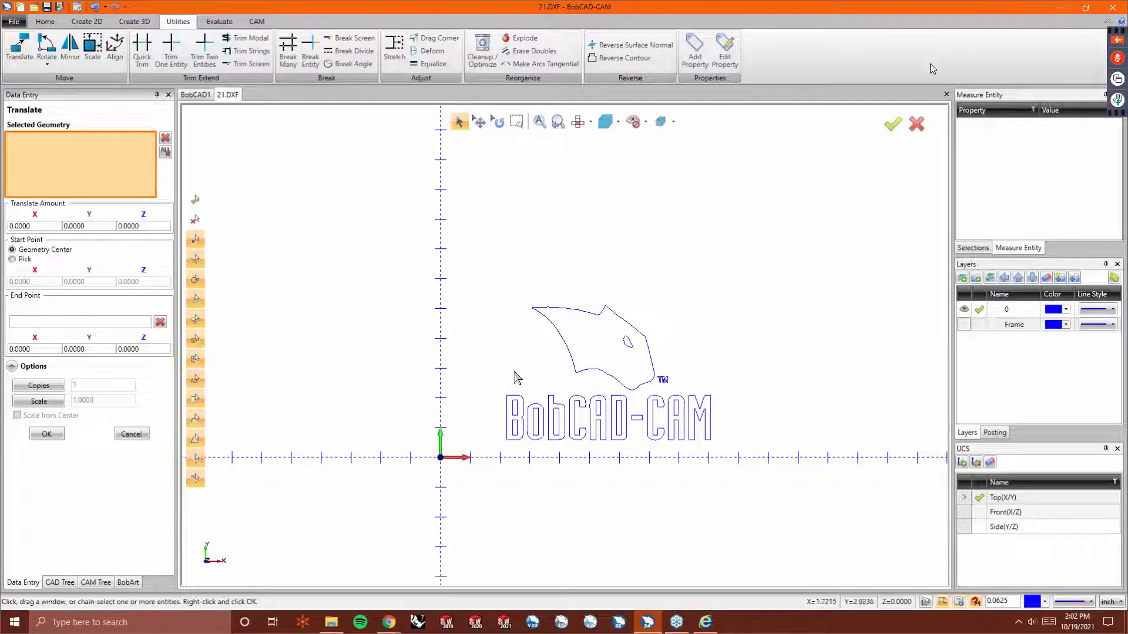
drag(435, 283, 786, 541)
right_click(704, 256)
click(720, 275)
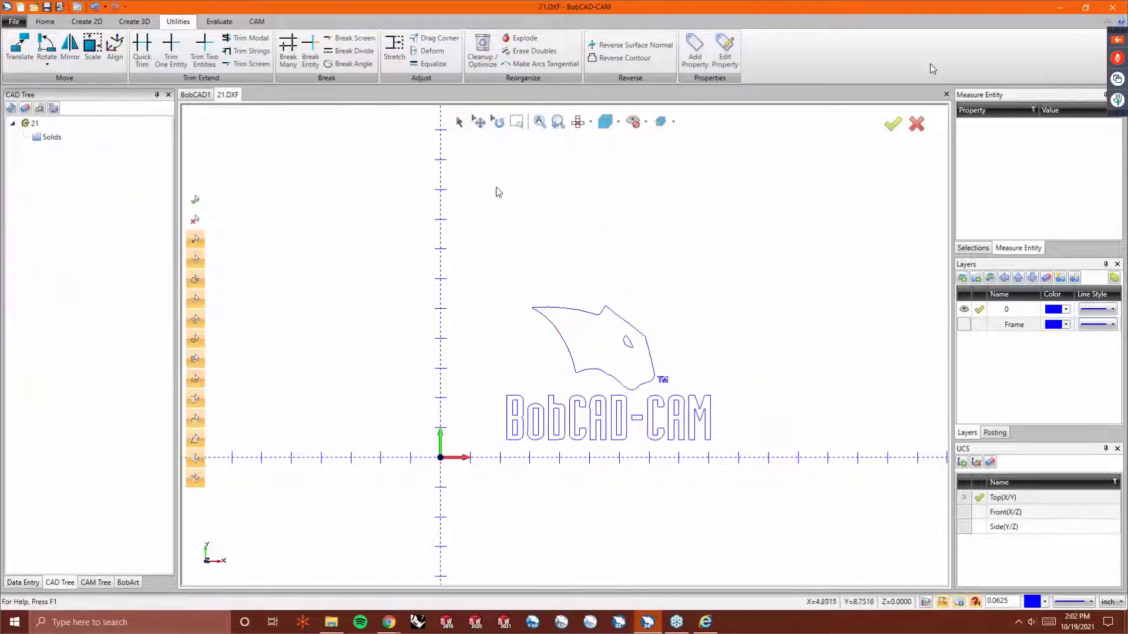
Delete the small TM trademark outline beside the panther head.
click(459, 122)
scroll(662, 317, up, 5)
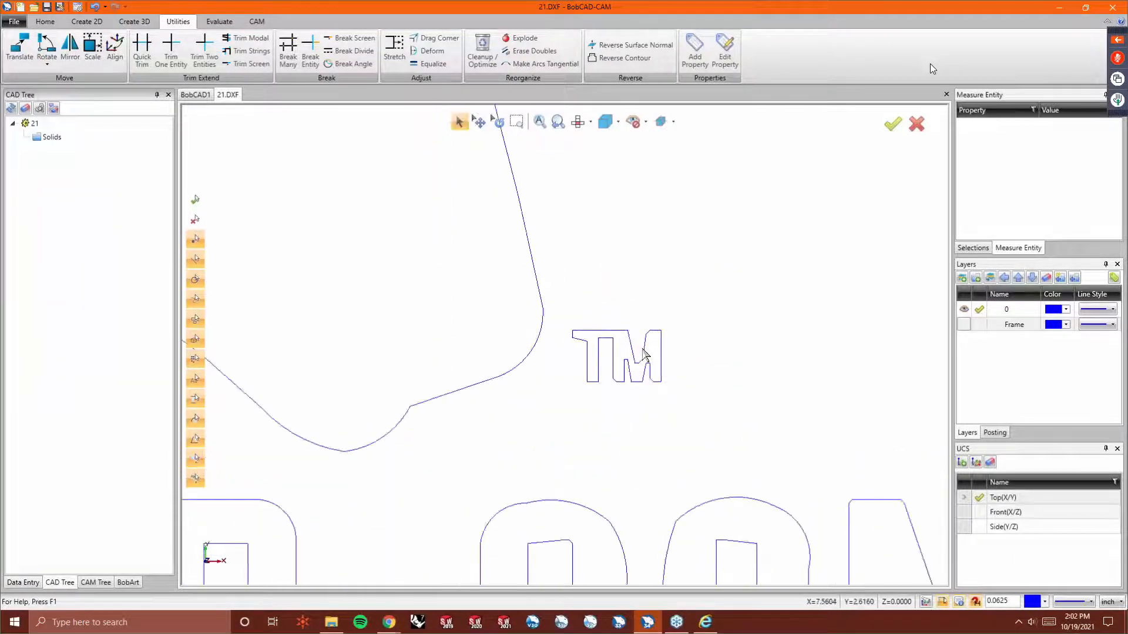
click(598, 335)
key(Delete)
scroll(634, 319, down, 5)
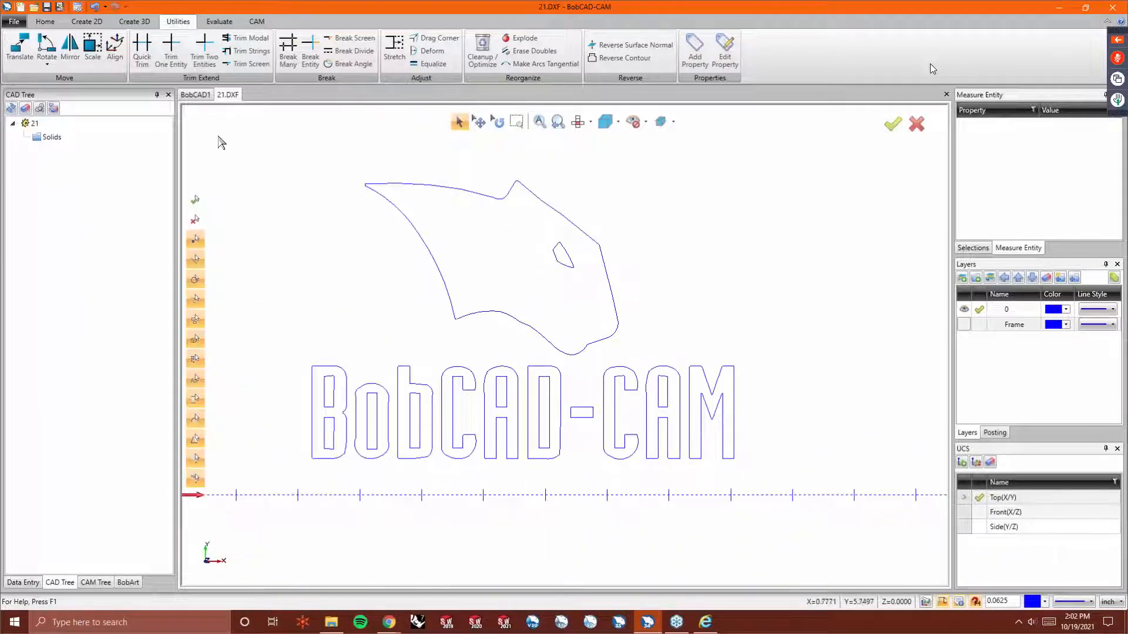
Show the Frame layer and translate the whole logo by about -1.2 in X and 3.35 in Y into the frame.
click(19, 47)
drag(247, 149, 806, 531)
scroll(545, 476, down, 1)
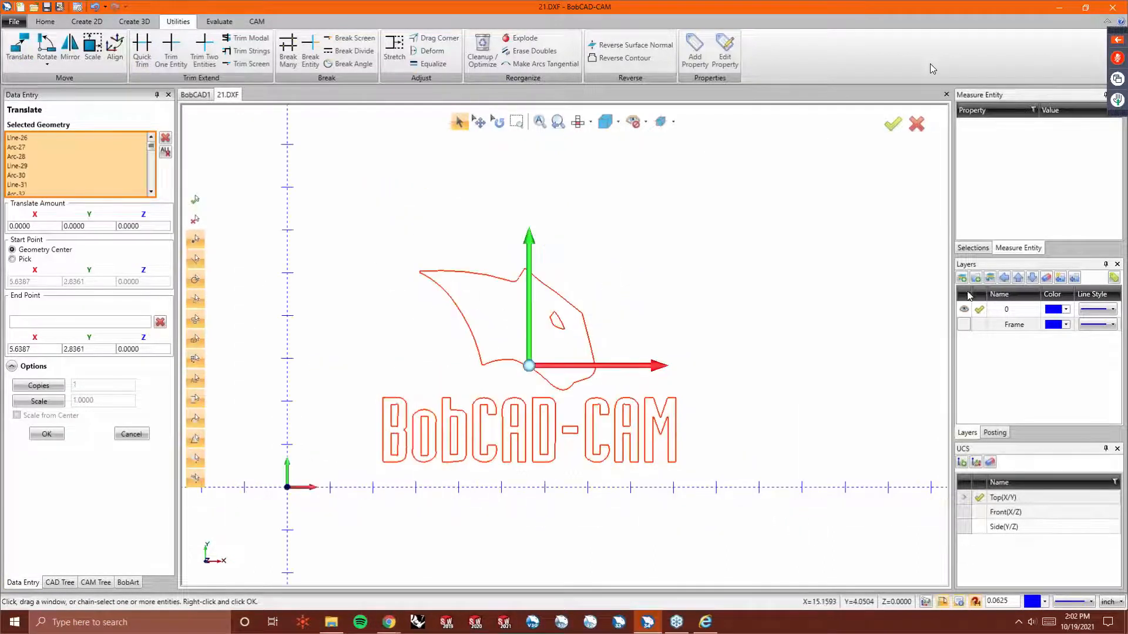
click(963, 324)
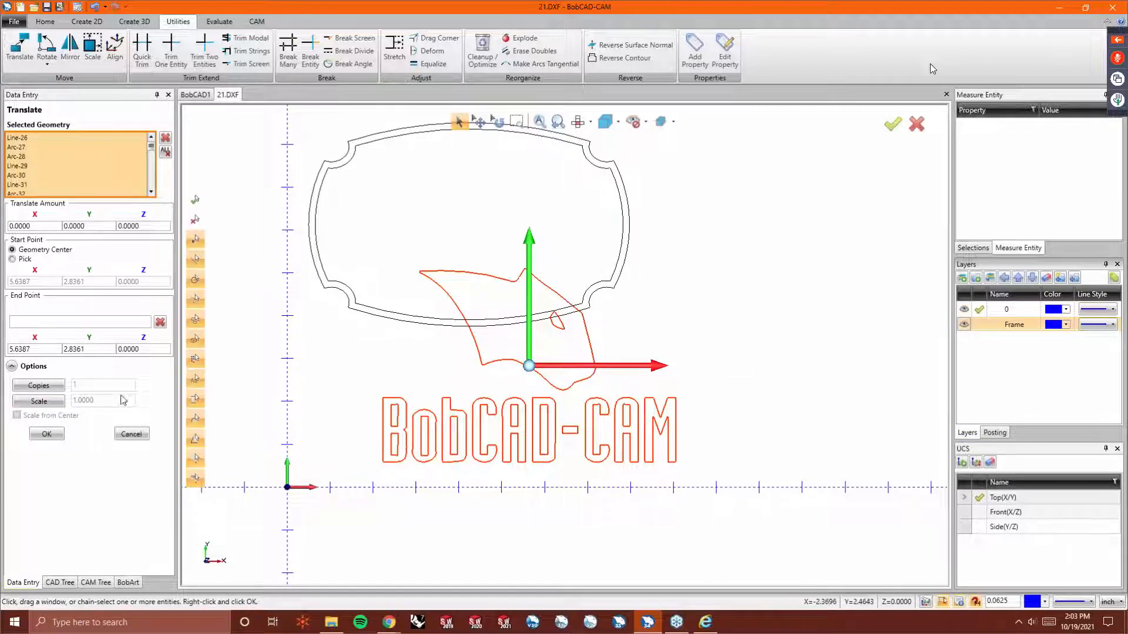
drag(529, 367, 477, 223)
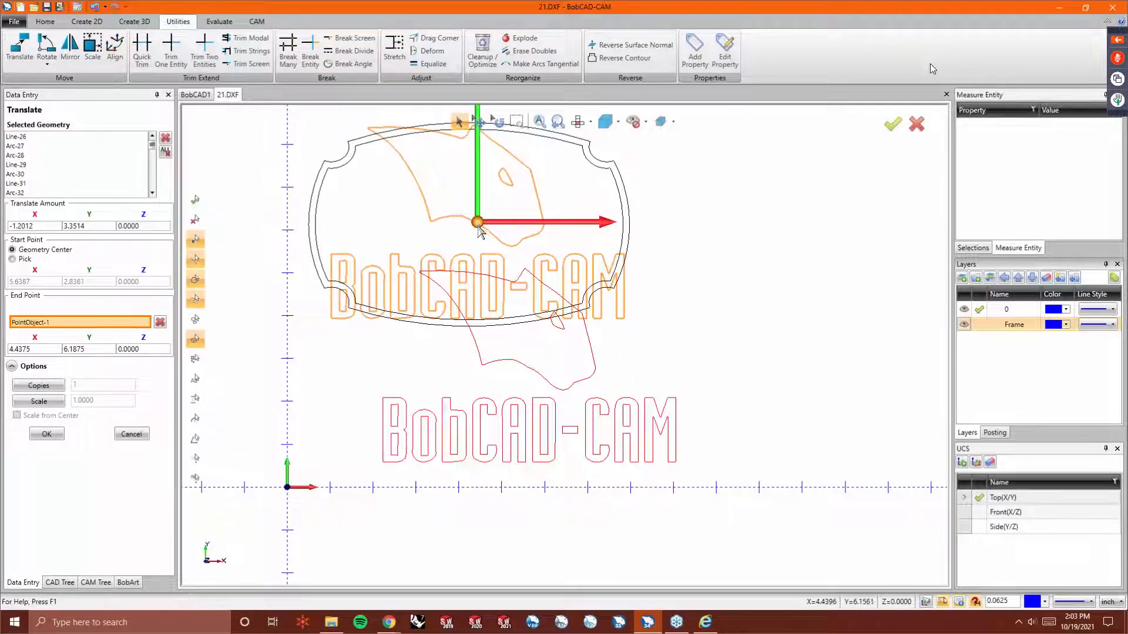
Turn on scaling from center for the translated logo and lettering, and shrink them to a scale of about 0.67.
scroll(522, 421, down, 2)
scroll(484, 254, up, 1)
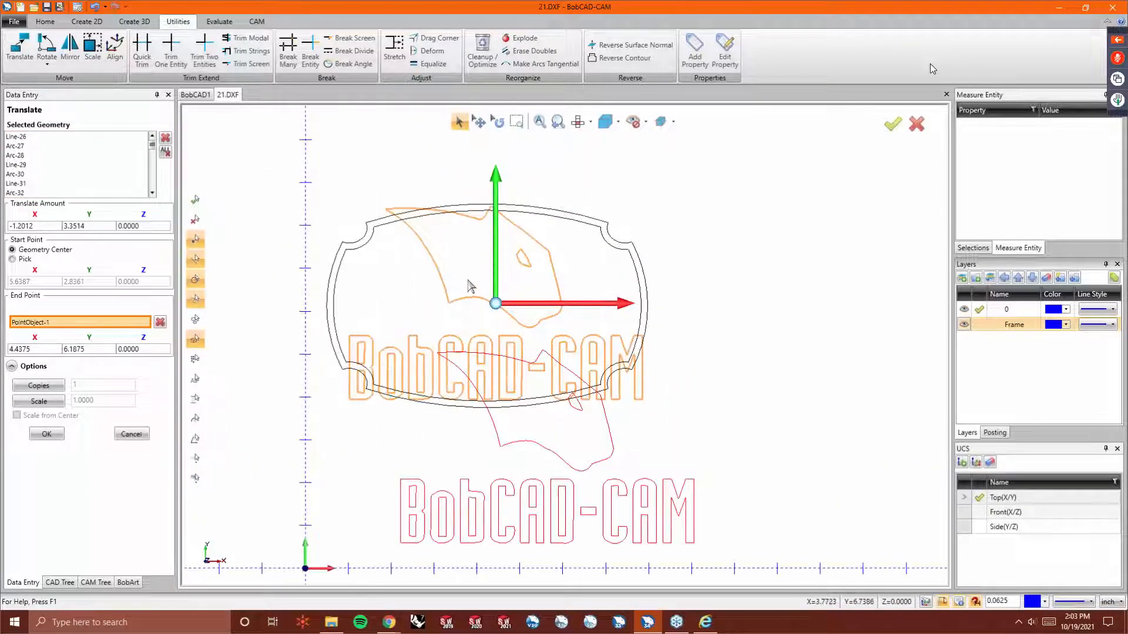
click(40, 402)
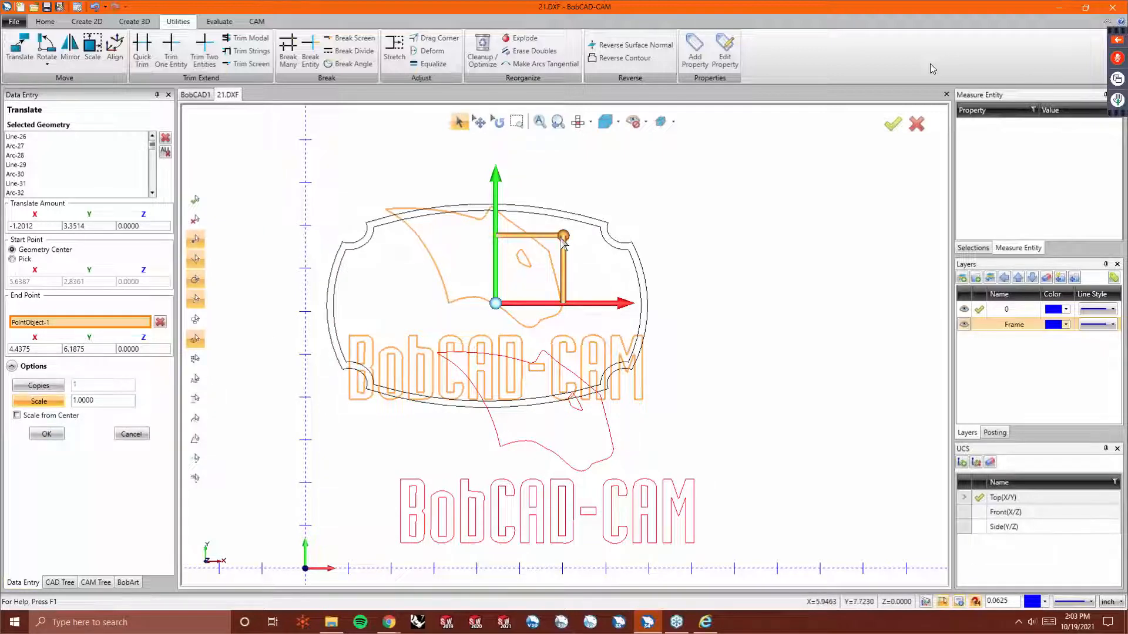
mouse_move(563, 236)
mouse_down()
mouse_move(546, 252)
mouse_move(565, 235)
mouse_up()
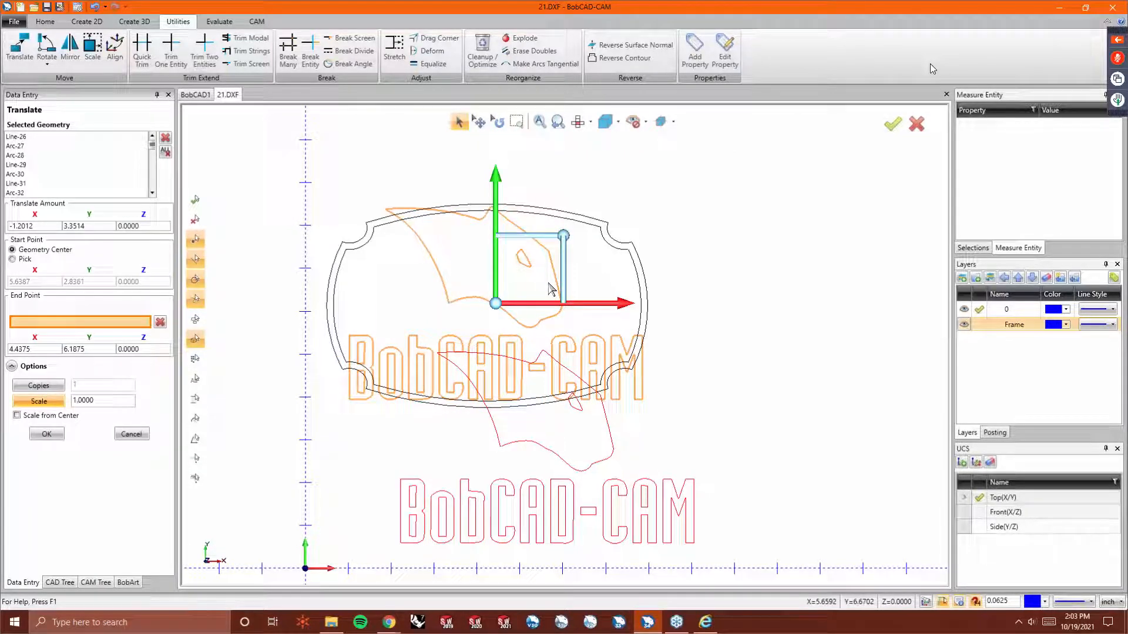
click(34, 417)
mouse_move(556, 258)
mouse_down()
mouse_move(561, 249)
mouse_move(561, 260)
mouse_up()
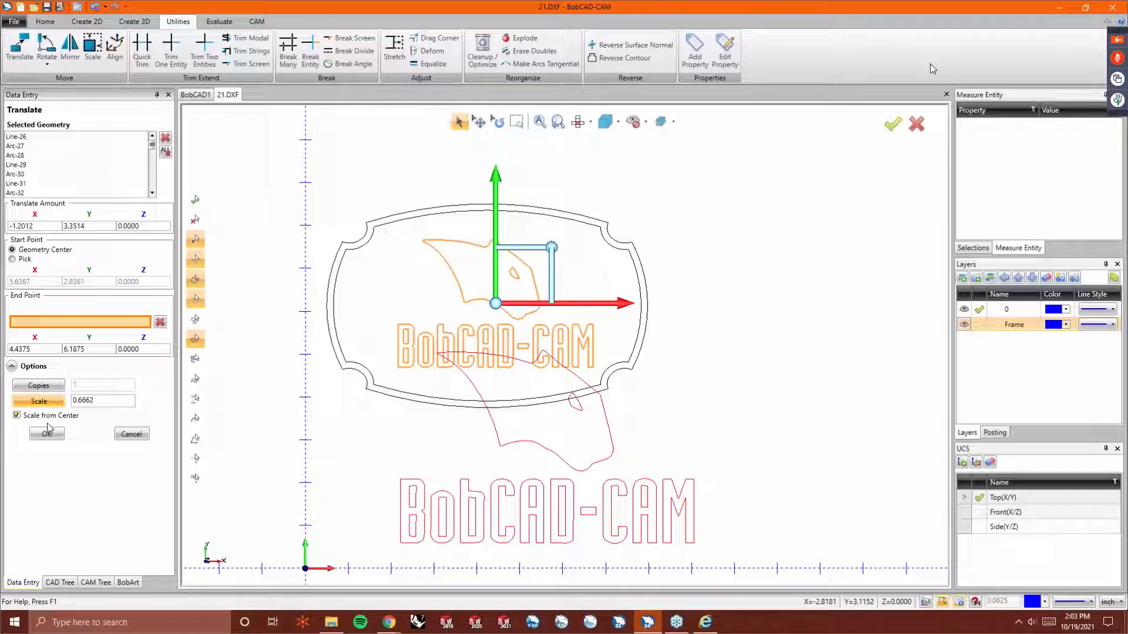
Adjust the logo preview's position and scale by eye inside the frame, ending at a scale of about 0.61.
drag(495, 303, 491, 303)
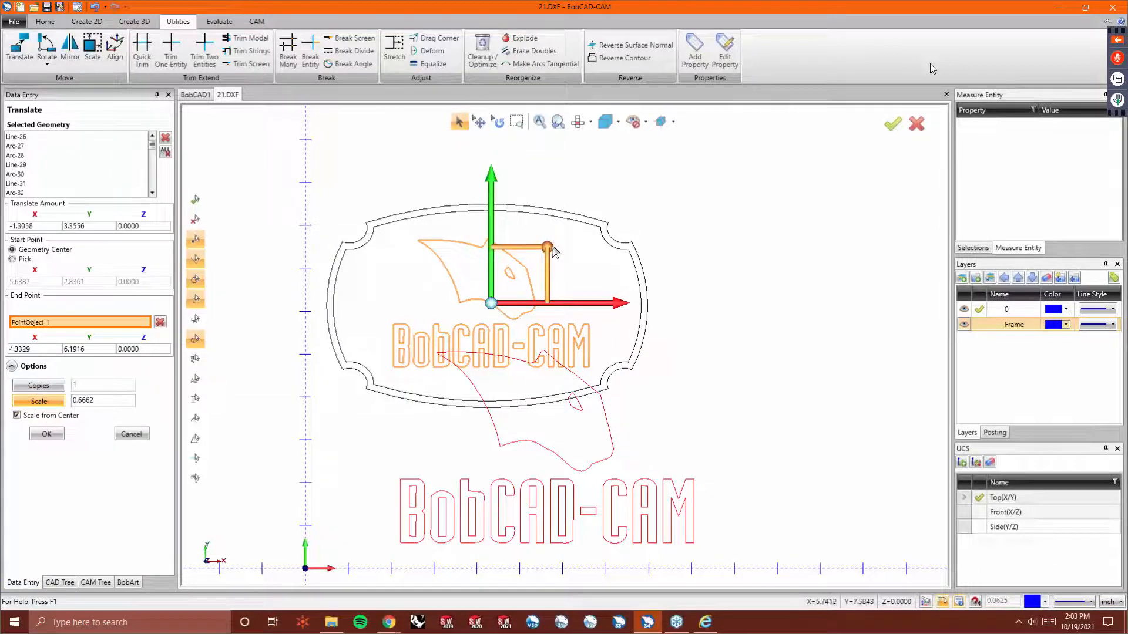
mouse_move(554, 251)
mouse_down()
mouse_move(536, 255)
mouse_move(551, 254)
mouse_up()
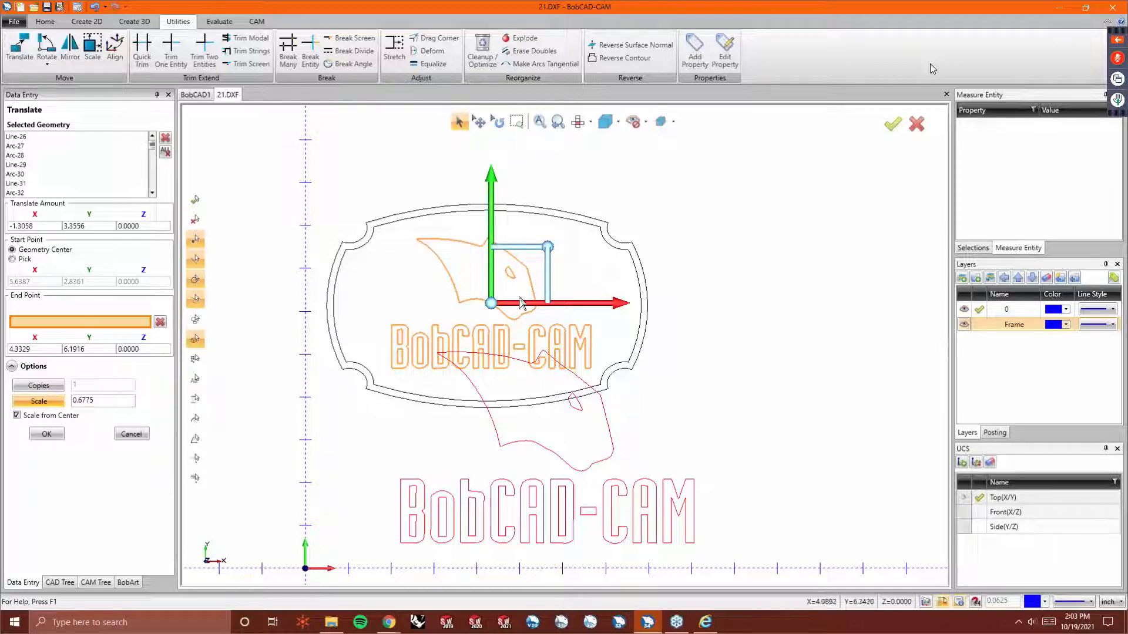
mouse_move(491, 304)
mouse_down()
mouse_move(773, 323)
mouse_move(493, 307)
mouse_up()
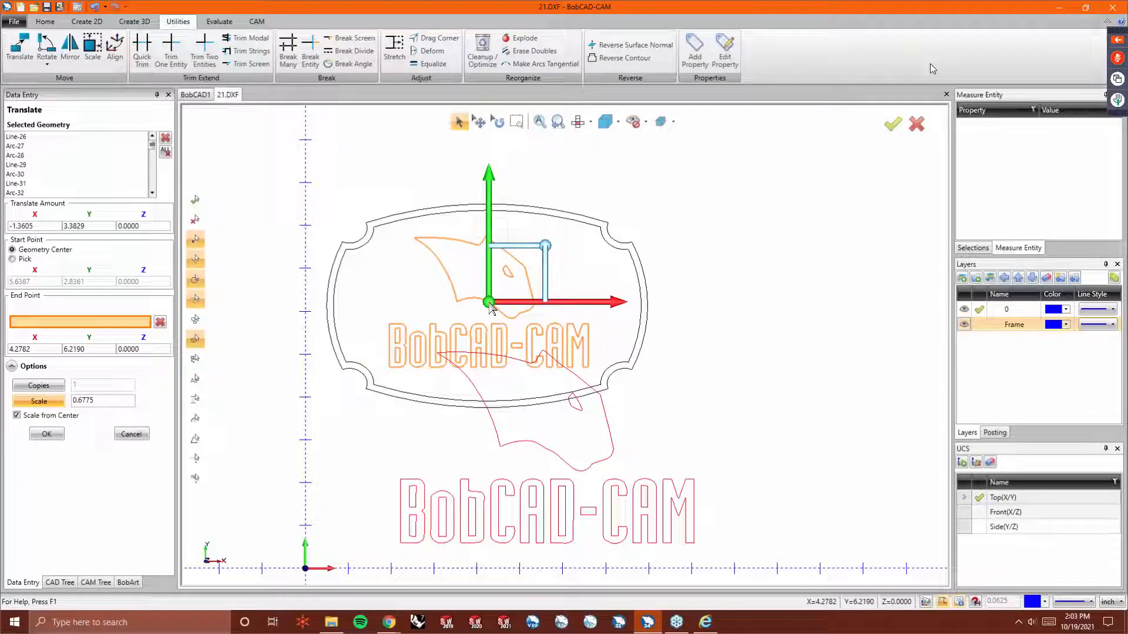
drag(546, 246, 544, 249)
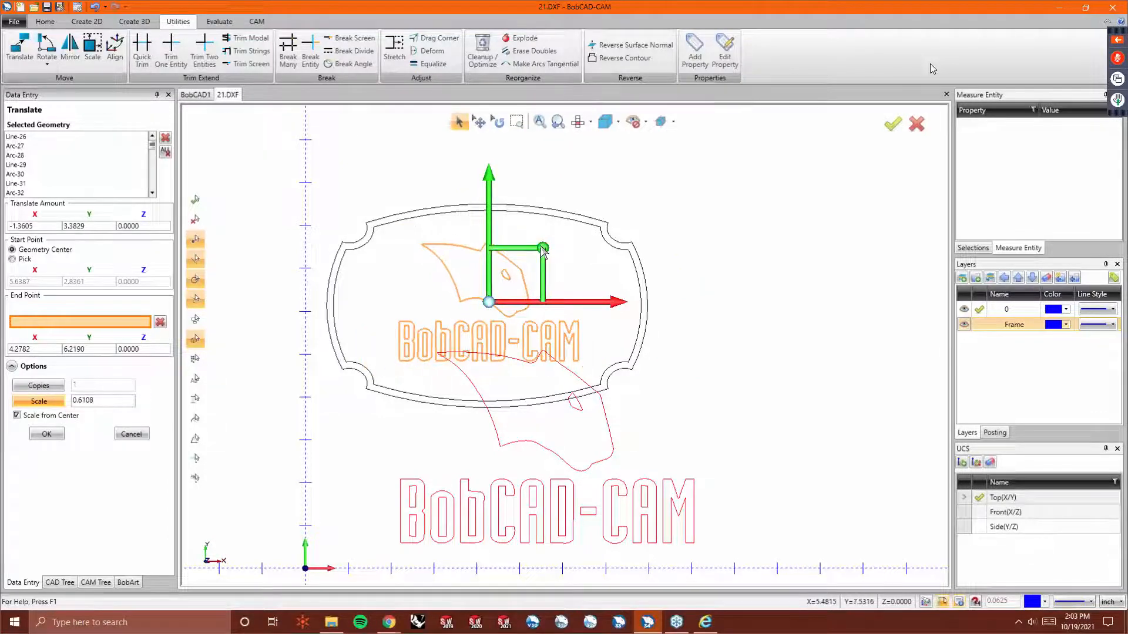
Set the logo's scale factor to exactly 0.625.
click(80, 401)
click(124, 398)
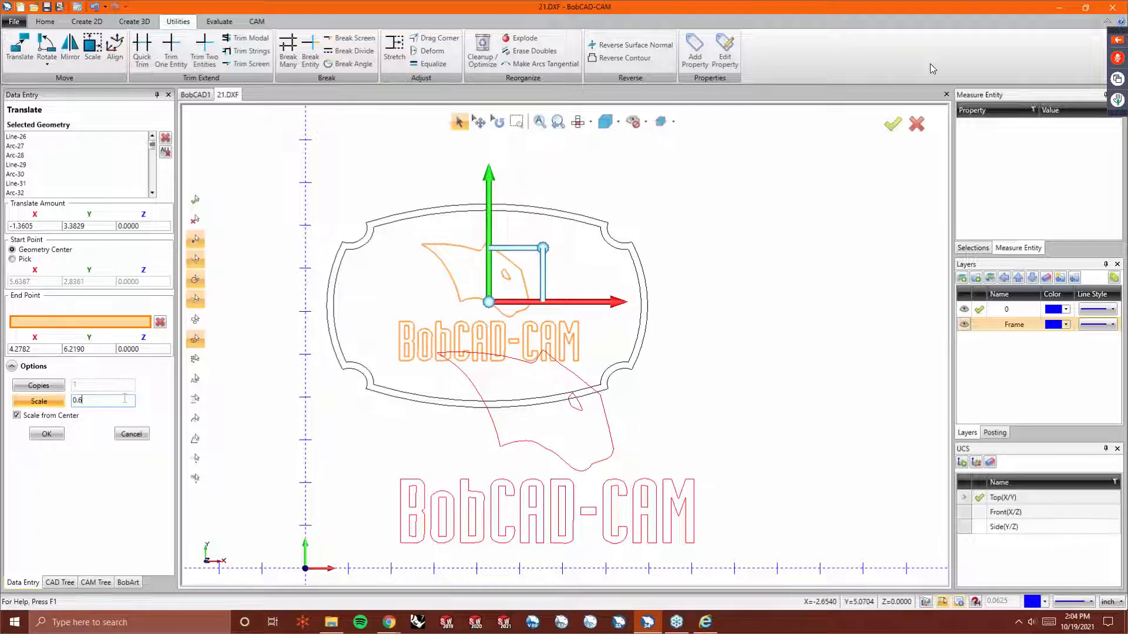
key(Return)
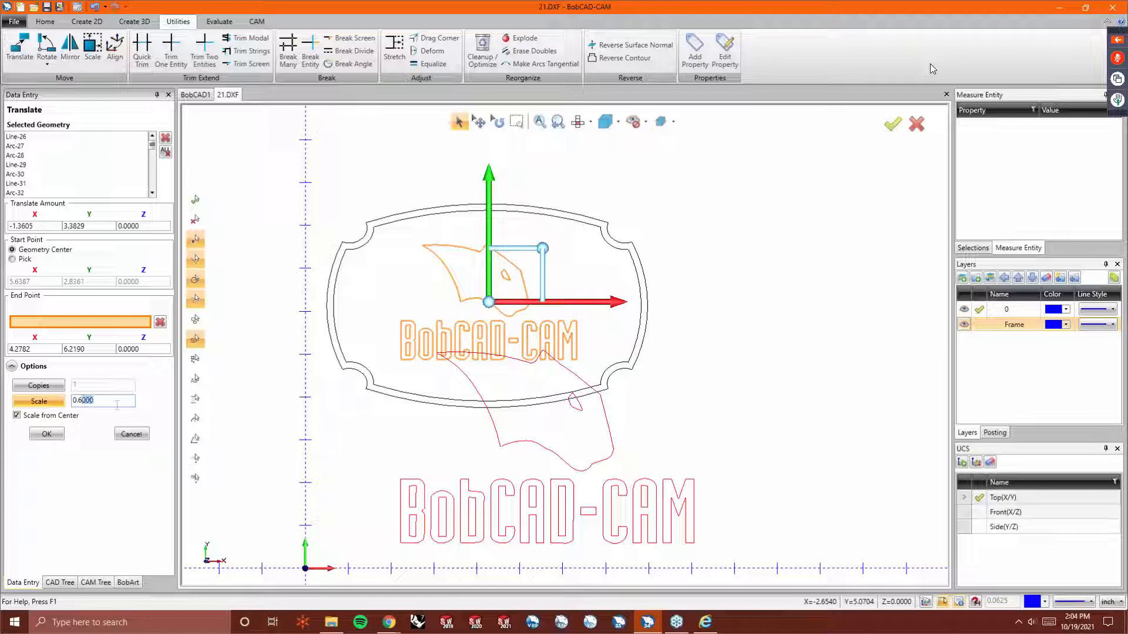
text(25)
key(Return)
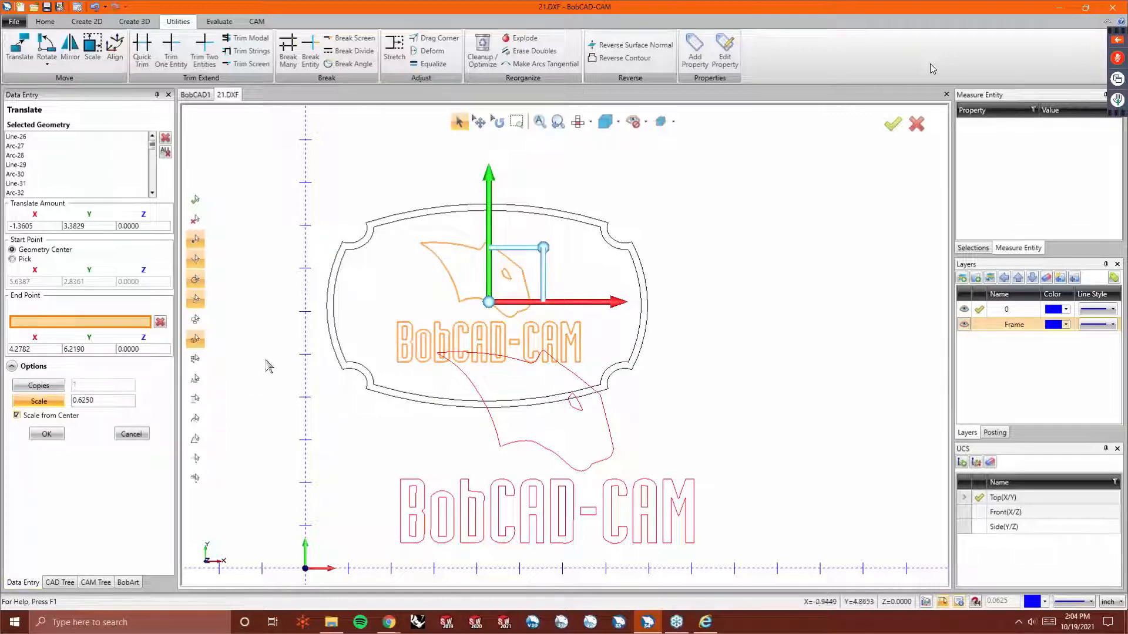
Place the scaled logo and lettering to the right of the frame, centered at about X 11.18, Y 5.88, and finish the translation.
click(491, 303)
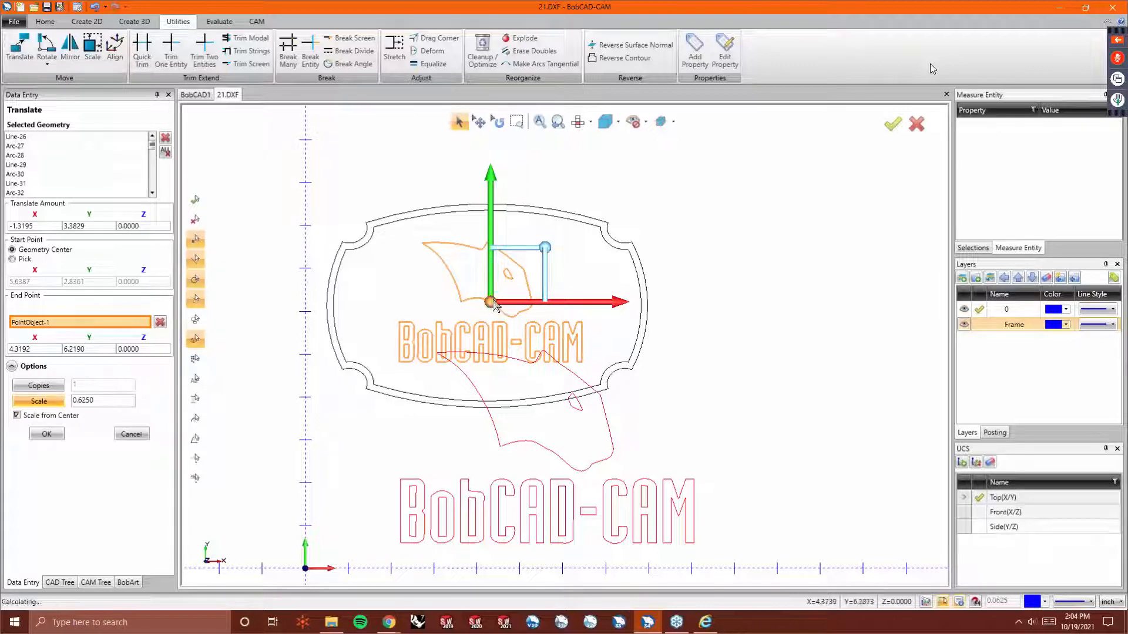
drag(496, 311, 791, 327)
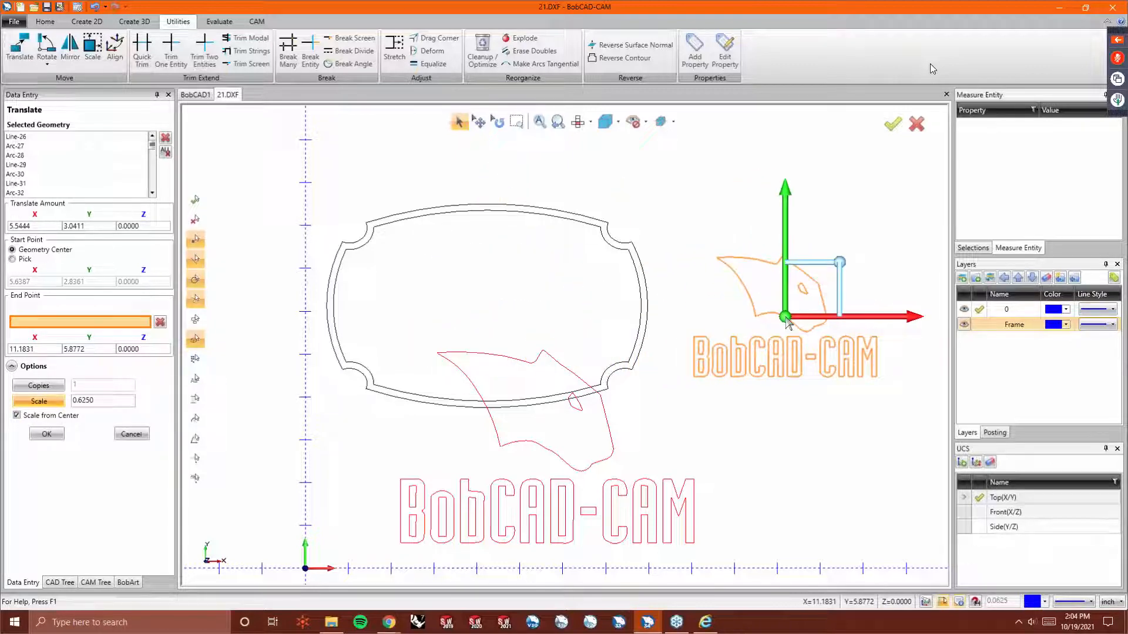
right_click(659, 335)
click(668, 338)
right_click(641, 394)
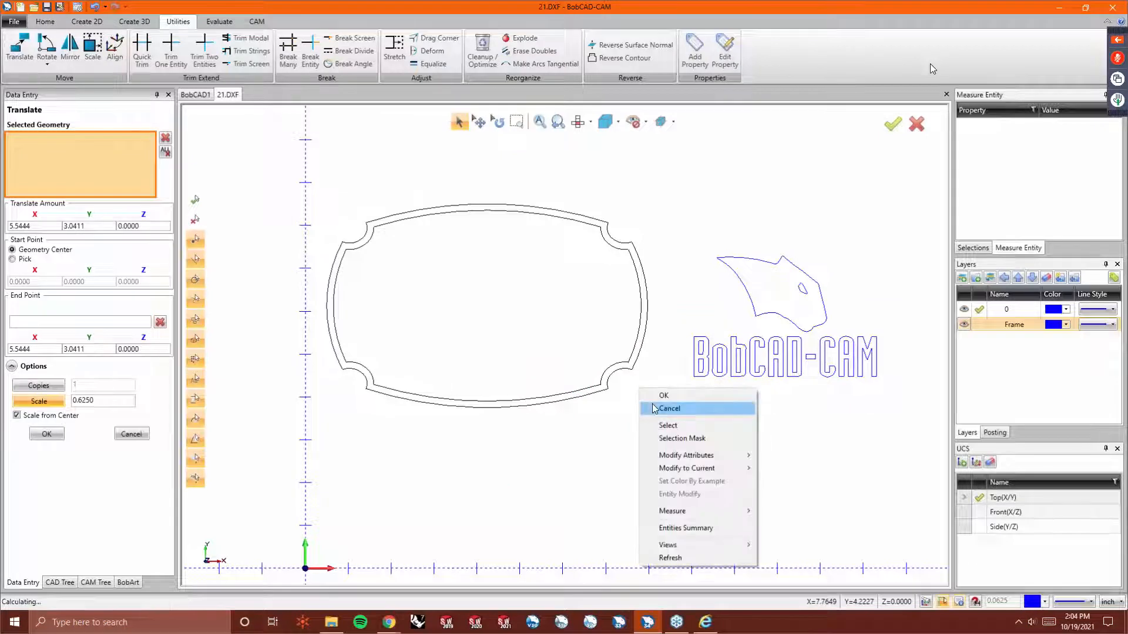
click(661, 407)
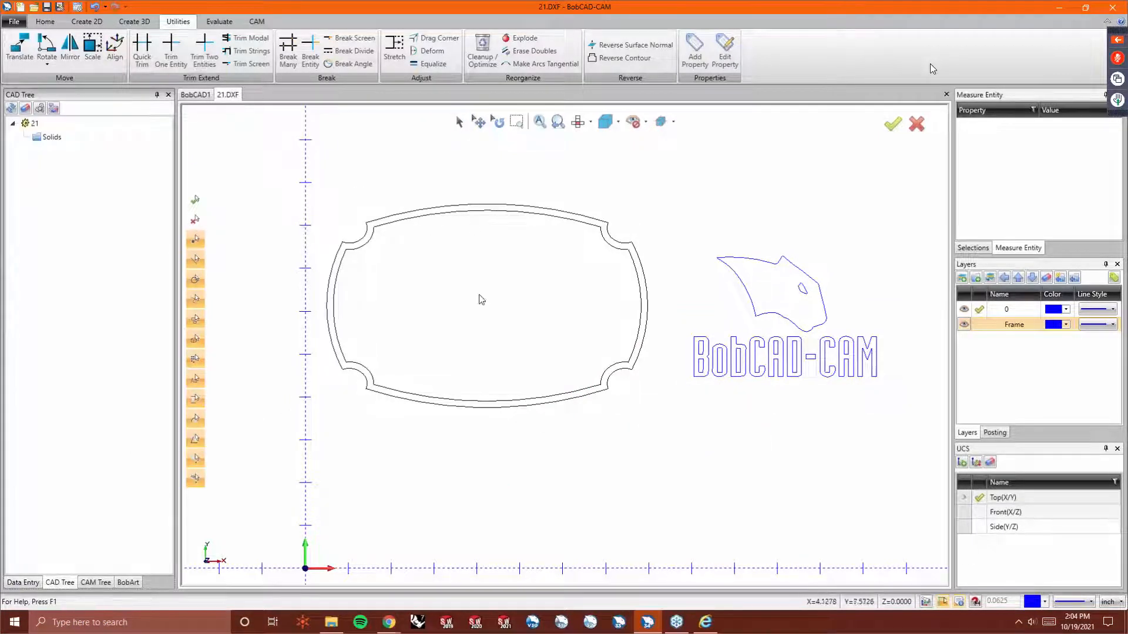
Draw a vertical line from the midpoint of the frame's outer top arc to the midpoint of its outer bottom arc.
click(86, 21)
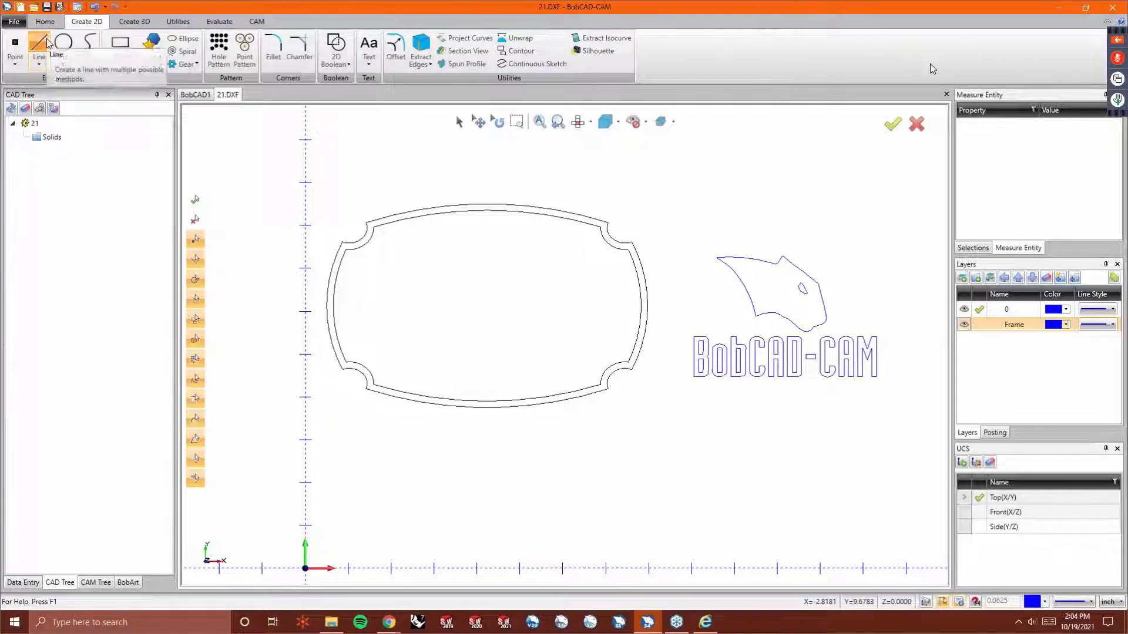
click(47, 42)
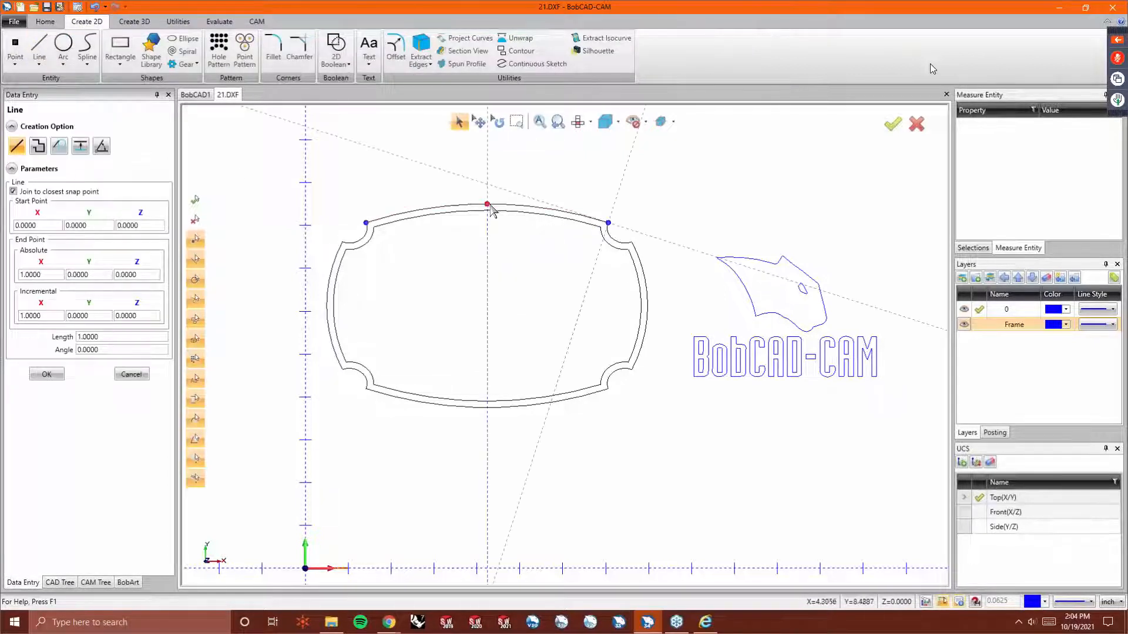
click(487, 205)
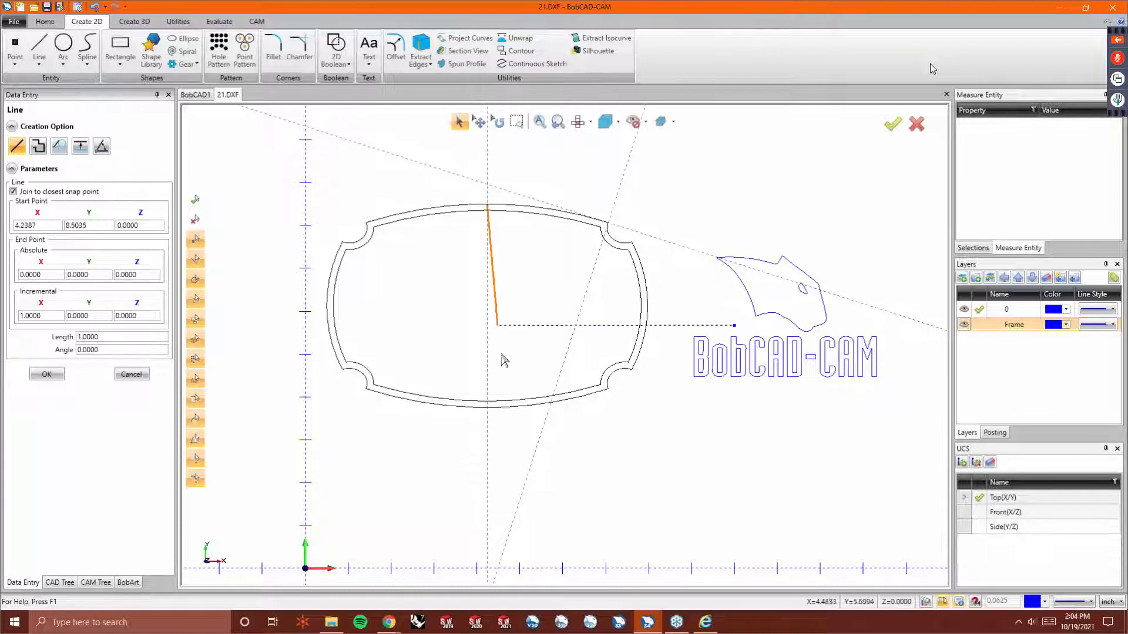
click(487, 407)
right_click(413, 297)
click(437, 310)
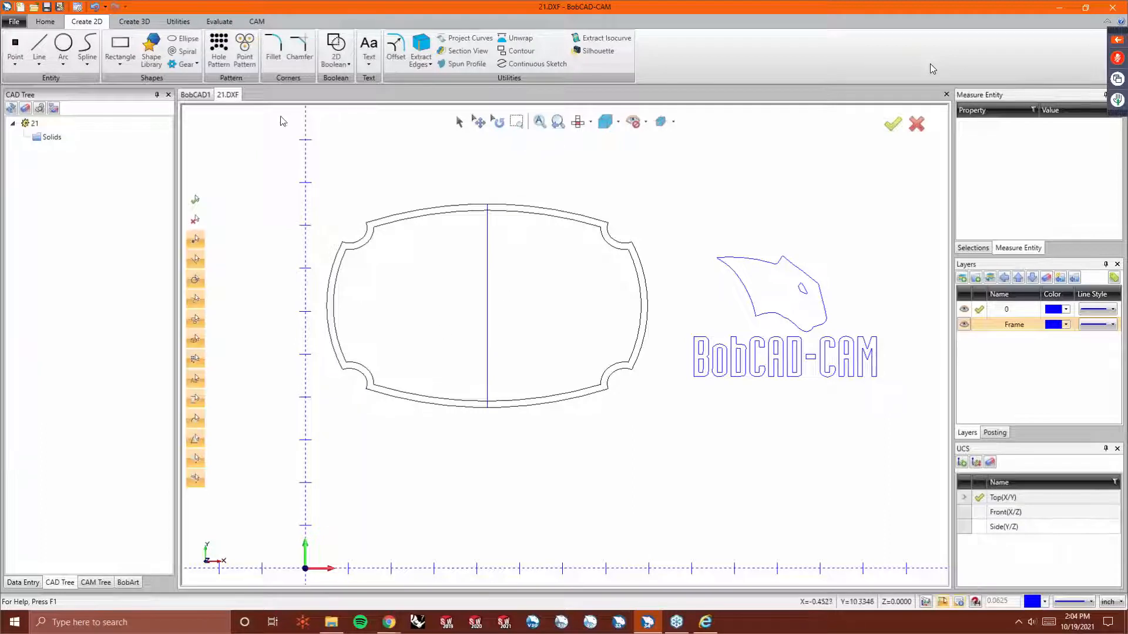
Select the logo and lettering for Translate with scaling turned off, and set the X and Y translate amounts to 0.
click(178, 21)
click(12, 59)
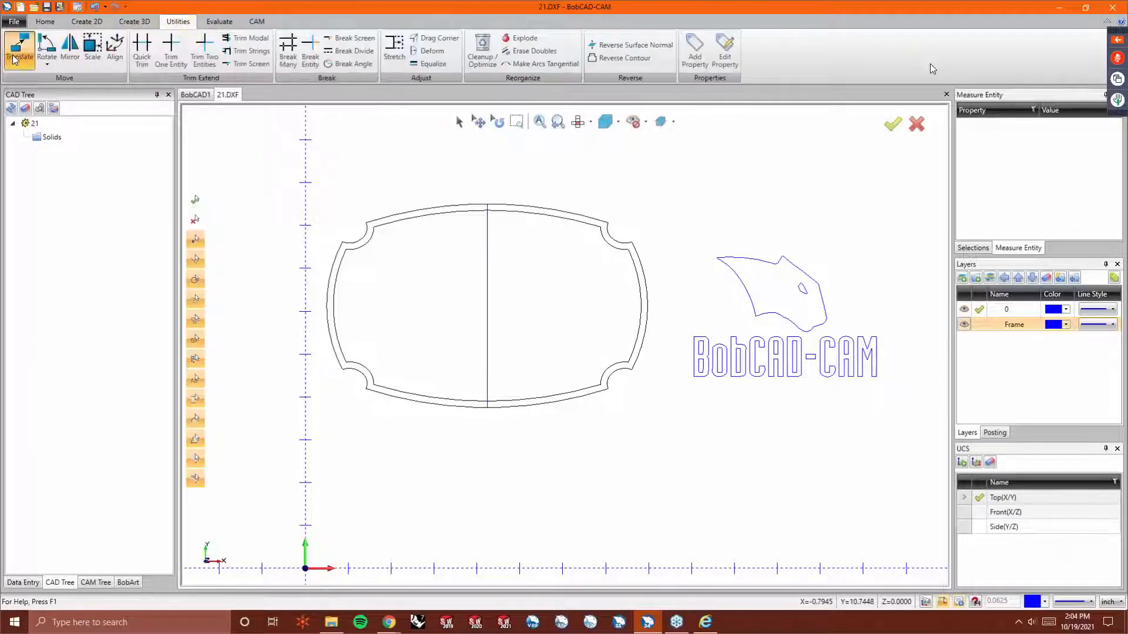
drag(678, 216, 859, 393)
click(24, 401)
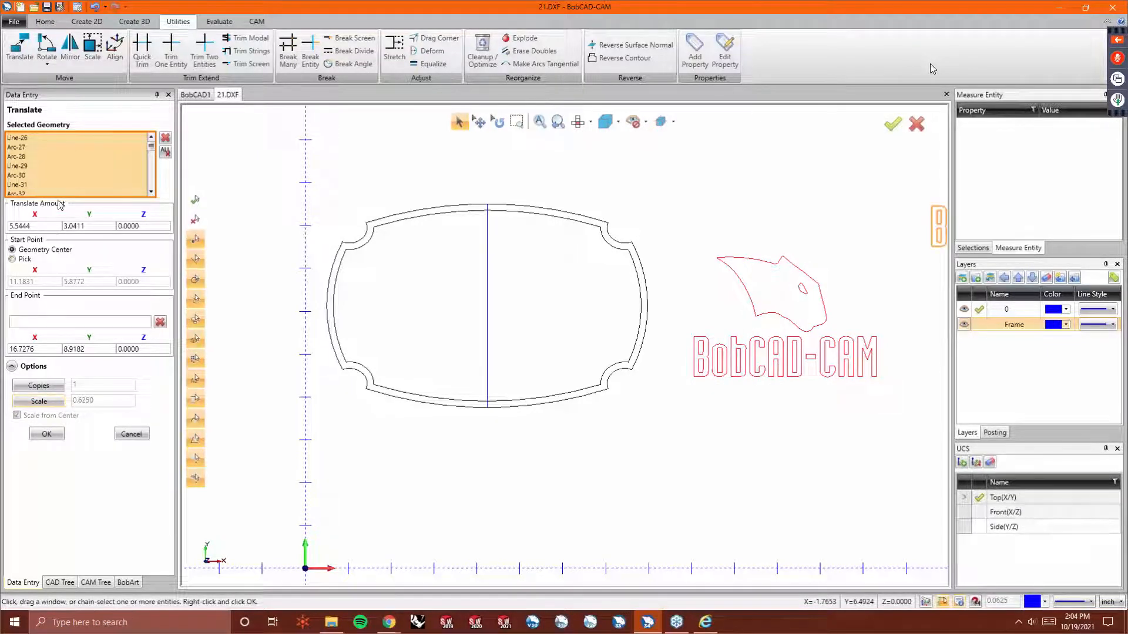
double_click(29, 227)
text(0)
key(Tab)
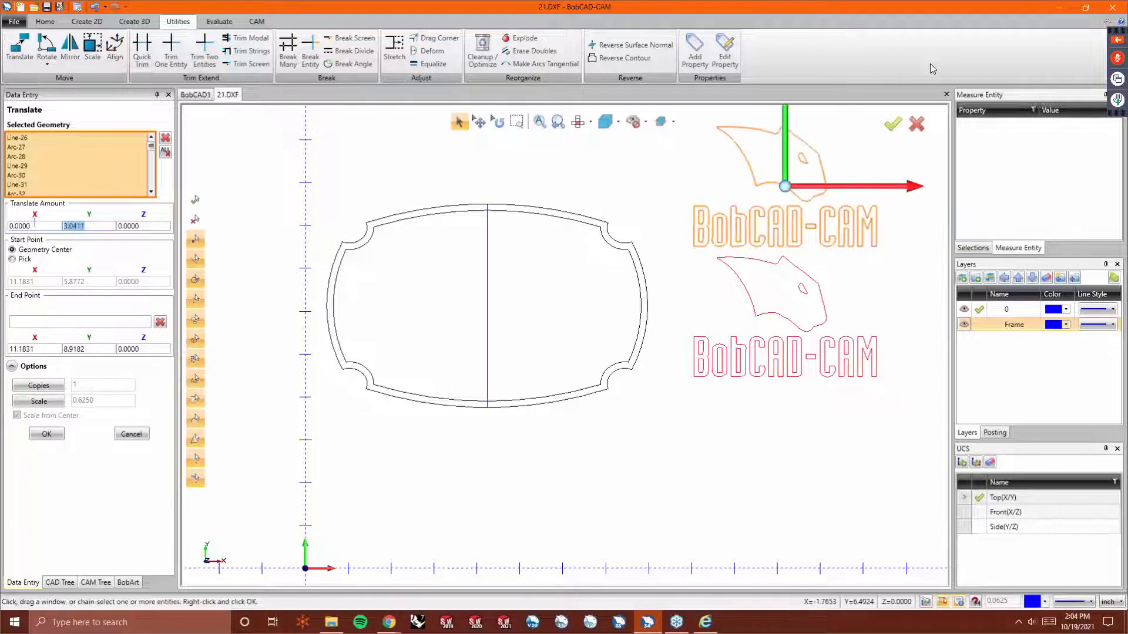
text(0)
key(Tab)
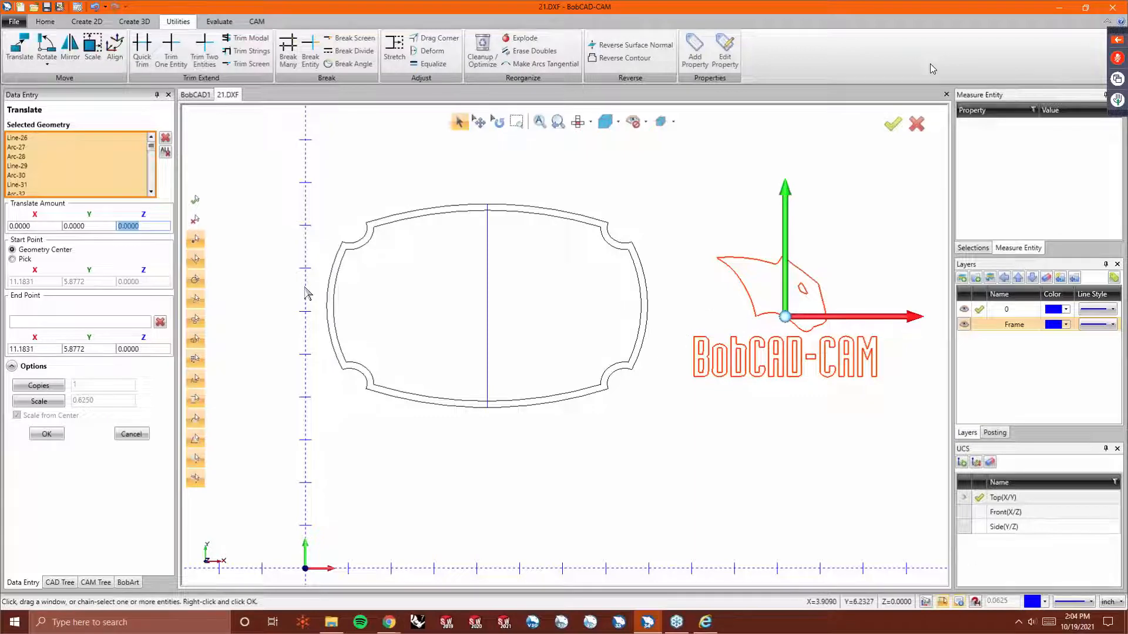
click(42, 226)
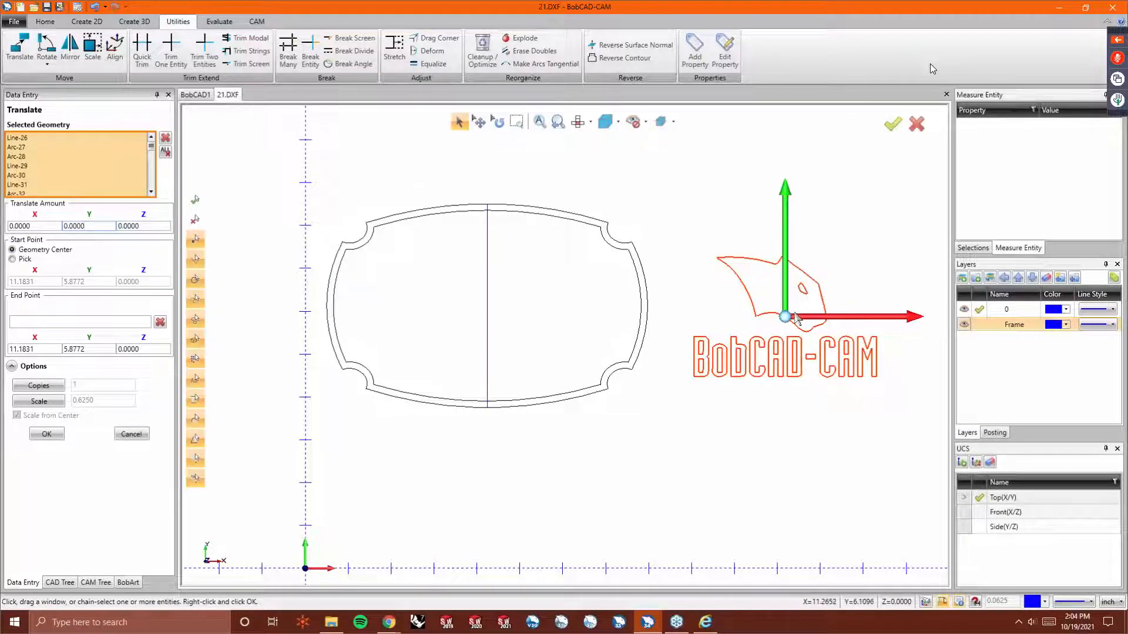
Move the logo and lettering so their center snaps to the midpoint of the vertical line, and finish the translation.
click(781, 316)
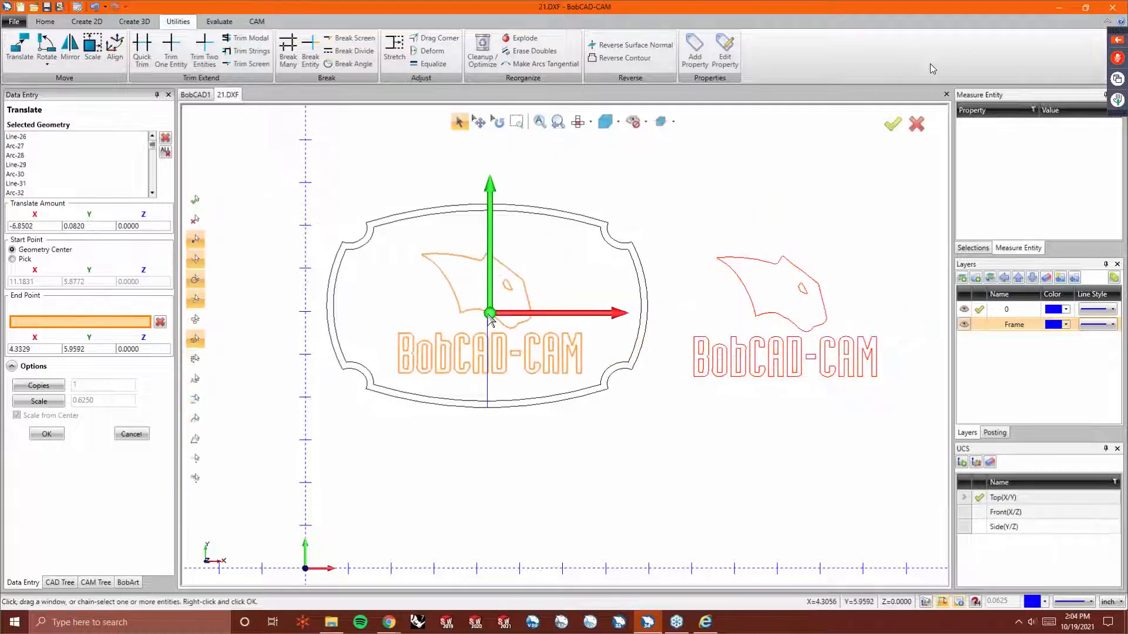
click(488, 317)
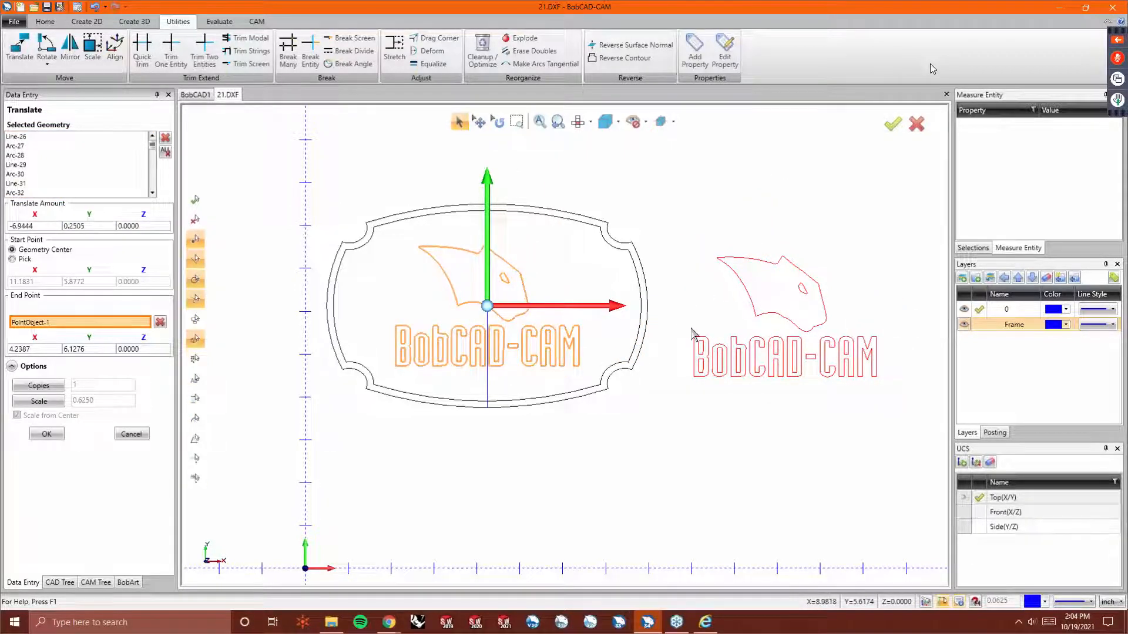
right_click(693, 251)
click(711, 257)
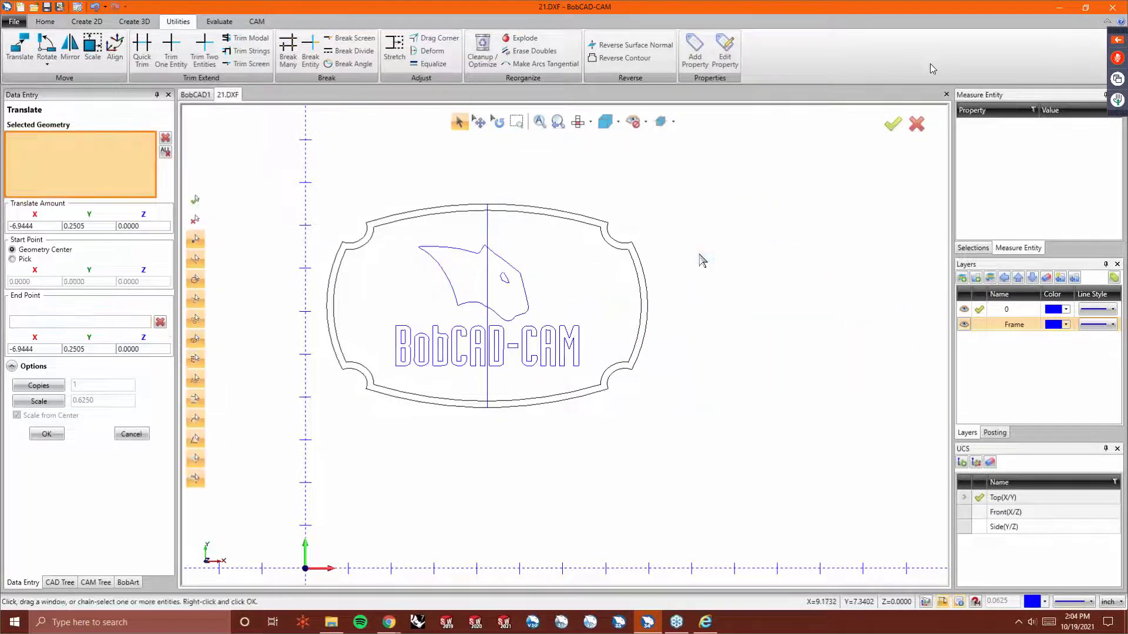
right_click(422, 143)
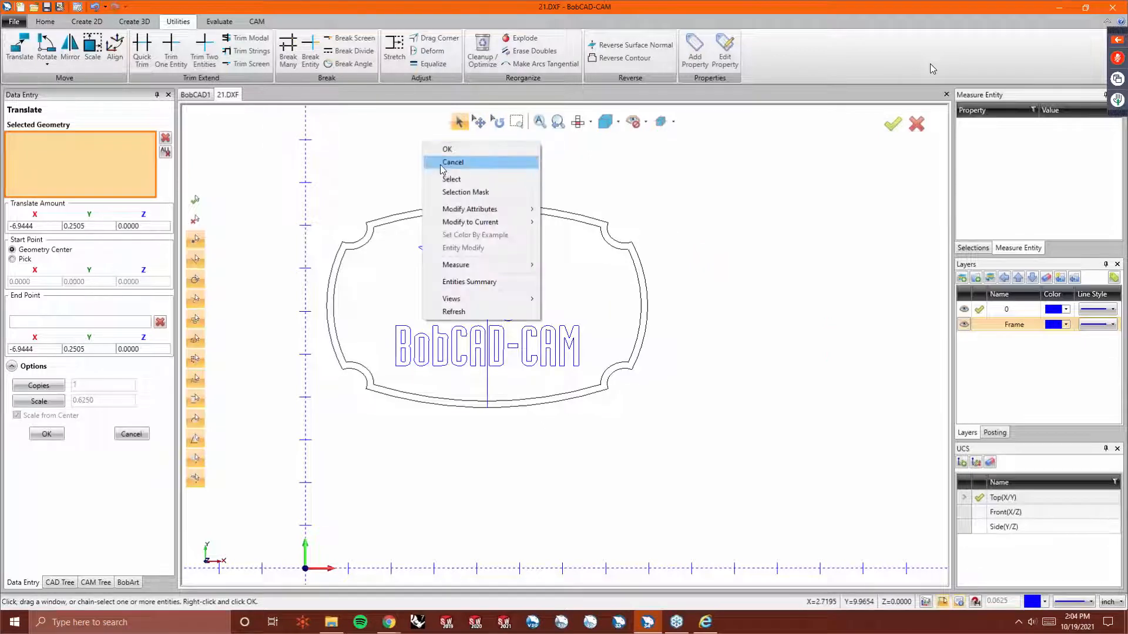
click(442, 166)
Delete the vertical construction line running through the middle of the frame.
click(459, 124)
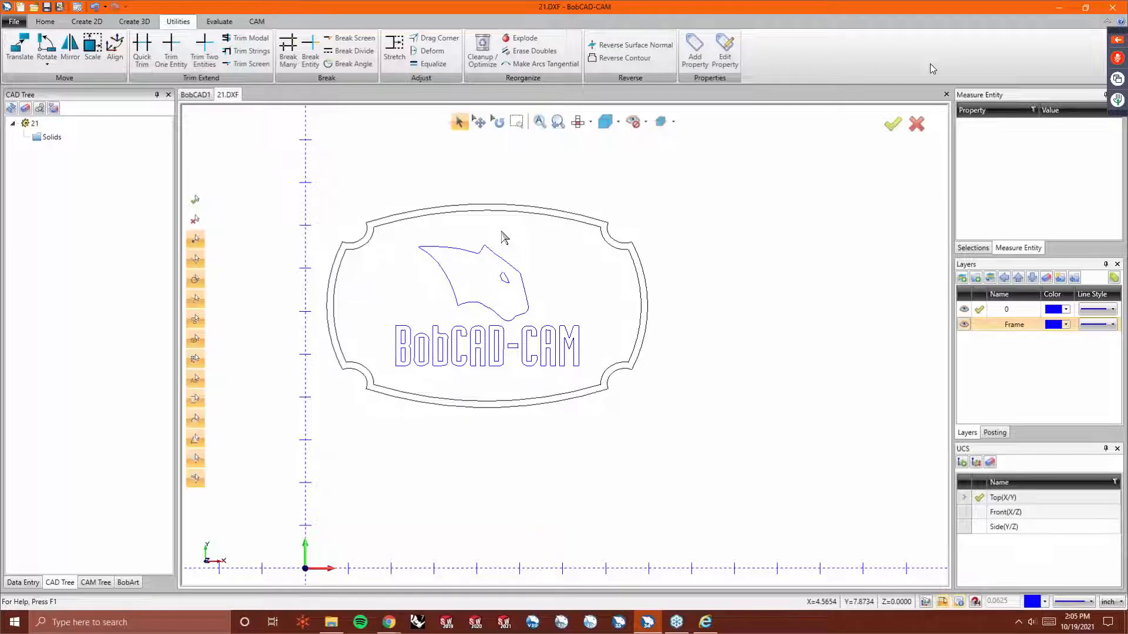
right_click(566, 167)
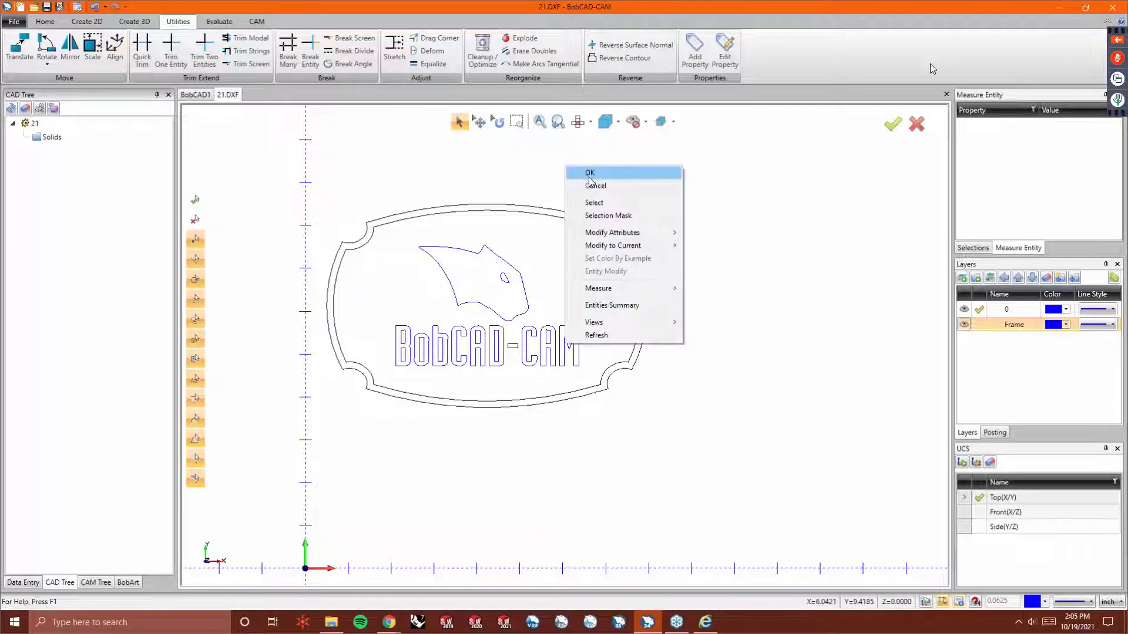
click(595, 187)
Translate the frame, logo and lettering together so their geometry center lands at about X 3.82, Y 2.49, just beside the origin axes.
scroll(707, 252, up, 3)
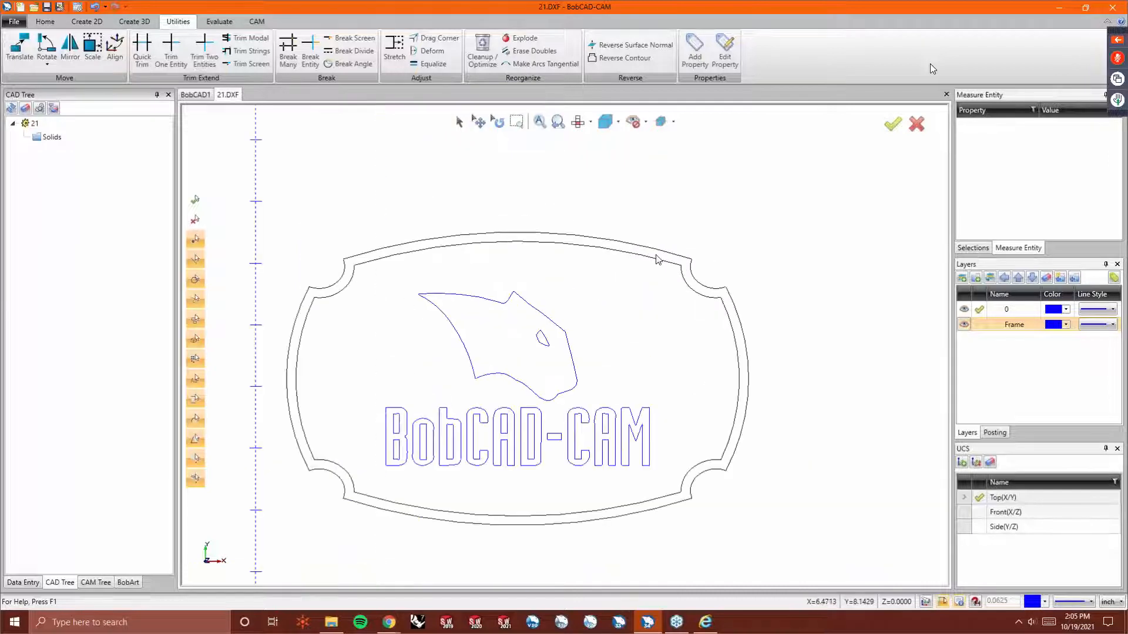
scroll(770, 283, down, 2)
scroll(607, 414, up, 2)
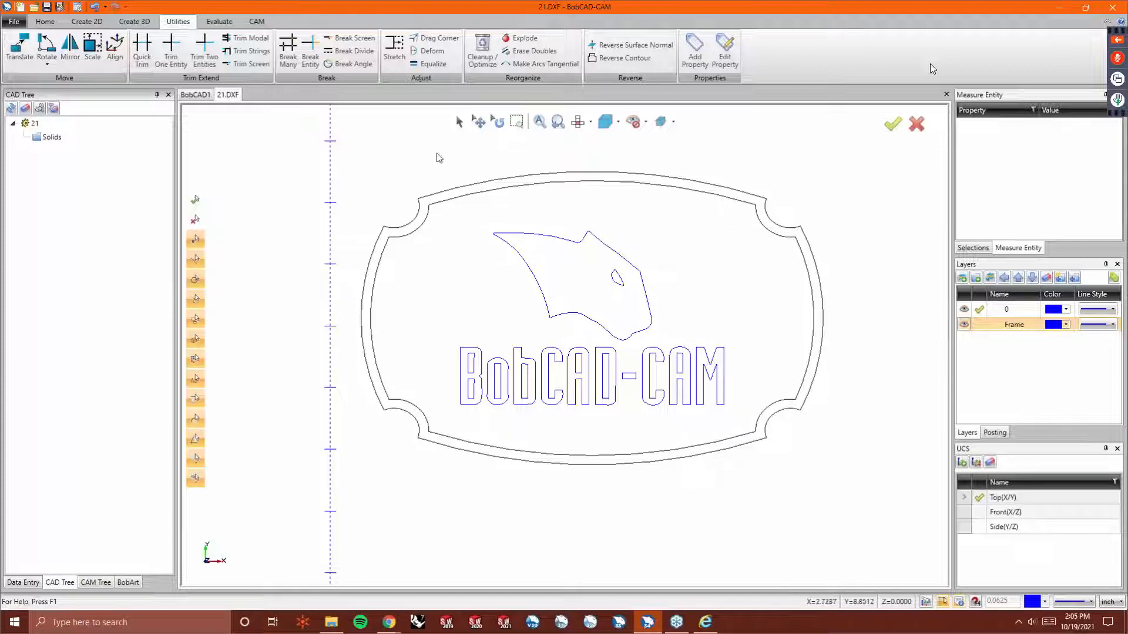
scroll(600, 228, down, 3)
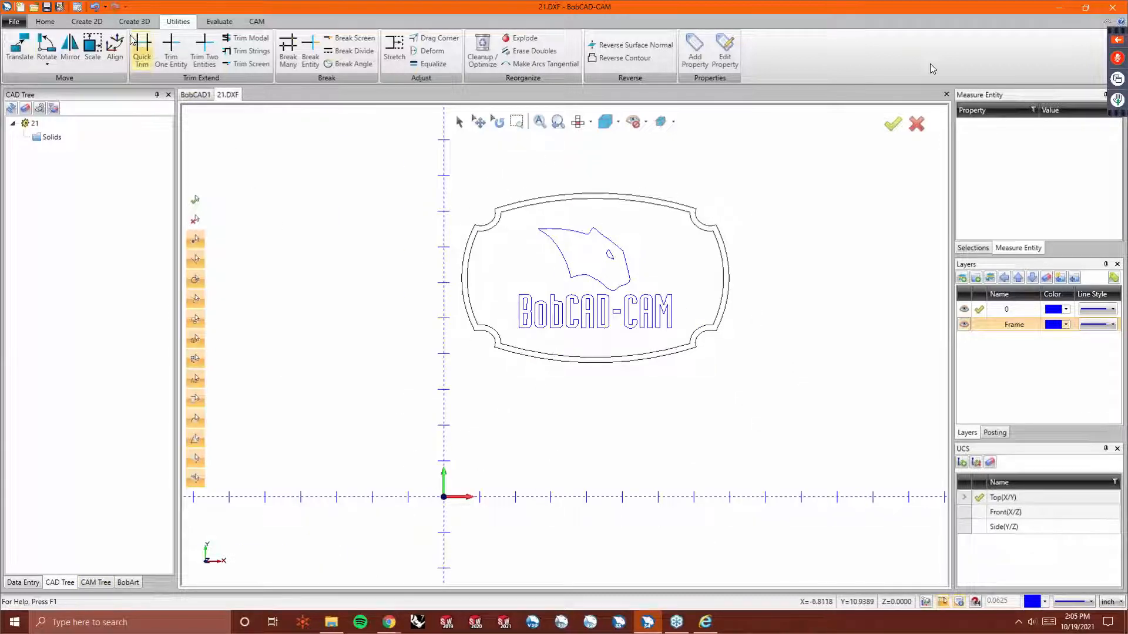
click(18, 47)
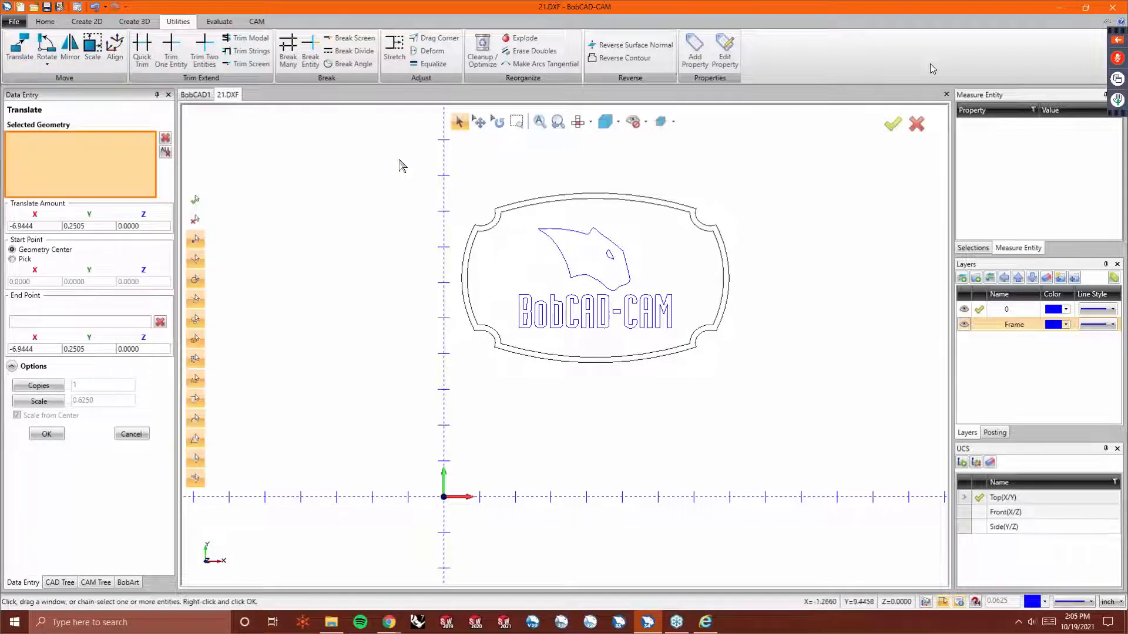
drag(397, 163, 871, 416)
right_click(870, 416)
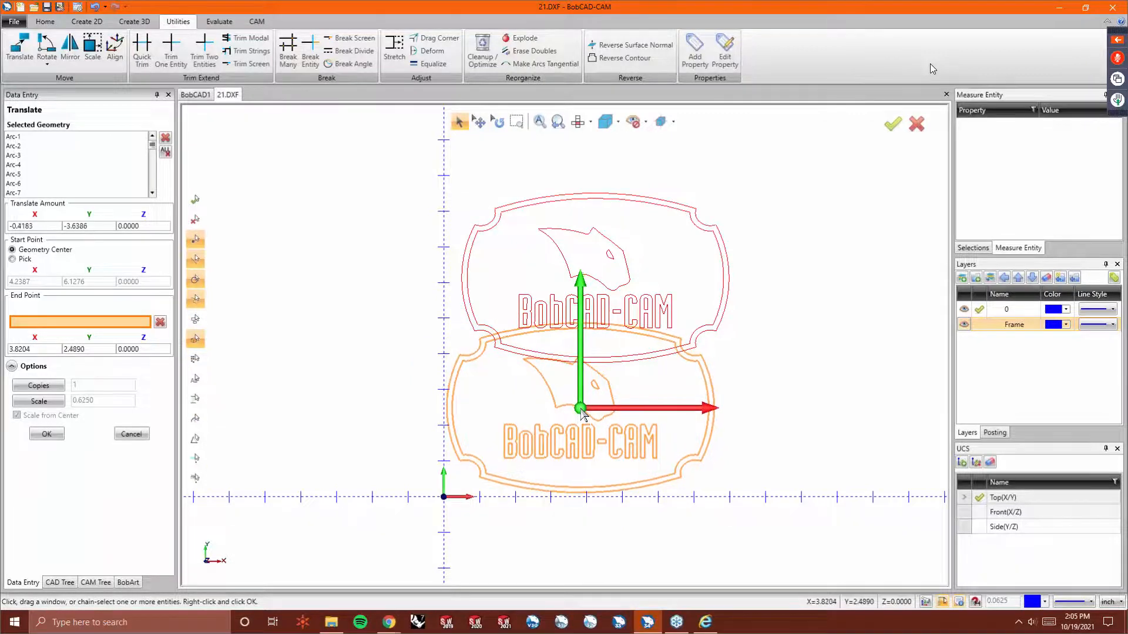
click(582, 410)
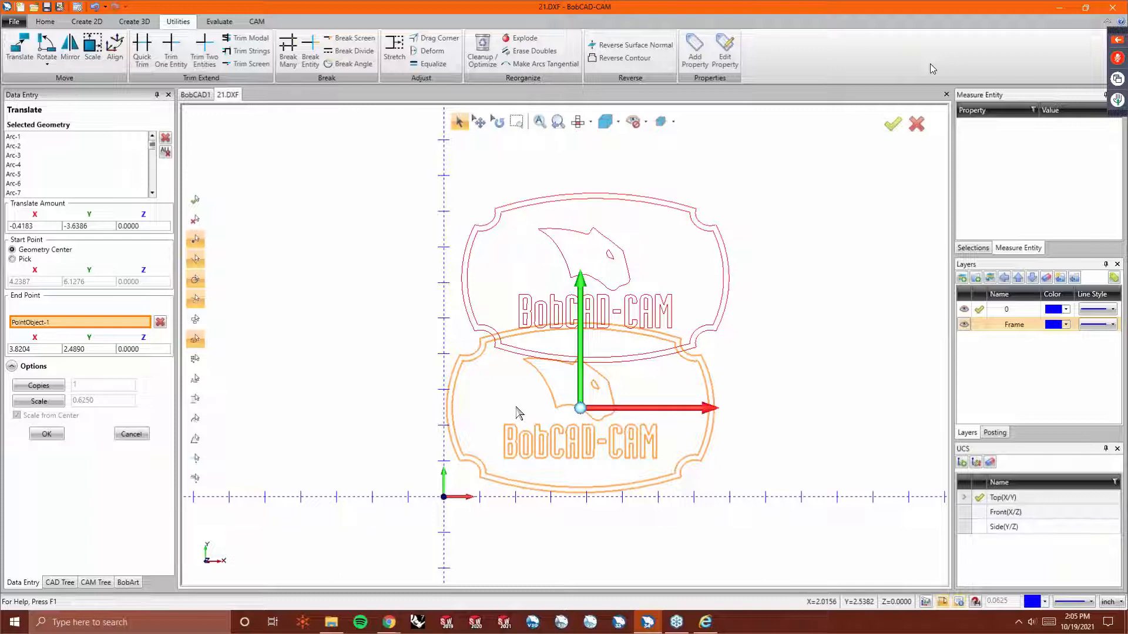
right_click(347, 343)
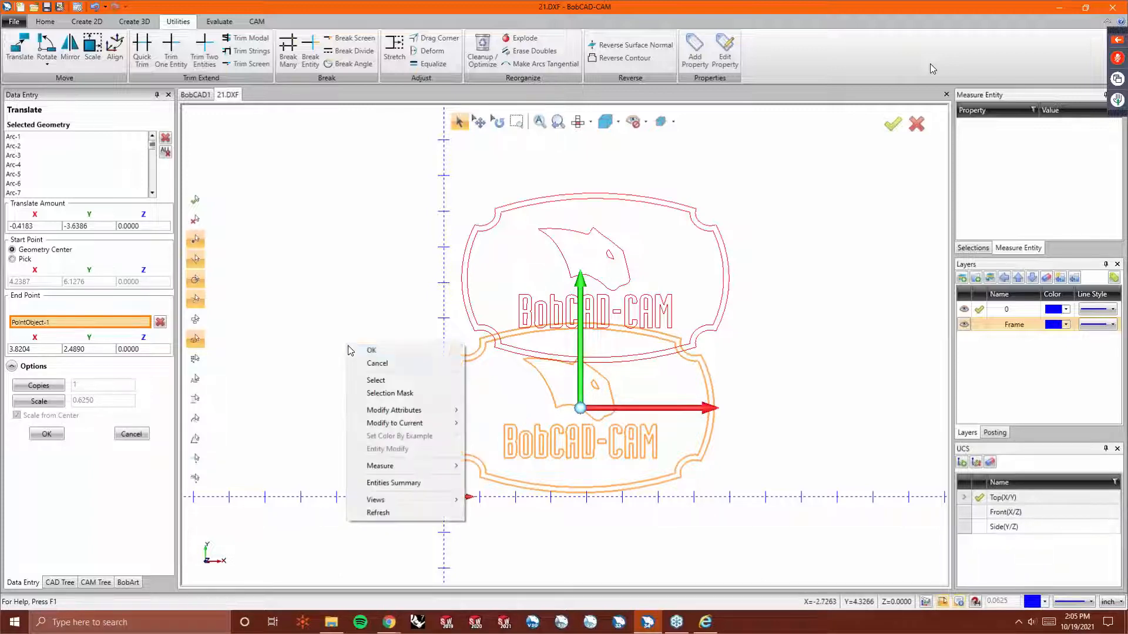
click(354, 350)
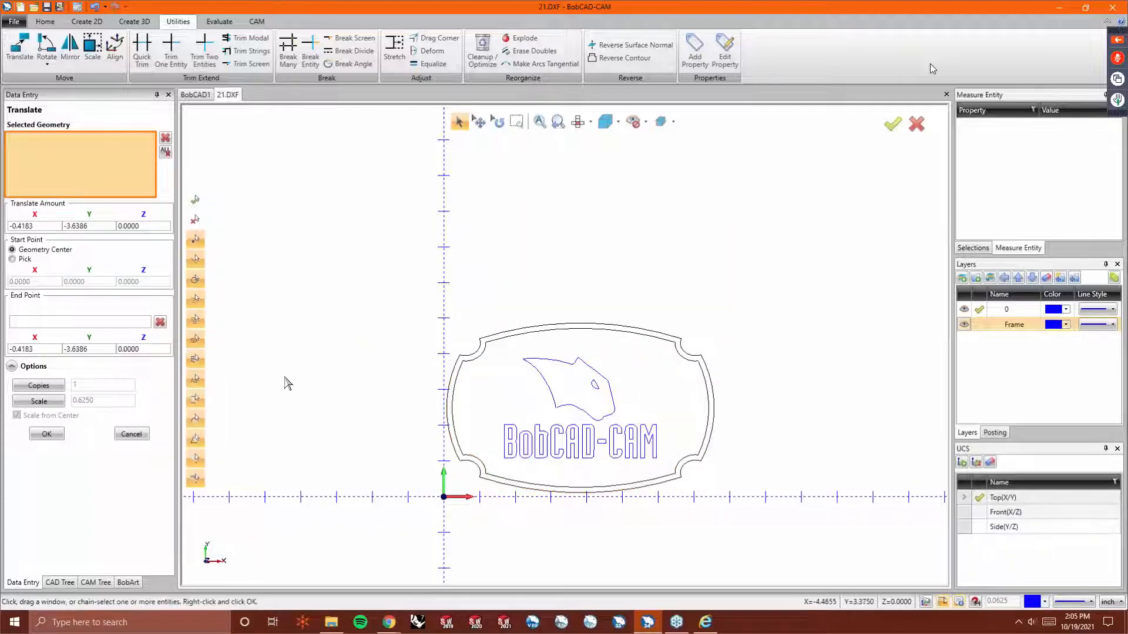
click(133, 434)
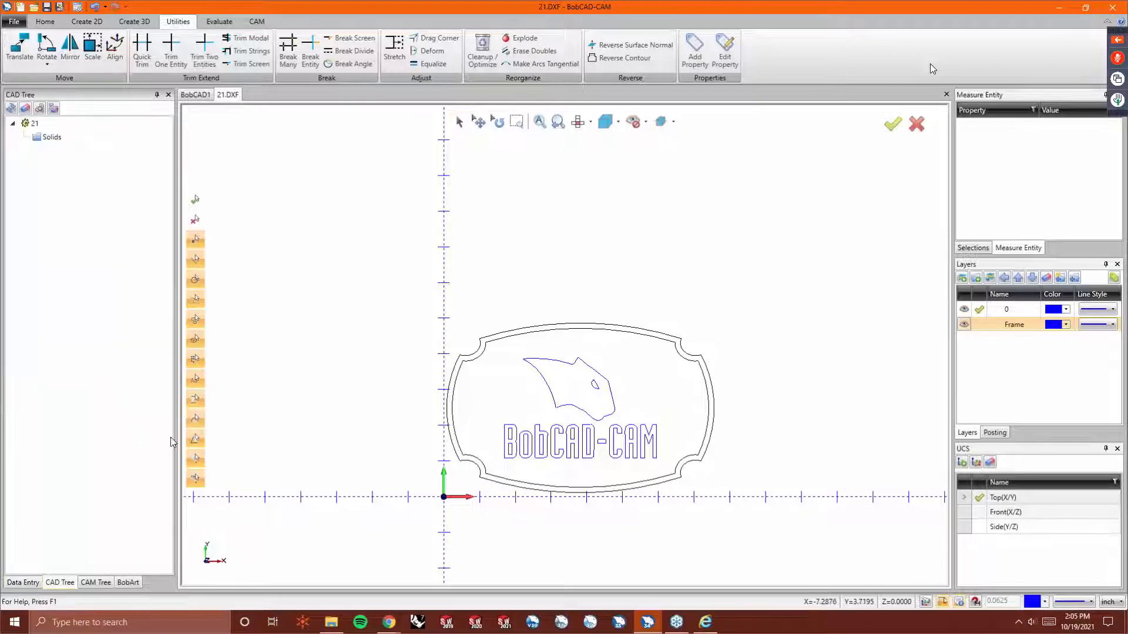
Create stock for the emboss model with a model size of 8 inches in X and 5 inches in Y.
click(100, 586)
click(124, 586)
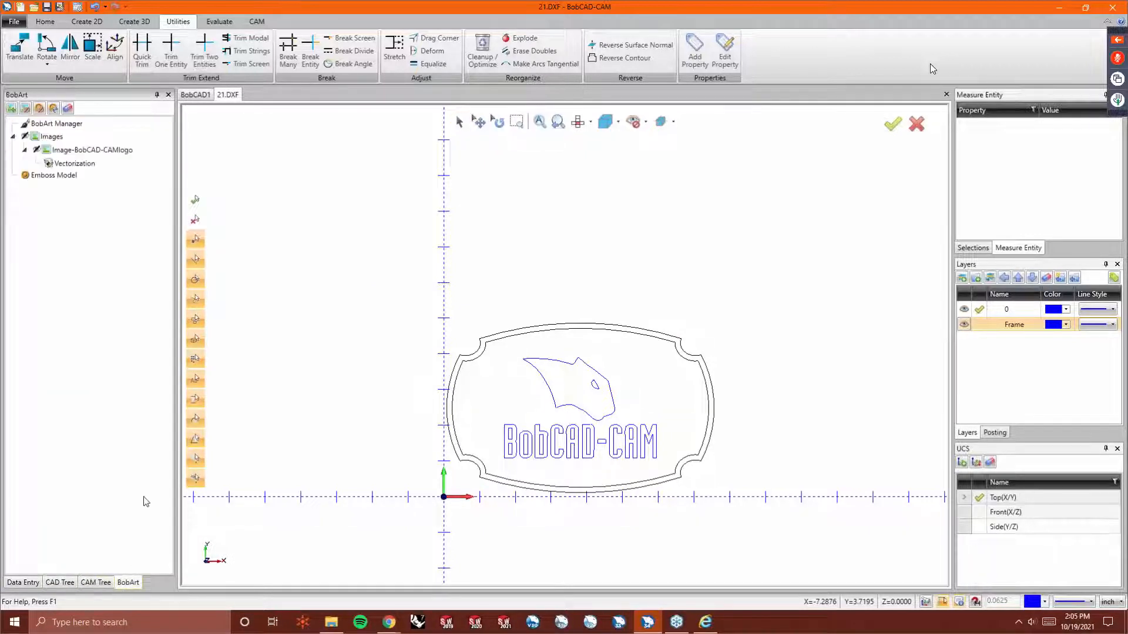
right_click(63, 176)
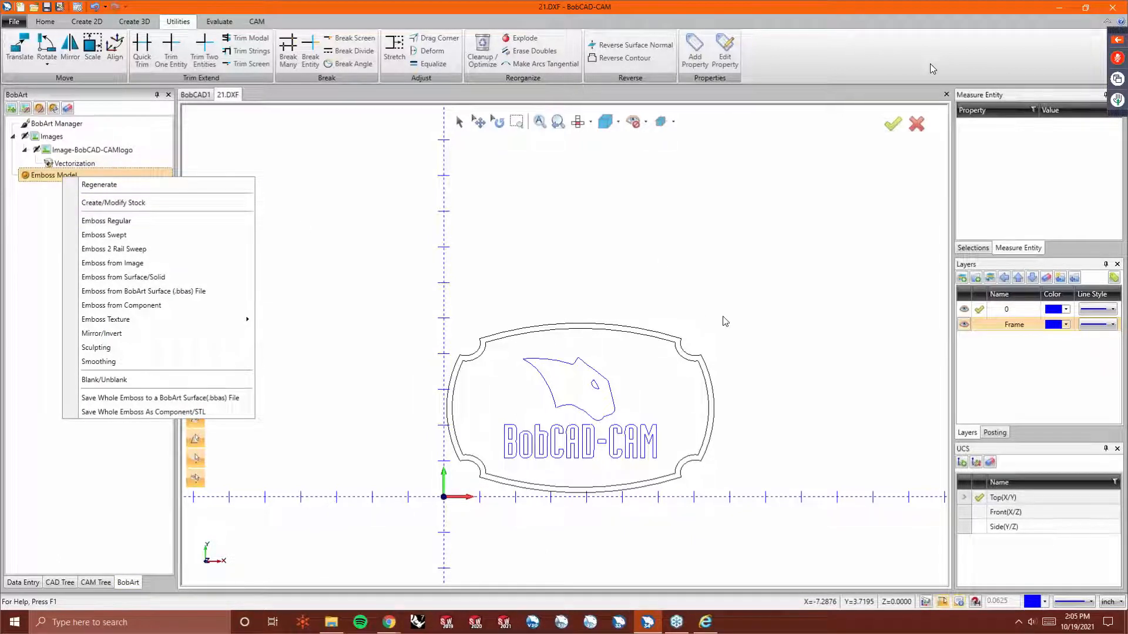
click(726, 333)
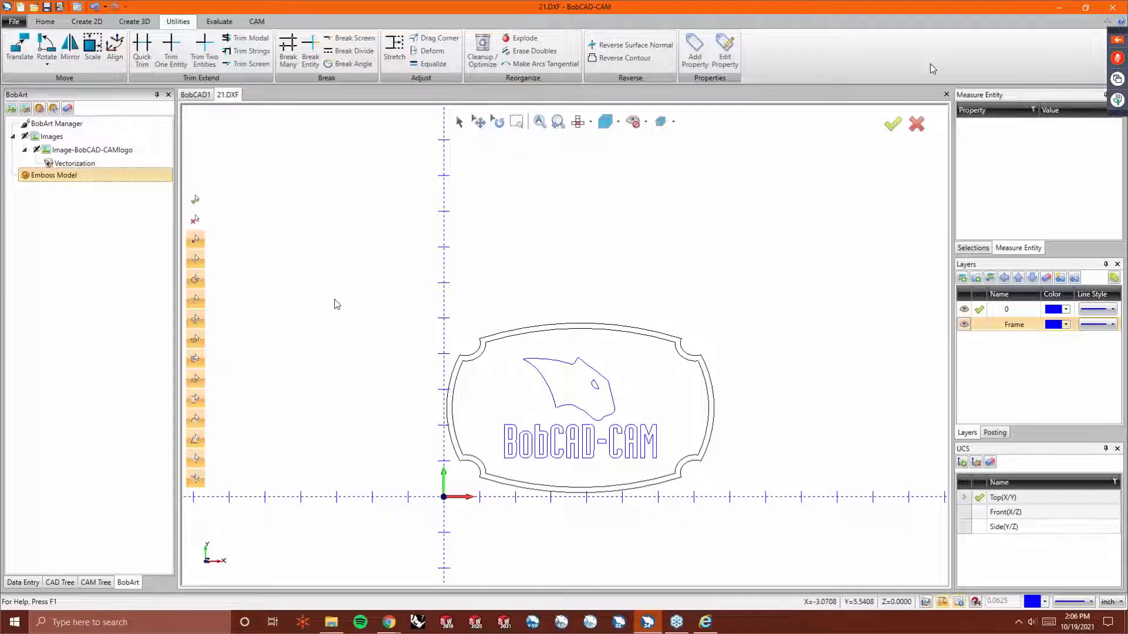
right_click(75, 175)
click(82, 180)
right_click(82, 179)
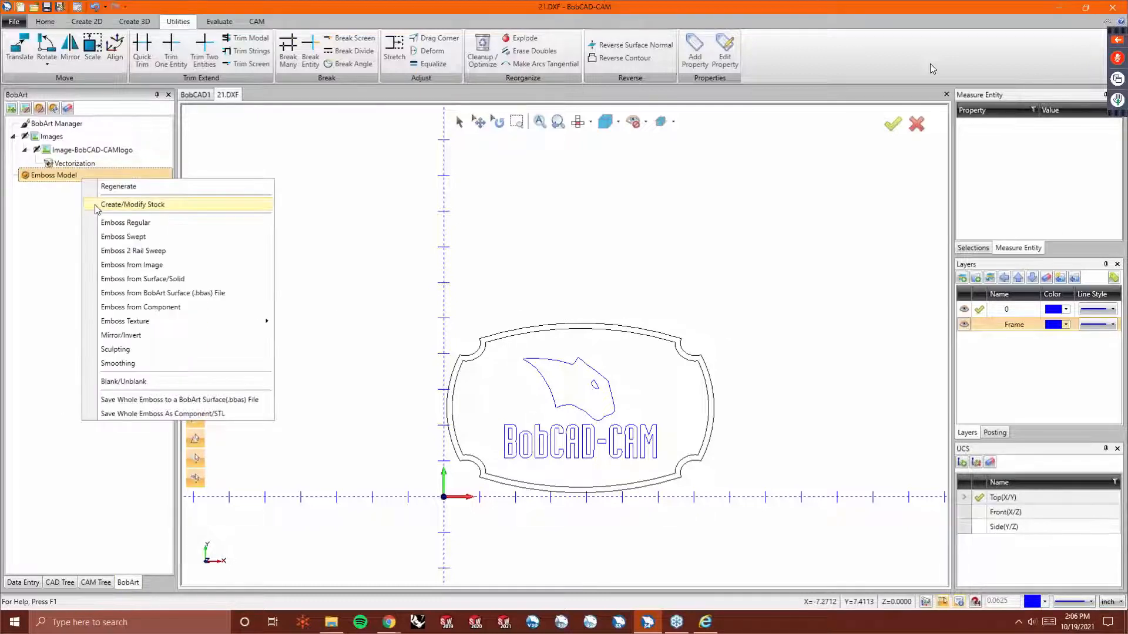
click(95, 205)
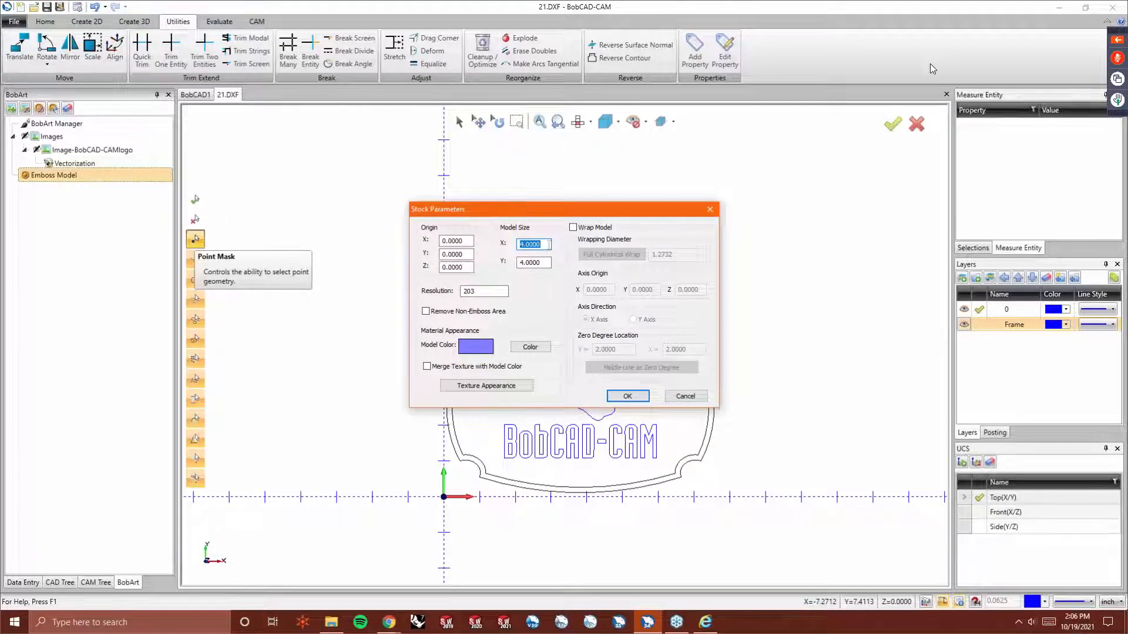
text(8)
key(Tab)
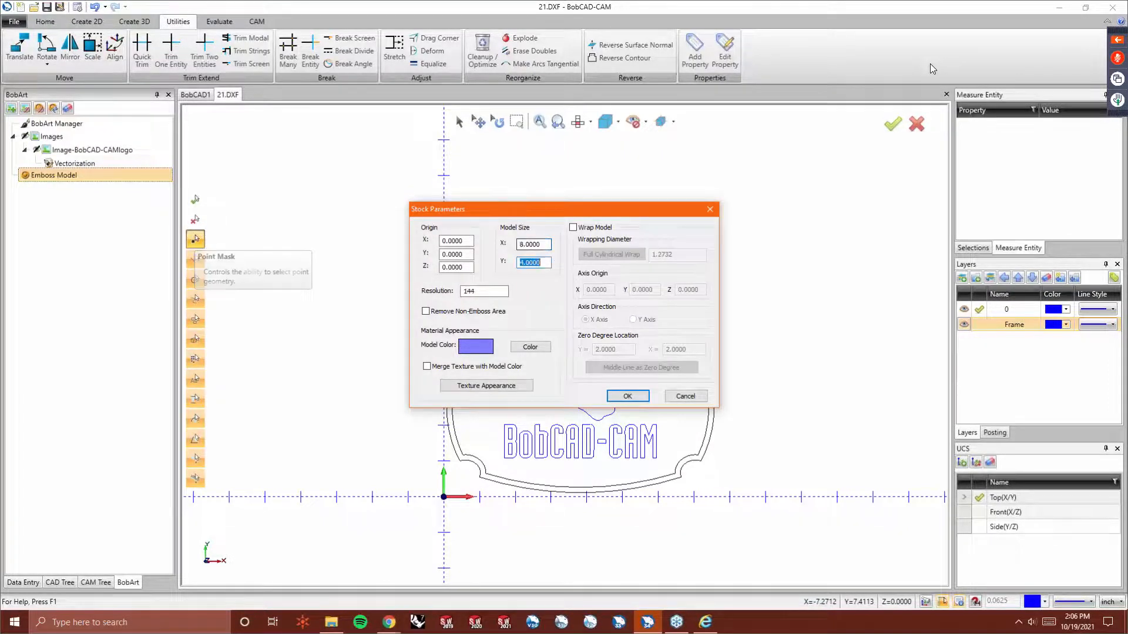
text(5)
click(626, 394)
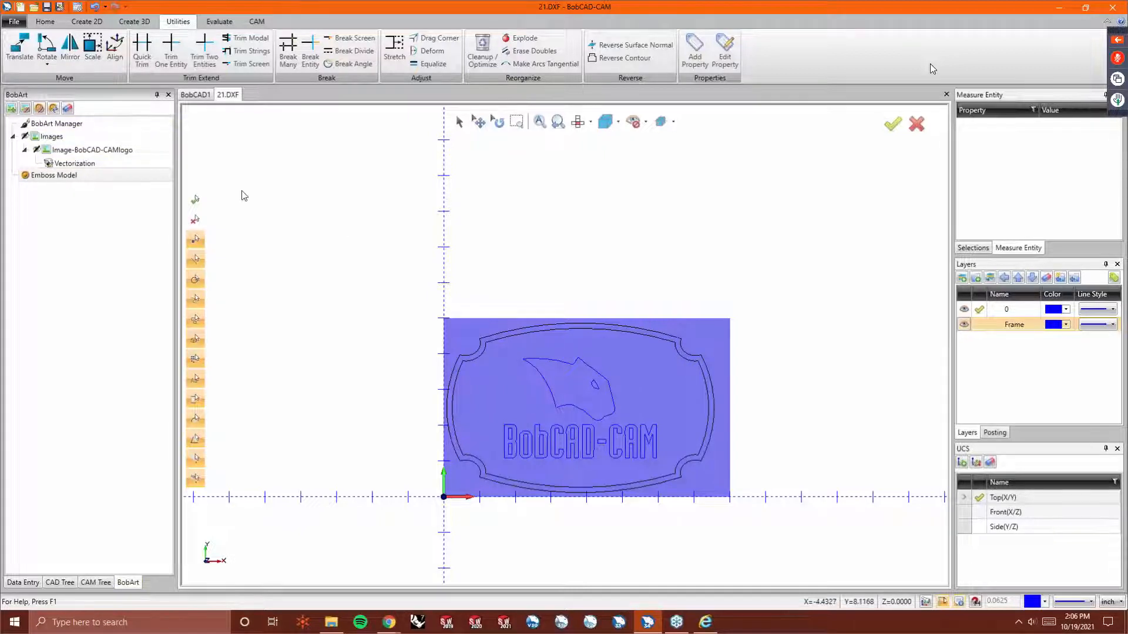
Add a 2 Rail Sweep emboss to the emboss model with the Add application type and Local Smooth transition.
right_click(59, 178)
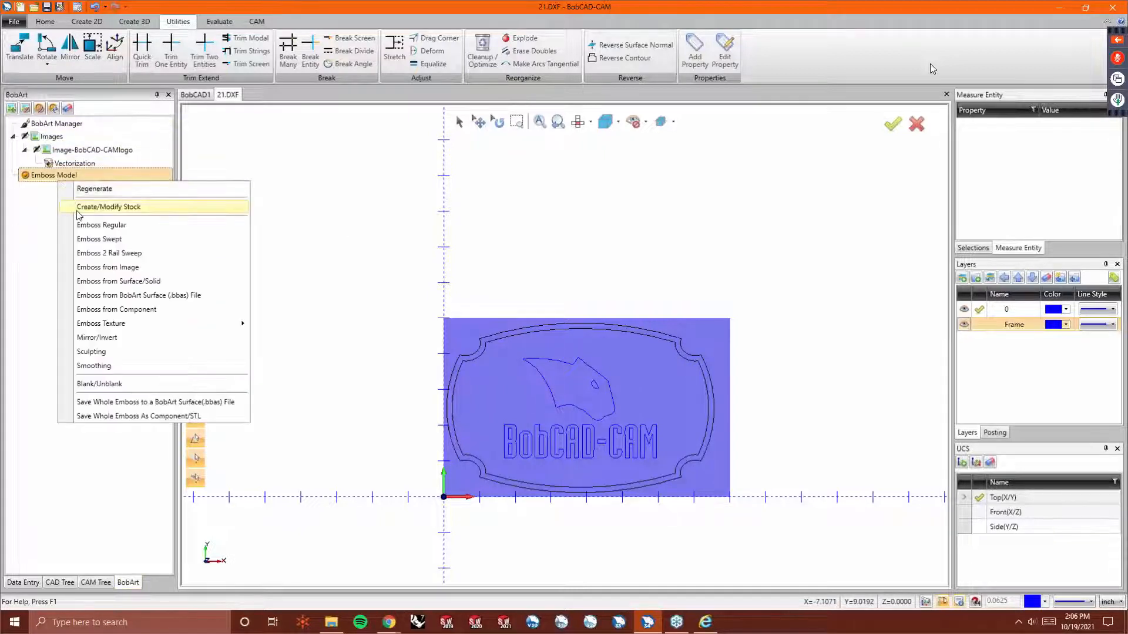
click(140, 254)
click(196, 259)
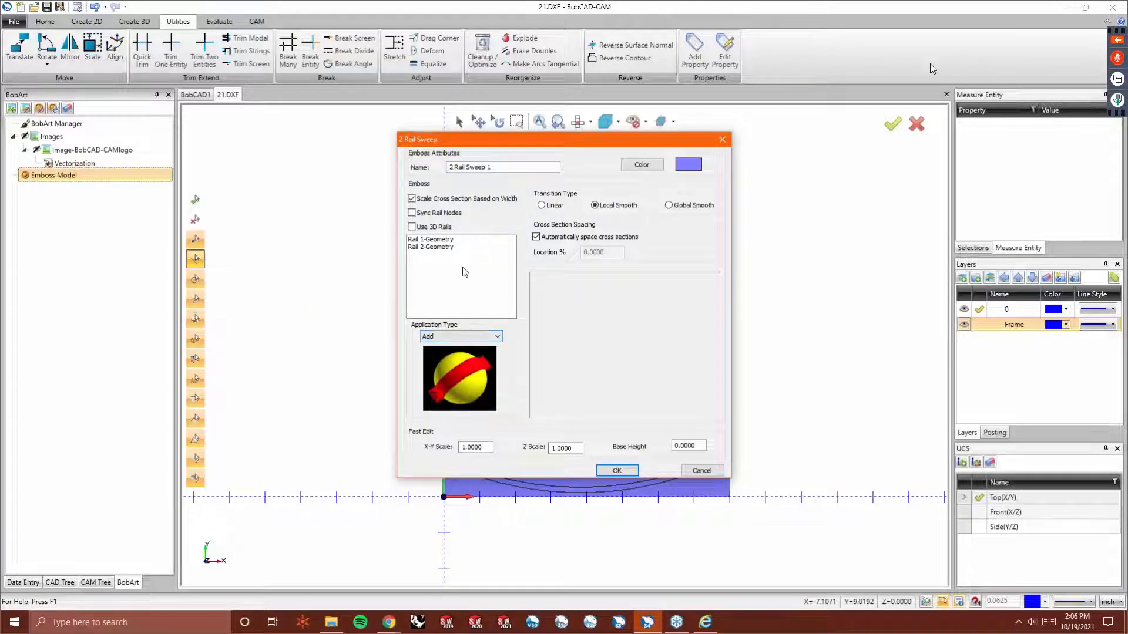
click(444, 247)
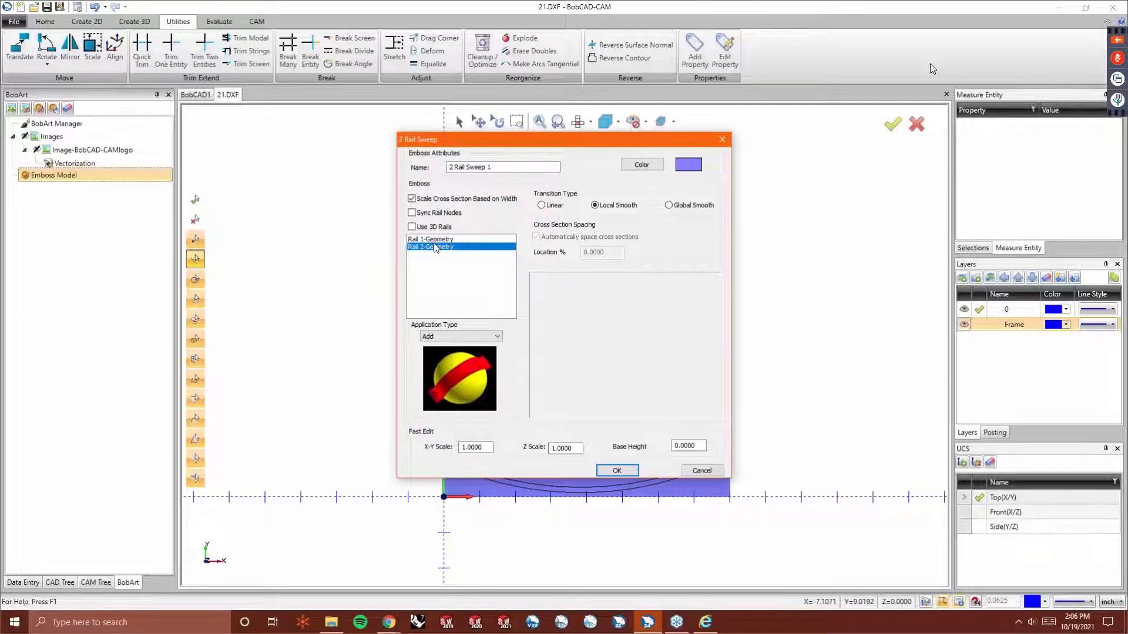
click(436, 240)
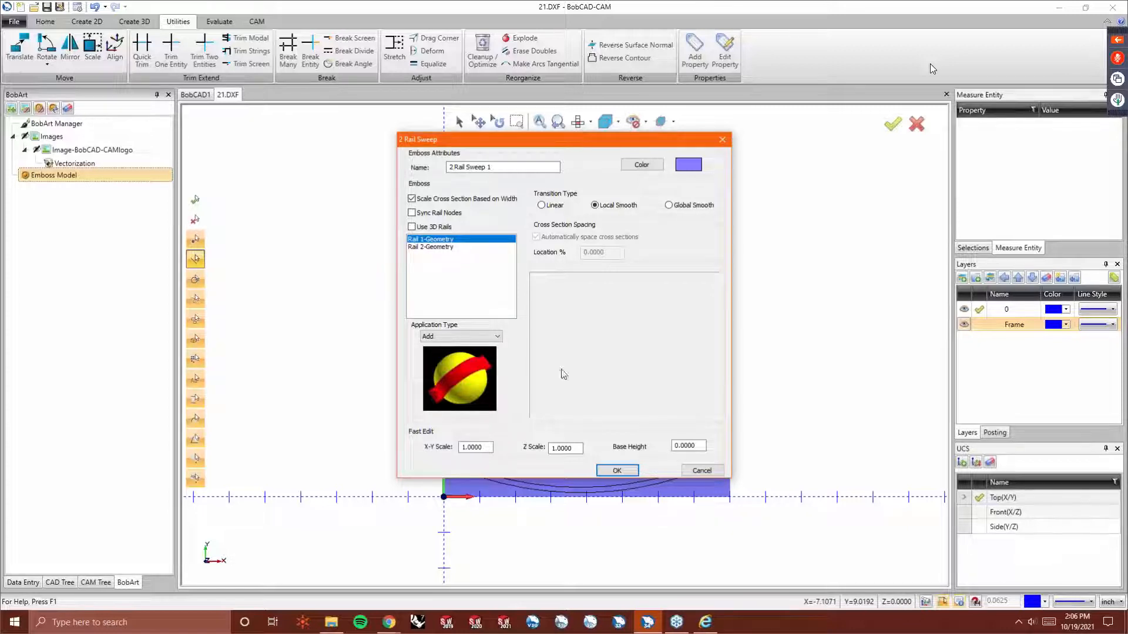
click(616, 471)
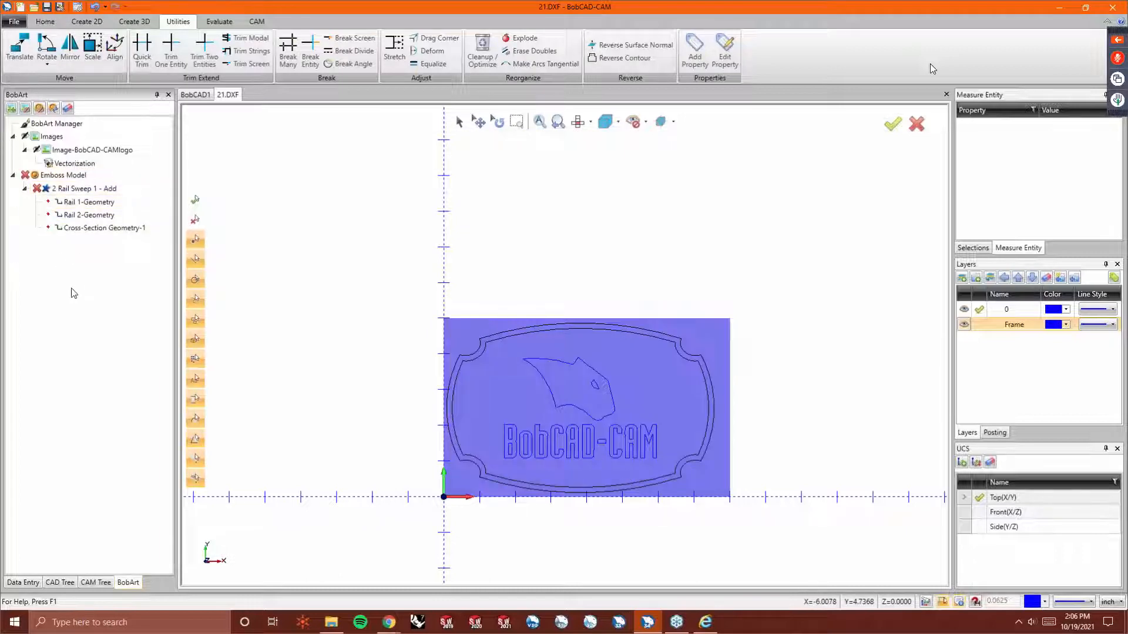
Assign the outer frame contour as the Rail 1 geometry of the 2 Rail Sweep.
click(77, 229)
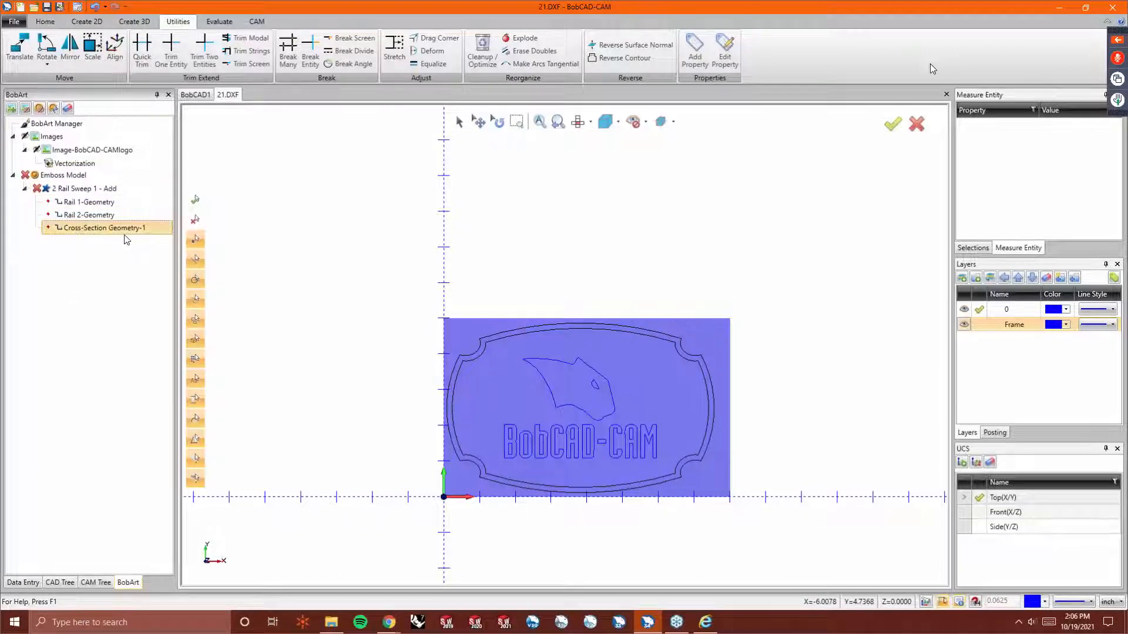
right_click(98, 215)
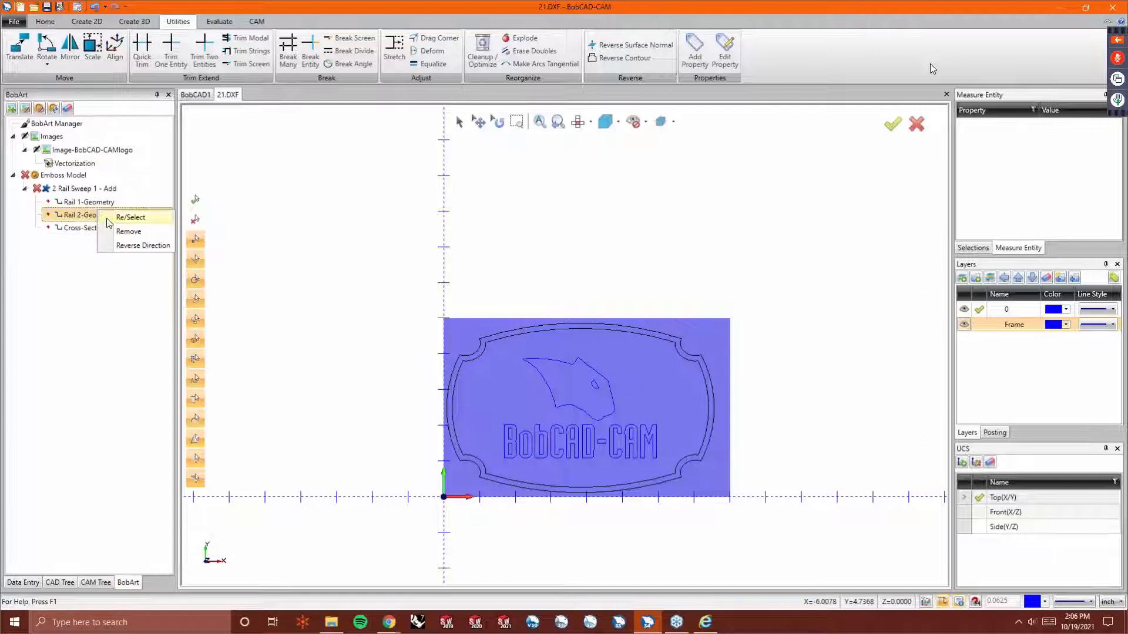
click(73, 202)
right_click(72, 203)
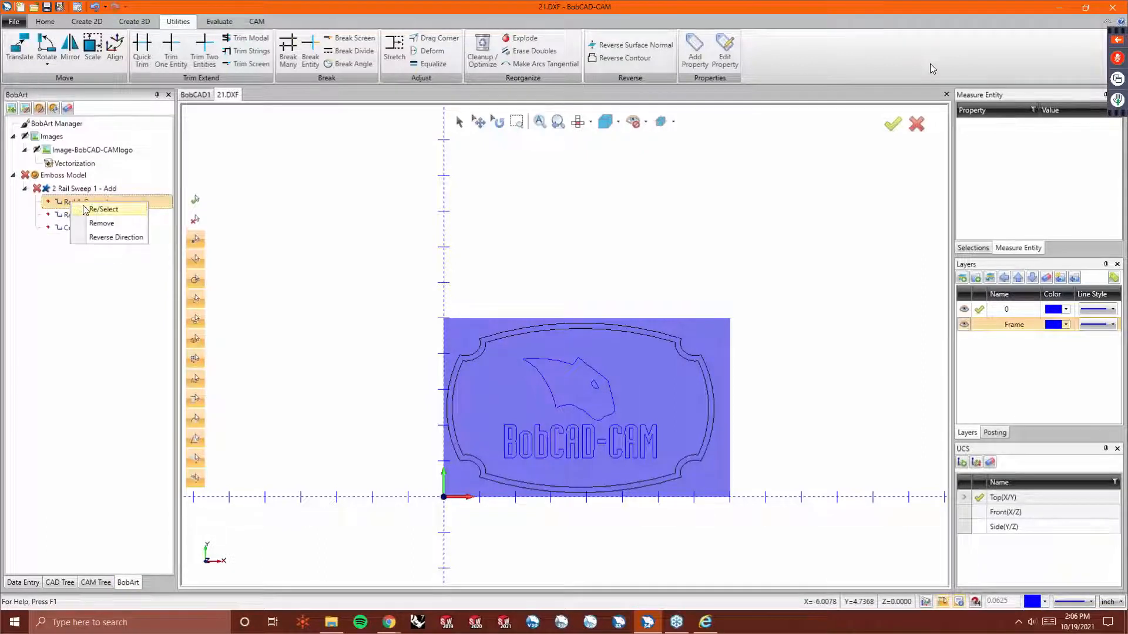
click(104, 209)
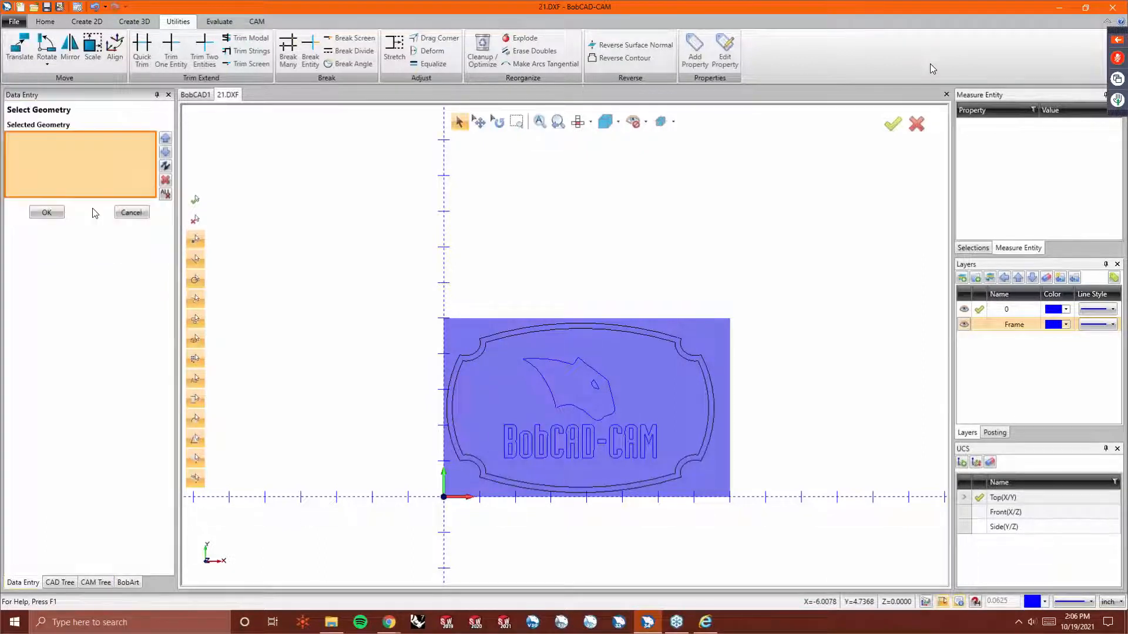
click(448, 415)
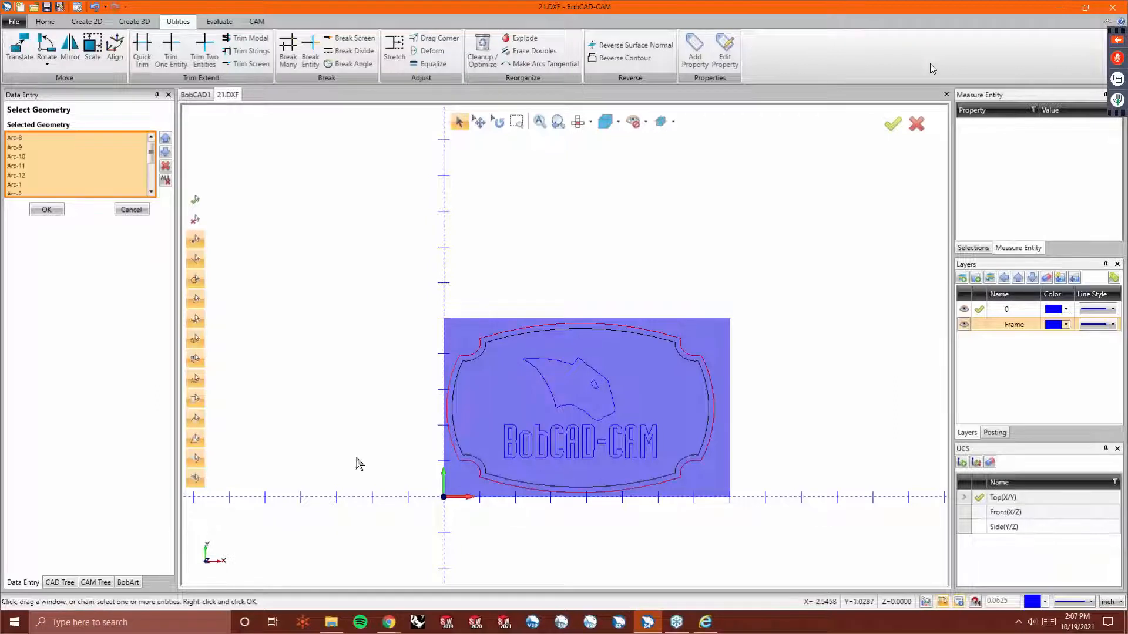
right_click(355, 349)
click(376, 352)
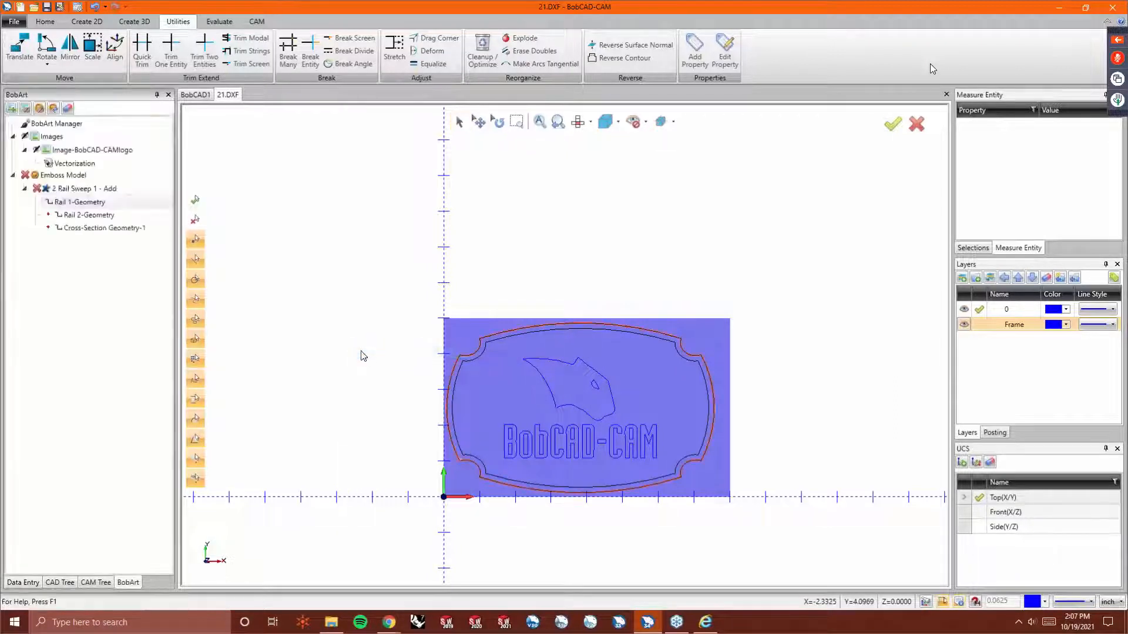
Assign the inner frame contour as the Rail 2 geometry and compare the start points and directions of both rails.
right_click(109, 214)
click(121, 219)
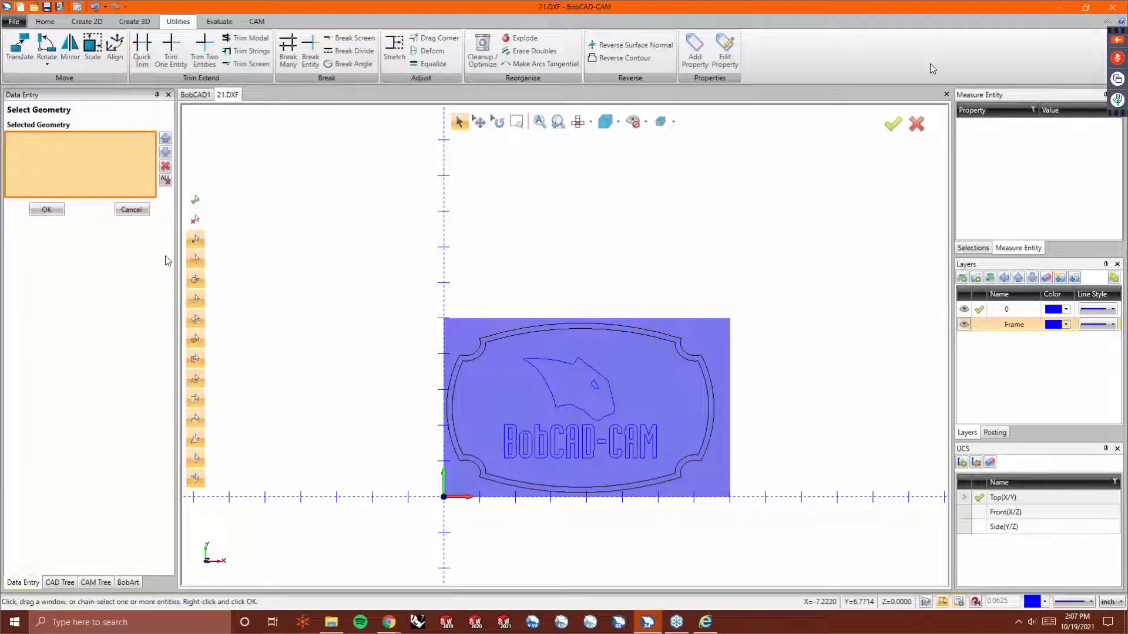
click(450, 421)
right_click(379, 379)
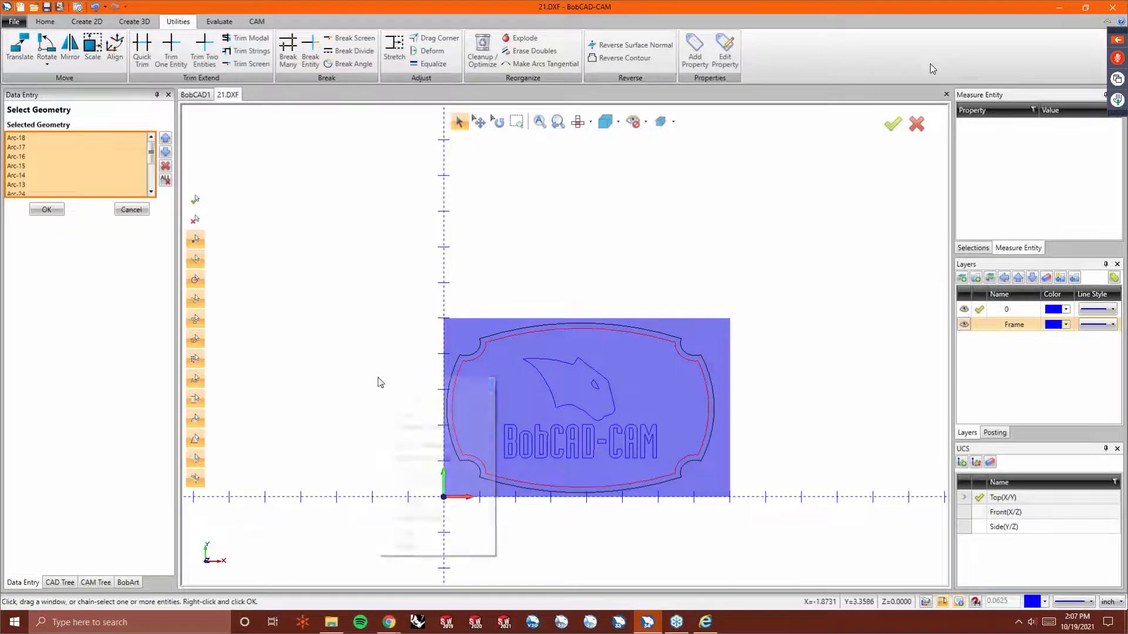
click(395, 385)
scroll(449, 463, up, 5)
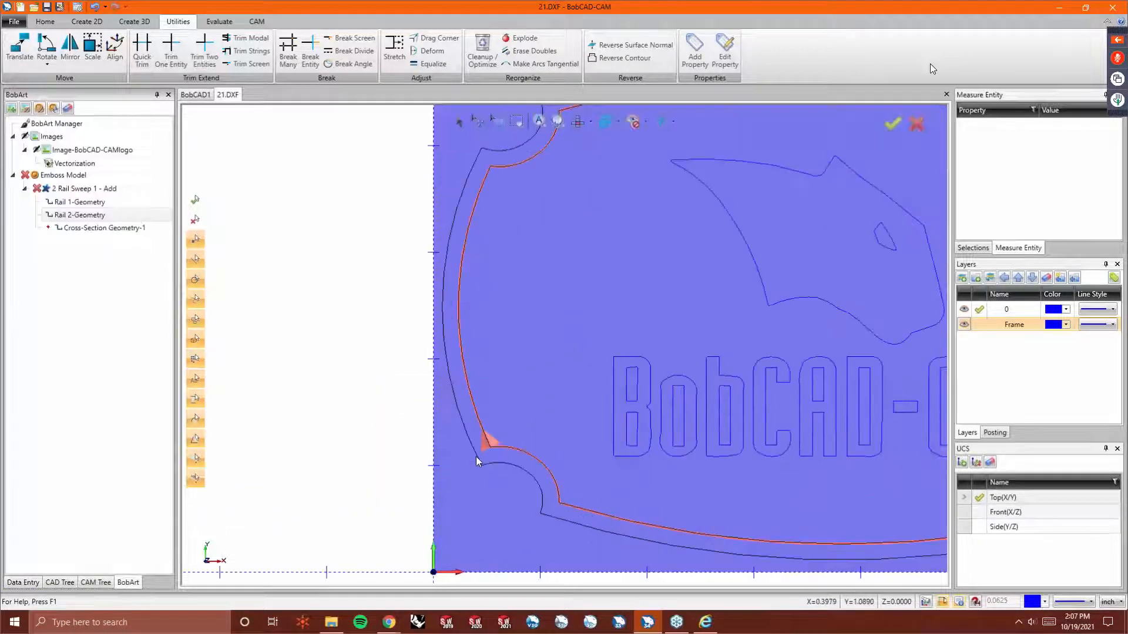
click(80, 202)
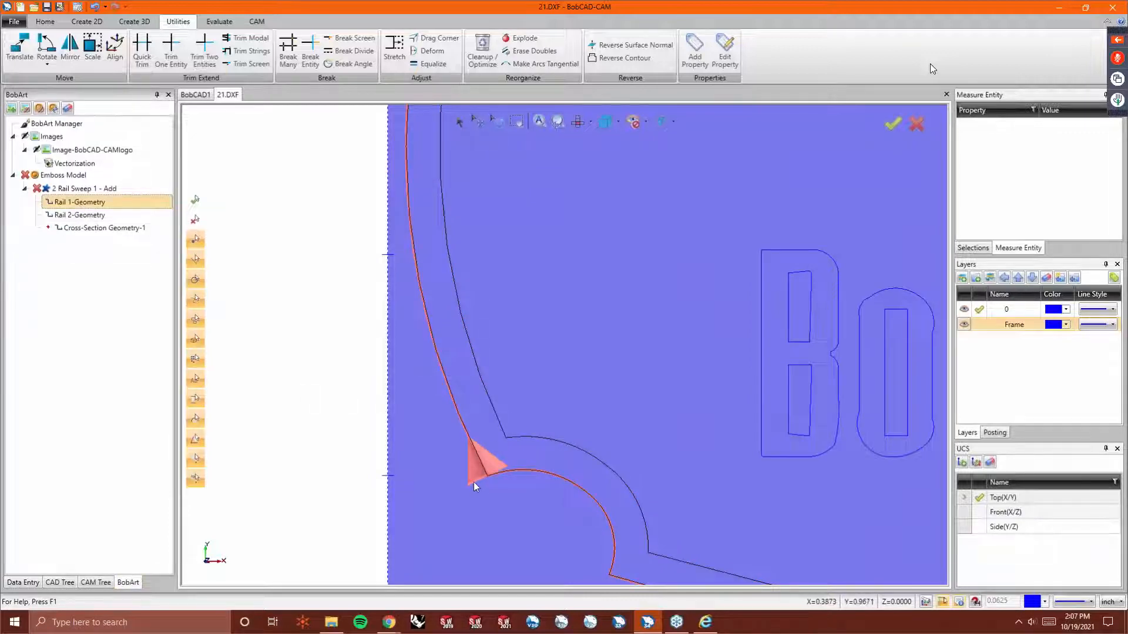
click(71, 213)
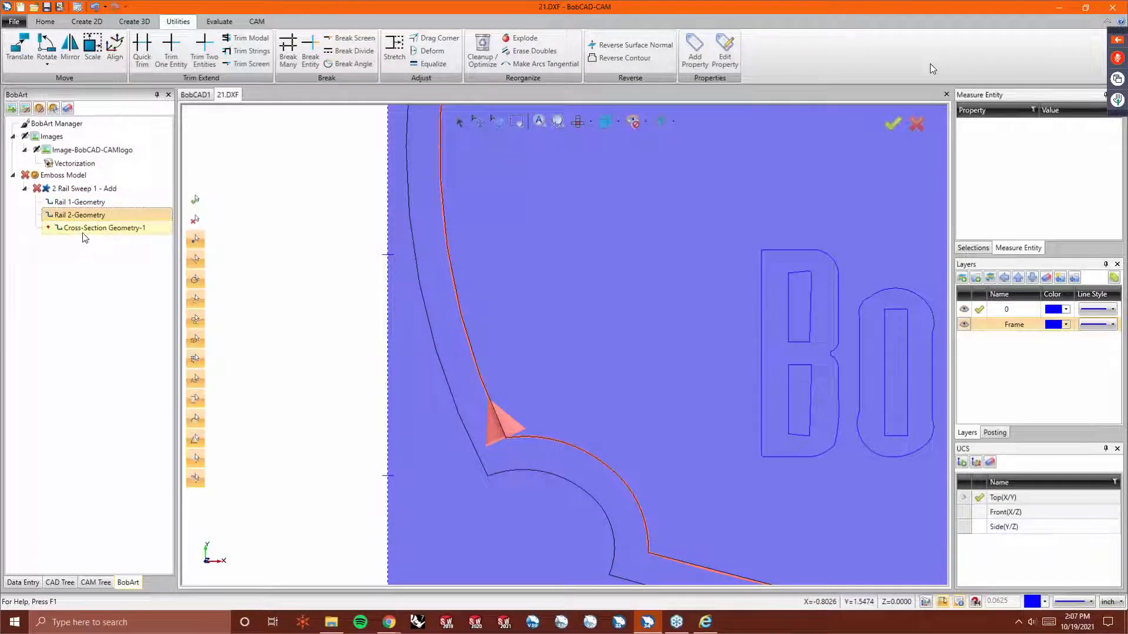
Draw an approximated spline with two humps, about 0.6 inch wide and 0.4 inch high, in the empty area beside the stock.
scroll(580, 314, down, 3)
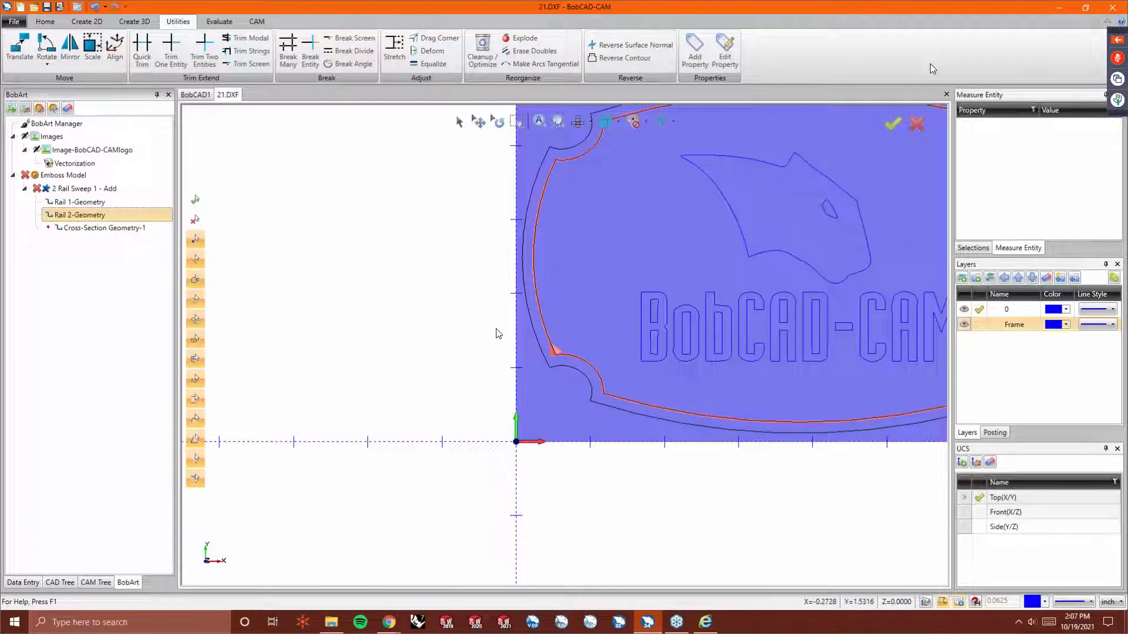
click(87, 21)
click(87, 47)
click(238, 274)
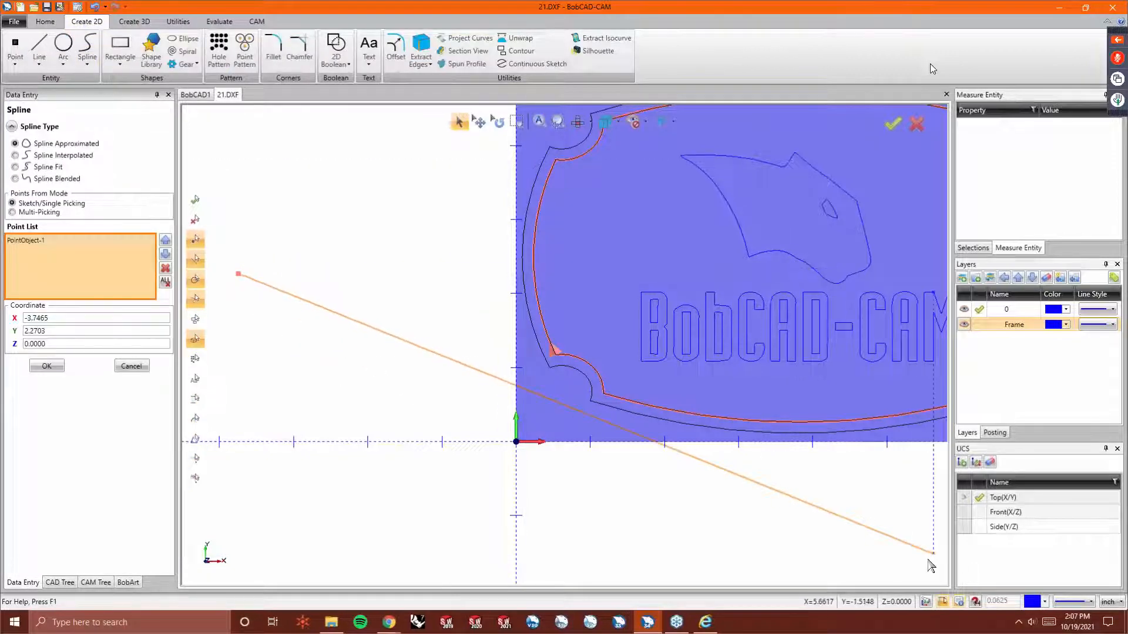
click(247, 255)
click(256, 259)
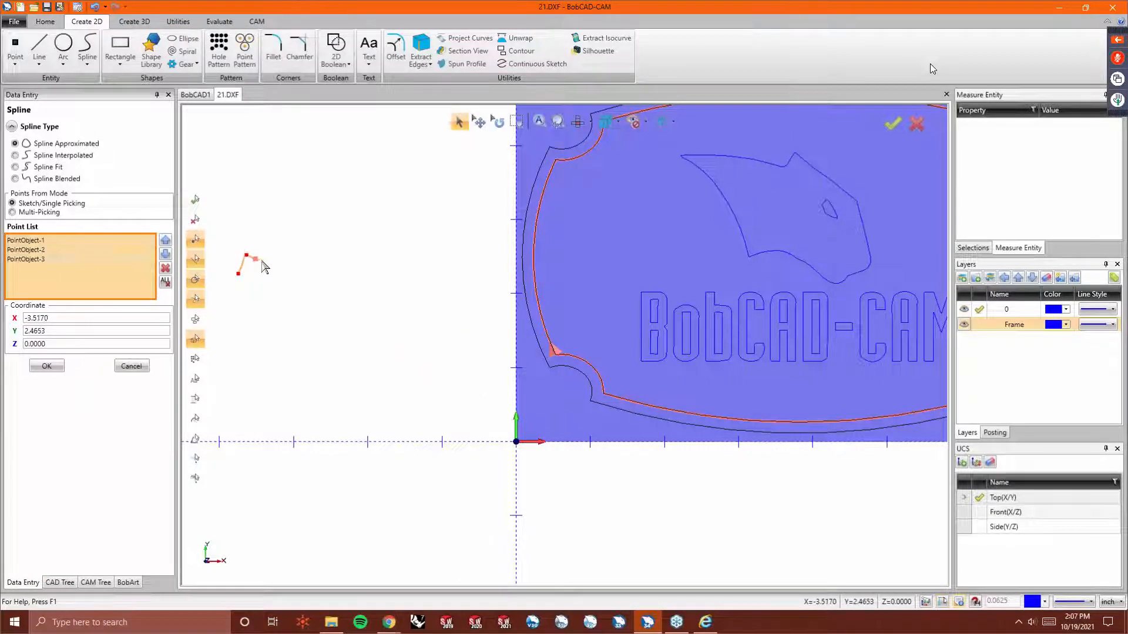
click(262, 242)
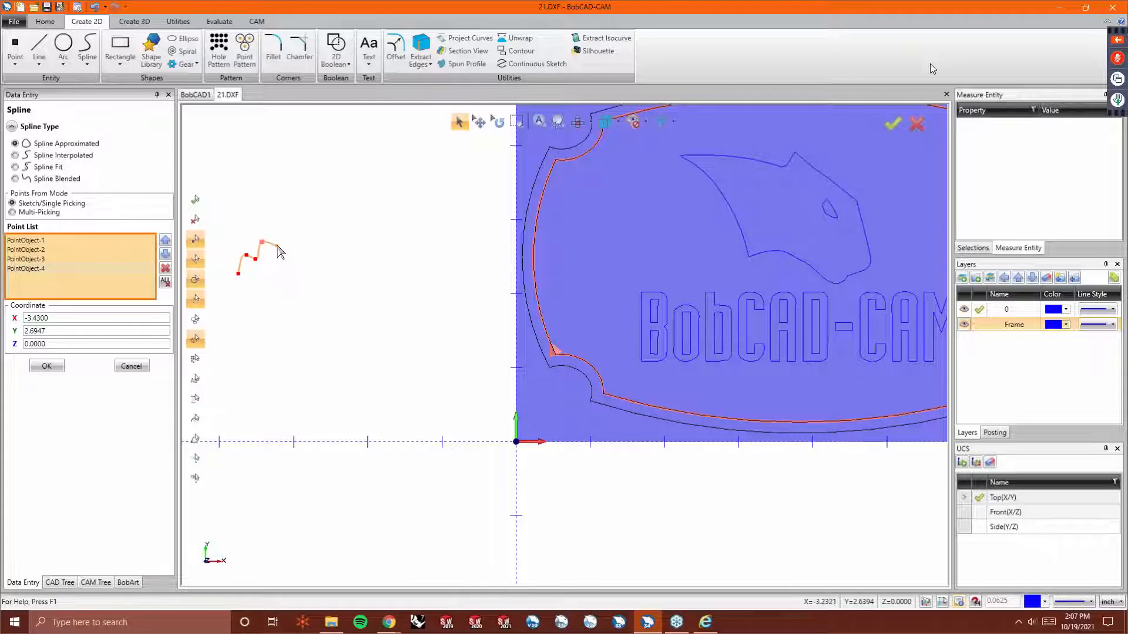
click(277, 246)
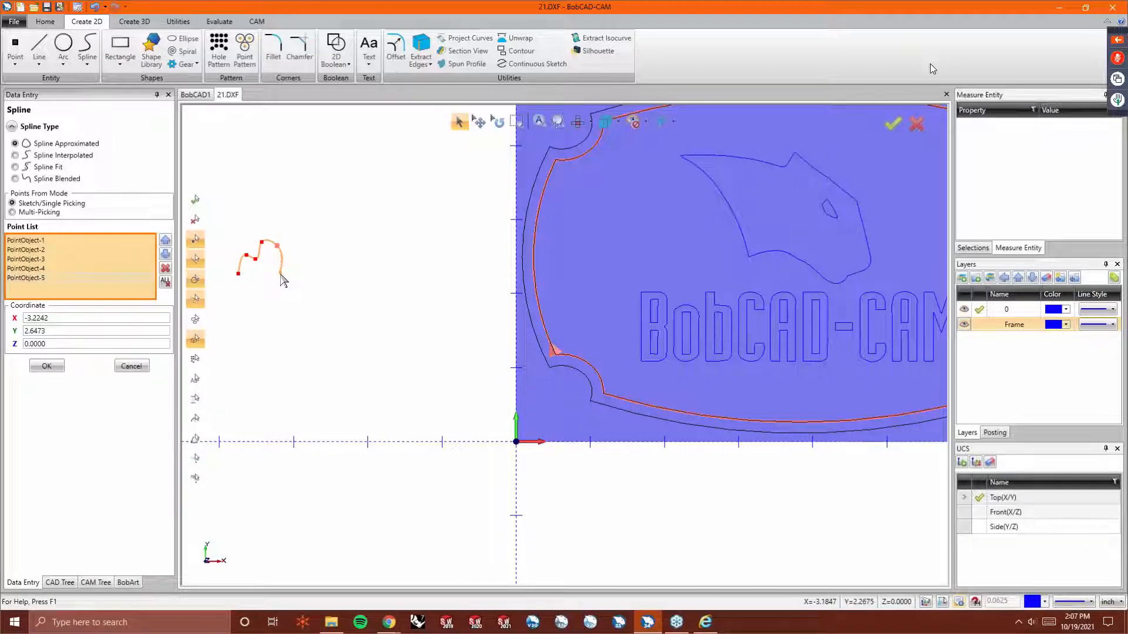
right_click(282, 275)
click(294, 283)
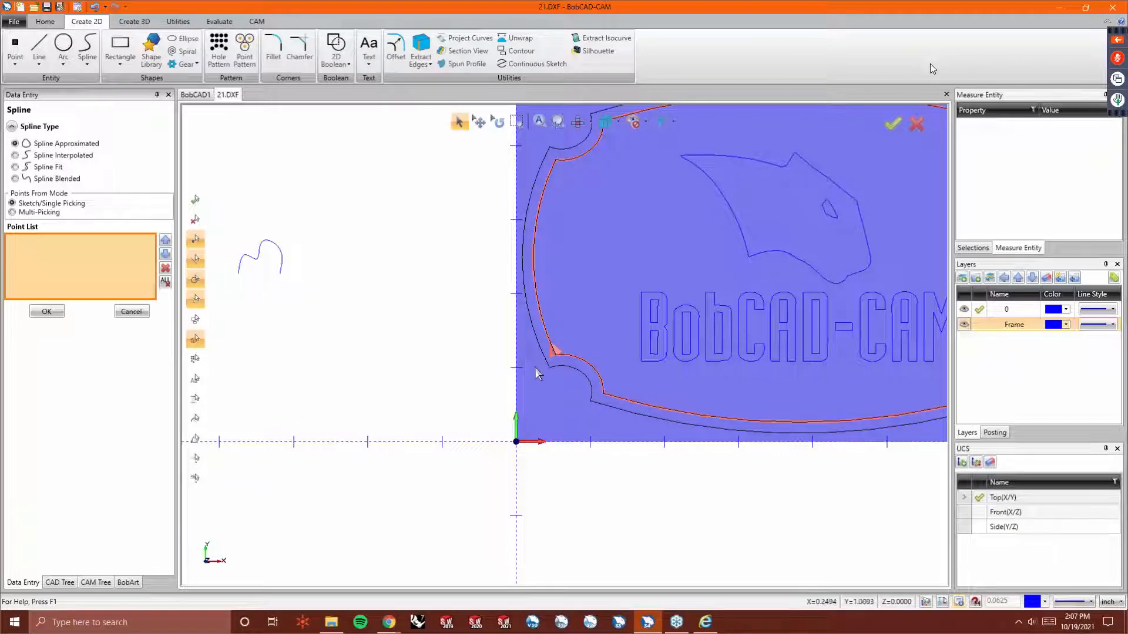
right_click(428, 321)
click(459, 344)
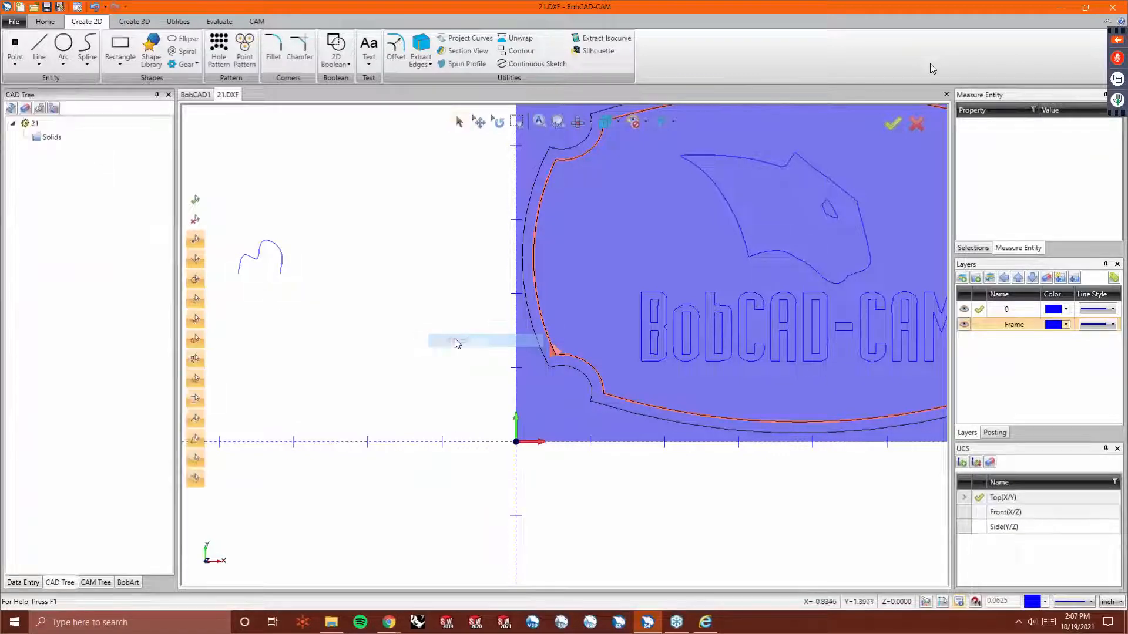
Assign the two-humped spline as the cross-section geometry of the 2 Rail Sweep and regenerate the emboss model.
click(129, 582)
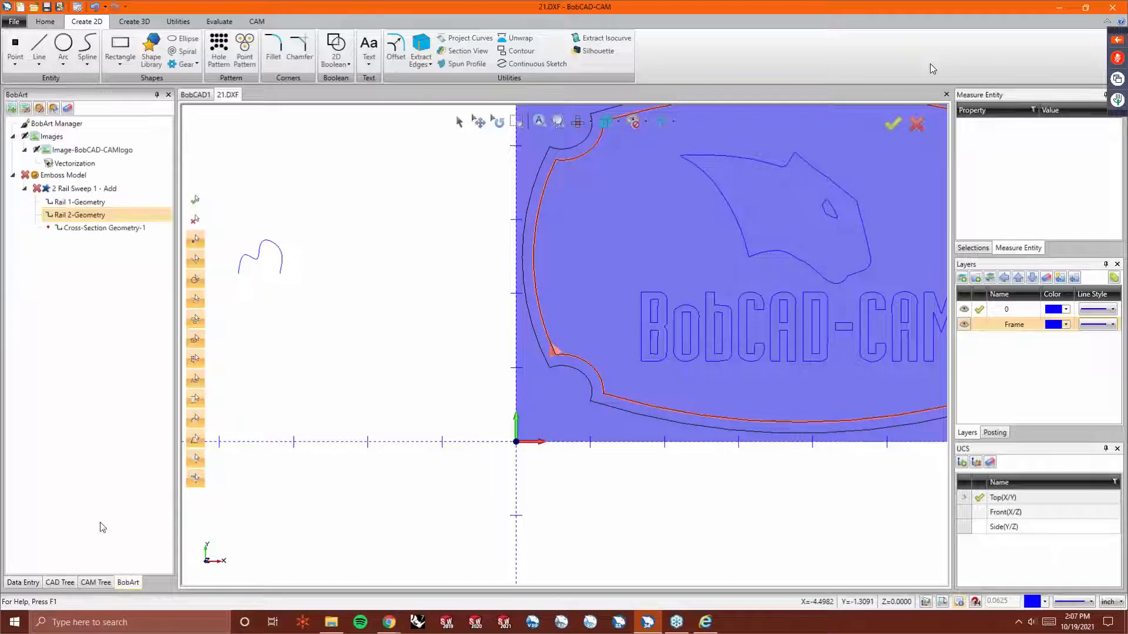
right_click(117, 226)
click(129, 233)
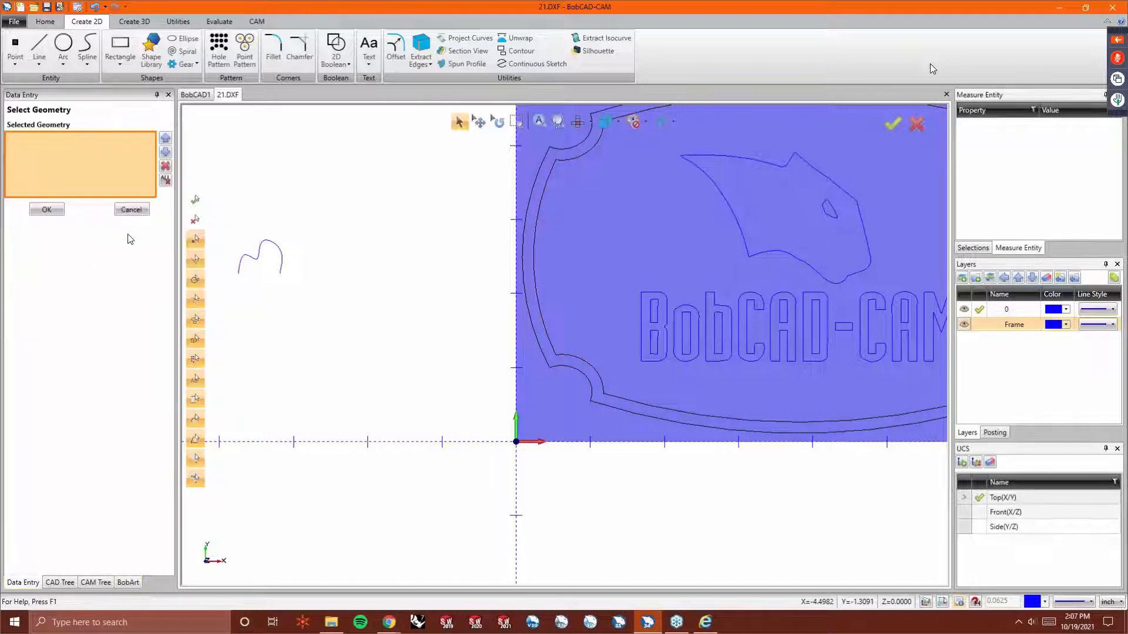
click(286, 278)
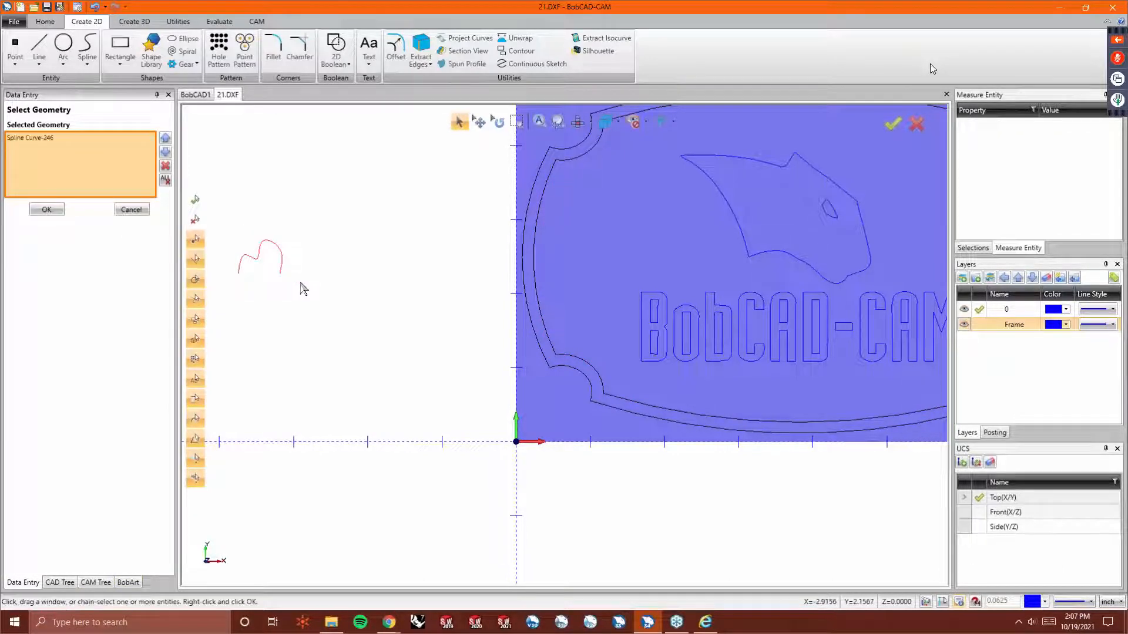
right_click(303, 287)
click(317, 290)
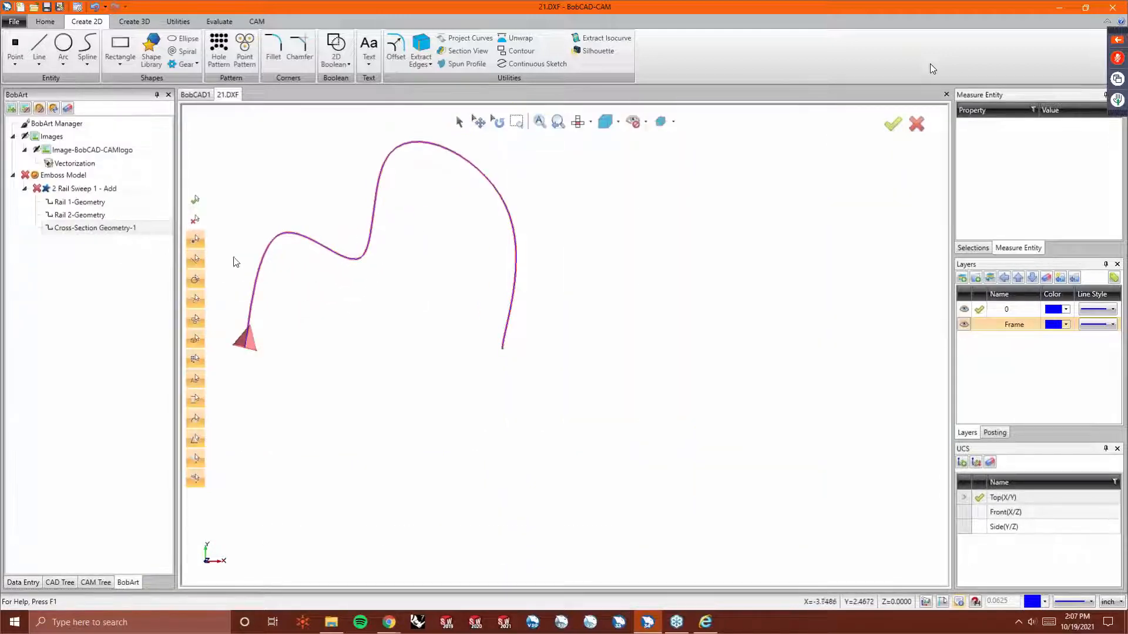
right_click(67, 176)
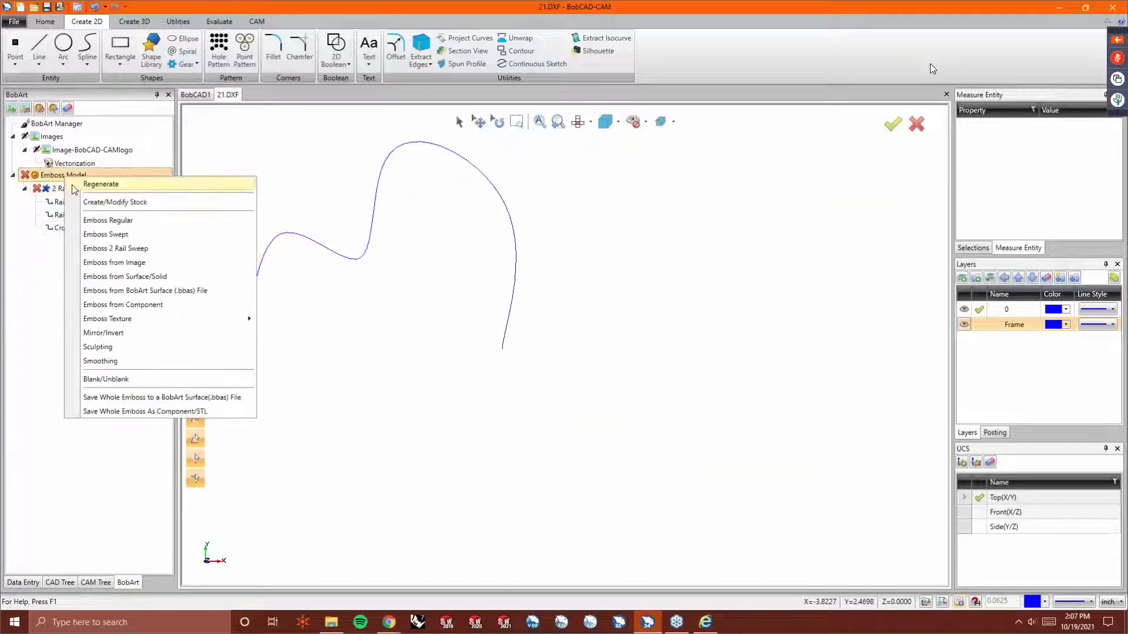
click(73, 185)
Examine the embossed frame from an angle and up close, especially the profile around its notched corners.
scroll(272, 335, down, 6)
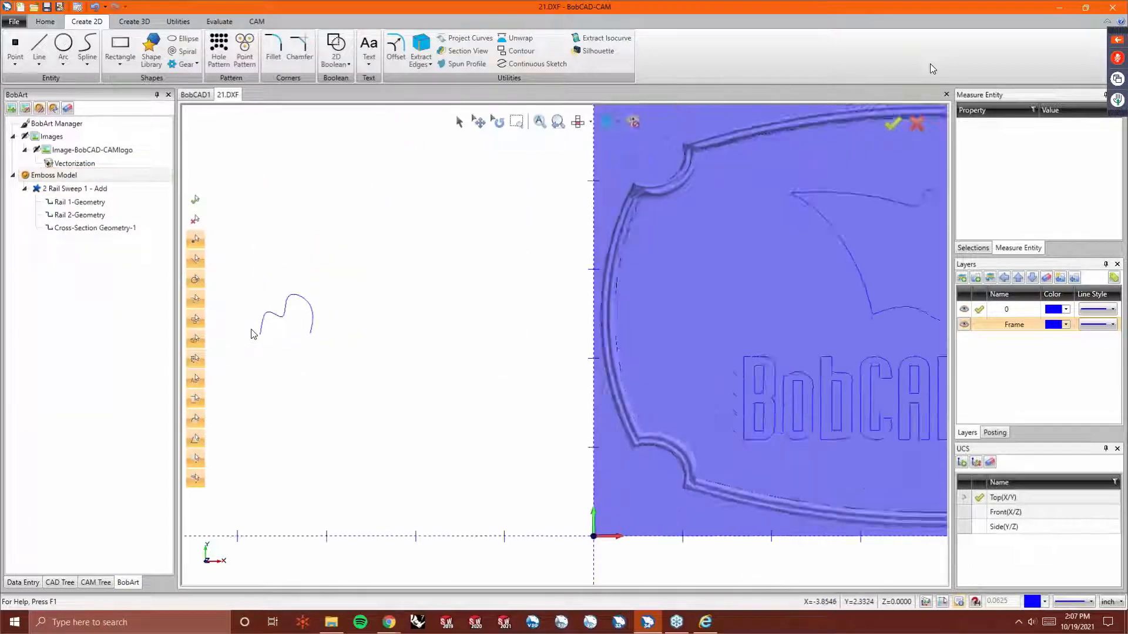
scroll(325, 324, down, 4)
middle_drag(549, 368, 562, 323)
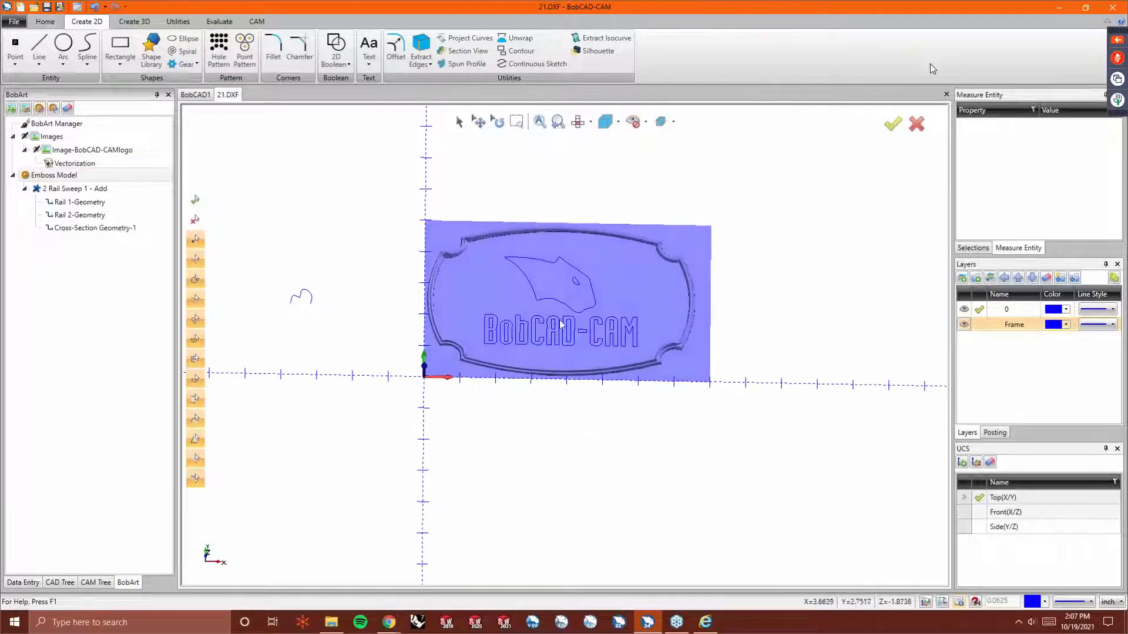
scroll(562, 323, up, 2)
scroll(430, 246, up, 2)
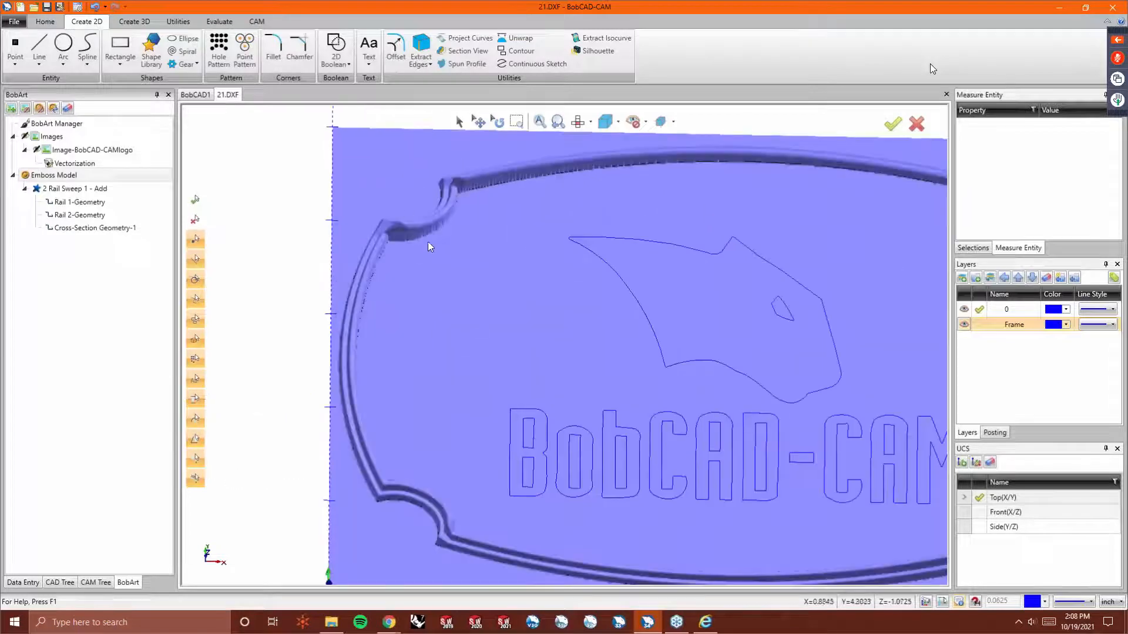
middle_drag(660, 292, 667, 269)
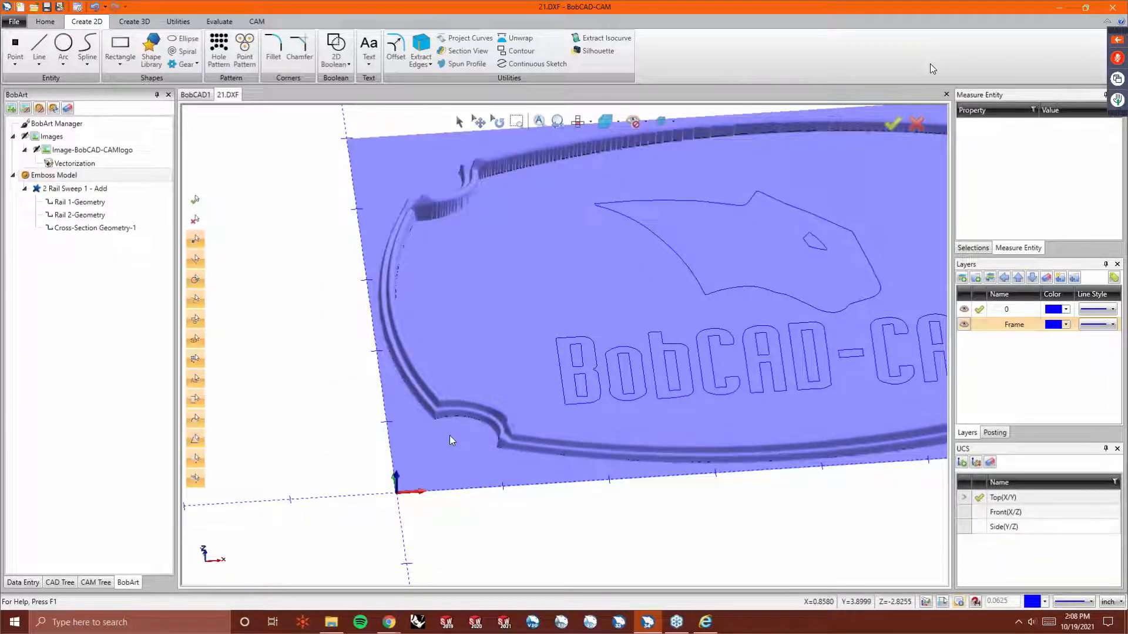
middle_drag(439, 334, 559, 227)
scroll(544, 219, up, 5)
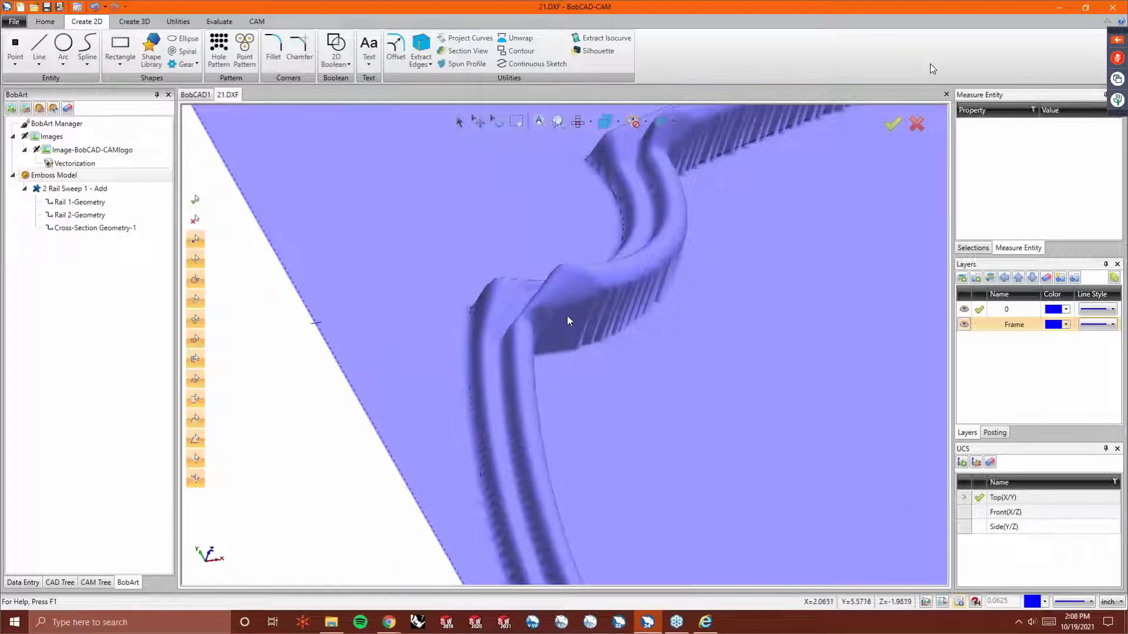
scroll(493, 333, down, 4)
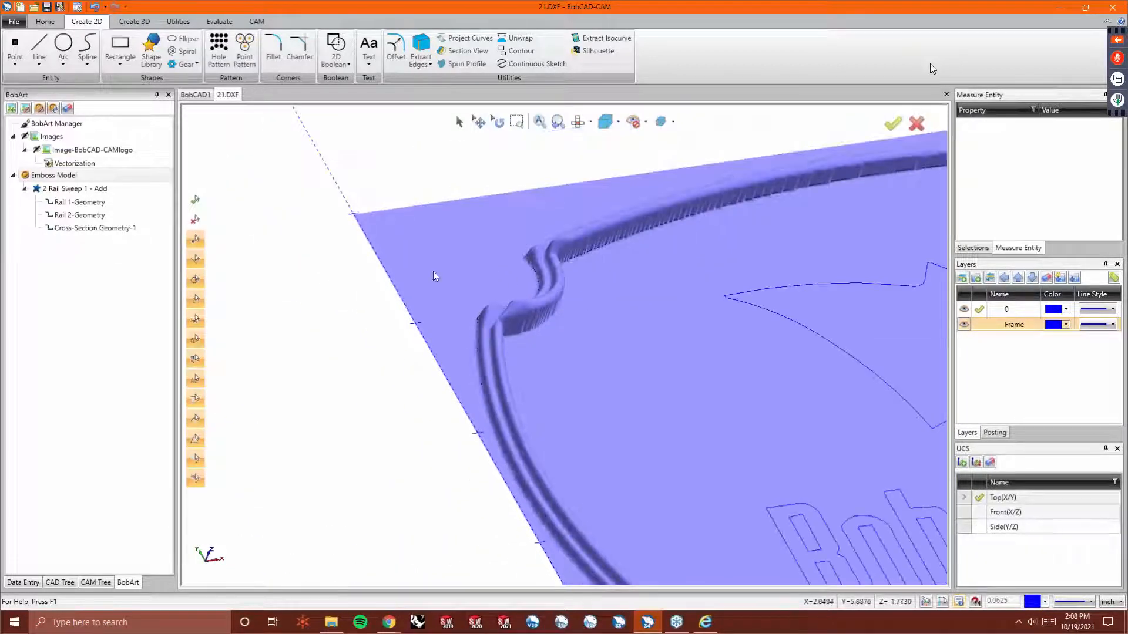
Enable Use 3D Rails for the 2 Rail Sweep and regenerate the emboss model.
click(89, 190)
right_click(87, 191)
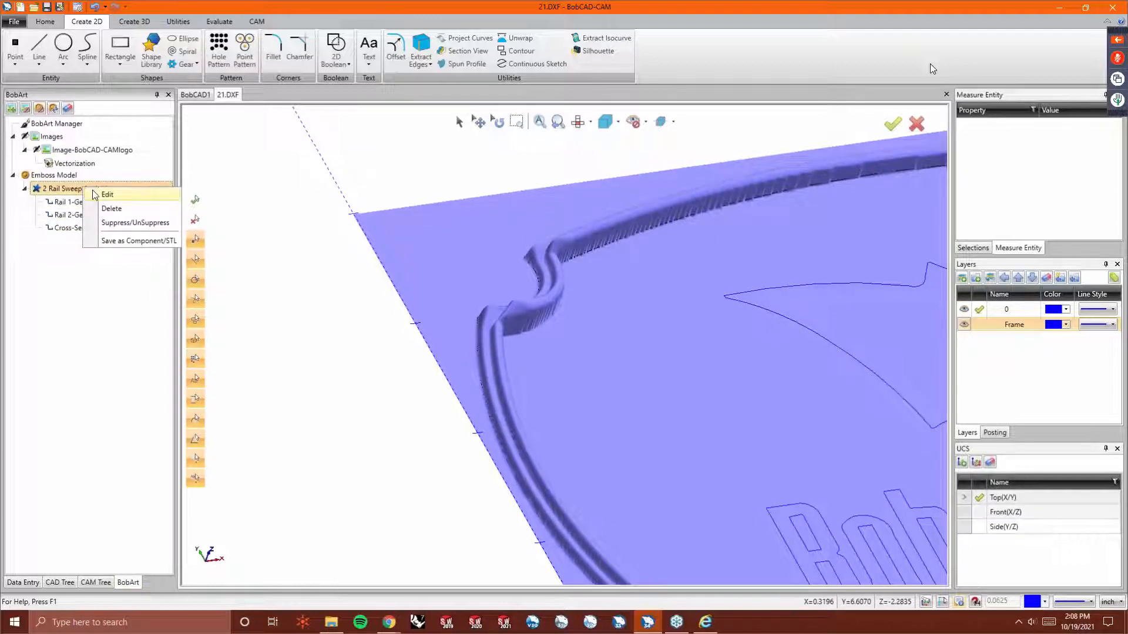
click(94, 194)
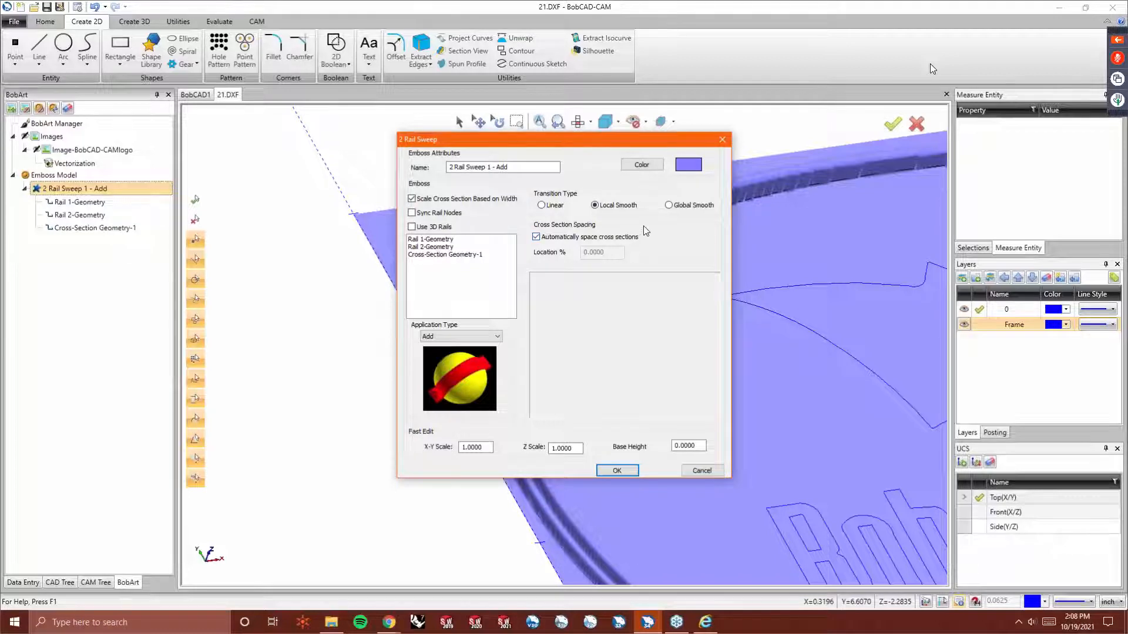
click(412, 226)
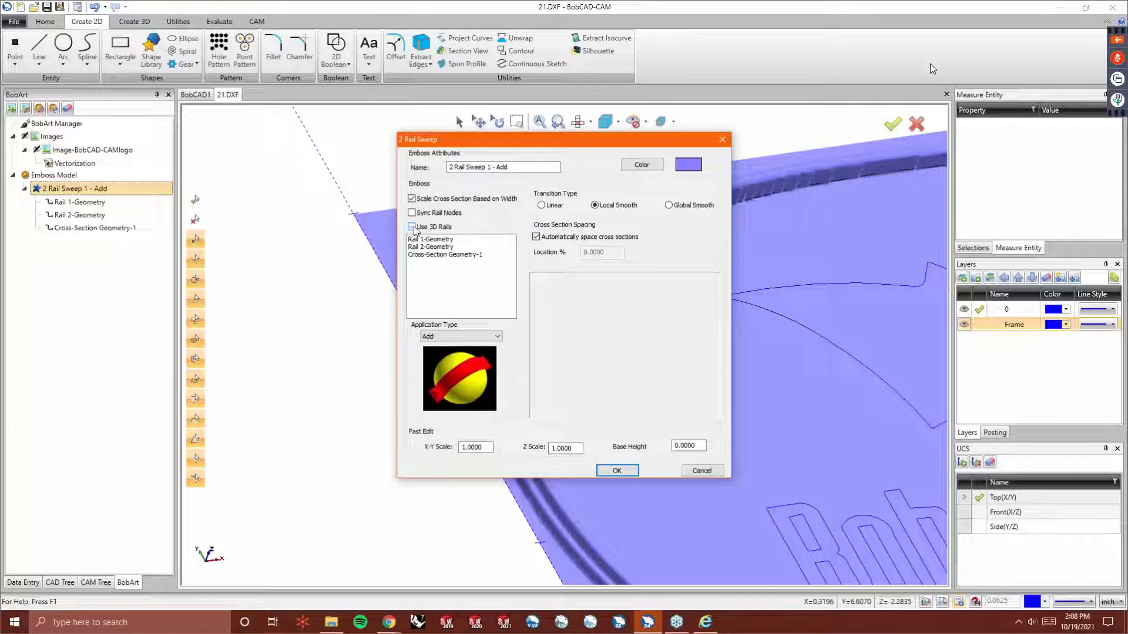
click(614, 470)
right_click(62, 177)
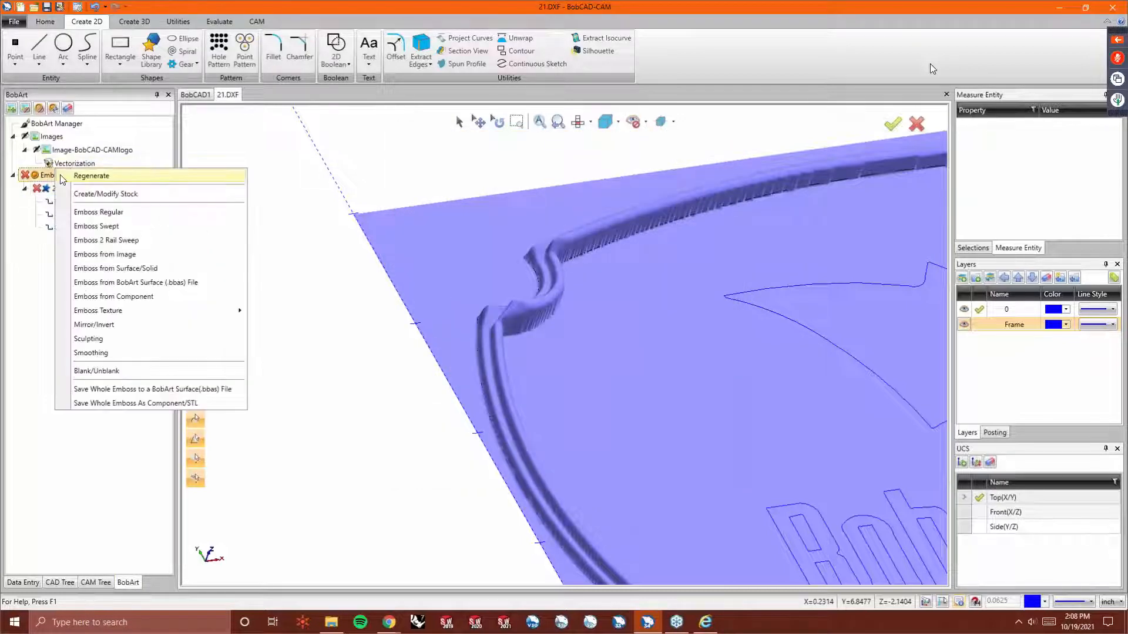
click(62, 176)
scroll(294, 253, down, 3)
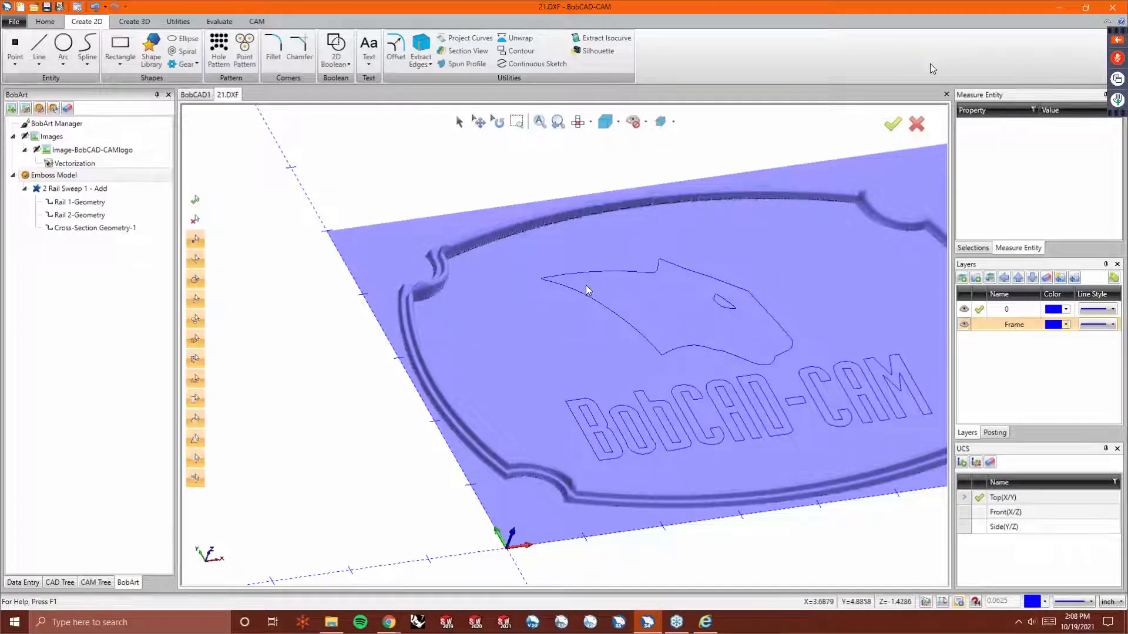
right_click(57, 175)
click(68, 184)
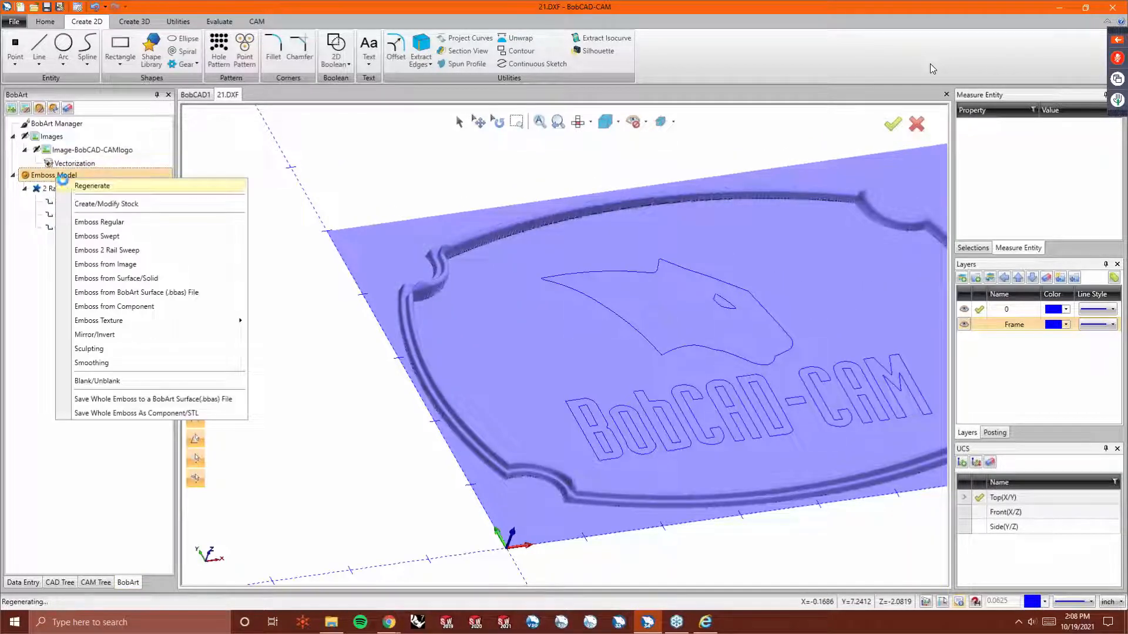
Disable Use 3D Rails and enable Sync Rail Nodes for the 2 Rail Sweep, regenerate the emboss model and check the frame corners.
right_click(83, 189)
click(100, 202)
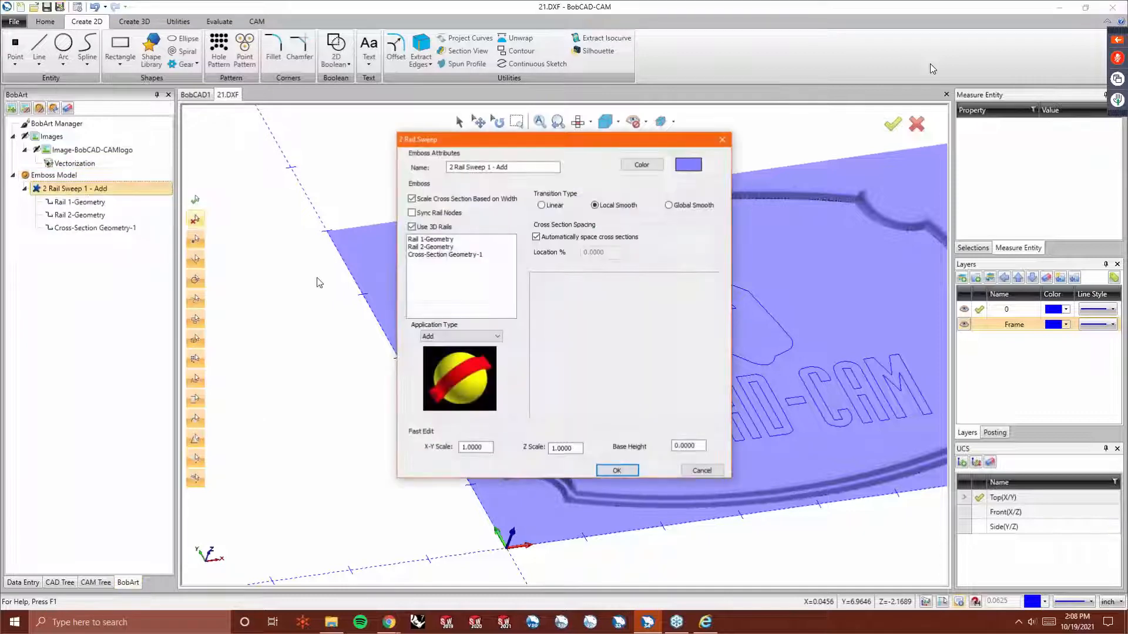
click(412, 226)
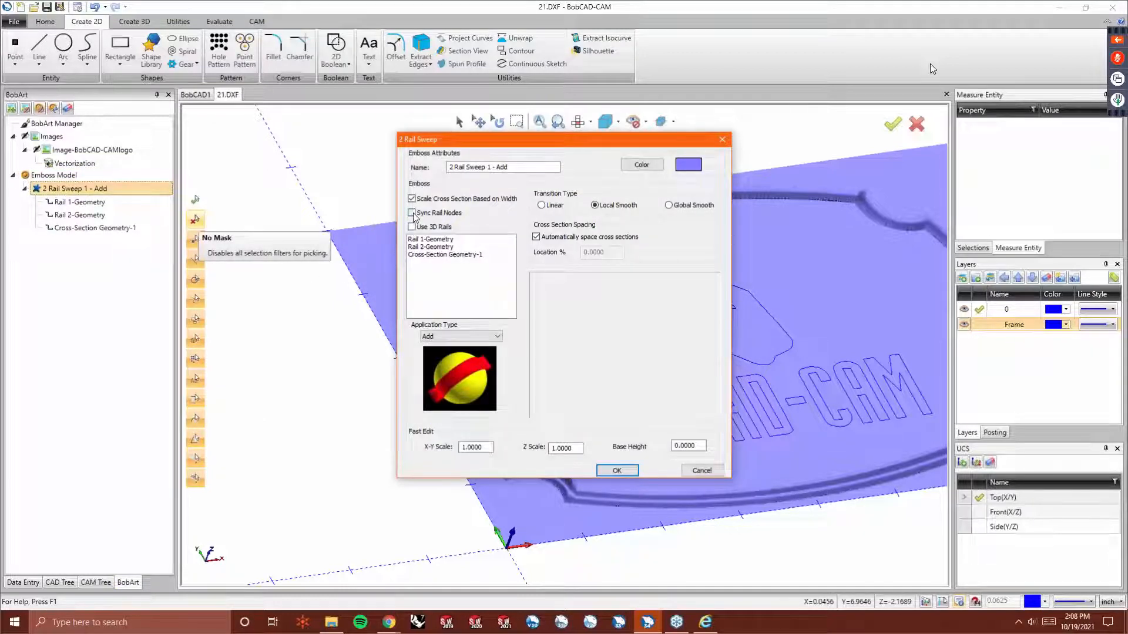
click(616, 471)
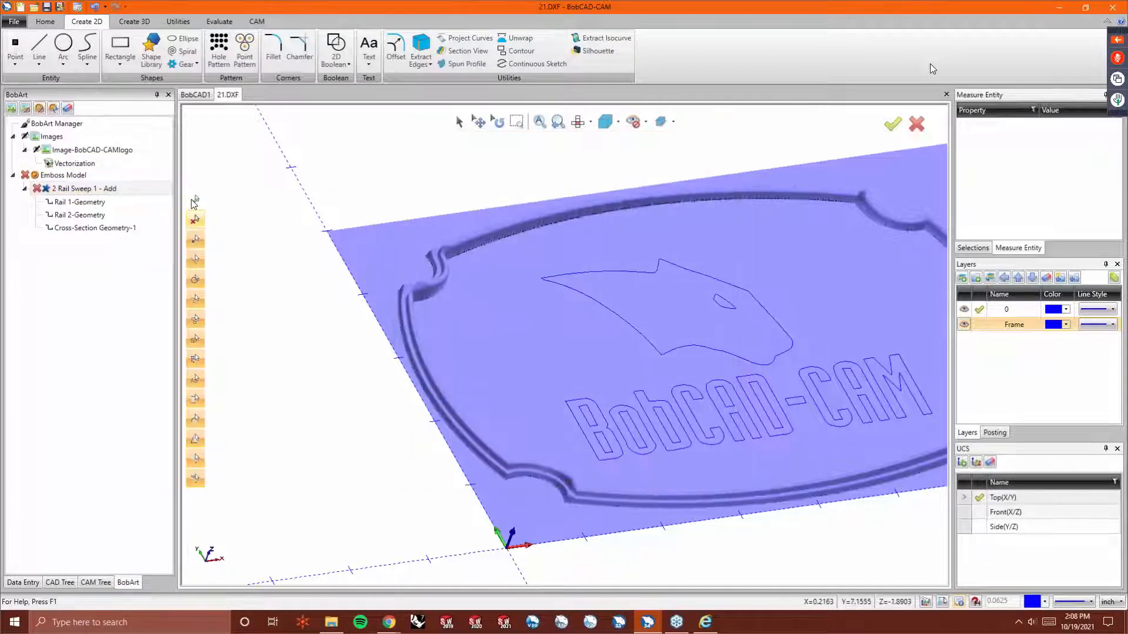
right_click(66, 175)
click(88, 177)
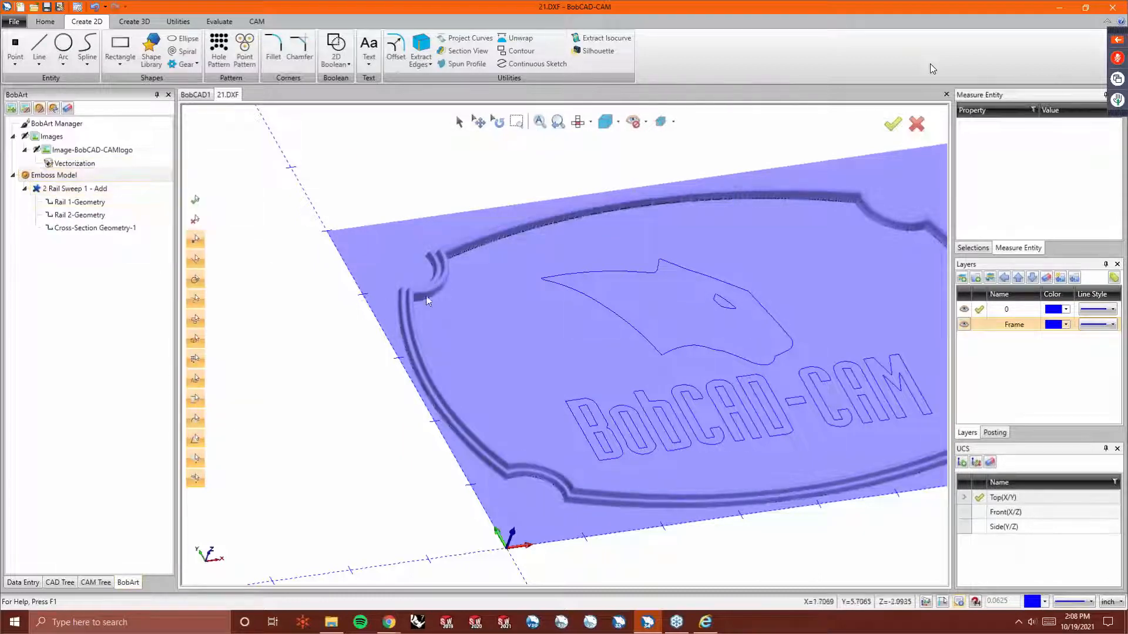
scroll(407, 283, up, 5)
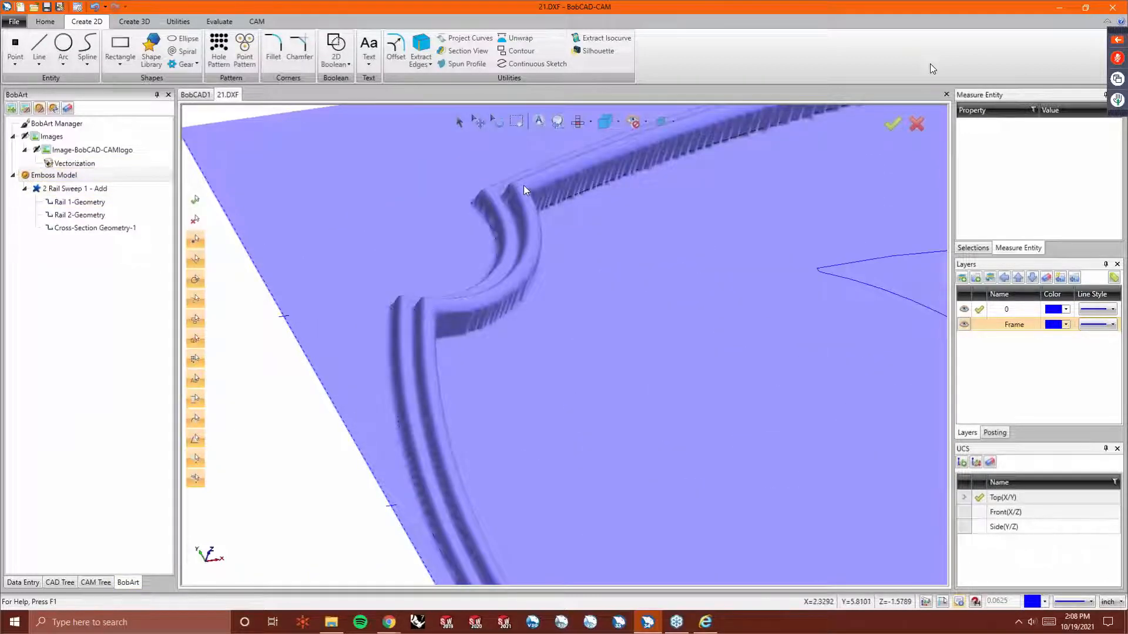
scroll(460, 306, down, 2)
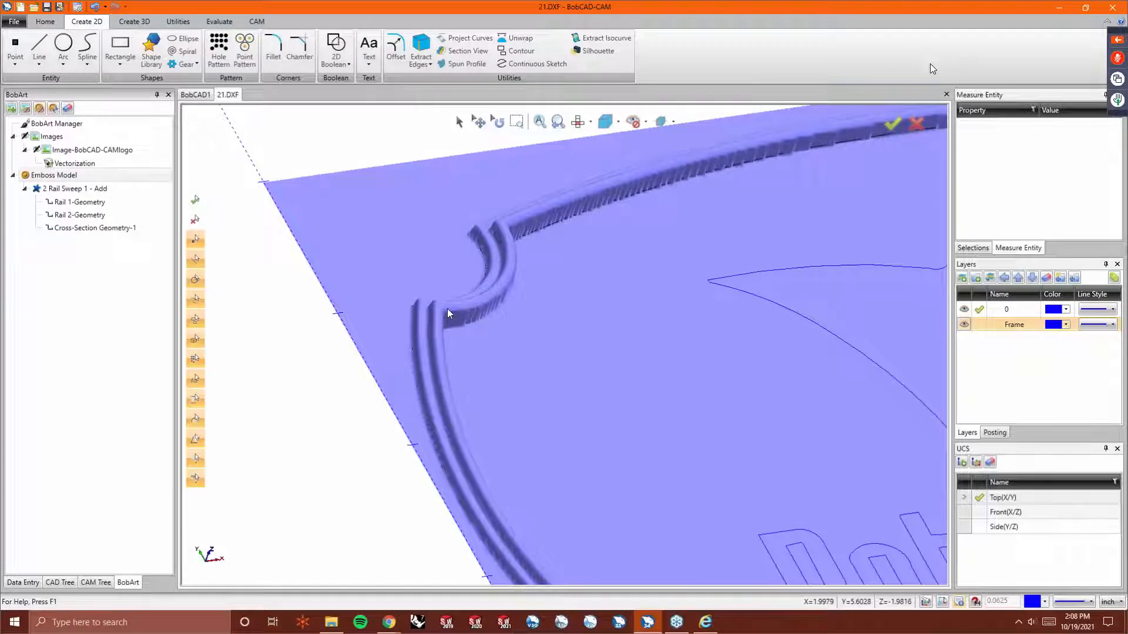
scroll(397, 302, down, 3)
scroll(417, 312, down, 3)
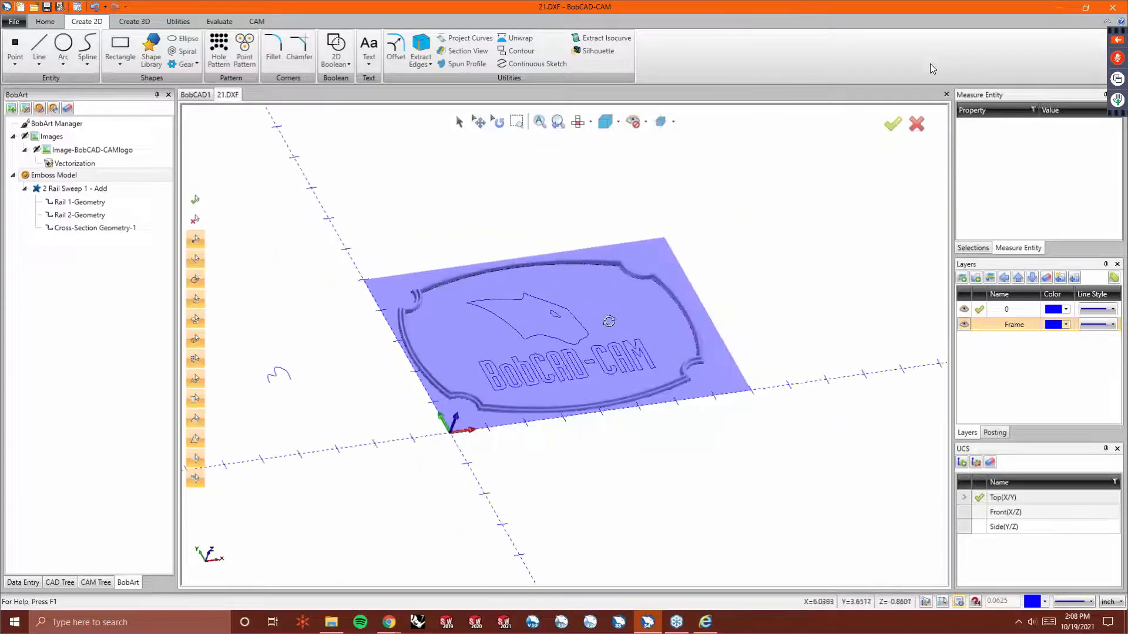
middle_drag(608, 321, 593, 346)
Set the Z Scale of the 2 Rail Sweep to 0.75.
right_click(112, 189)
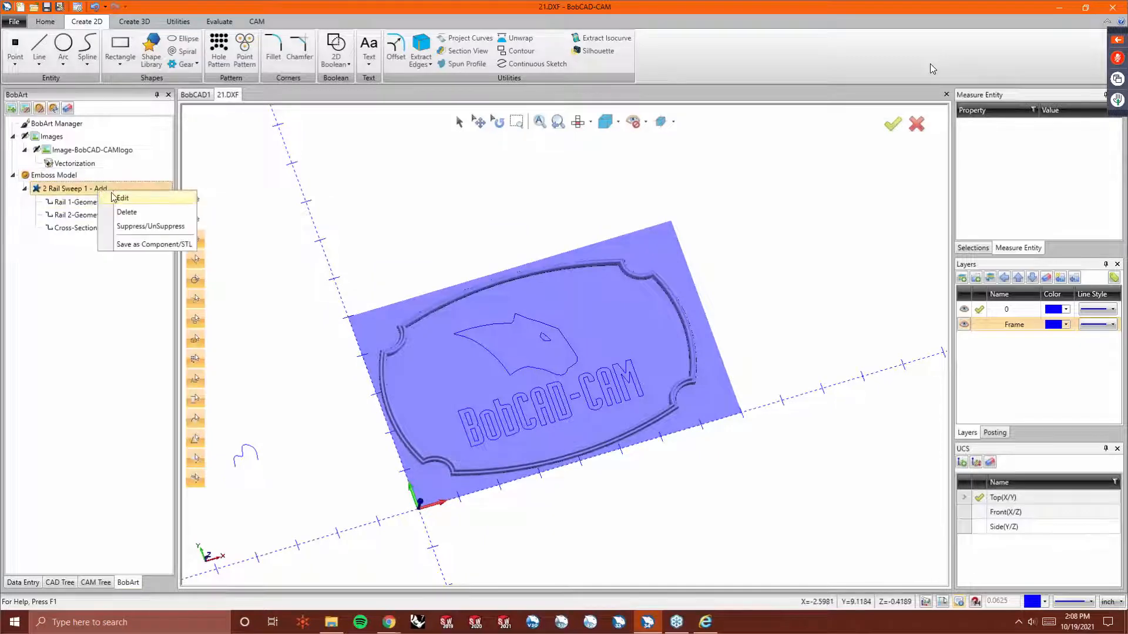
click(115, 198)
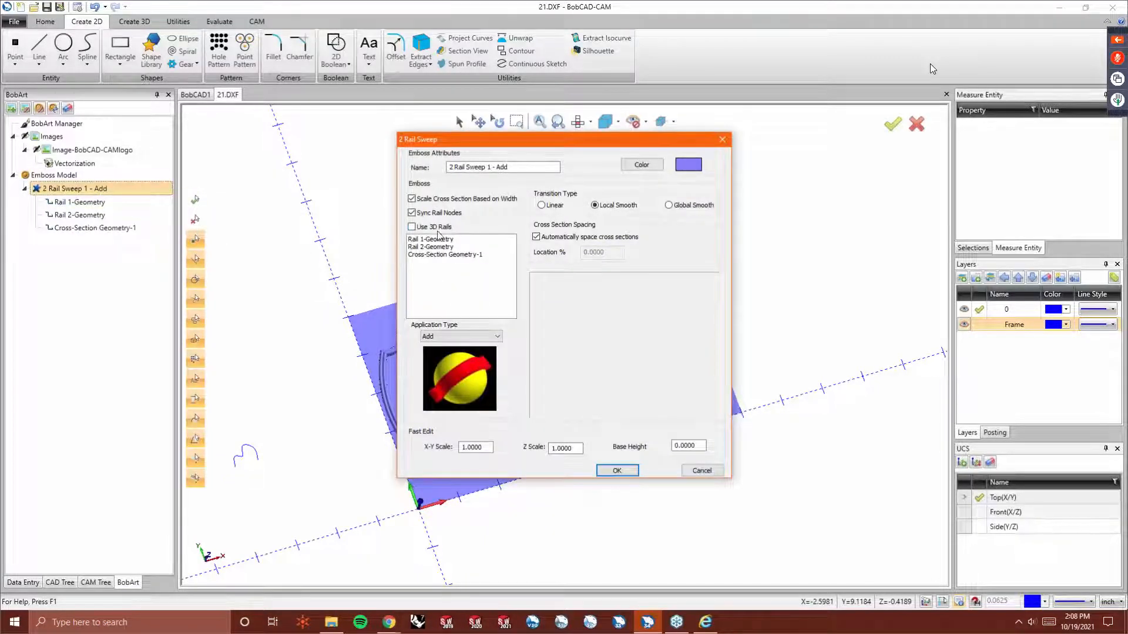
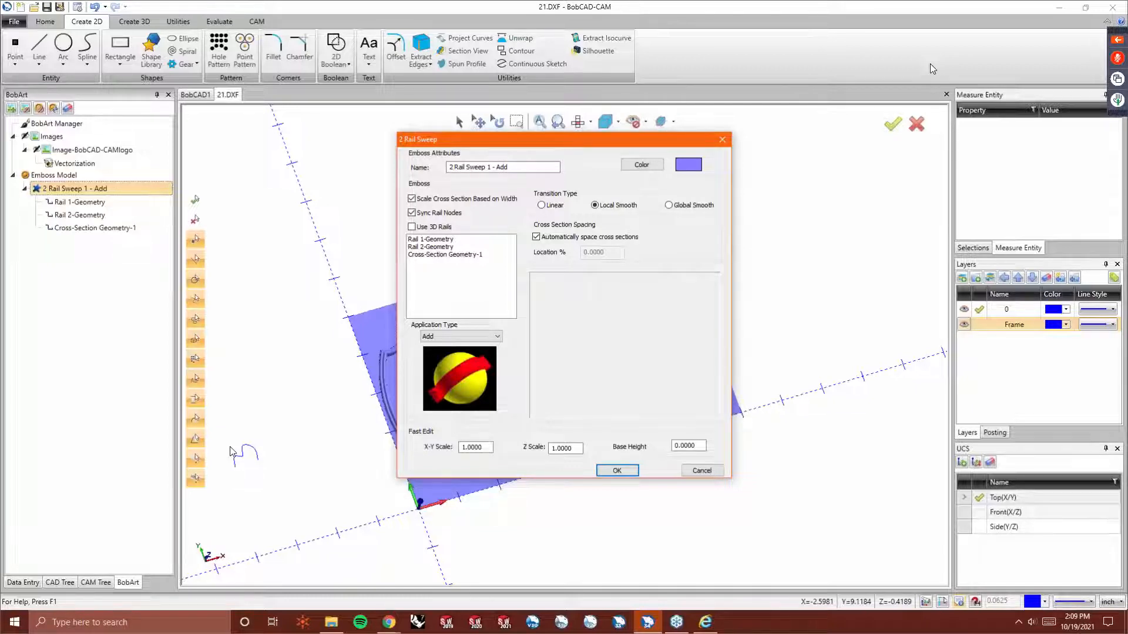
double_click(578, 449)
text(.75)
key(Return)
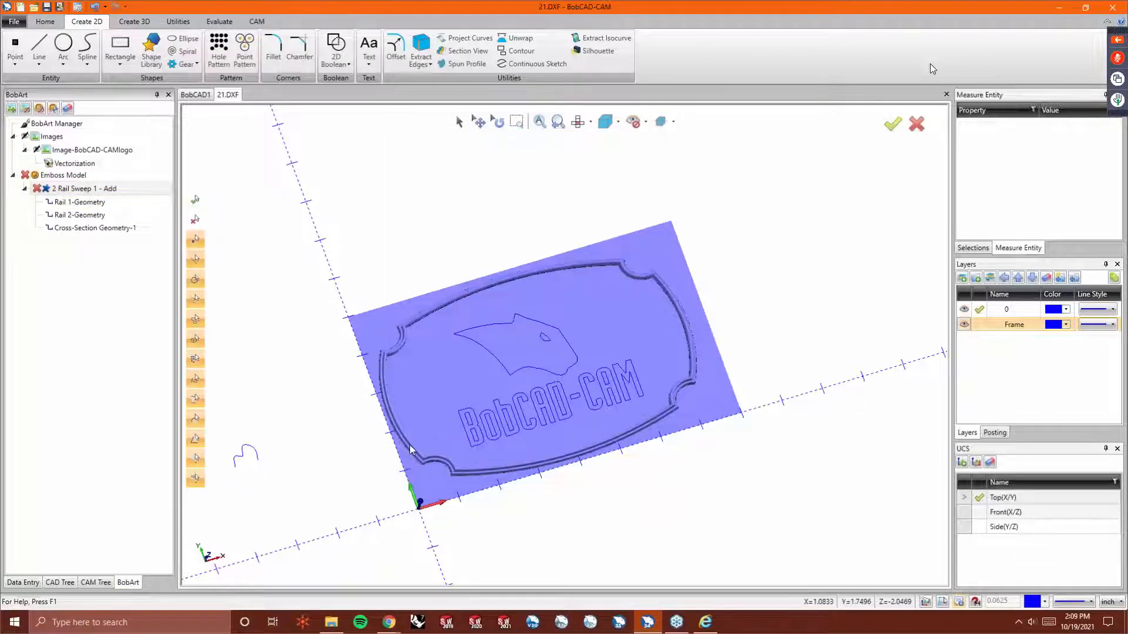
Regenerate the emboss model with the new Z scale and check the frame profile up close.
scroll(410, 445, up, 3)
scroll(400, 291, up, 2)
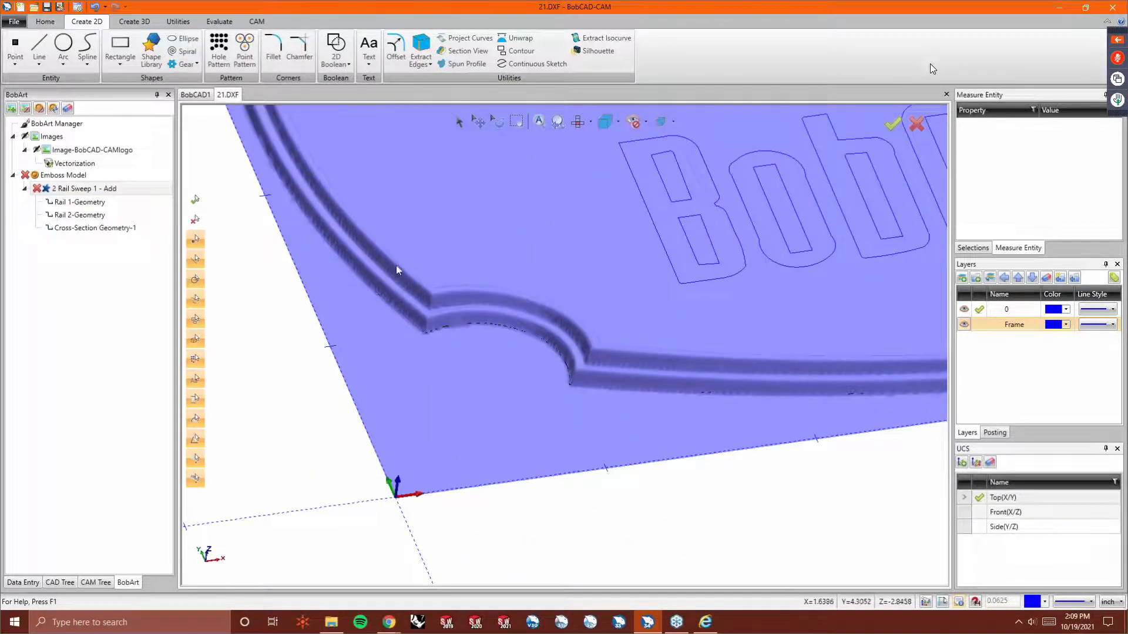
right_click(69, 175)
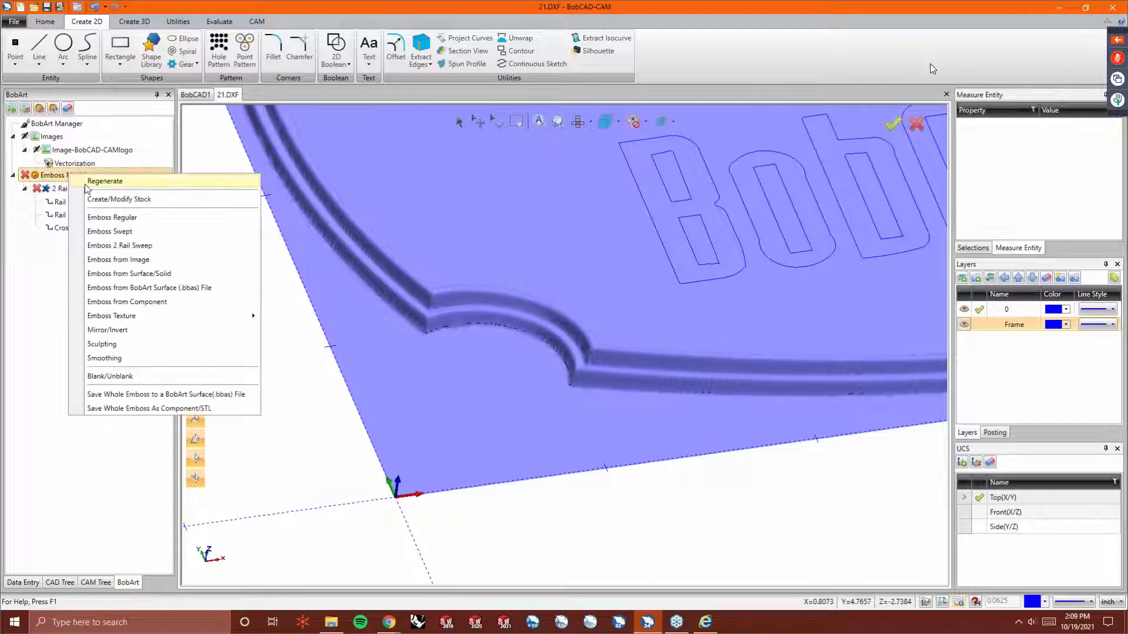
click(105, 181)
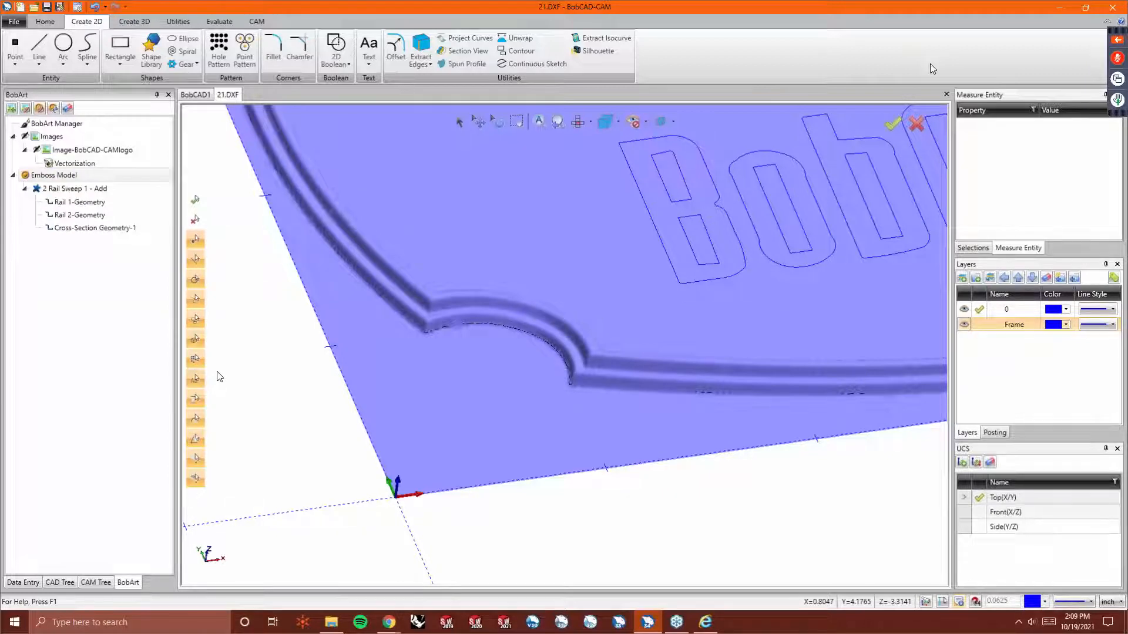
scroll(219, 376, down, 5)
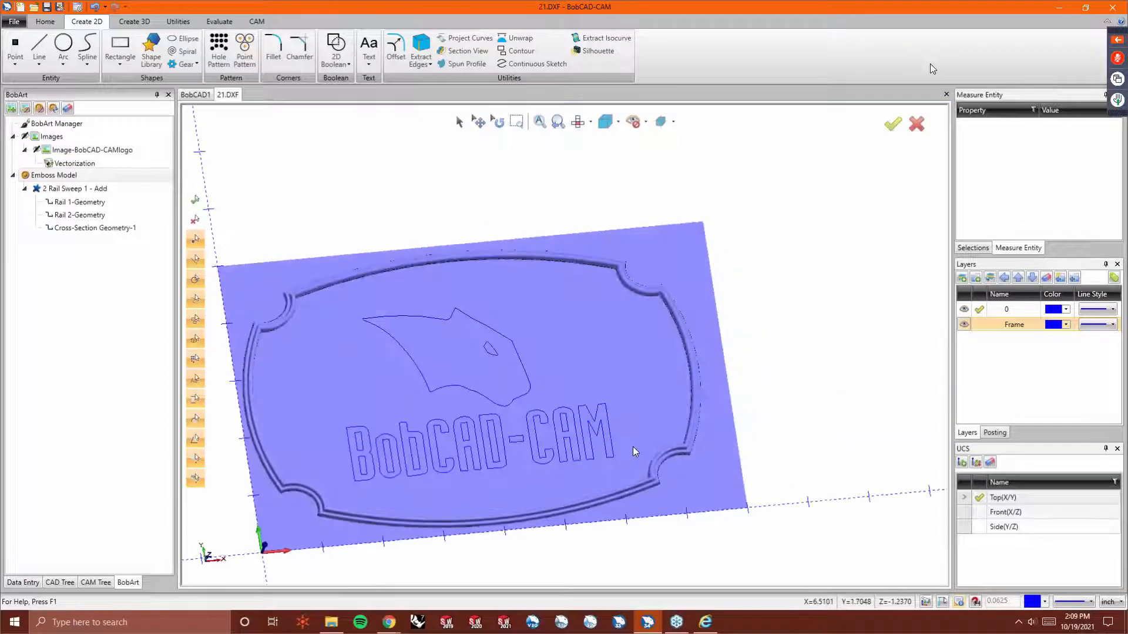
Add a texture from image to the emboss model, keeping the 0.1000 Z depth and the Add application type.
key(t)
scroll(626, 301, down, 3)
scroll(472, 403, up, 2)
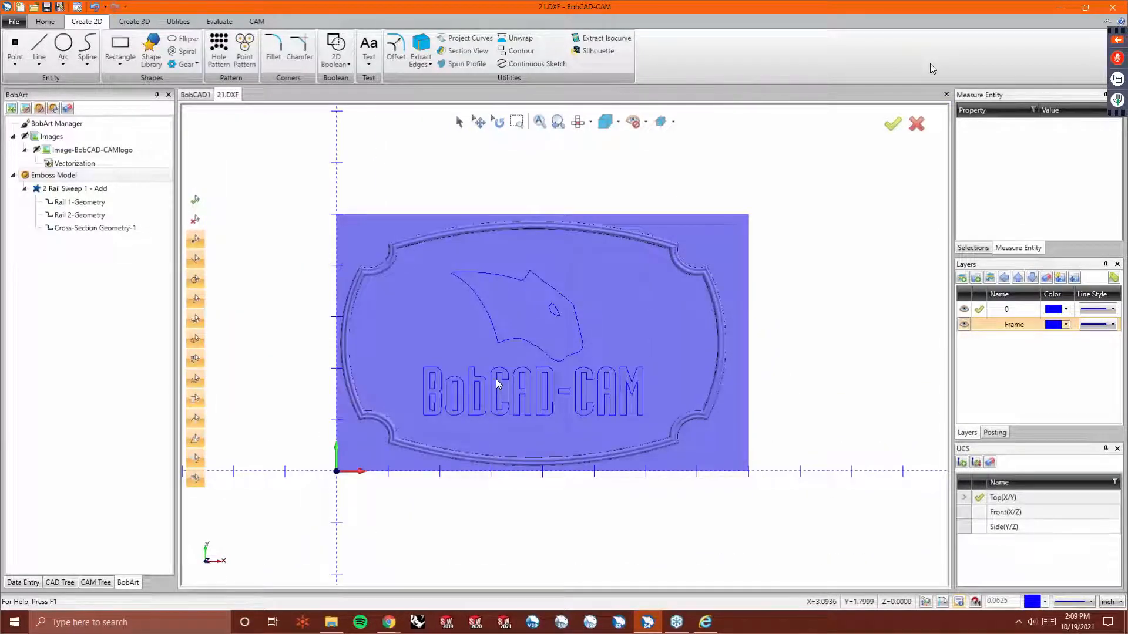
right_click(67, 179)
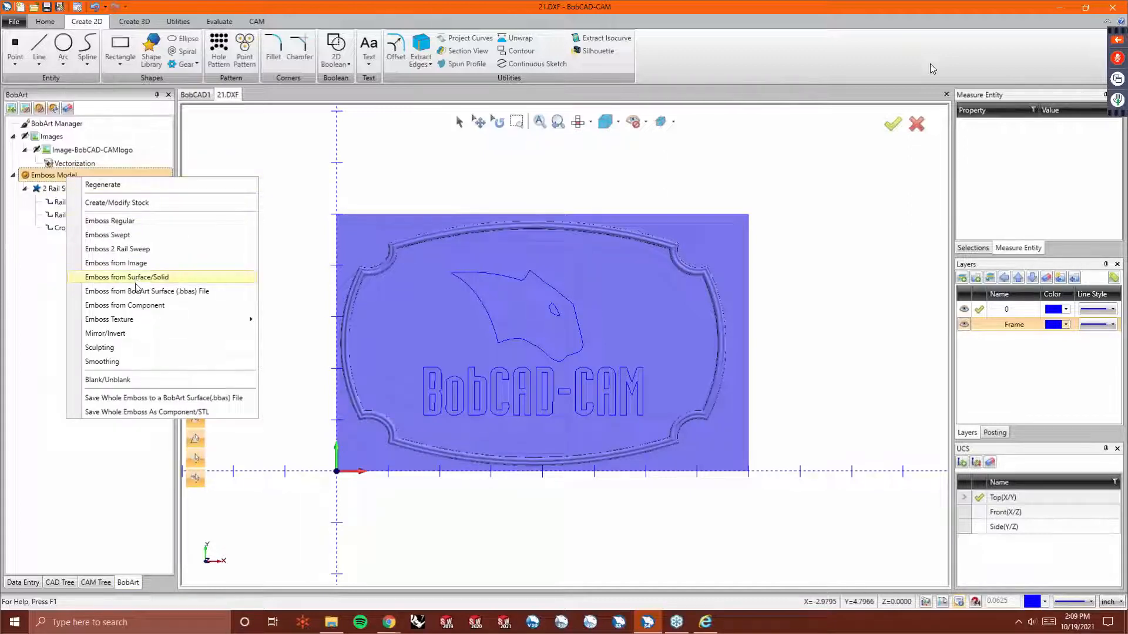
mouse_move(139, 320)
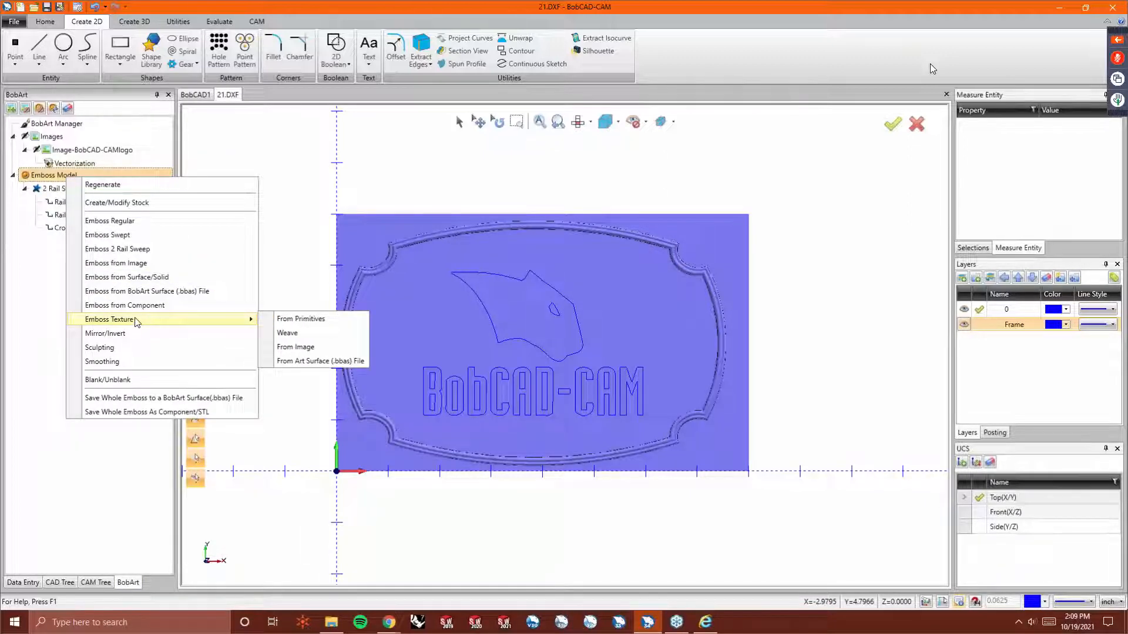
click(298, 348)
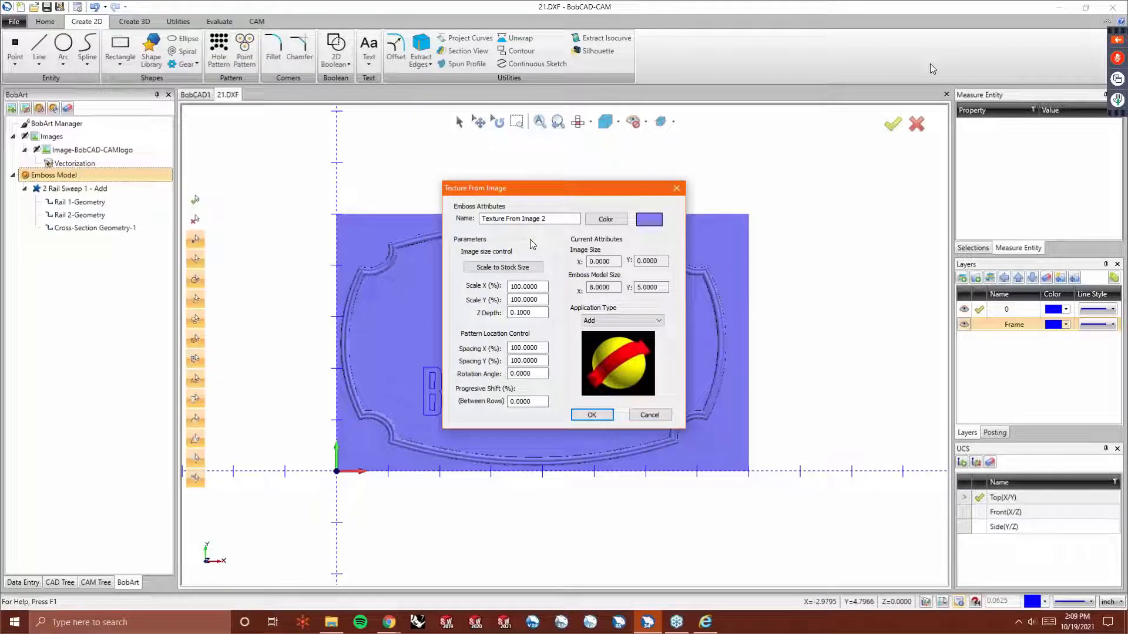
click(592, 415)
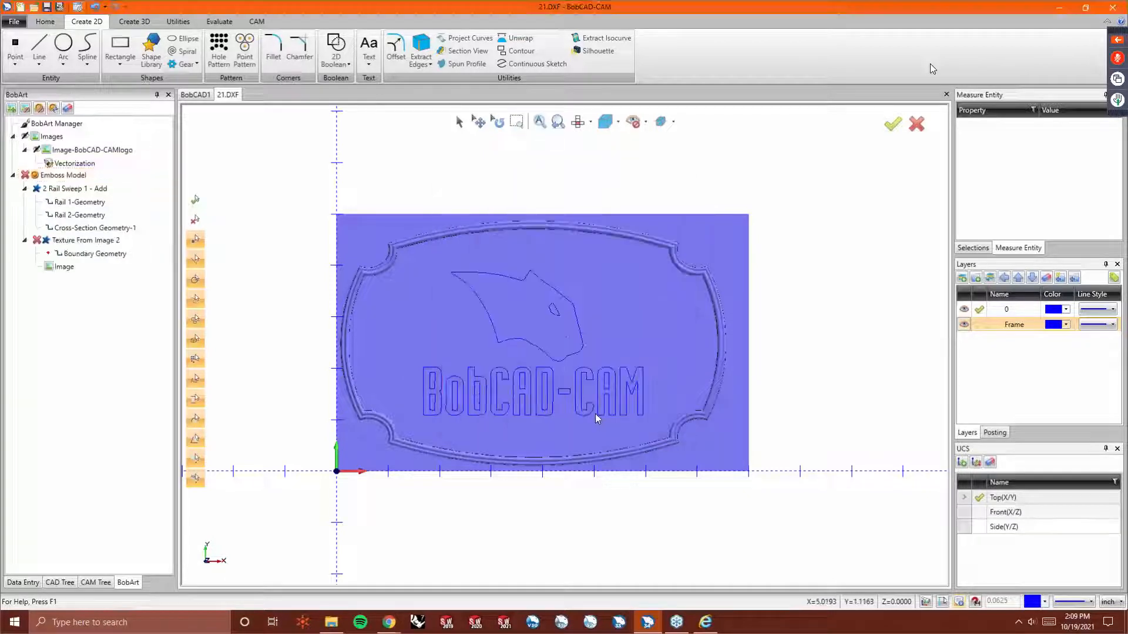
Start choosing the texture's image, browse to the Texture folder inside bobcad and show its files as large icons.
right_click(62, 266)
click(86, 272)
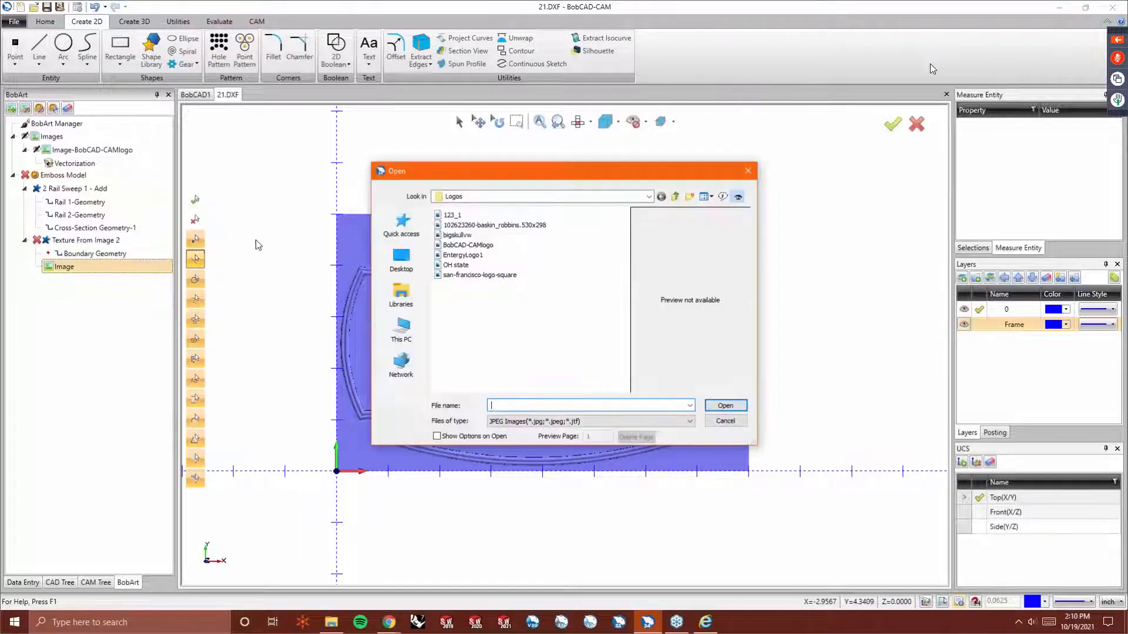
click(675, 196)
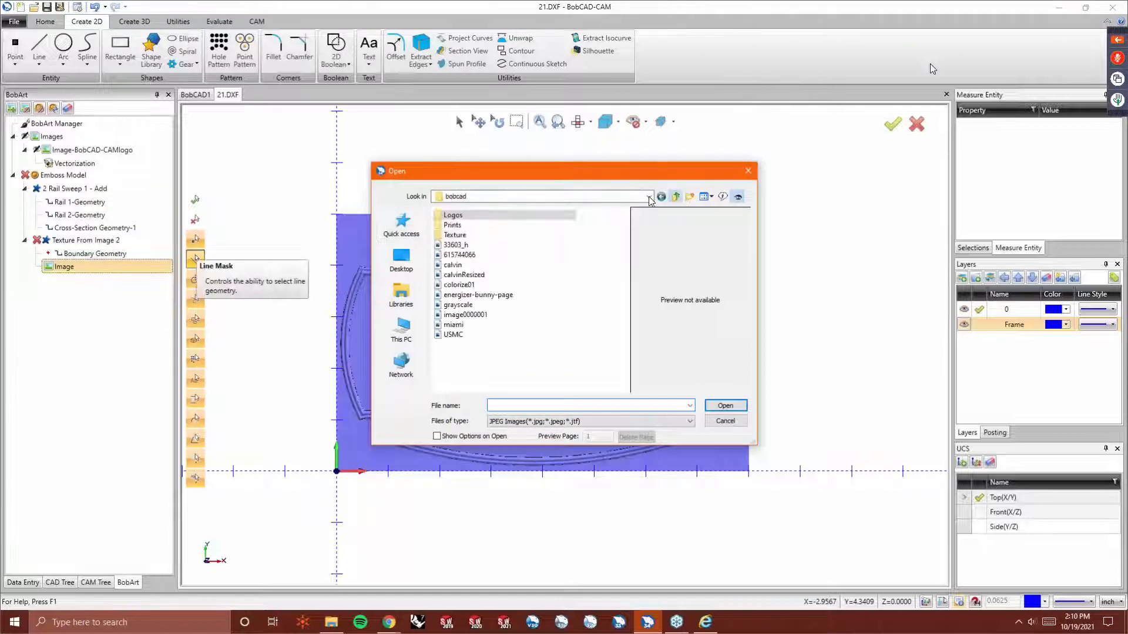
double_click(459, 235)
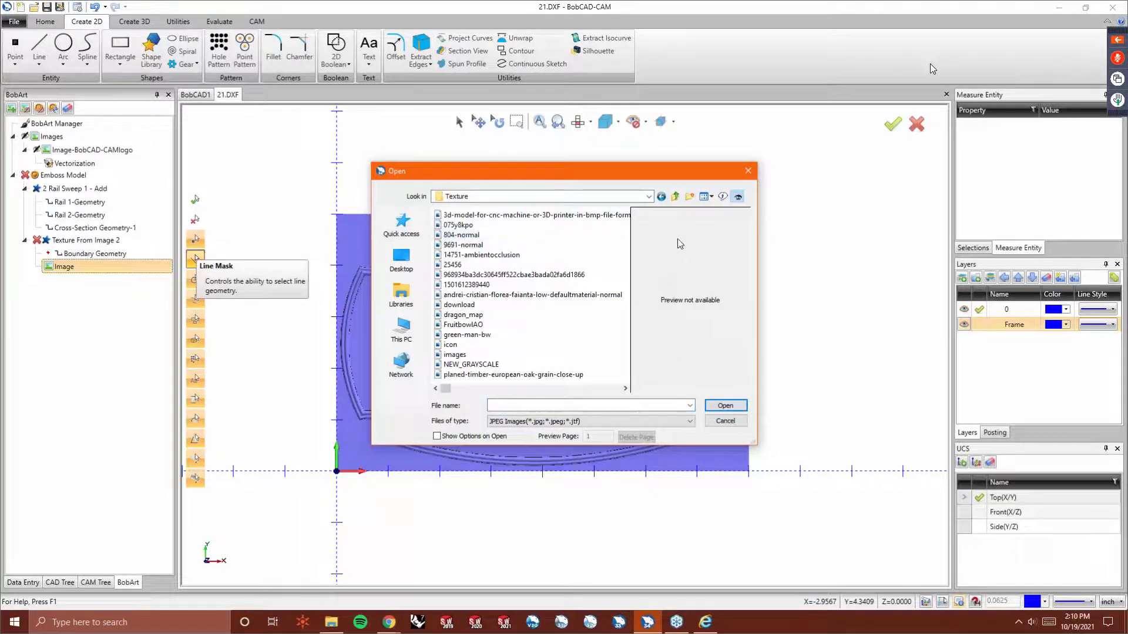
click(707, 197)
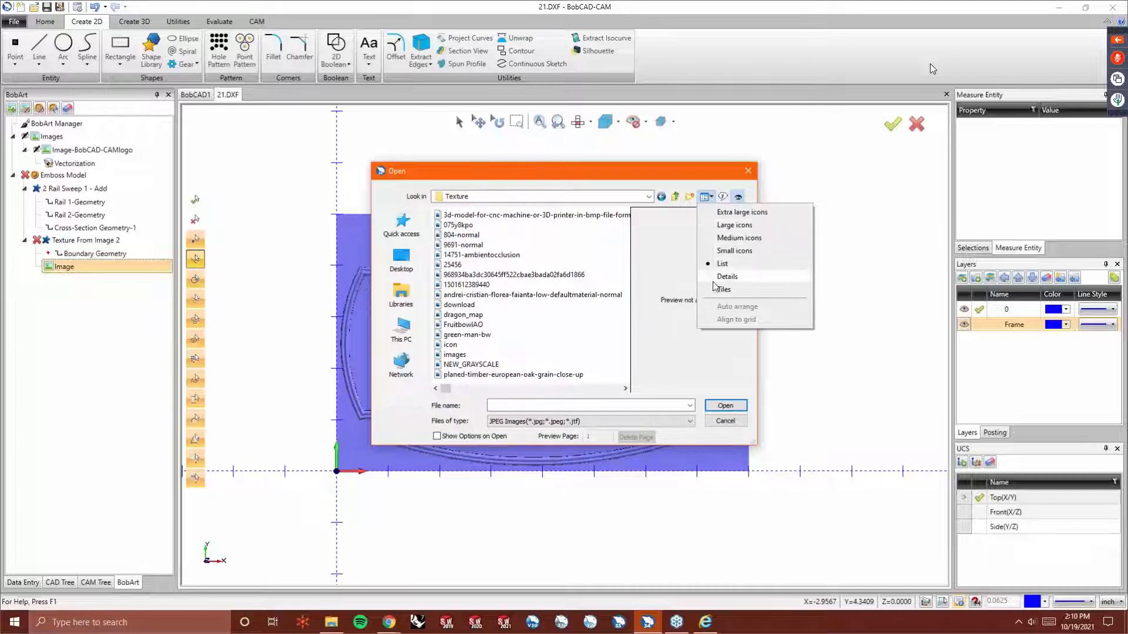
click(718, 238)
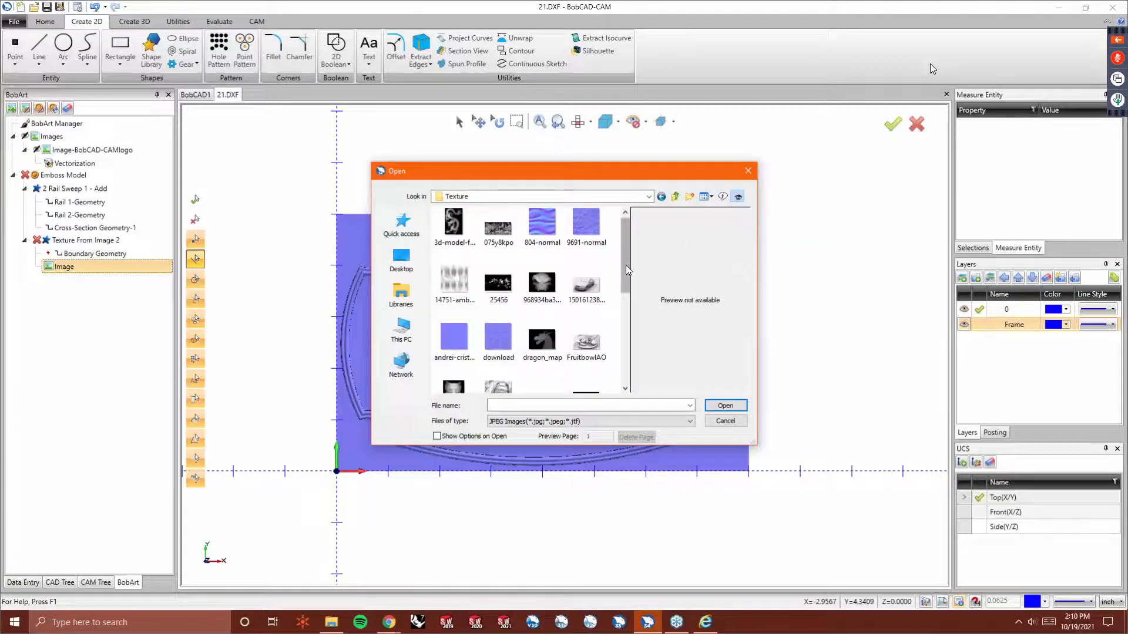
drag(625, 265, 625, 271)
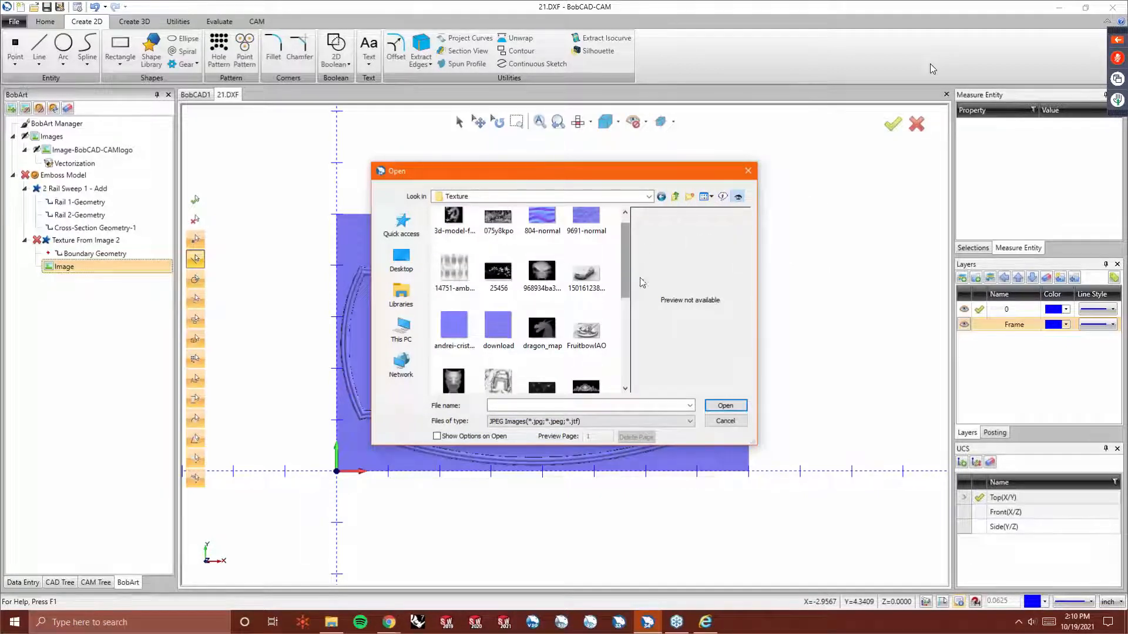
click(707, 198)
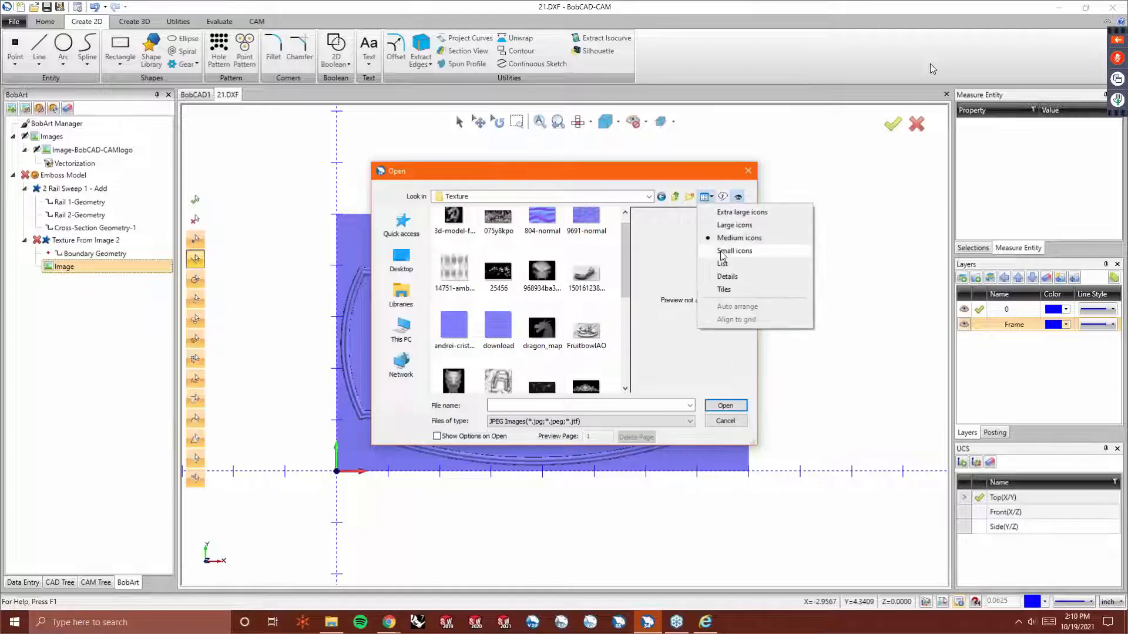
click(726, 230)
scroll(588, 329, down, 1)
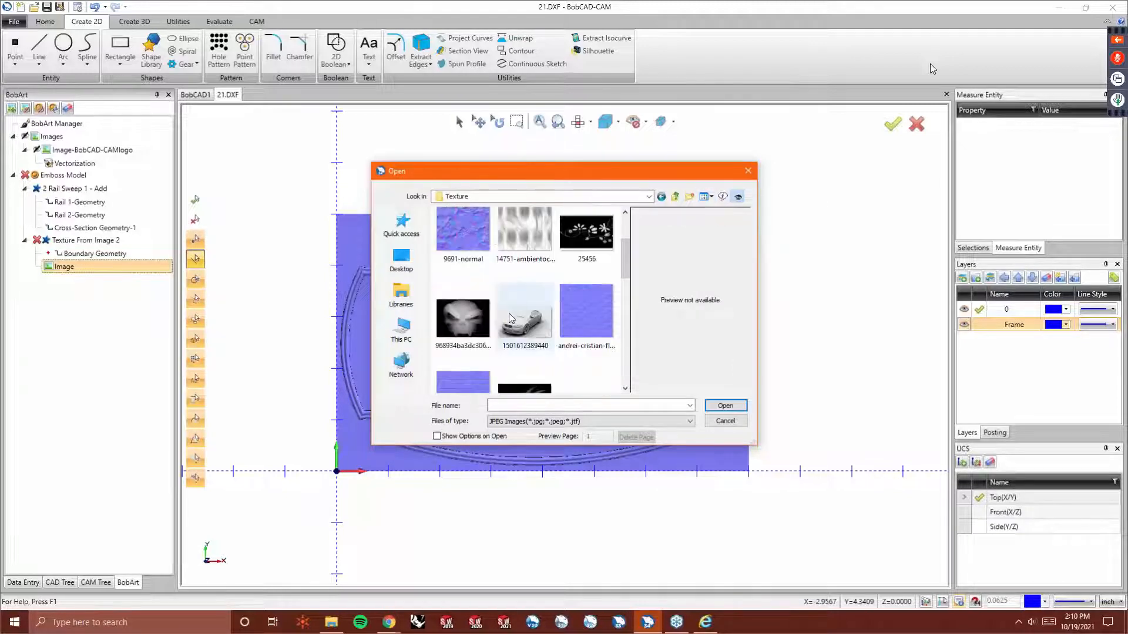
List all file types and load the wood-seamless-planks-normal-mapping image as the texture's image.
click(646, 421)
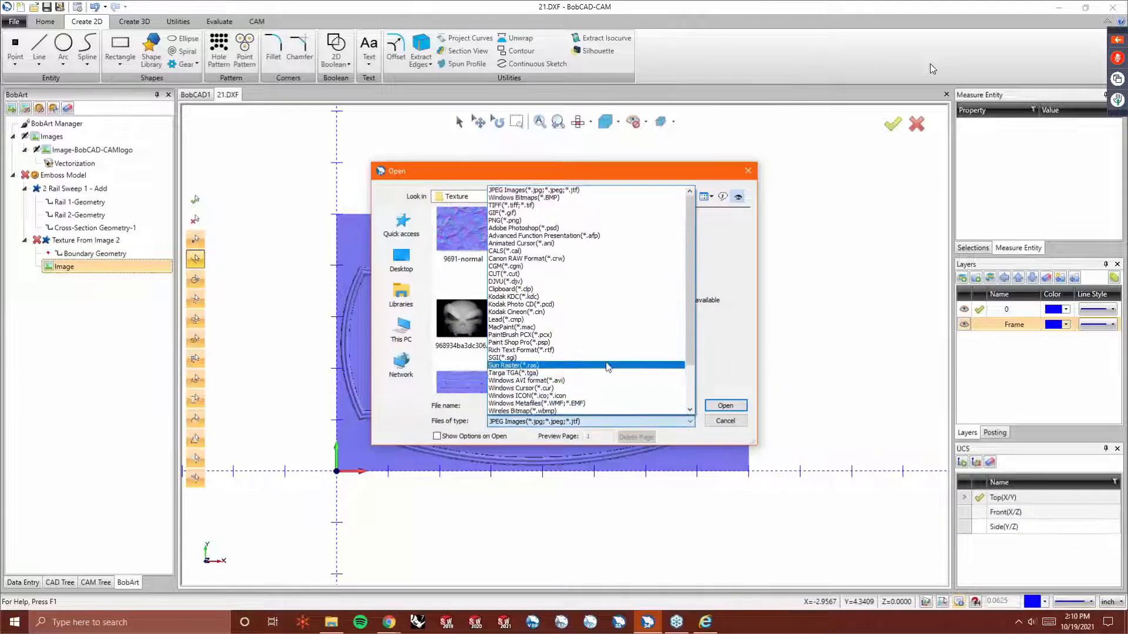
scroll(528, 382, down, 2)
click(521, 410)
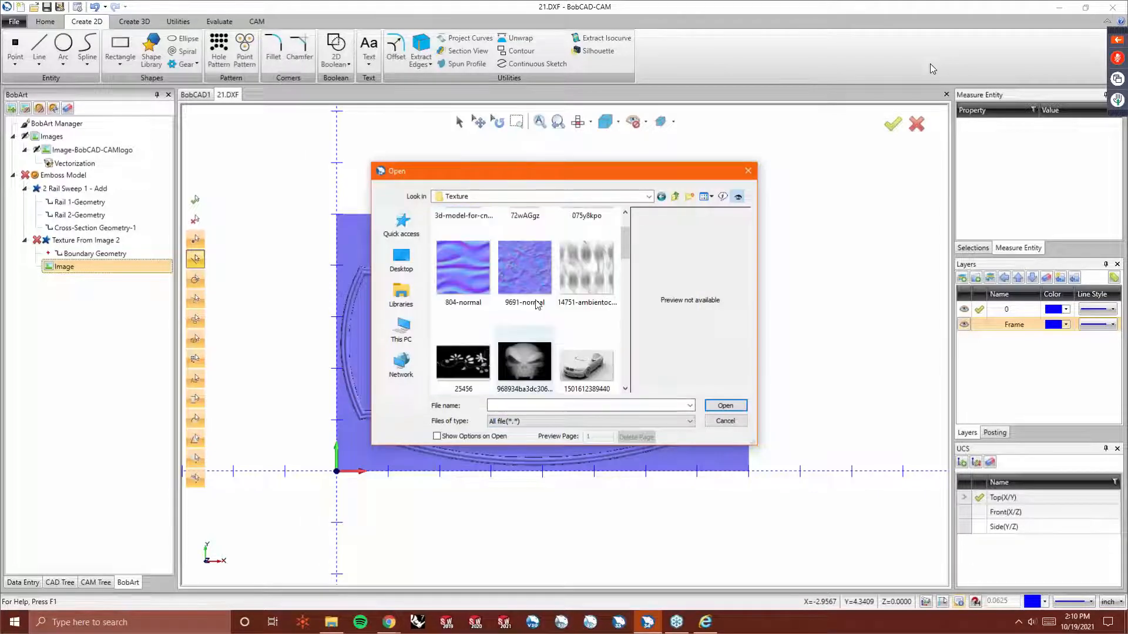
scroll(525, 329, down, 1)
scroll(623, 315, down, 1)
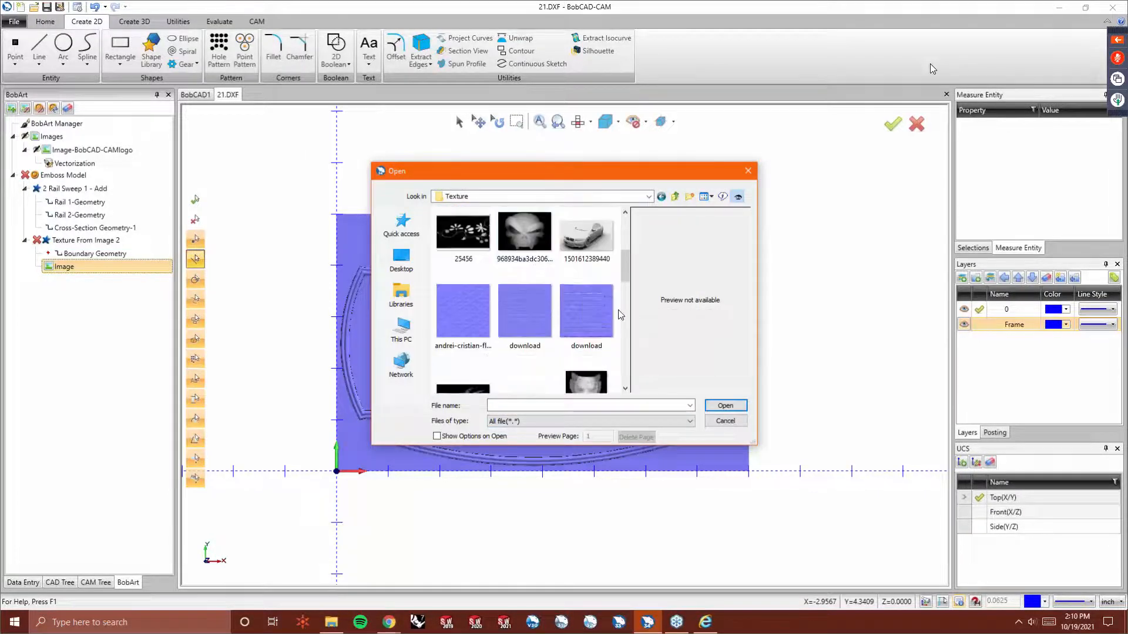
scroll(621, 315, down, 3)
scroll(619, 315, down, 3)
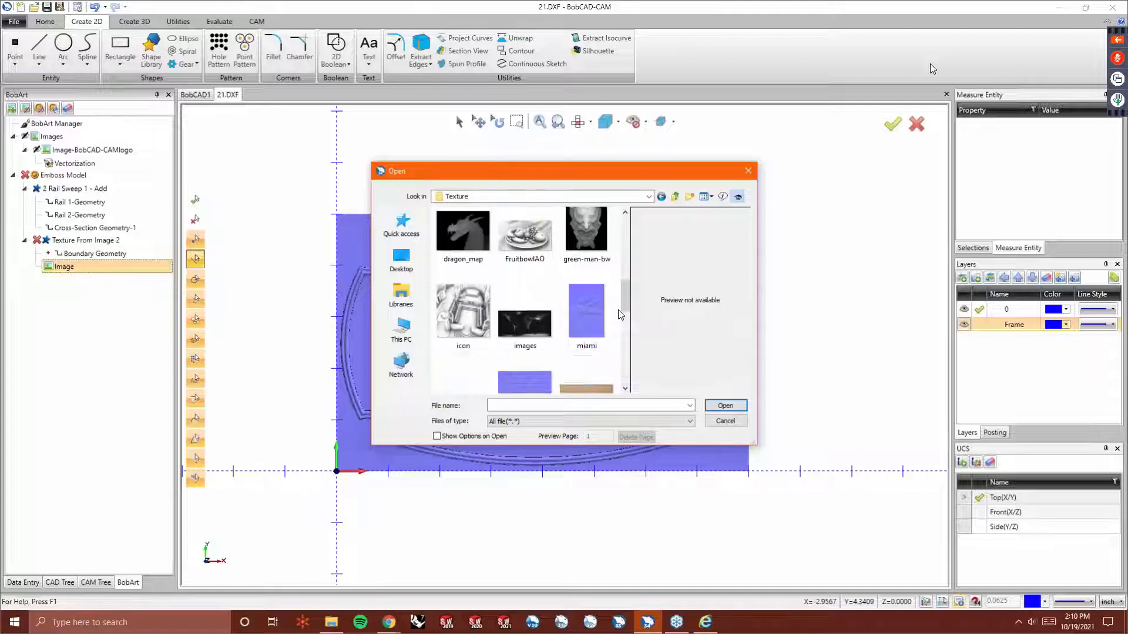
scroll(619, 314, down, 1)
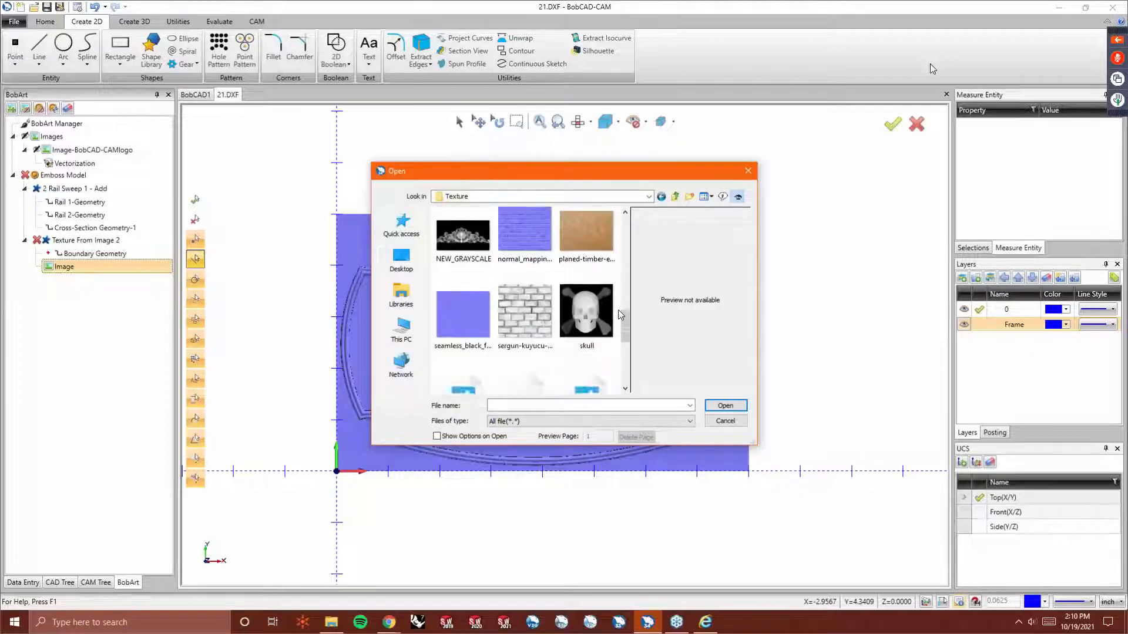
scroll(621, 315, down, 1)
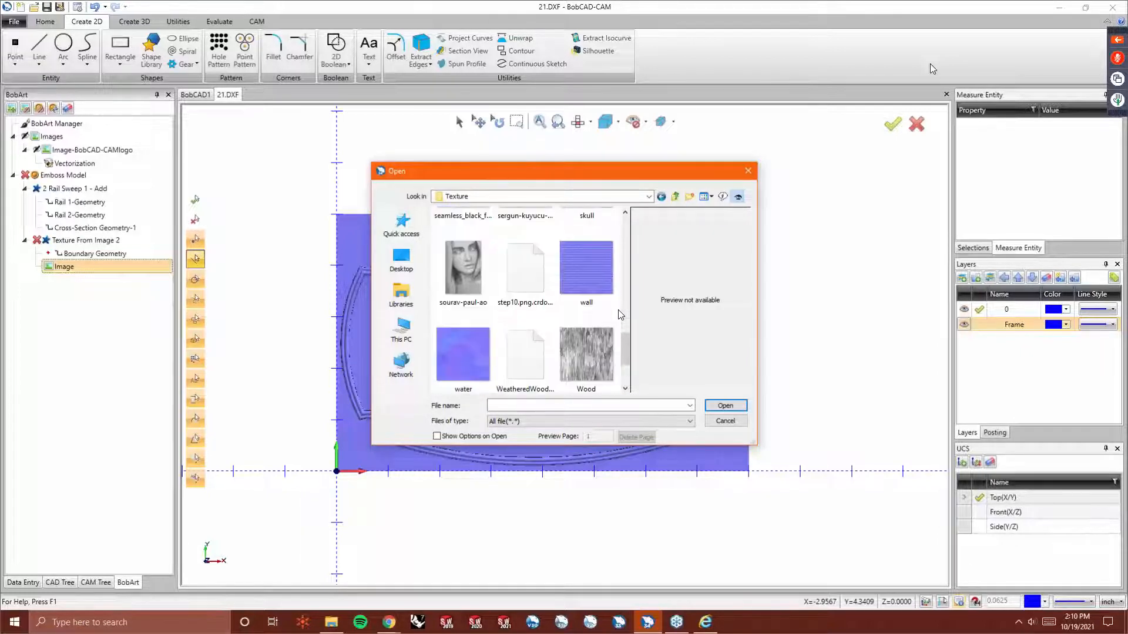
scroll(621, 315, down, 2)
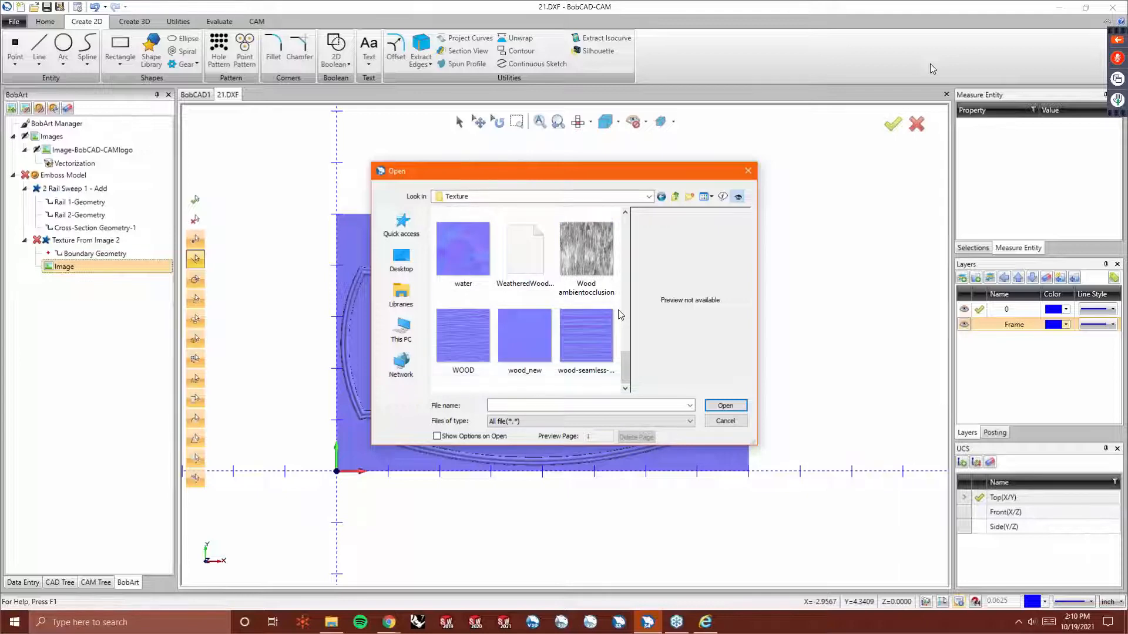
click(593, 336)
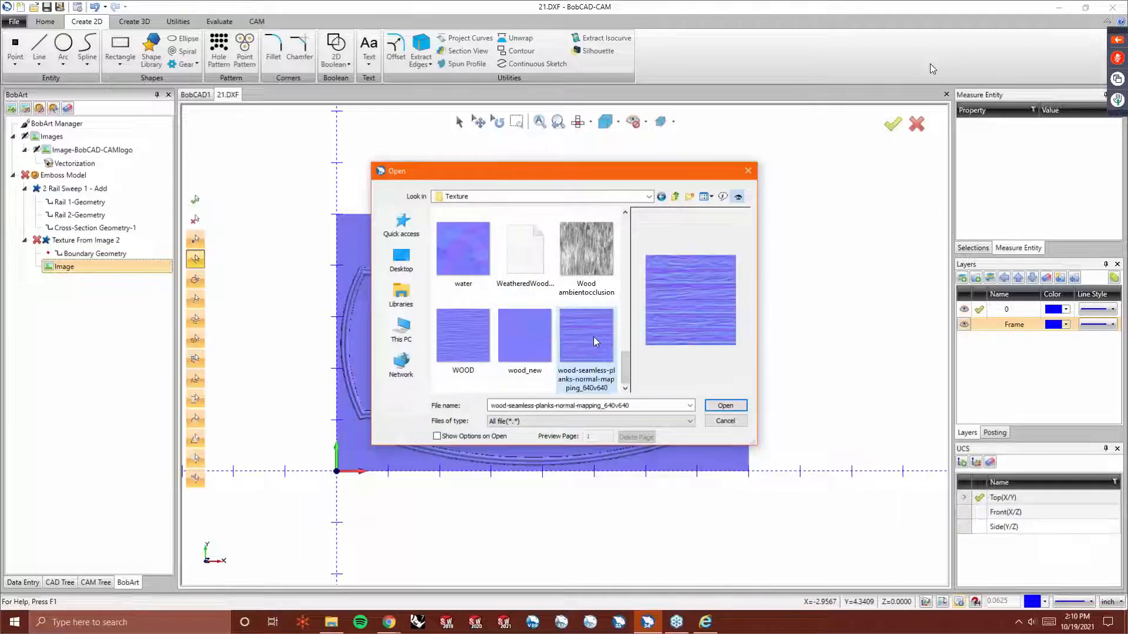
click(725, 406)
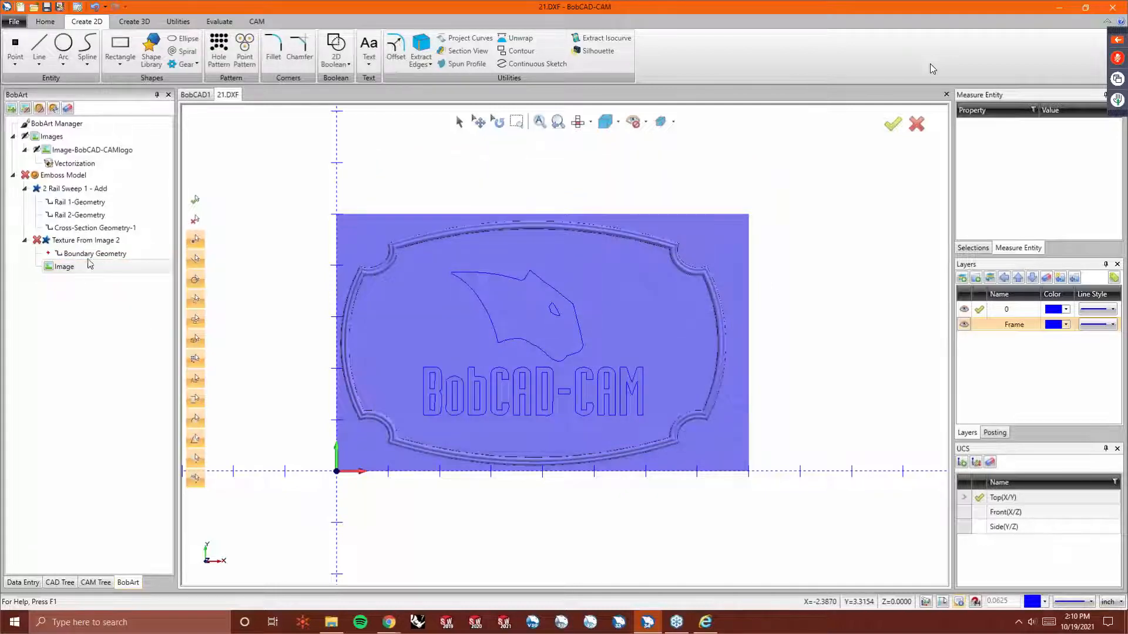
Assign the frame's inner outline as the boundary geometry of the image texture.
click(92, 254)
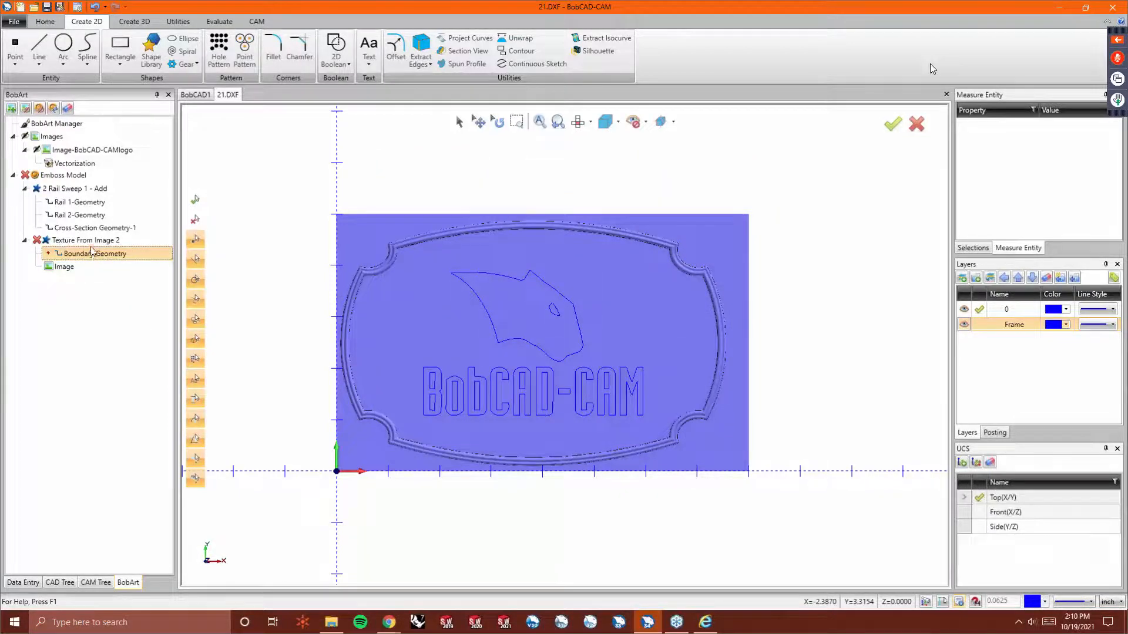
right_click(84, 253)
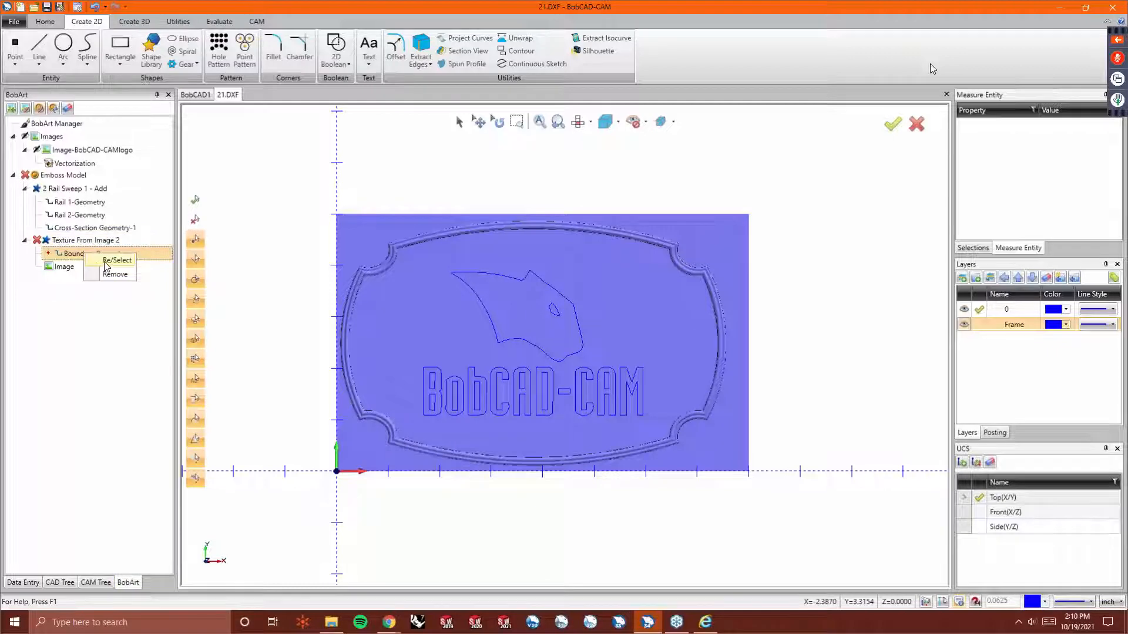
click(116, 260)
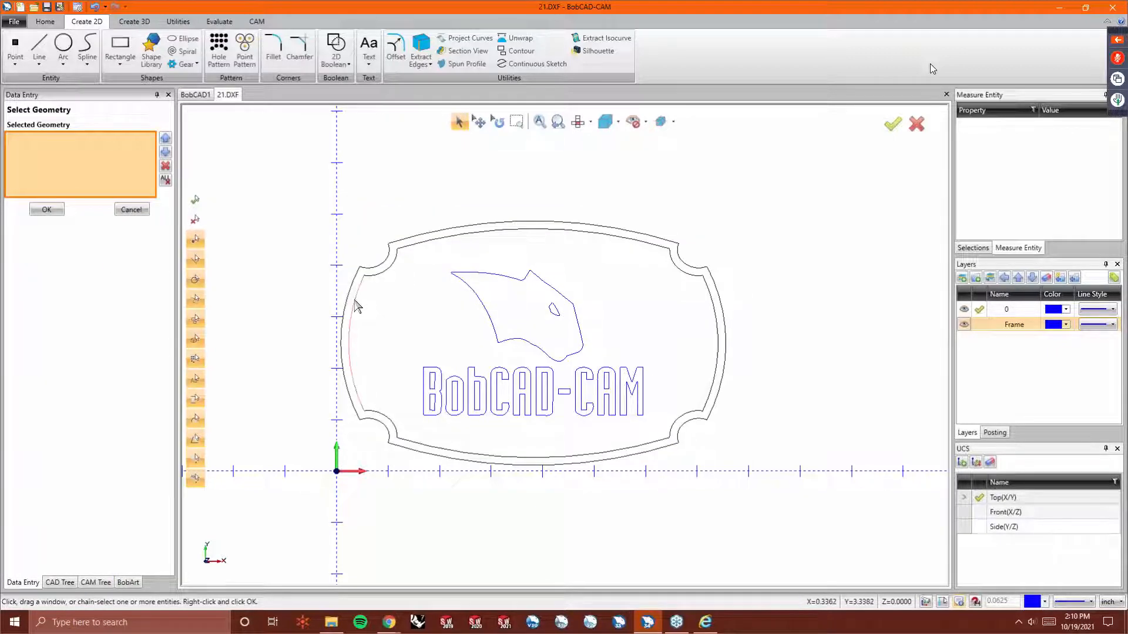
click(353, 300)
right_click(261, 232)
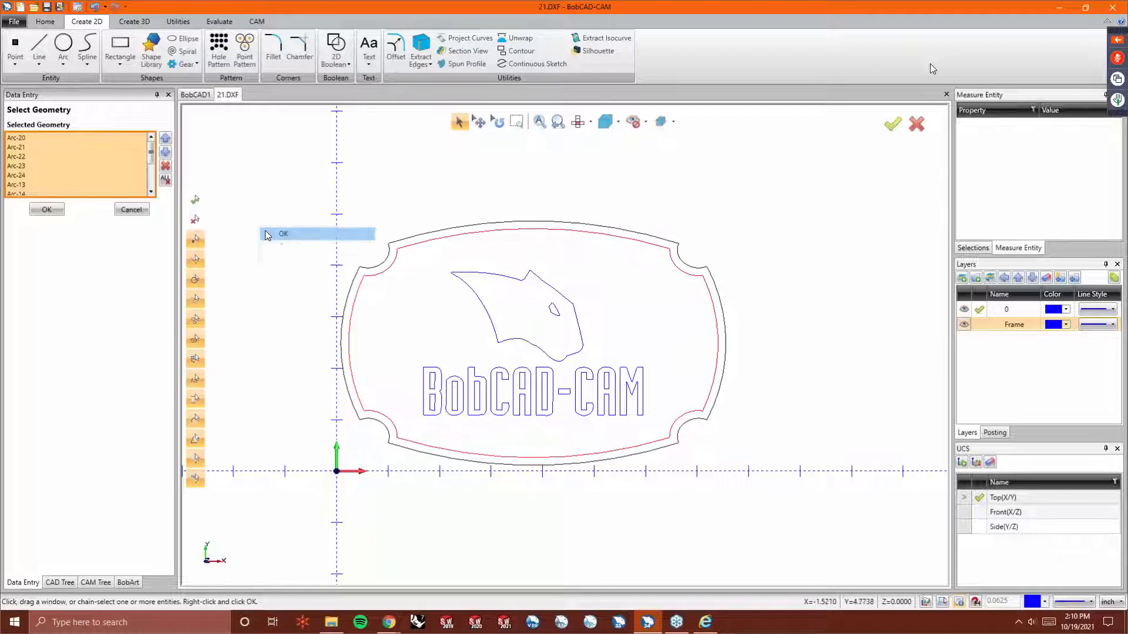
click(265, 235)
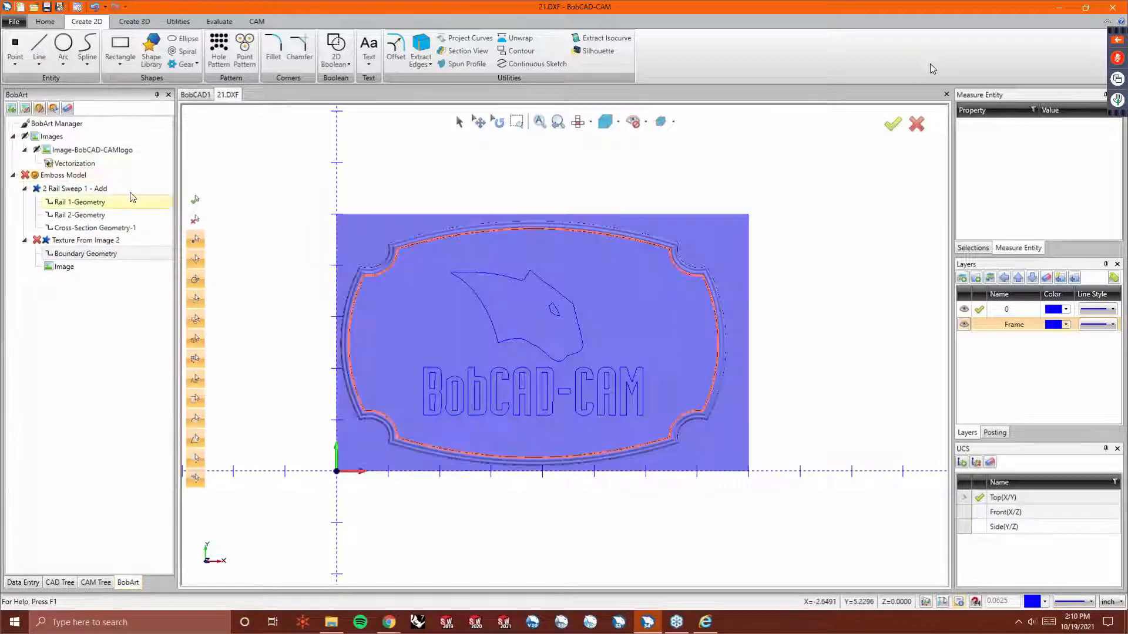
Regenerate the emboss model with the wood texture and check the grain inside the frame from an angle.
right_click(68, 175)
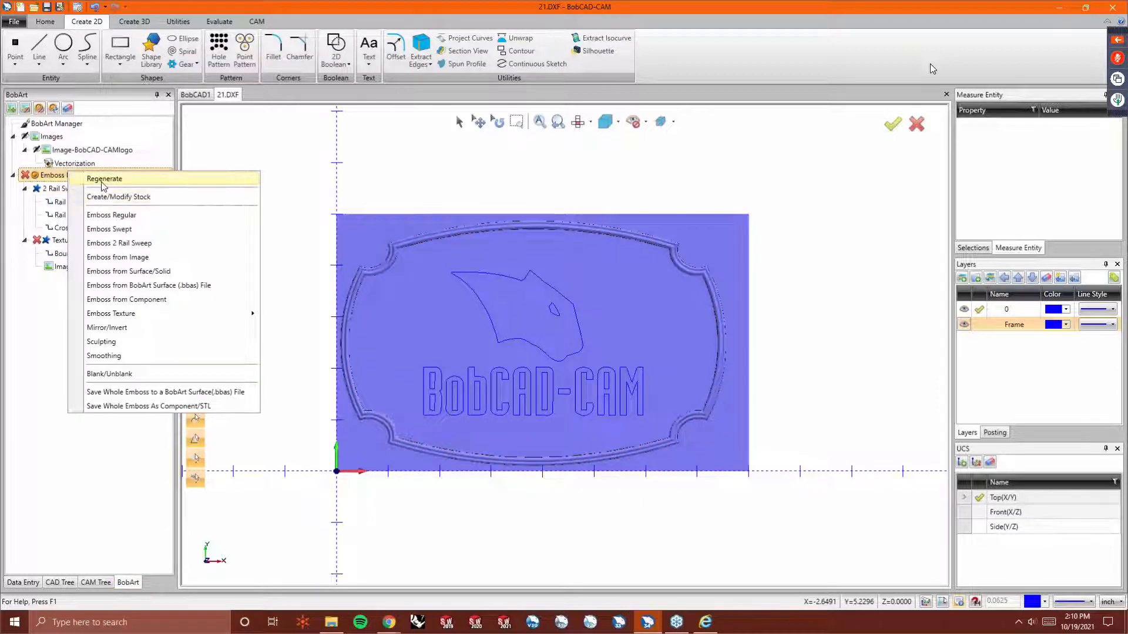
click(101, 180)
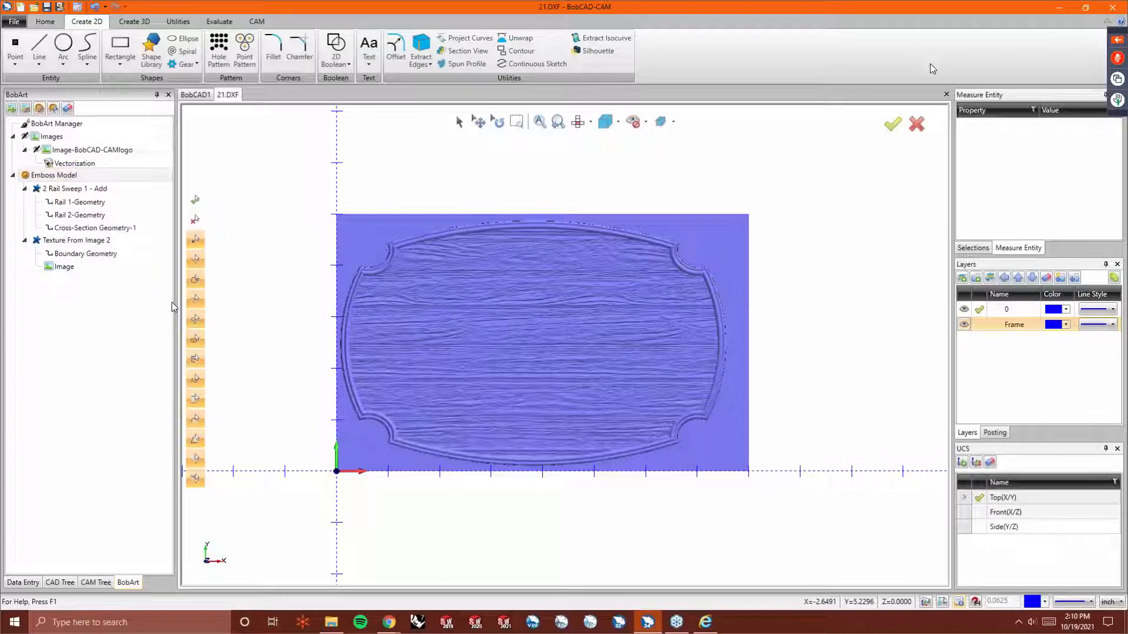
scroll(499, 311, up, 3)
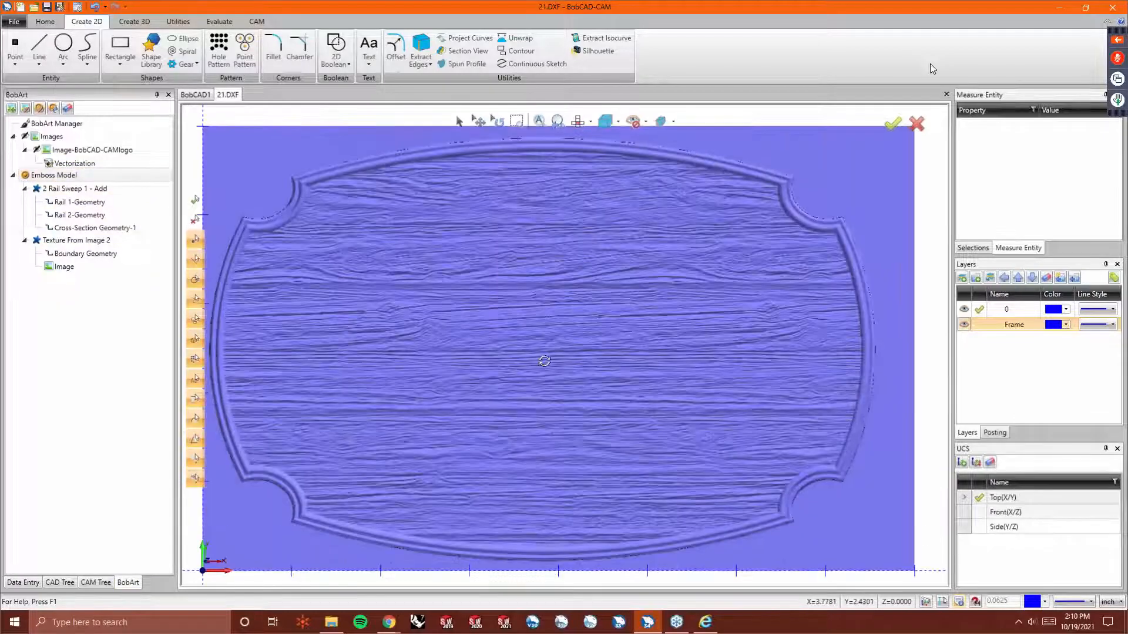
middle_drag(544, 361, 549, 338)
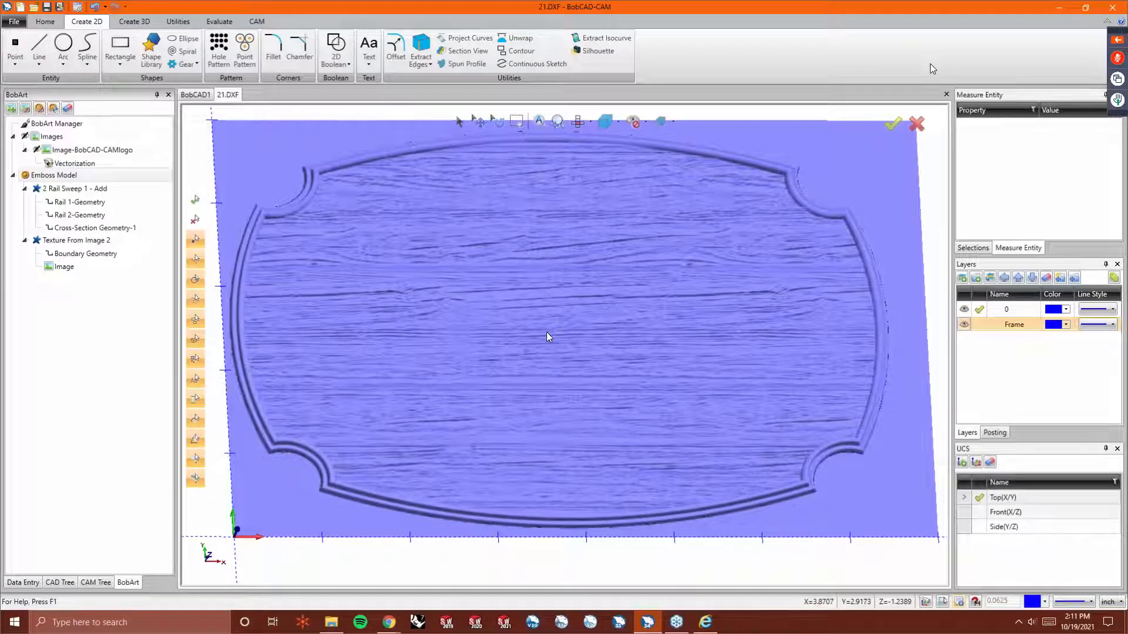
Add a regular emboss to the emboss model with a Convex Ellipse cross-section.
key(Page_Up)
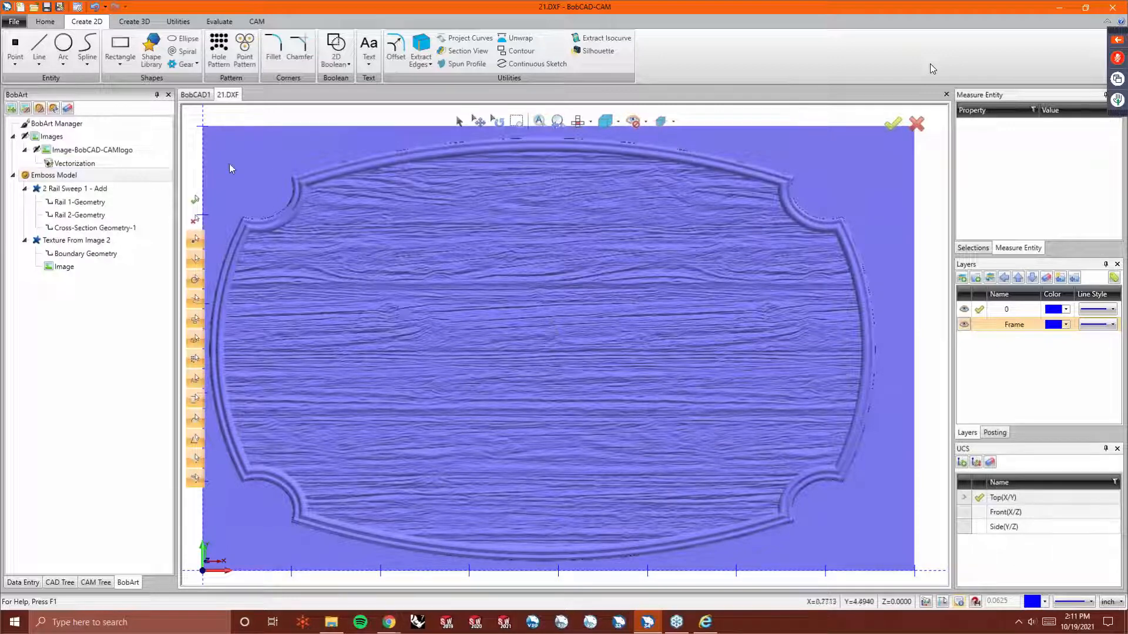
right_click(93, 173)
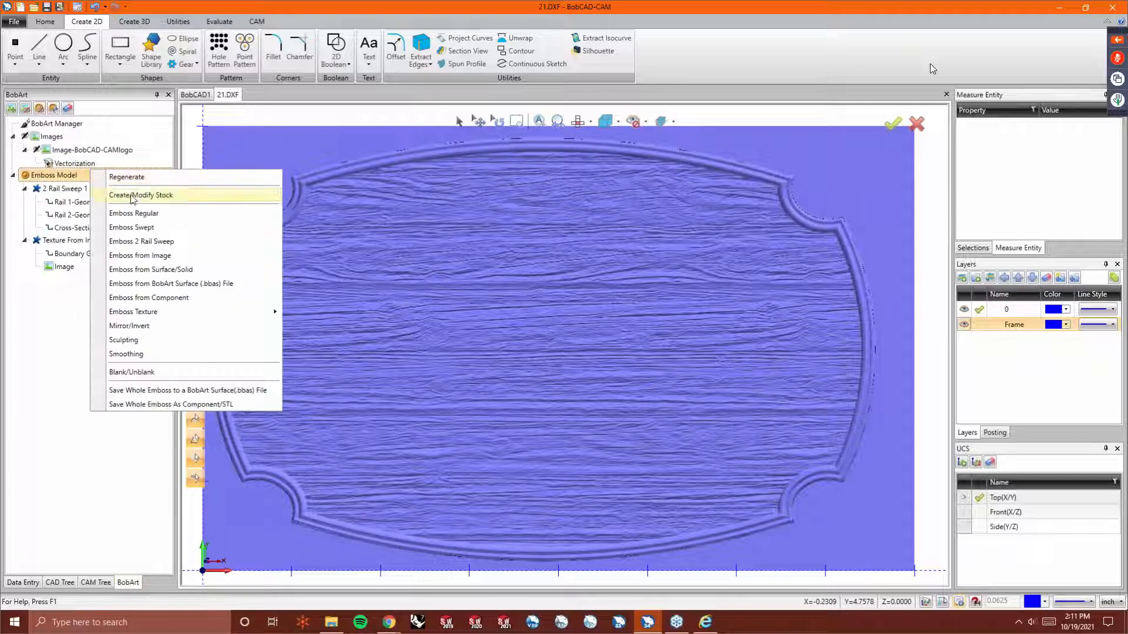
click(145, 214)
click(488, 216)
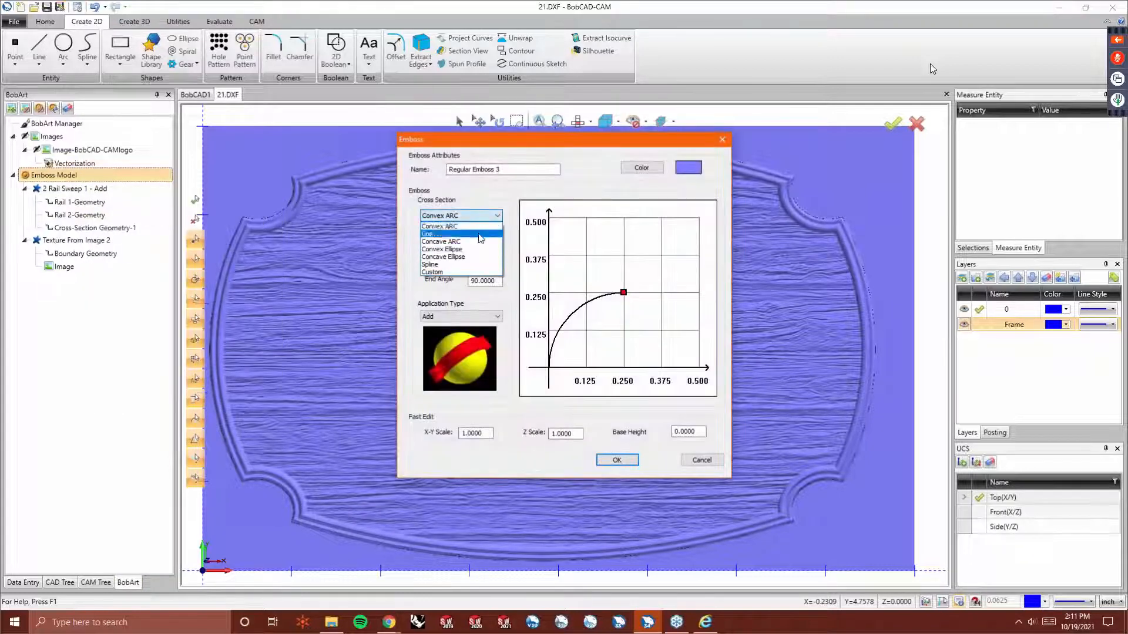
click(476, 251)
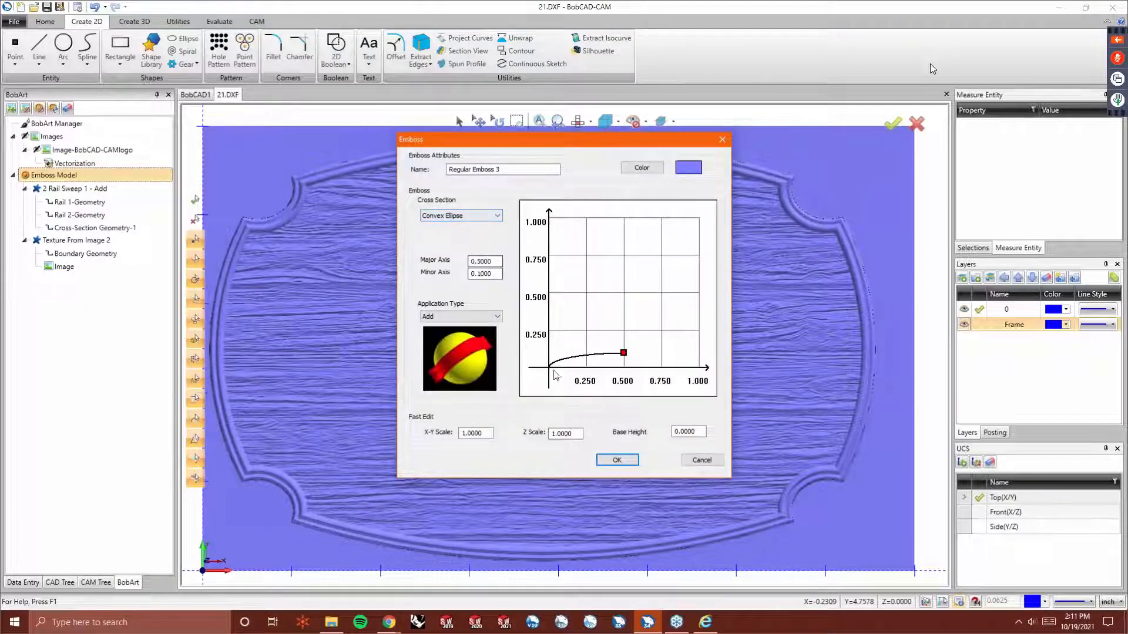
click(611, 460)
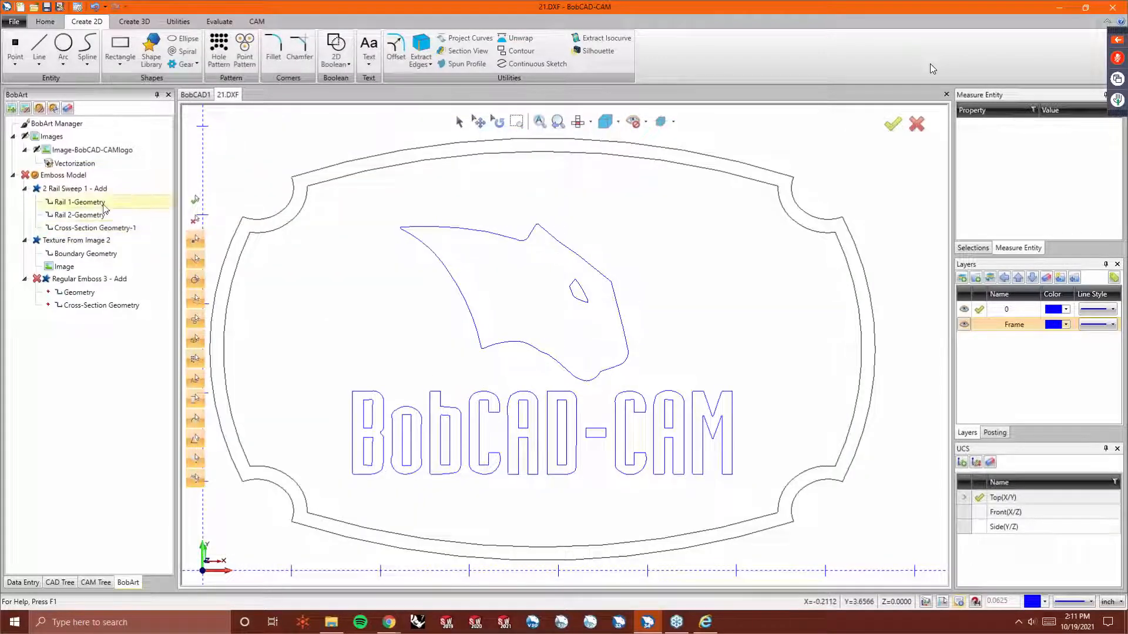
Start choosing the geometry of the regular emboss and select the bobcat head's outer outline.
click(95, 293)
right_click(95, 294)
click(100, 298)
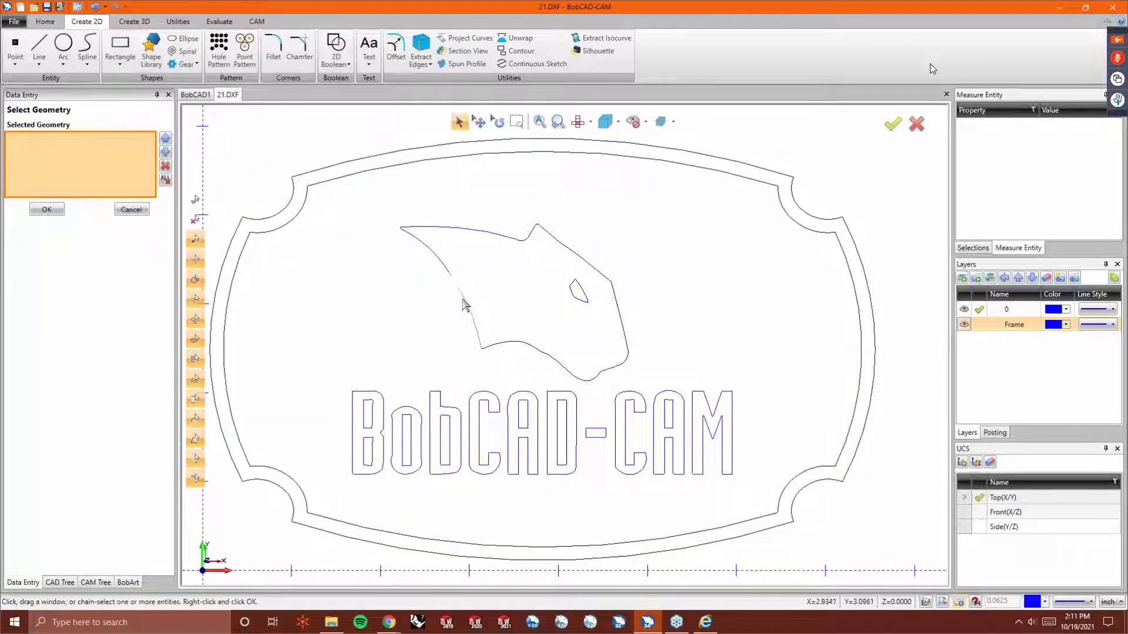
click(464, 302)
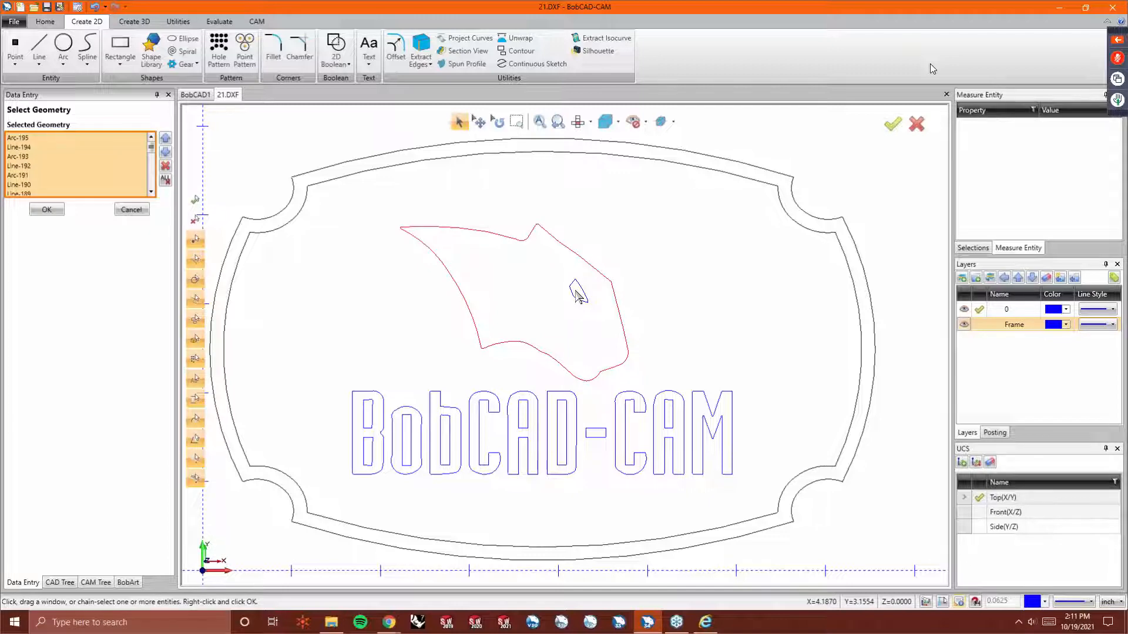
Add all letter outlines and the hyphen of the BobCAD-CAM text to the emboss geometry and accept the selection.
shift+click(363, 405)
shift+click(404, 435)
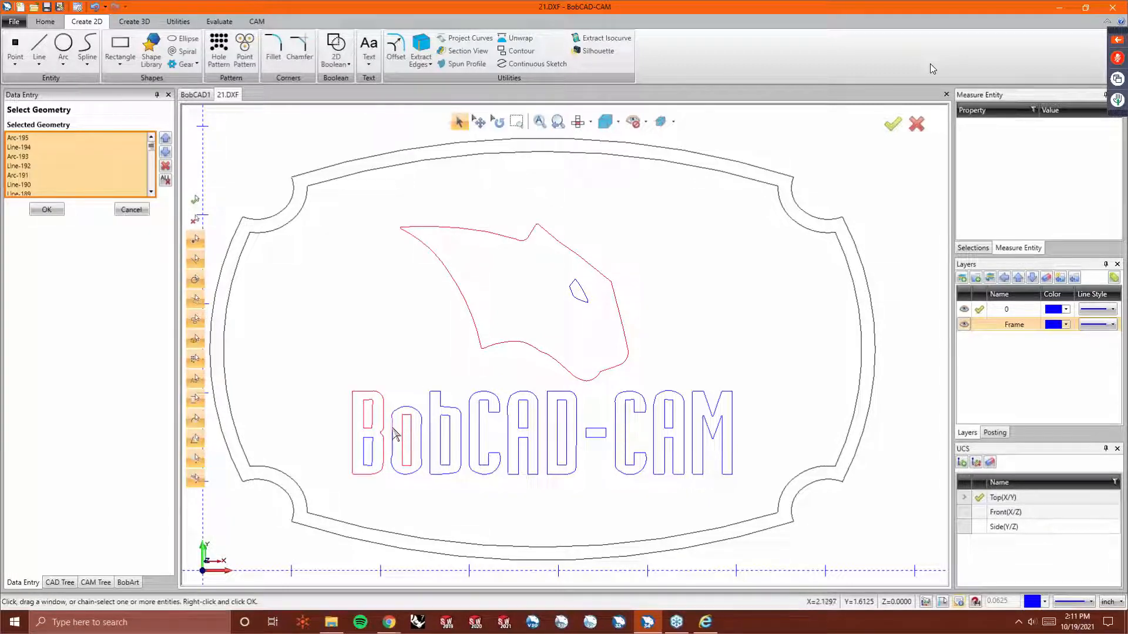
shift+click(365, 448)
shift+click(431, 441)
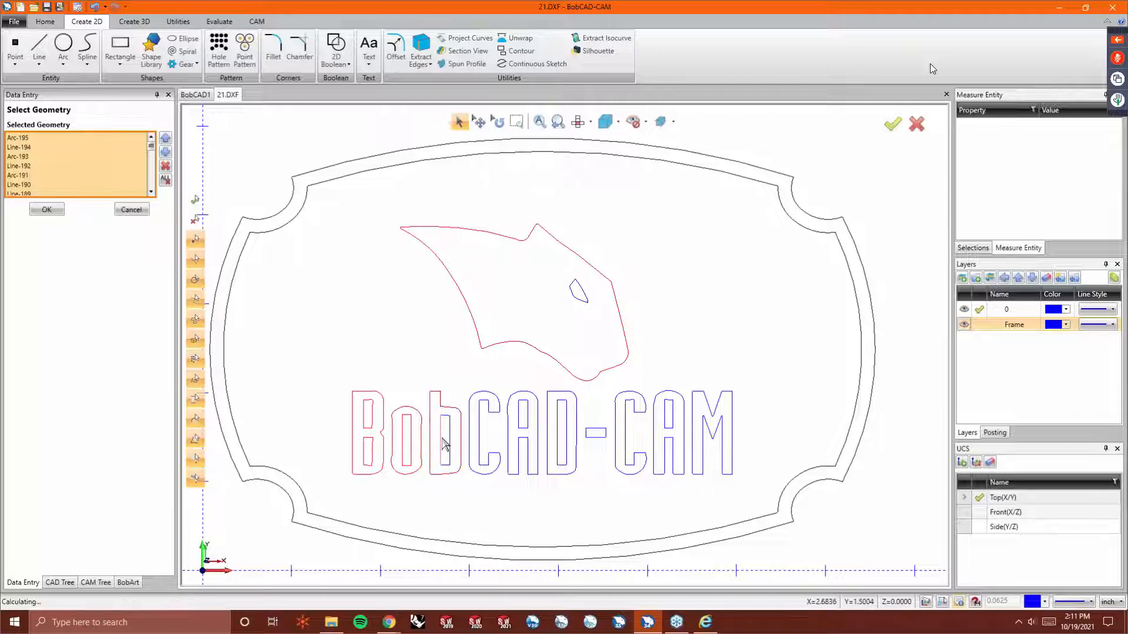
shift+click(440, 444)
shift+click(481, 449)
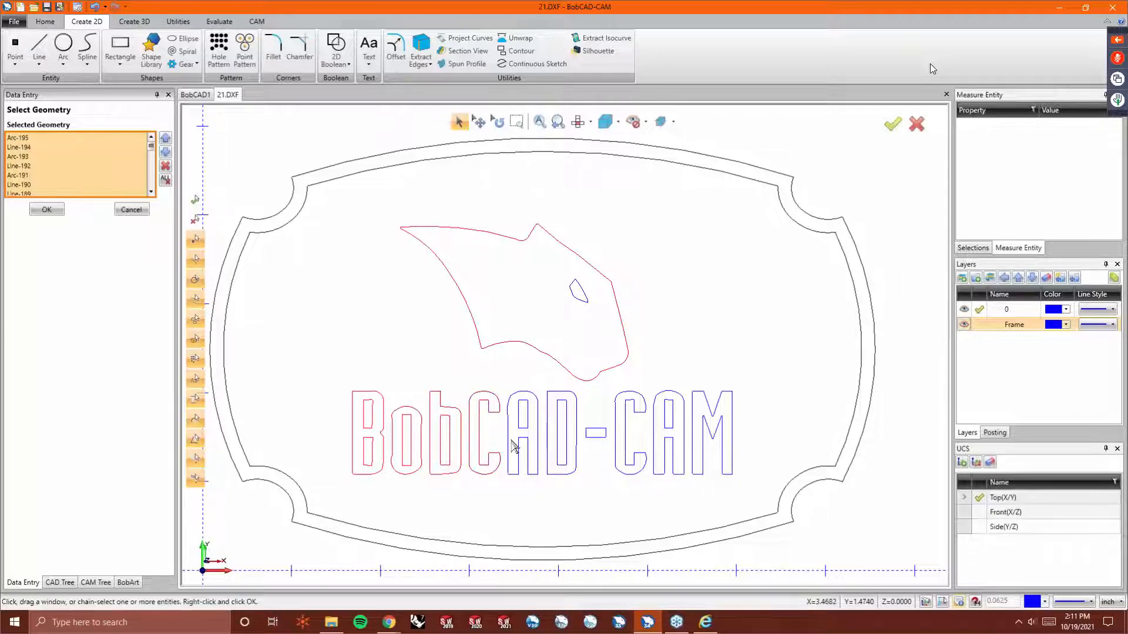
shift+click(524, 434)
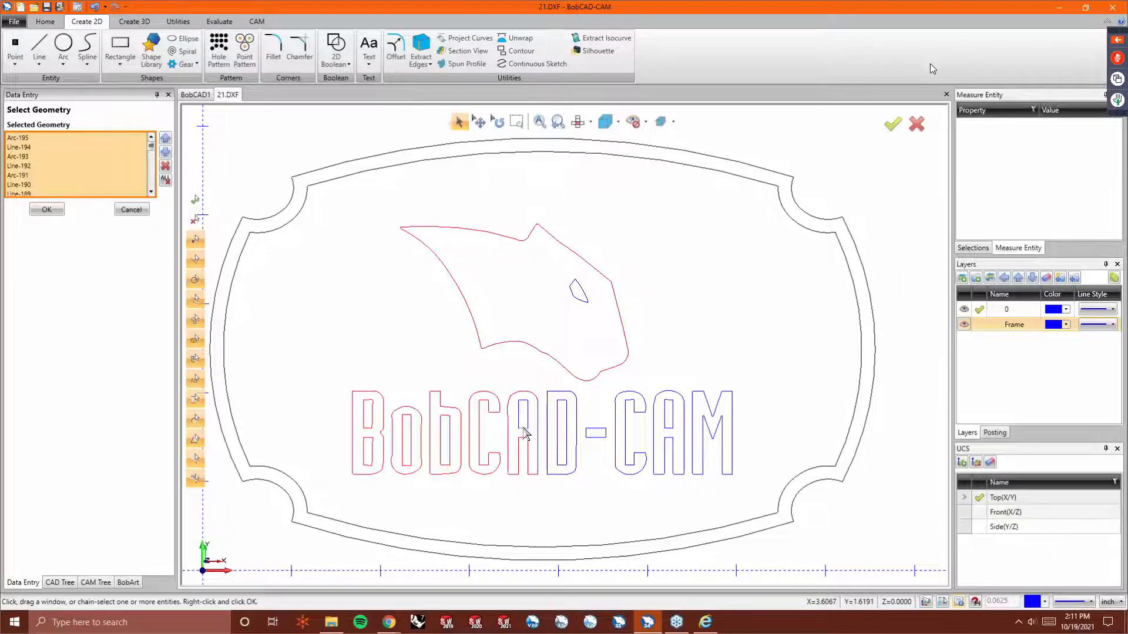
shift+click(548, 434)
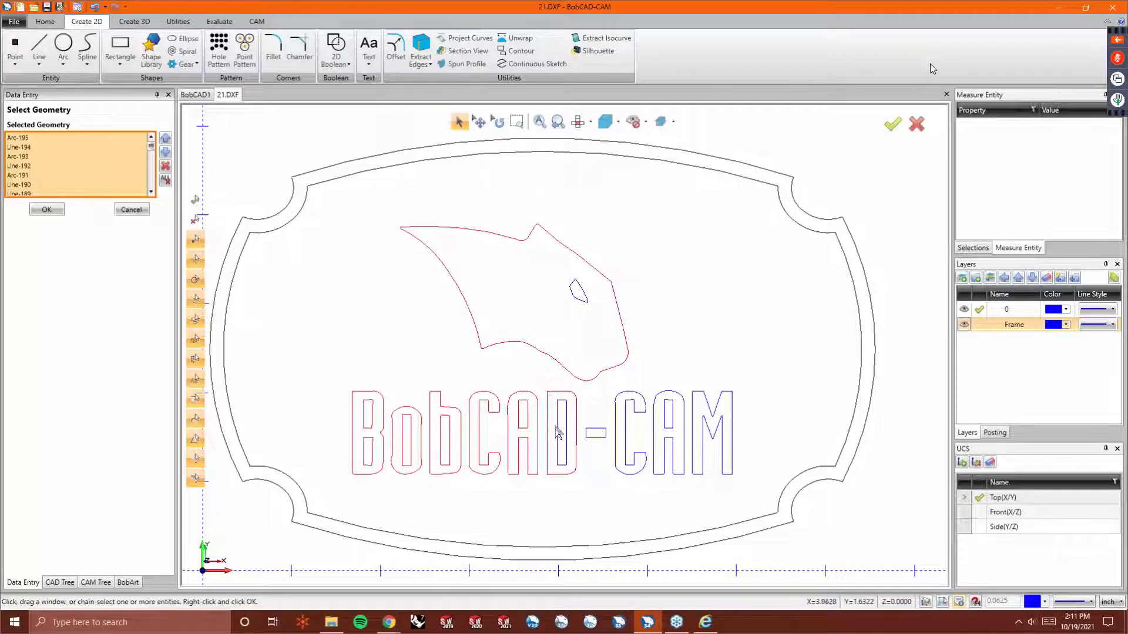
shift+click(599, 438)
shift+click(615, 439)
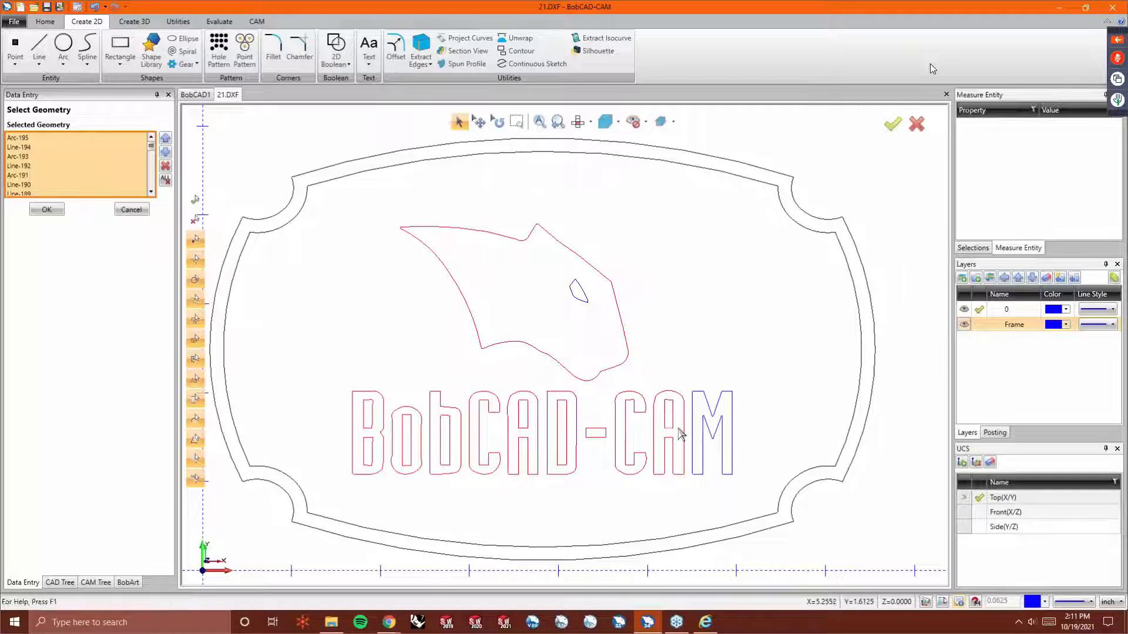
shift+click(706, 434)
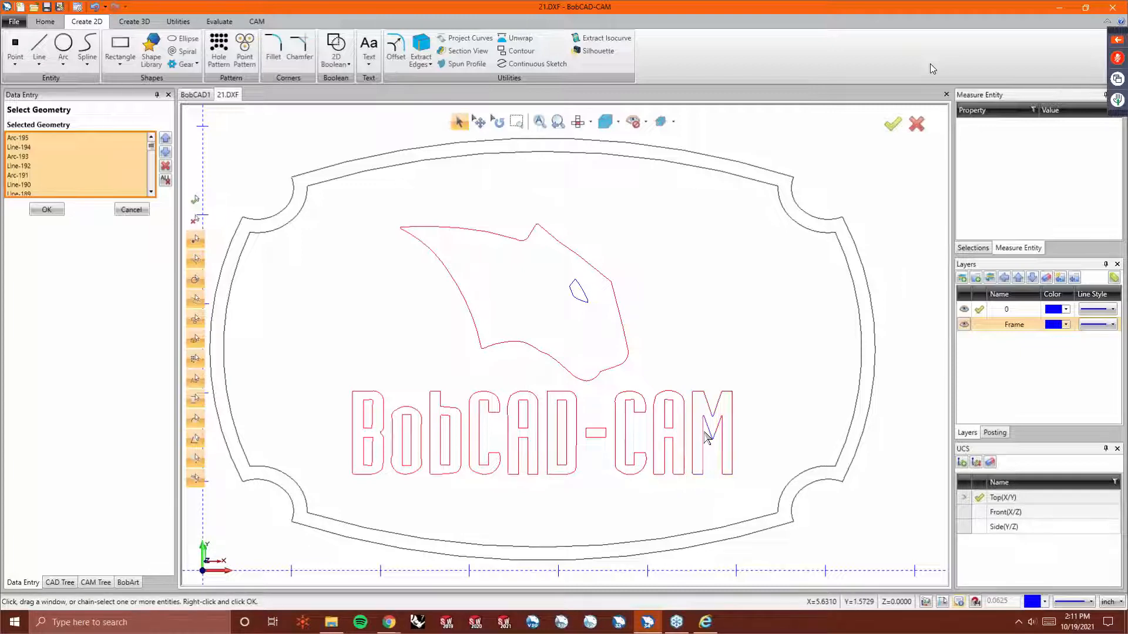
right_click(711, 292)
click(734, 300)
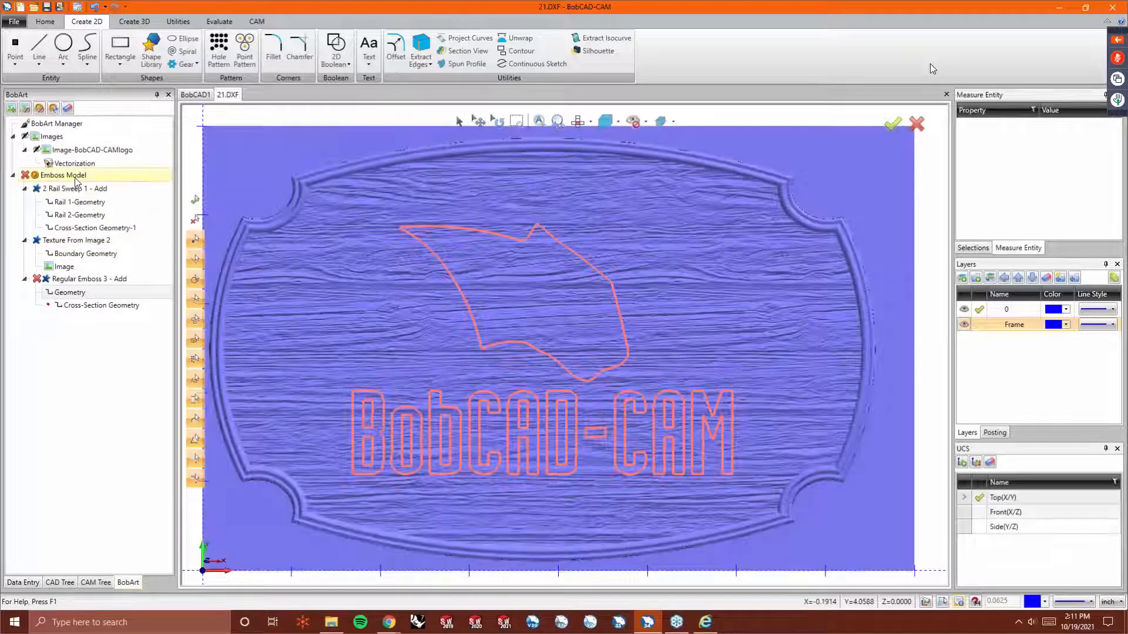
Regenerate the emboss model and check the raised bobcat head and lettering from an angle and from above.
right_click(75, 176)
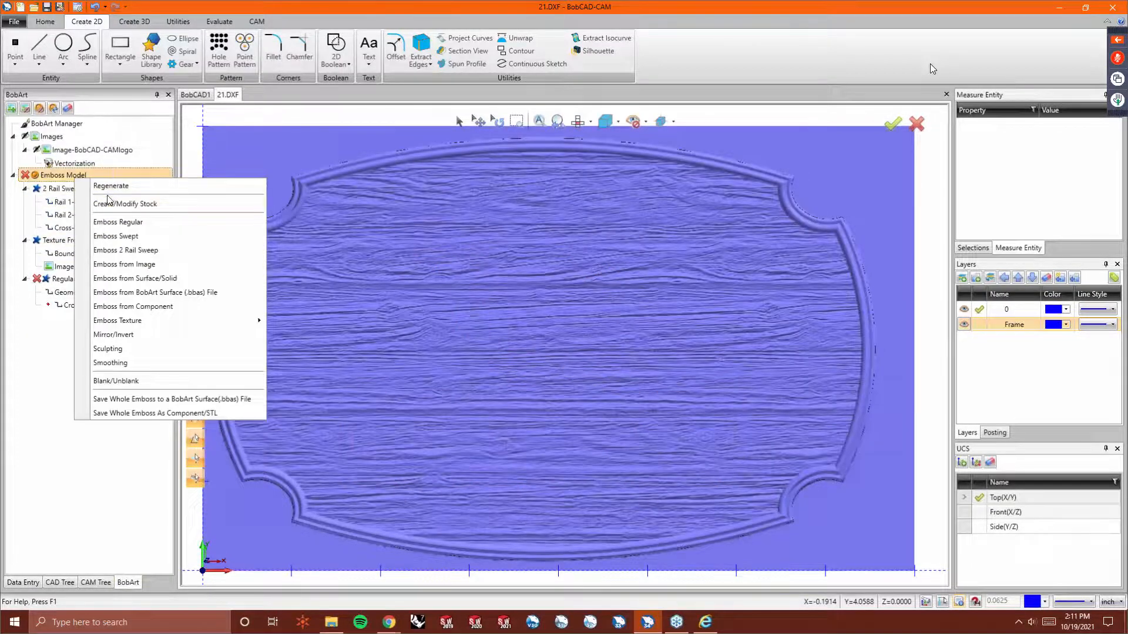
click(112, 186)
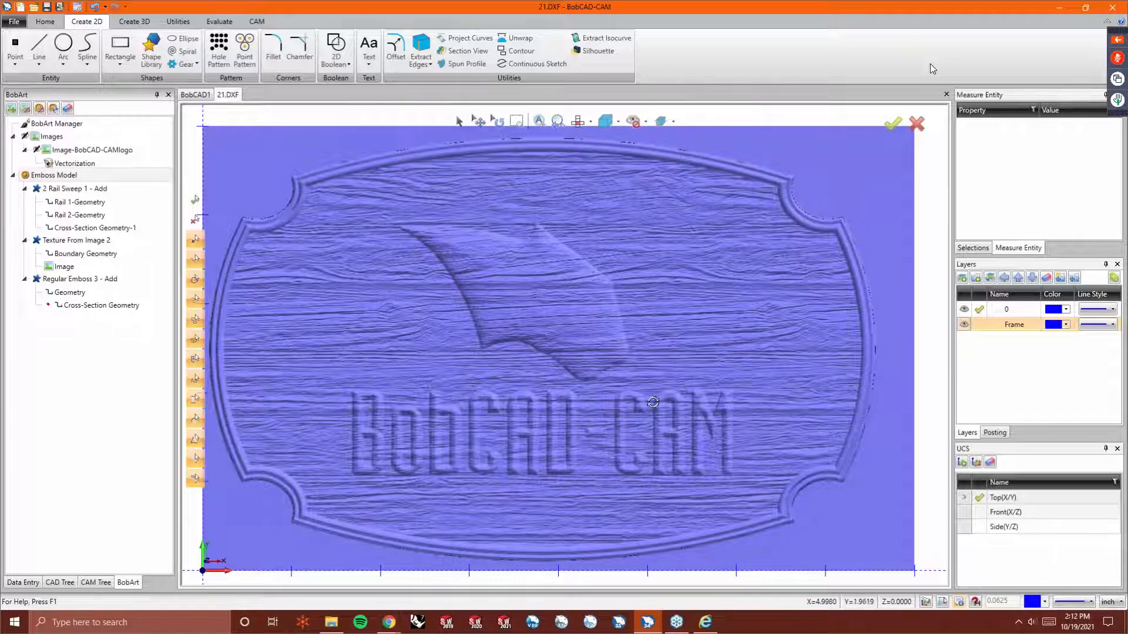
middle_drag(653, 403, 487, 361)
scroll(600, 329, up, 4)
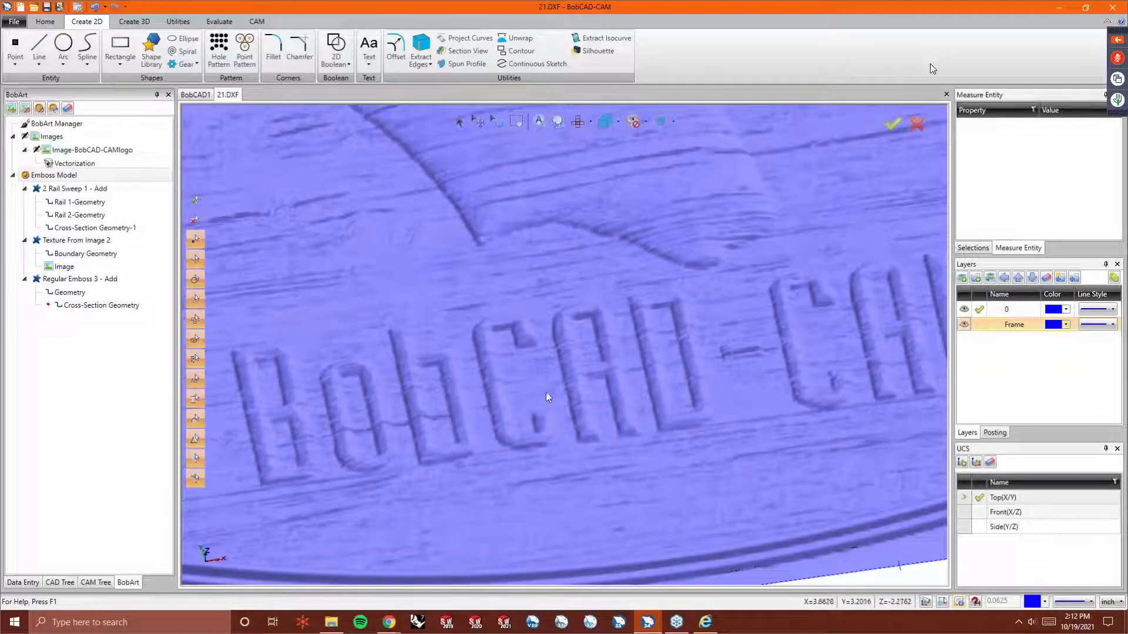
scroll(546, 393, down, 2)
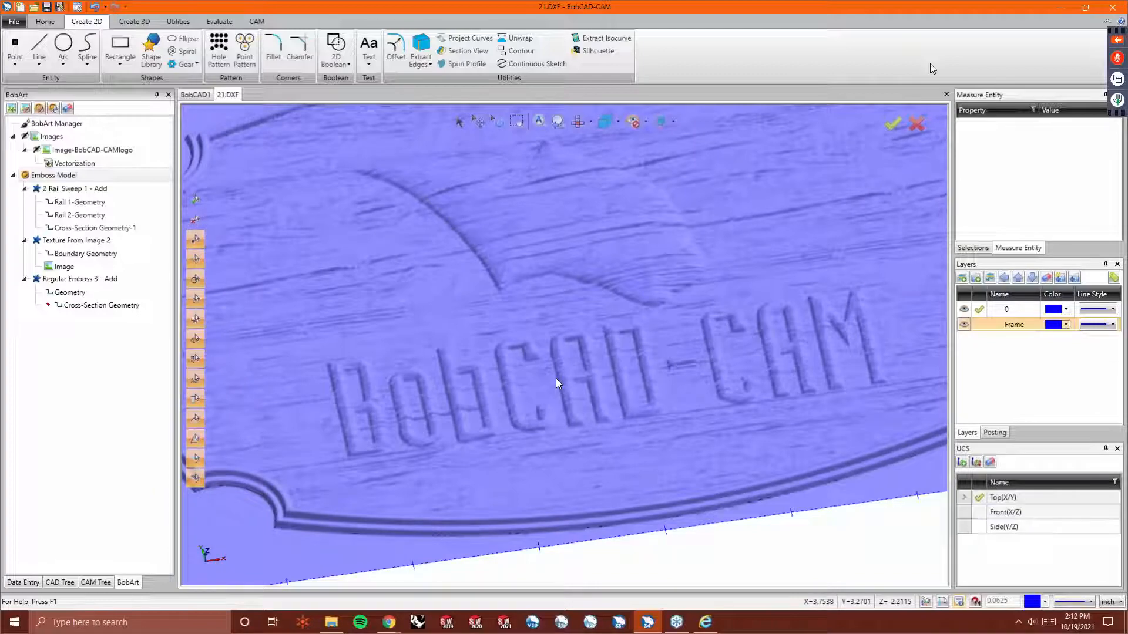
key(t)
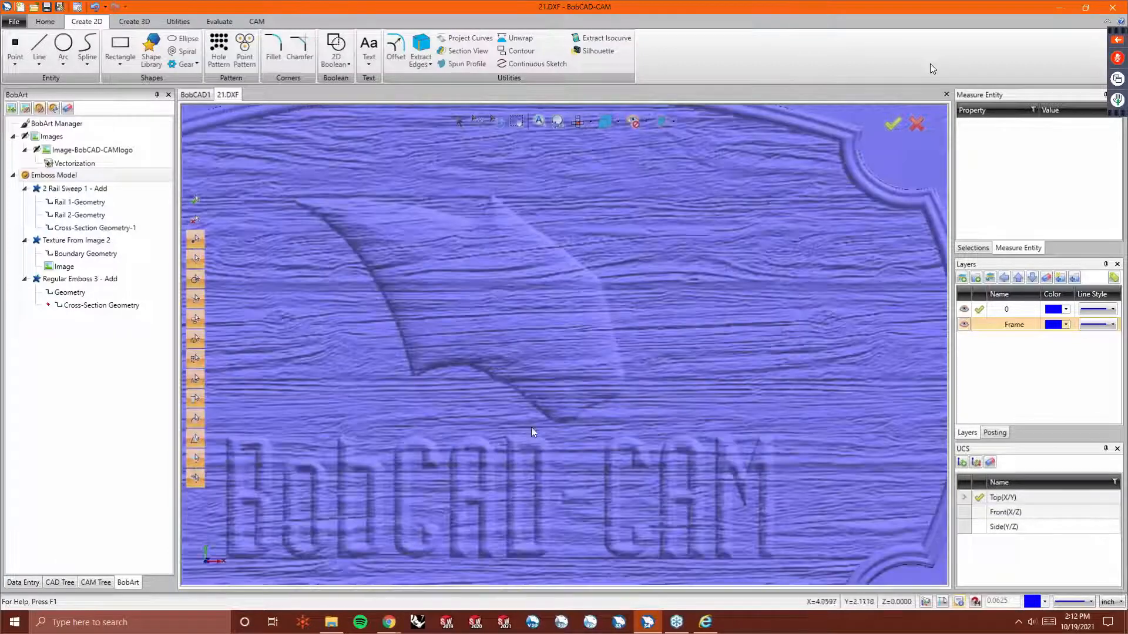
scroll(528, 427, down, 2)
scroll(588, 318, down, 2)
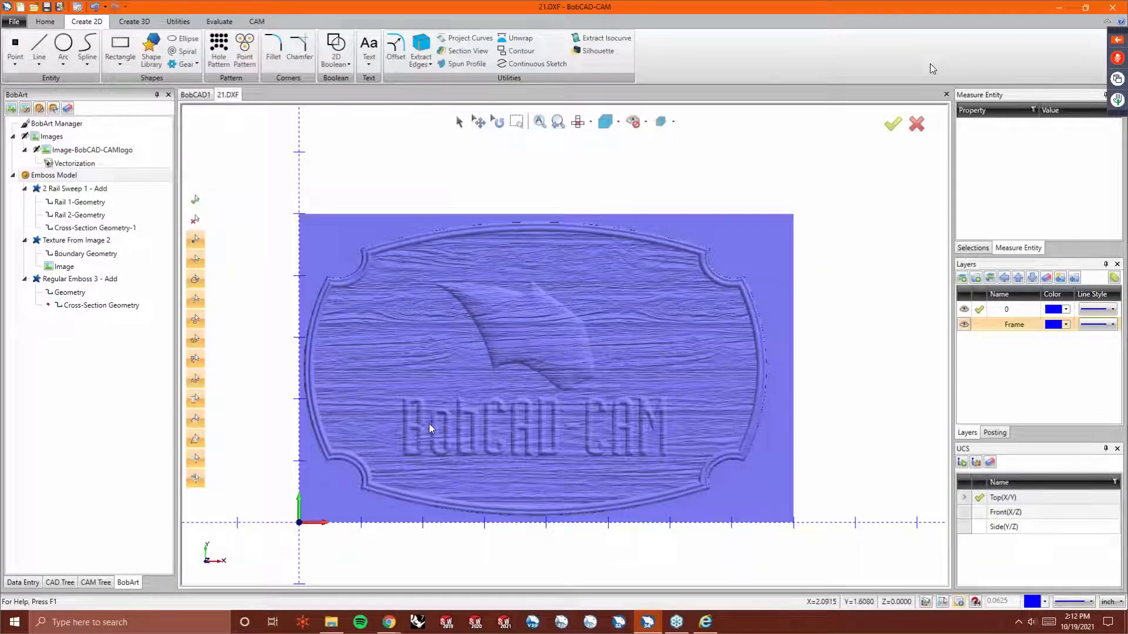
scroll(428, 424, up, 2)
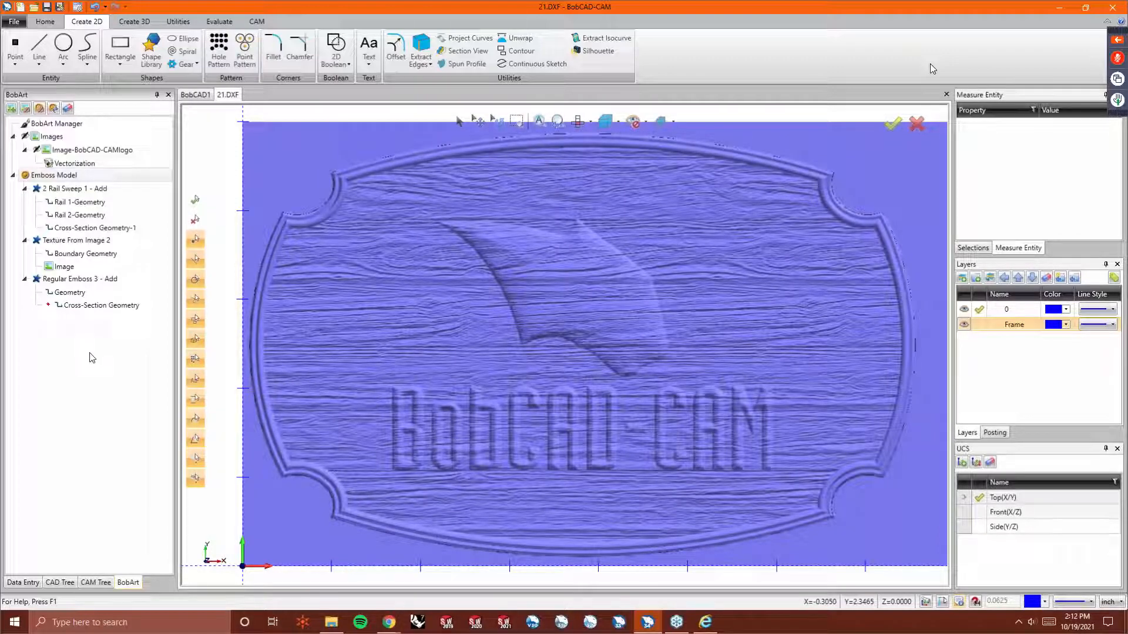
Reselect the regular emboss's geometry, removing all BobCAD-CAM lettering and keeping only the bobcat head outline.
right_click(58, 290)
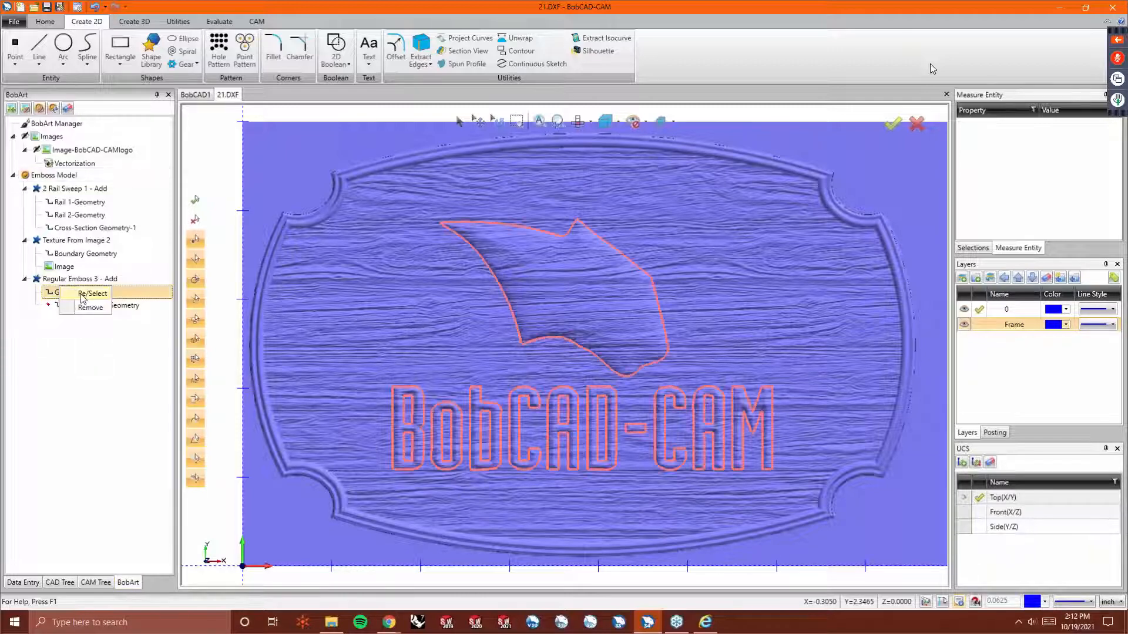
click(85, 295)
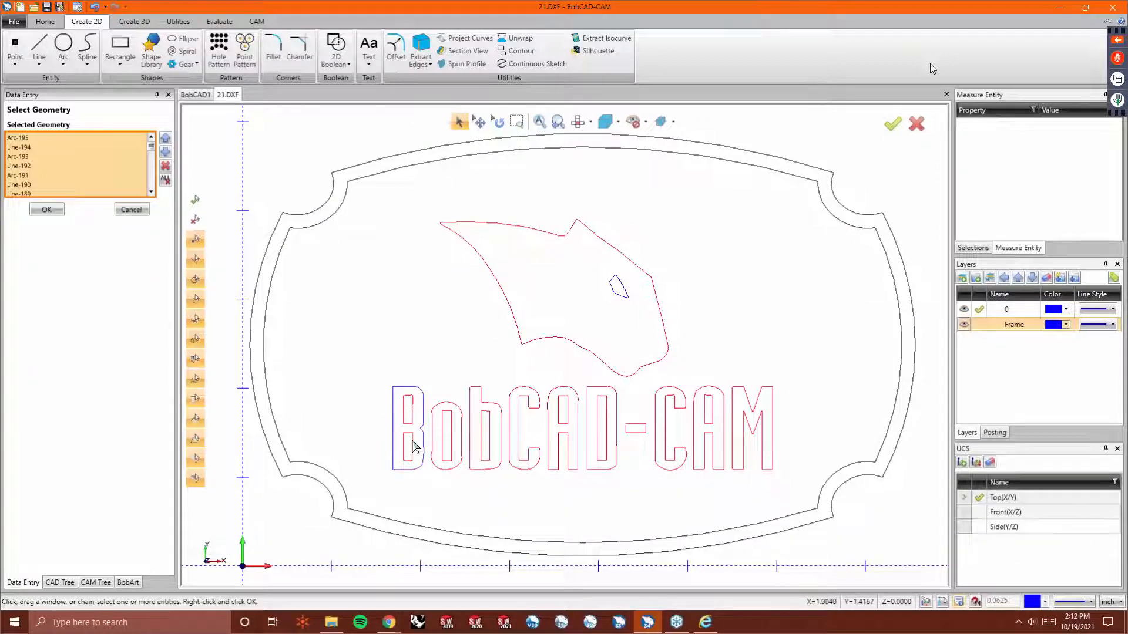
click(445, 441)
click(475, 446)
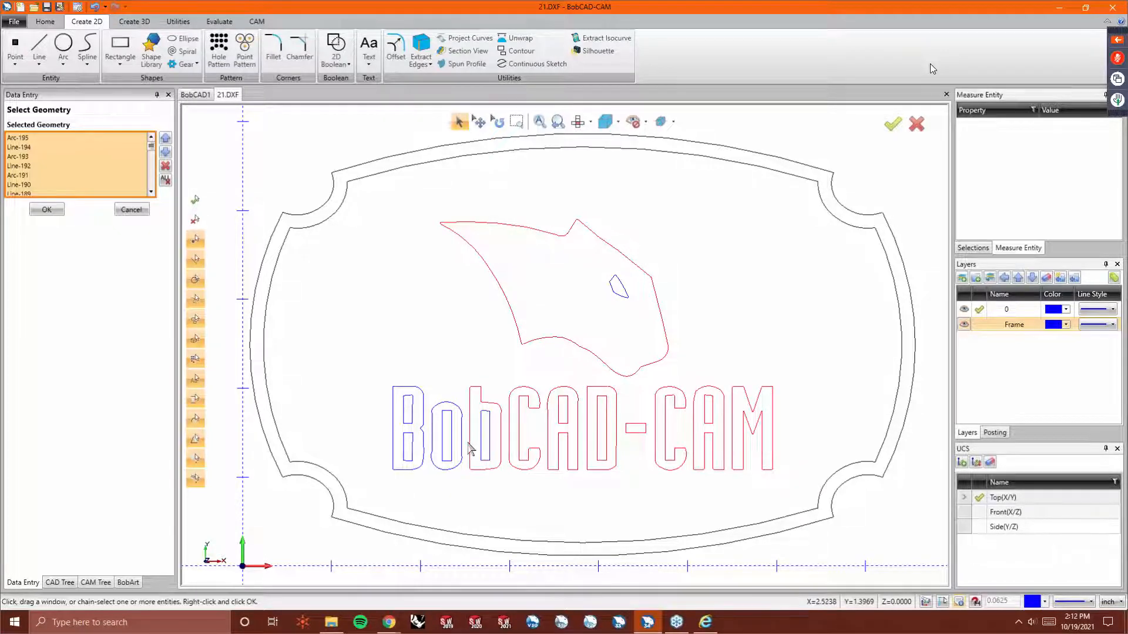
click(521, 454)
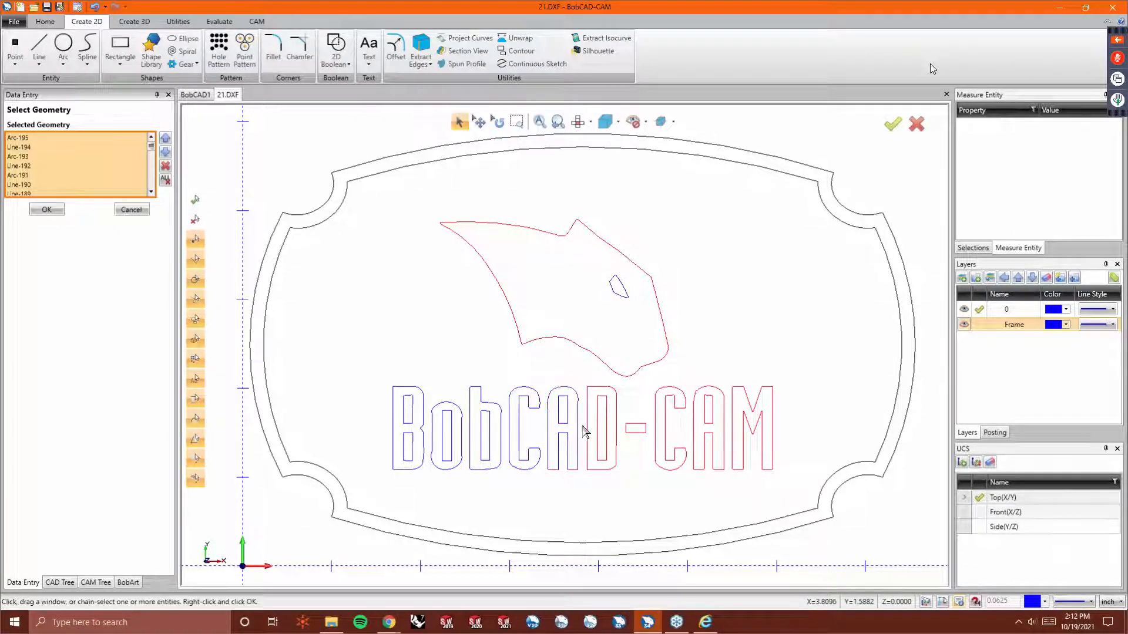
click(598, 435)
click(649, 434)
click(664, 444)
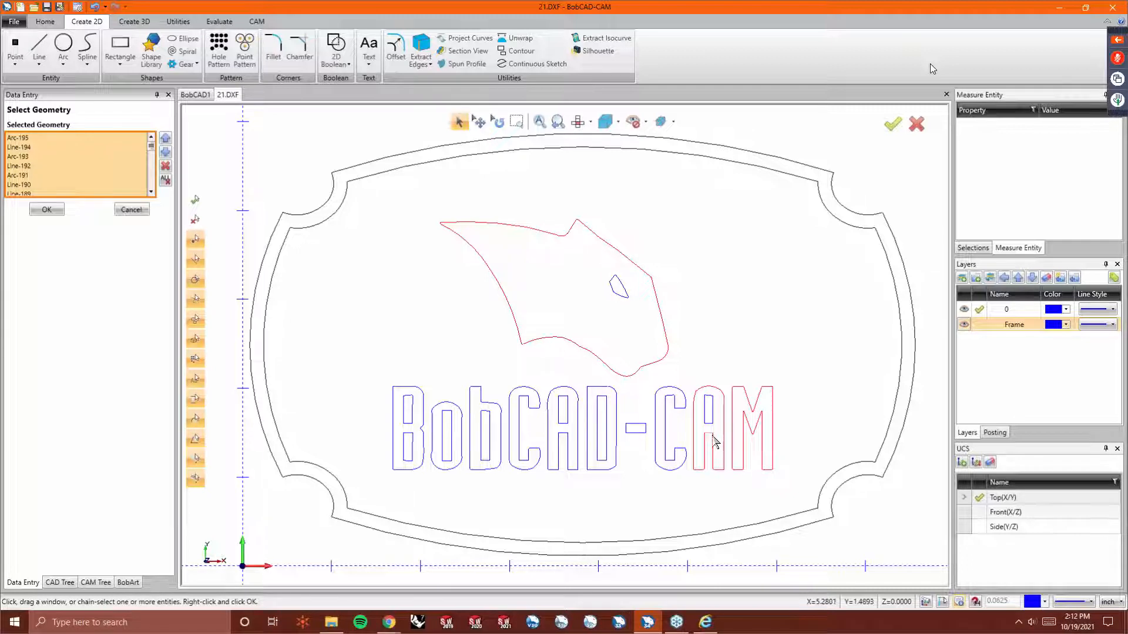
click(737, 445)
click(717, 448)
right_click(728, 290)
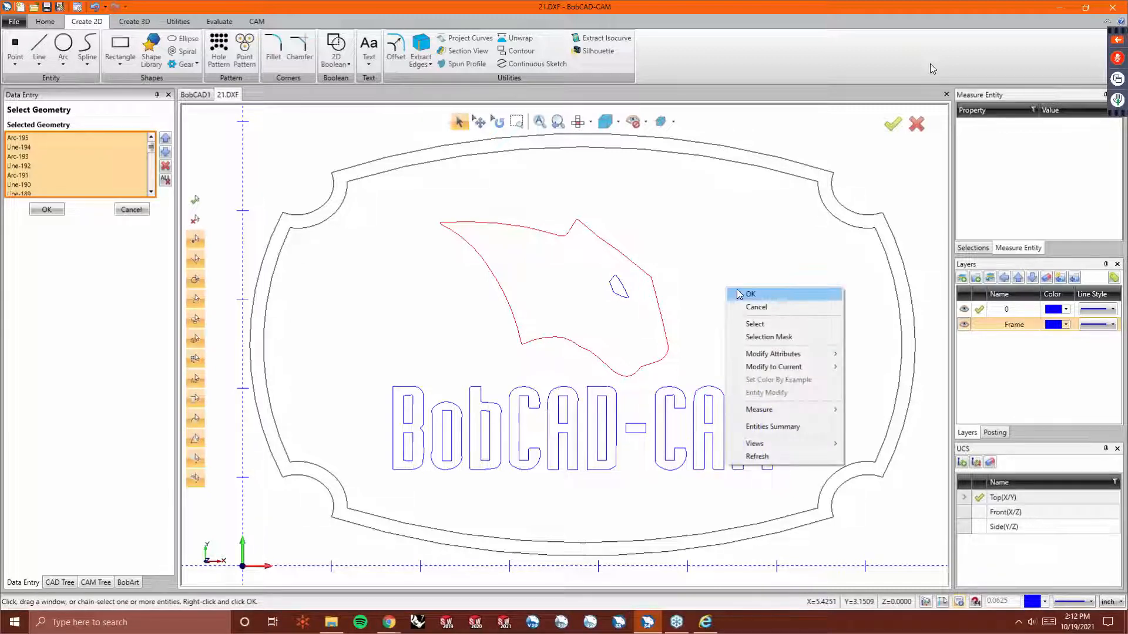
click(739, 295)
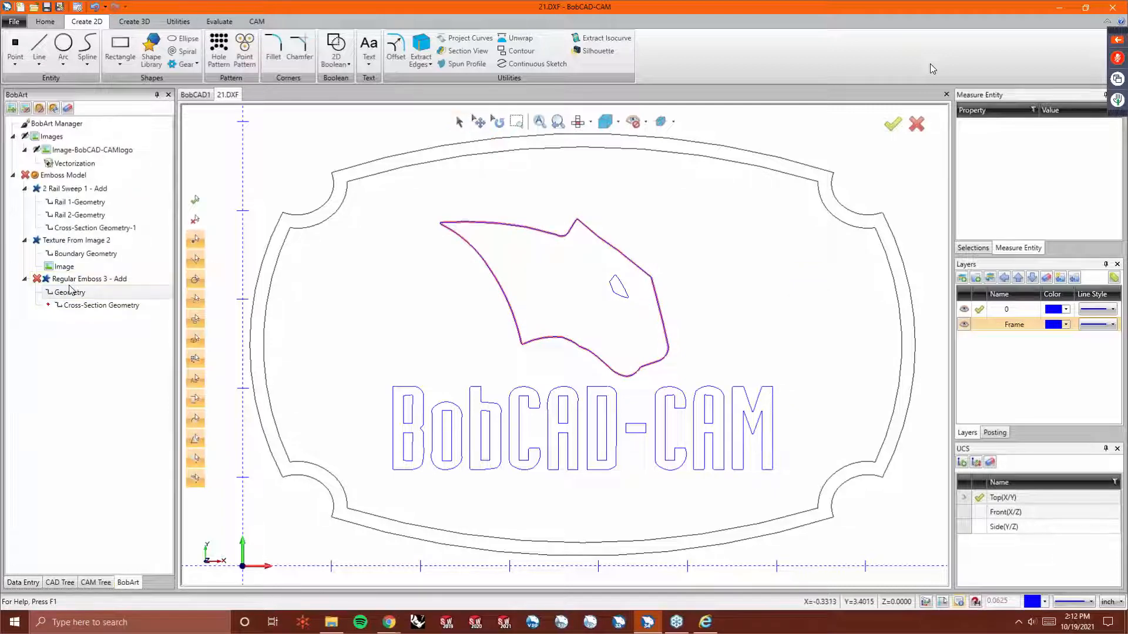
Reselect the wood texture's boundary geometry and add the bobcat head's outer outline to the inner frame contour.
click(73, 256)
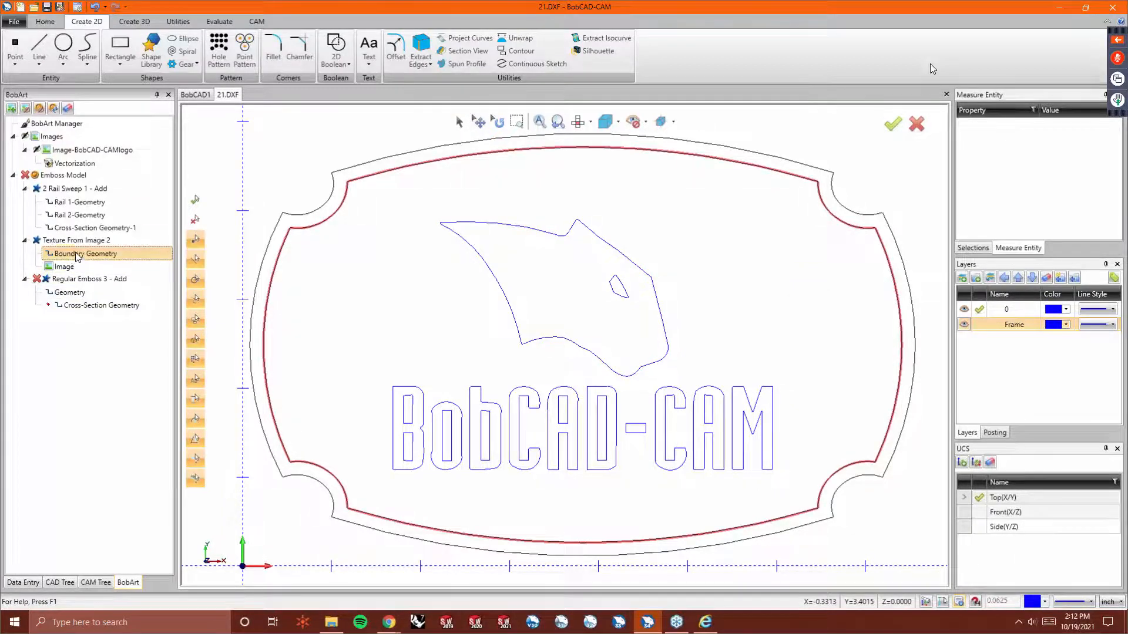
right_click(77, 257)
click(97, 262)
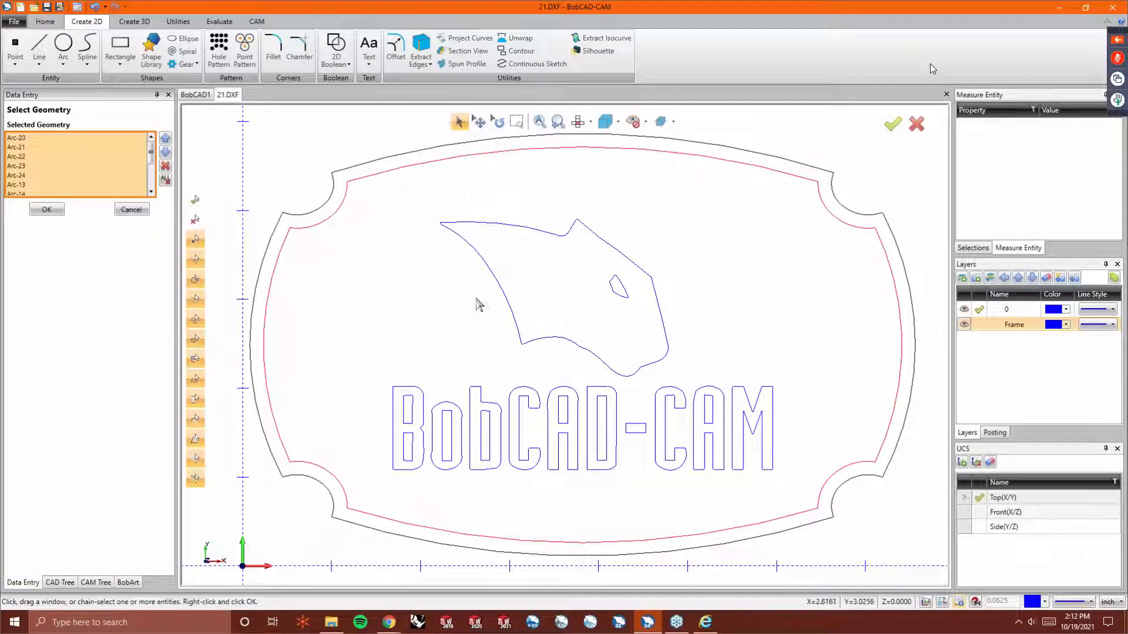
click(501, 297)
Add the BobCAD-CAM letter outlines and hyphen to the texture boundary, accept the selection and regenerate the emboss model.
click(393, 421)
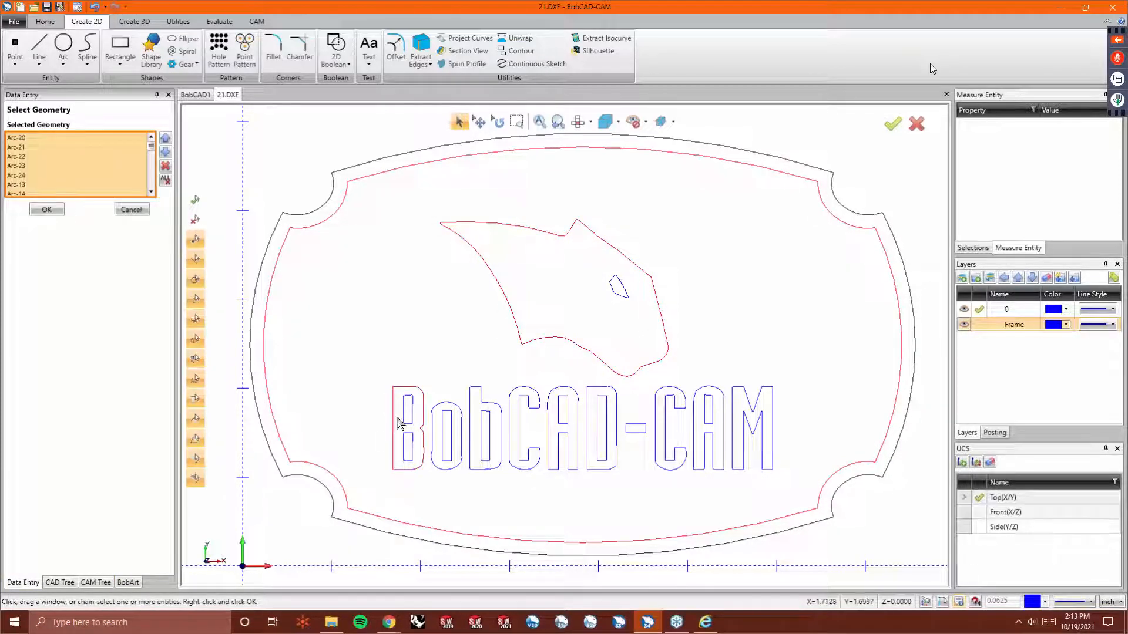
click(434, 437)
click(493, 433)
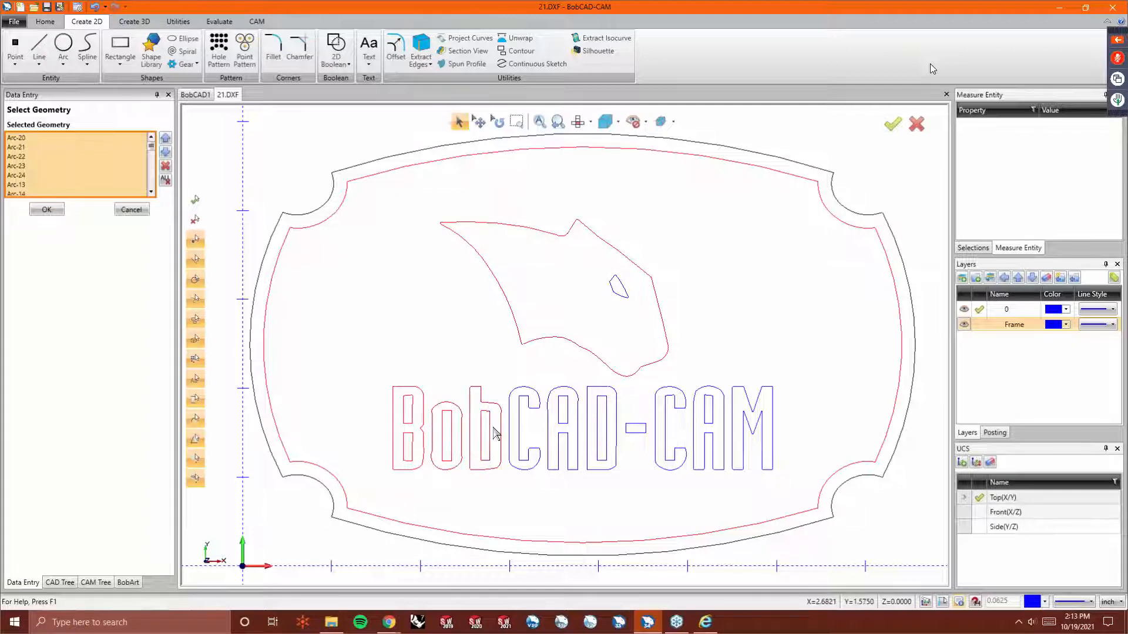
click(561, 425)
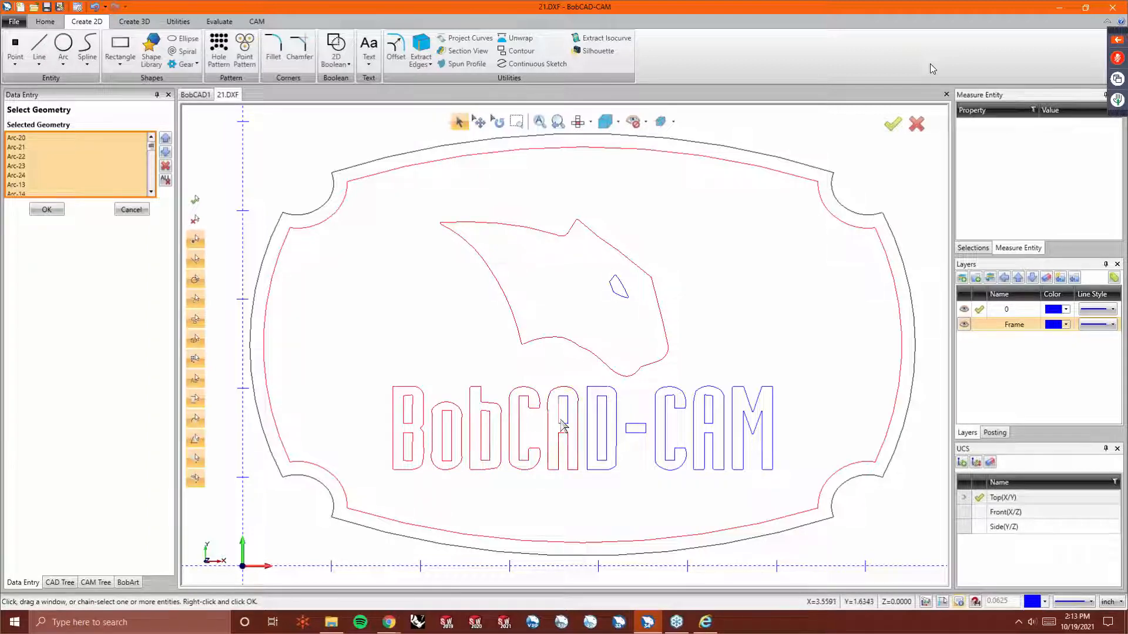
click(592, 449)
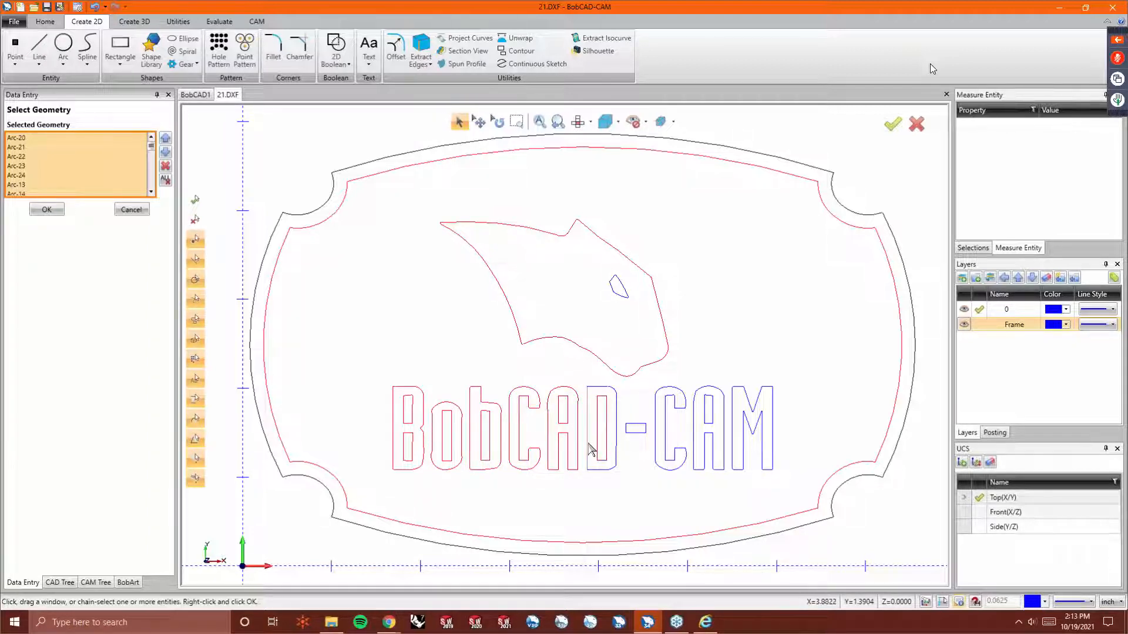
click(629, 428)
click(670, 448)
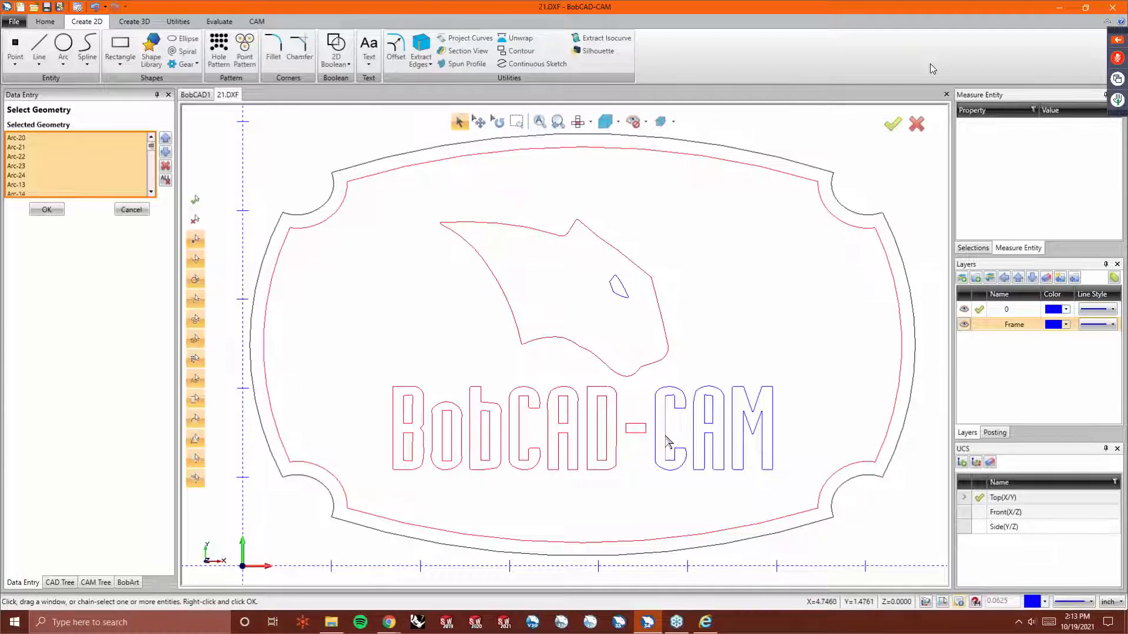
shift+click(709, 424)
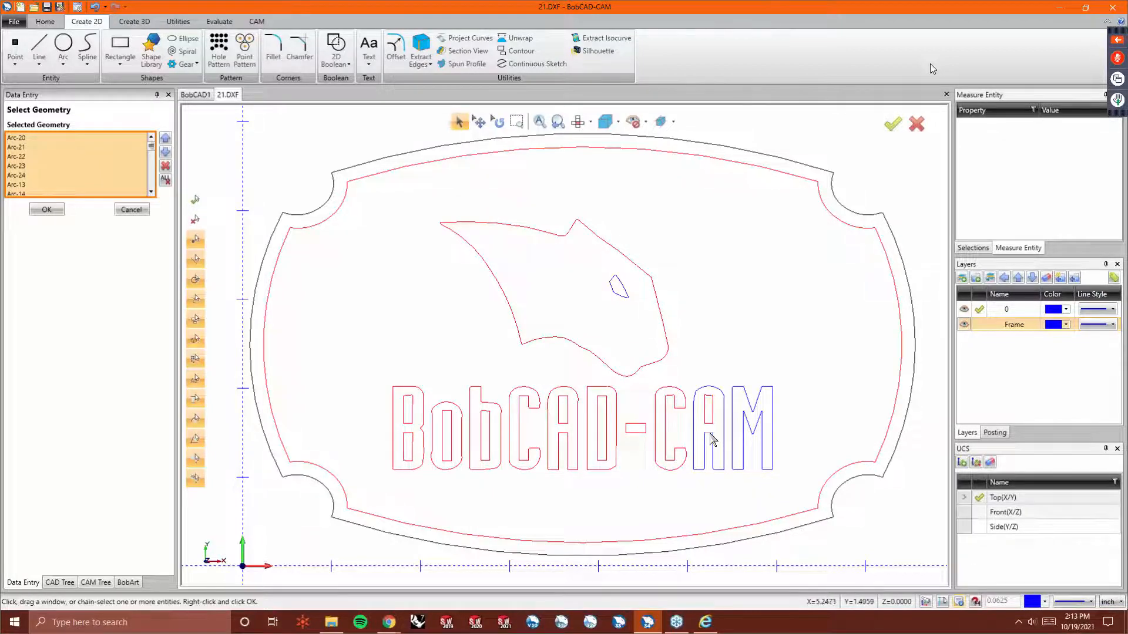
click(738, 438)
right_click(723, 305)
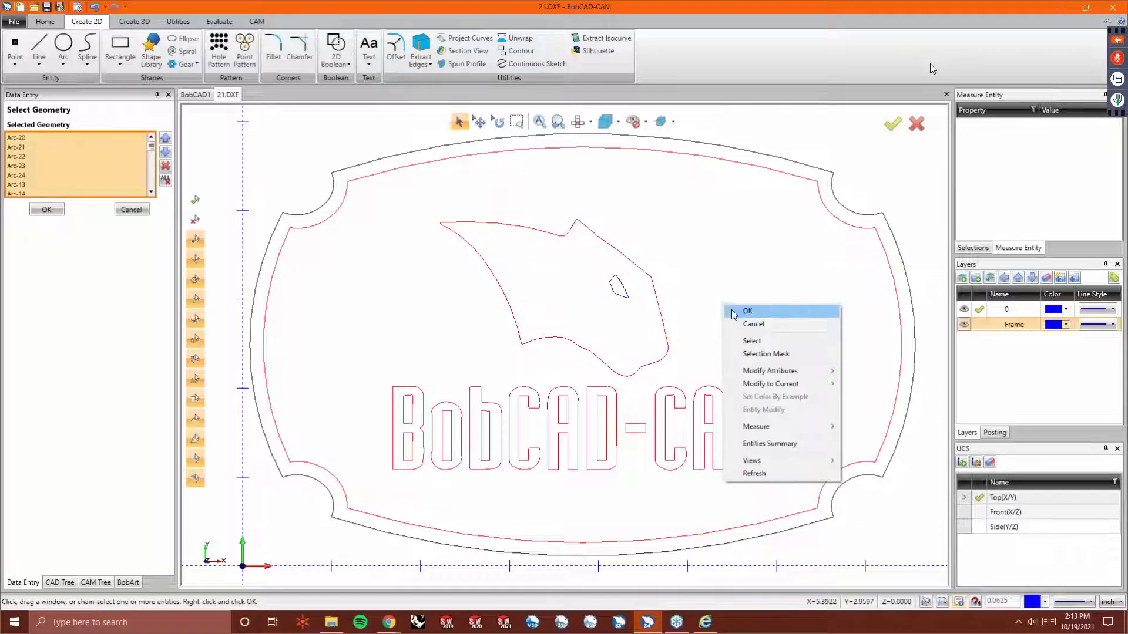
click(734, 313)
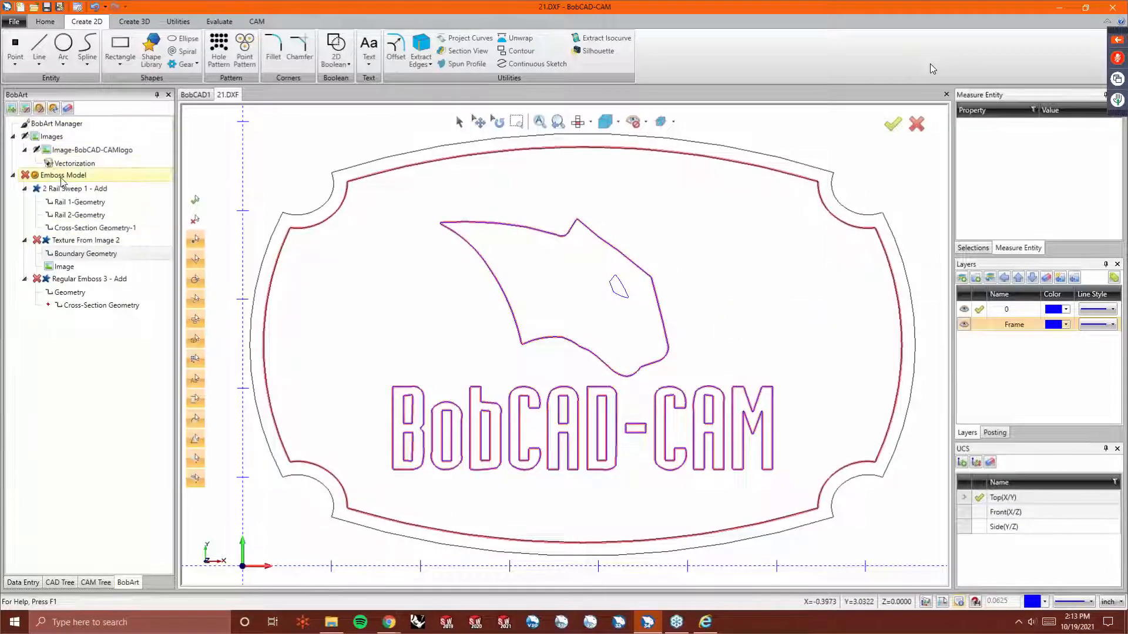
right_click(62, 179)
click(194, 183)
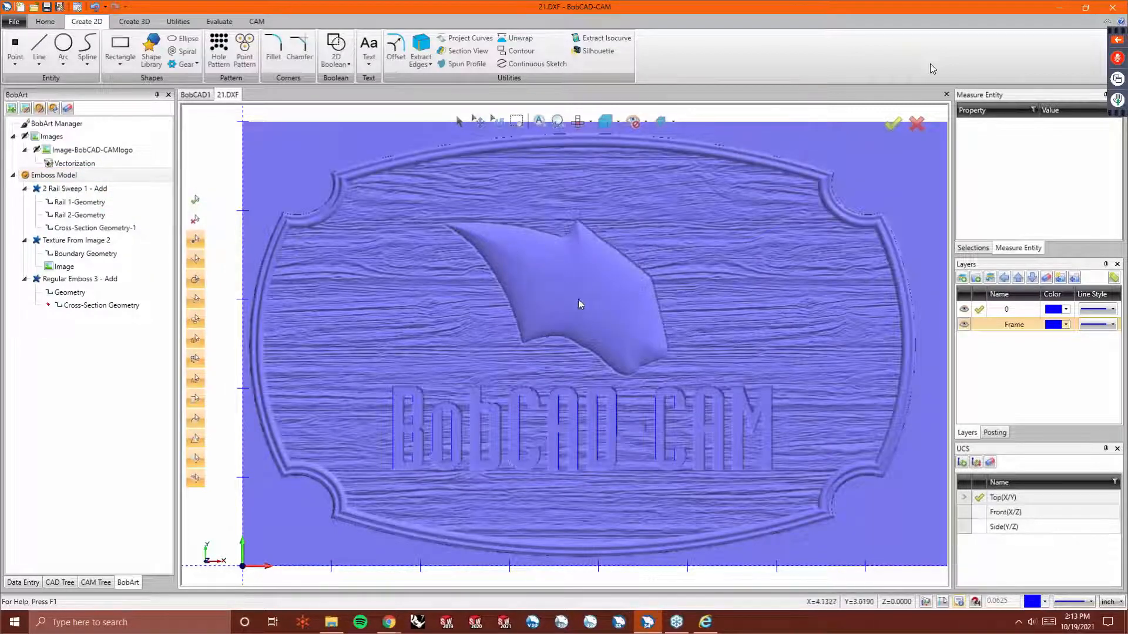
Set the major axis of the bobcat head emboss's convex ellipse to 0.25 and regenerate the emboss model.
click(80, 279)
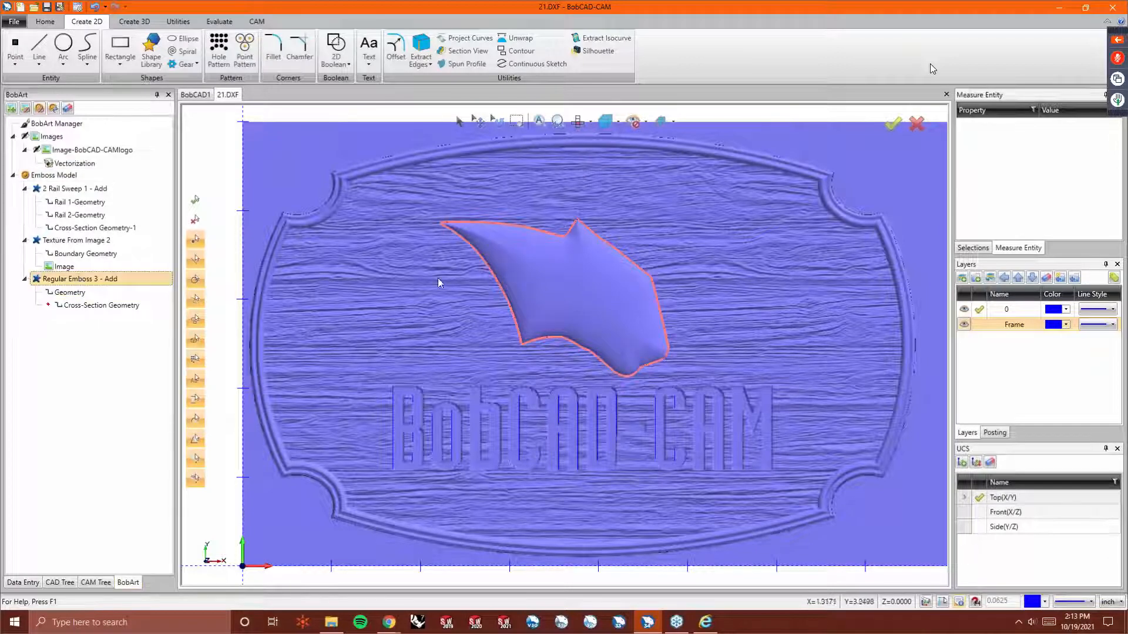
right_click(63, 278)
click(87, 292)
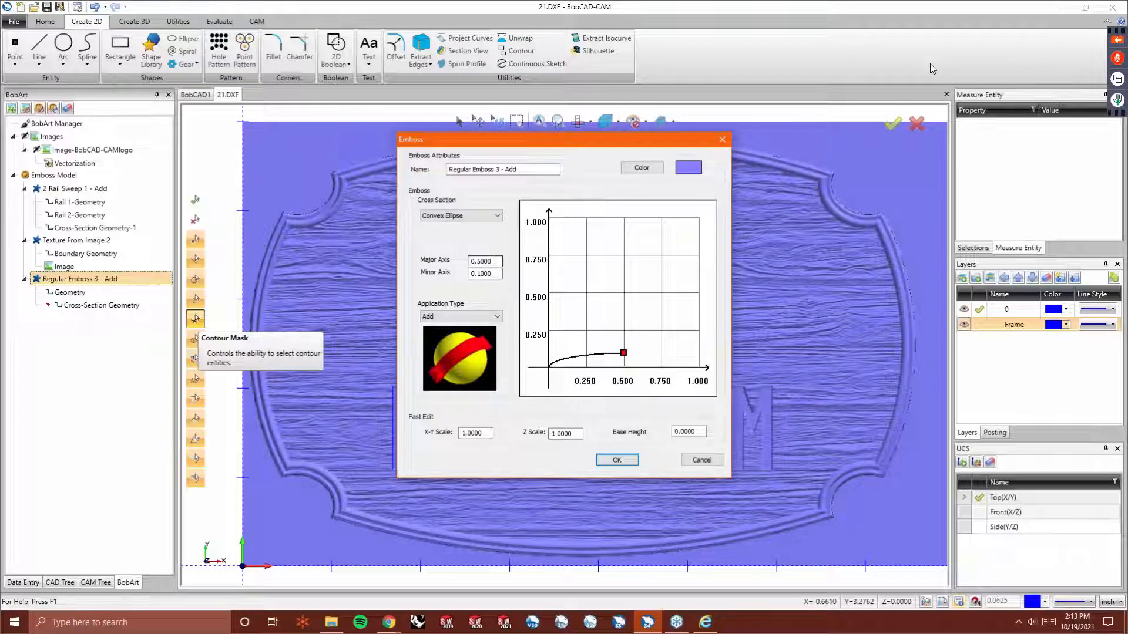
key(shift+Home)
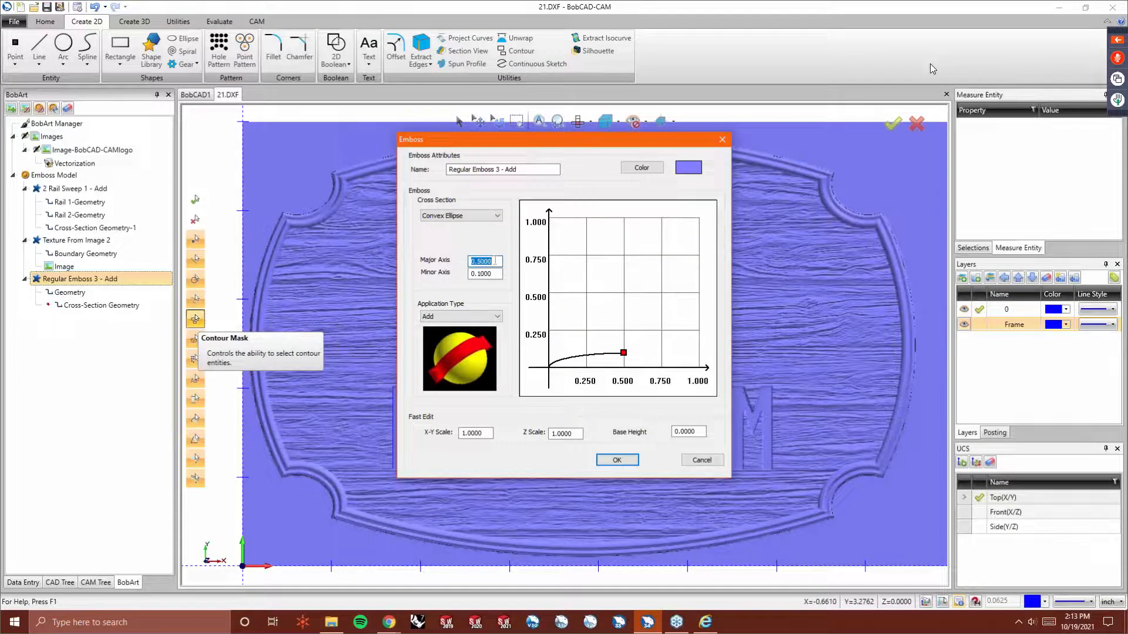
text(.25)
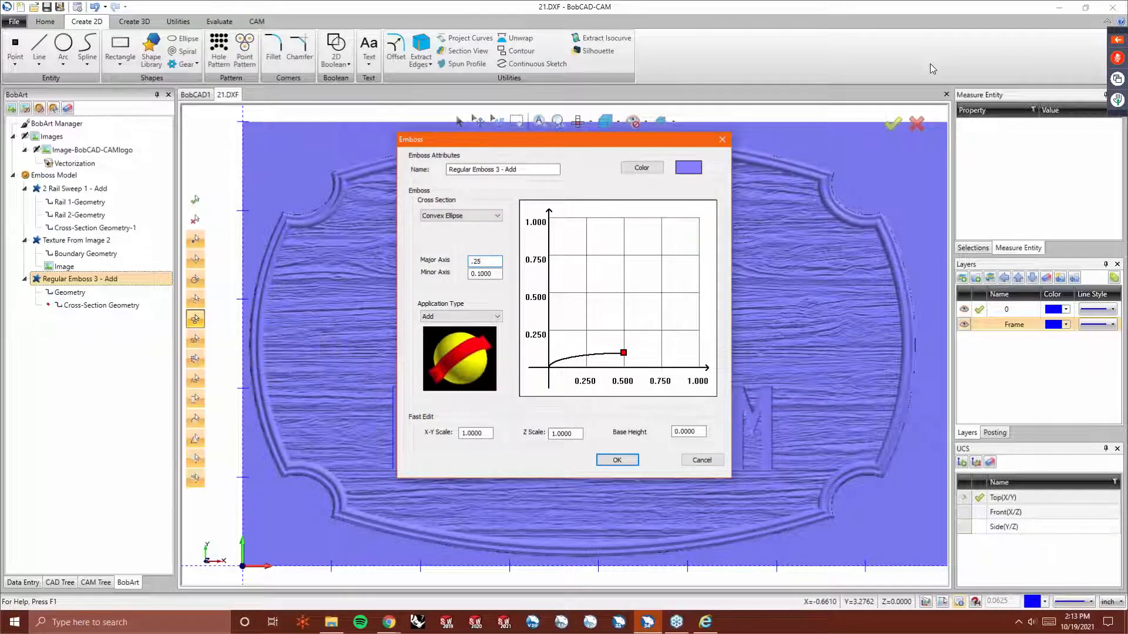
key(Tab)
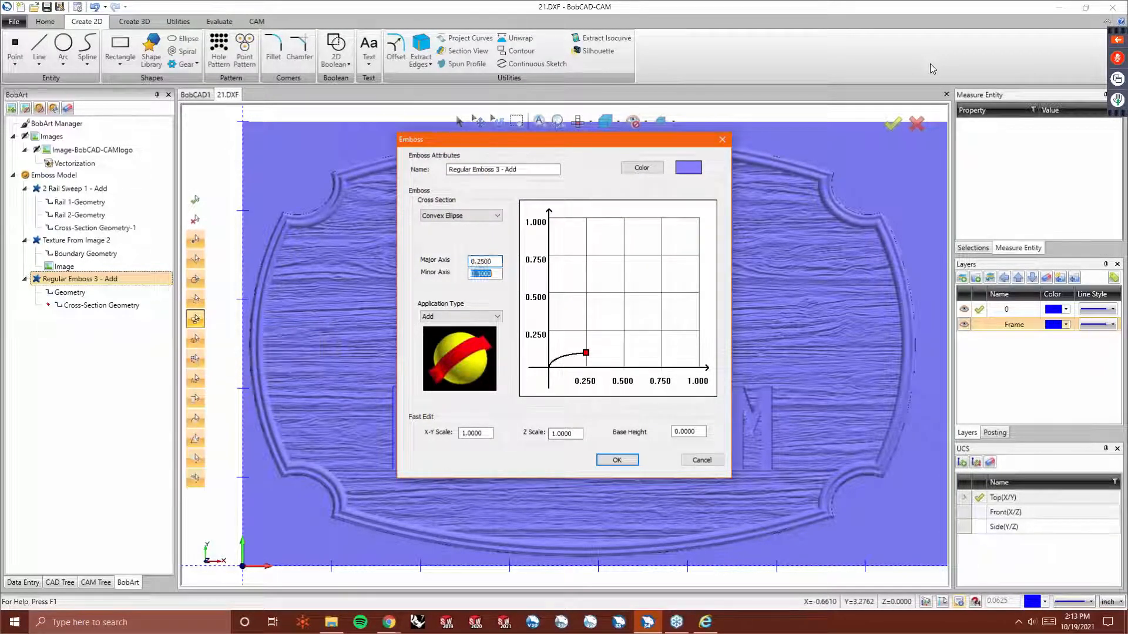
click(605, 459)
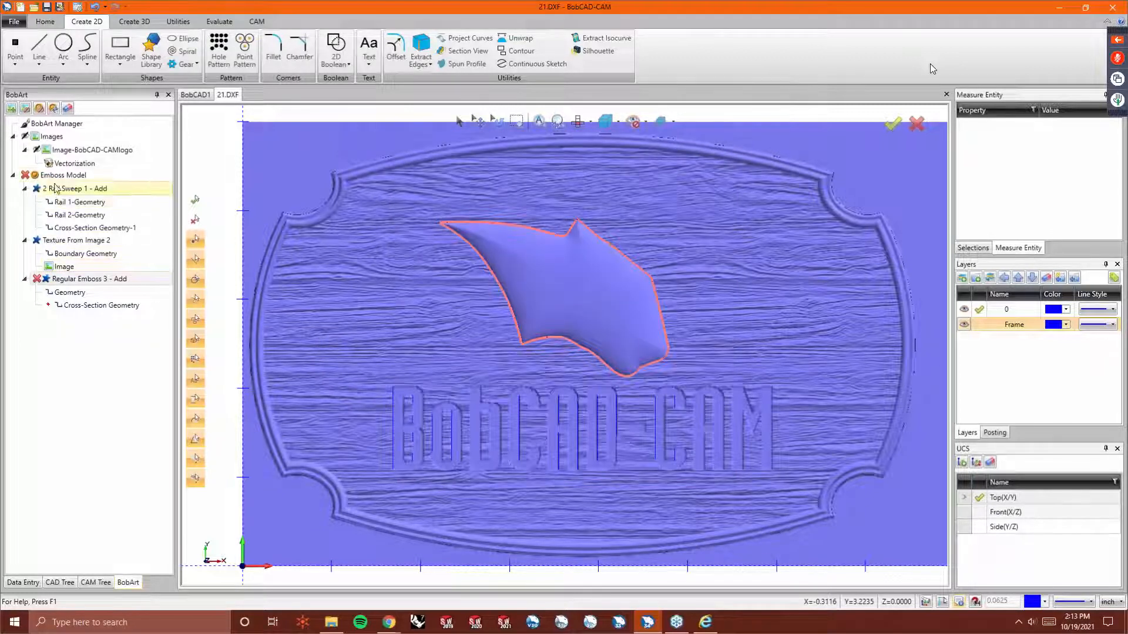
right_click(61, 175)
click(94, 183)
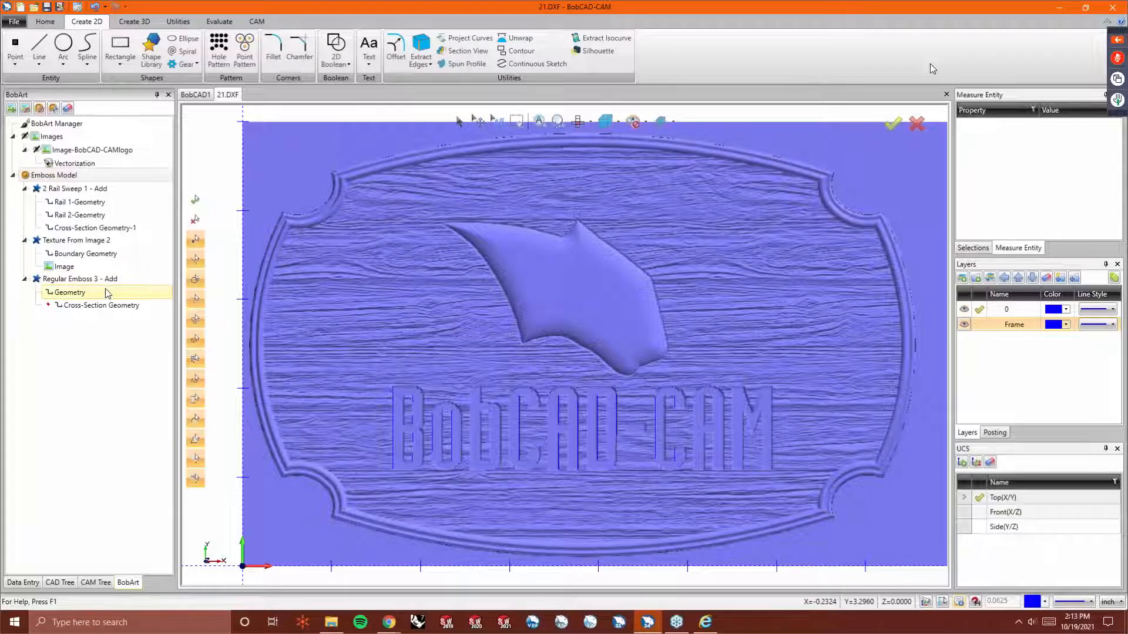
Add a regular emboss to the emboss model with a Convex ARC cross section, radius 0.0625 and application type Subtract.
right_click(61, 175)
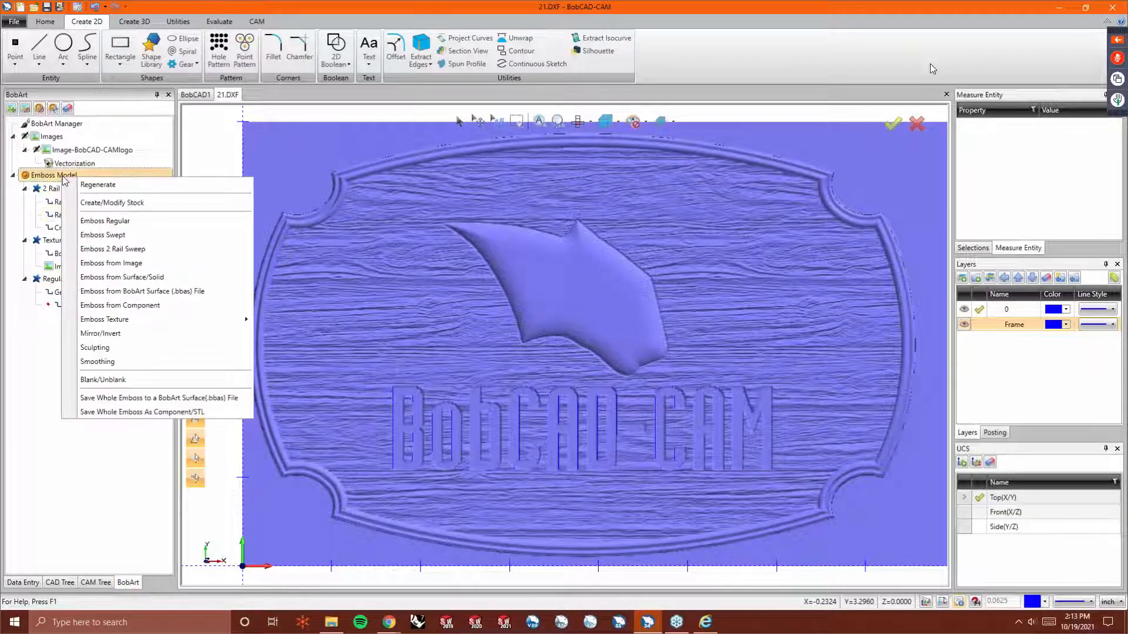
click(112, 221)
click(473, 316)
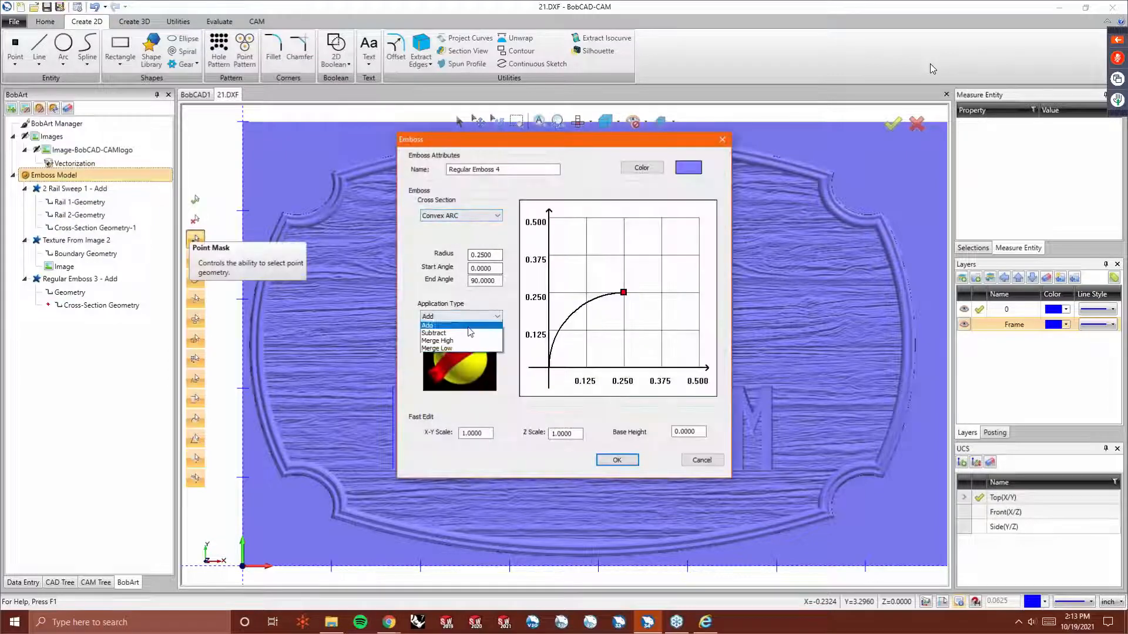
click(470, 333)
click(472, 216)
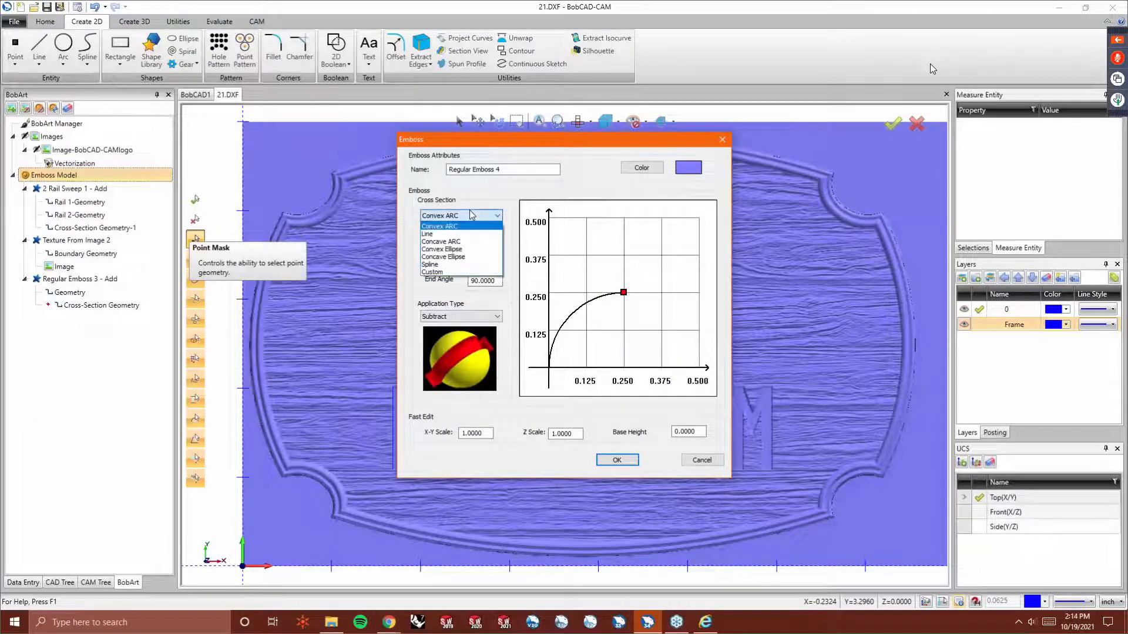
click(472, 215)
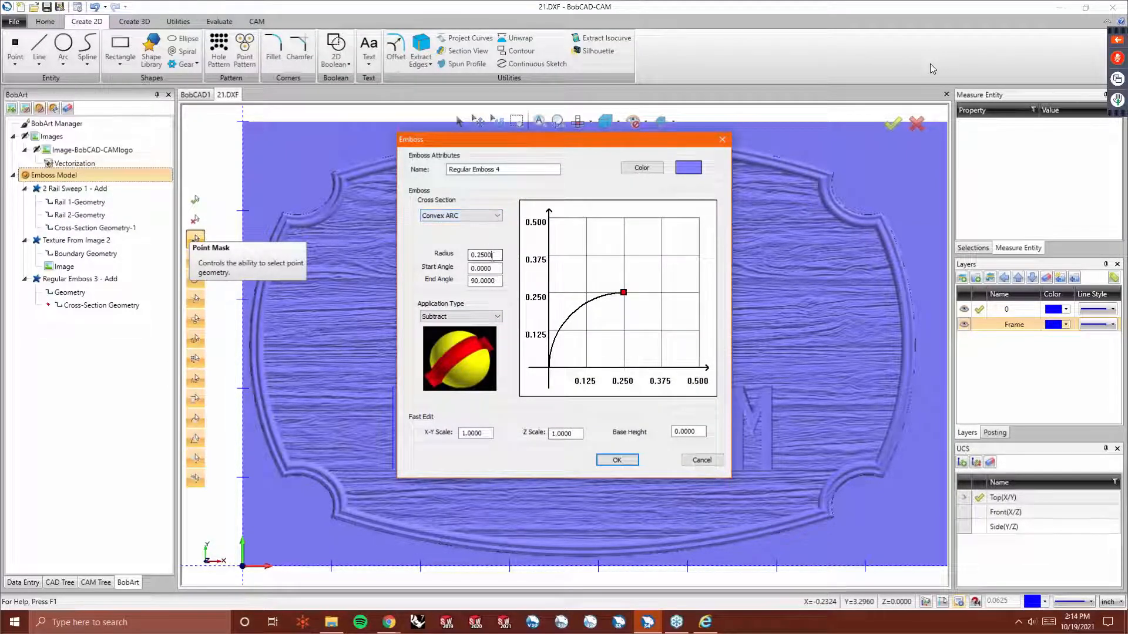
double_click(487, 255)
text(.062)
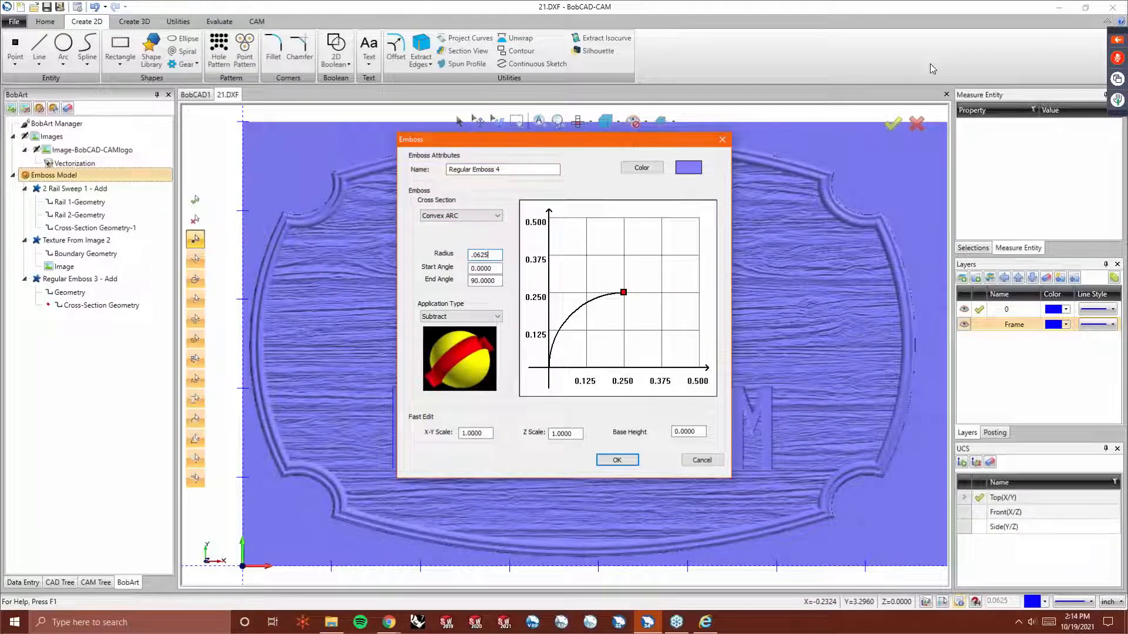
key(Return)
Assign the bobcat's eye outline as the geometry of the subtracting emboss and regenerate the emboss model.
right_click(82, 332)
click(99, 339)
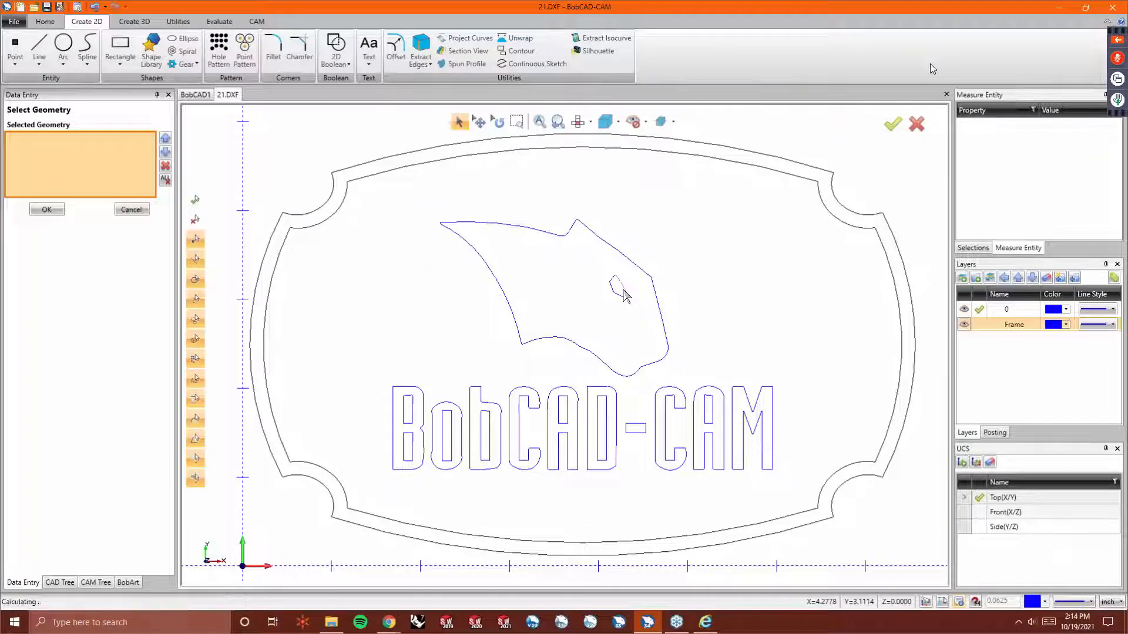
click(615, 282)
right_click(457, 250)
click(473, 256)
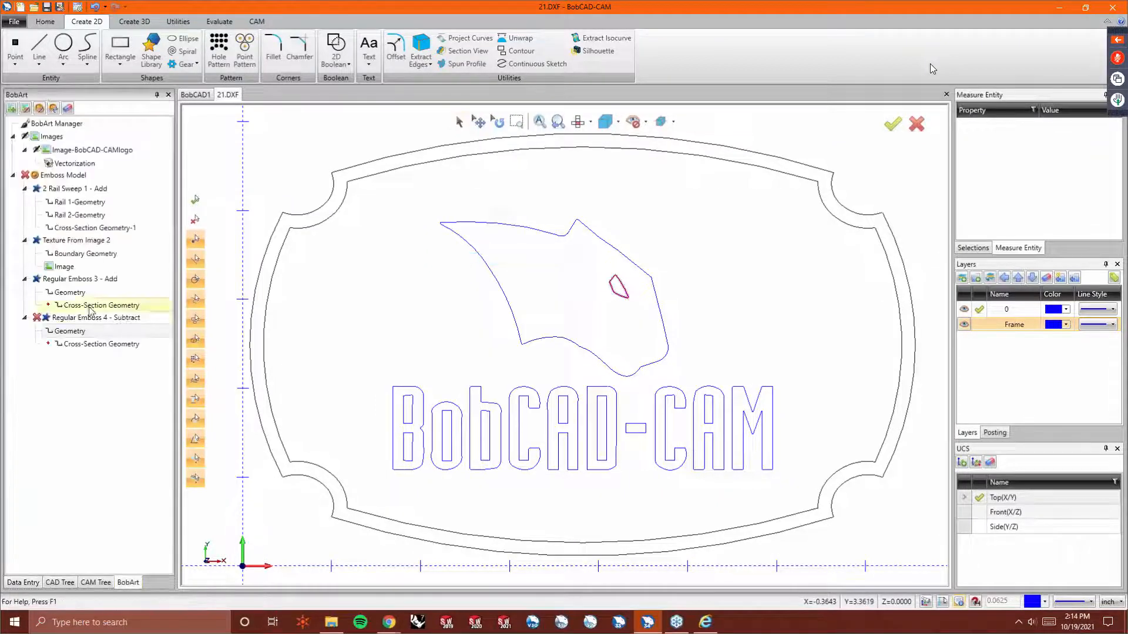
right_click(59, 175)
click(76, 189)
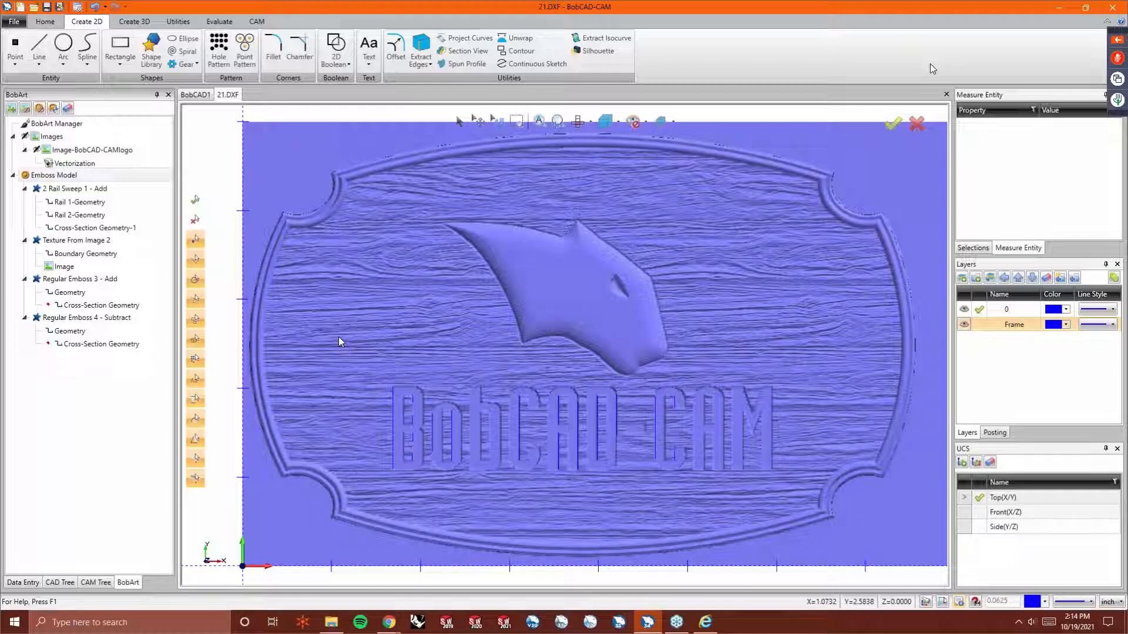
Remove all BobCAD-CAM lettering from the texture's boundary geometry, accept the selection and regenerate the emboss model.
scroll(505, 412, down, 2)
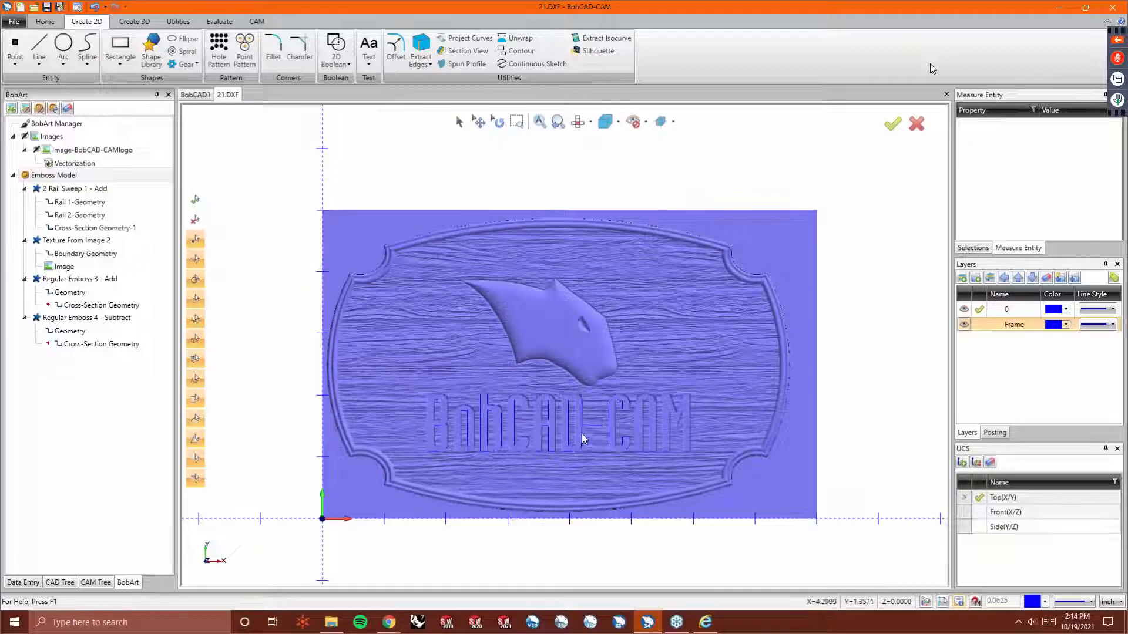
click(68, 256)
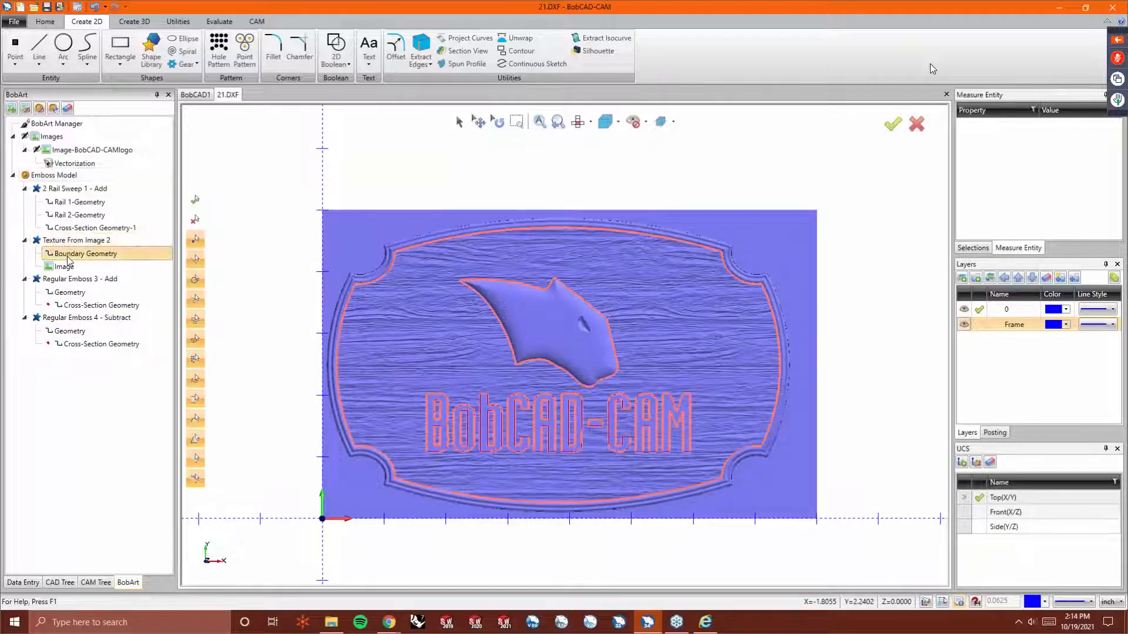
scroll(516, 443, up, 2)
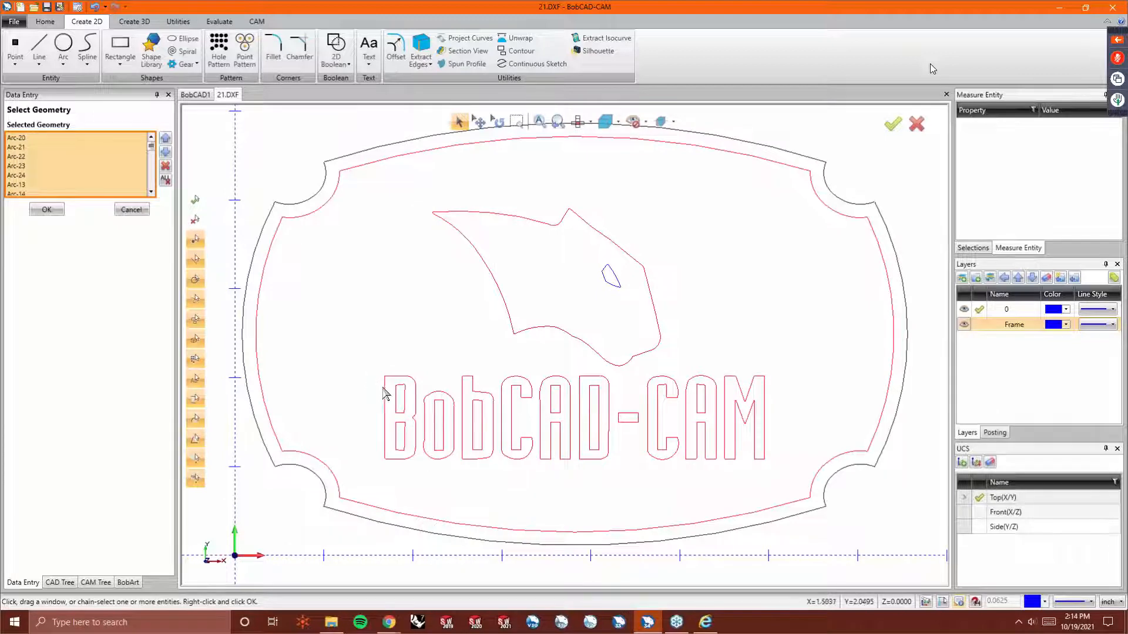
drag(367, 370, 797, 477)
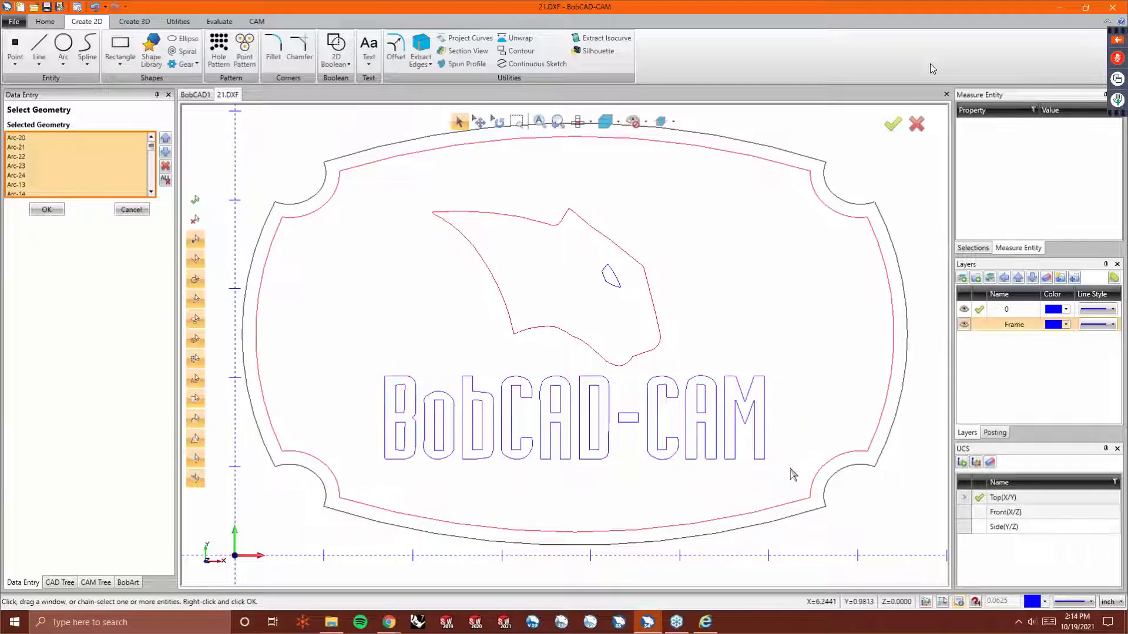
right_click(713, 286)
click(723, 288)
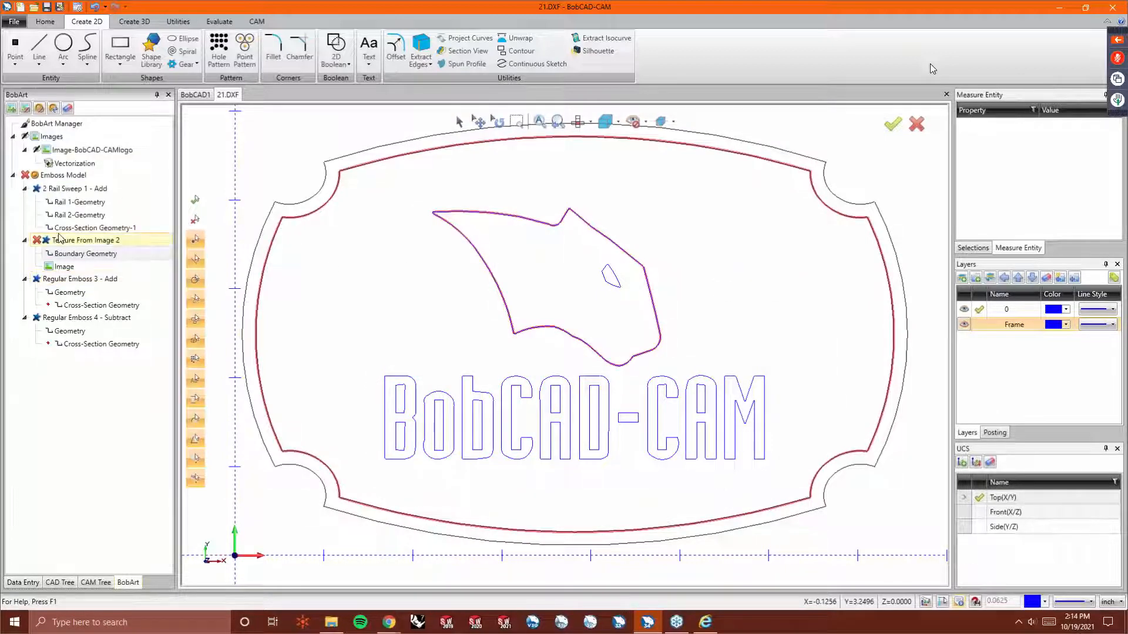
right_click(64, 175)
click(77, 184)
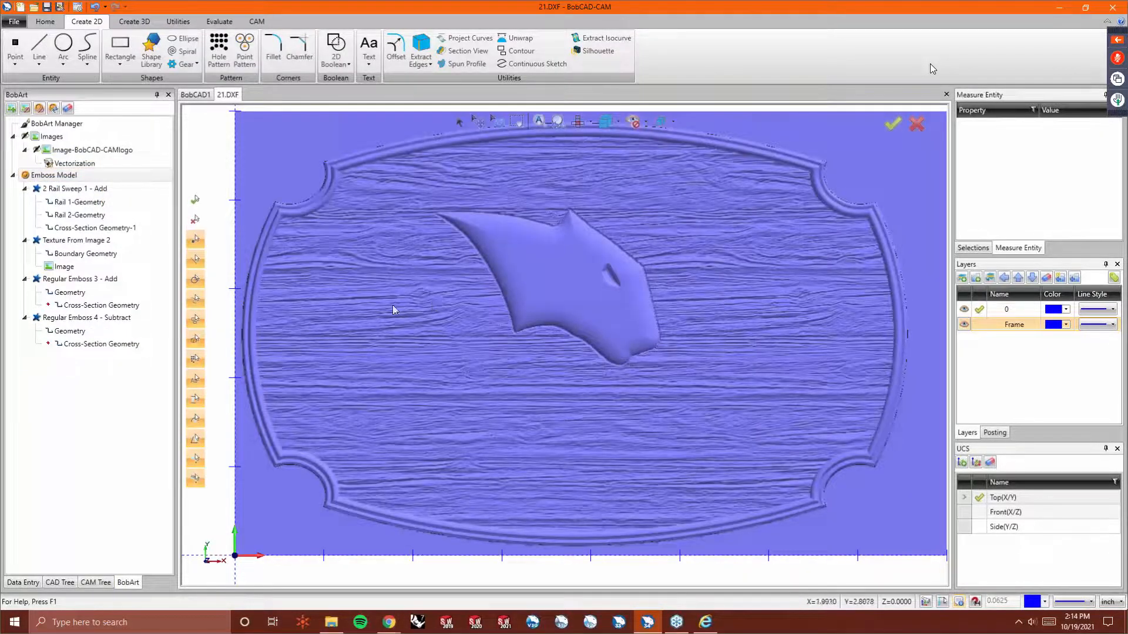
Enable removal of the non-emboss area in the emboss model's stock parameters.
scroll(677, 263, down, 3)
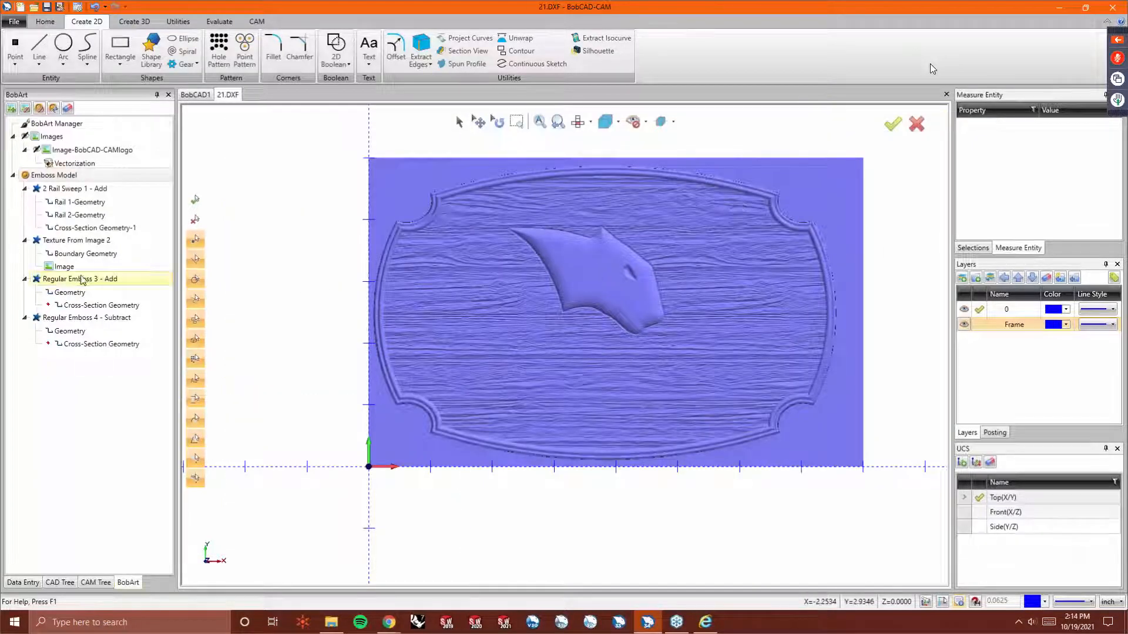
right_click(55, 177)
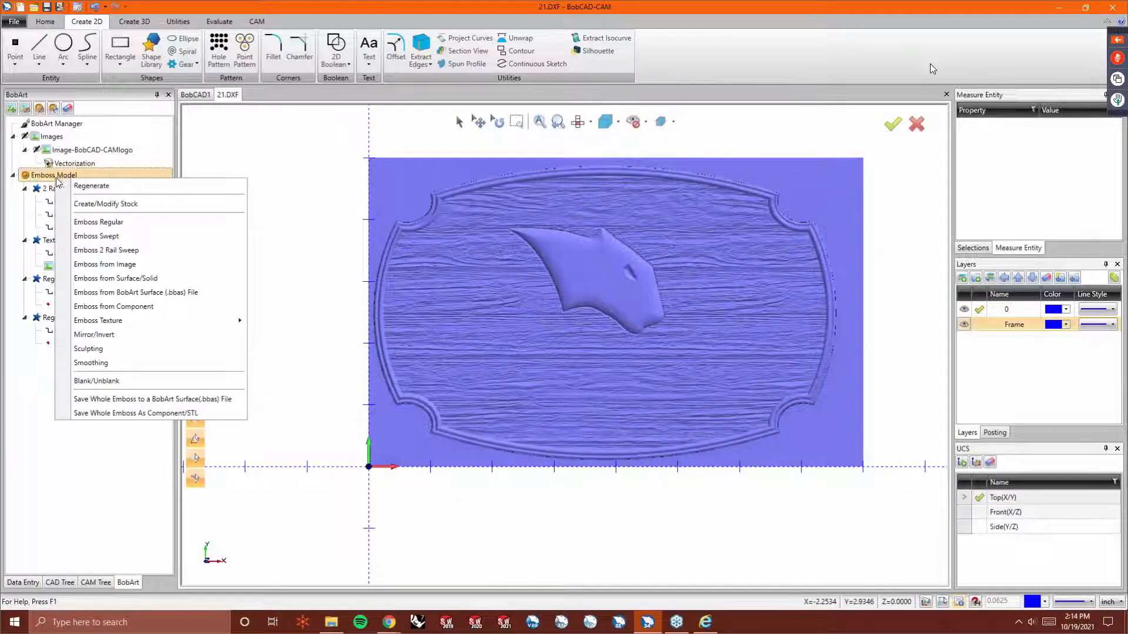
click(92, 204)
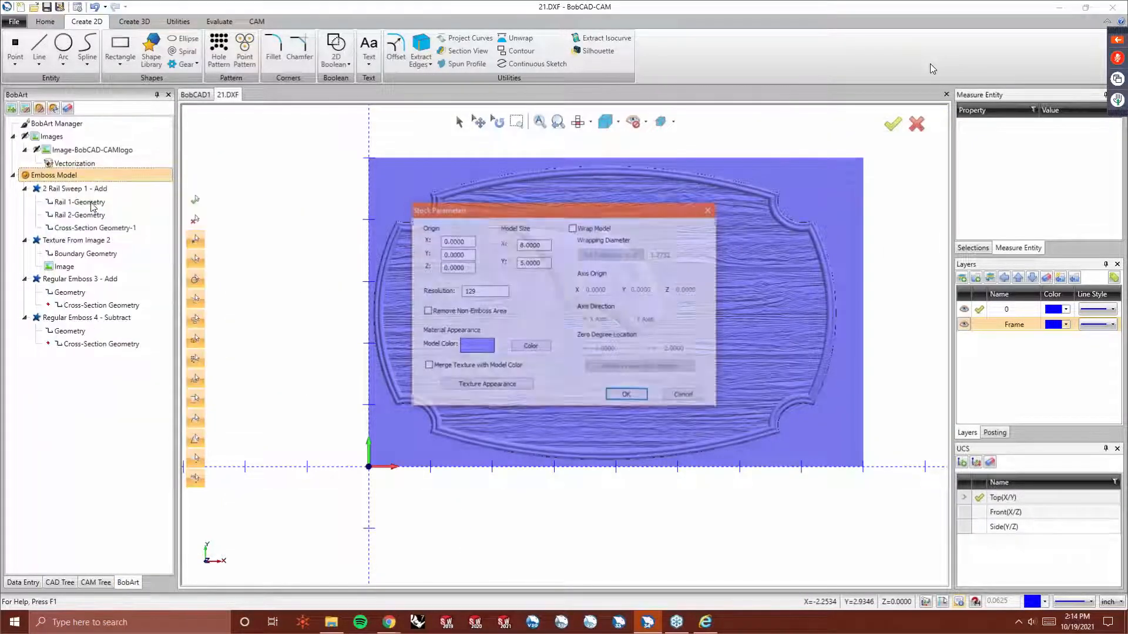
click(426, 312)
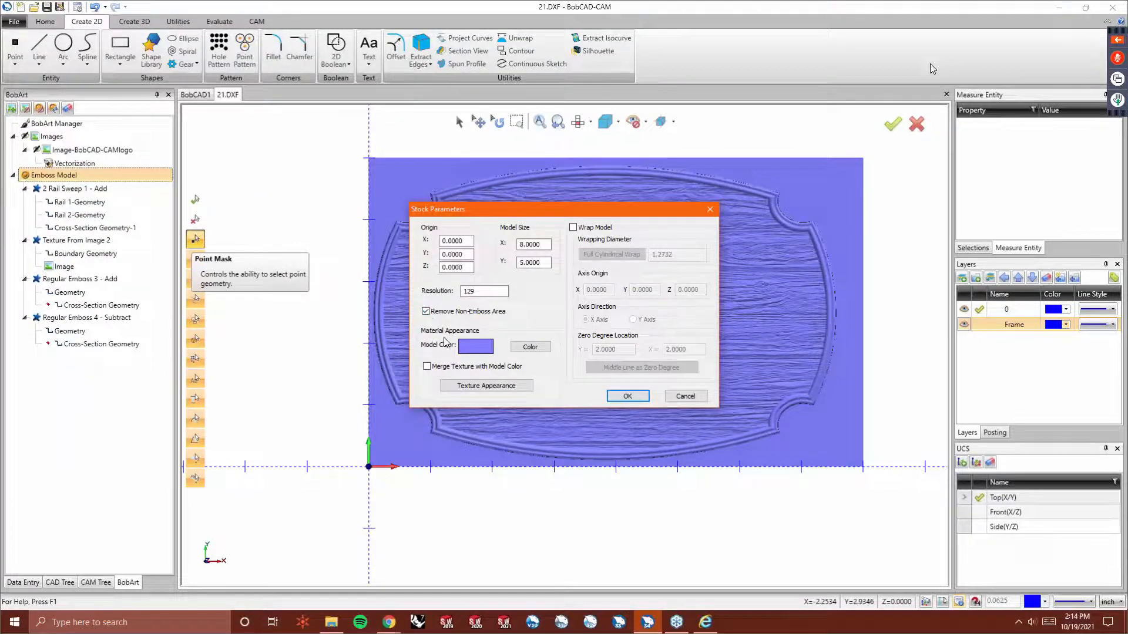
click(629, 397)
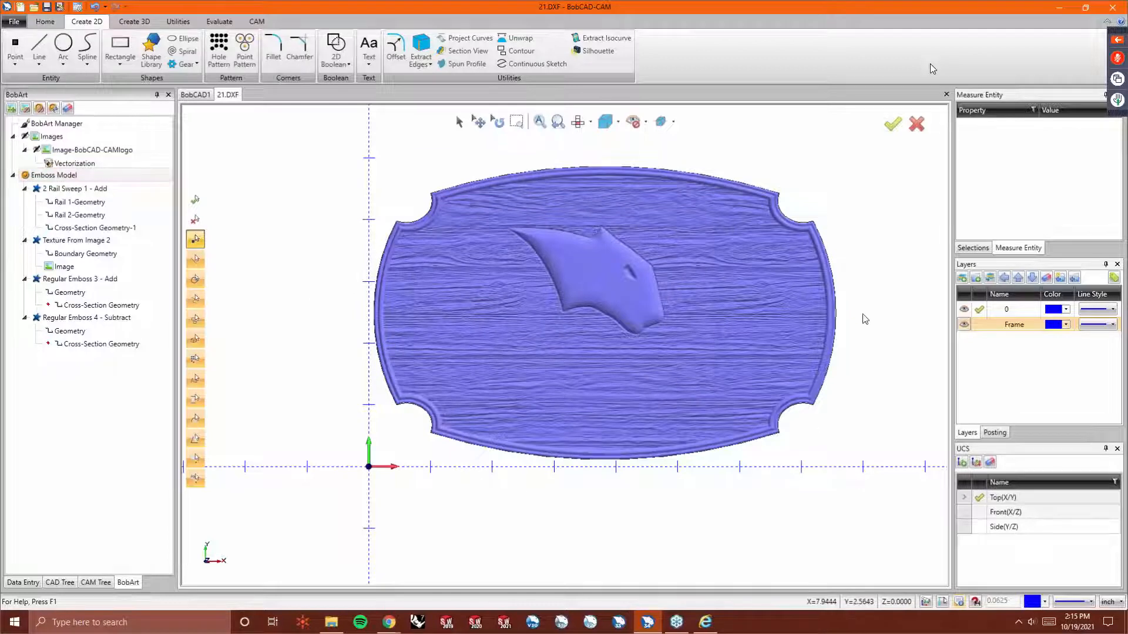
Create a new milling job for the BC_3x_Mill machine and calculate rectangular stock from the geometry in the graphics area.
click(96, 582)
right_click(97, 141)
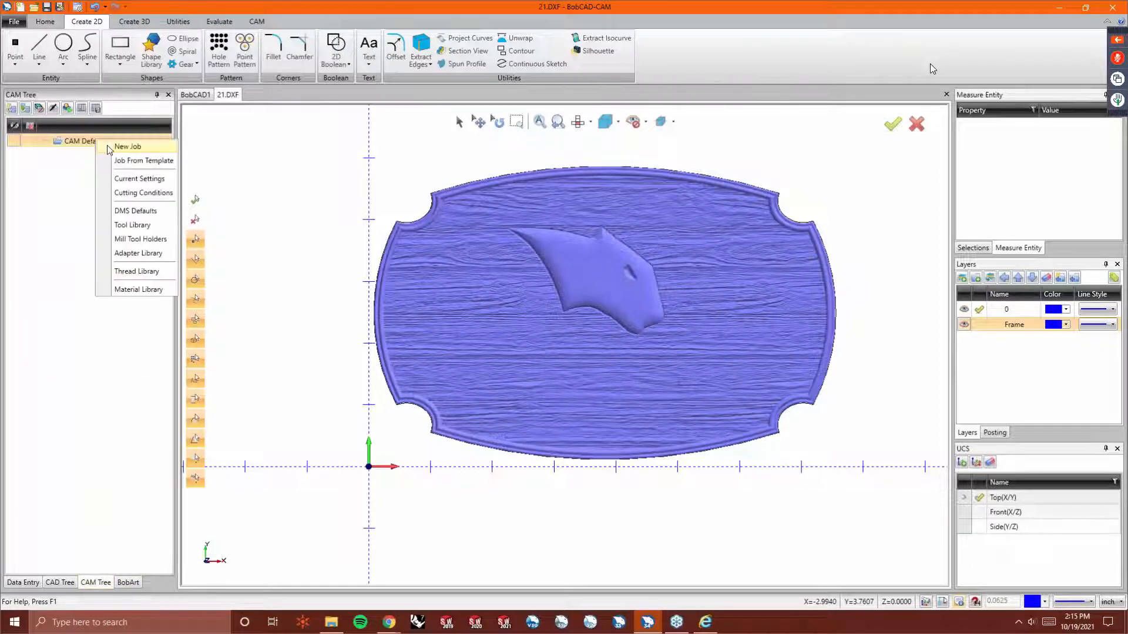
click(126, 147)
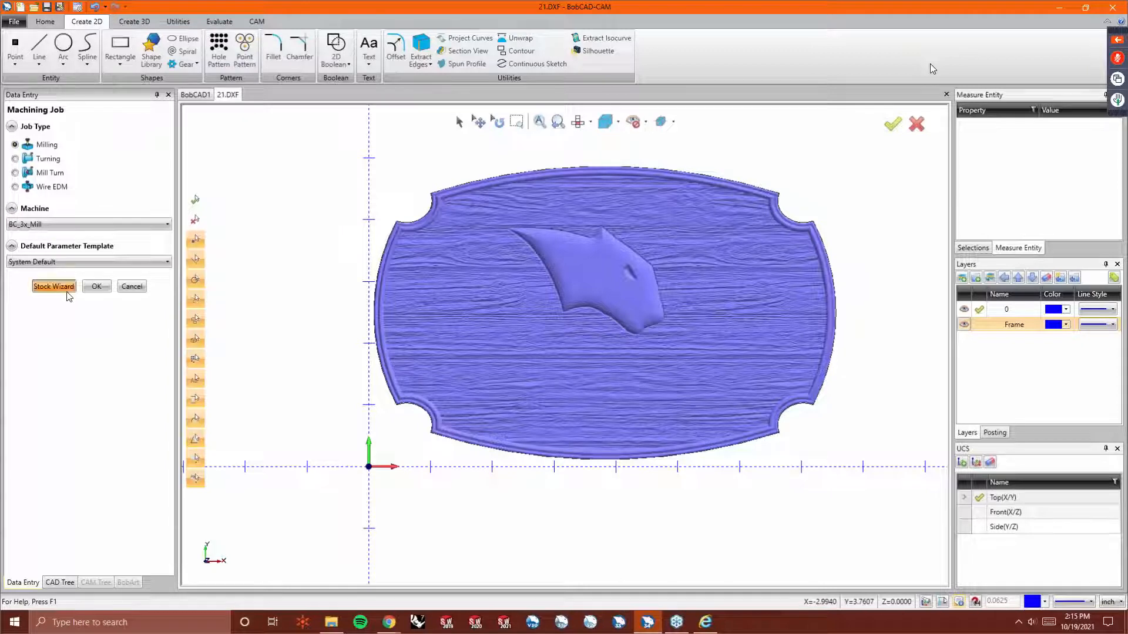
click(53, 287)
click(68, 220)
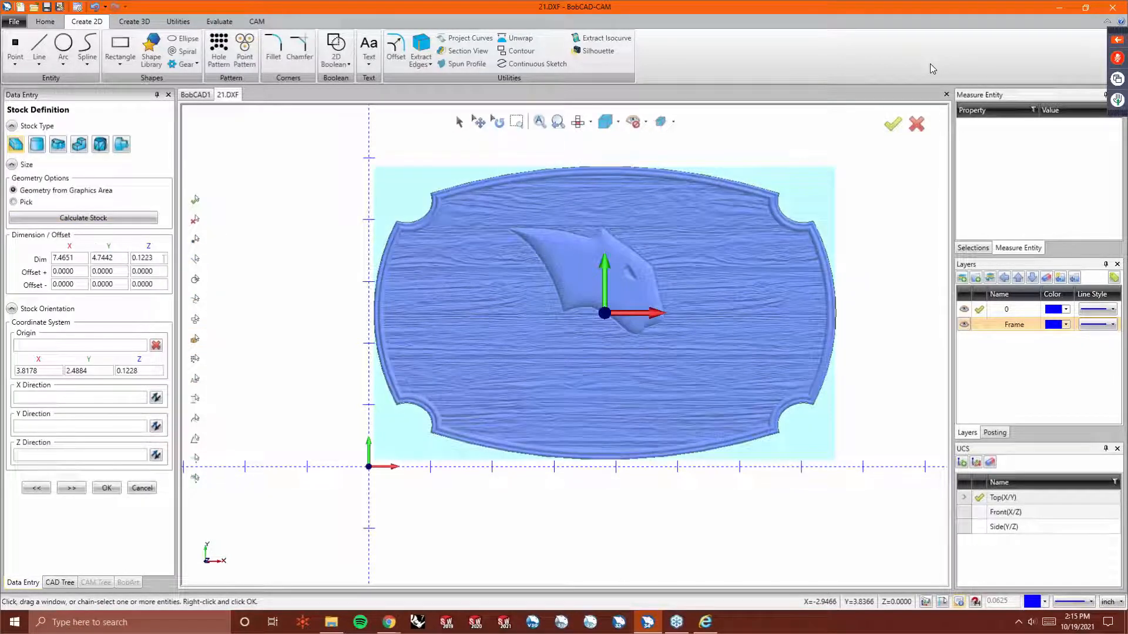
Set the stock's Z dimension to 0.5 and its origin Z to 0.150, and proceed to the machine setup.
click(163, 258)
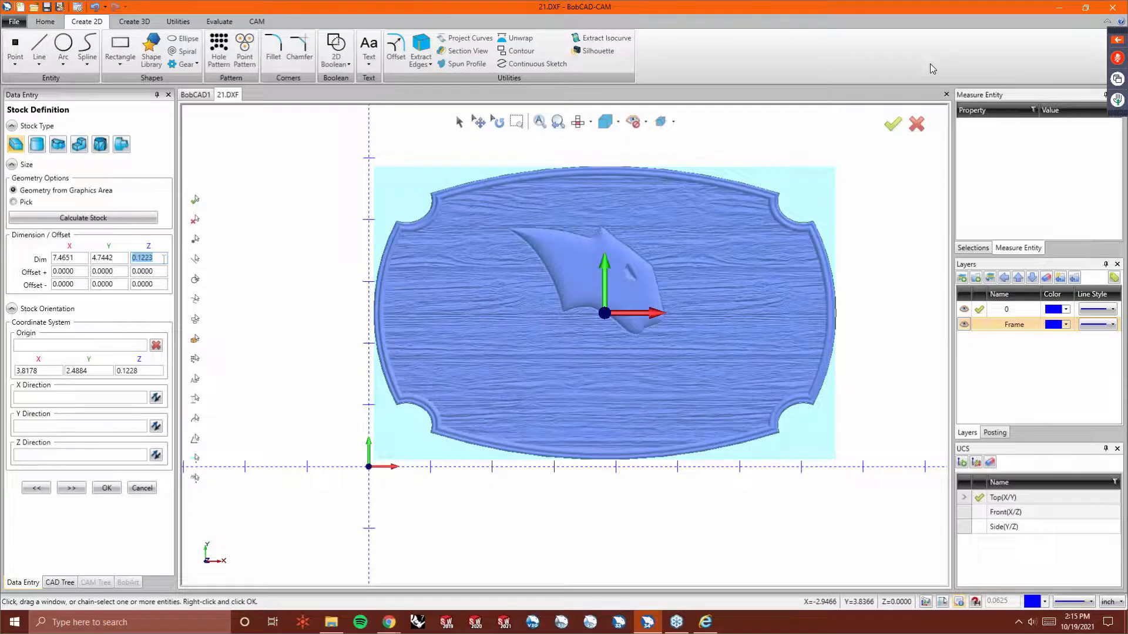
key(BackSpace)
text(.5)
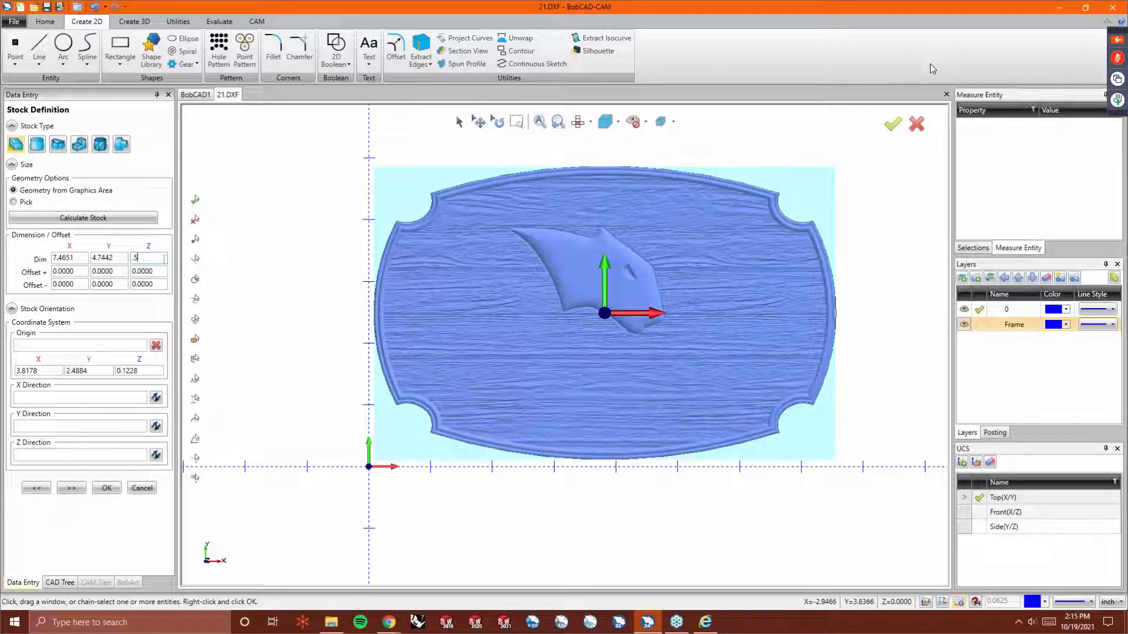
key(Tab)
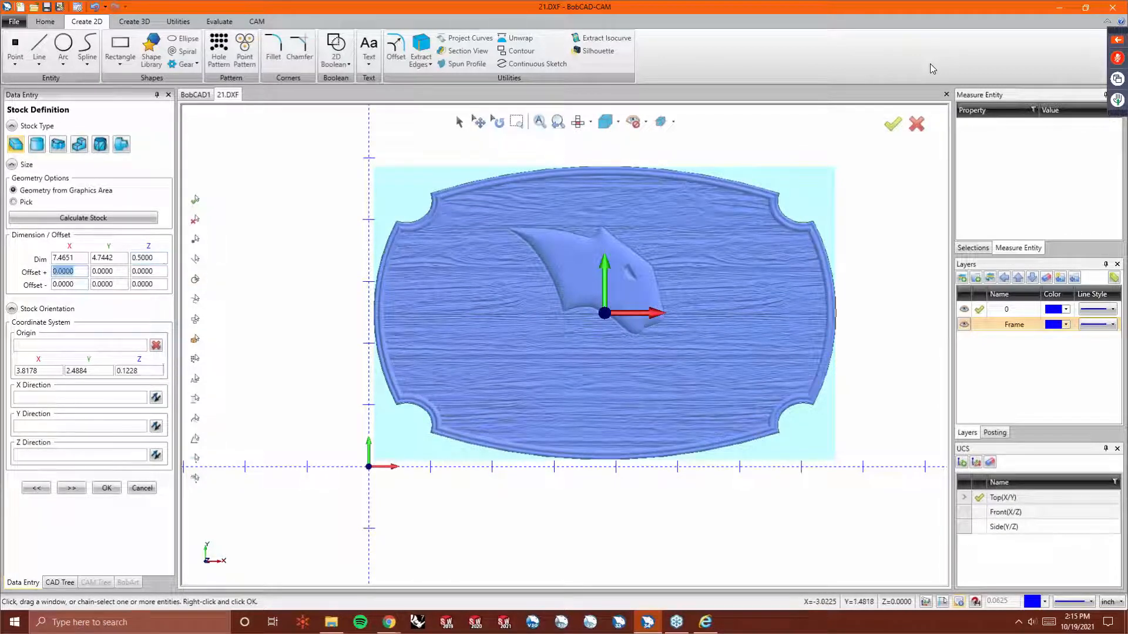
click(159, 371)
key(BackSpace)
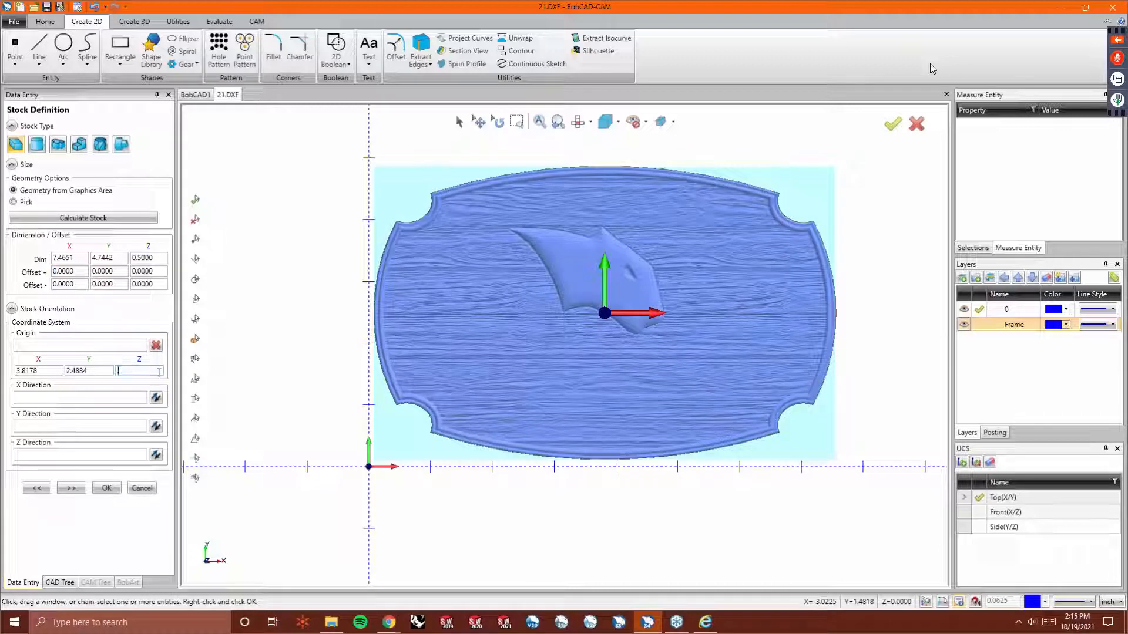
text(.1)
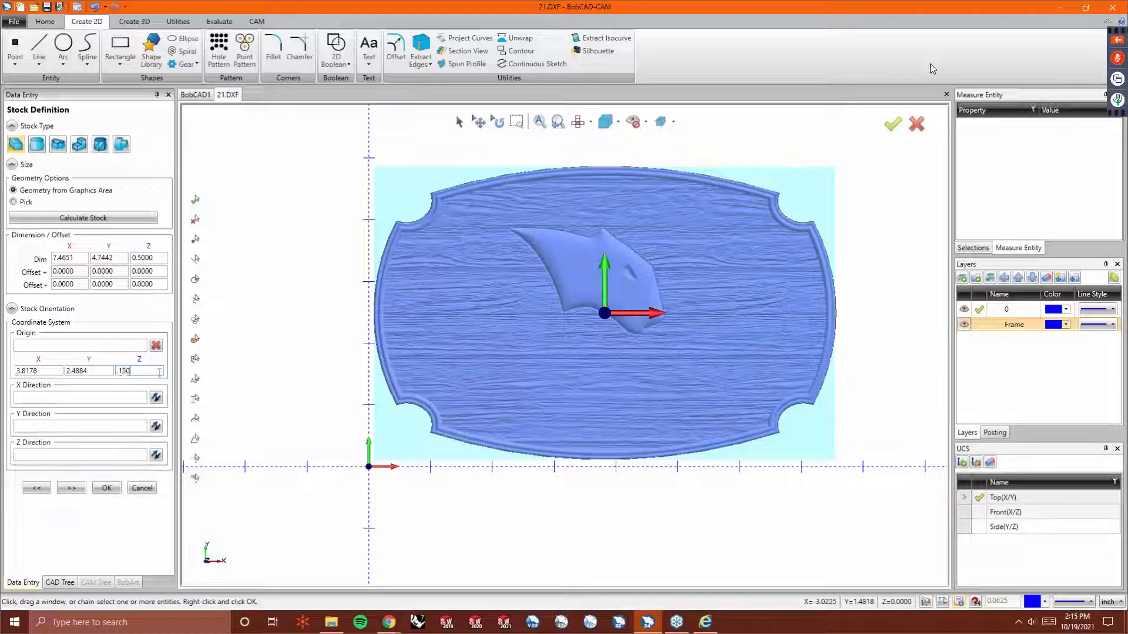
text(50)
key(Tab)
click(73, 488)
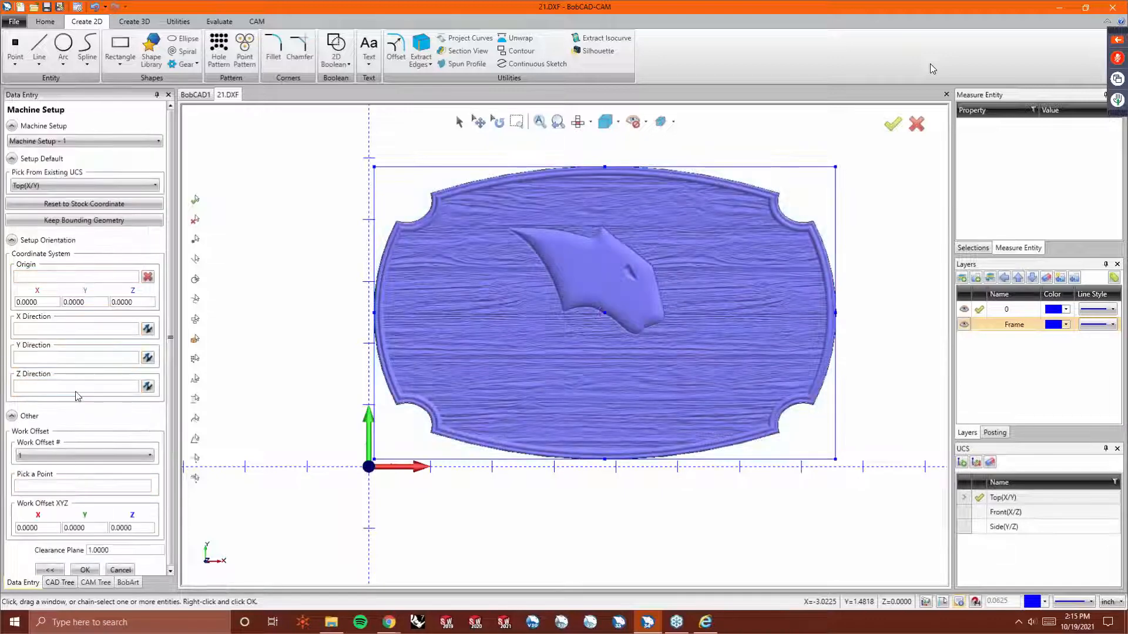
Place the origin of Machine Setup - 1 on the lower-left corner of the stock's top and finish the job definition.
click(74, 284)
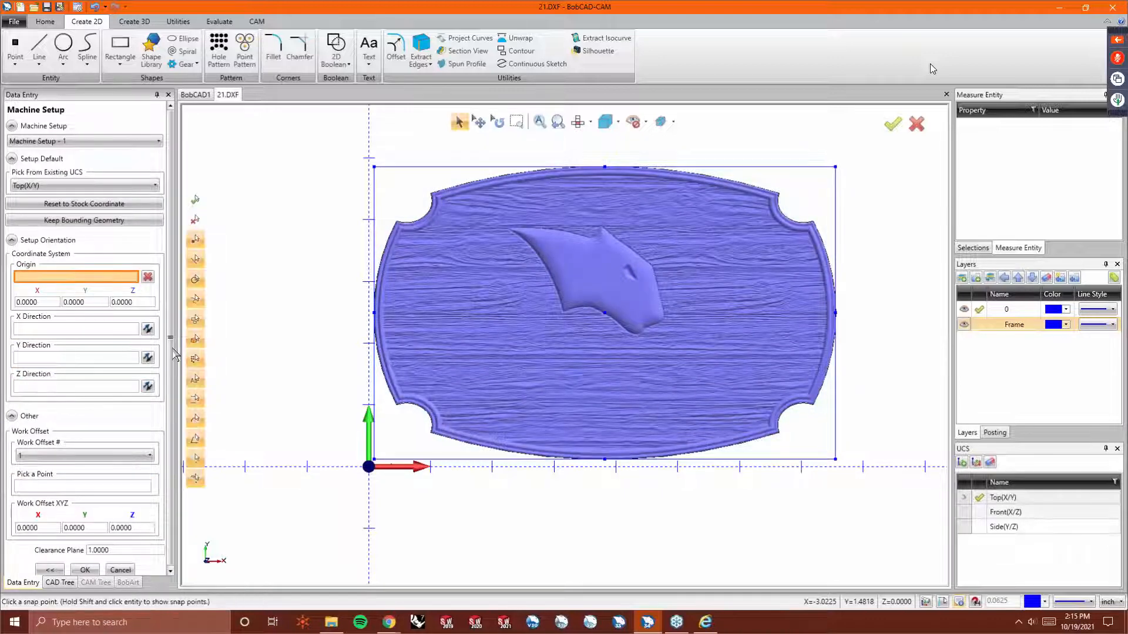
click(374, 459)
scroll(114, 564, down, 1)
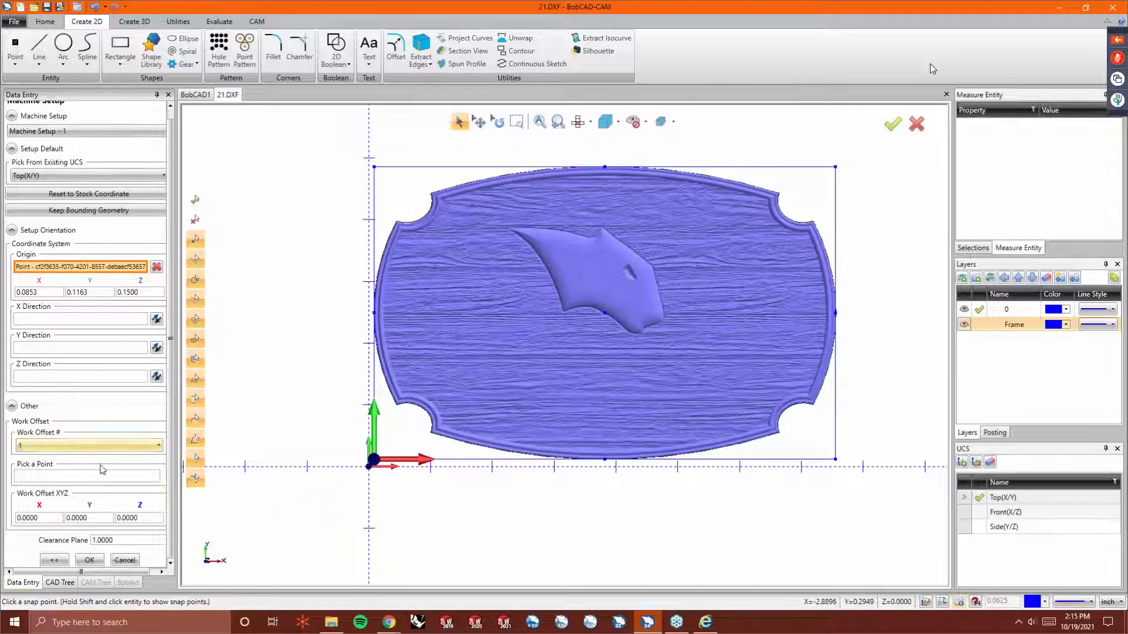
click(89, 560)
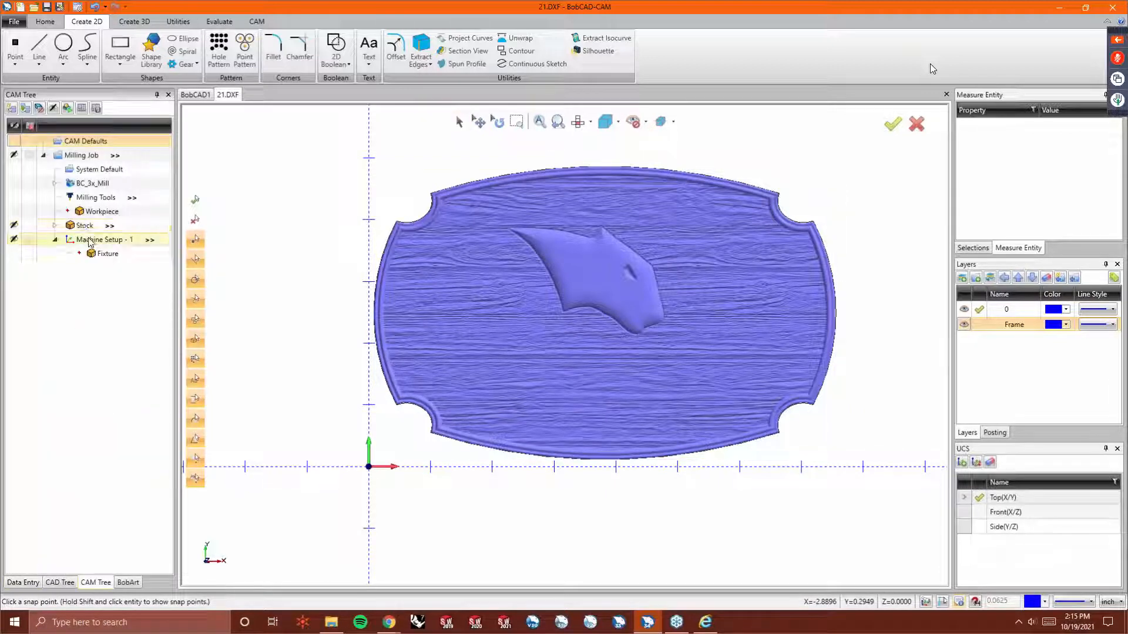
Add a Mill 3 Axis feature to Machine Setup - 1 and assign the whole emboss model as its geometry.
right_click(89, 240)
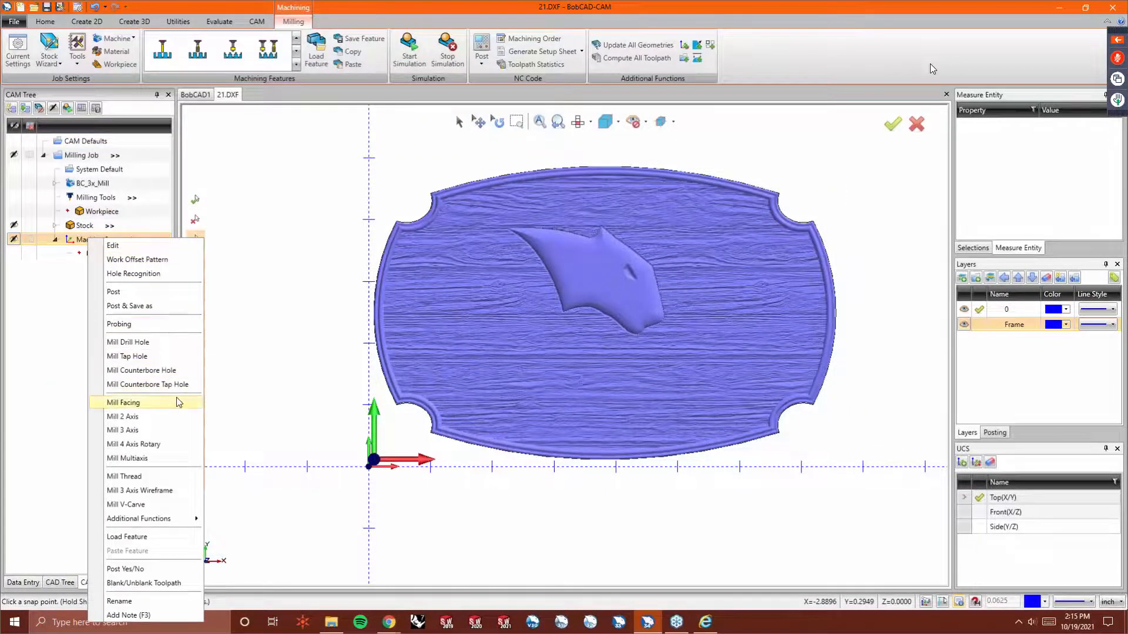
click(164, 431)
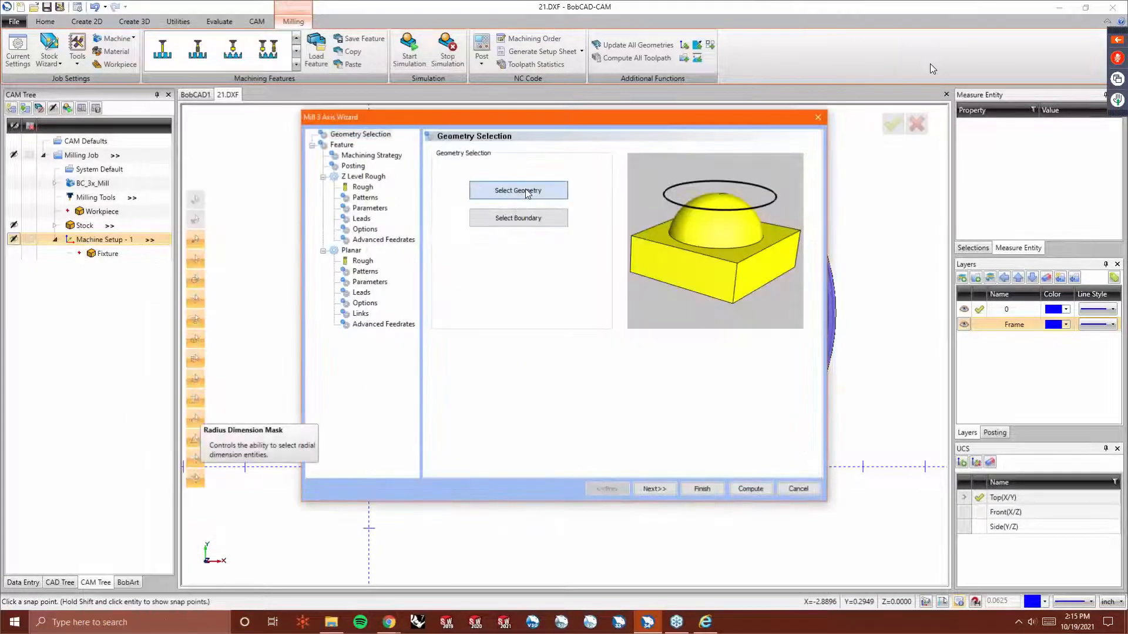
click(525, 188)
click(491, 332)
right_click(248, 227)
click(263, 234)
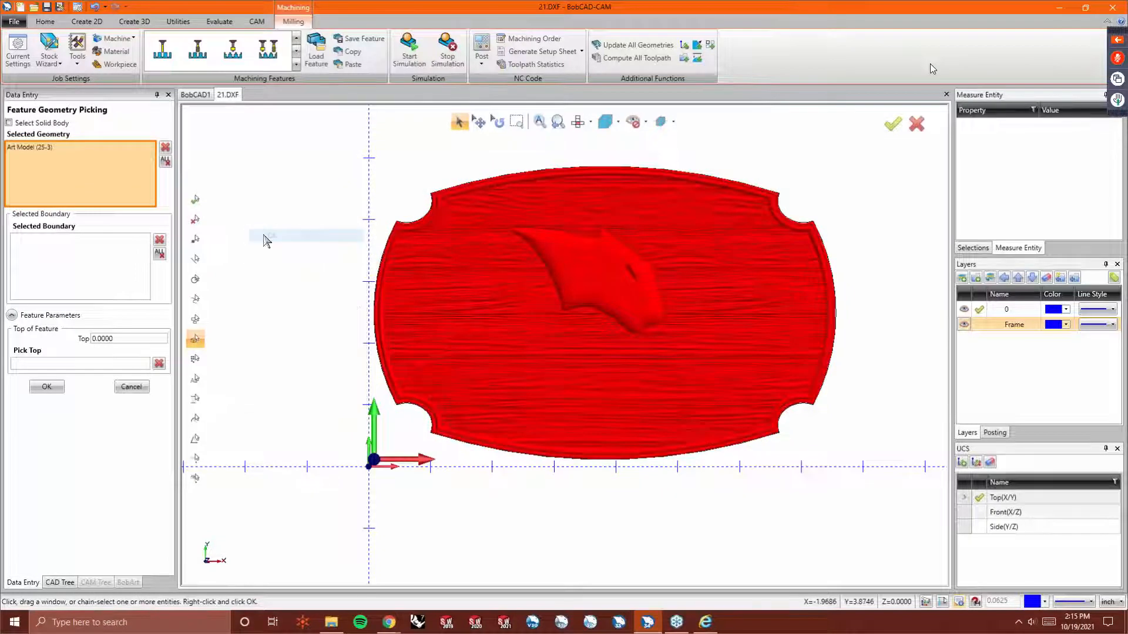
Choose Planar as the machining strategy of the 3 axis feature and proceed to its rough tool settings.
click(654, 487)
click(655, 487)
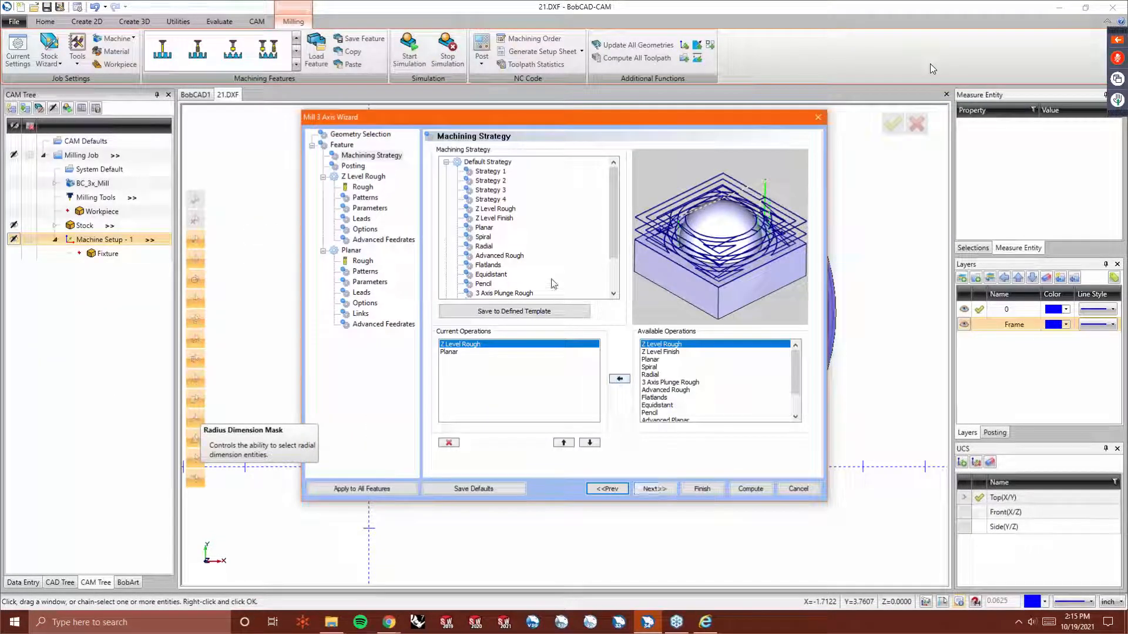
click(490, 227)
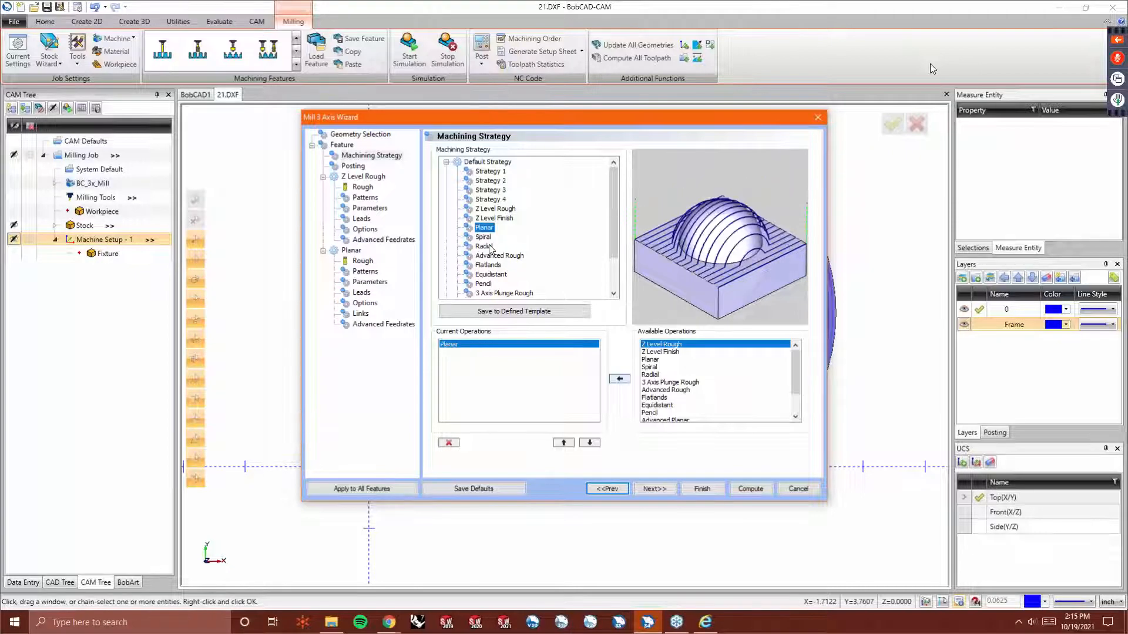
click(654, 490)
click(653, 490)
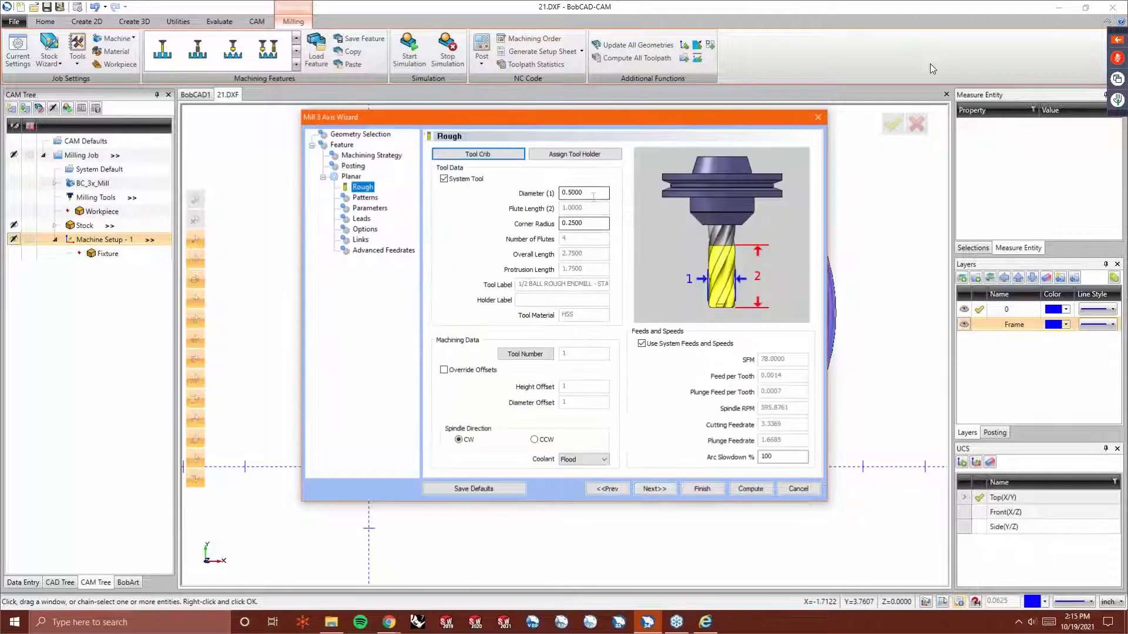
Set the planar operation's tool to a diameter of 0.125 with a corner radius of 0.0625.
double_click(593, 194)
text(.125)
key(Tab)
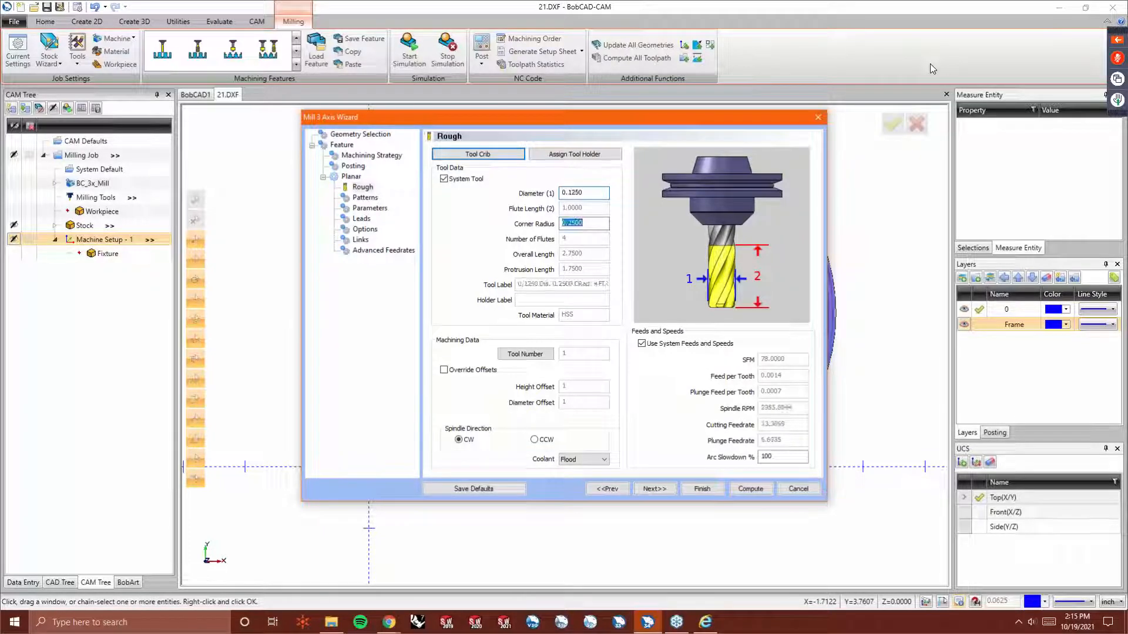
text(.0625)
key(Tab)
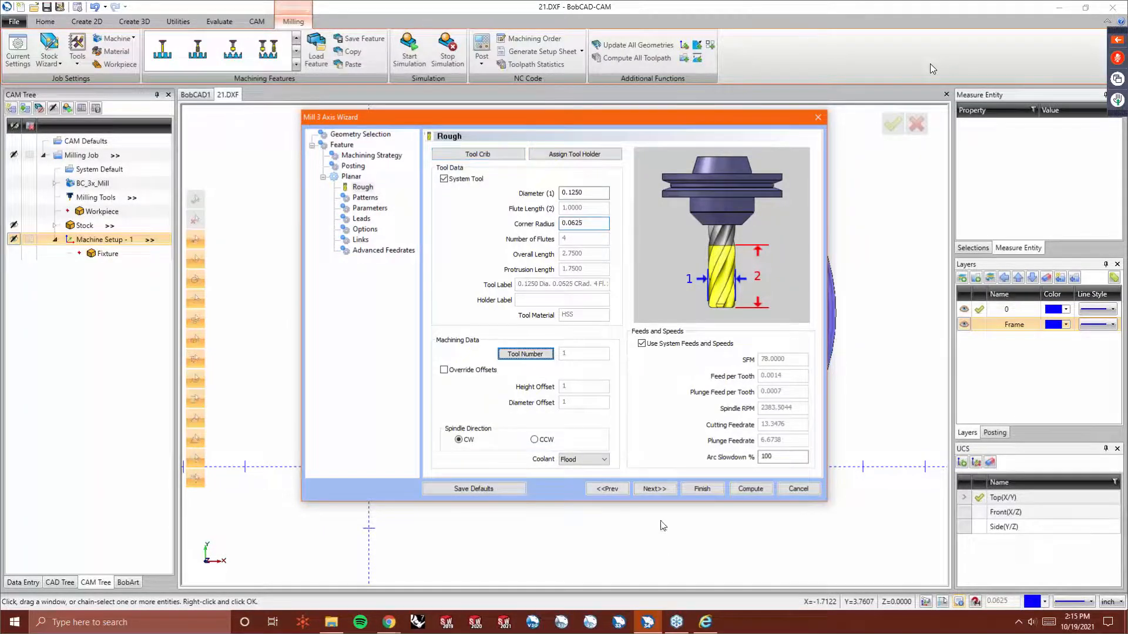
click(655, 488)
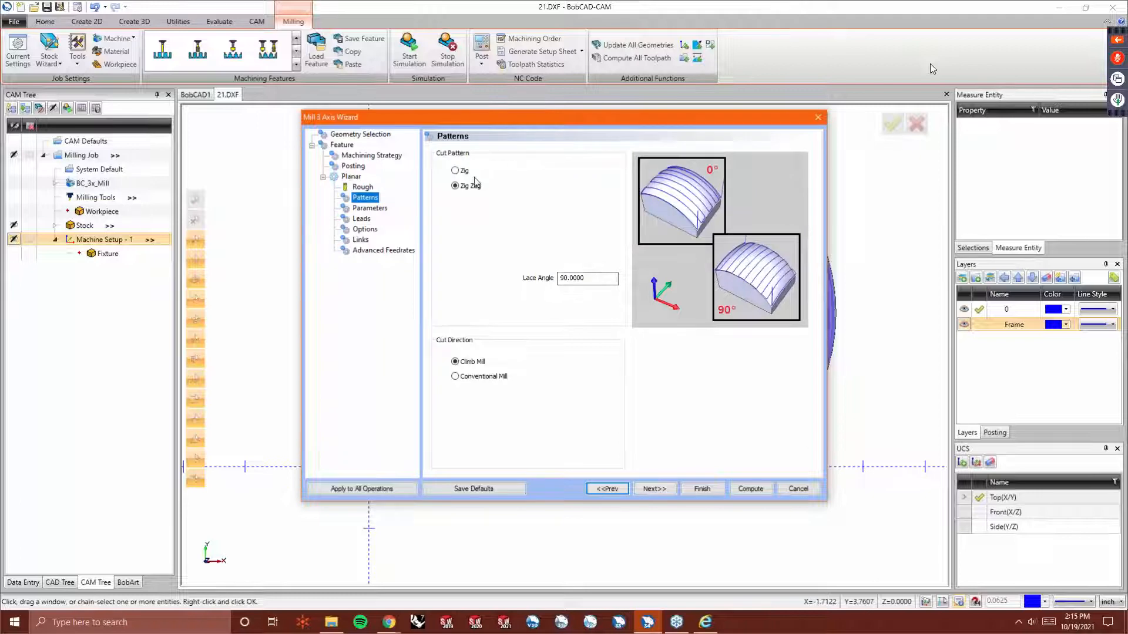
Set the lace angle of the planar Zig Zag cut pattern to 0.
double_click(602, 280)
text(0)
key(Tab)
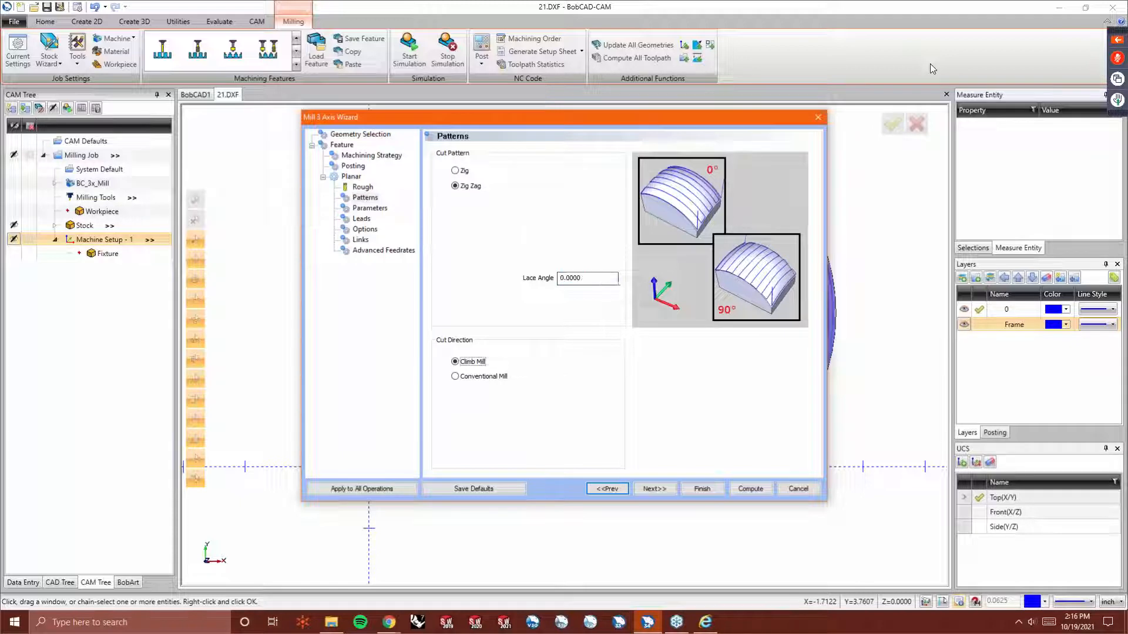
click(663, 487)
Set the planar operation's stepover to 0.03 and enable the Bottom of Job depth option.
double_click(589, 170)
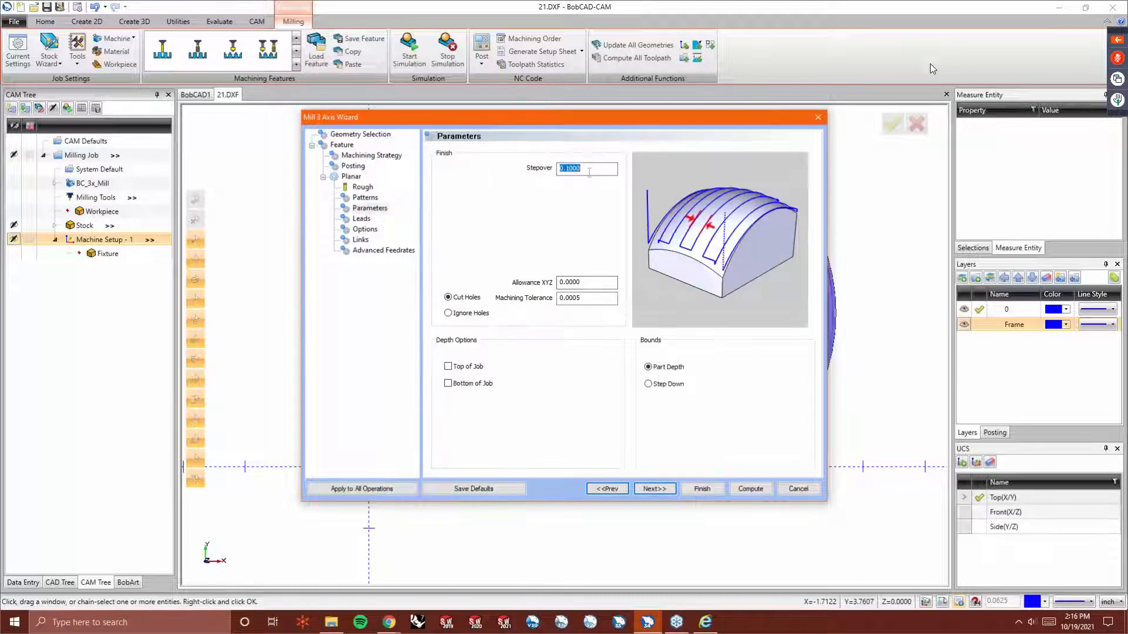
text(.03)
key(Tab)
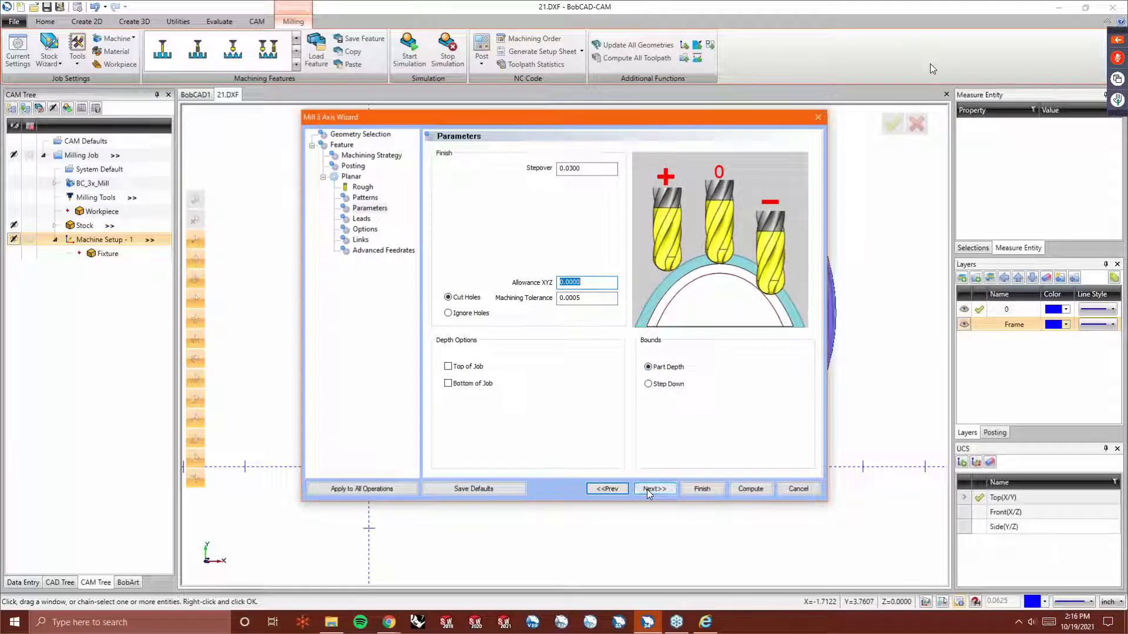
click(449, 384)
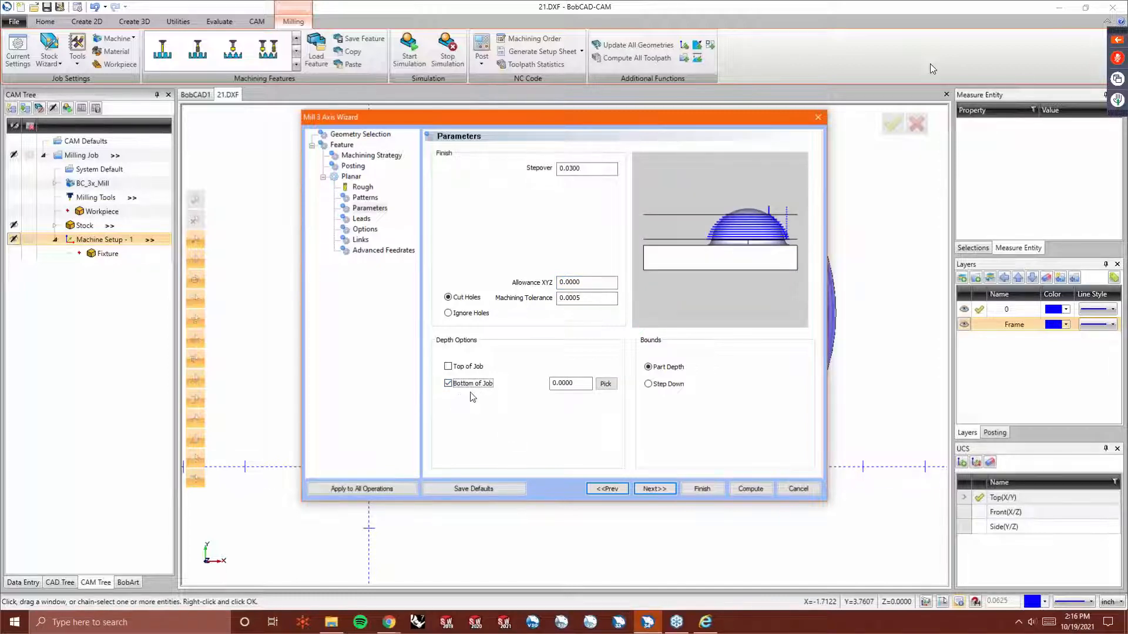
click(659, 488)
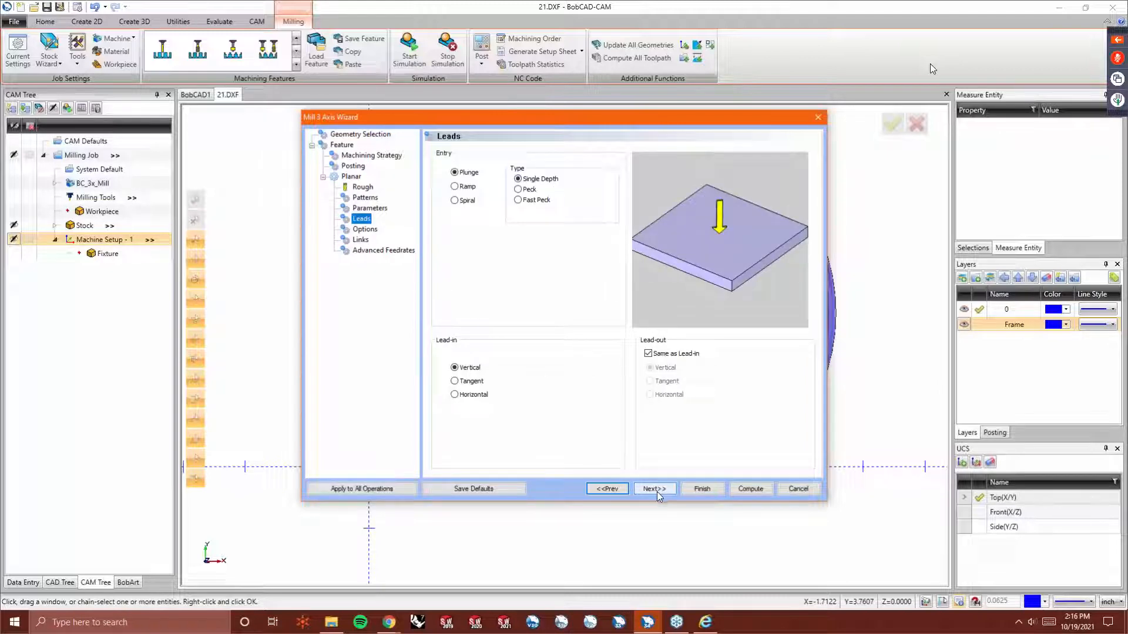
Use a Tangent lead-in for the planar operation, keep the remaining defaults and compute the toolpath.
click(455, 381)
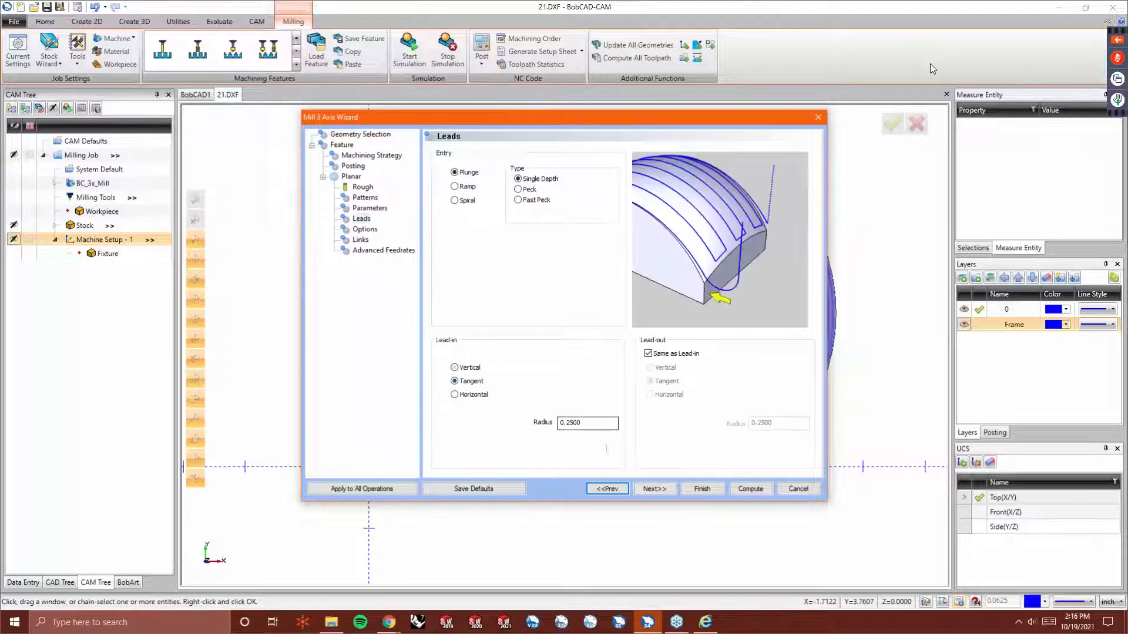
click(654, 488)
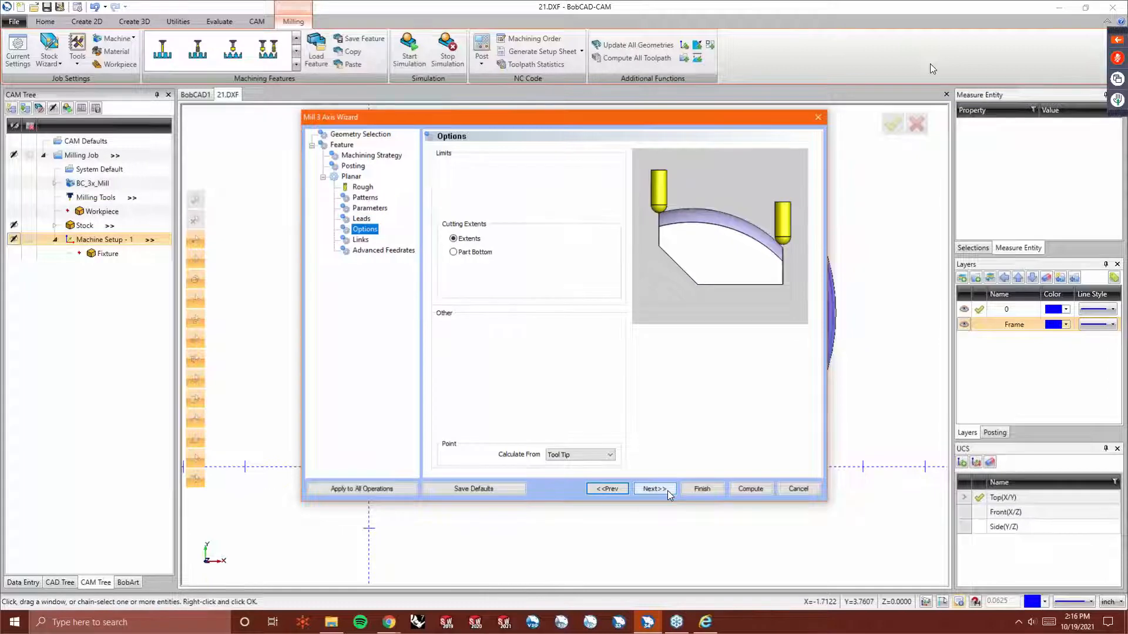
click(668, 490)
click(668, 491)
click(757, 489)
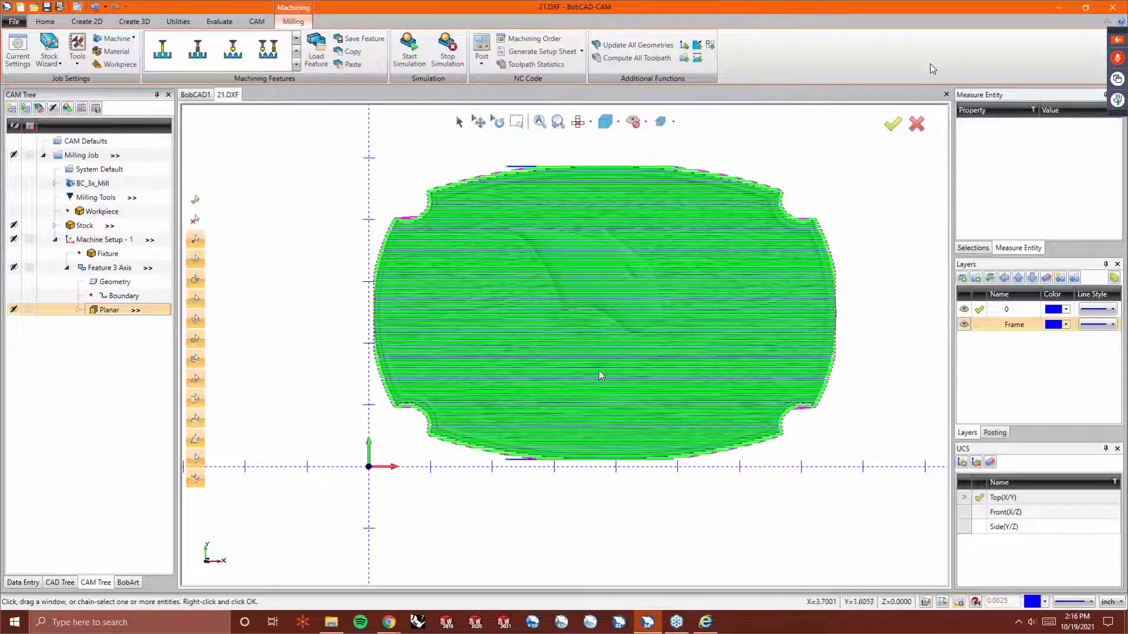
key(ctrl+1)
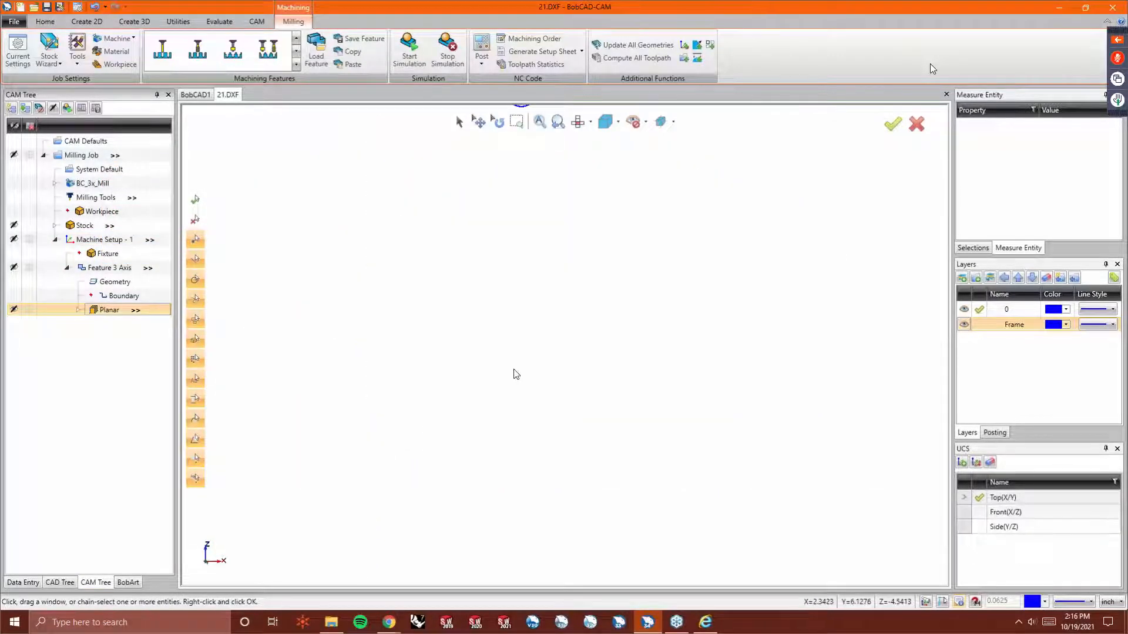
Inspect from the front how deep the planar toolpath cuts around the sign's outer edge.
key(ctrl+f)
scroll(470, 346, up, 6)
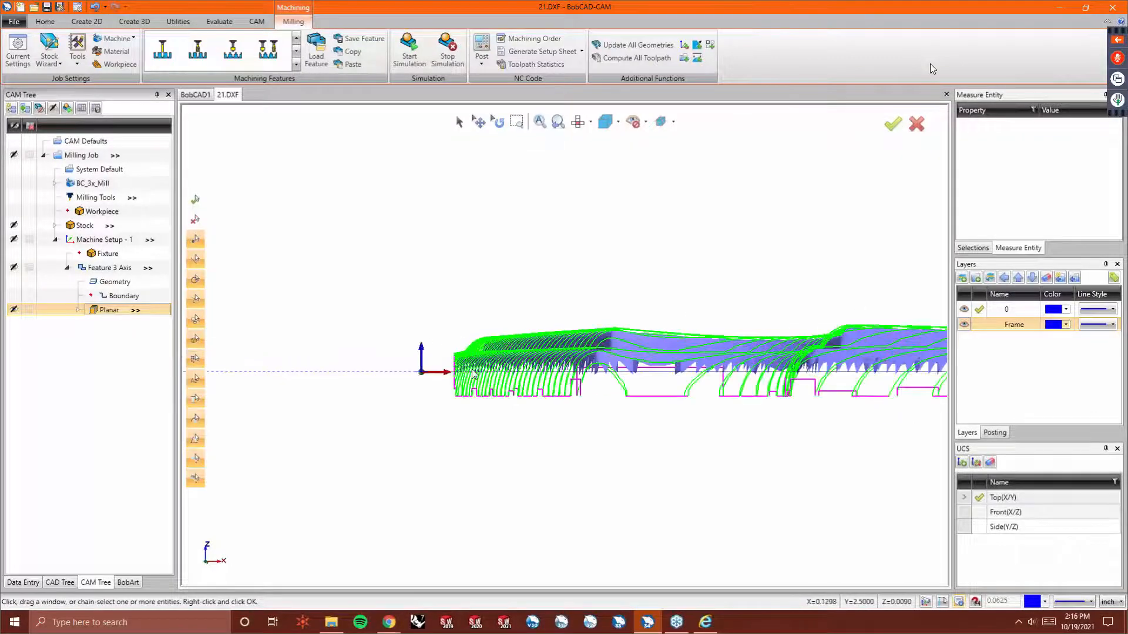
scroll(521, 377, up, 2)
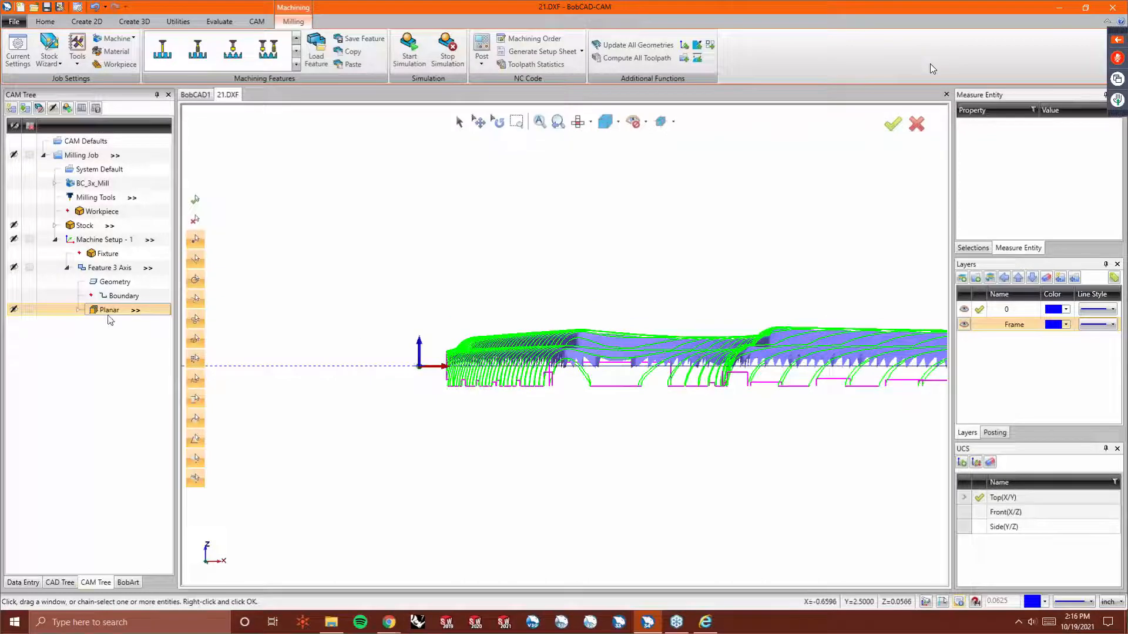
scroll(553, 370, down, 2)
scroll(817, 371, up, 2)
scroll(528, 370, down, 2)
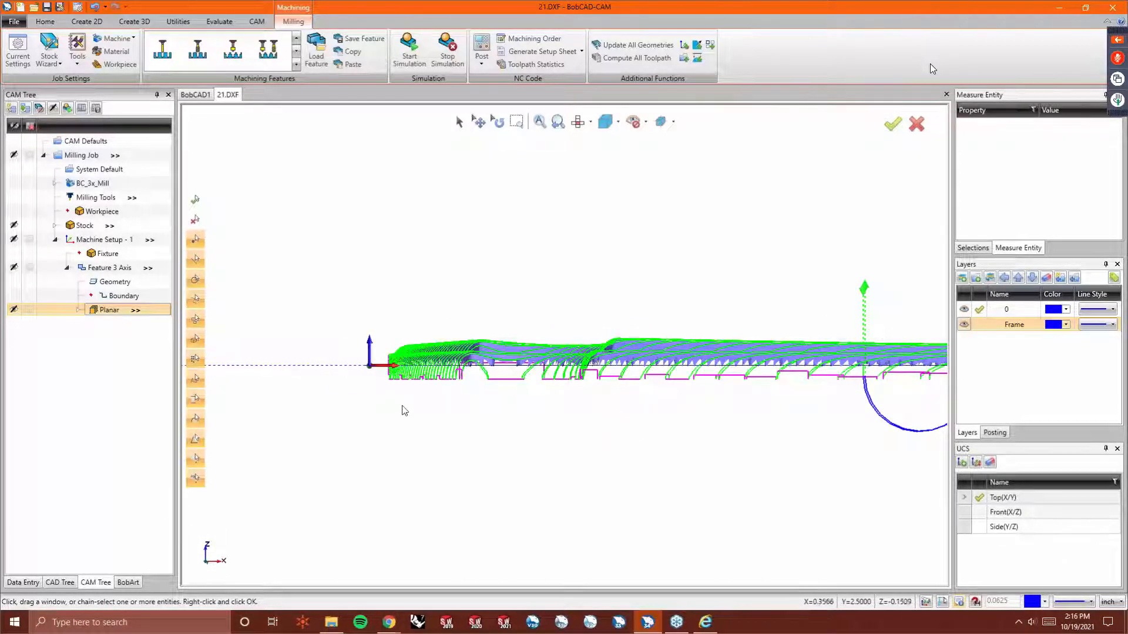
scroll(448, 410, down, 2)
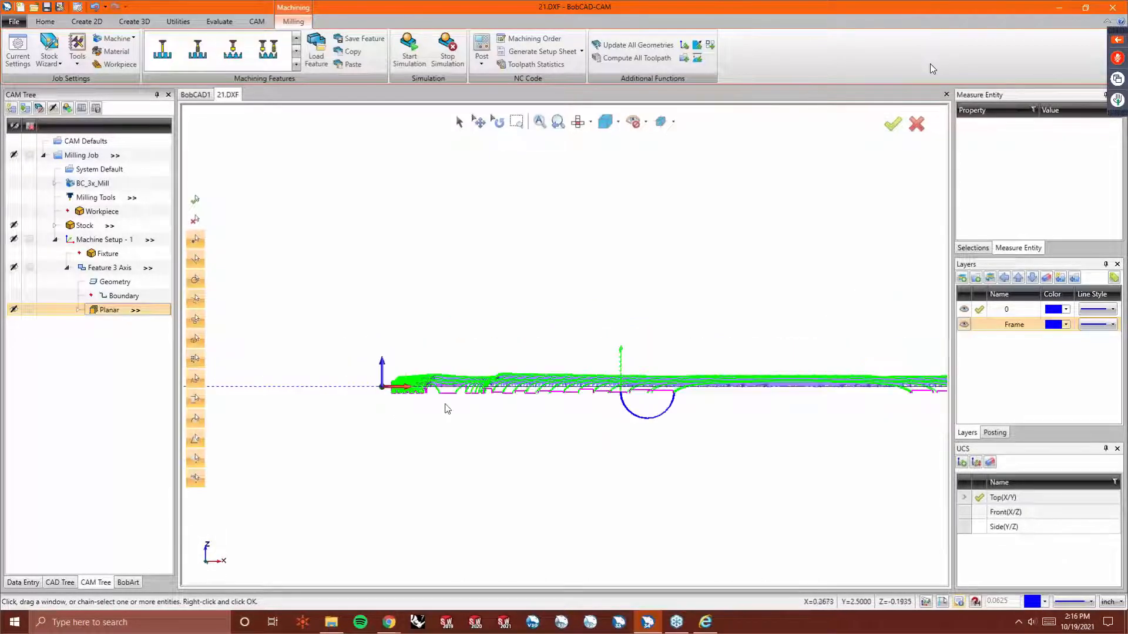
Enable Bottom of Job for the planar operation with a depth of -0.25 and recompute the toolpath.
right_click(104, 310)
click(120, 313)
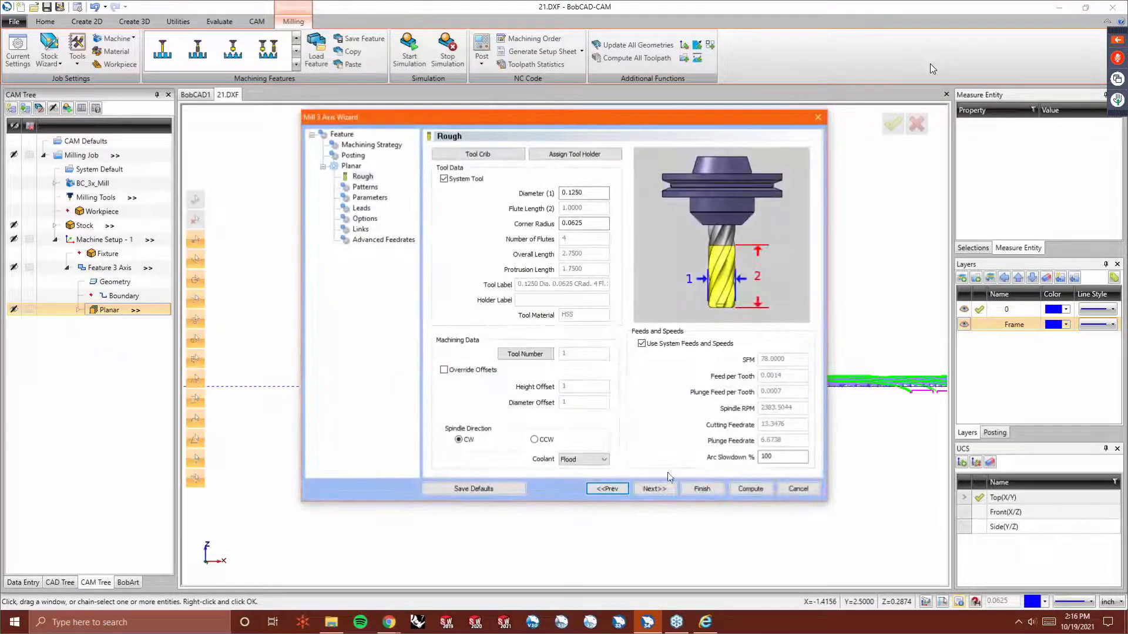
click(659, 487)
click(659, 485)
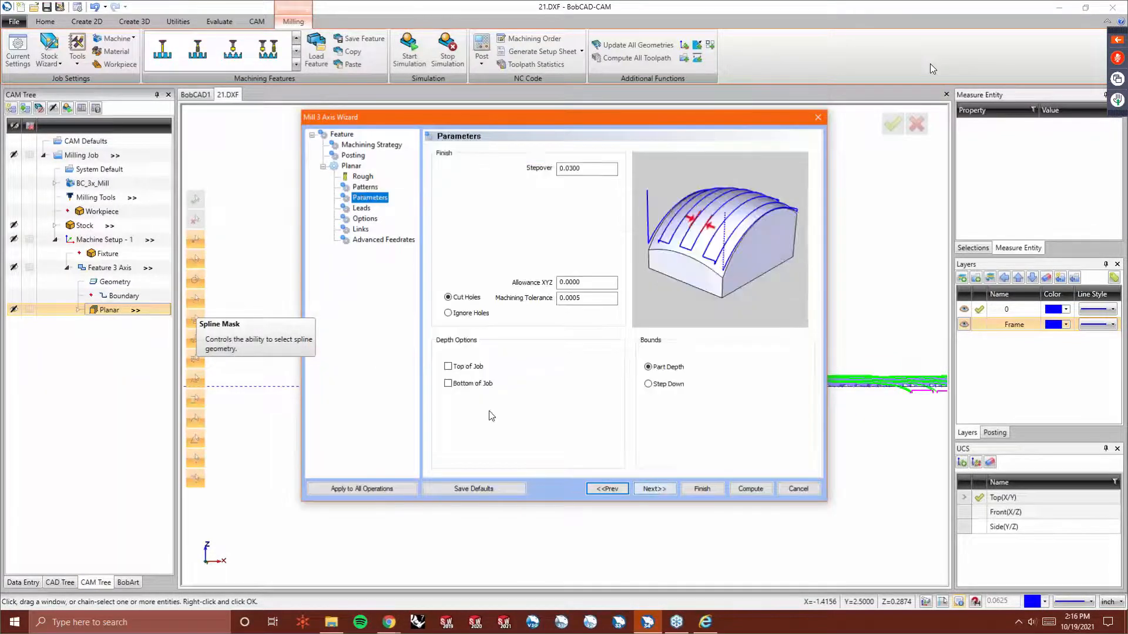
click(455, 384)
text(-.25)
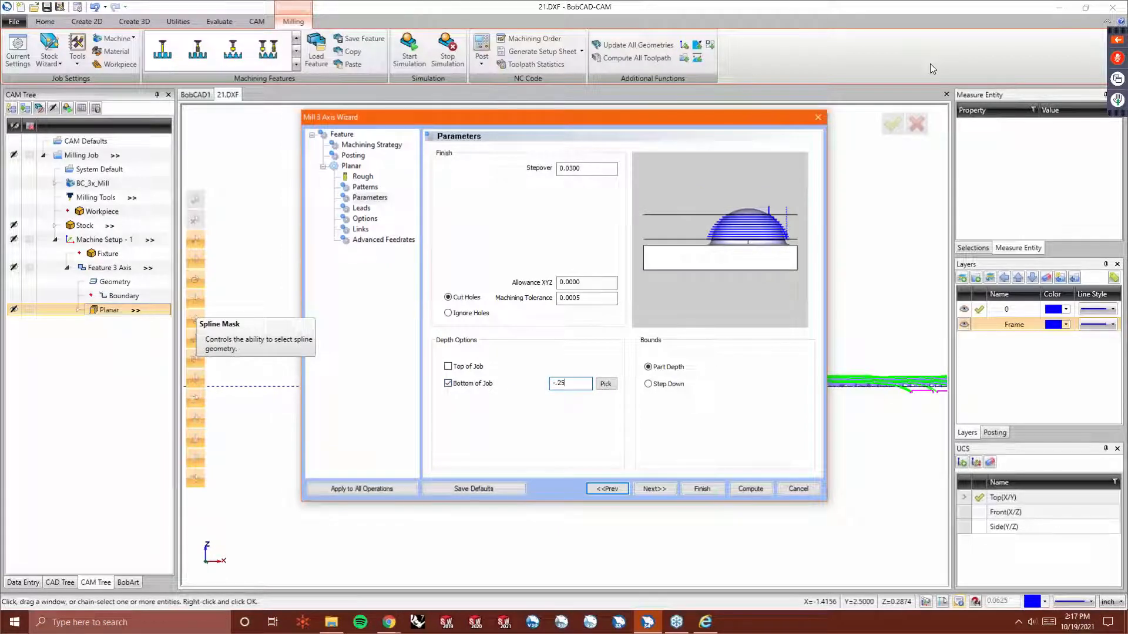
key(Tab)
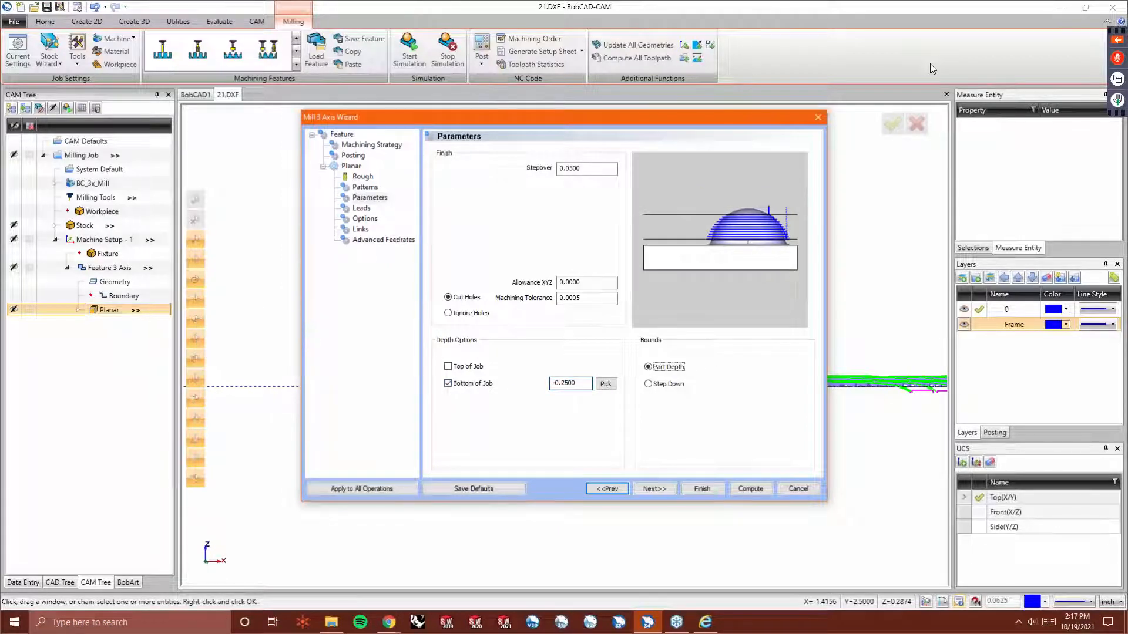
click(753, 490)
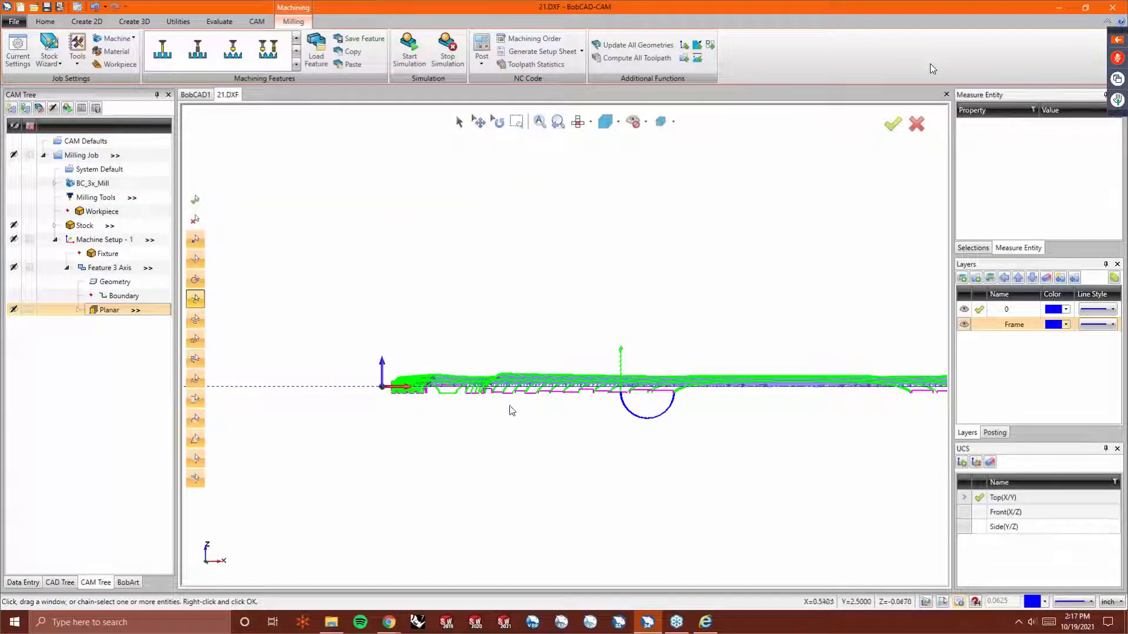
Run the machining simulation of the planar toolpath, examine the cut frame, wood texture and bobcat head, and close the simulation.
scroll(682, 352, up, 1)
scroll(684, 353, down, 2)
middle_drag(684, 354, 650, 457)
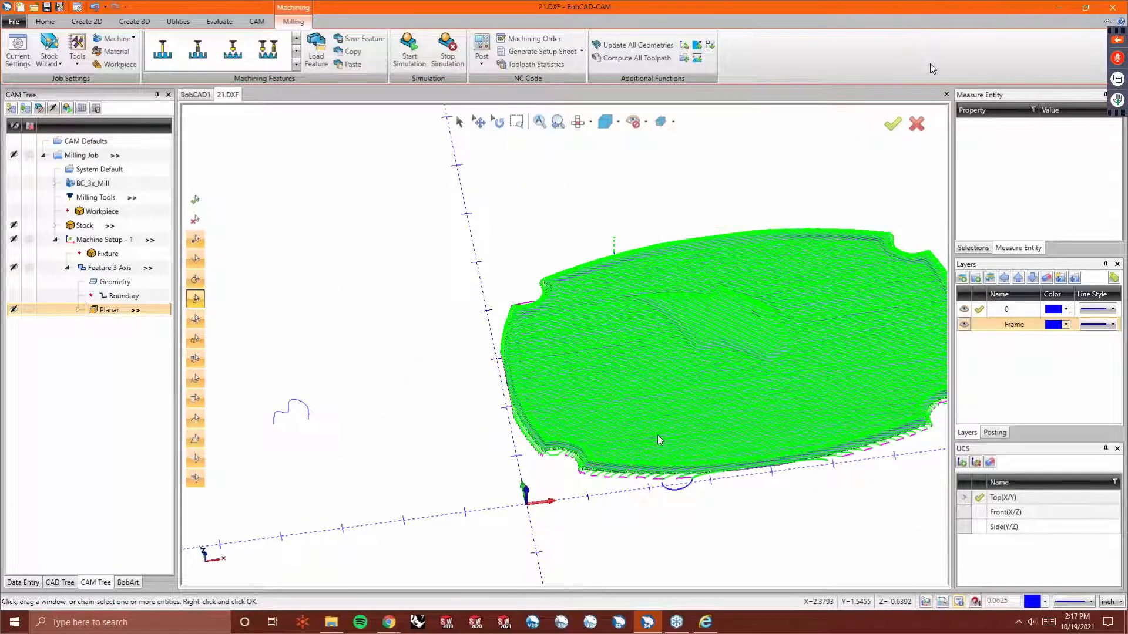
click(407, 54)
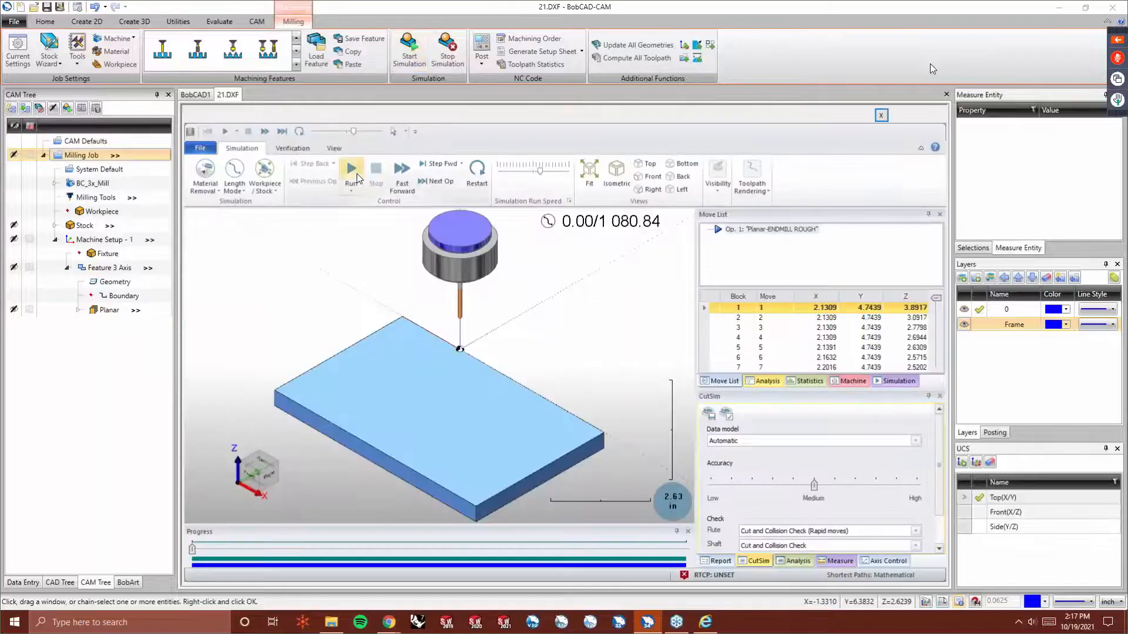
click(355, 172)
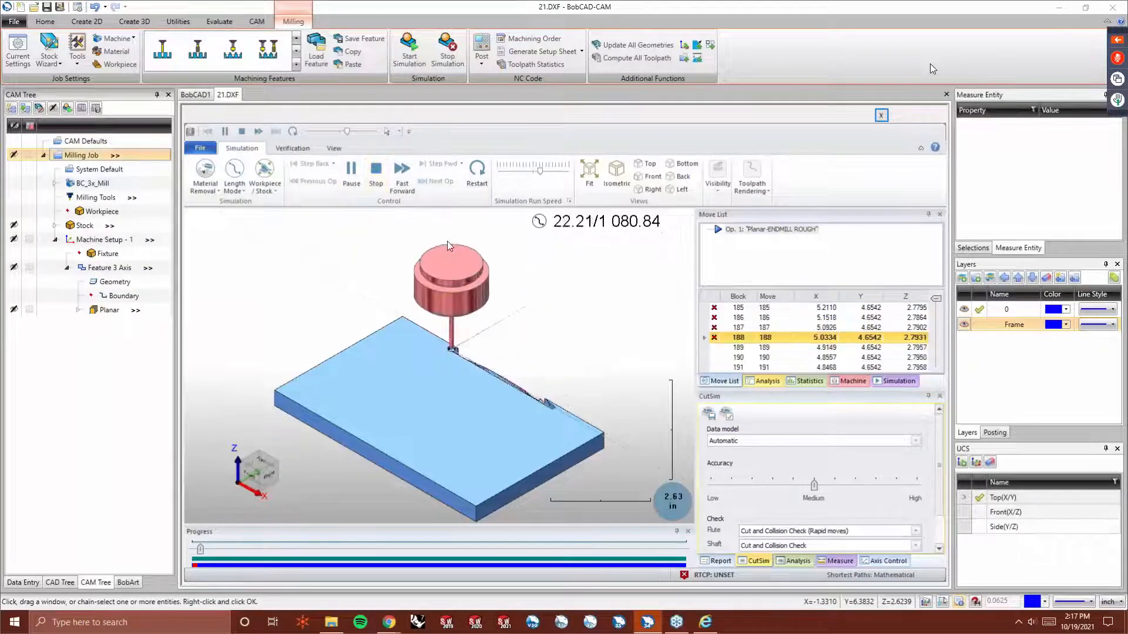
drag(445, 436, 400, 406)
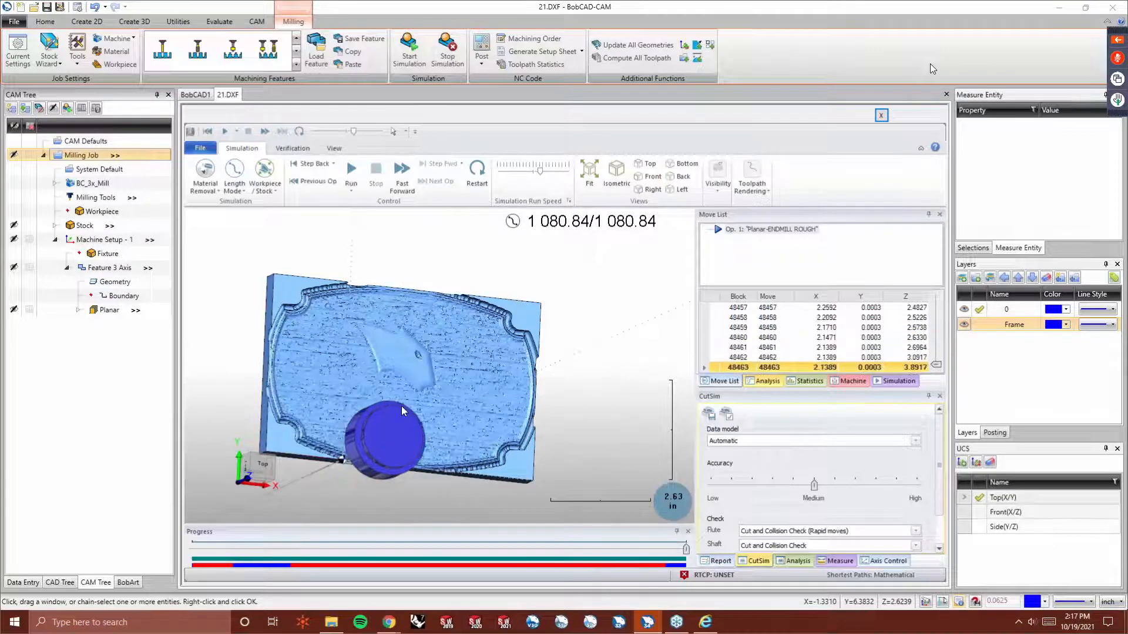
middle_drag(446, 438, 400, 409)
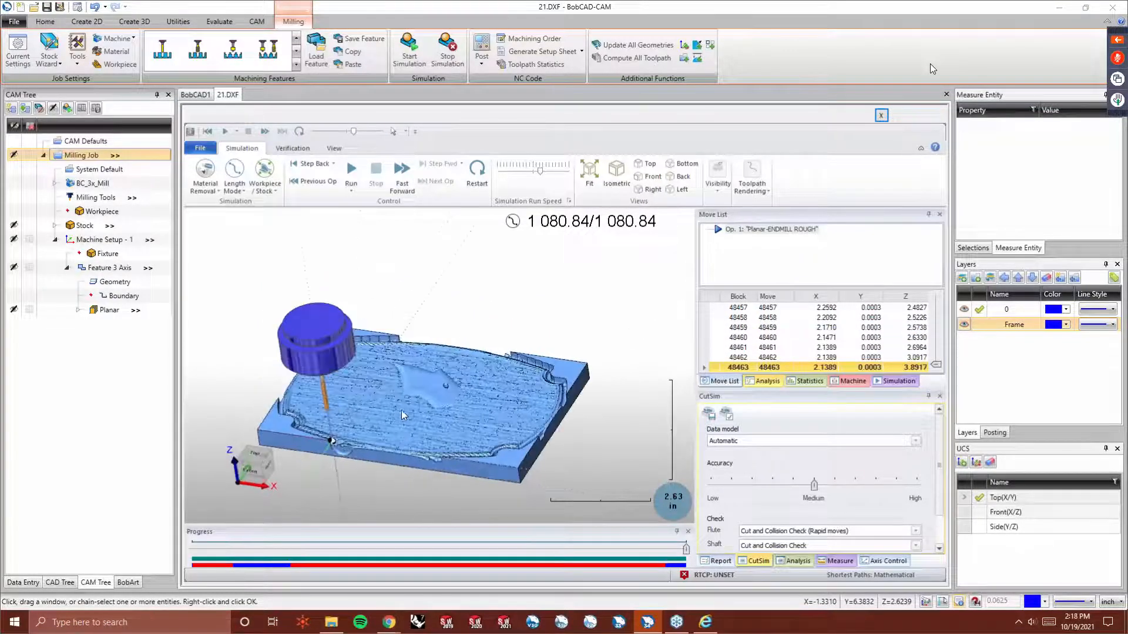
scroll(403, 425, up, 5)
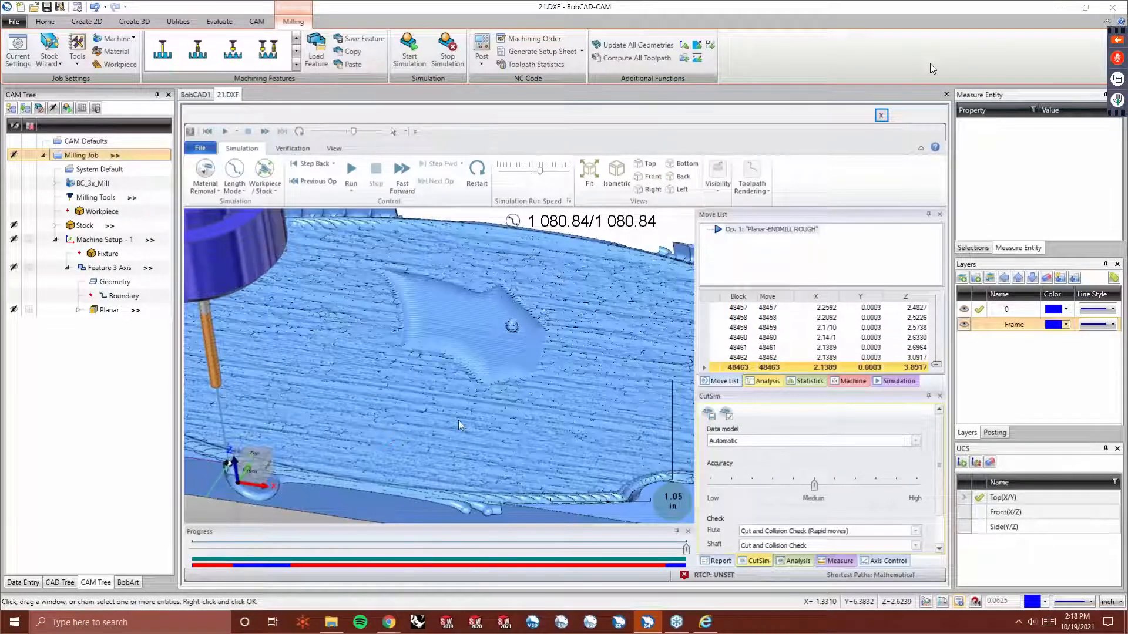
middle_drag(409, 428, 405, 457)
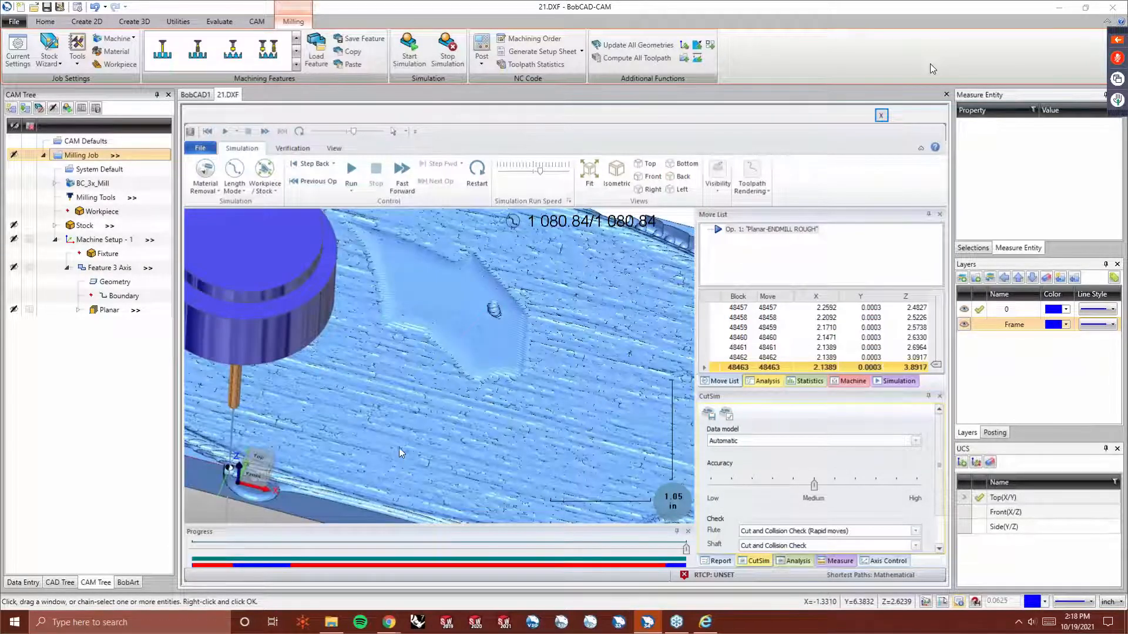
click(881, 116)
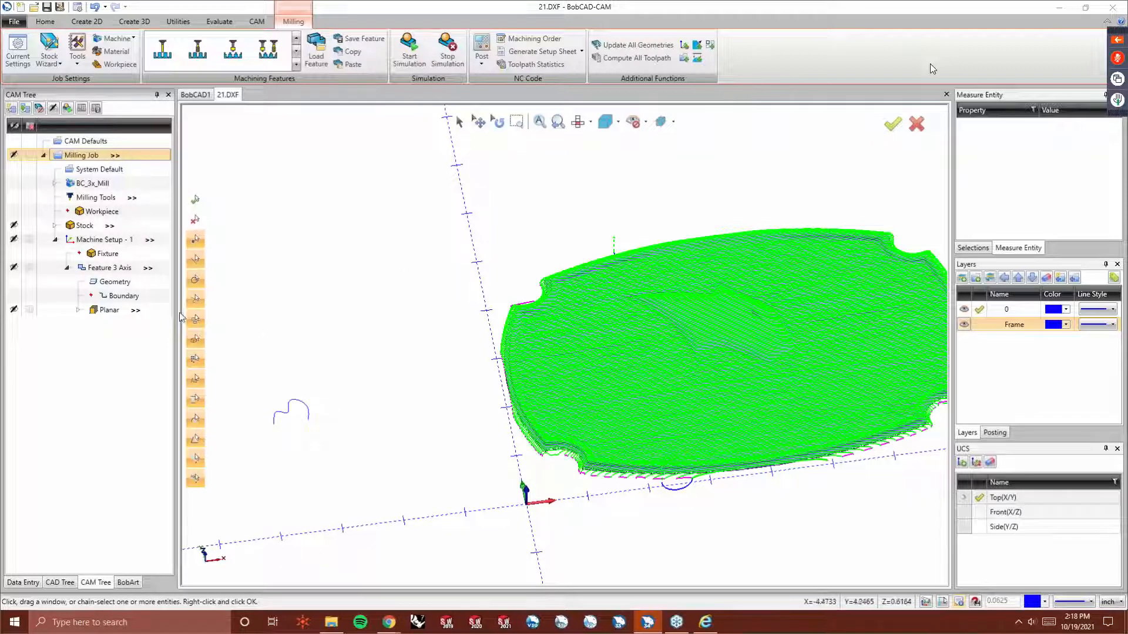
Change the planar operation's tool to a diameter of 0.0625 with a corner radius of 0.0312.
scroll(435, 335, down, 2)
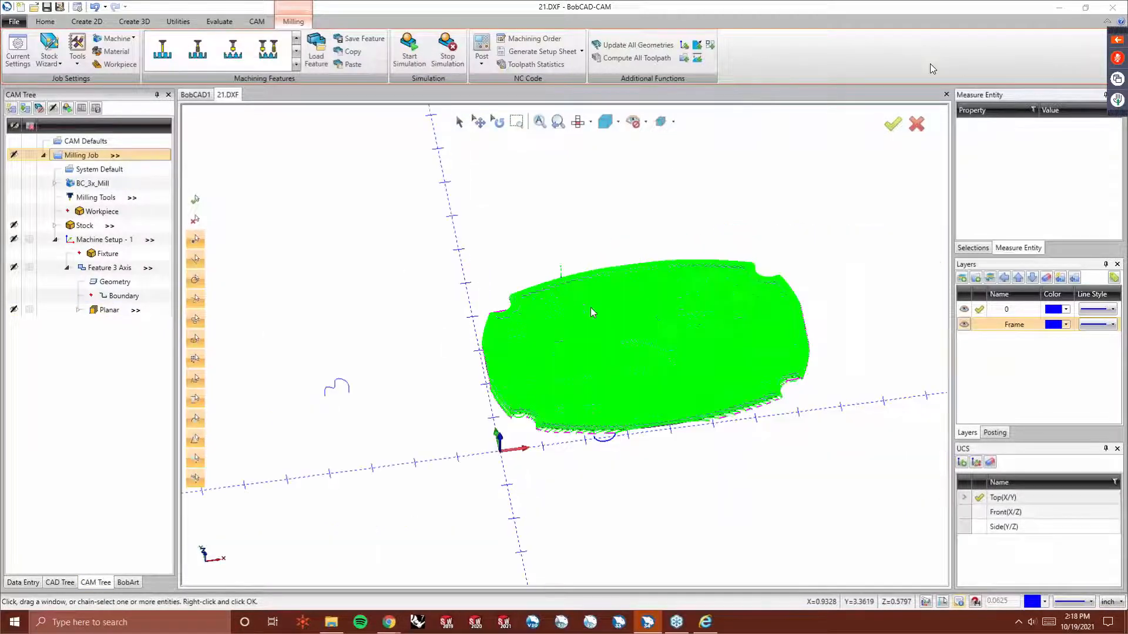
scroll(668, 280, up, 2)
right_click(116, 308)
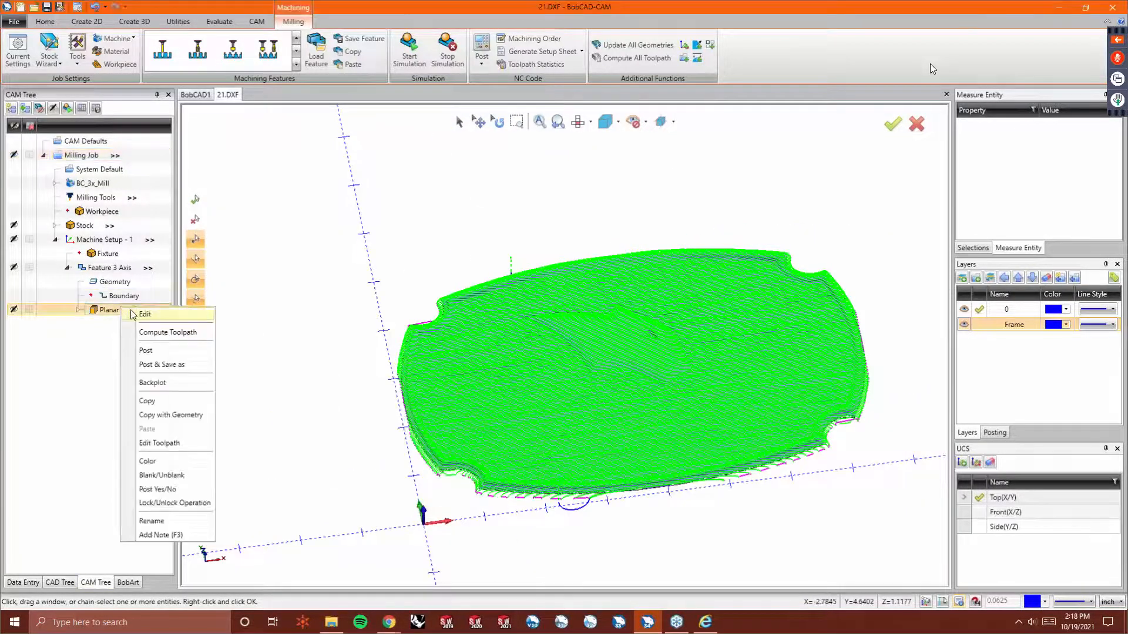
click(134, 313)
double_click(587, 194)
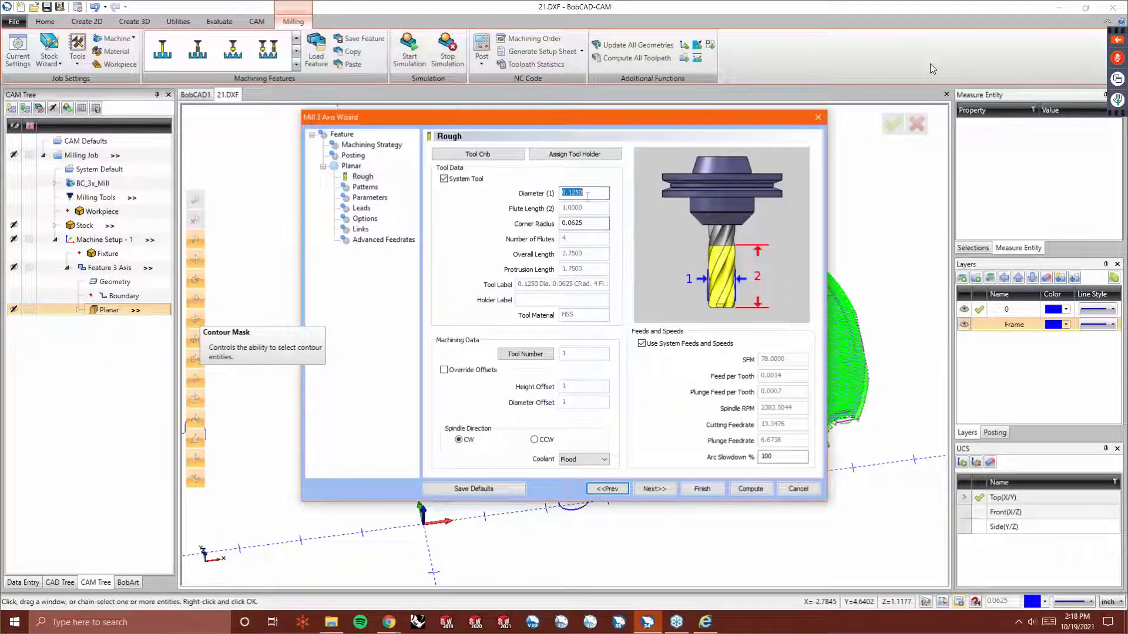
text(.0625)
key(Tab)
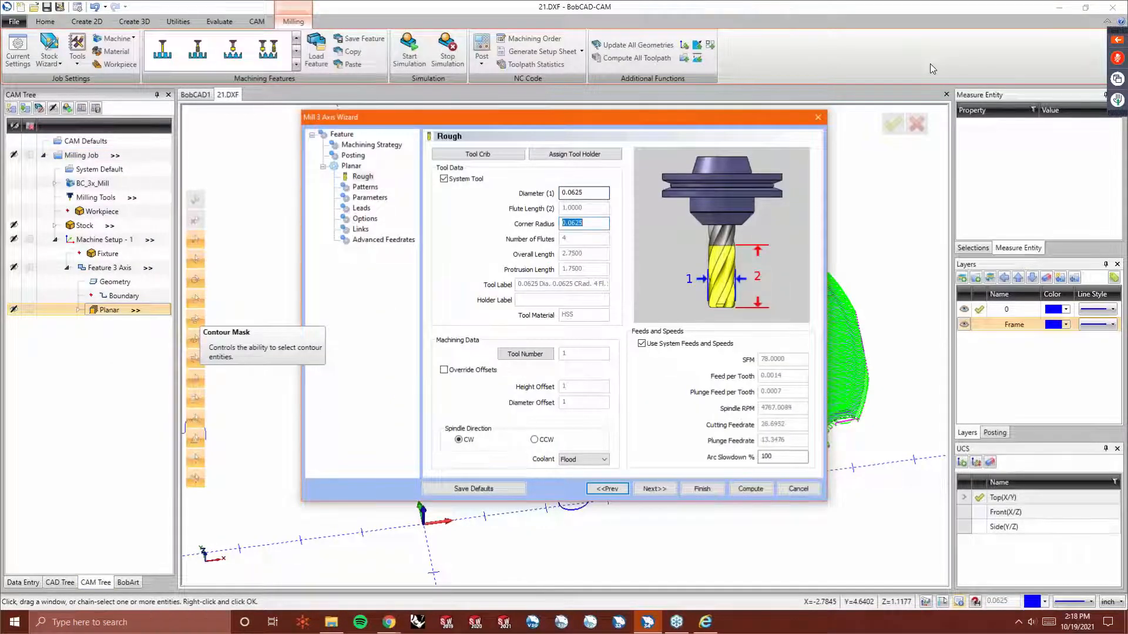
text(.03)
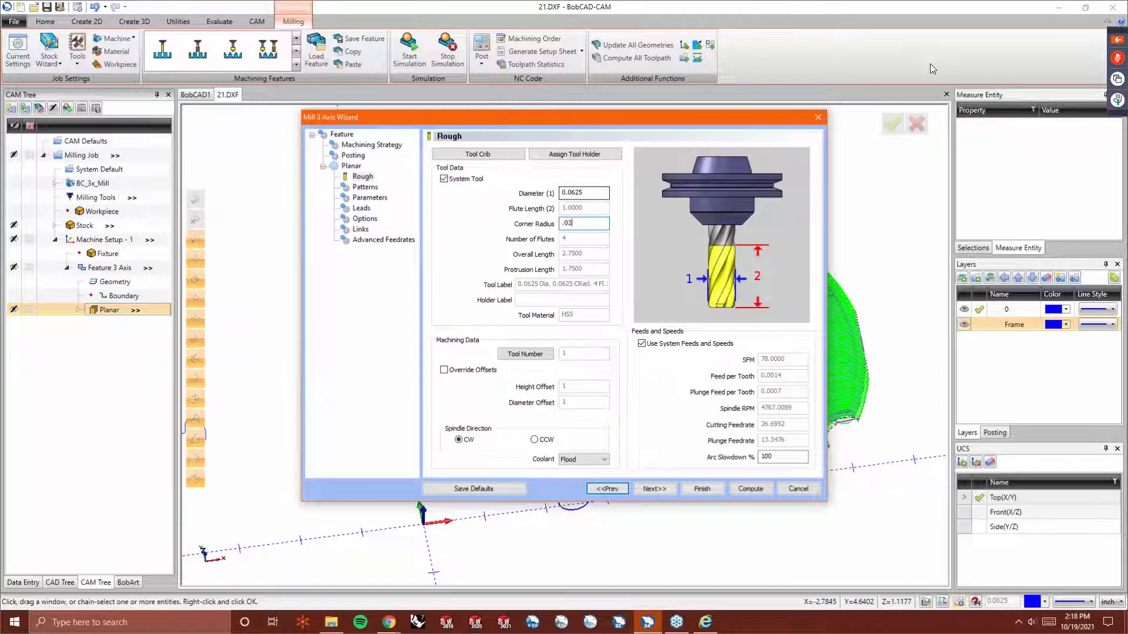
text(12)
key(Tab)
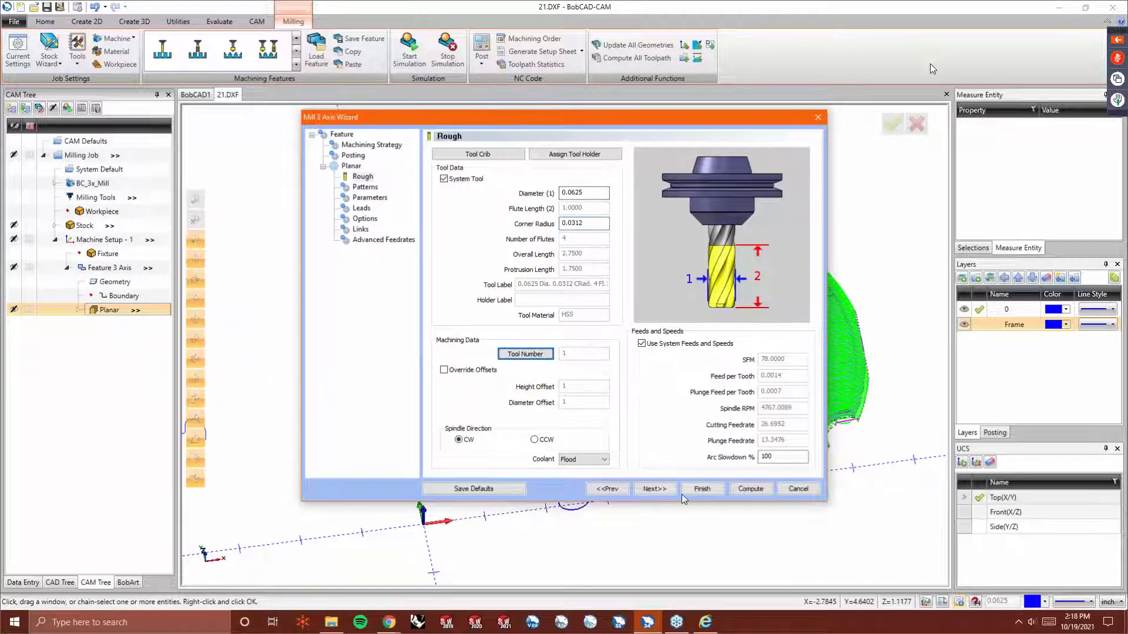
Set the planar operation's stepover to 0.02 and recompute the toolpath.
click(654, 488)
click(651, 489)
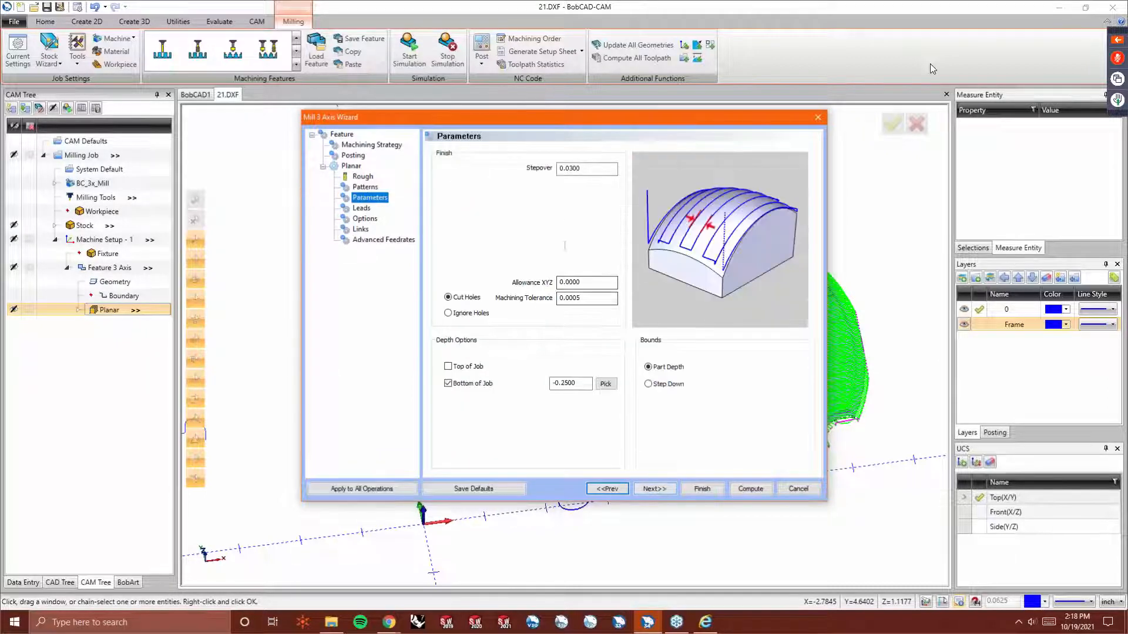
click(586, 168)
text(.02)
key(Tab)
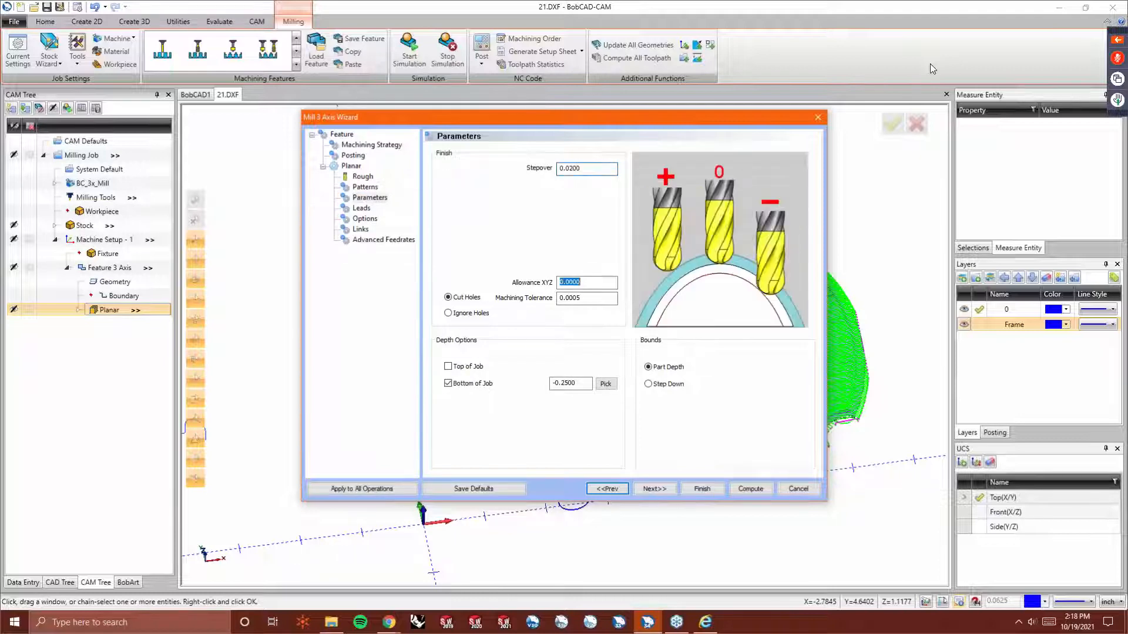
click(738, 487)
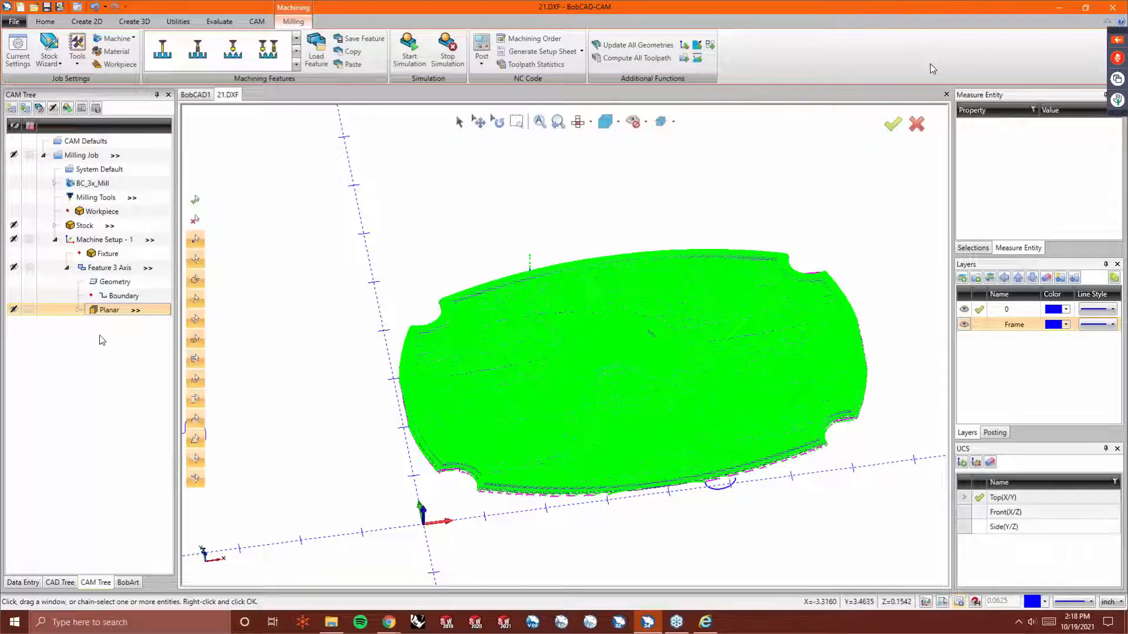
Set the planar operation's Bottom of Job depth to -0.125 and recompute the toolpath.
right_click(109, 311)
click(124, 319)
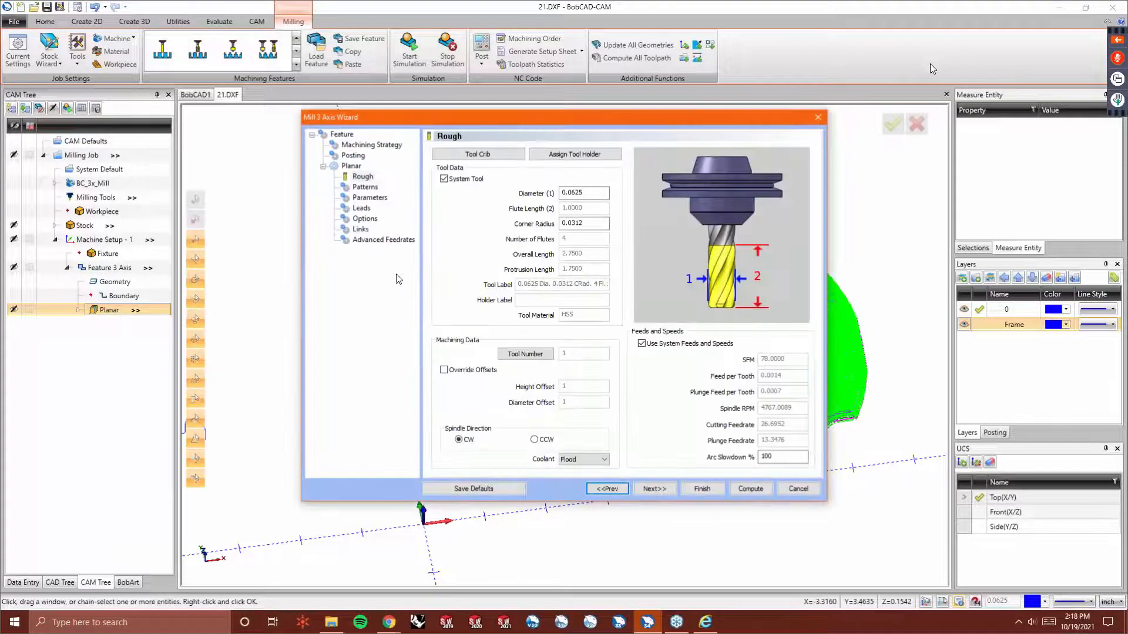
click(652, 489)
click(652, 489)
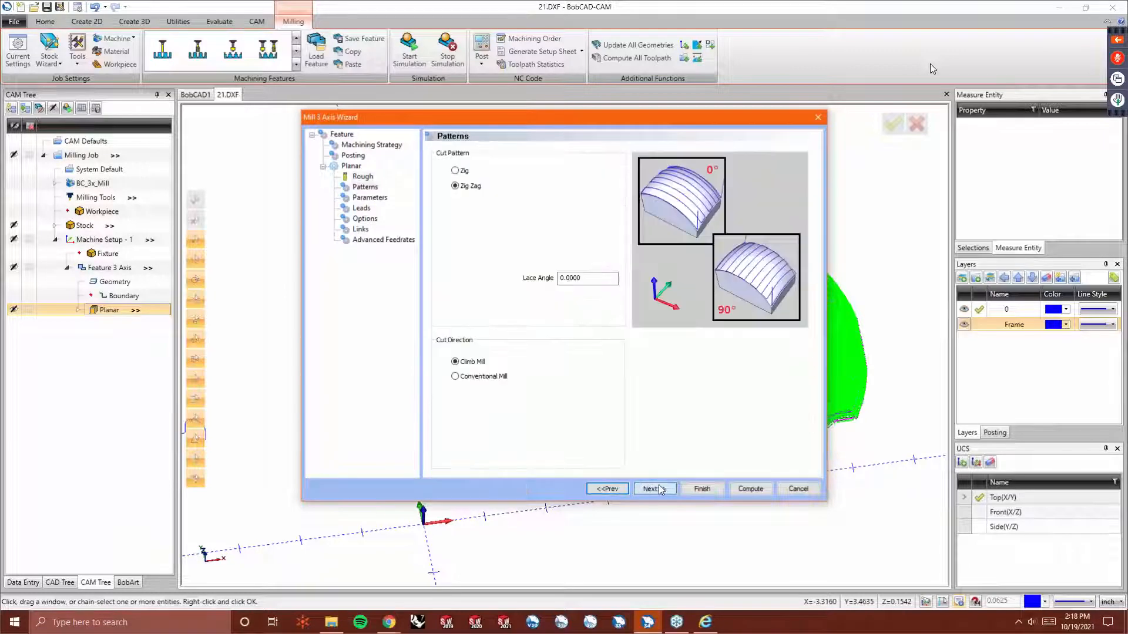
drag(579, 382, 559, 383)
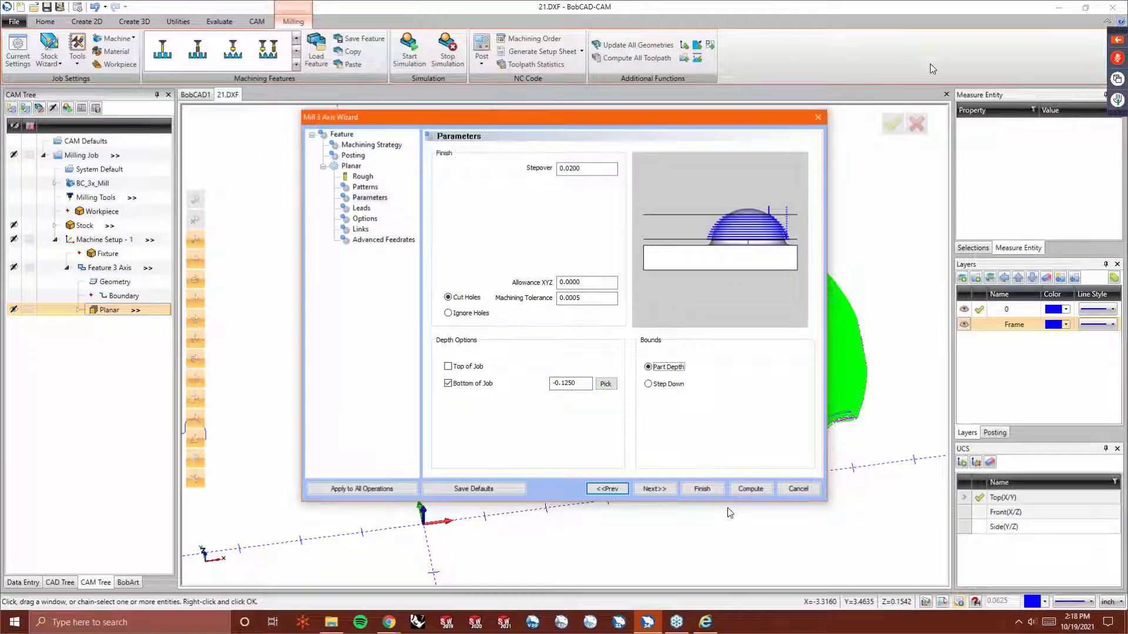
click(745, 488)
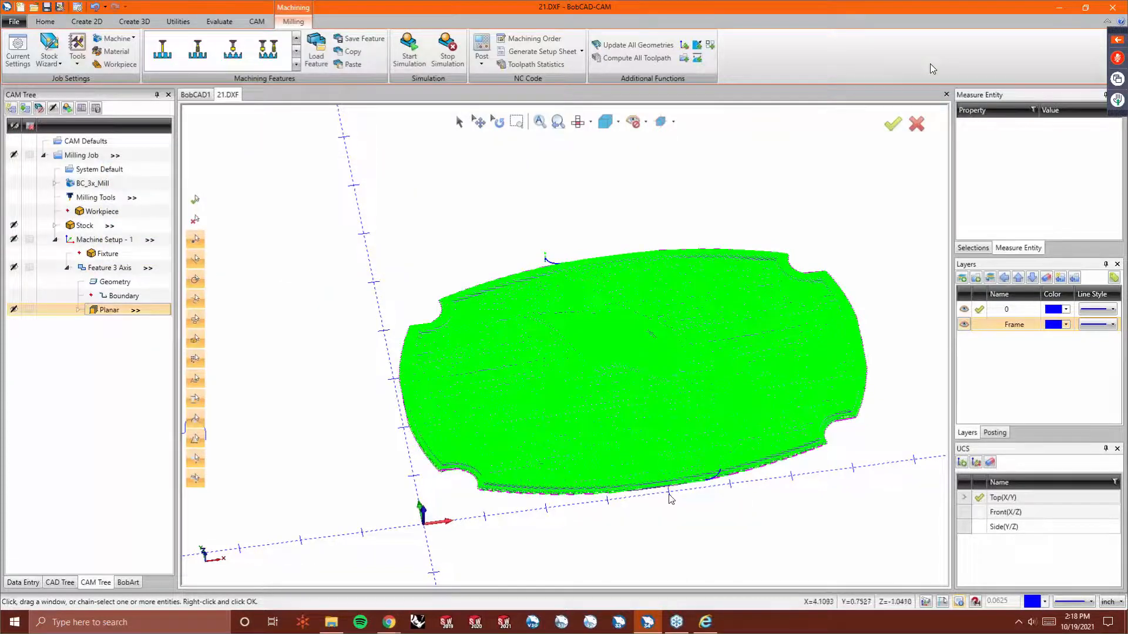
Examine the recomputed toolpath from the front and at an angle, then collapse the 3-axis feature and view the bare relief.
middle_drag(644, 499, 678, 250)
scroll(700, 284, down, 2)
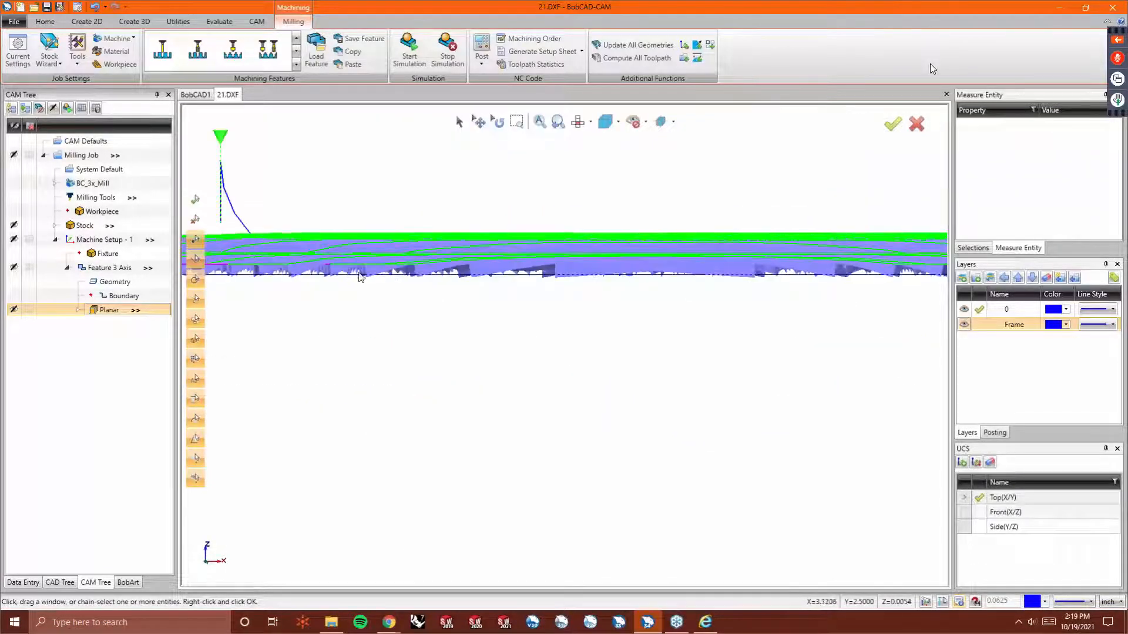
scroll(429, 282, down, 2)
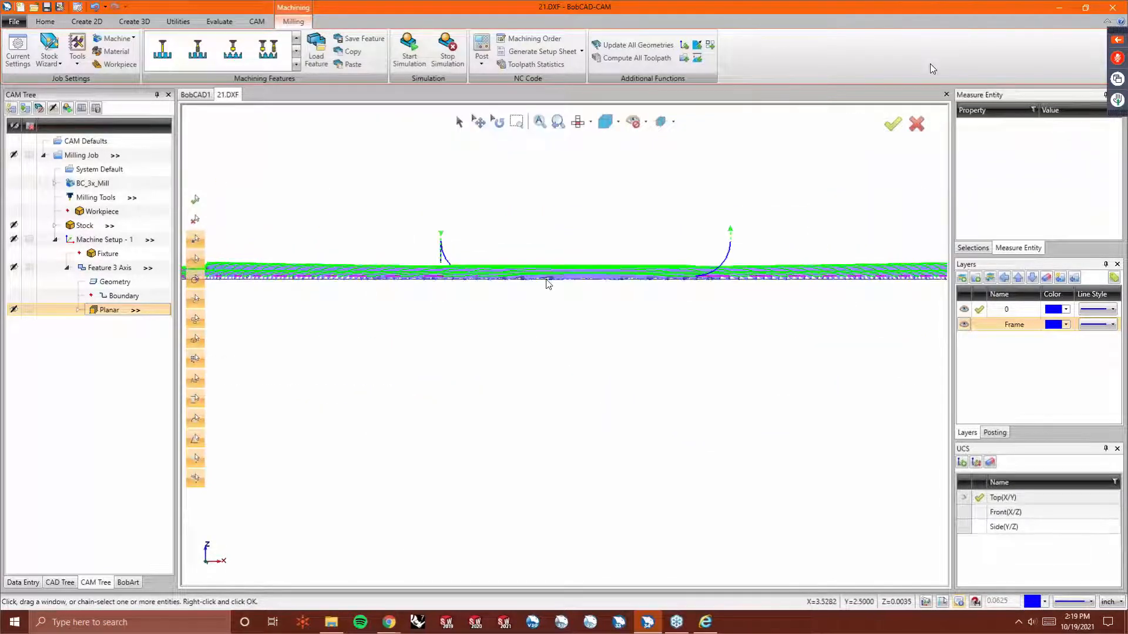
middle_drag(546, 282, 565, 348)
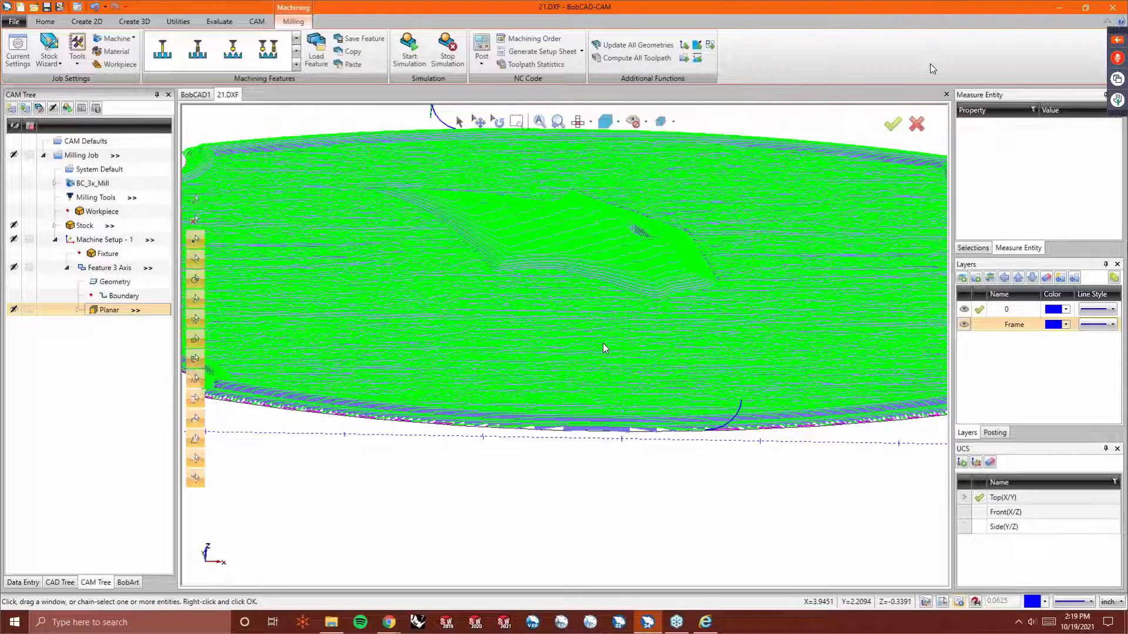
click(66, 268)
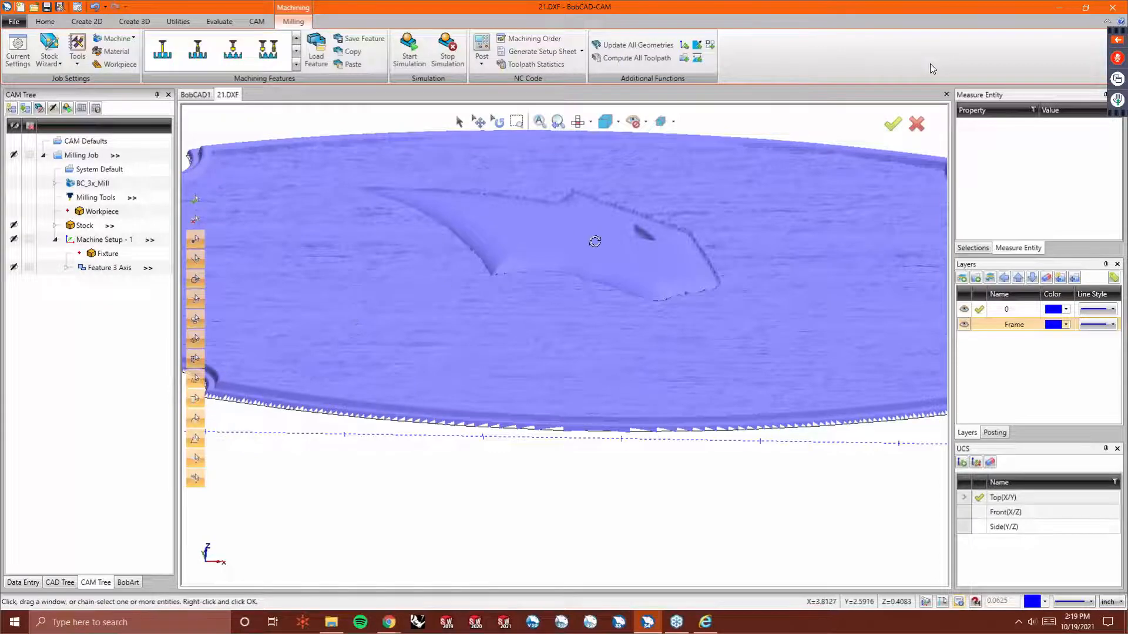
mouse_move(595, 241)
middle_down()
mouse_move(574, 310)
mouse_move(589, 245)
middle_up()
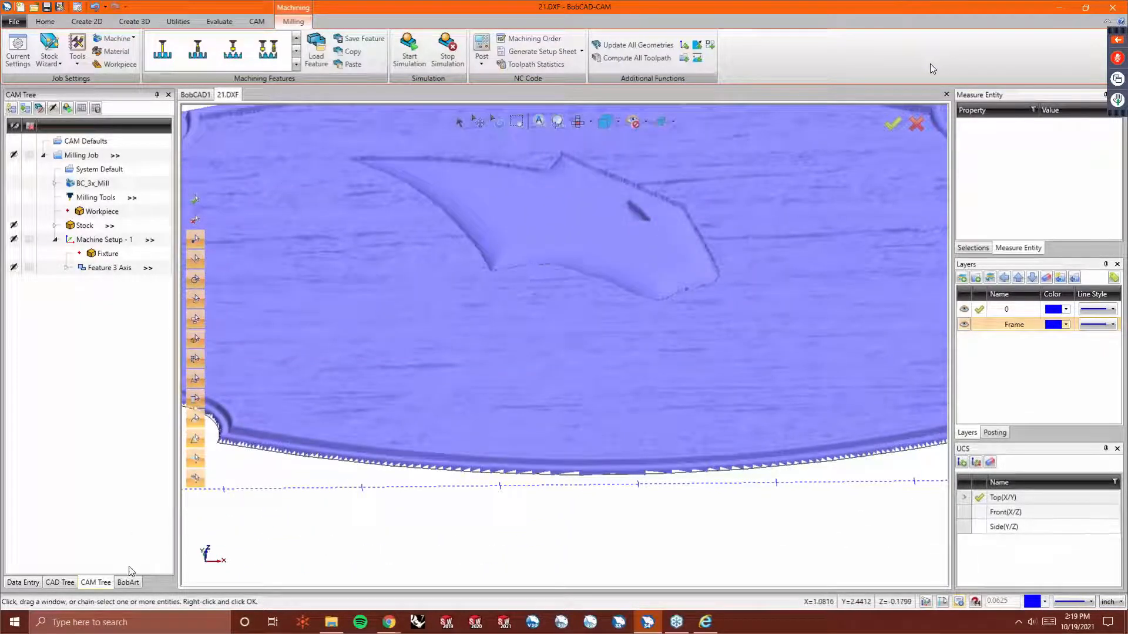
Set the base height of Regular Emboss 3 - Add to 0.1 and regenerate the emboss model.
click(128, 582)
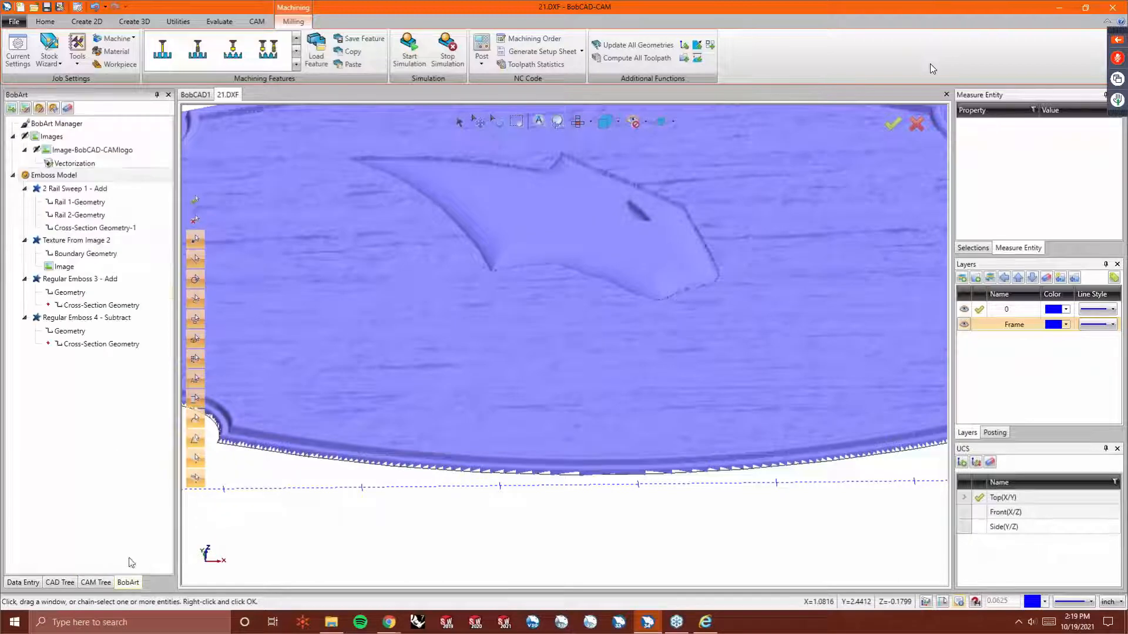
click(82, 241)
click(79, 283)
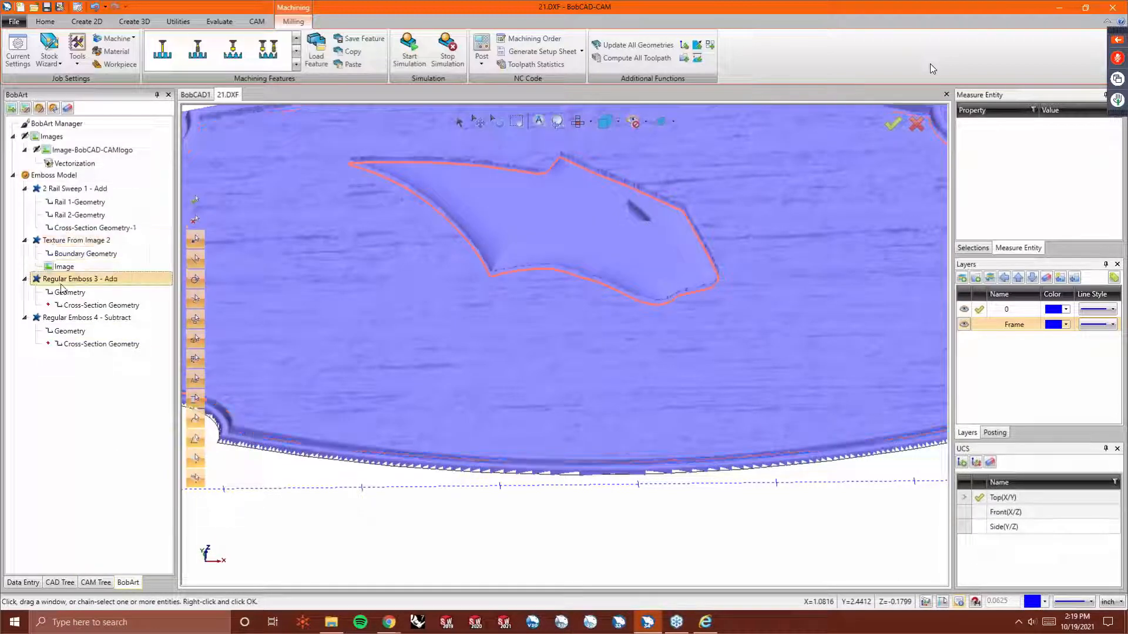
right_click(75, 282)
click(89, 291)
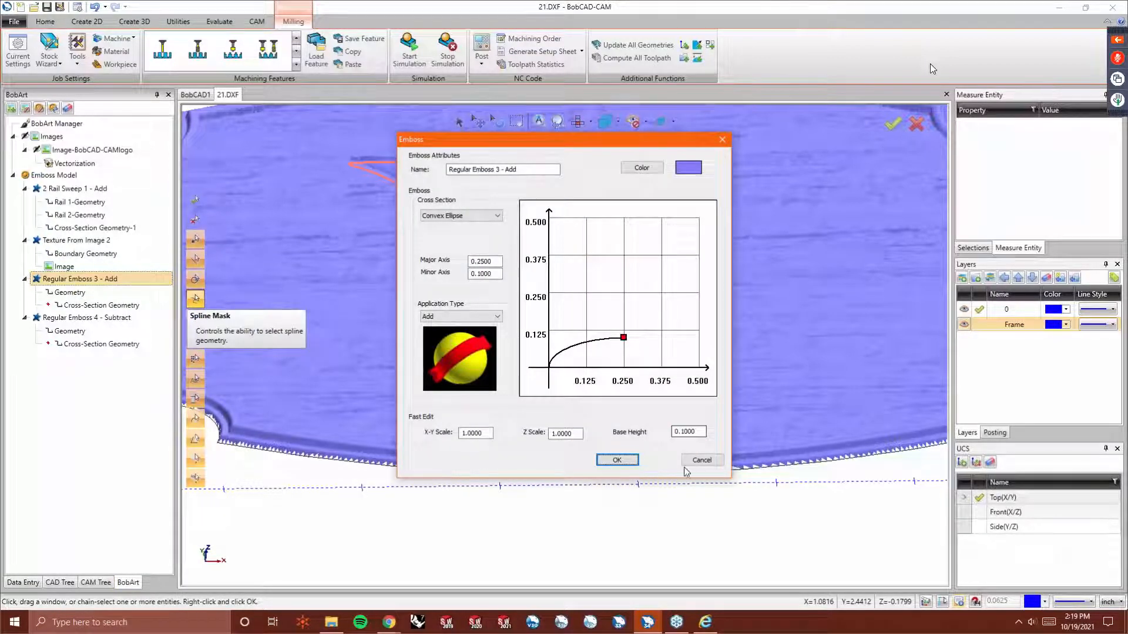
click(615, 460)
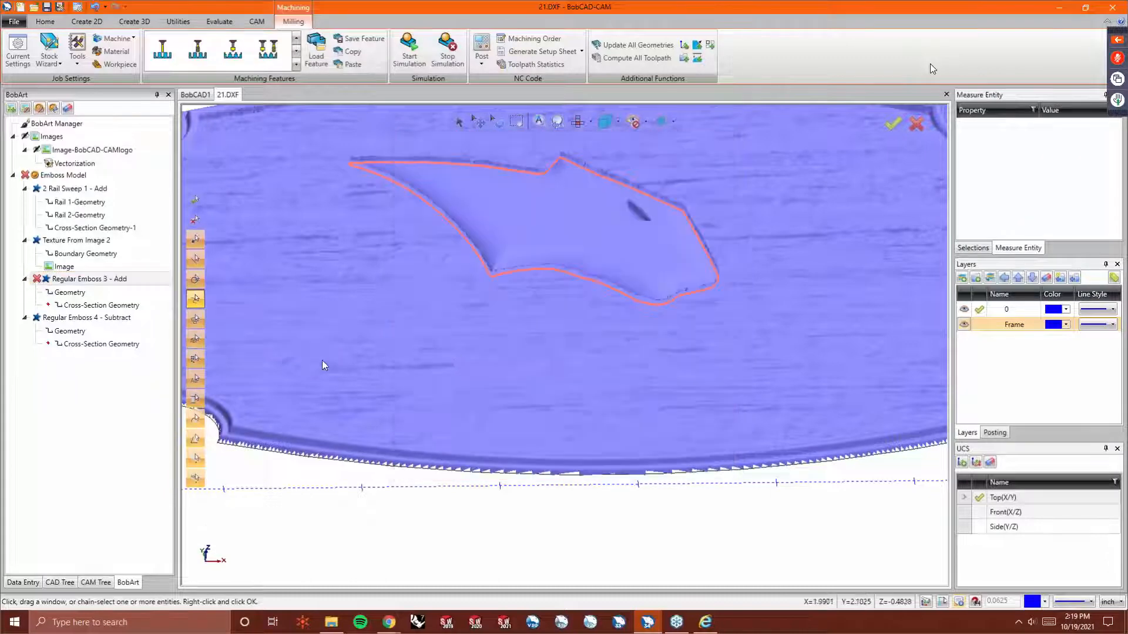
right_click(63, 175)
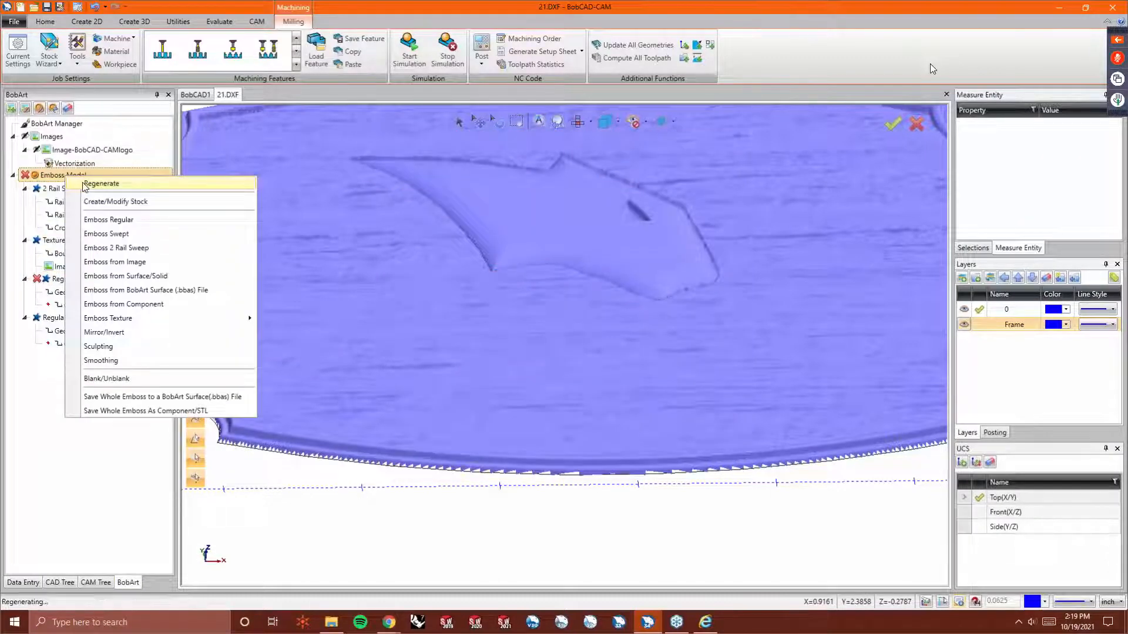
click(101, 184)
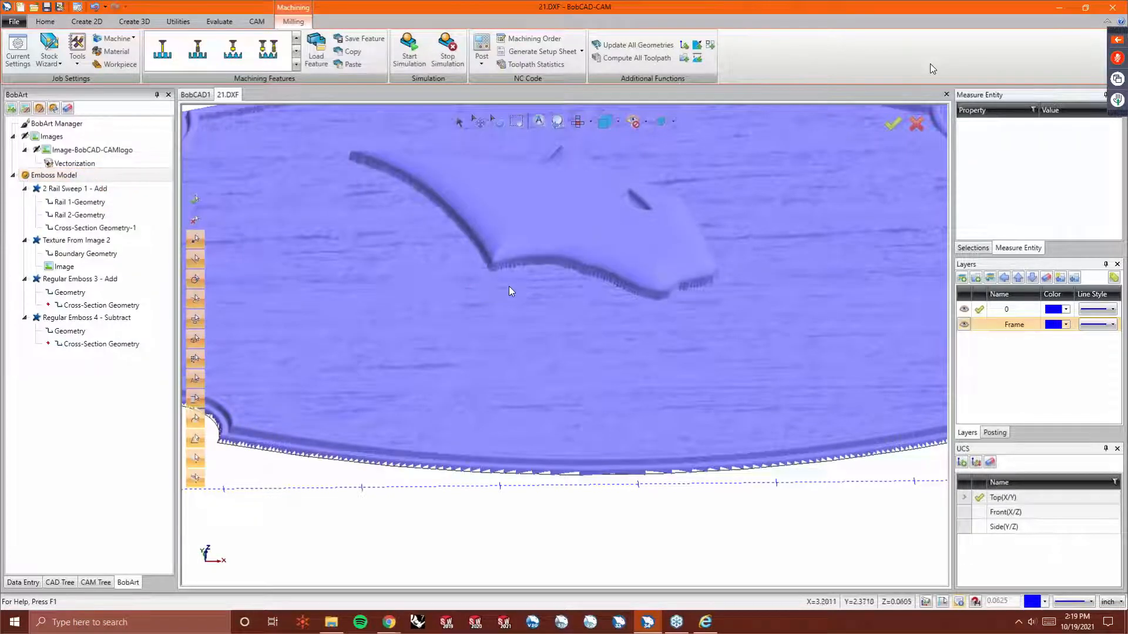
middle_drag(591, 301, 553, 253)
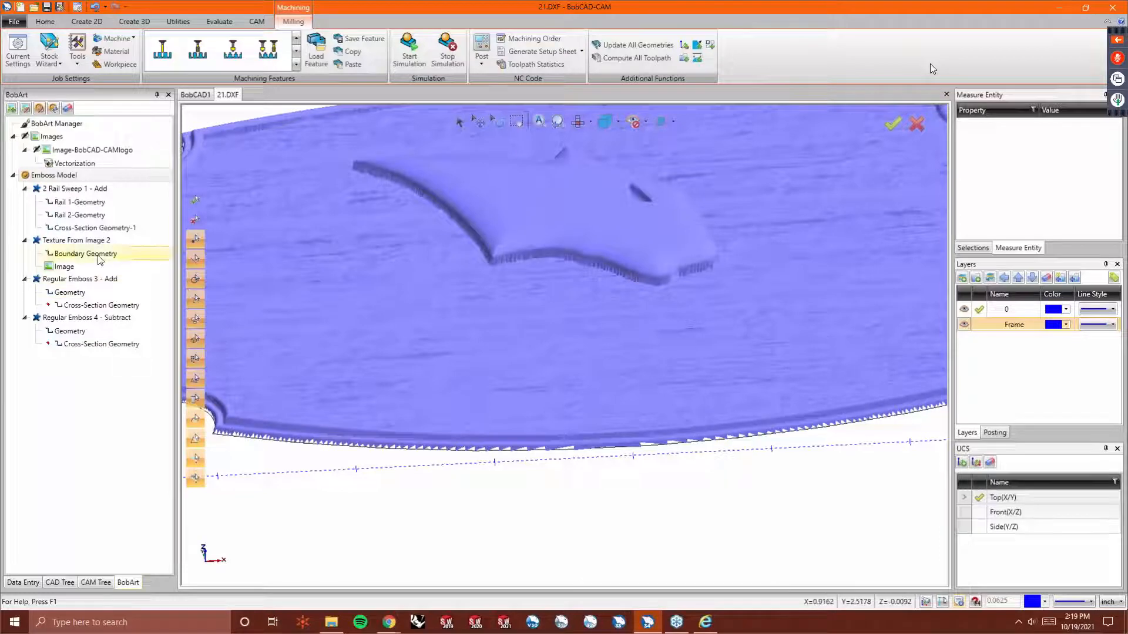
Set the base height of Regular Emboss 3 - Add to 0.03, regenerate the emboss model and check the raised head.
right_click(107, 280)
click(115, 289)
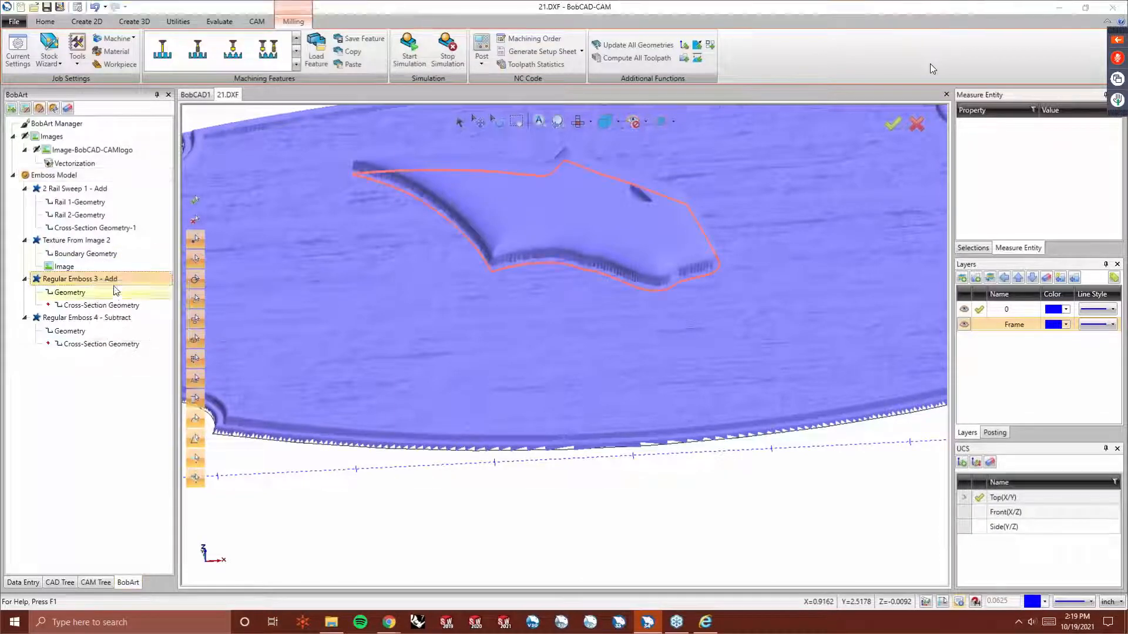
text(.03)
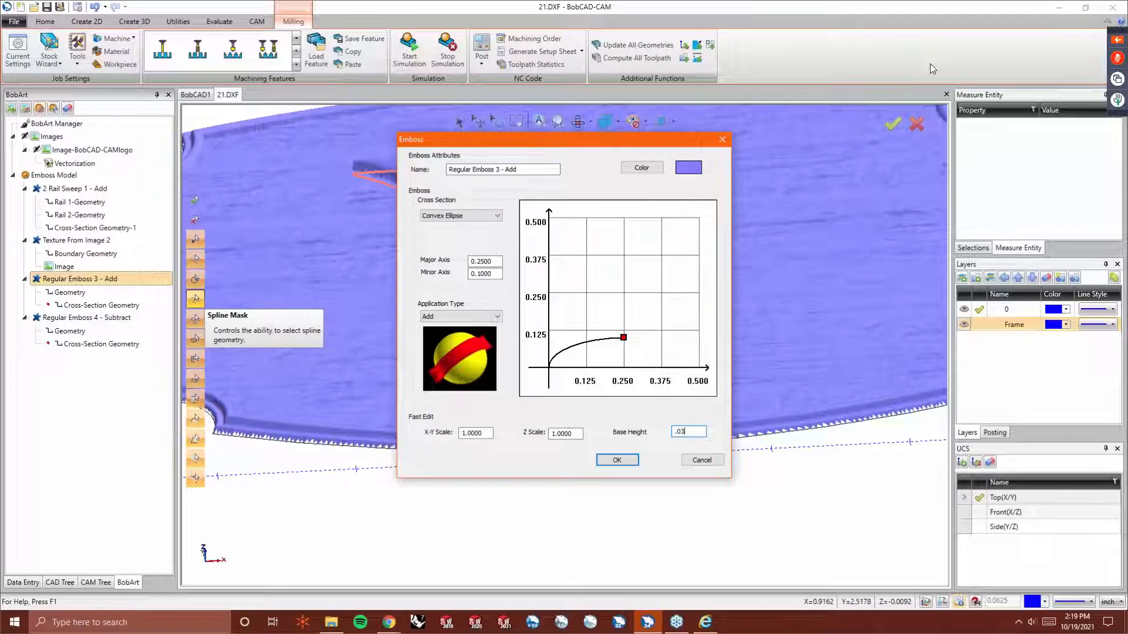
key(Return)
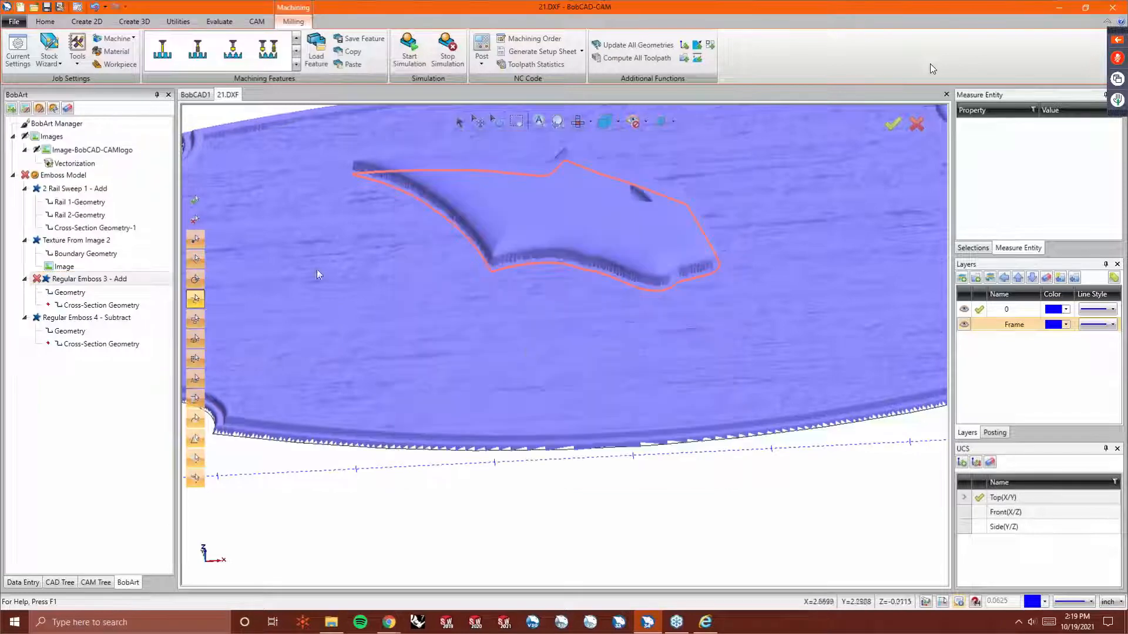
right_click(65, 176)
click(78, 187)
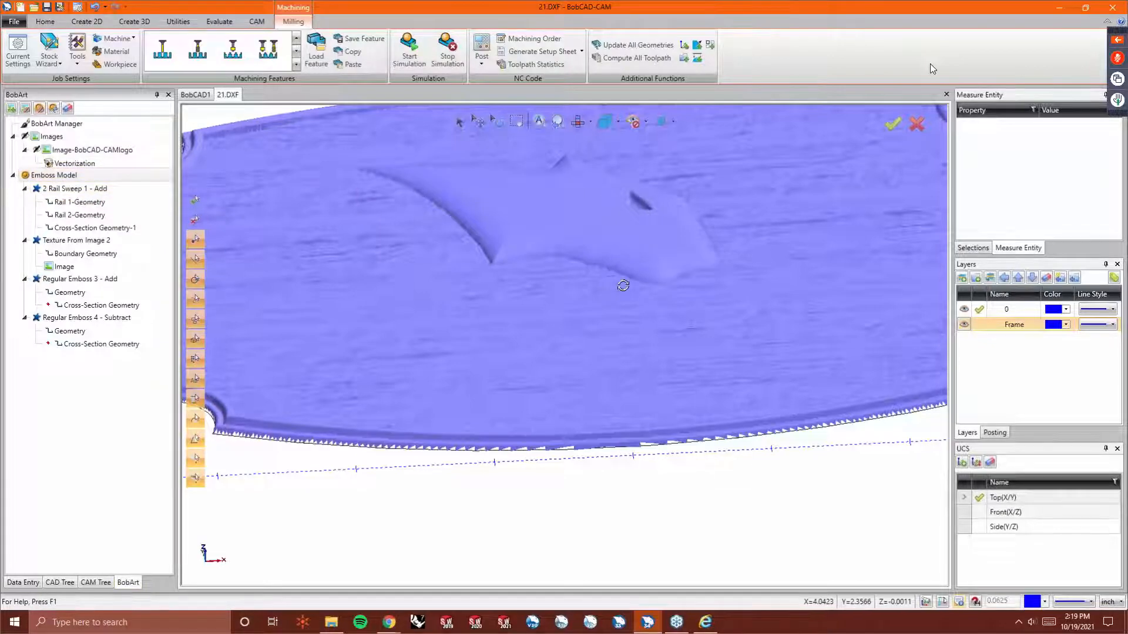
middle_drag(623, 284, 598, 167)
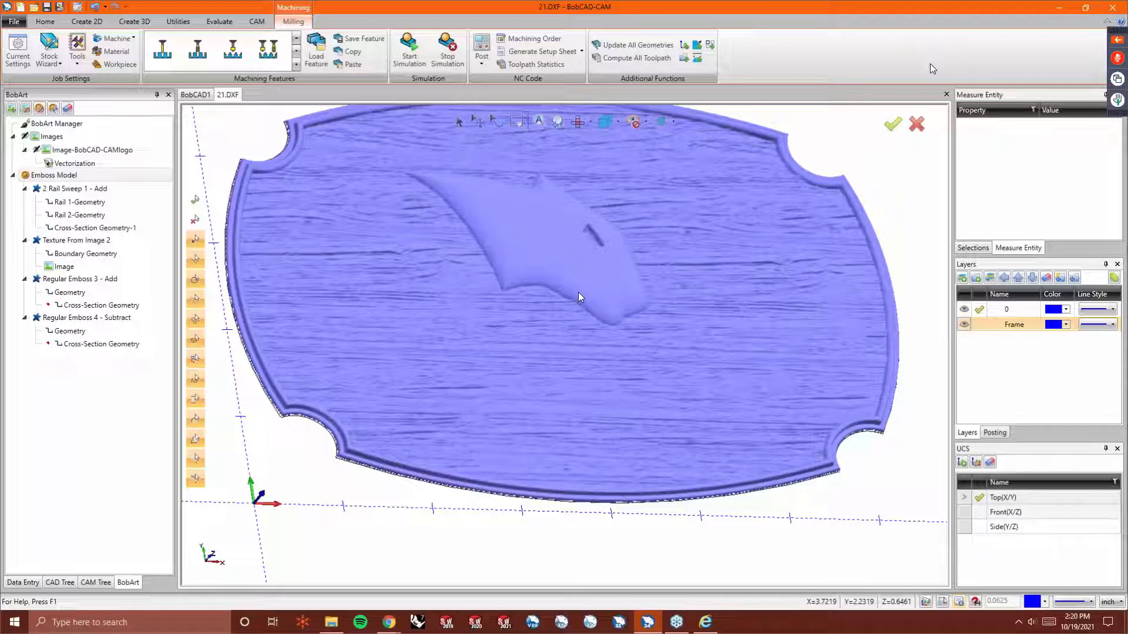
key(Home)
scroll(564, 347, down, 2)
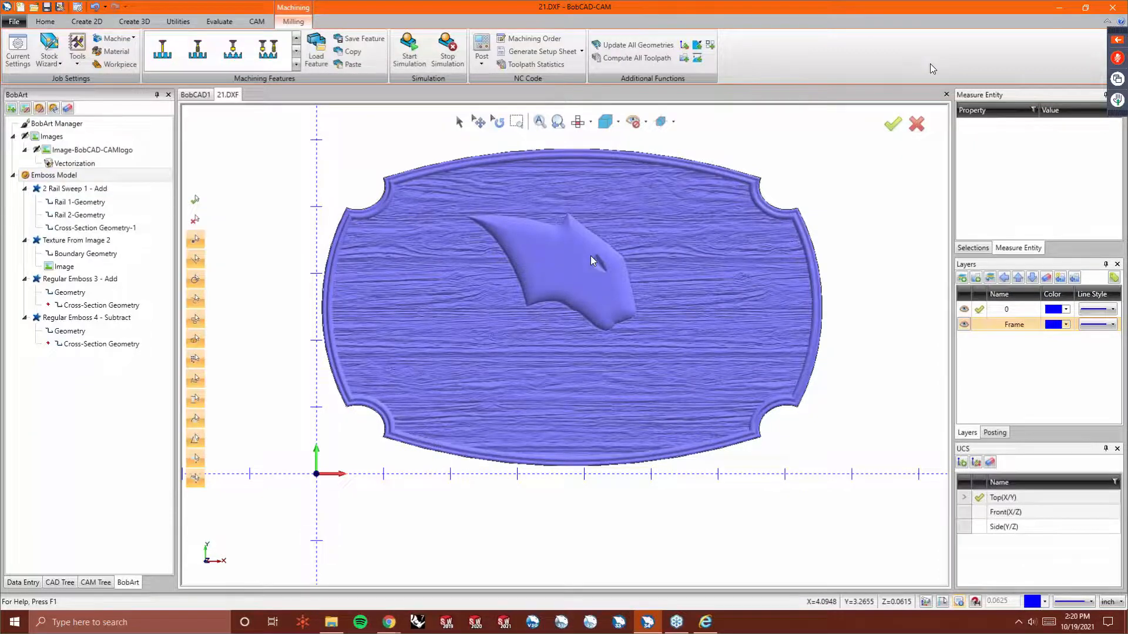
Add a Mill V-Carve feature to Machine Setup - 1 using all the BobCAD-CAM lettering outlines as its geometry.
click(94, 583)
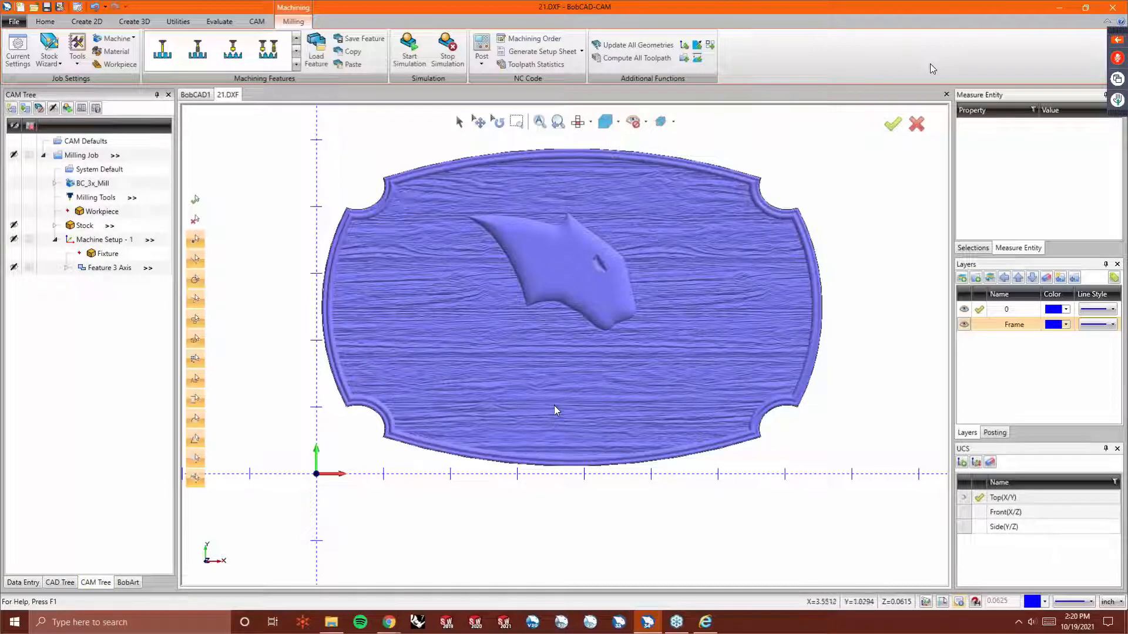
right_click(87, 240)
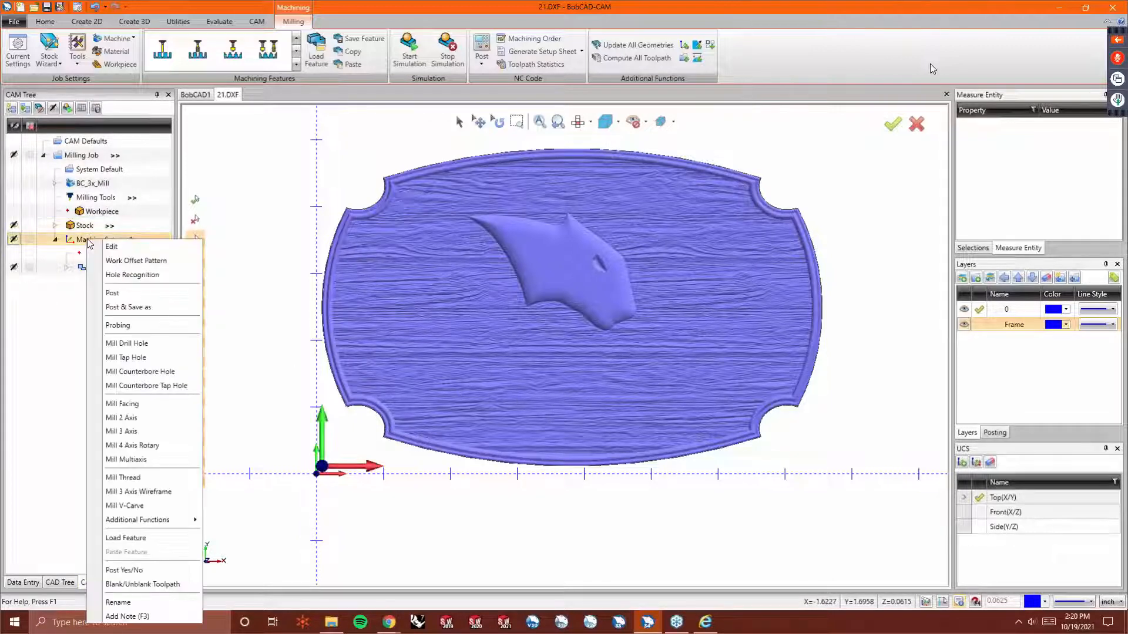
click(144, 506)
click(506, 192)
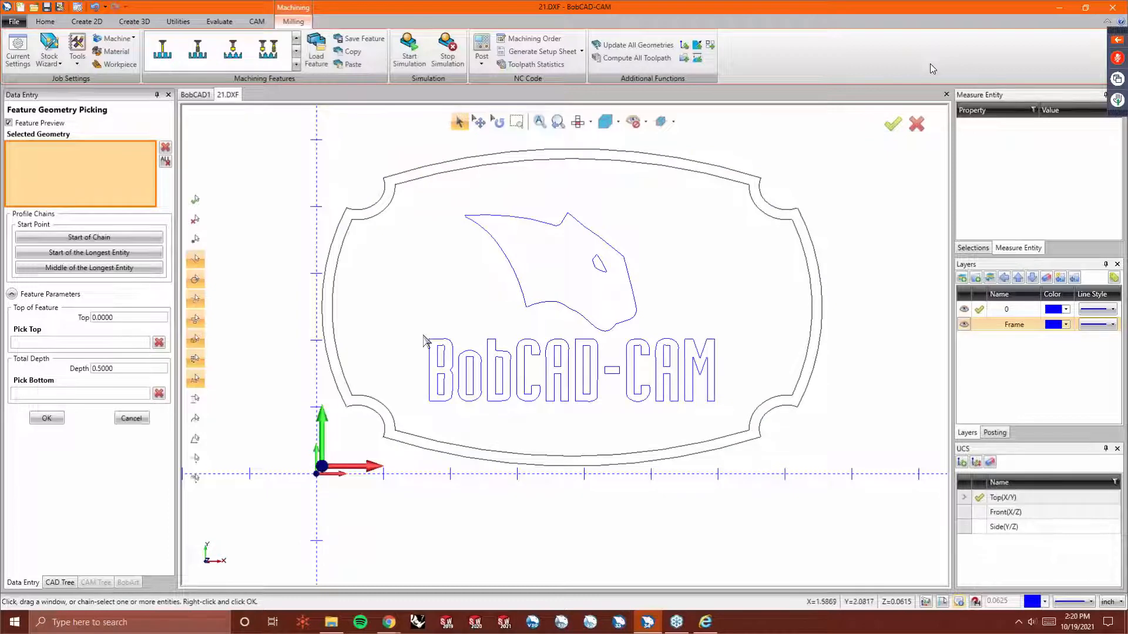
drag(426, 338, 731, 430)
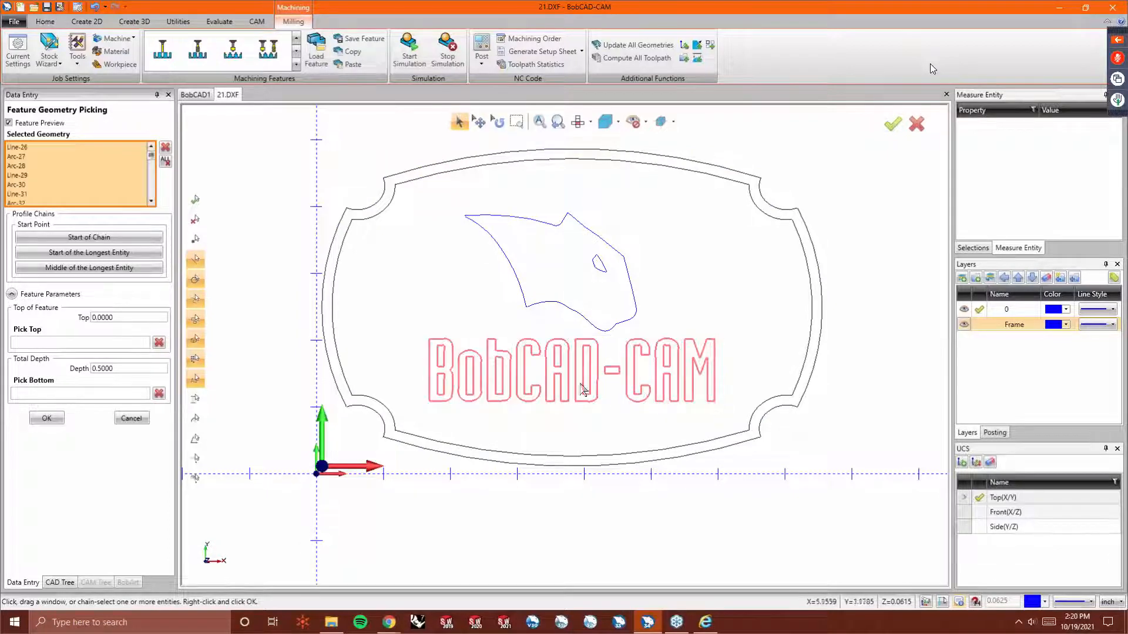
right_click(413, 303)
click(435, 306)
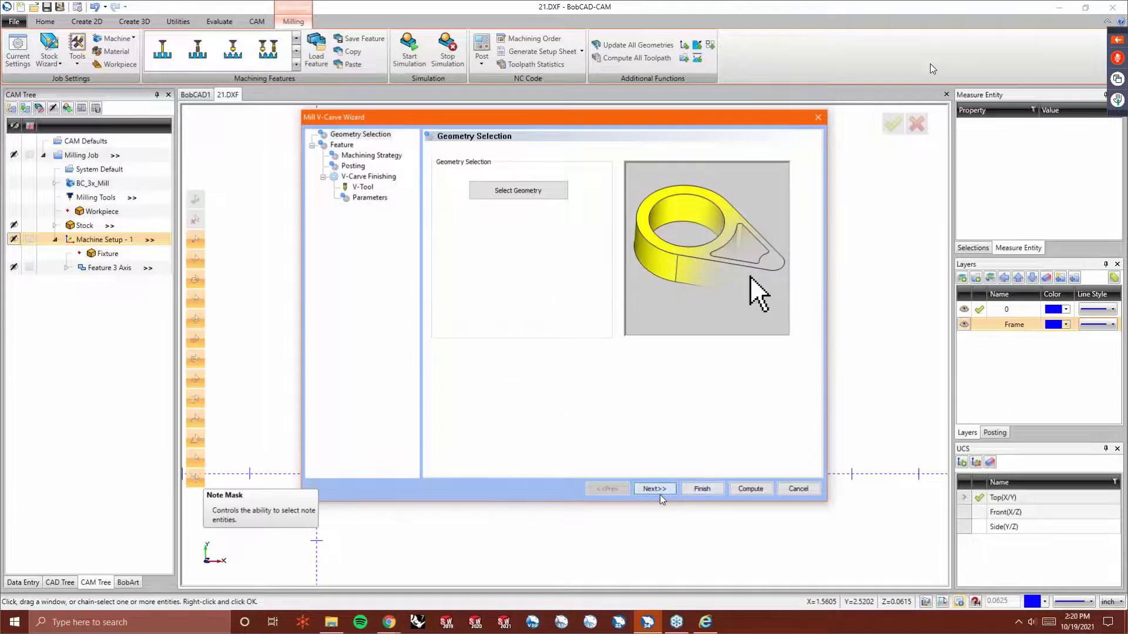
Set the V-carve feature's Top of Feature to -0.125.
click(660, 494)
click(658, 493)
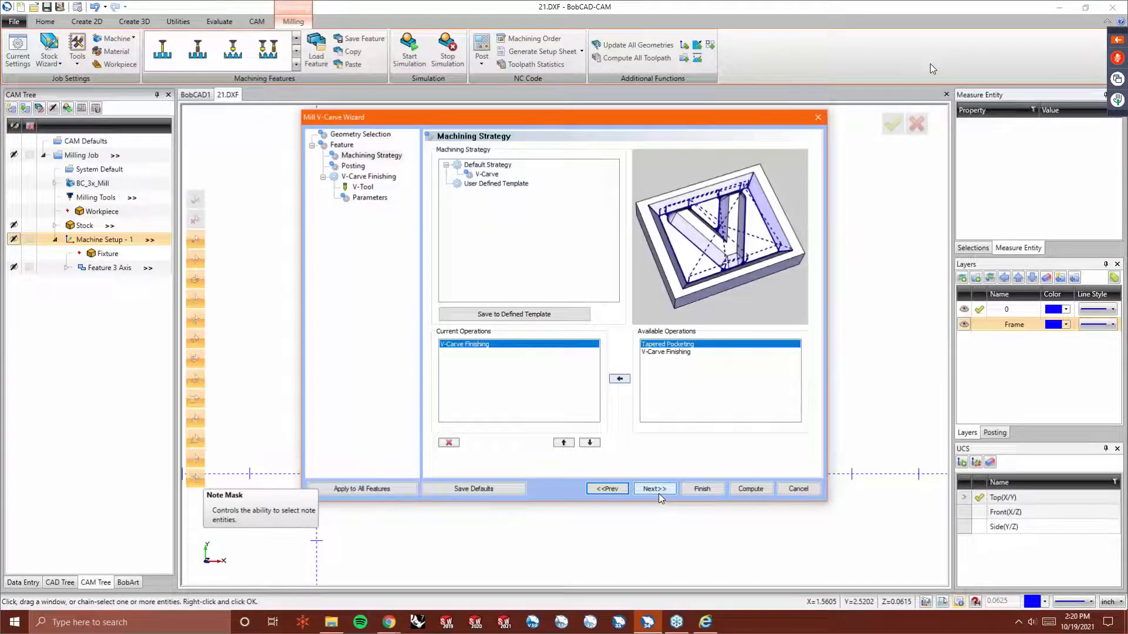
click(659, 492)
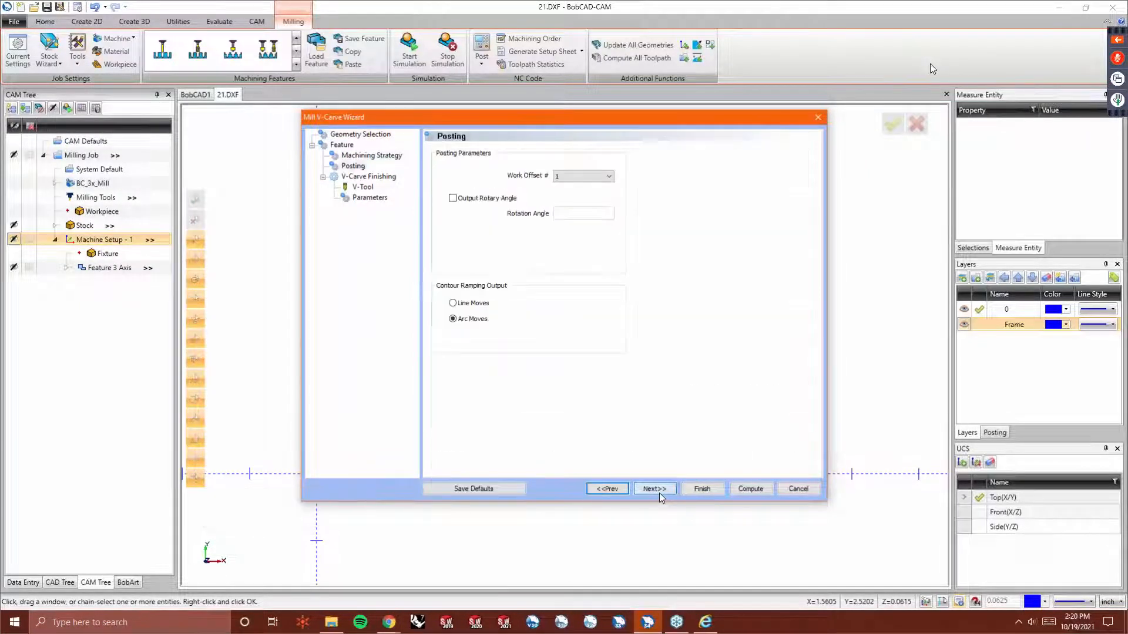
click(659, 492)
click(615, 490)
click(615, 489)
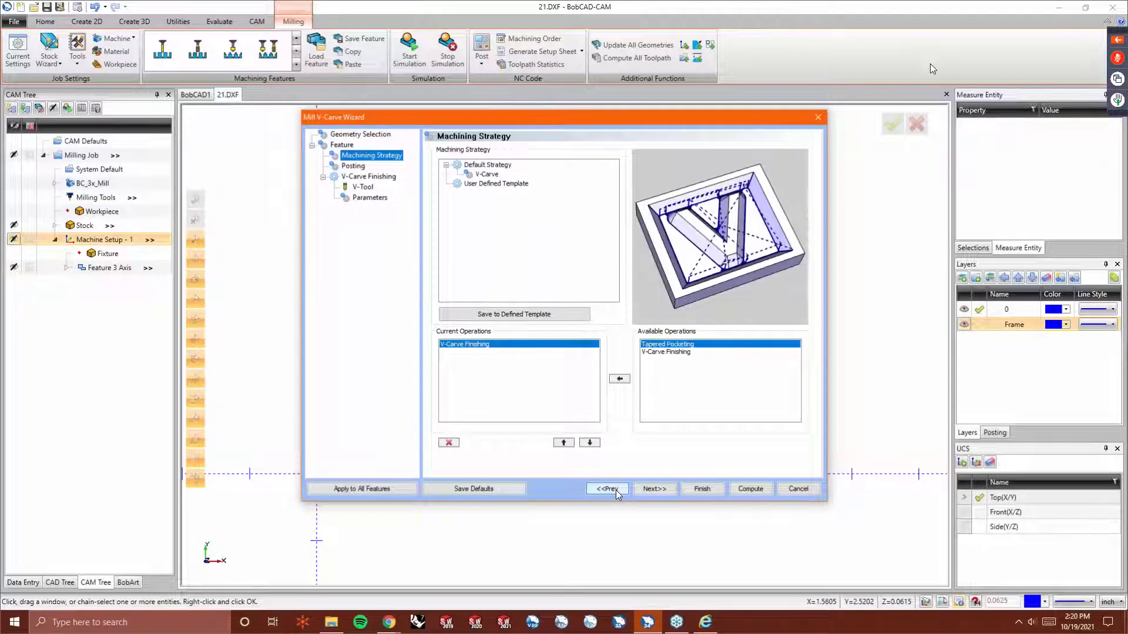
click(616, 490)
click(587, 257)
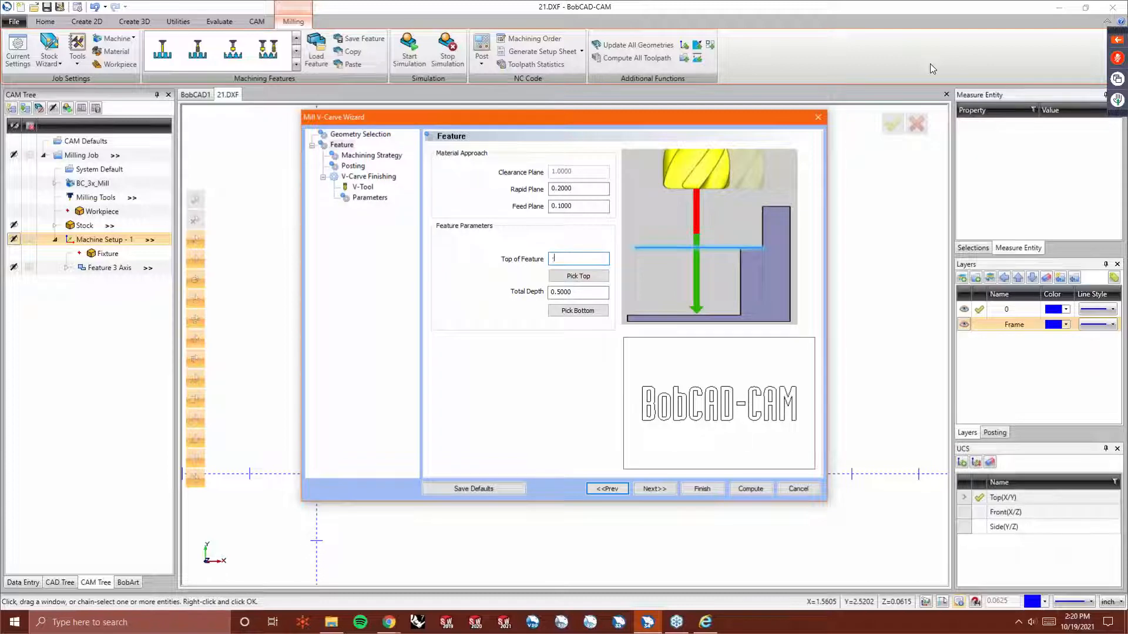
key(Tab)
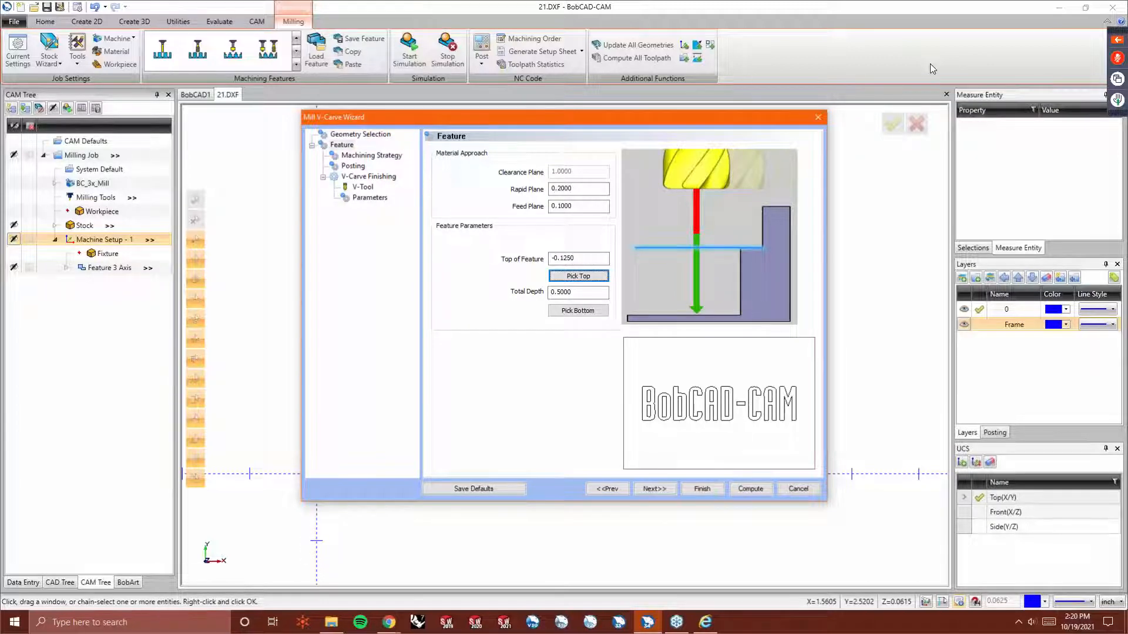
Keep the 0.5 diameter, 90-degree V-tool with no pocketing and a 0.125 depth of cut, and compute the V-carve toolpath.
click(645, 488)
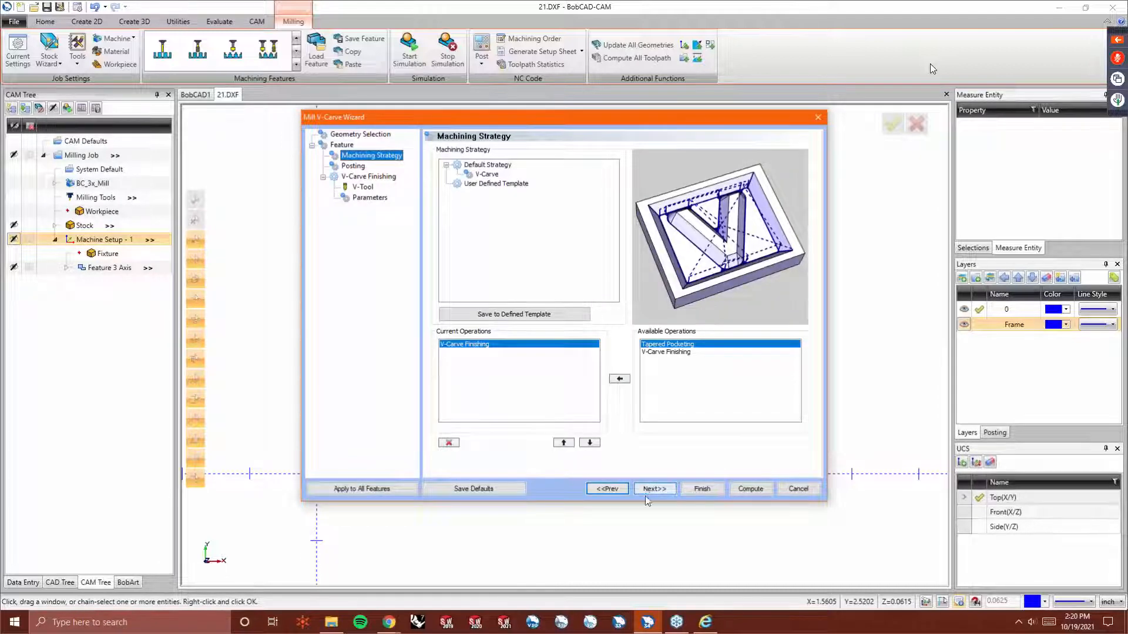
click(654, 489)
click(654, 489)
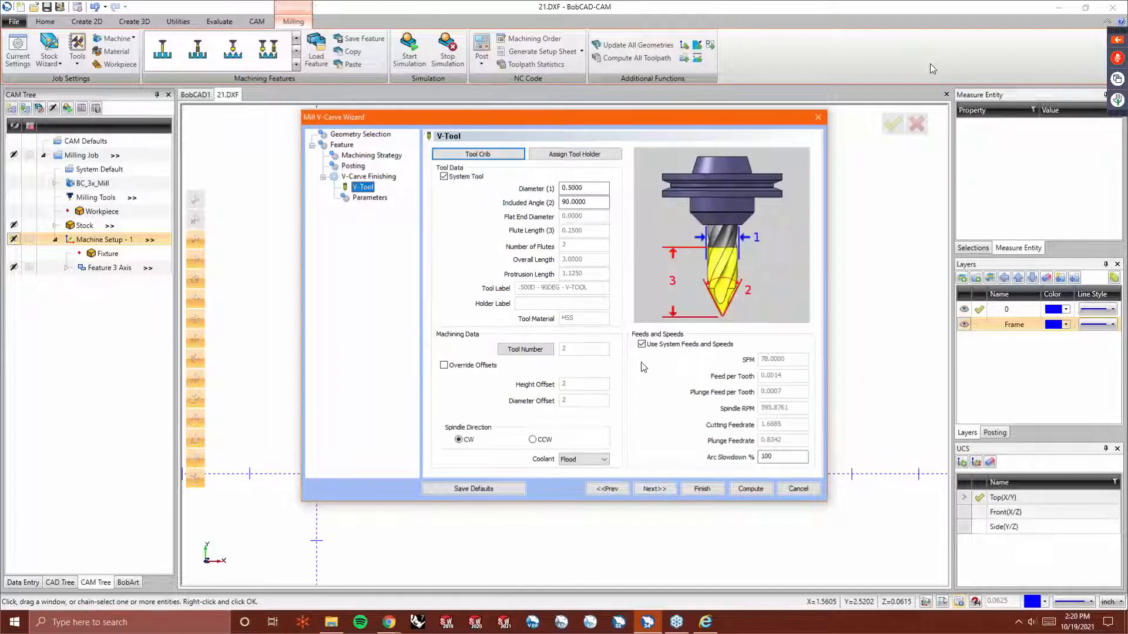
click(662, 490)
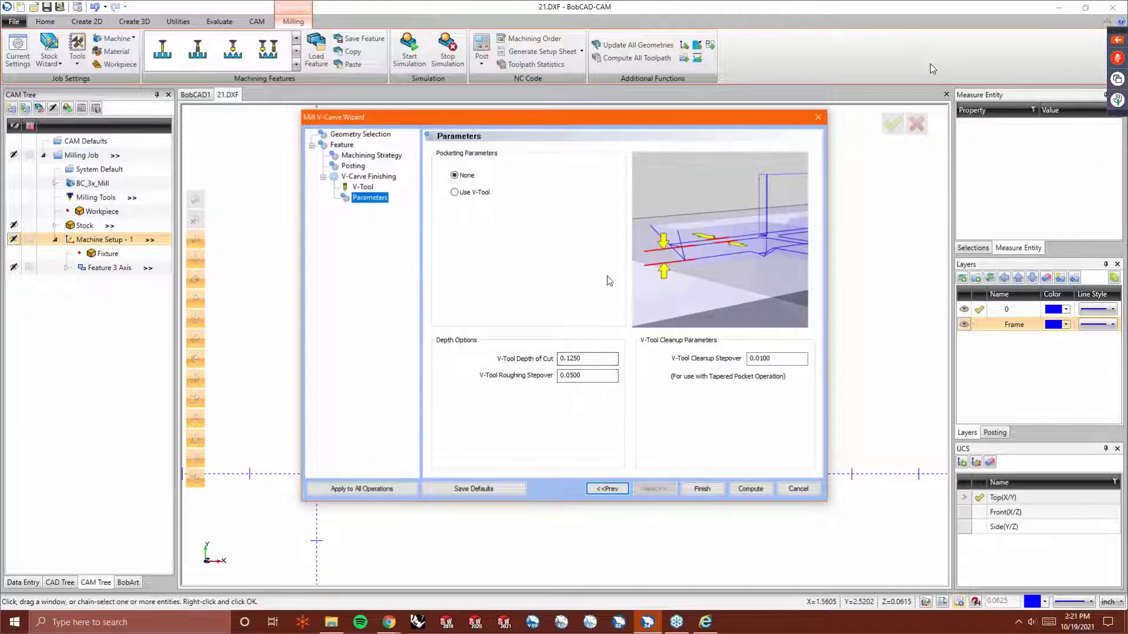
click(586, 358)
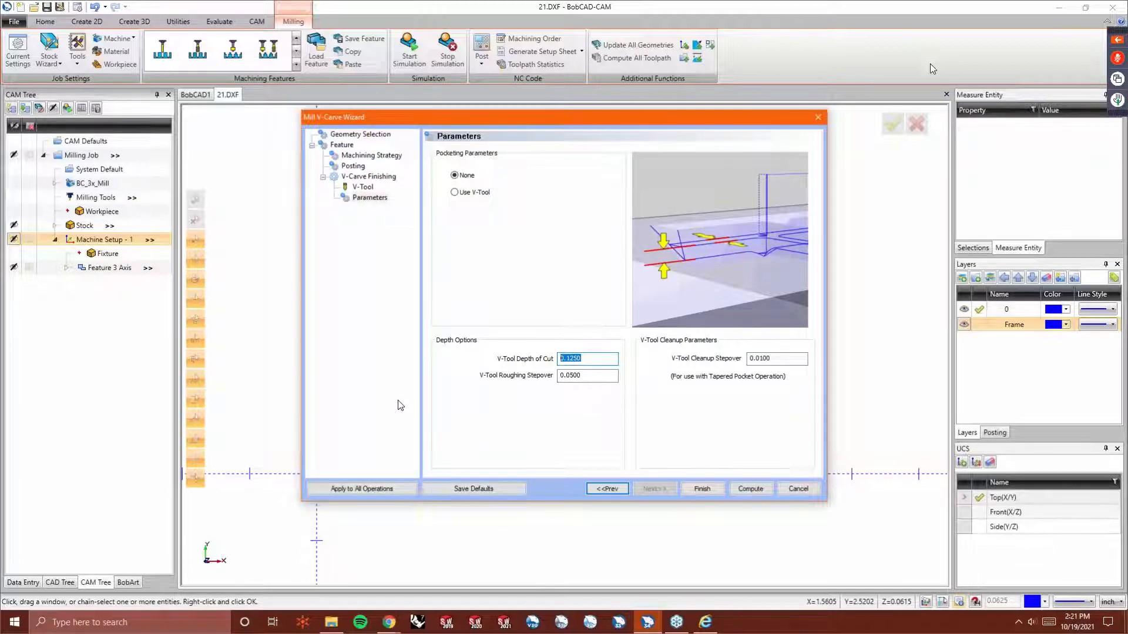
click(741, 489)
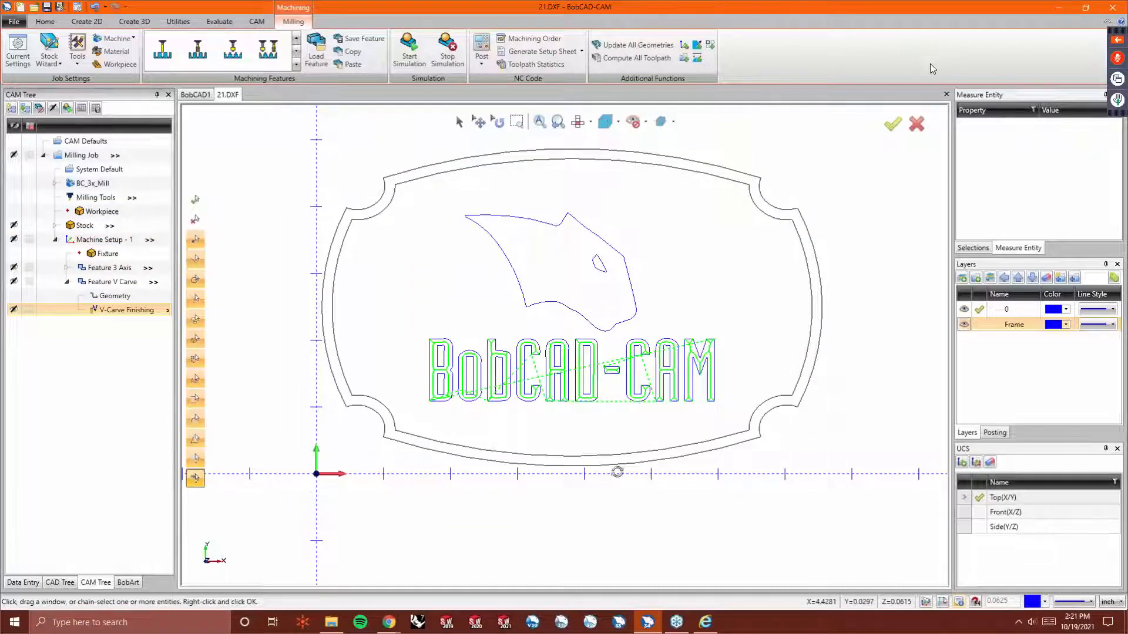
Show the embossed relief again and examine how the V-carve lettering toolpath sits against the wood texture from several angles.
mouse_move(596, 447)
middle_down()
mouse_move(607, 400)
mouse_move(606, 444)
middle_up()
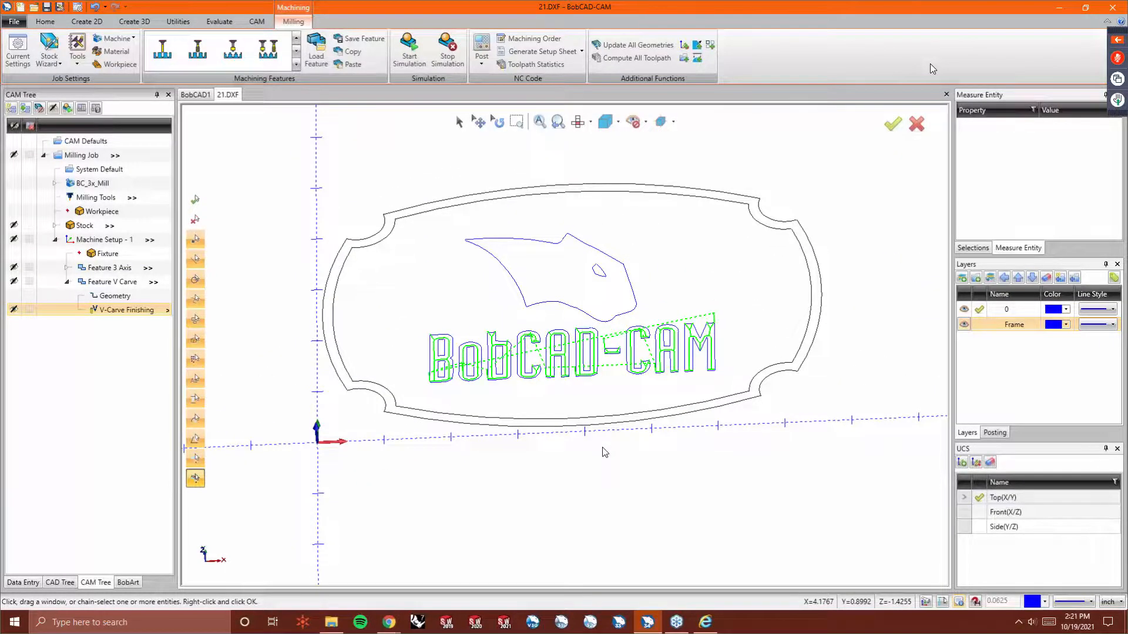
key(ctrl+u)
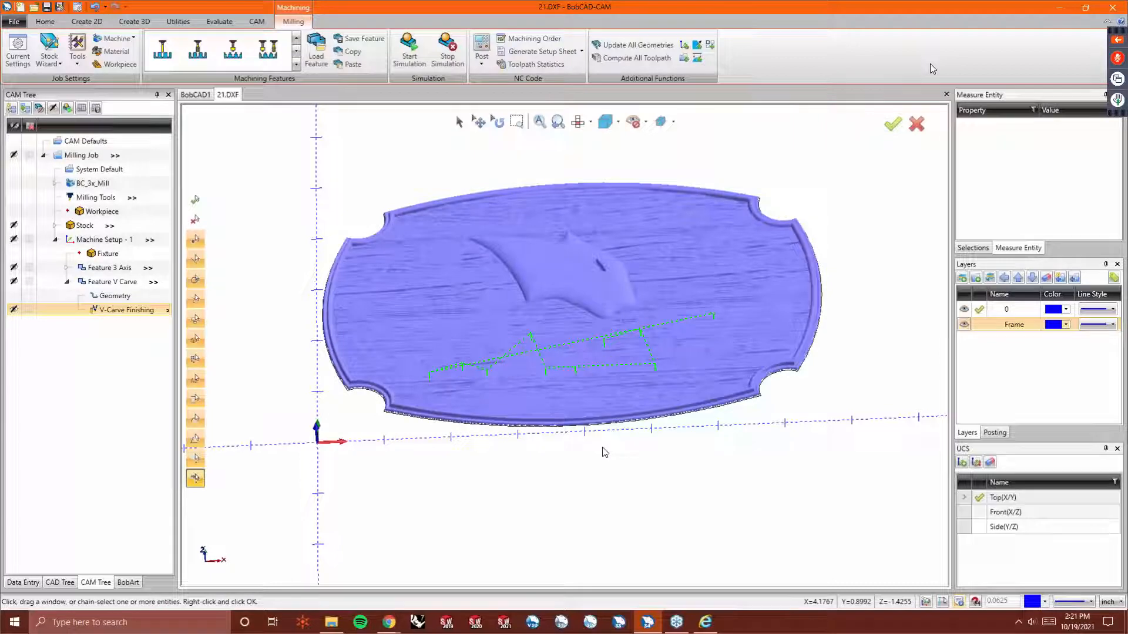
middle_drag(548, 407, 555, 361)
scroll(431, 319, up, 5)
middle_drag(717, 409, 710, 384)
scroll(480, 290, up, 6)
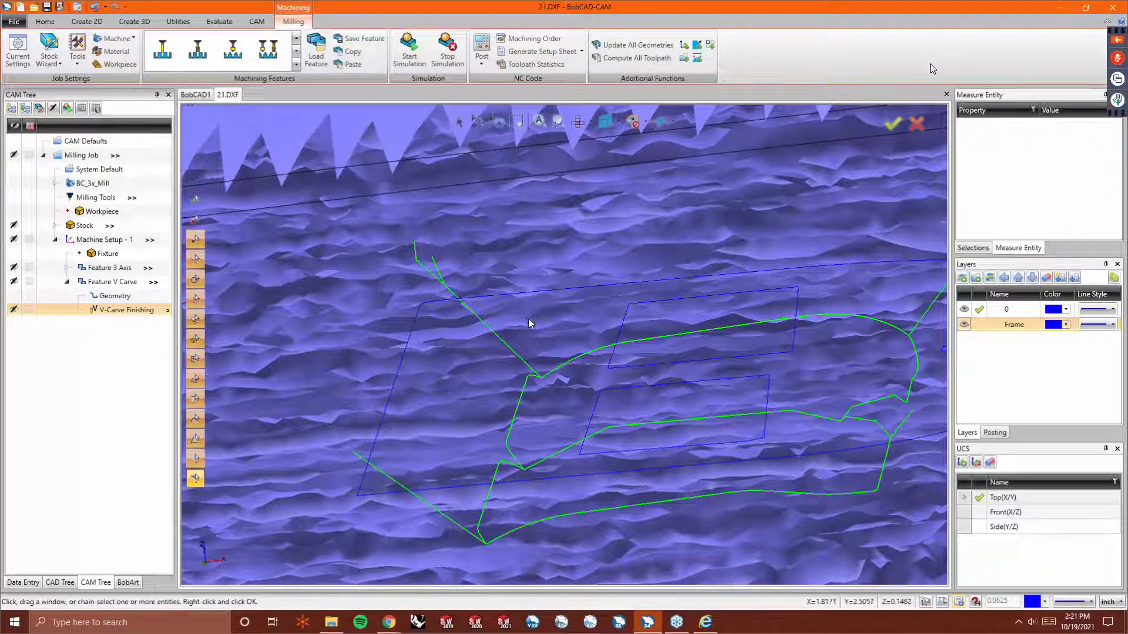
middle_drag(501, 398, 707, 400)
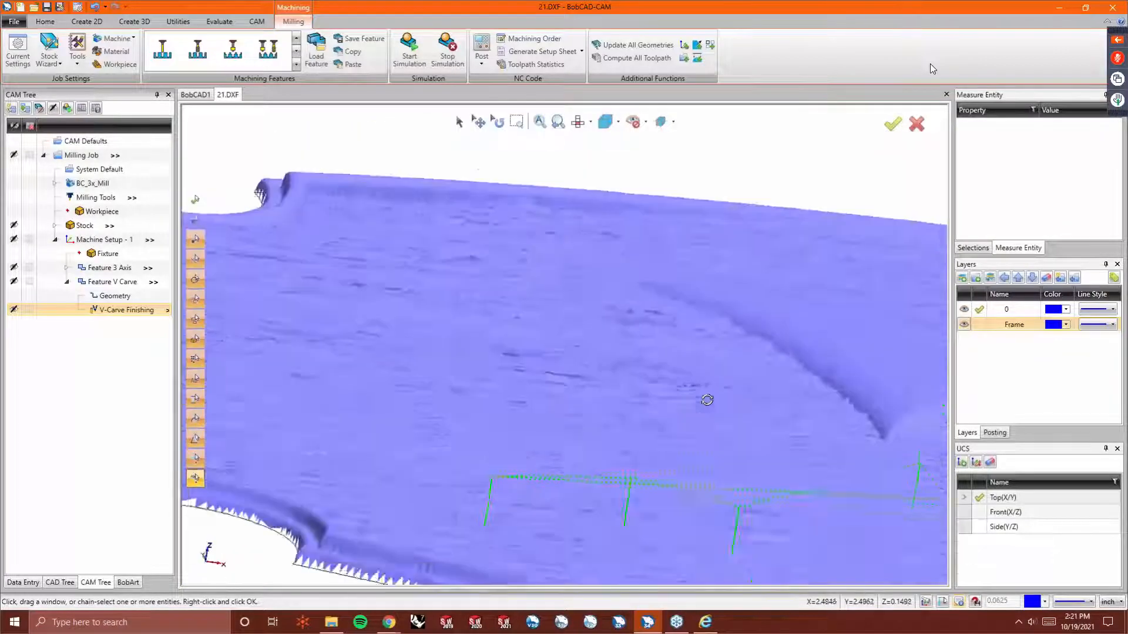
scroll(490, 382, down, 5)
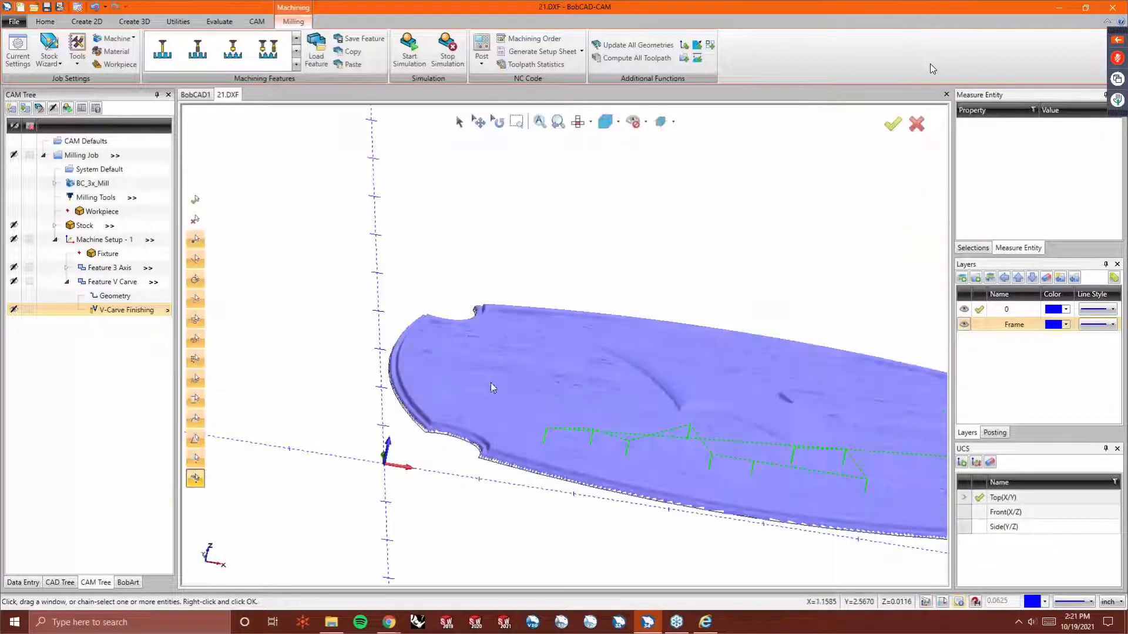
Launch the machining simulation and run the planar and V-carve operations on the stock.
click(424, 47)
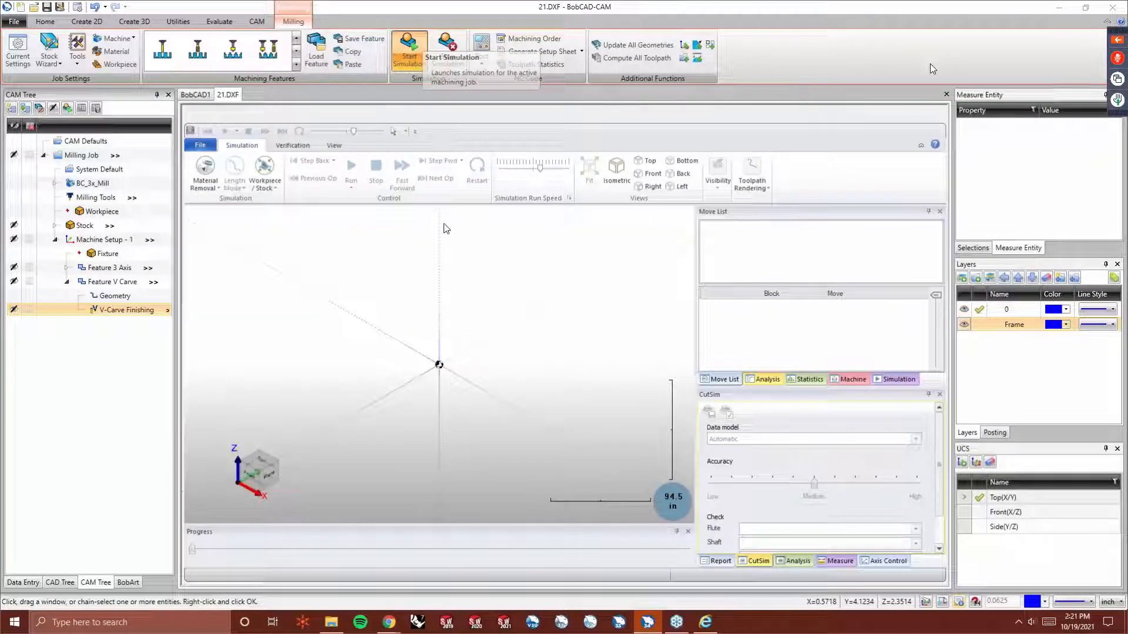
click(354, 171)
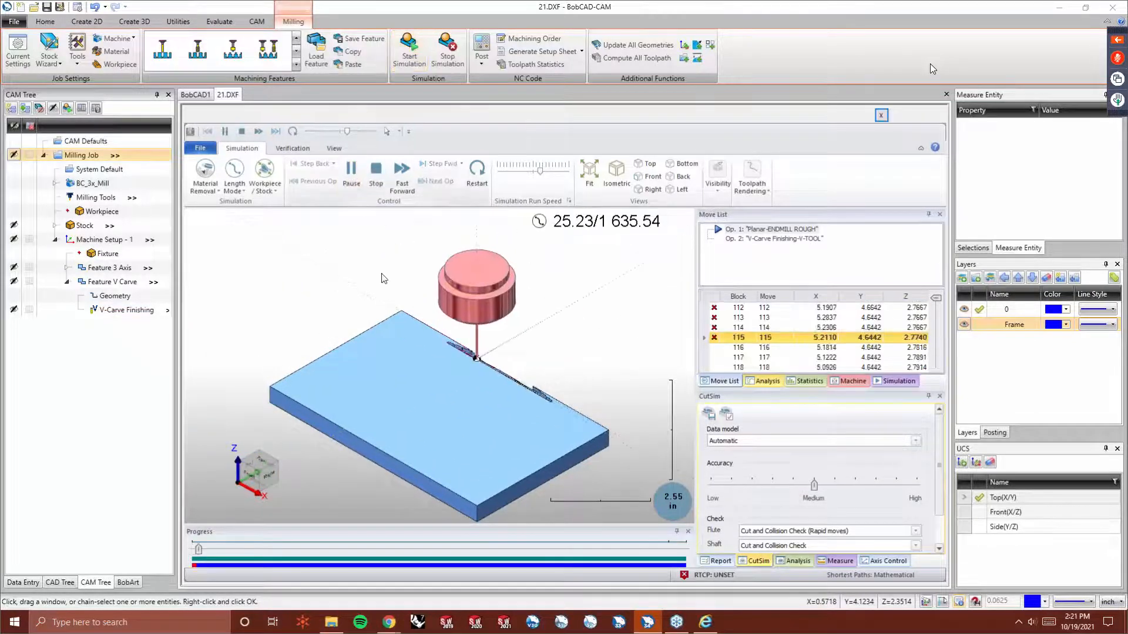
Examine the planar roughing pass on the stock from several angles and distances while the simulation runs.
drag(427, 387, 493, 410)
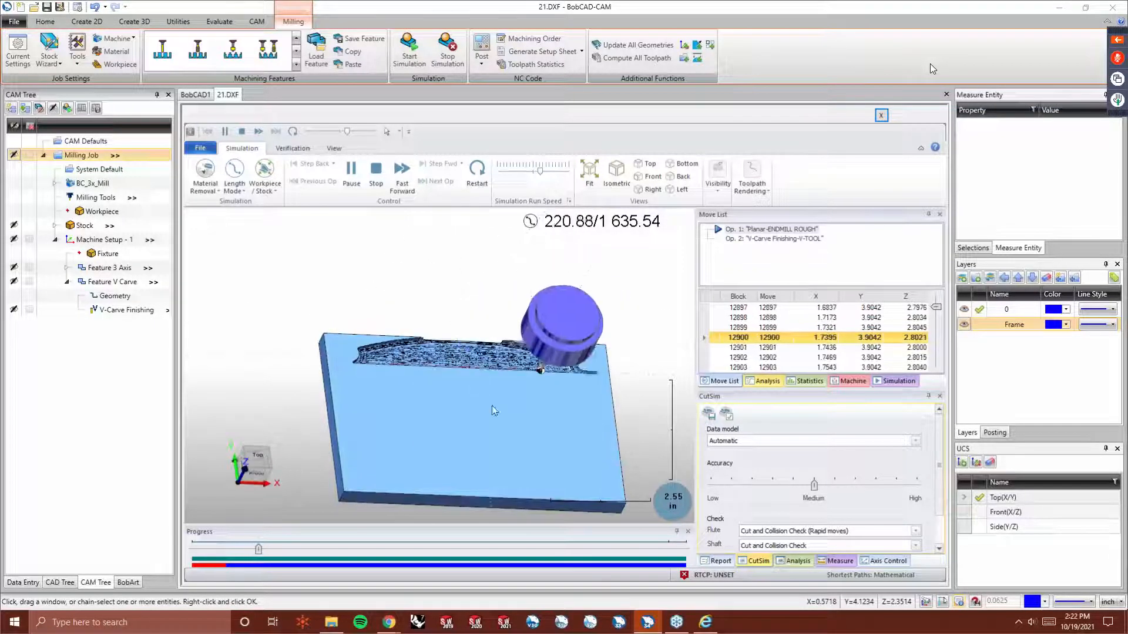
click(246, 468)
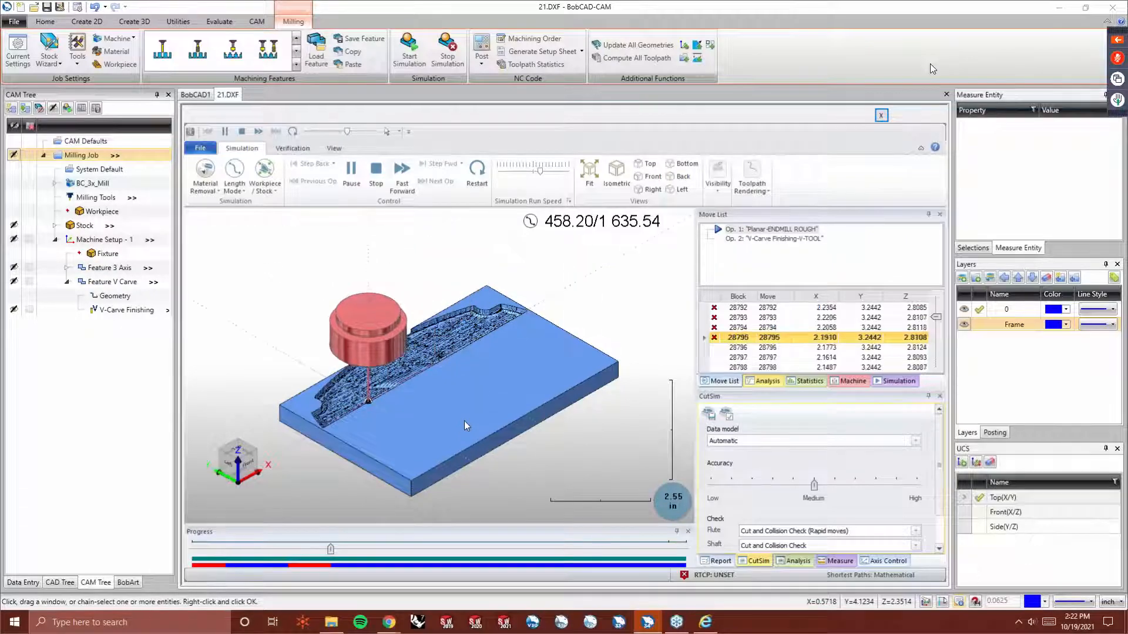
scroll(464, 421, up, 6)
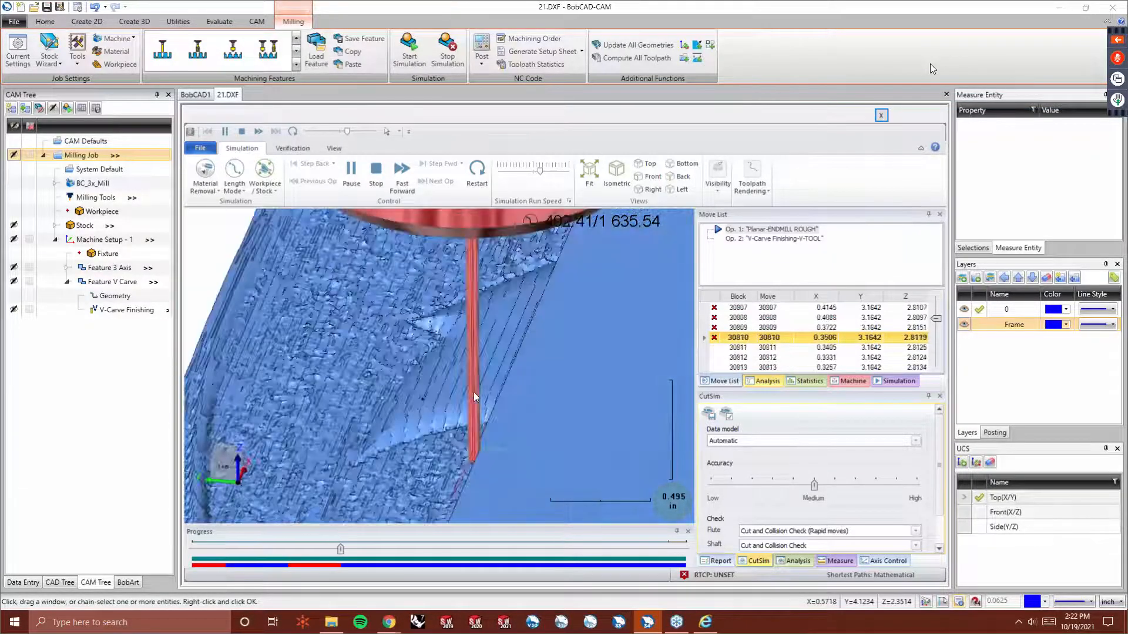
middle_drag(474, 391, 427, 392)
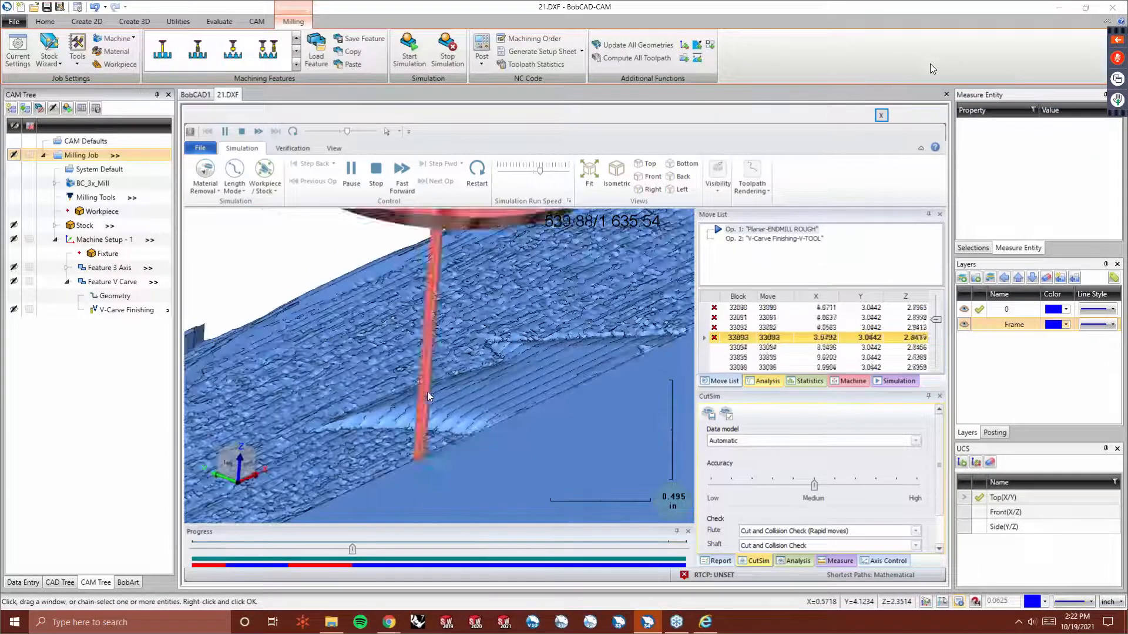
scroll(427, 391, down, 4)
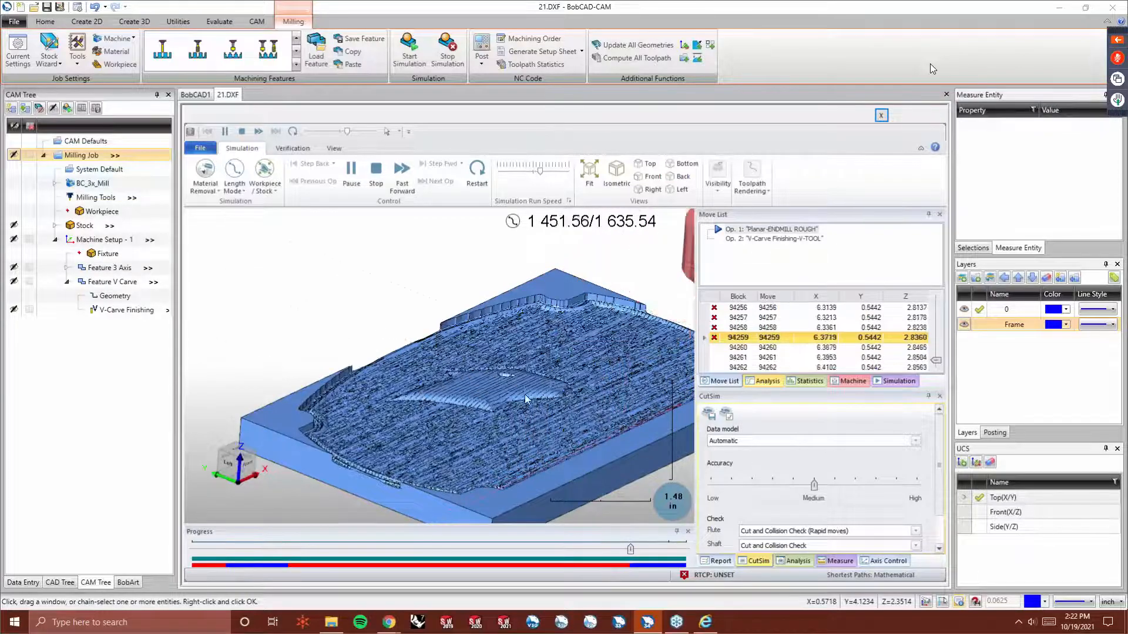
middle_drag(526, 399, 542, 421)
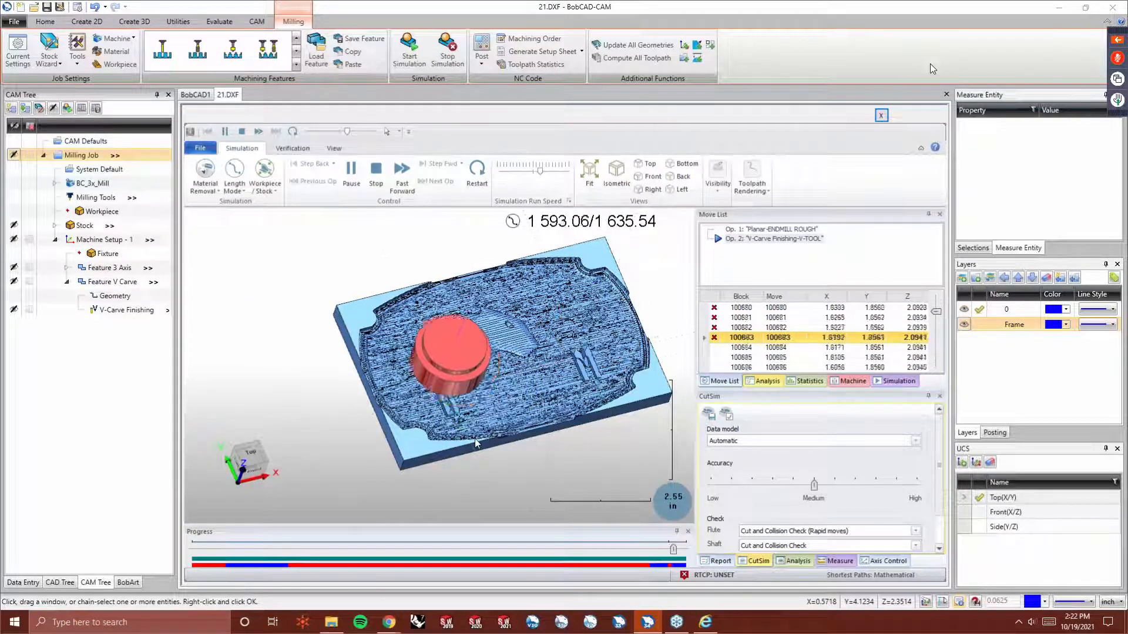
Inspect the V-carved BobCAD-CAM lettering on the simulated sign up close and from several angles, and close the simulation.
scroll(497, 411, up, 5)
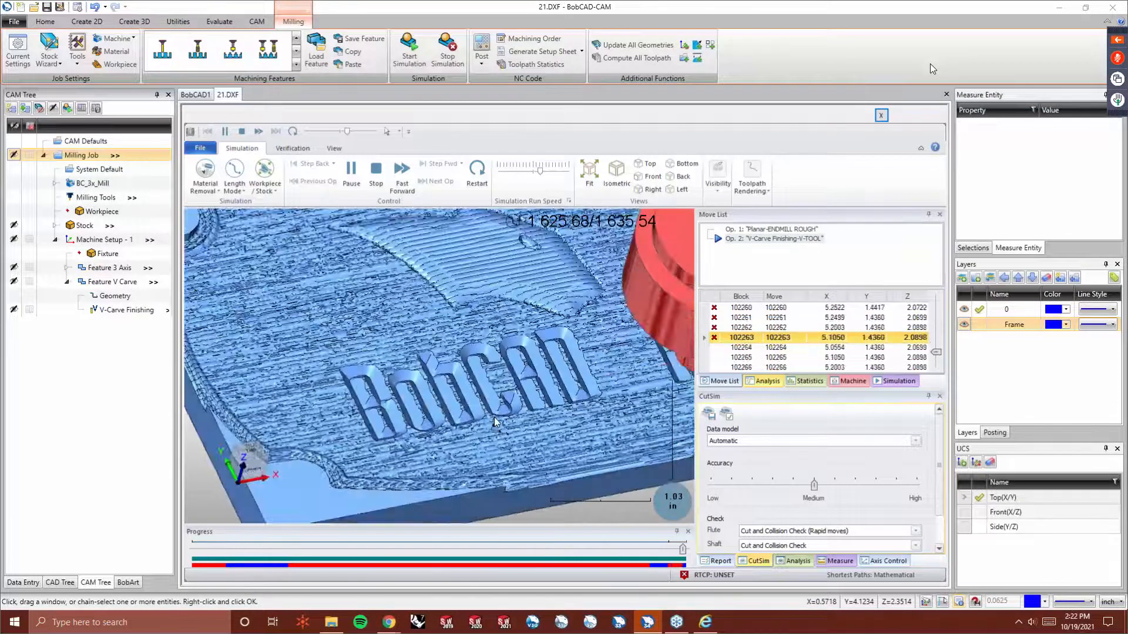
middle_drag(558, 411, 418, 384)
scroll(553, 317, up, 4)
scroll(462, 335, down, 4)
scroll(462, 335, down, 3)
scroll(472, 367, up, 2)
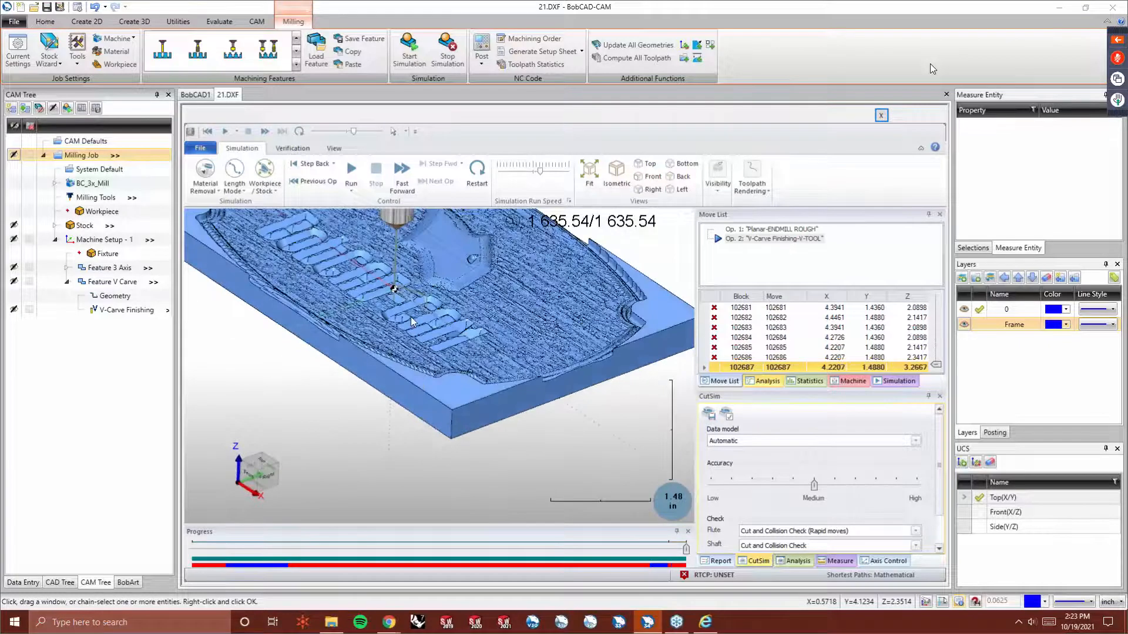
middle_drag(411, 322, 421, 418)
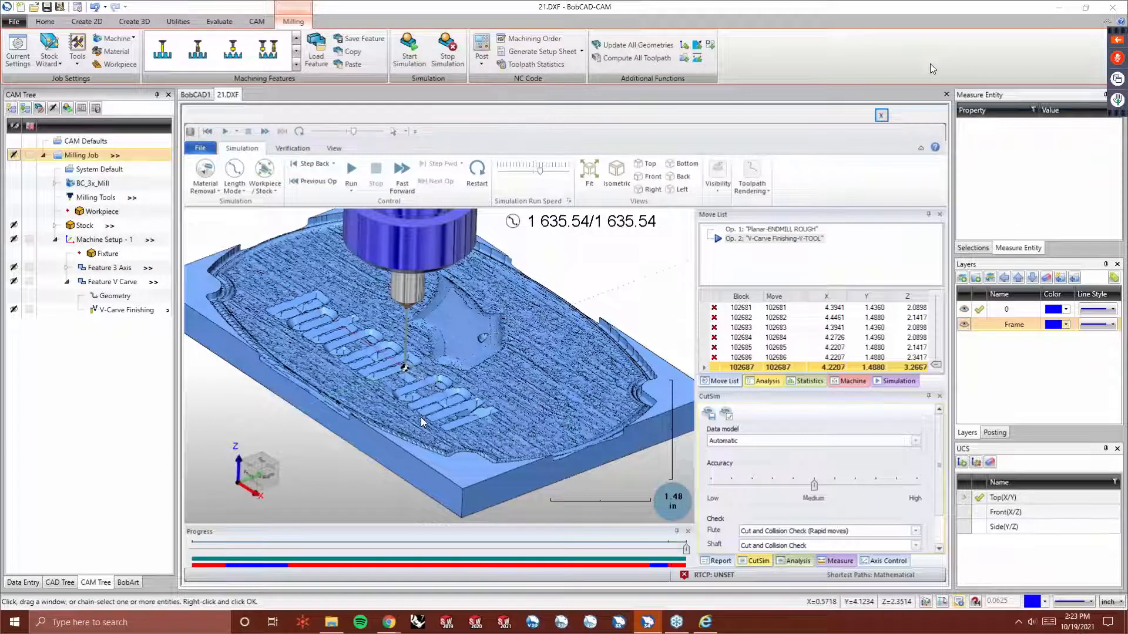
click(881, 115)
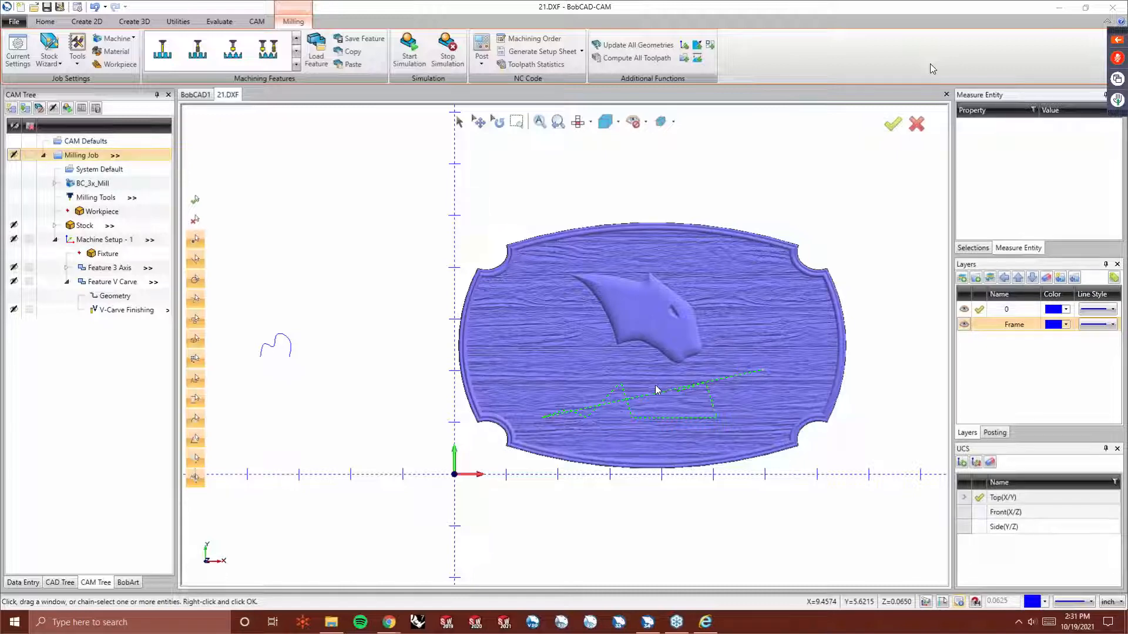
Rerun the machining simulation of both operations, examine the carved lettering and bobcat relief on the finished stock, and exit it.
click(410, 57)
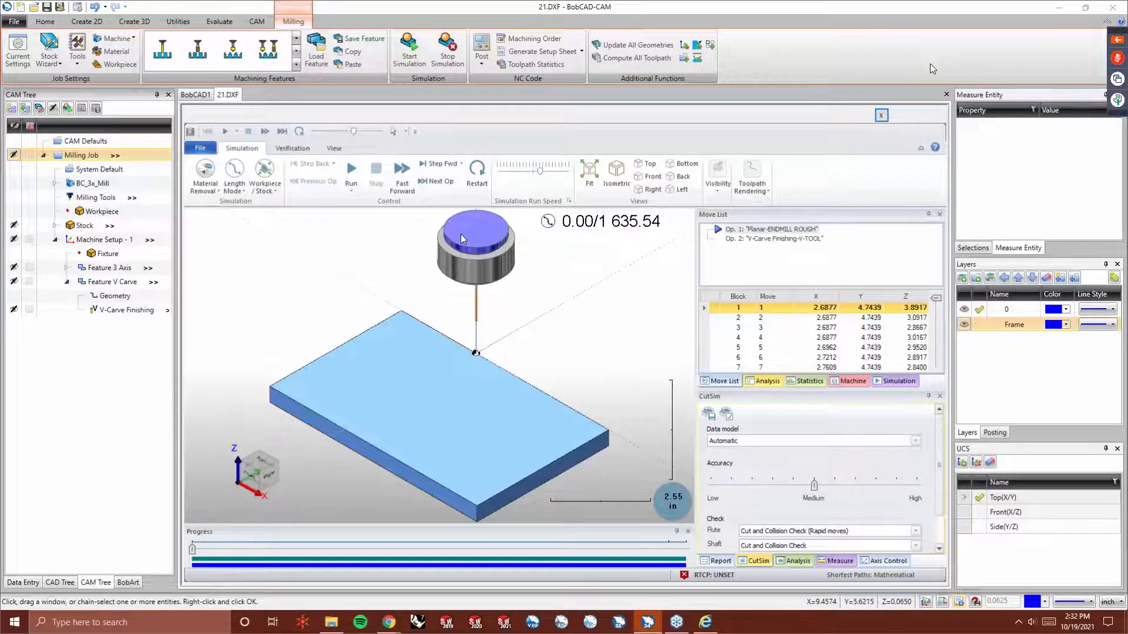
click(340, 177)
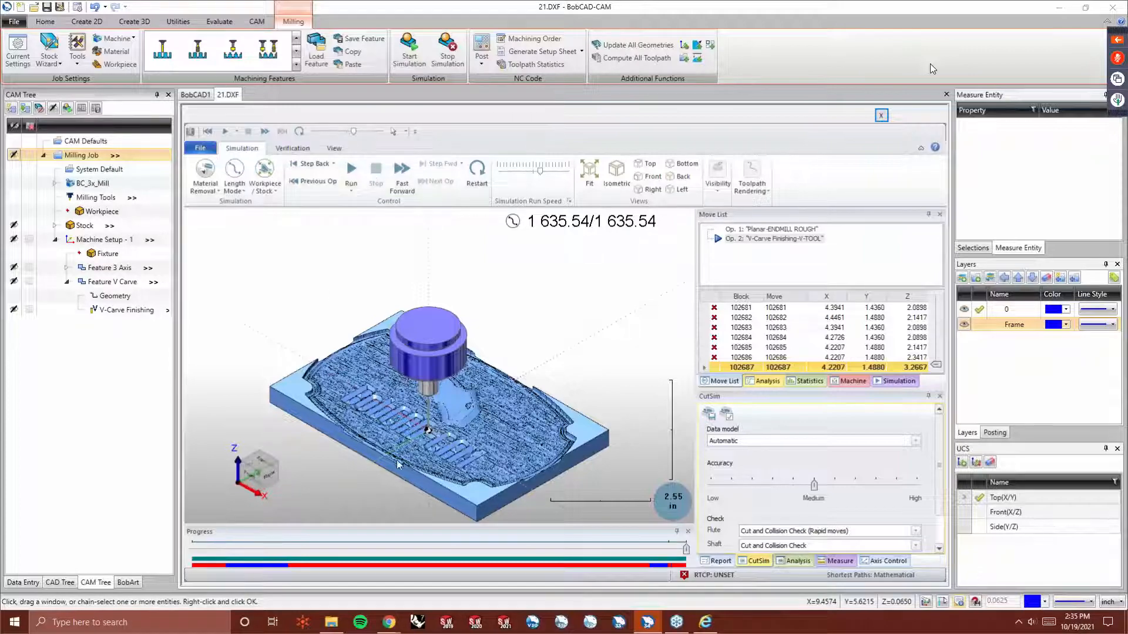
middle_drag(428, 464, 372, 440)
scroll(323, 442, down, 3)
scroll(323, 442, up, 8)
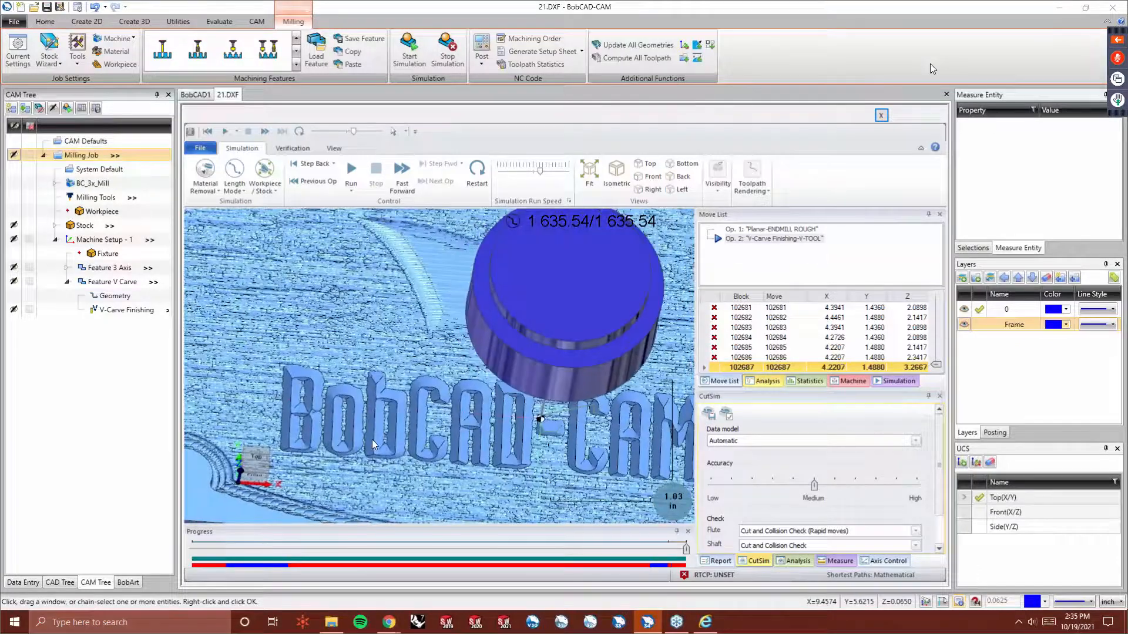
scroll(370, 421, down, 4)
middle_drag(428, 402, 441, 390)
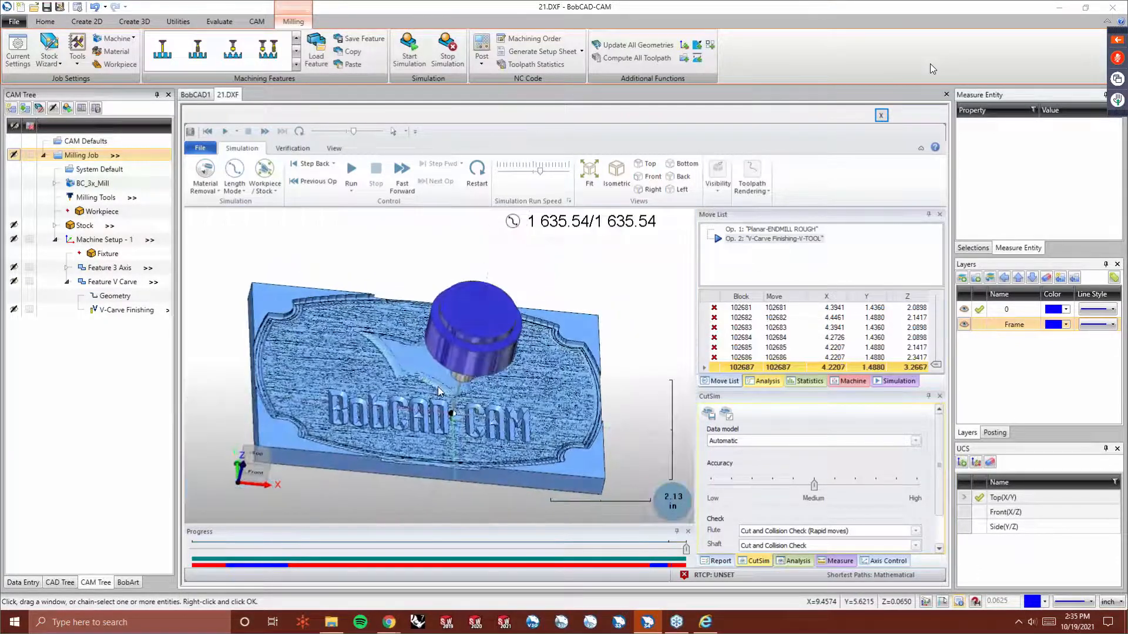
click(881, 114)
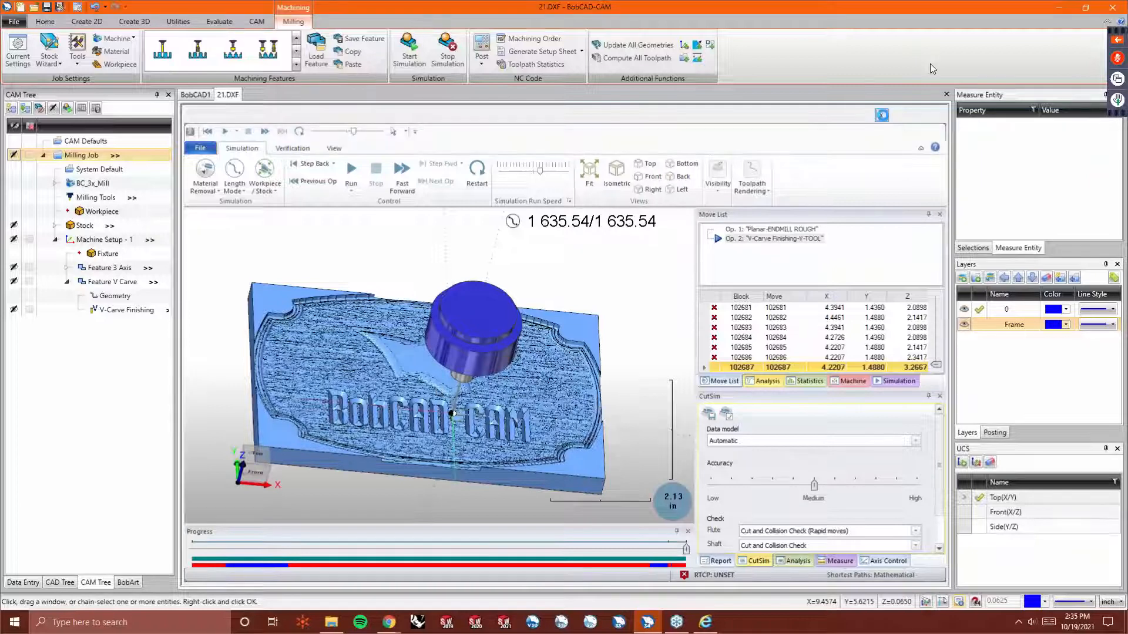
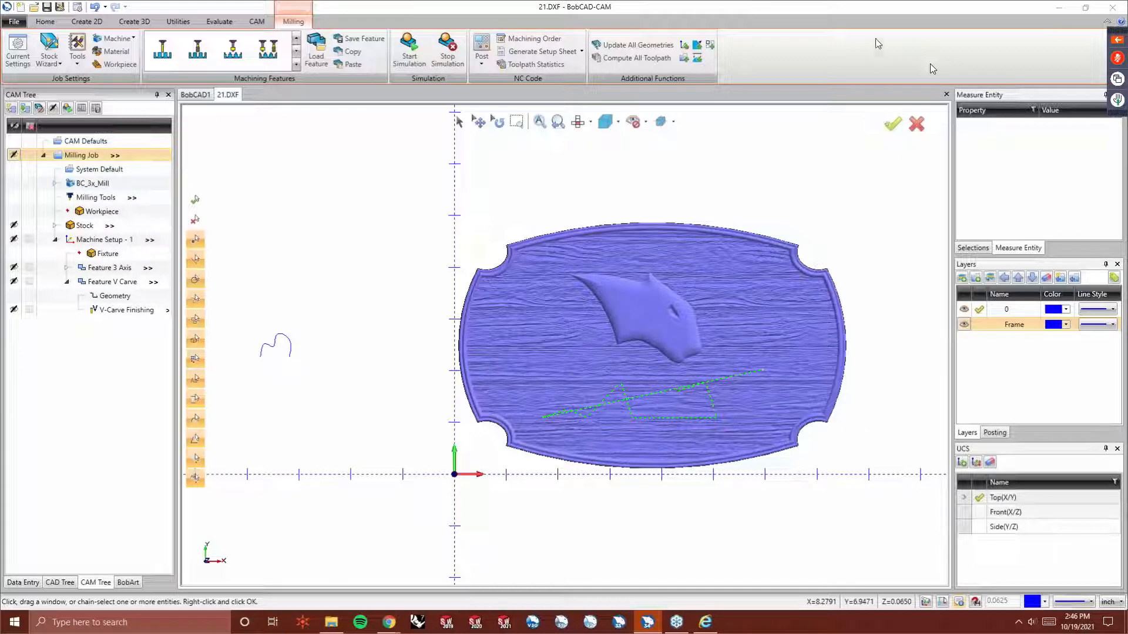
Switch to Chrome, load bobcad.com in a maximized window and open the virtual training events page.
click(390, 624)
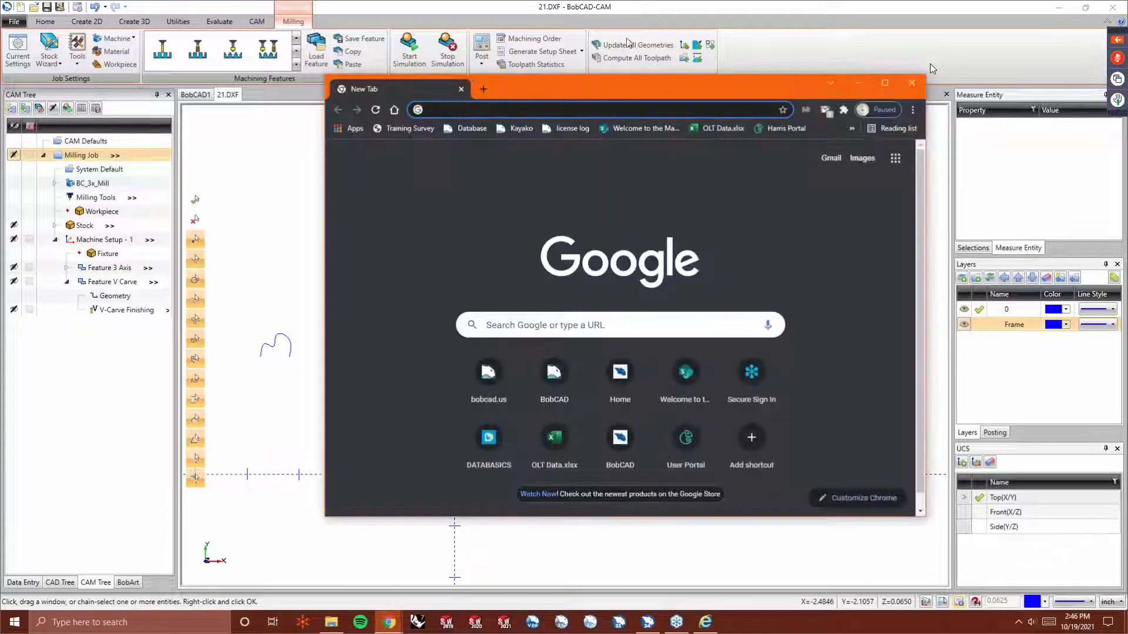
text(bobcad.com)
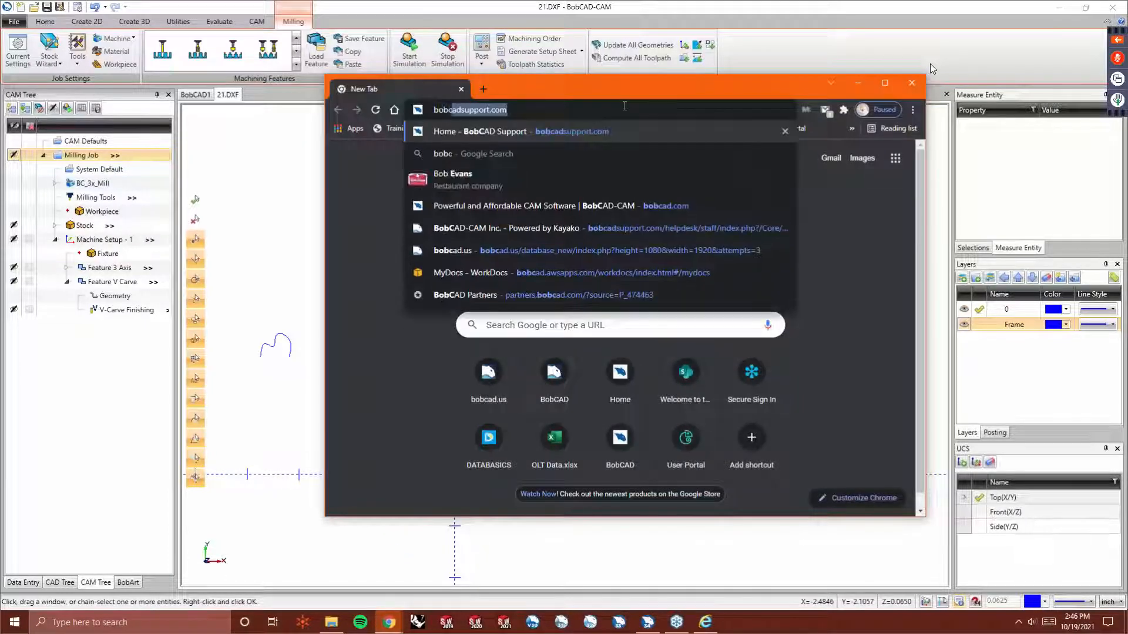
key(Return)
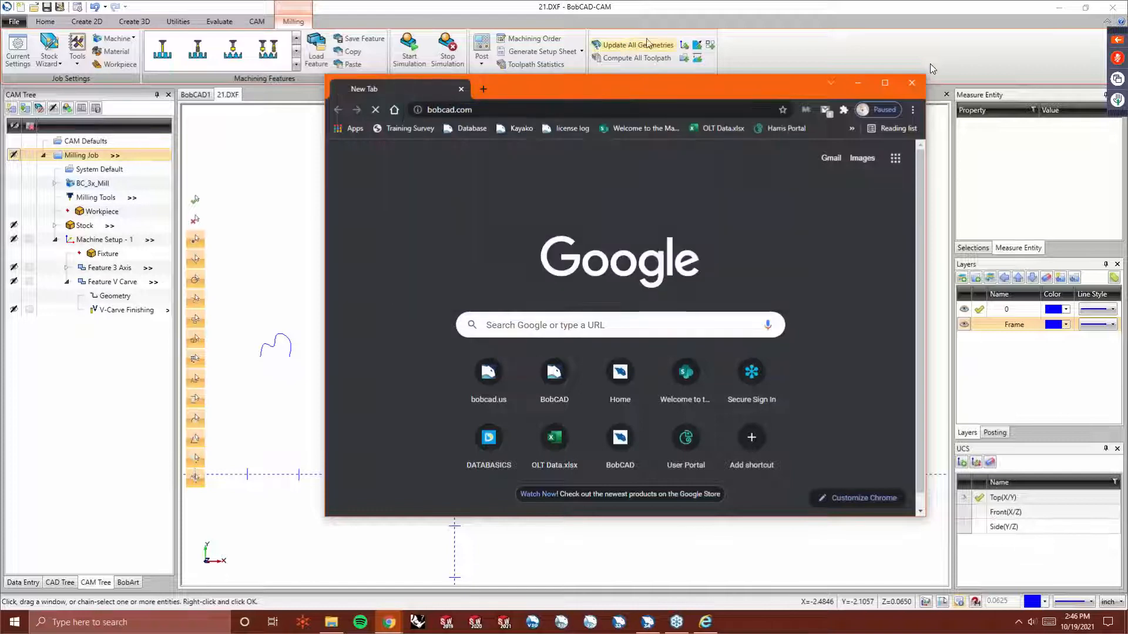
click(884, 87)
scroll(878, 333, down, 2)
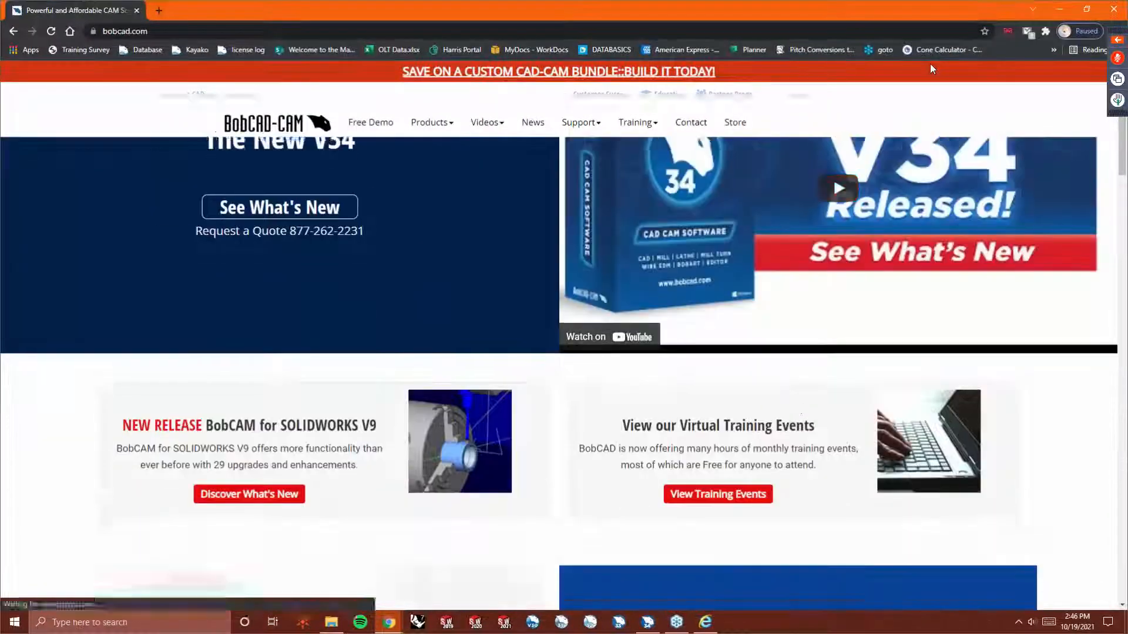
click(721, 490)
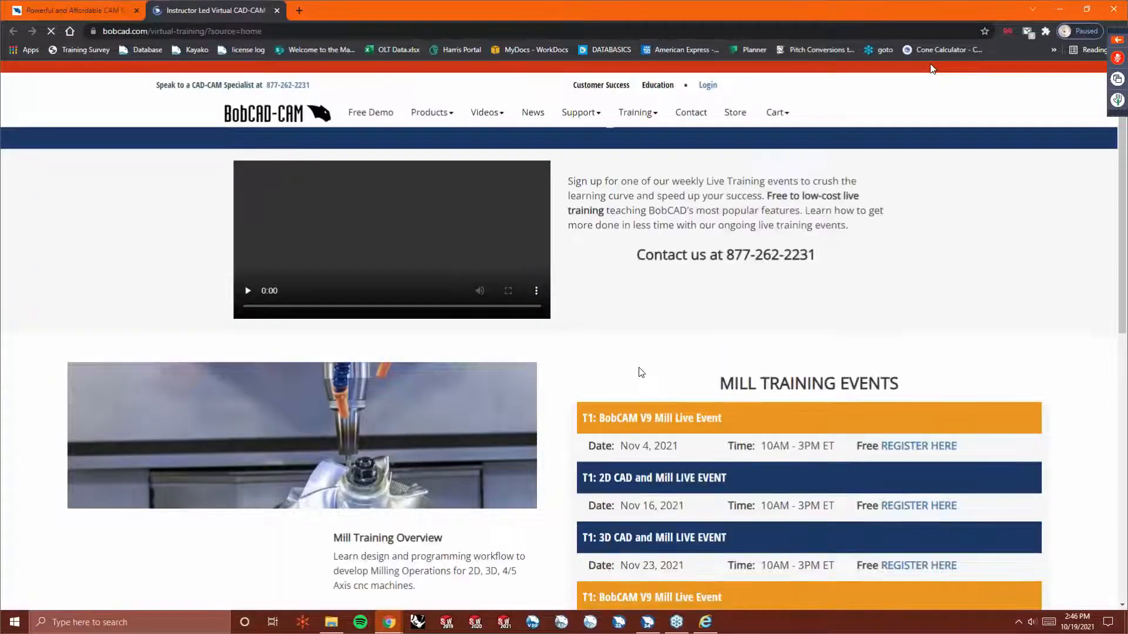
Examine the schedule of mill, mill turn, lathe, wire EDM, BobART, laser and Rhino training events, and close the browser.
scroll(641, 372, down, 2)
scroll(548, 337, down, 2)
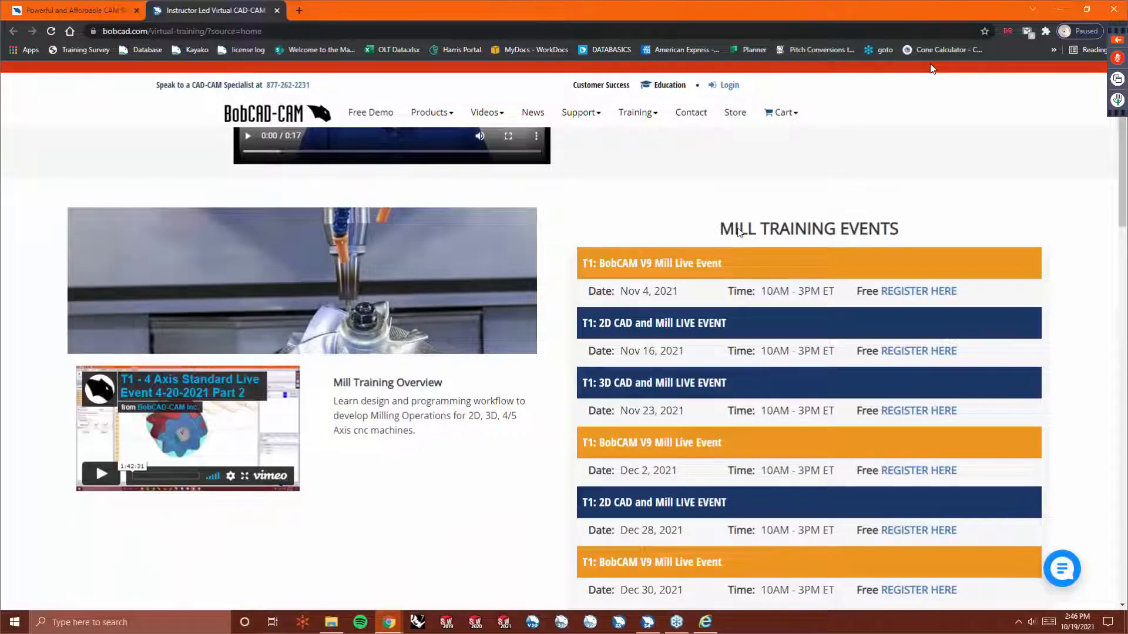
scroll(553, 224, down, 10)
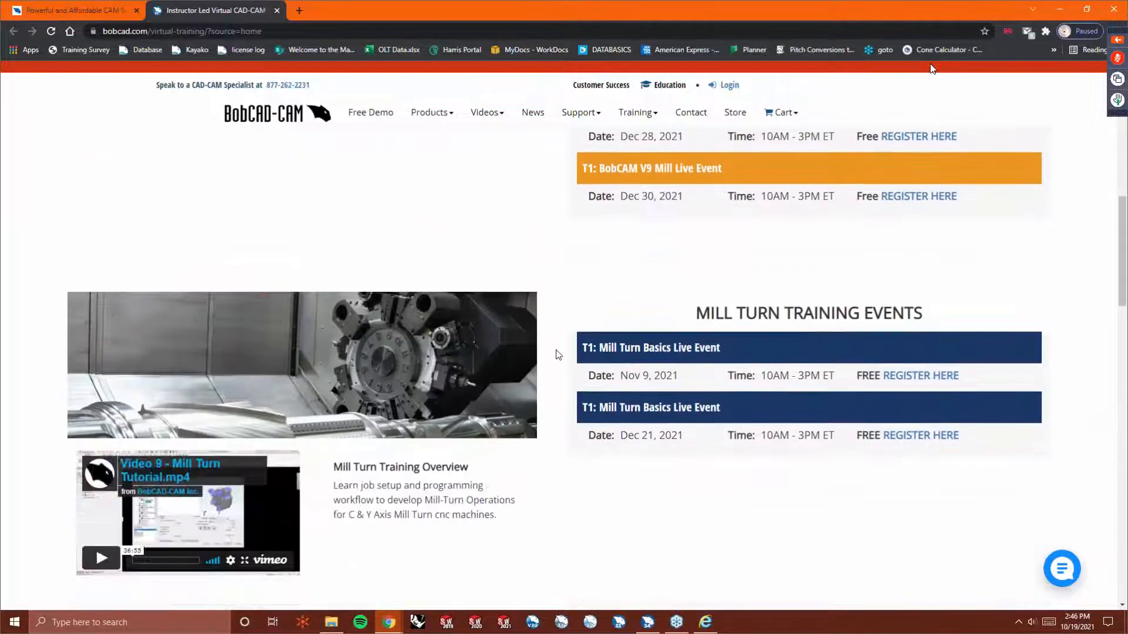
scroll(558, 356, down, 10)
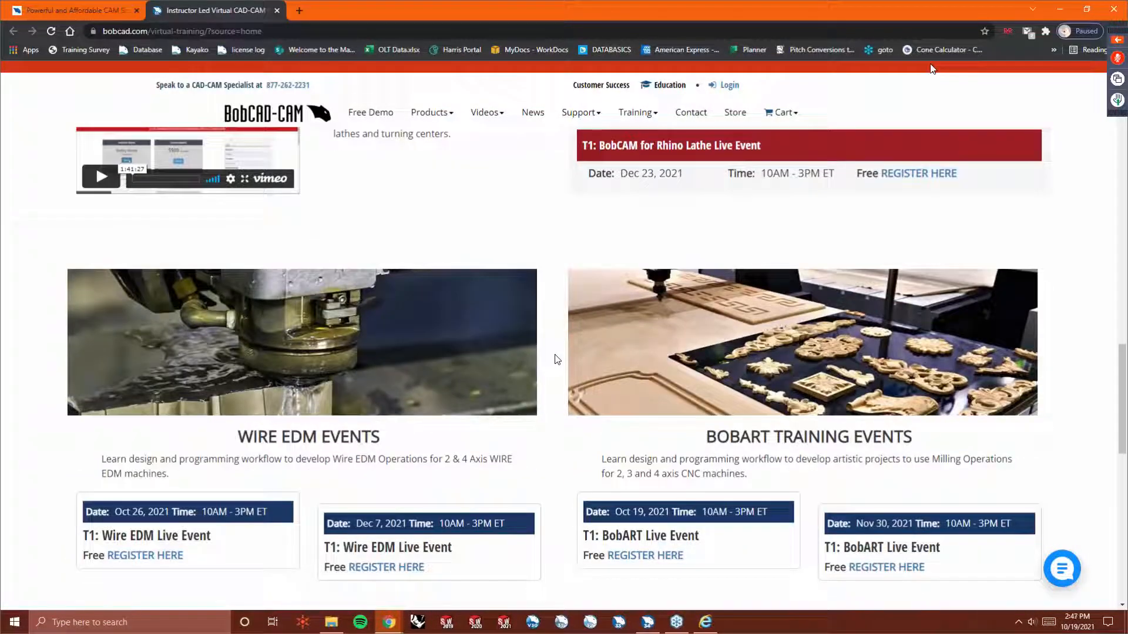
scroll(556, 361, down, 1)
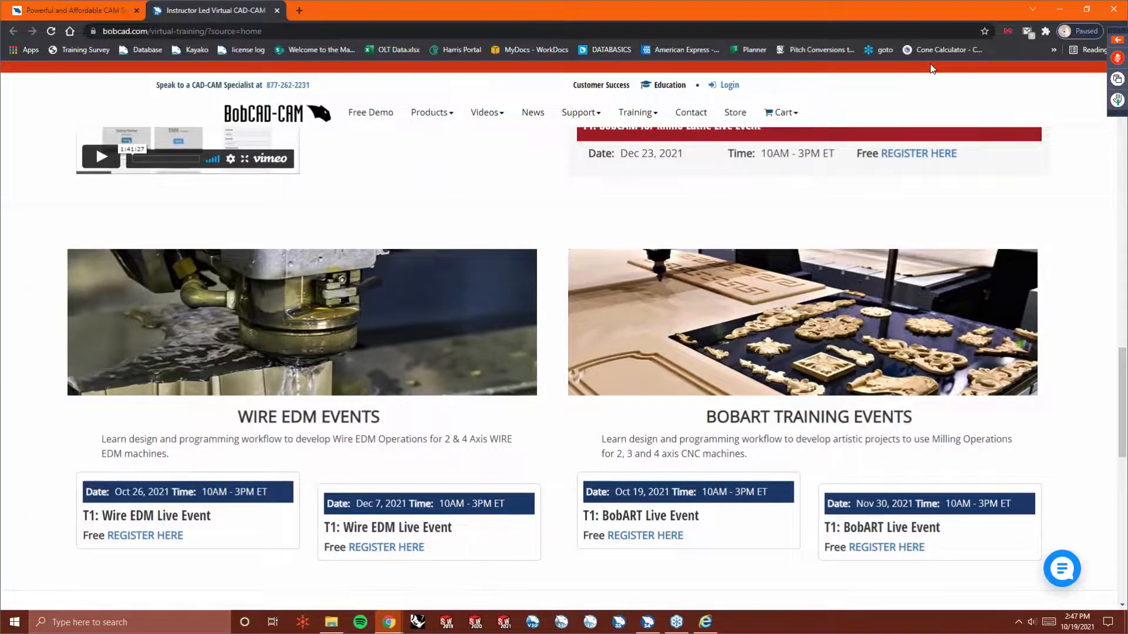
scroll(612, 427, down, 5)
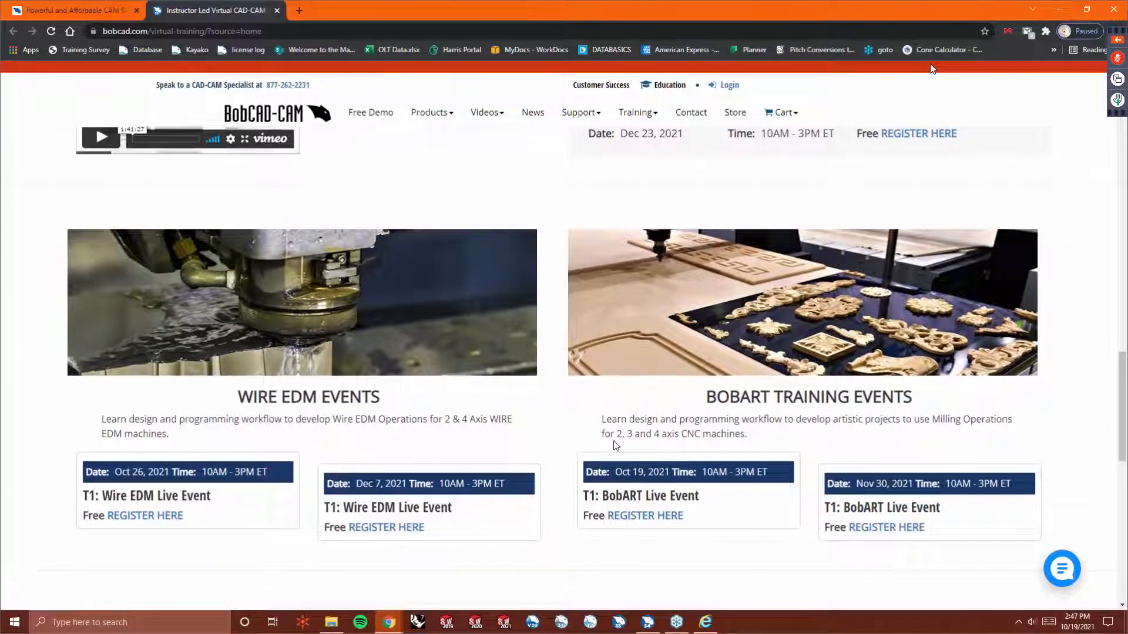
scroll(534, 436, down, 2)
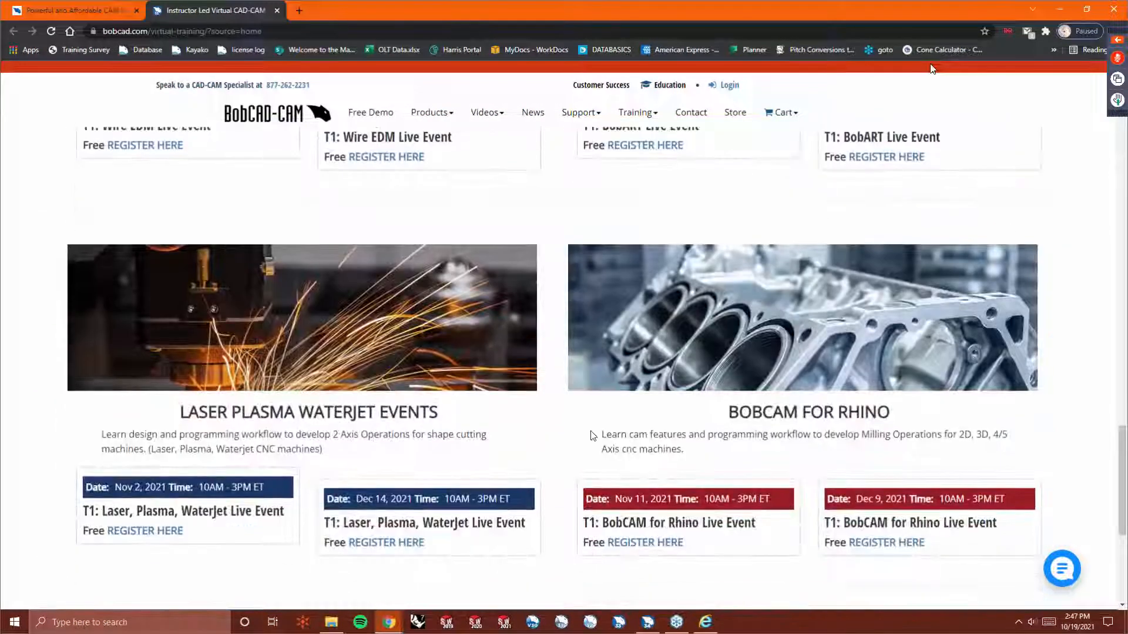
scroll(567, 439, down, 3)
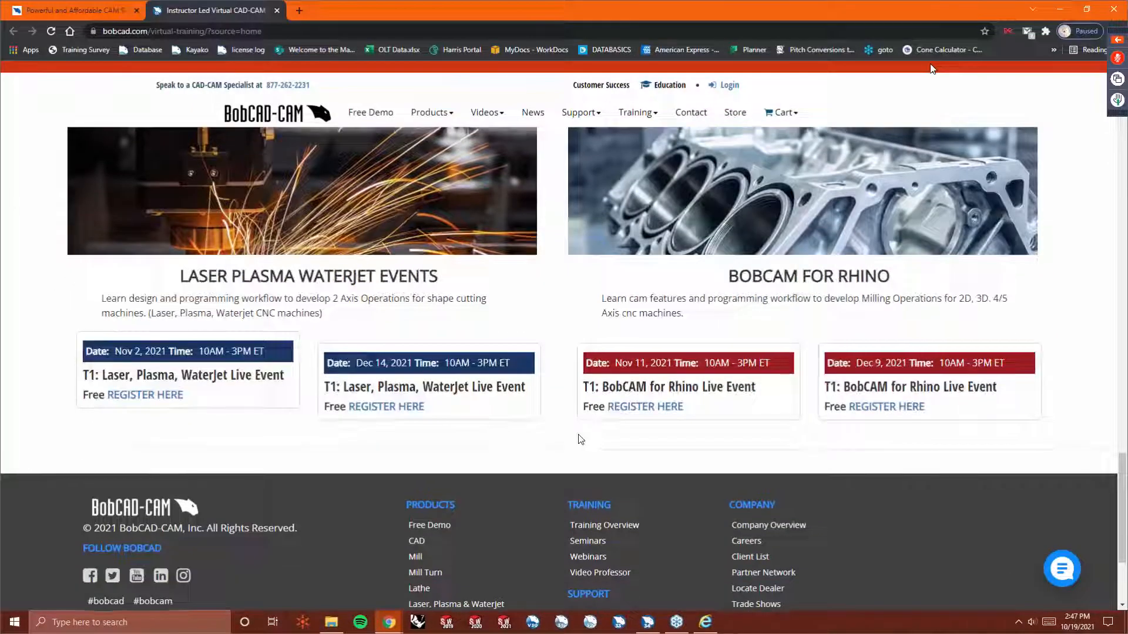
scroll(563, 436, up, 6)
scroll(562, 436, up, 8)
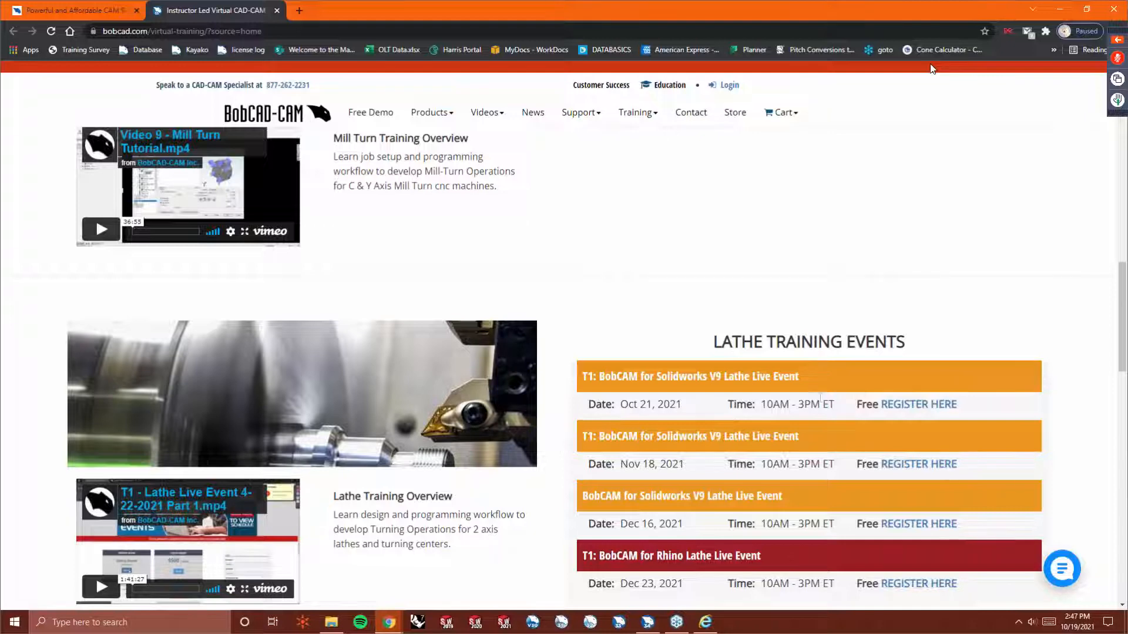
scroll(924, 207, down, 1)
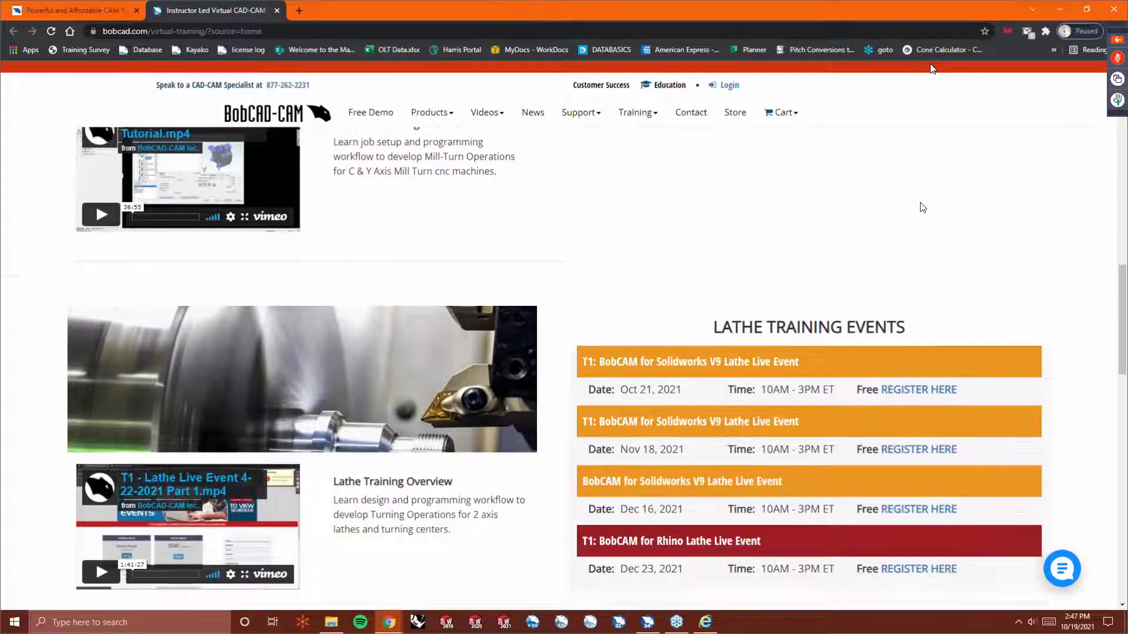
scroll(928, 218, up, 3)
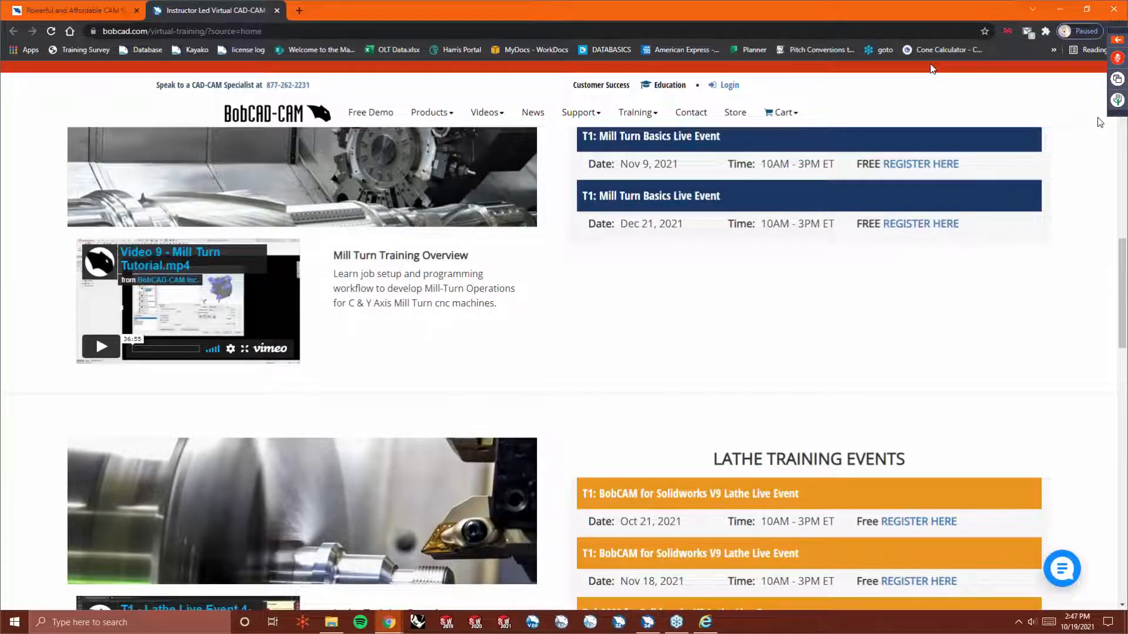
click(1112, 11)
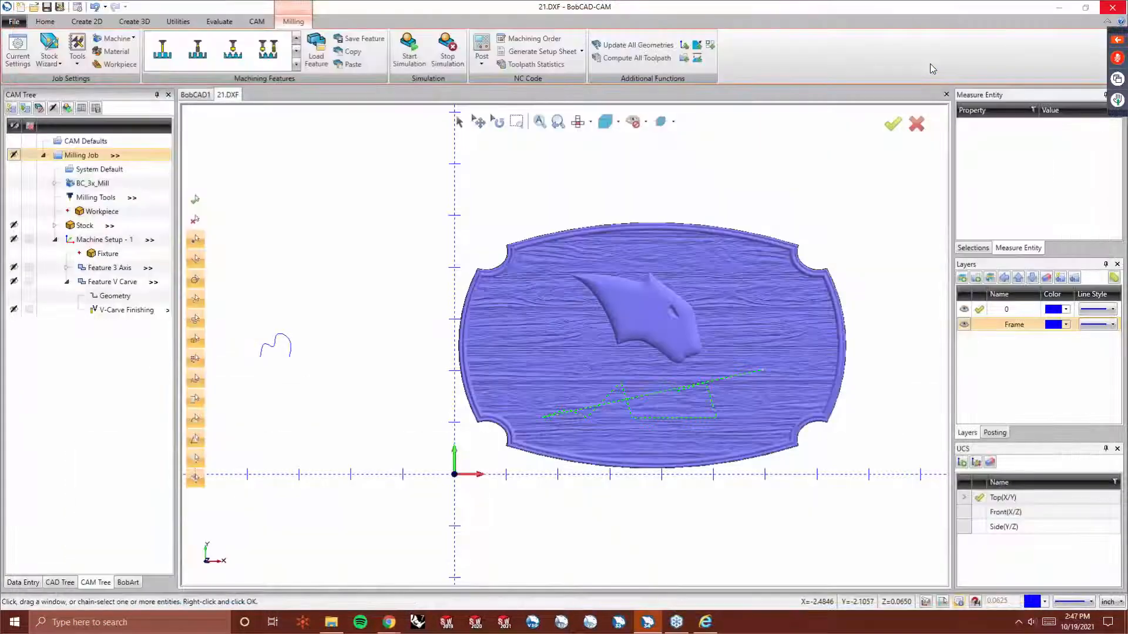